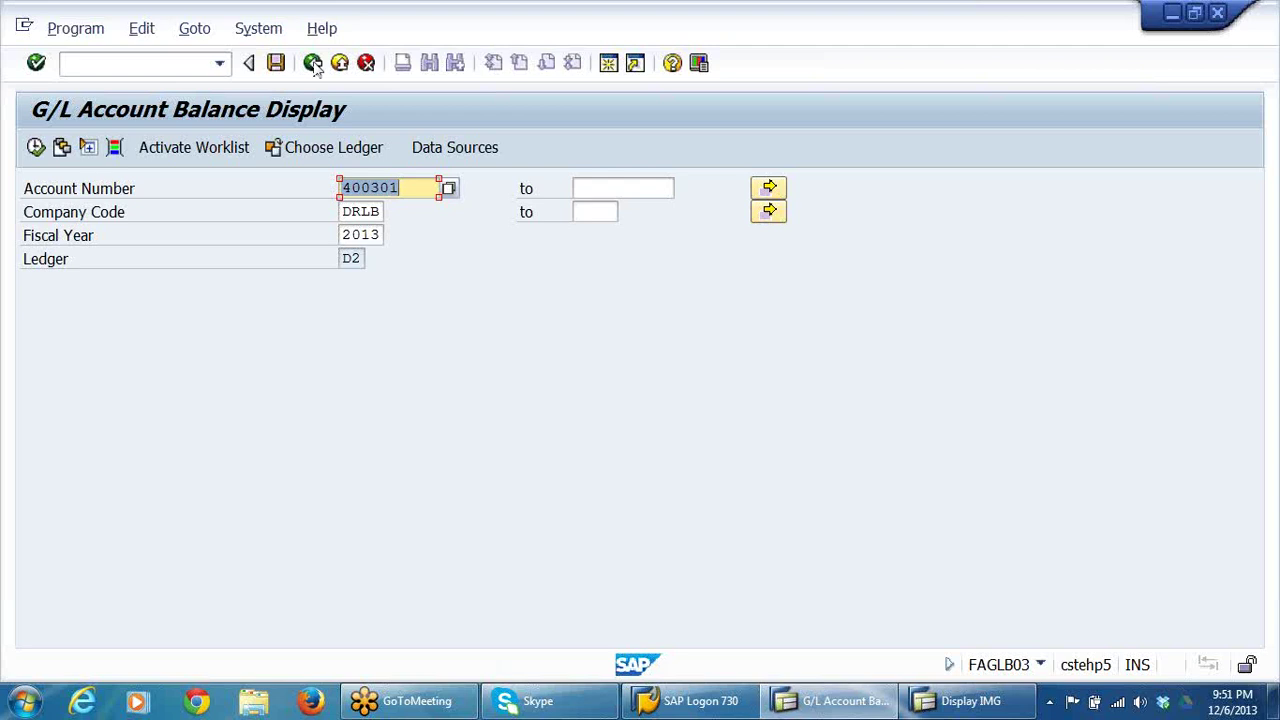
- Leave the G/L balance display and open FB01L - Enter General Posting for Ledger Group from General Ledger's Document Entry folder
click(313, 63)
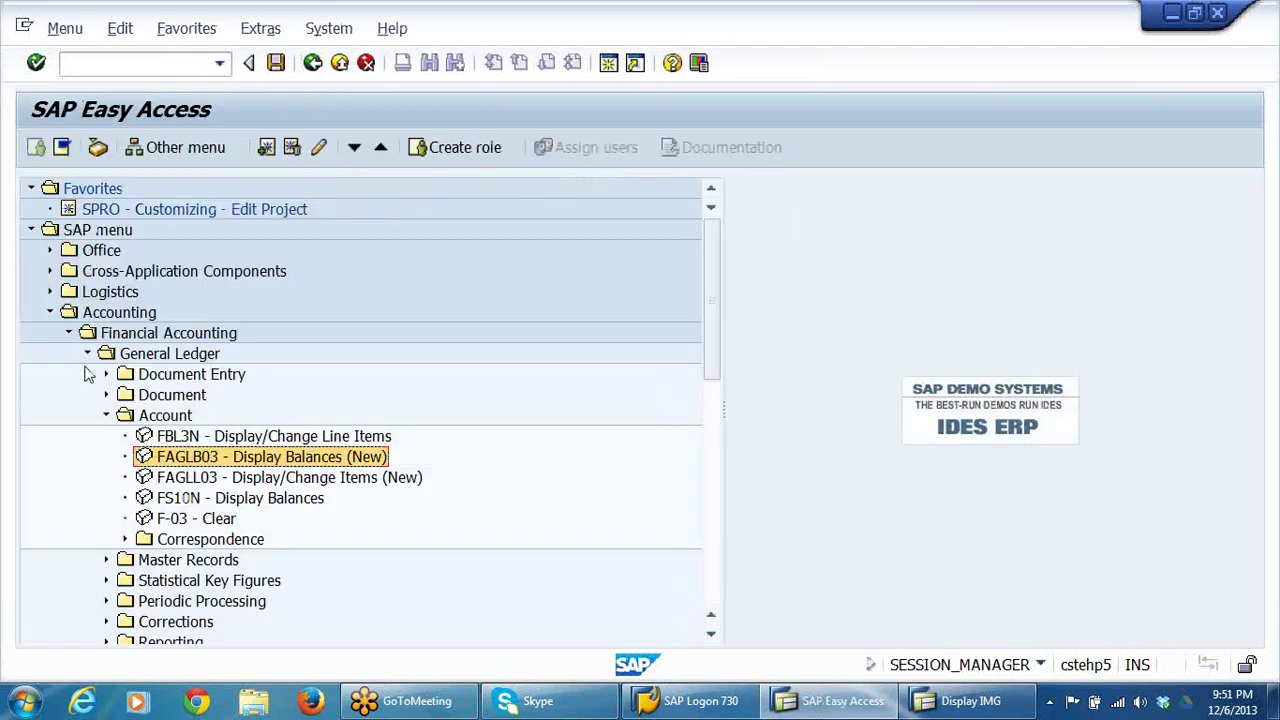
click(178, 374)
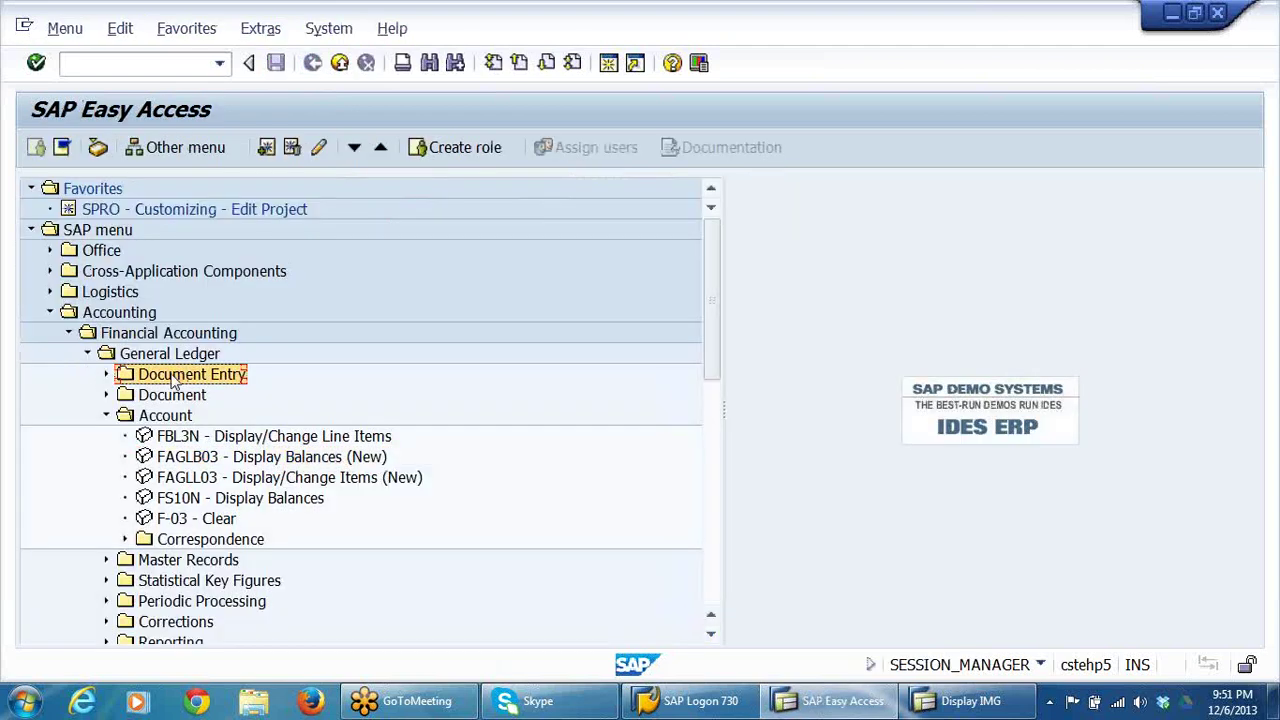
click(106, 375)
click(250, 400)
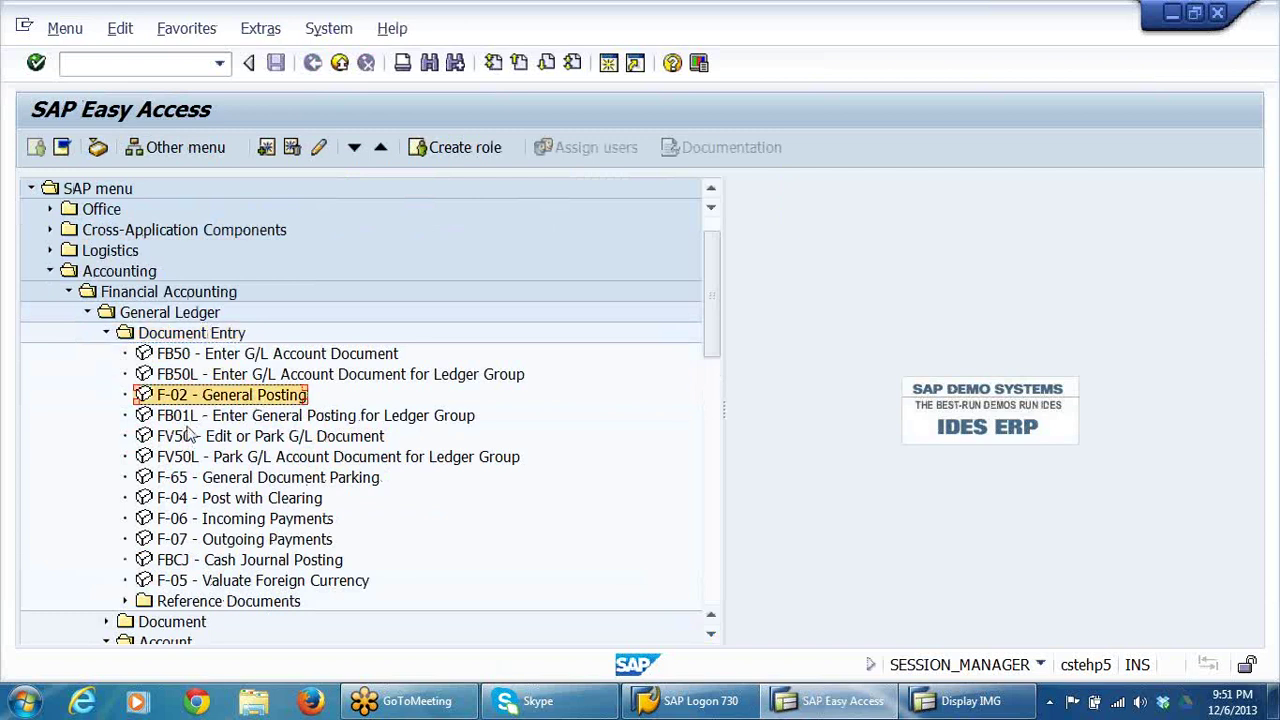
click(200, 418)
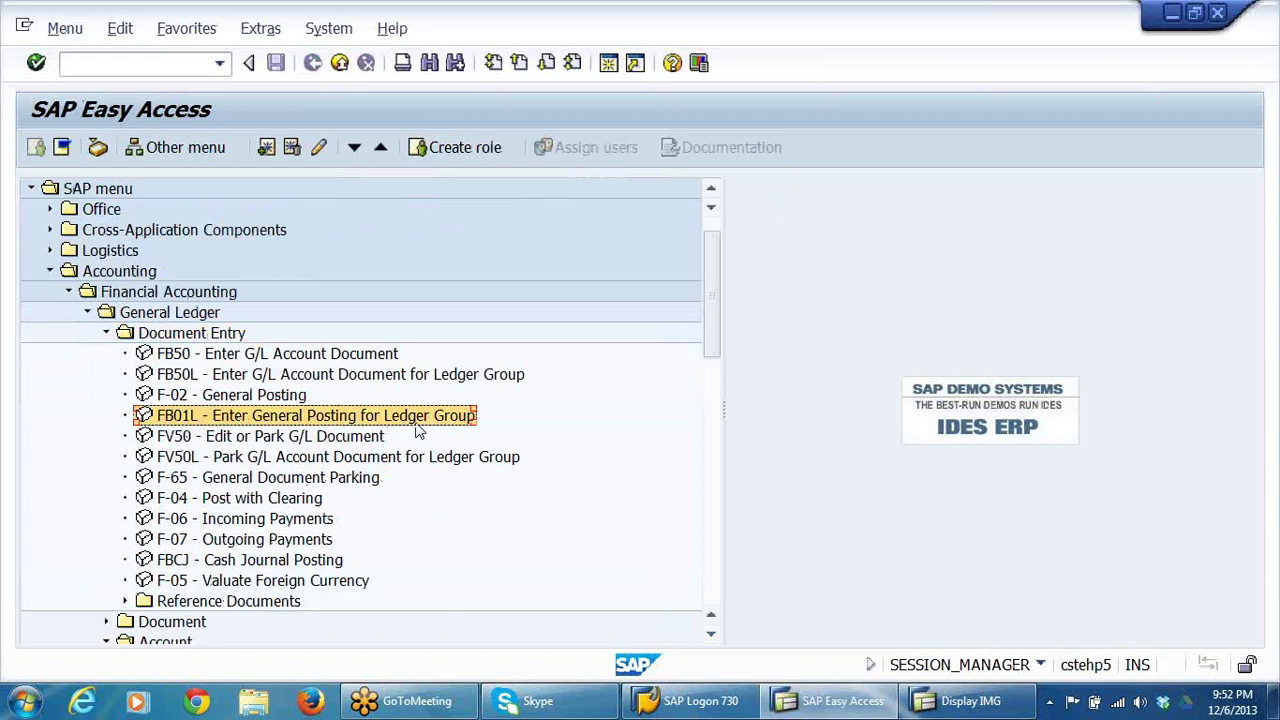
double_click(163, 423)
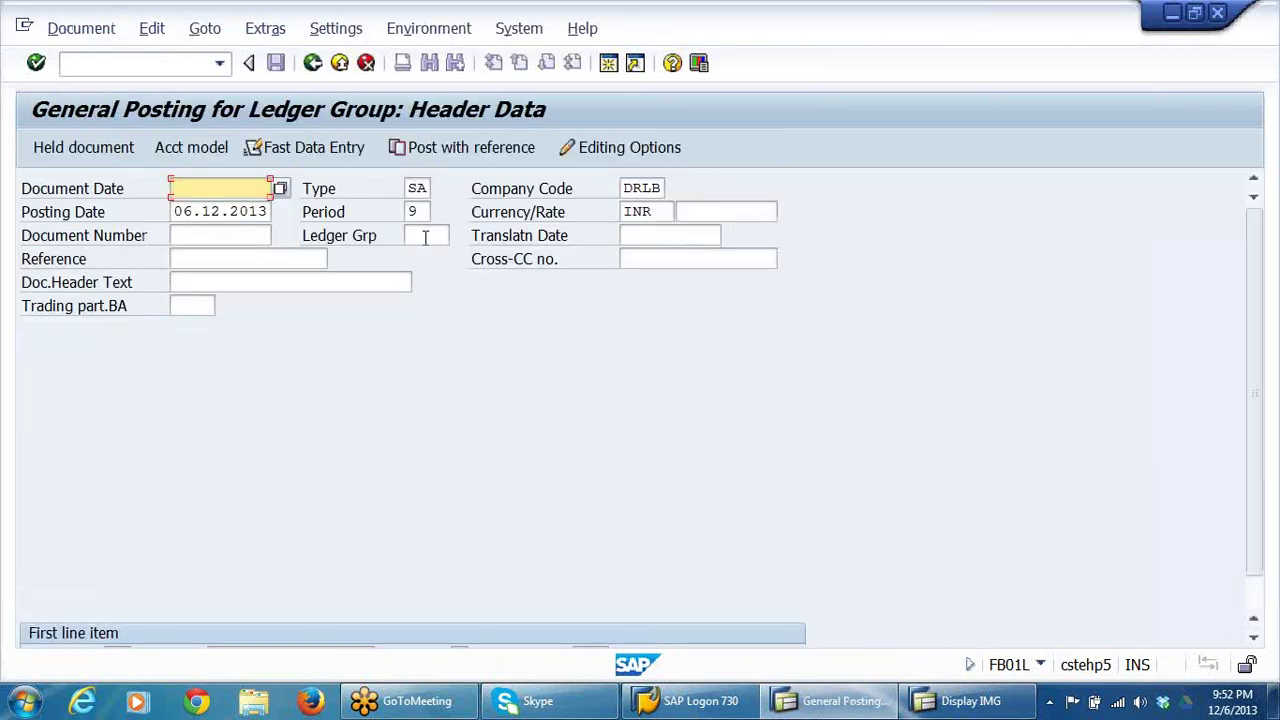
- Display the possible entries for the Ledger Grp field and review leading ledger 0L and non-leading ledgers D1 and D2
click(426, 237)
click(456, 237)
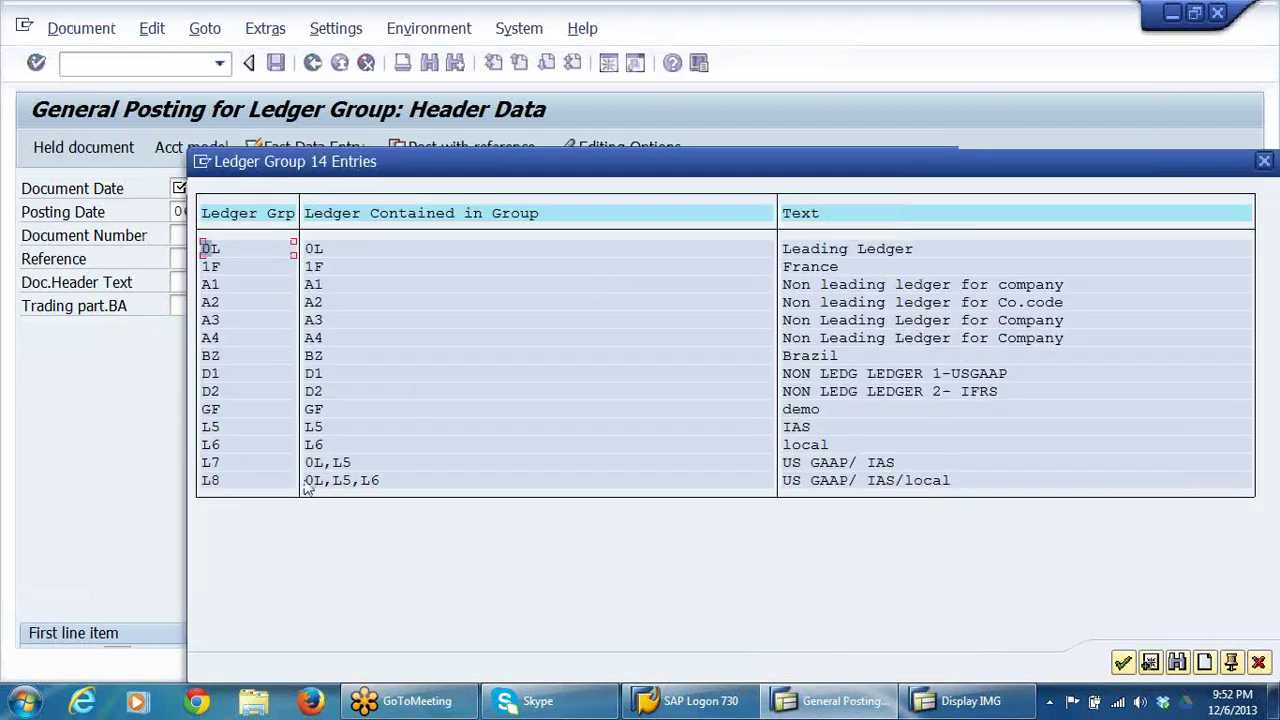
click(221, 352)
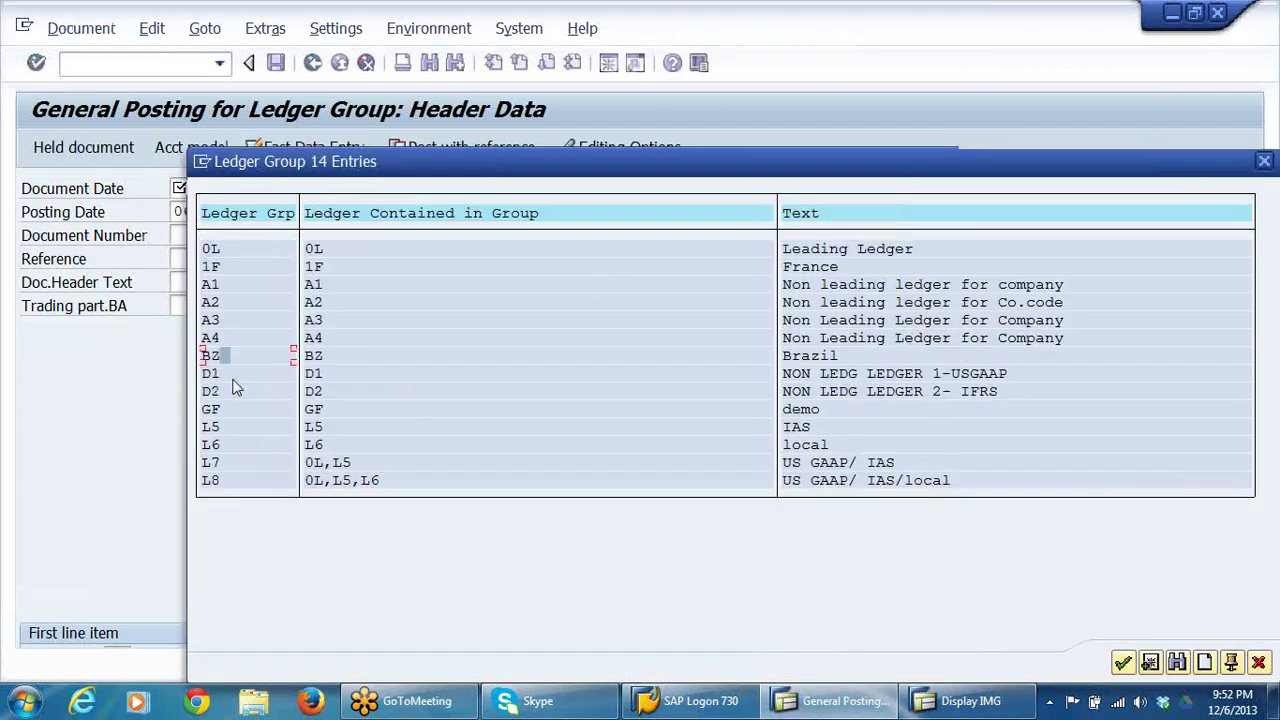
click(211, 380)
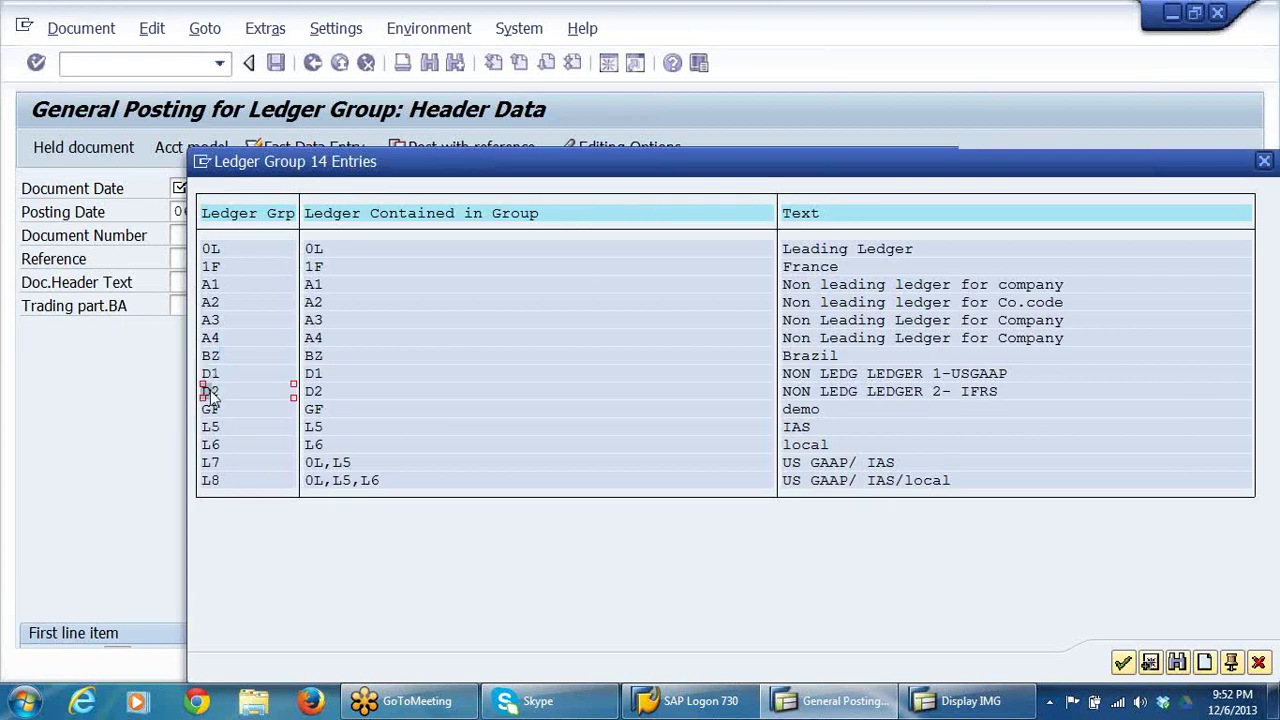
click(326, 249)
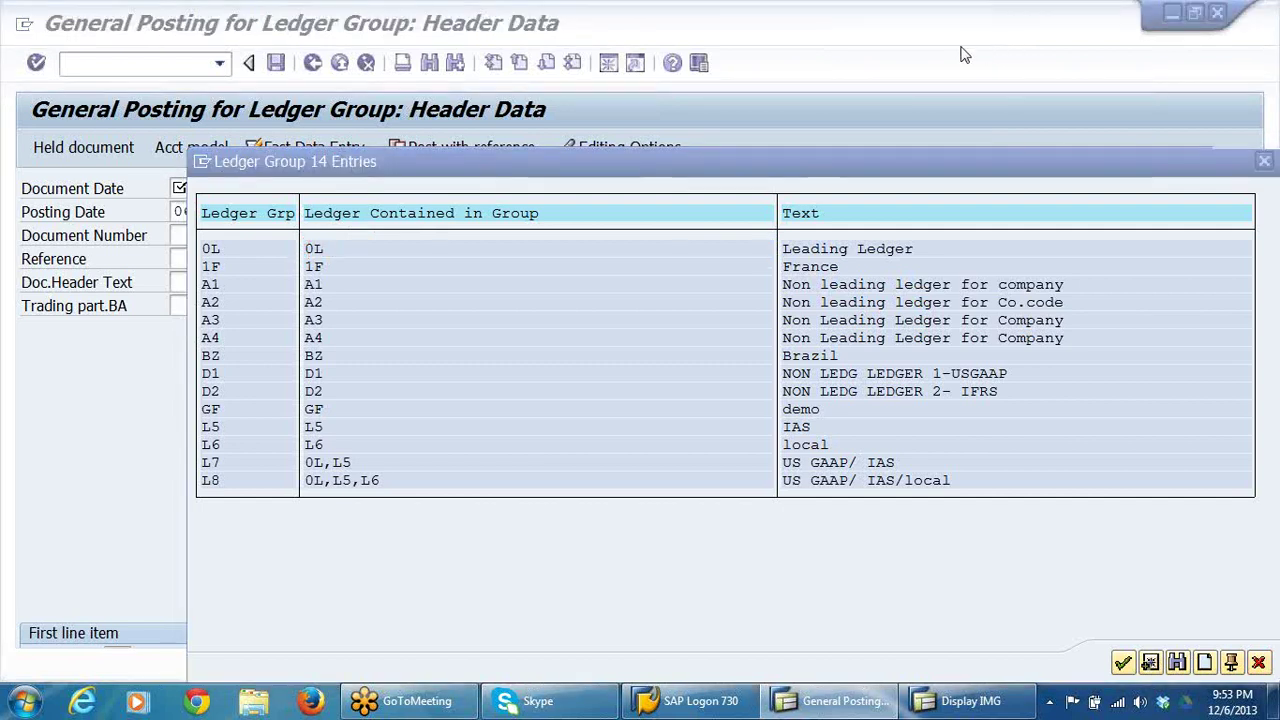
- Open the DRL_GRP workbook in Excel and go to the document splitting example on the NEW GL sheet
click(953, 704)
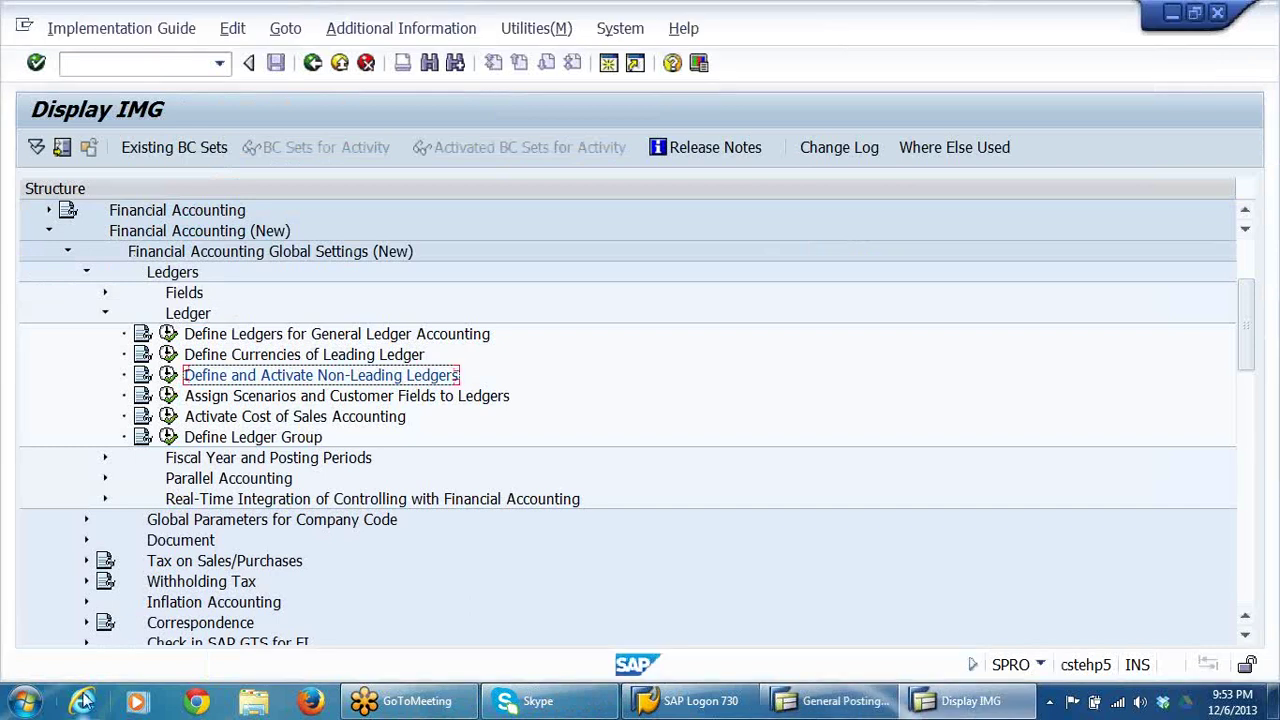
click(27, 702)
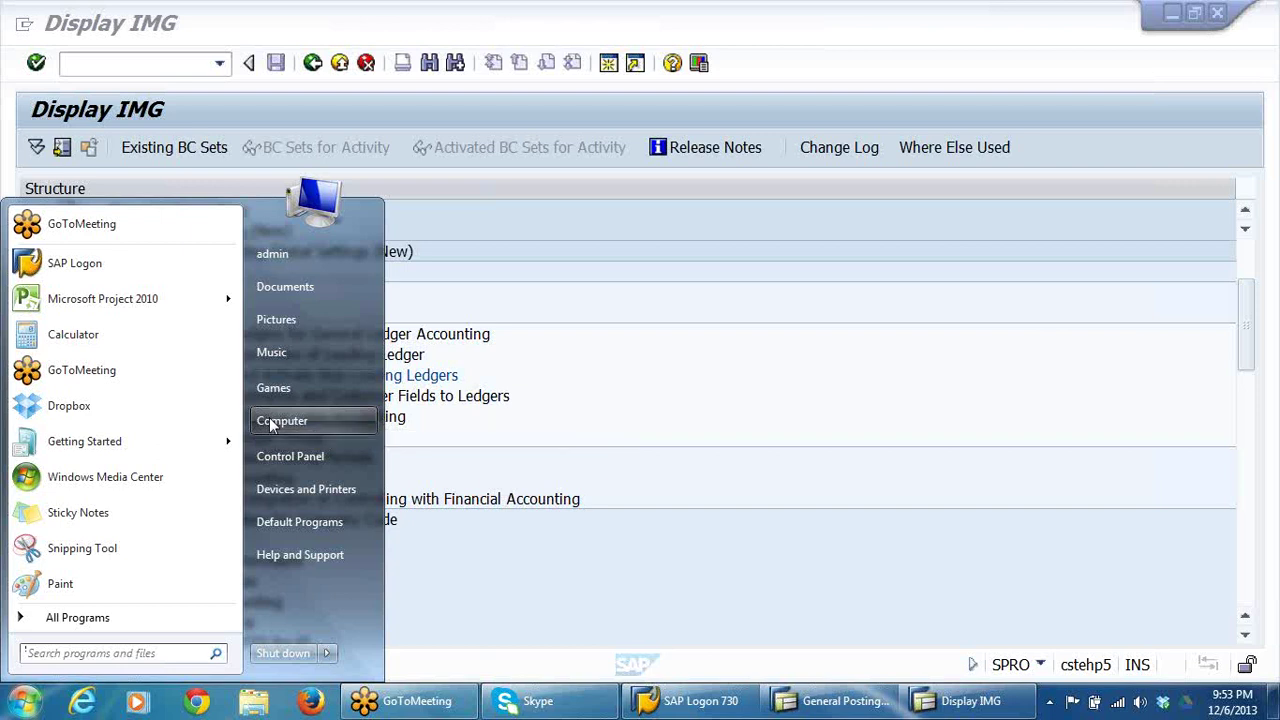
click(1263, 133)
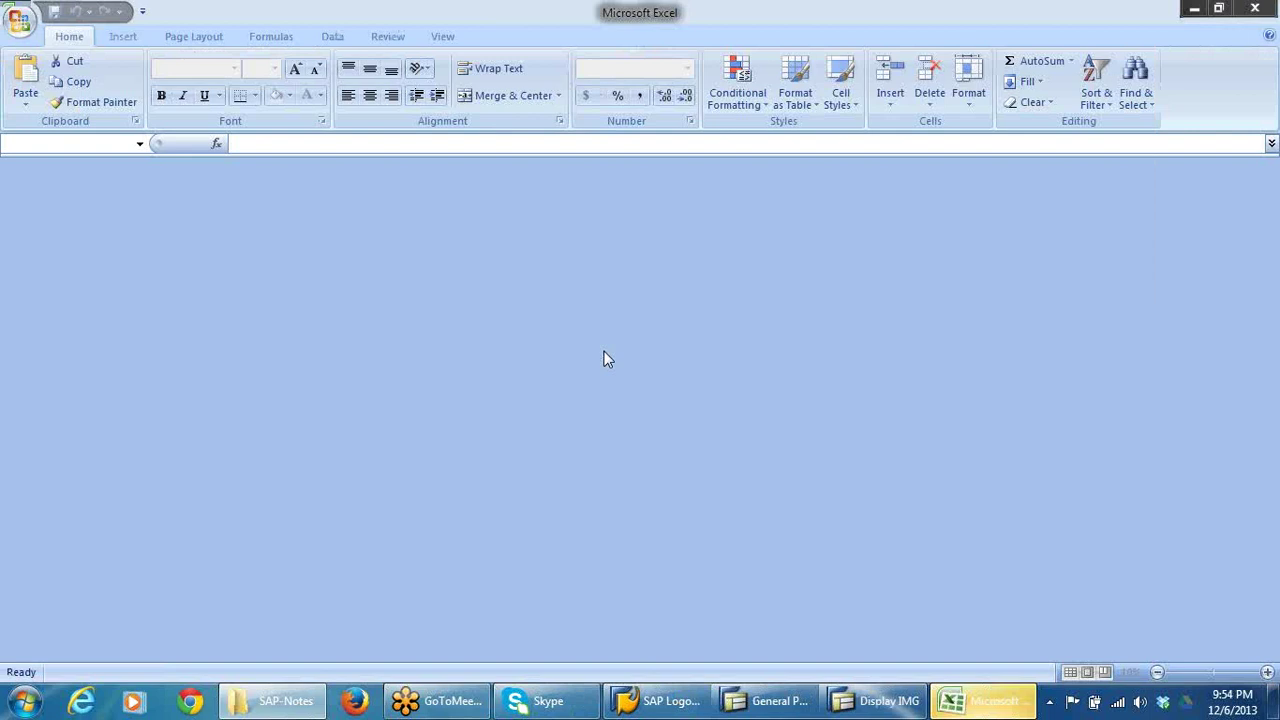
click(995, 703)
click(995, 703)
click(540, 390)
scroll(669, 377, down, 4)
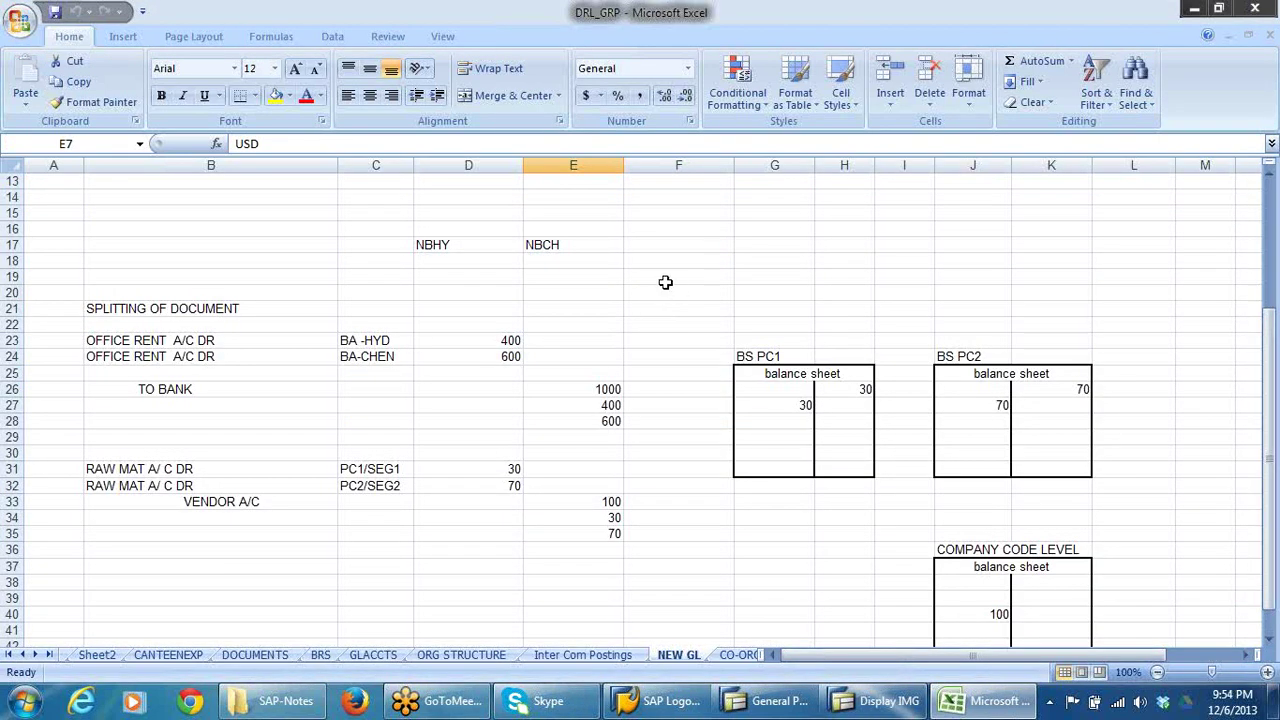
- Make the SPLITTING OF DOCUMENT heading in cell B21 bold
click(116, 309)
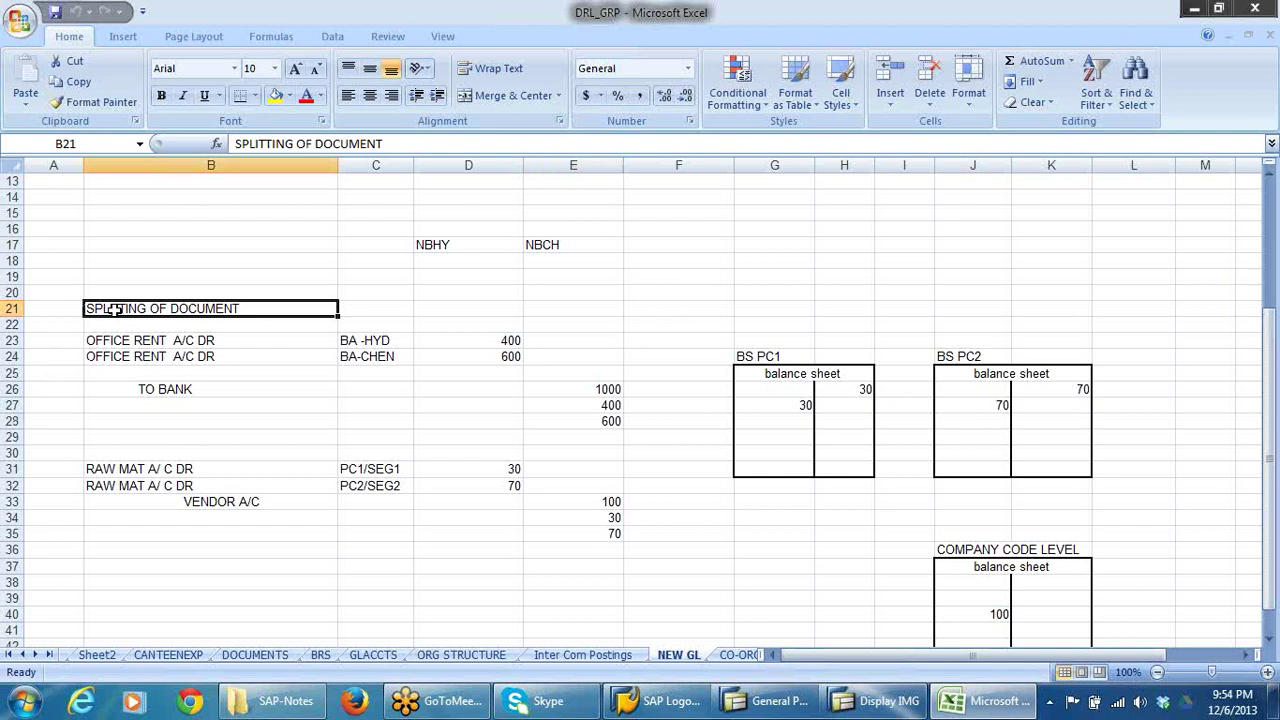
key(ctrl+b)
click(268, 402)
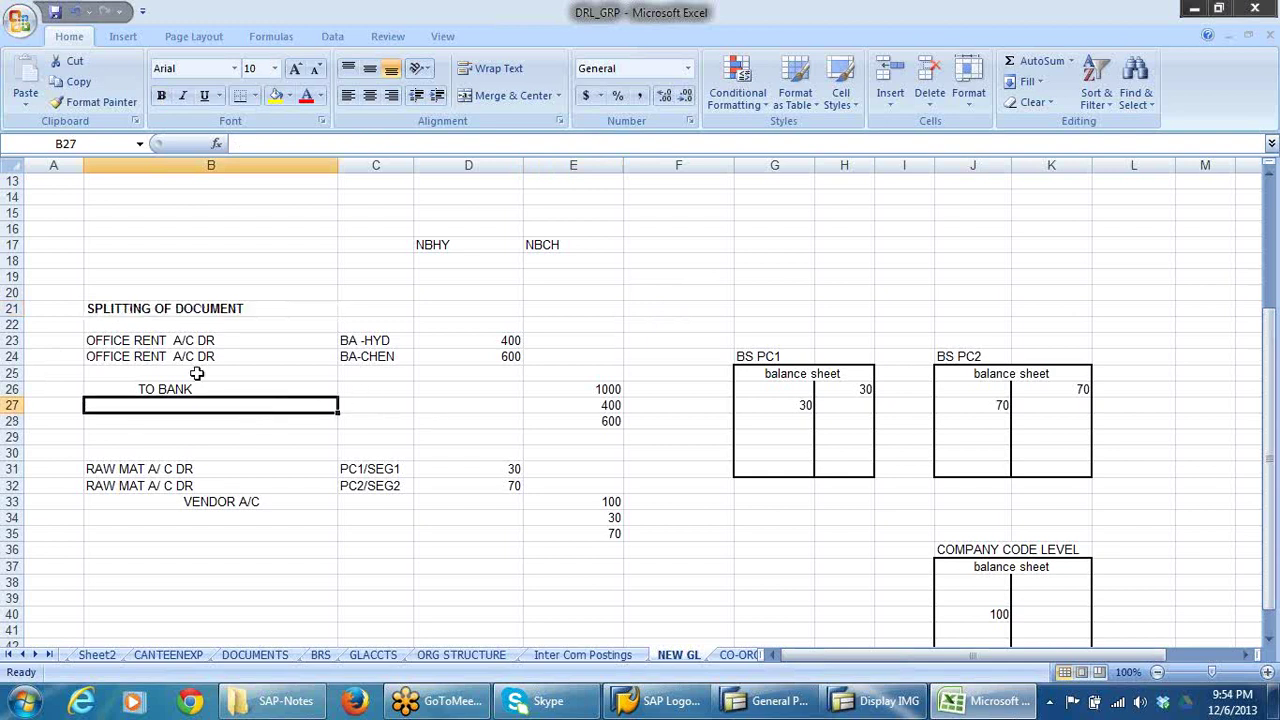
- Examine the office rent example, comparing the BA-HYD and BA-CHEN debit lines and amounts with the TO BANK credit line
click(104, 342)
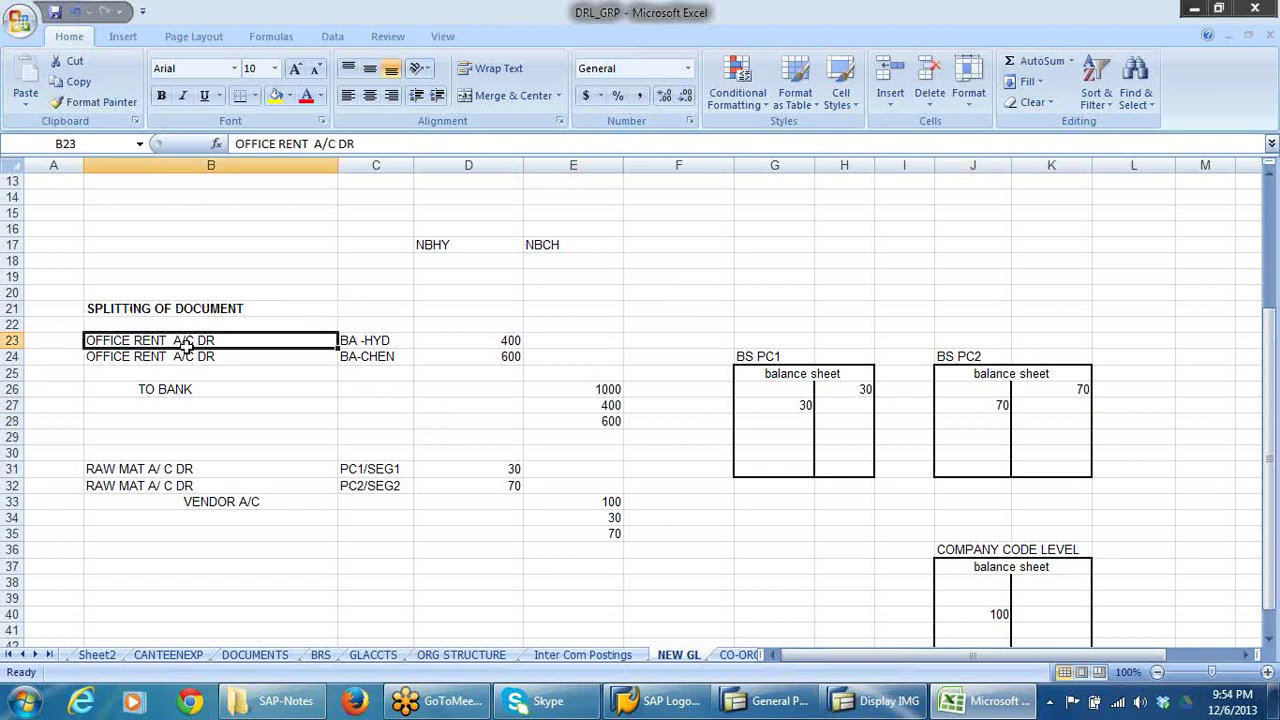
click(347, 340)
click(371, 357)
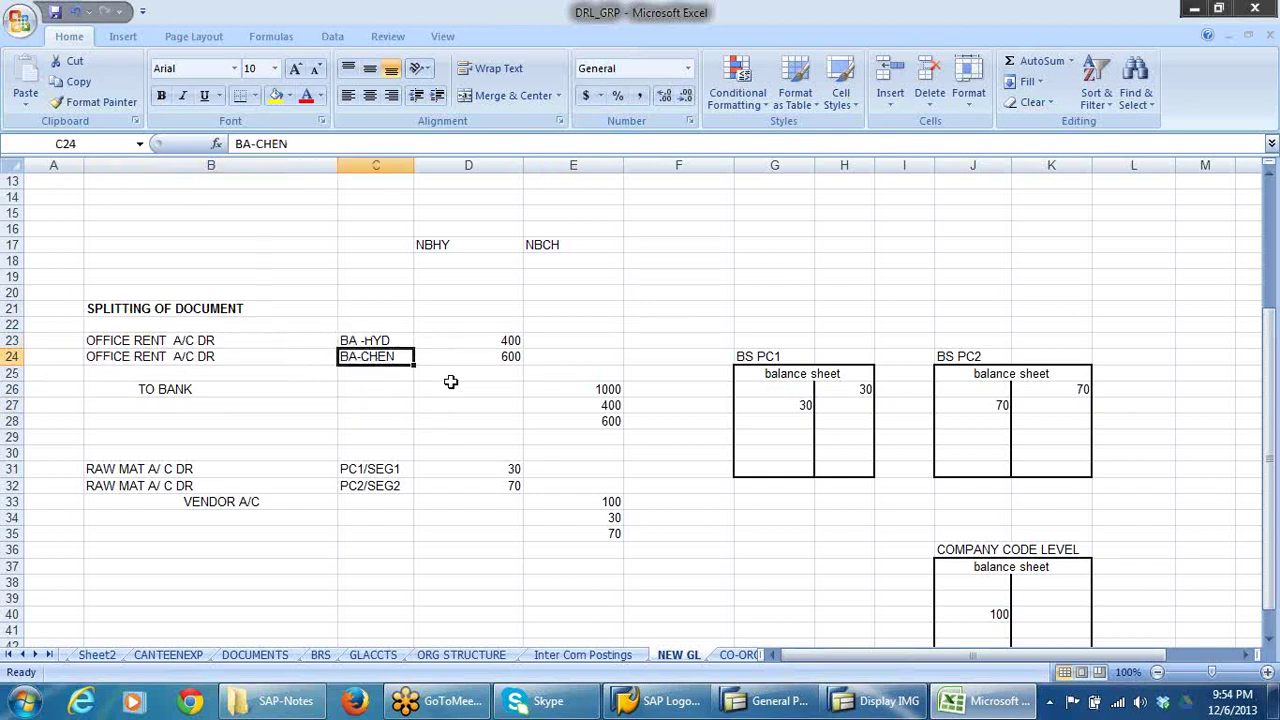
click(153, 396)
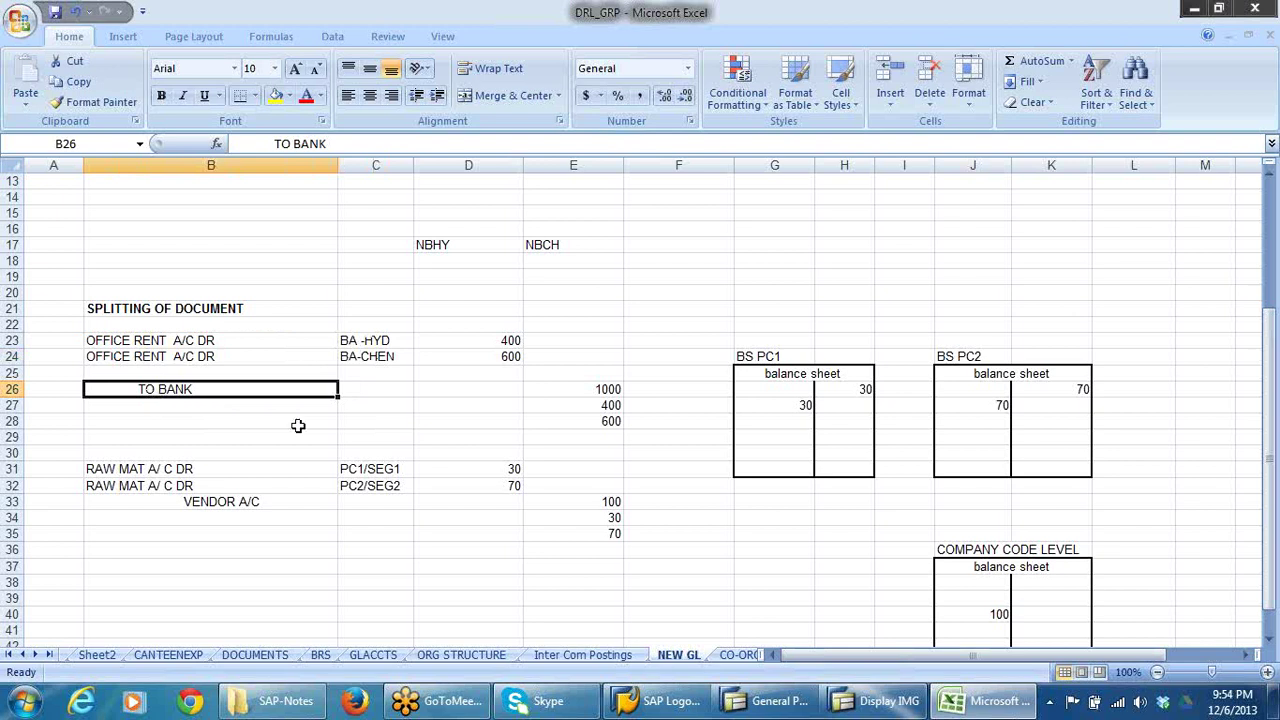
click(470, 424)
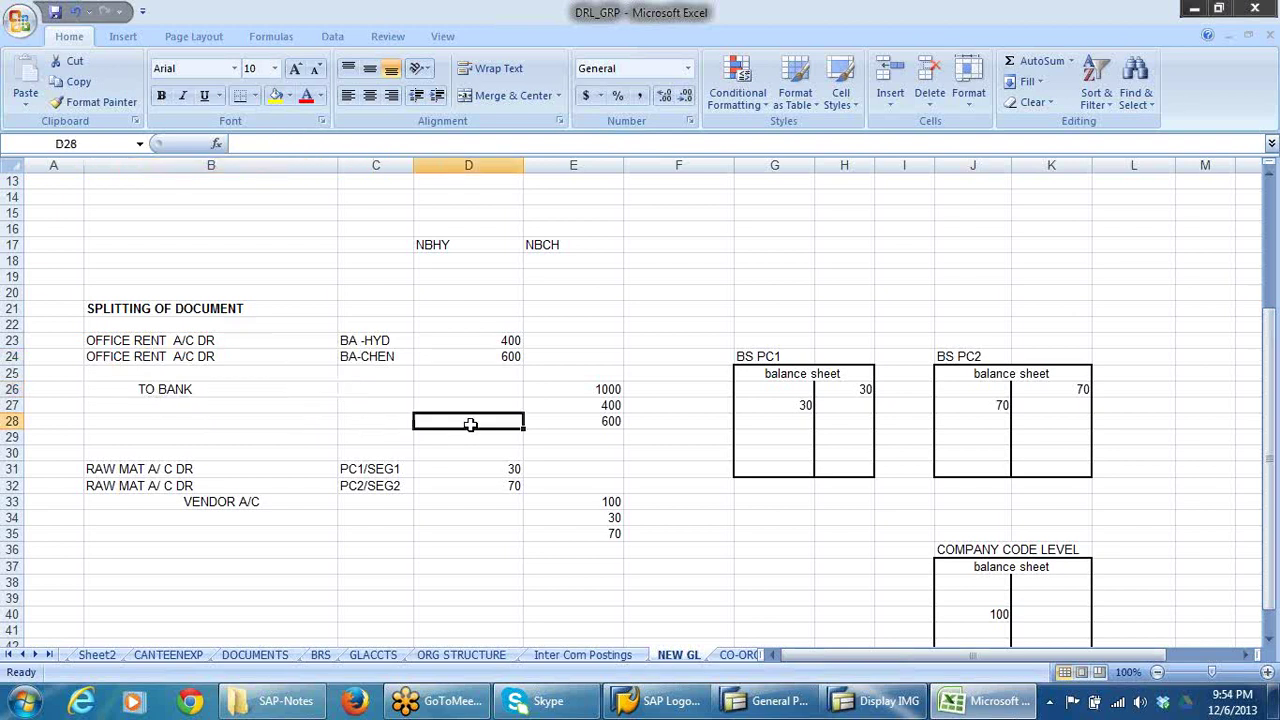
click(348, 341)
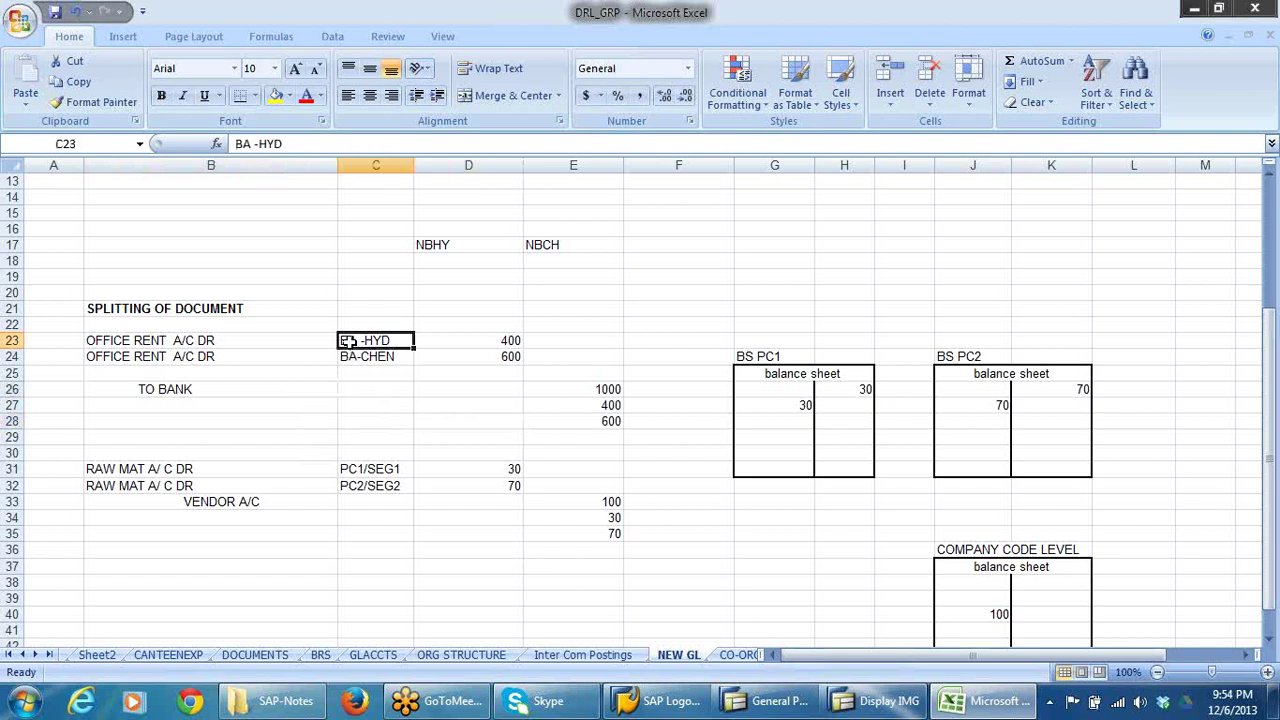
click(495, 345)
click(491, 360)
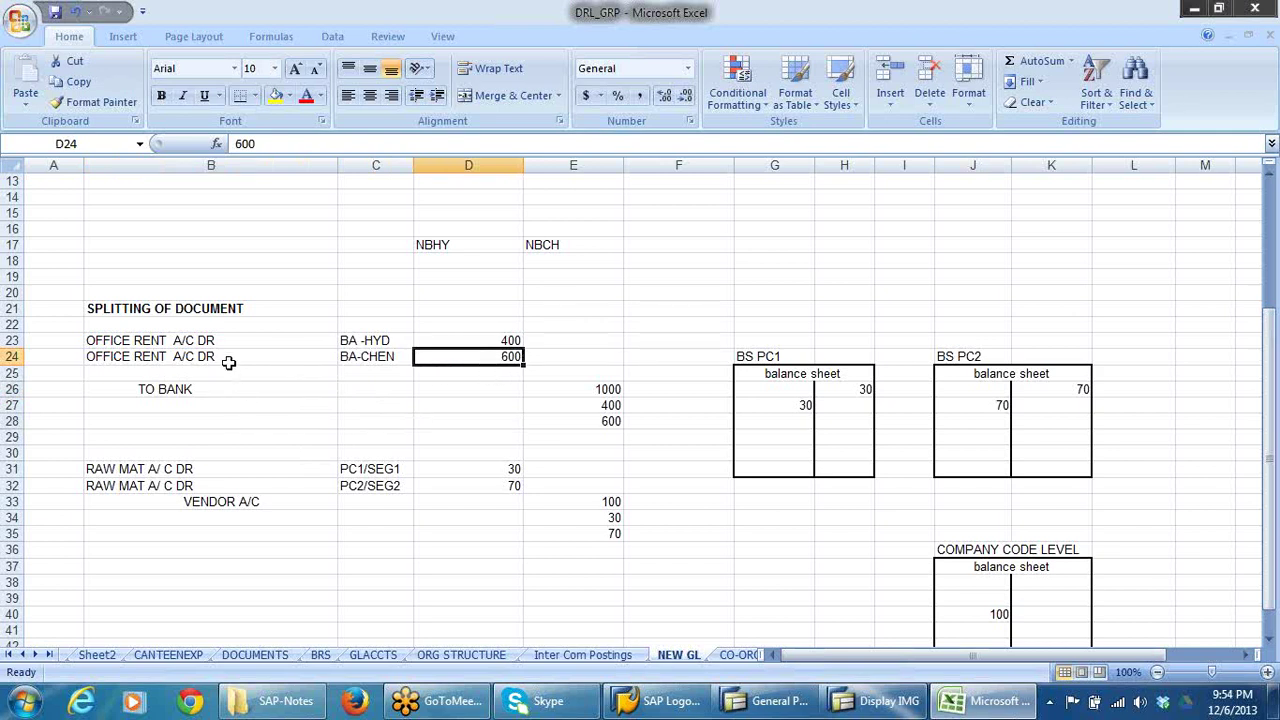
click(371, 343)
click(371, 353)
click(209, 396)
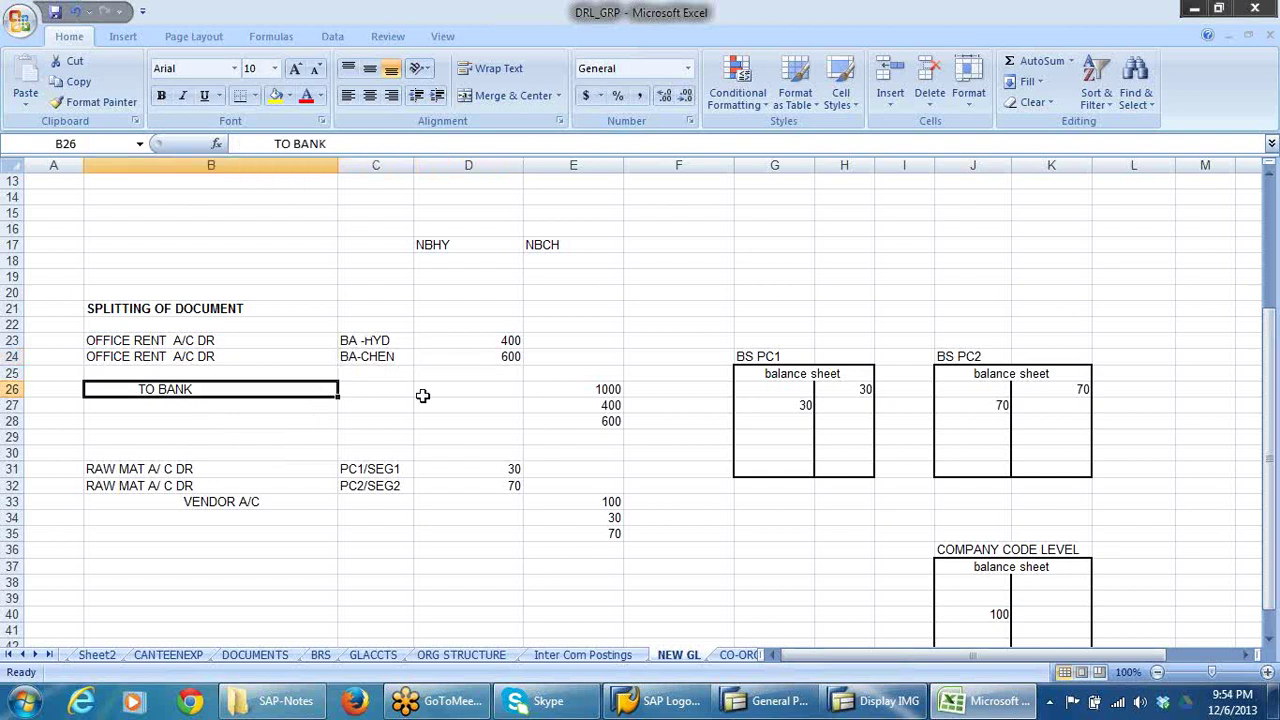
click(612, 391)
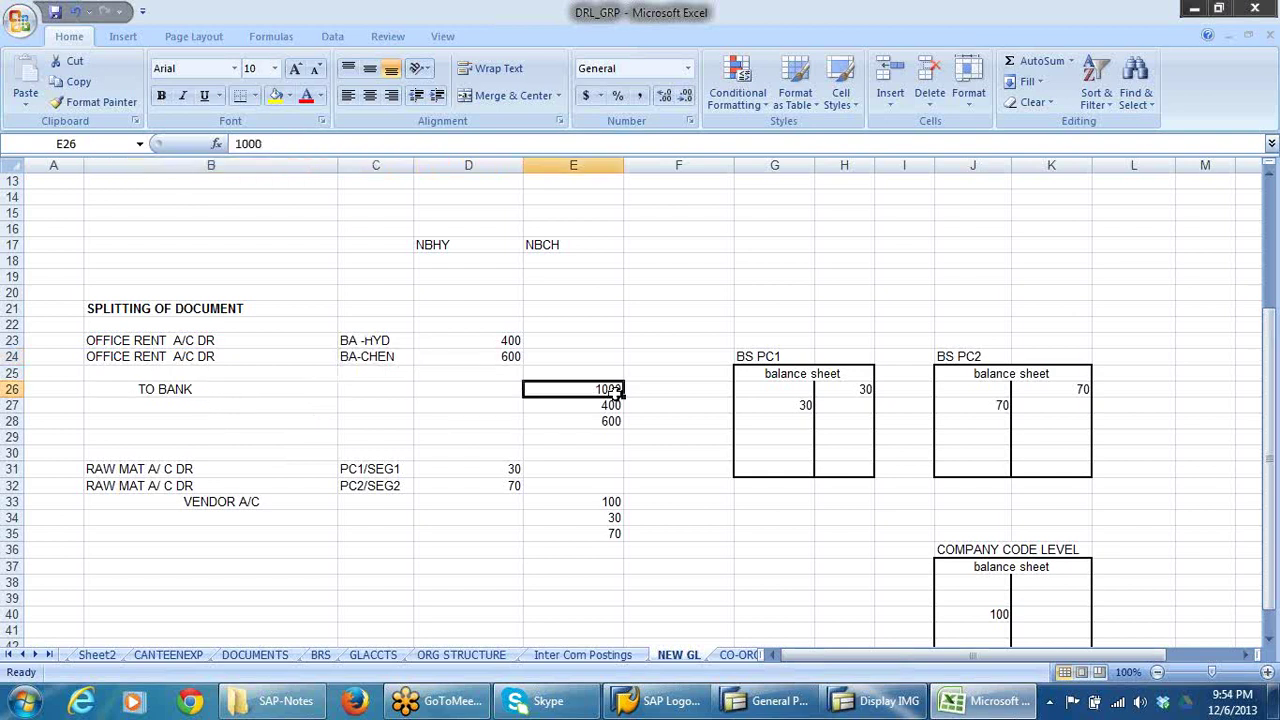
click(510, 356)
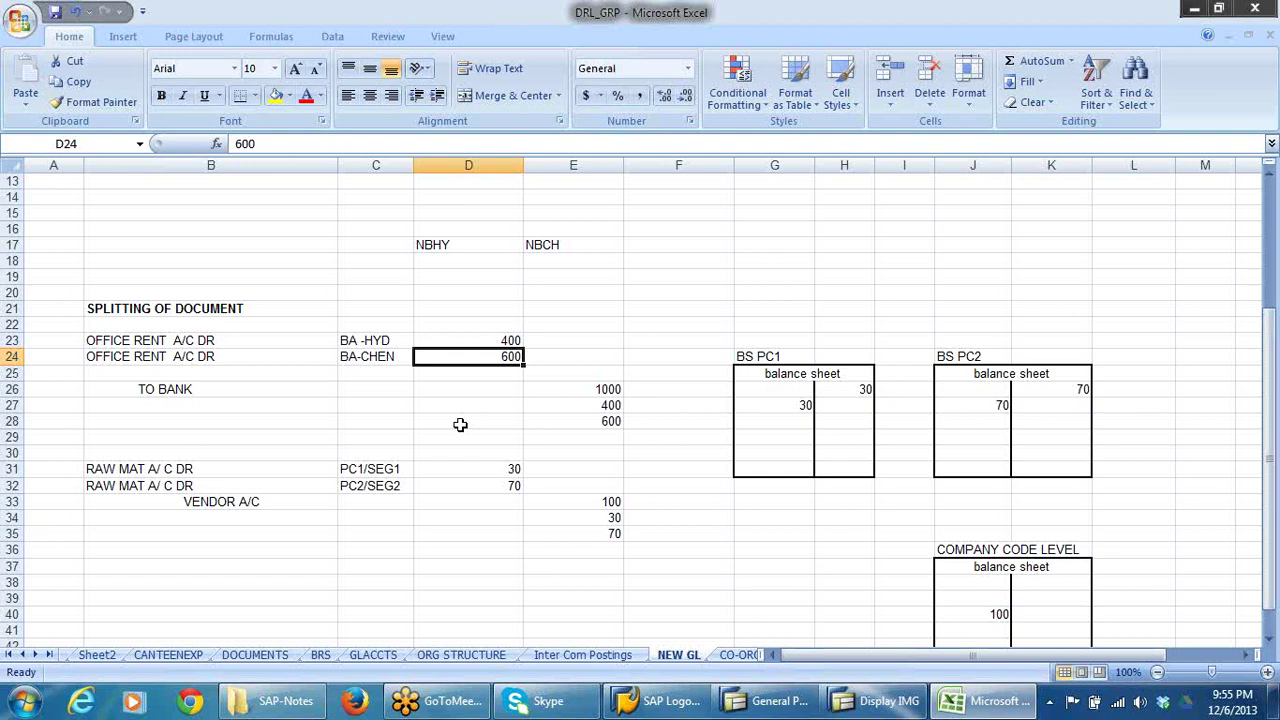
click(366, 340)
click(372, 355)
click(608, 388)
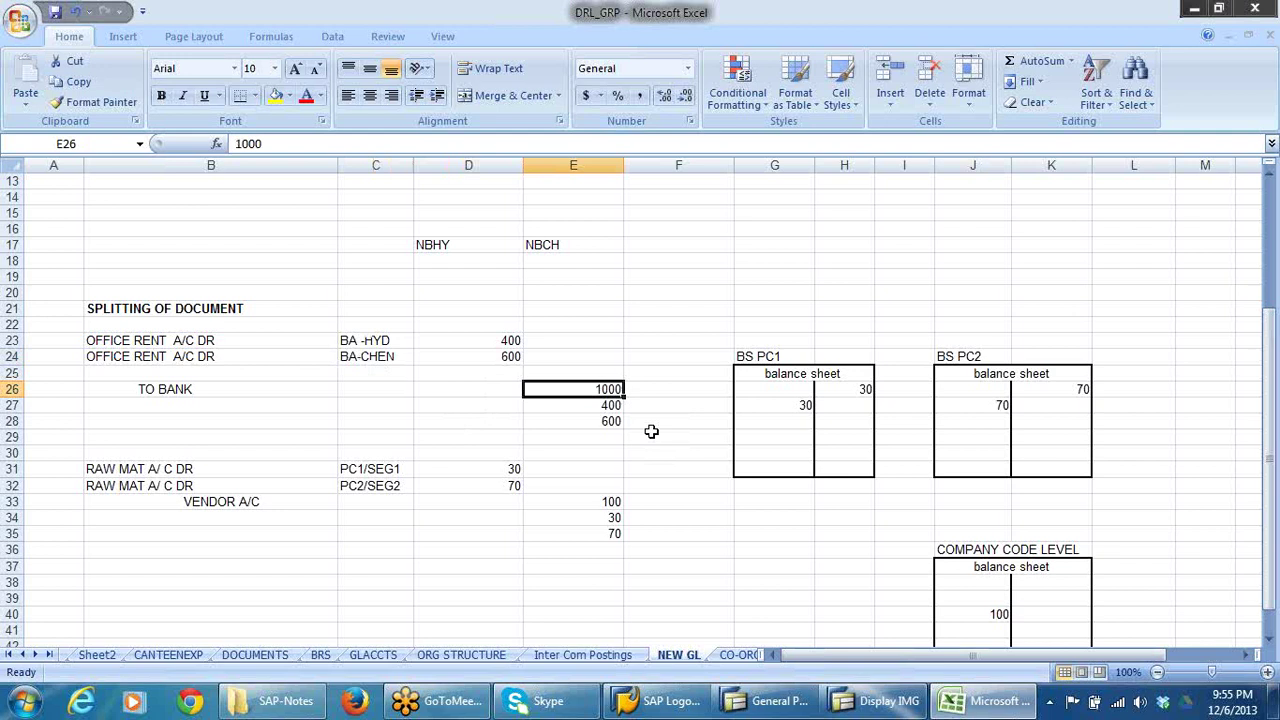
click(186, 390)
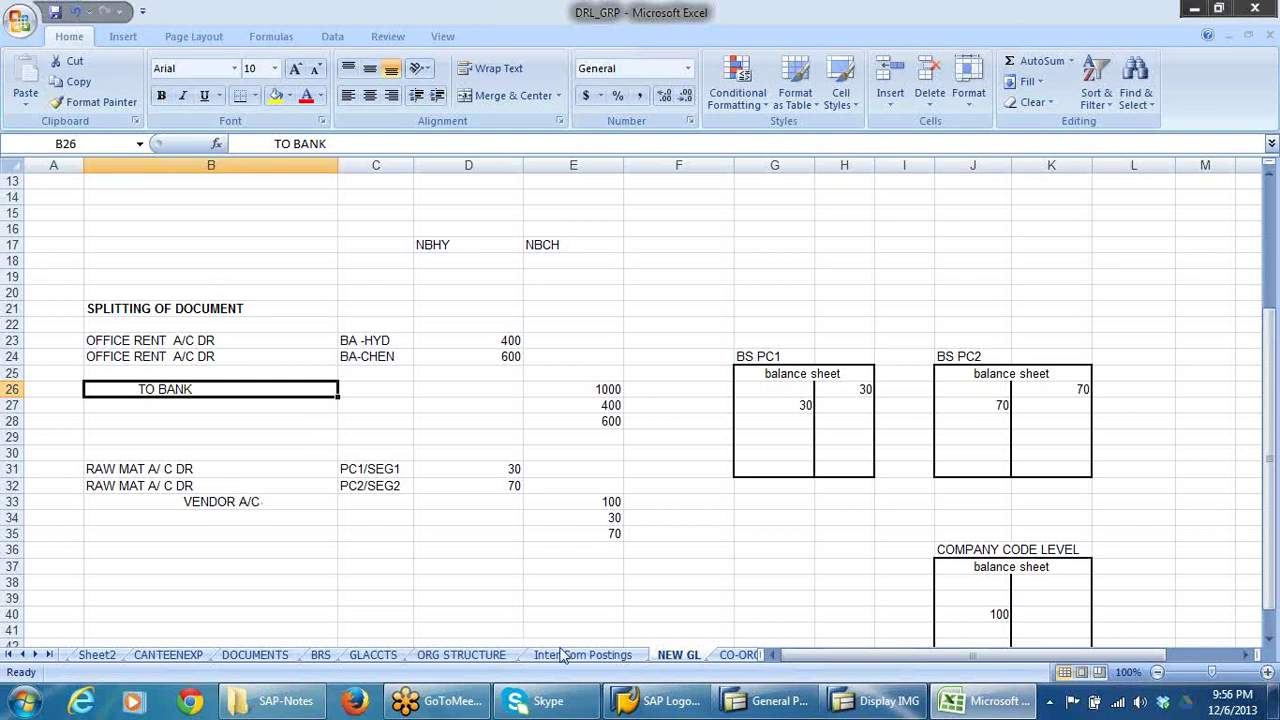
- Switch back to the SAP General Posting for Ledger Group window and cancel the Ledger Group selection list
click(647, 705)
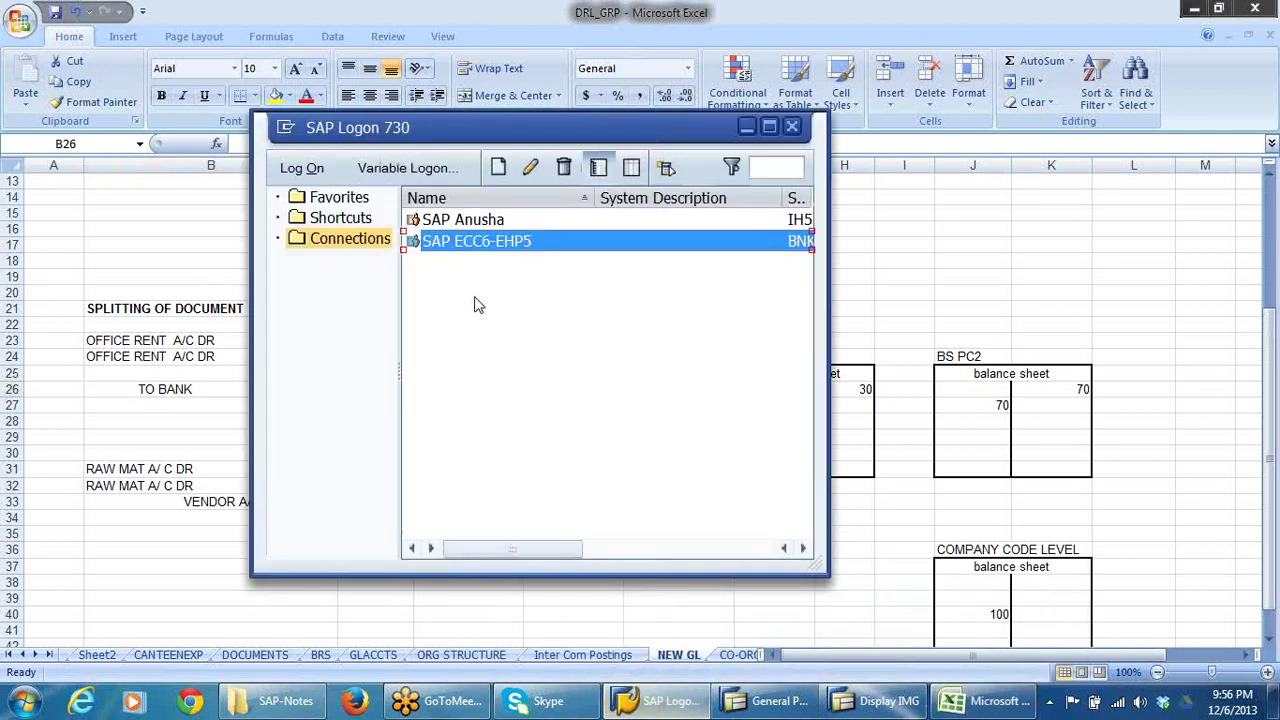
click(792, 126)
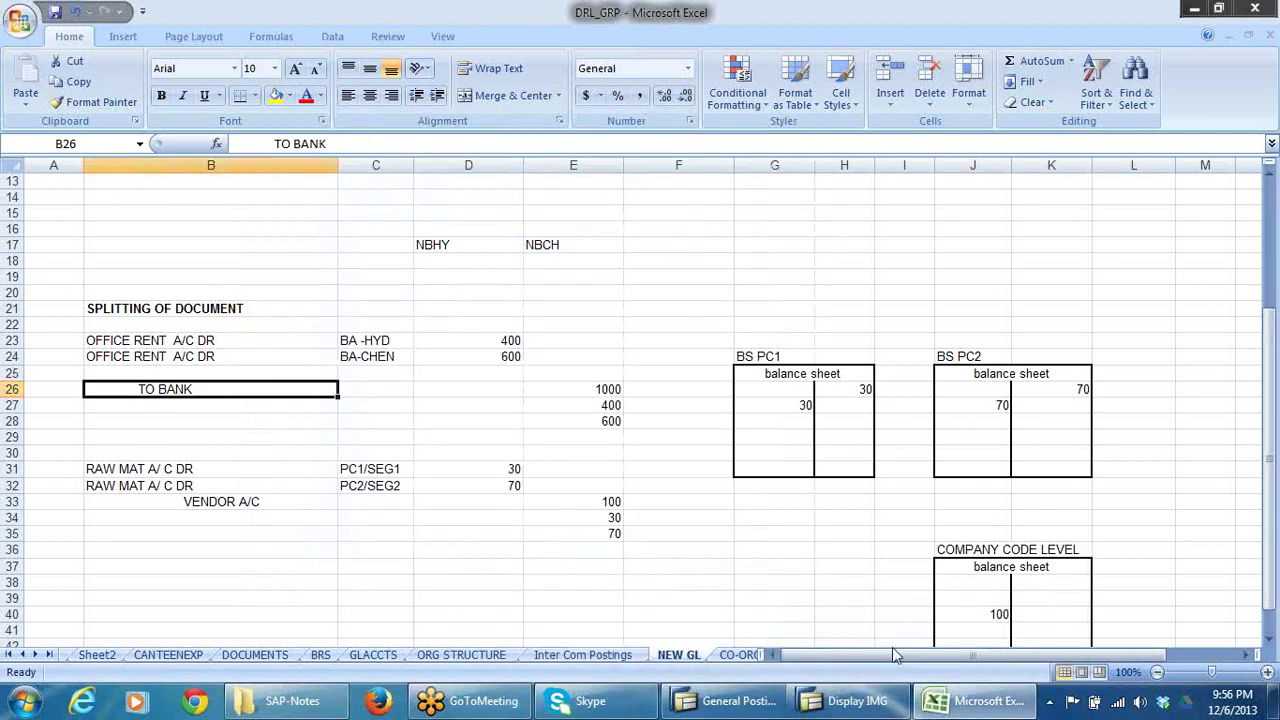
mouse_move(738, 703)
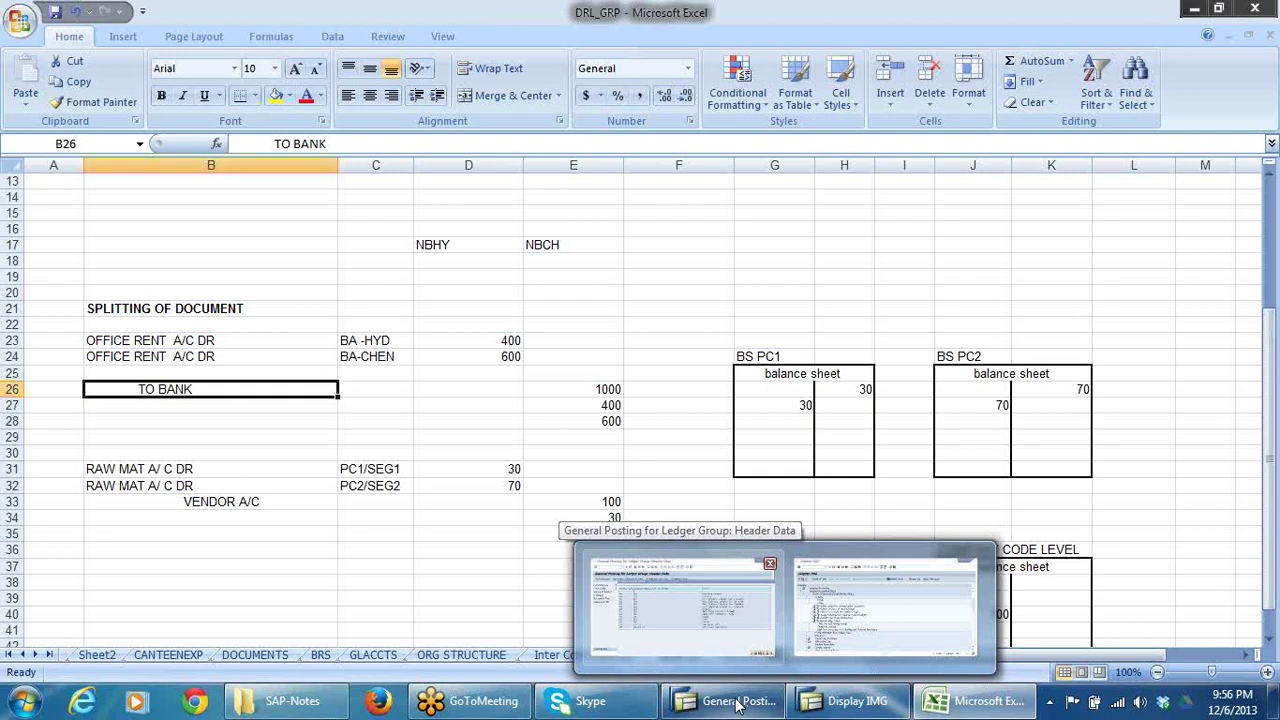
click(737, 703)
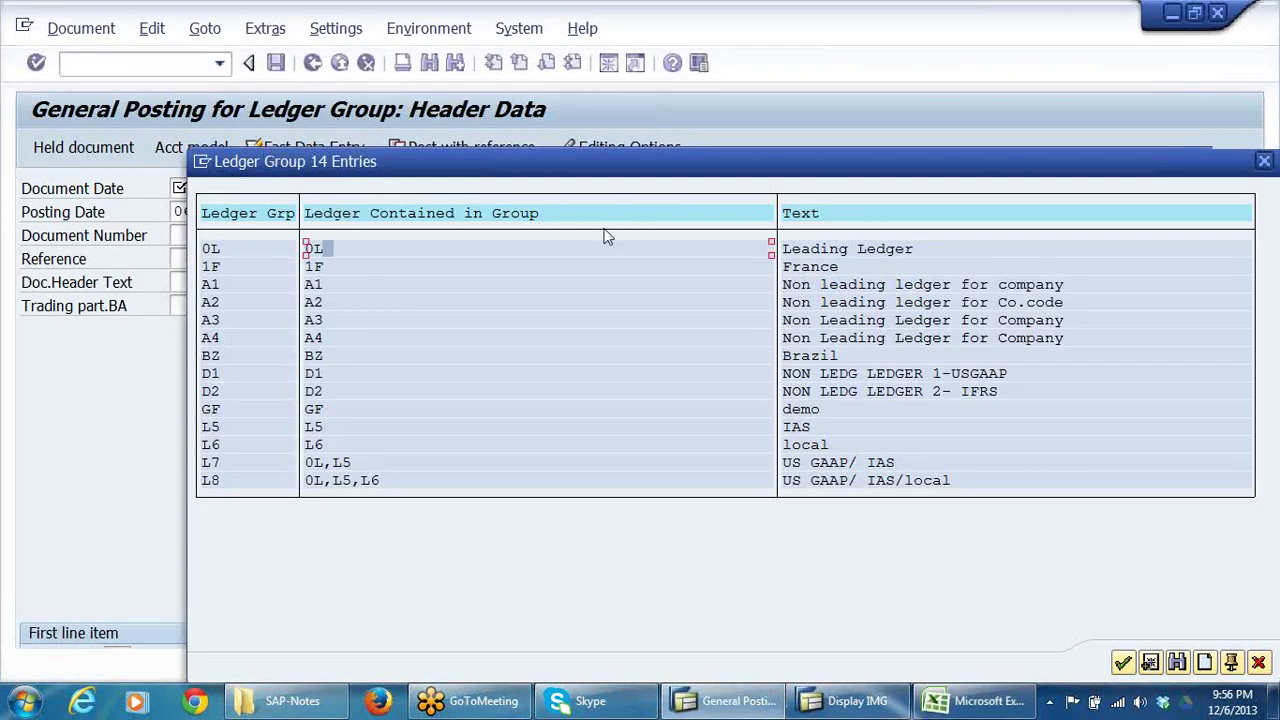
drag(656, 166, 690, 305)
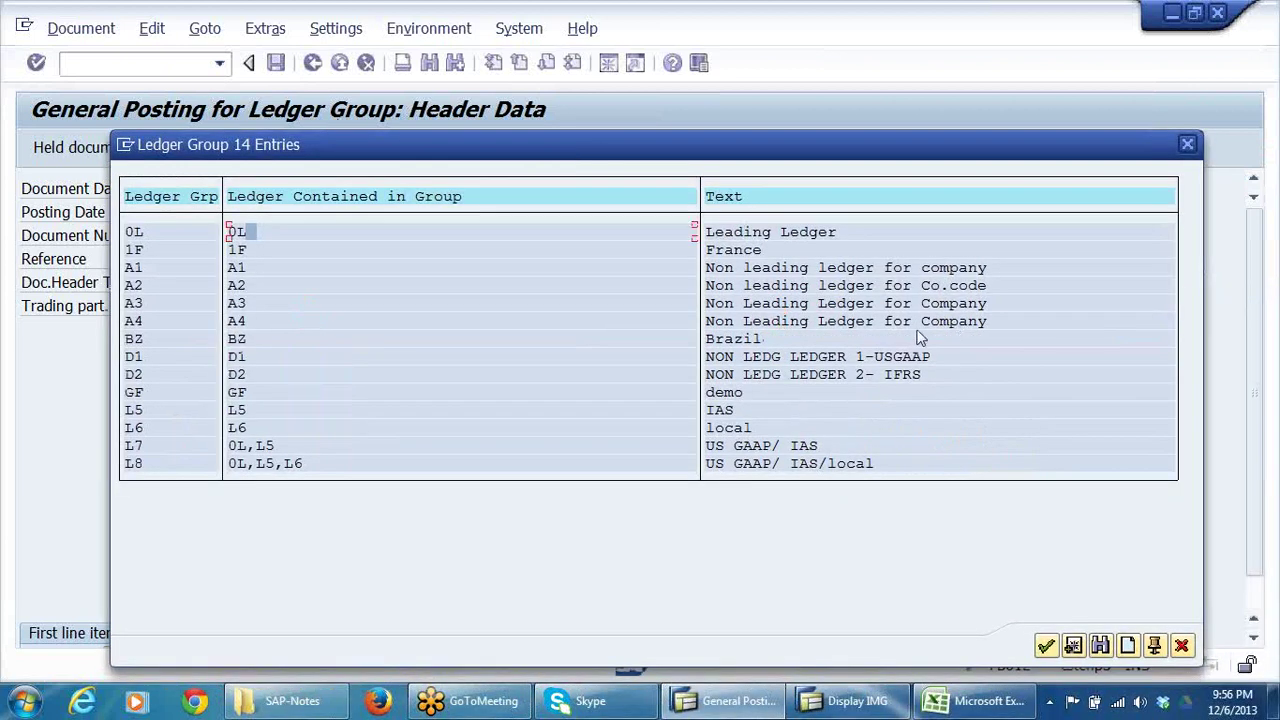
click(883, 704)
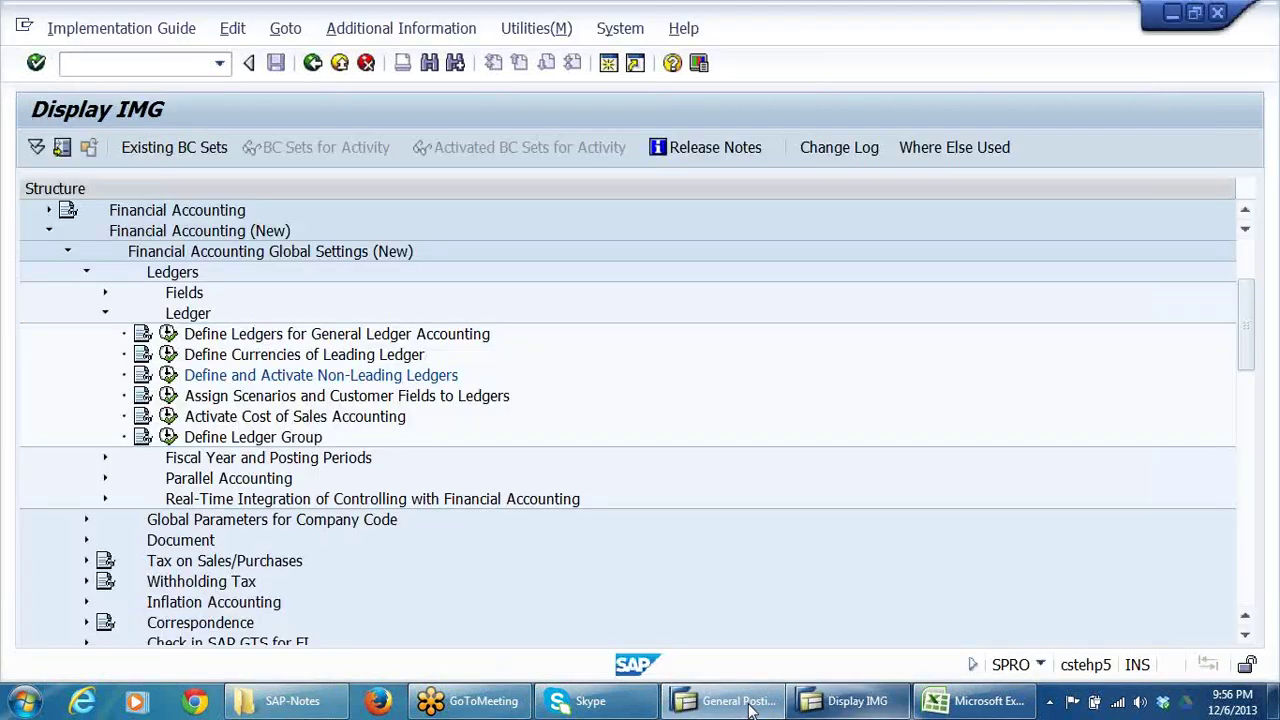
click(748, 705)
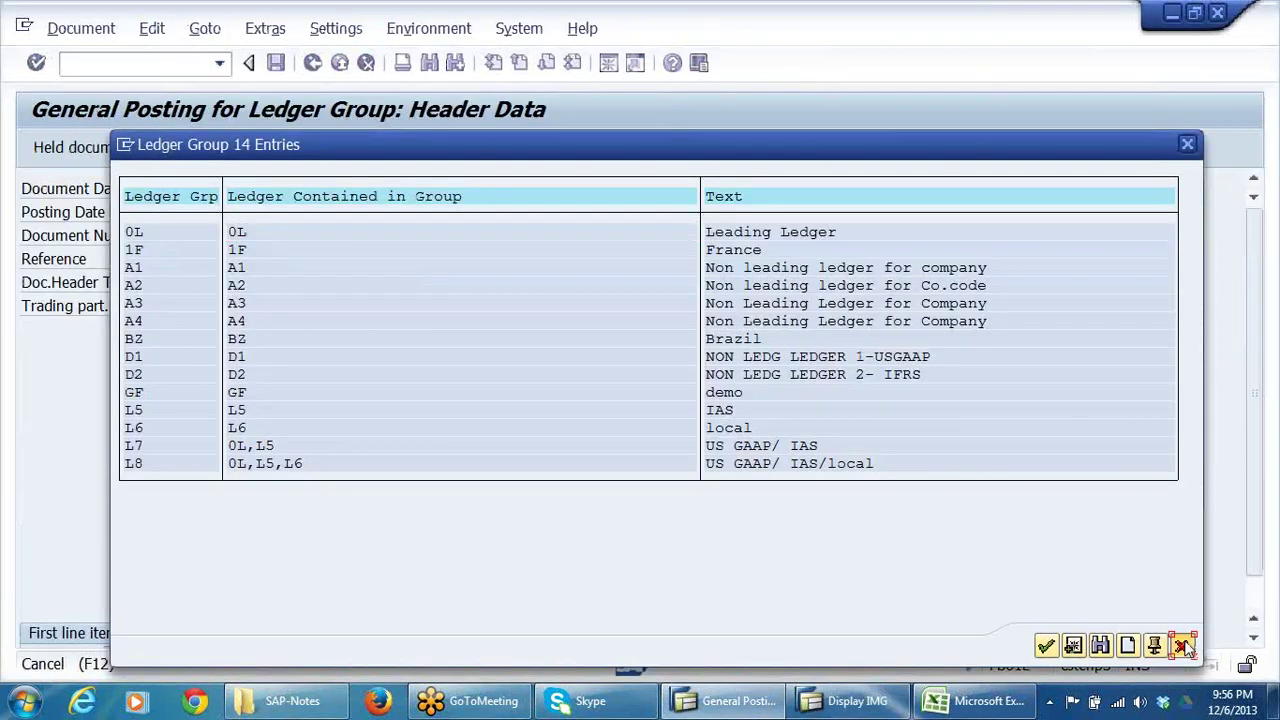
click(1188, 648)
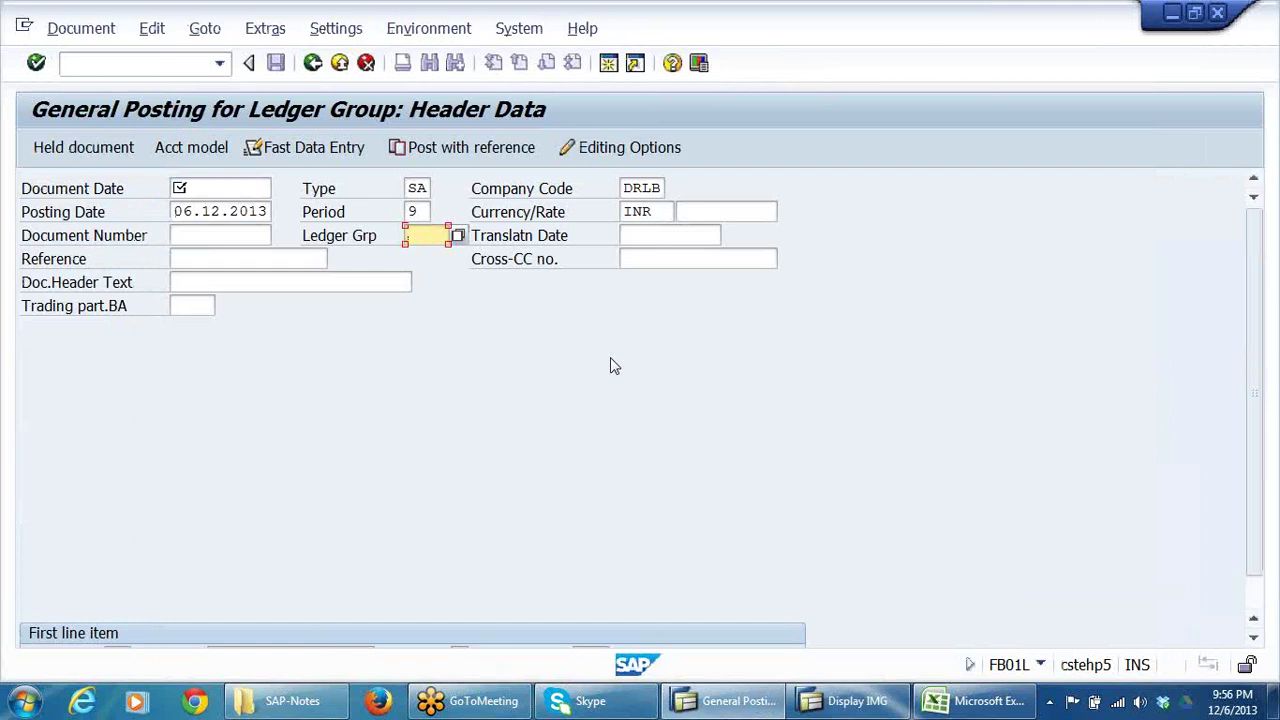
- Switch to the Display IMG window and collapse the Ledger, Ledgers and Financial Accounting Global Settings (New) nodes
click(872, 708)
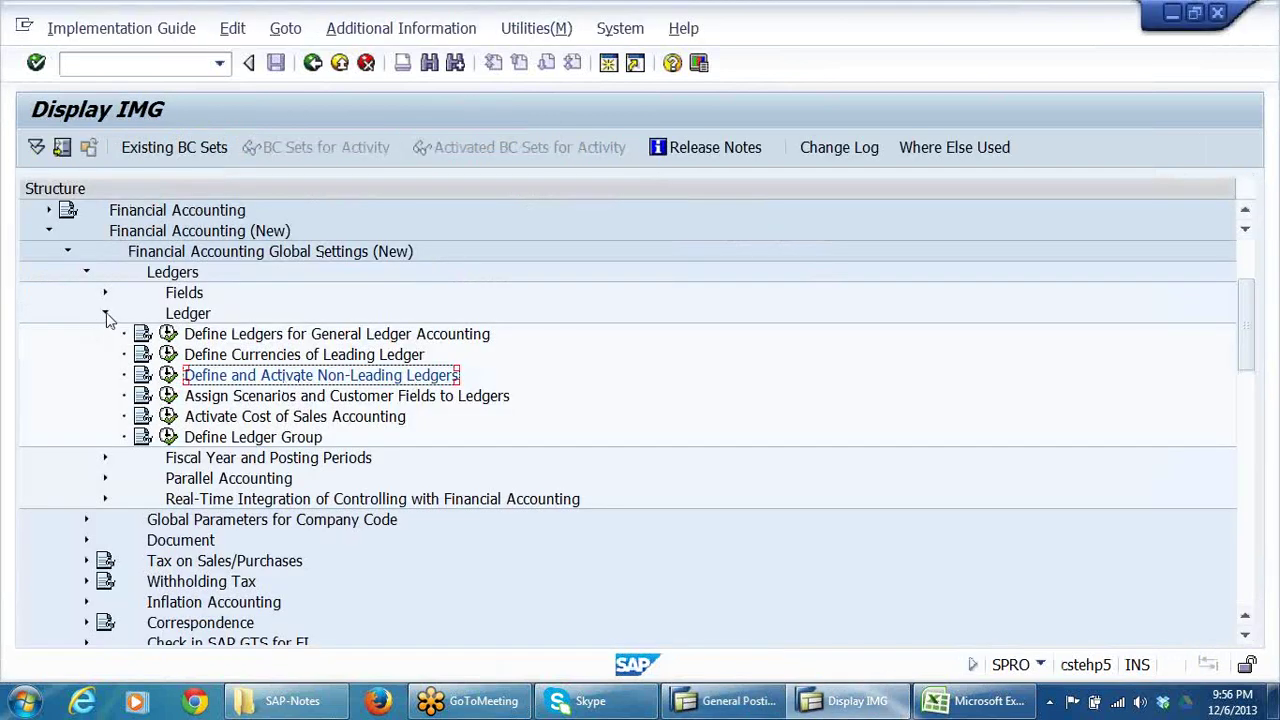
click(106, 314)
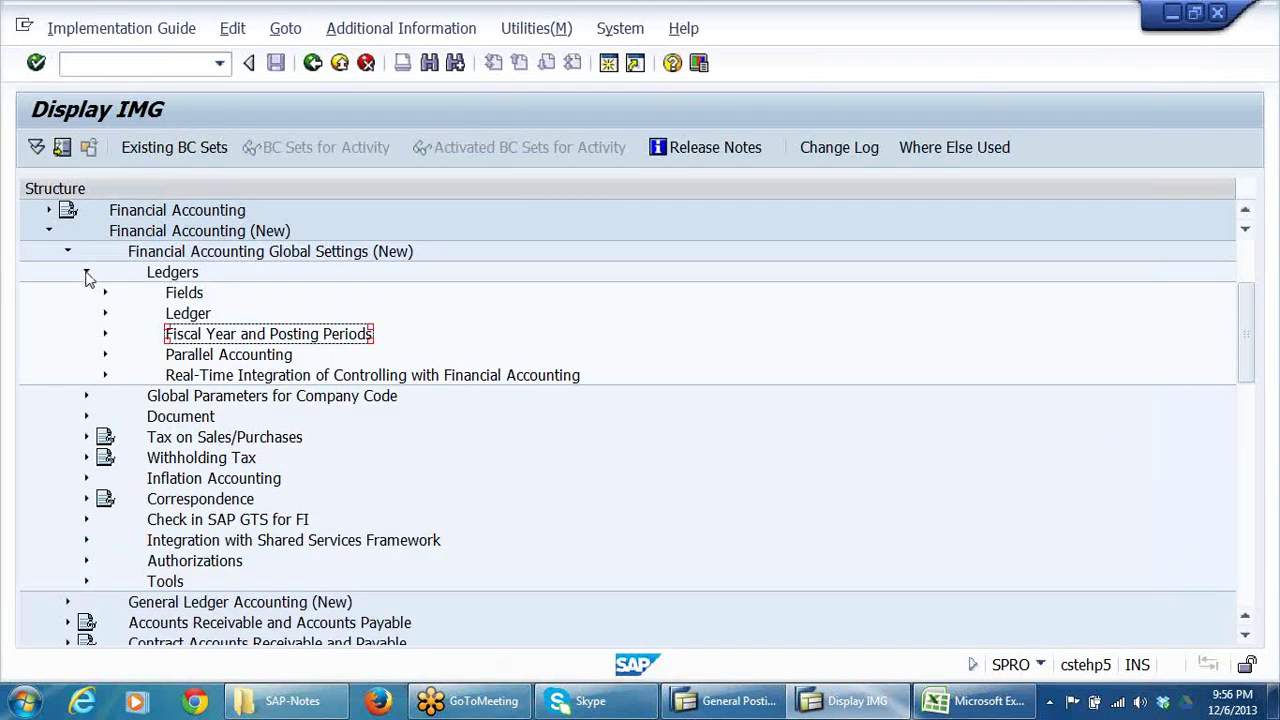
click(87, 276)
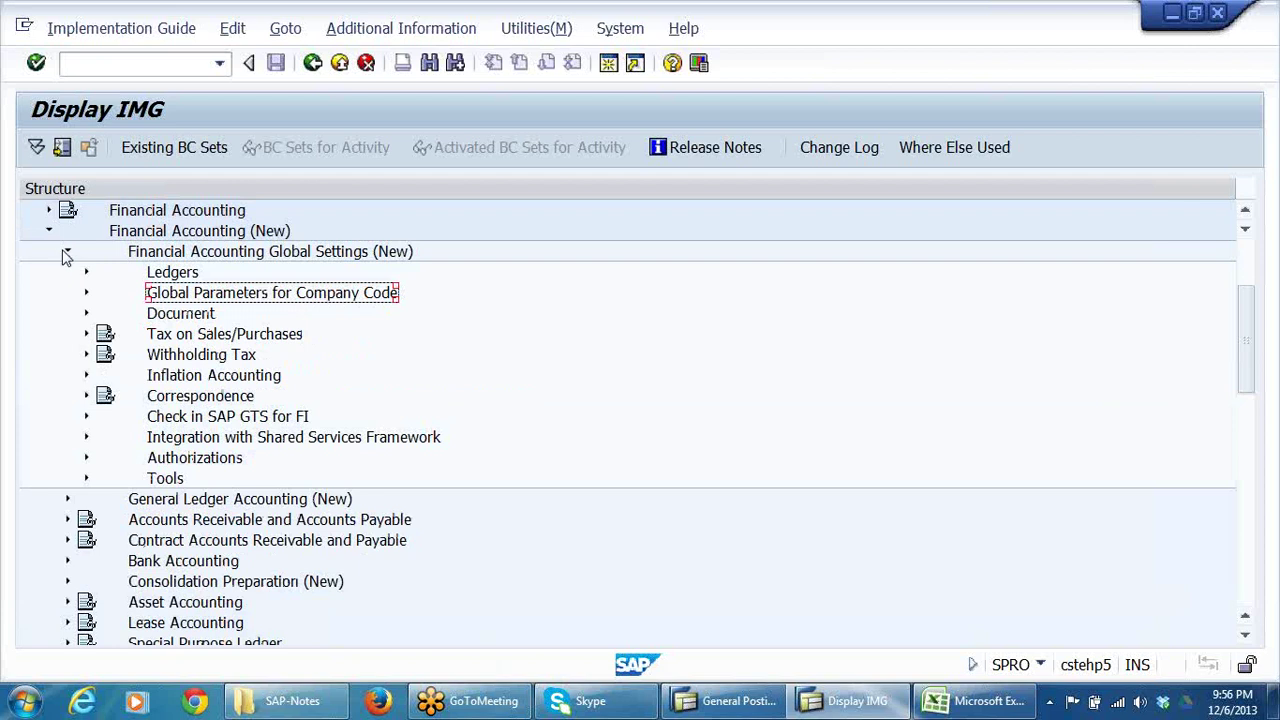
click(67, 251)
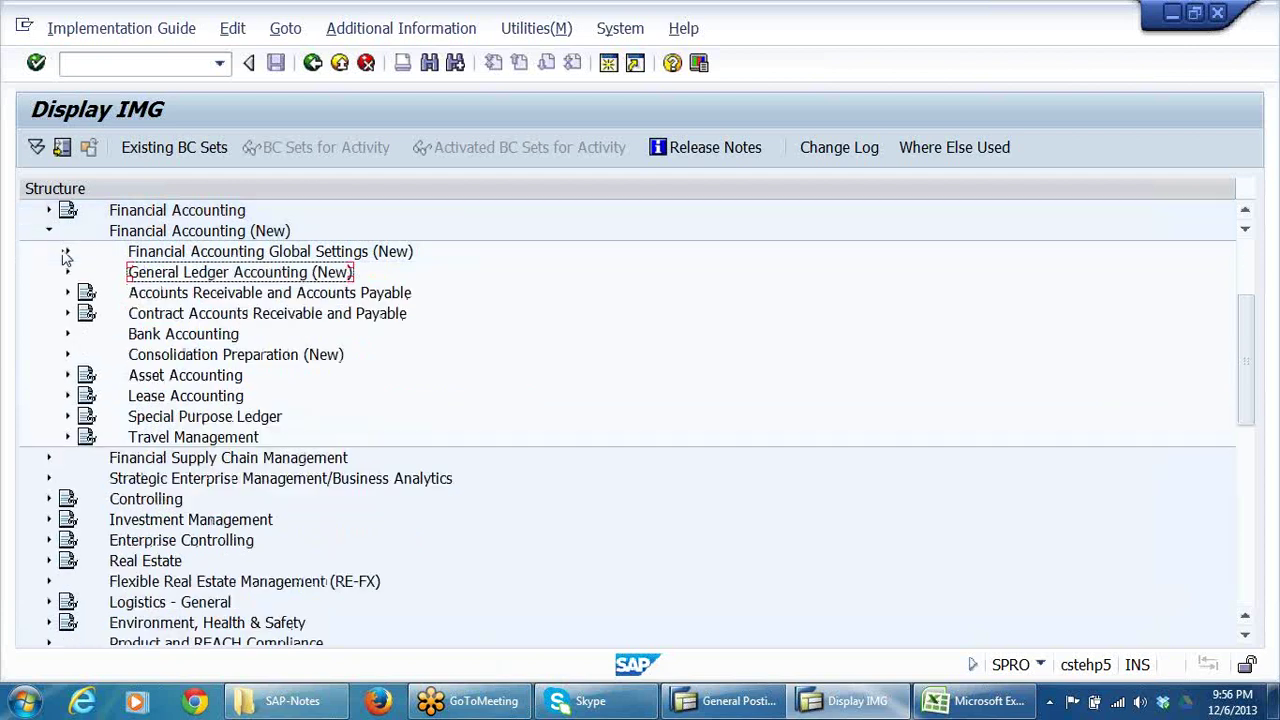
- Expand General Ledger Accounting (New), Business Transactions and Document Splitting to reach the Information on Document Splitting entry
double_click(165, 274)
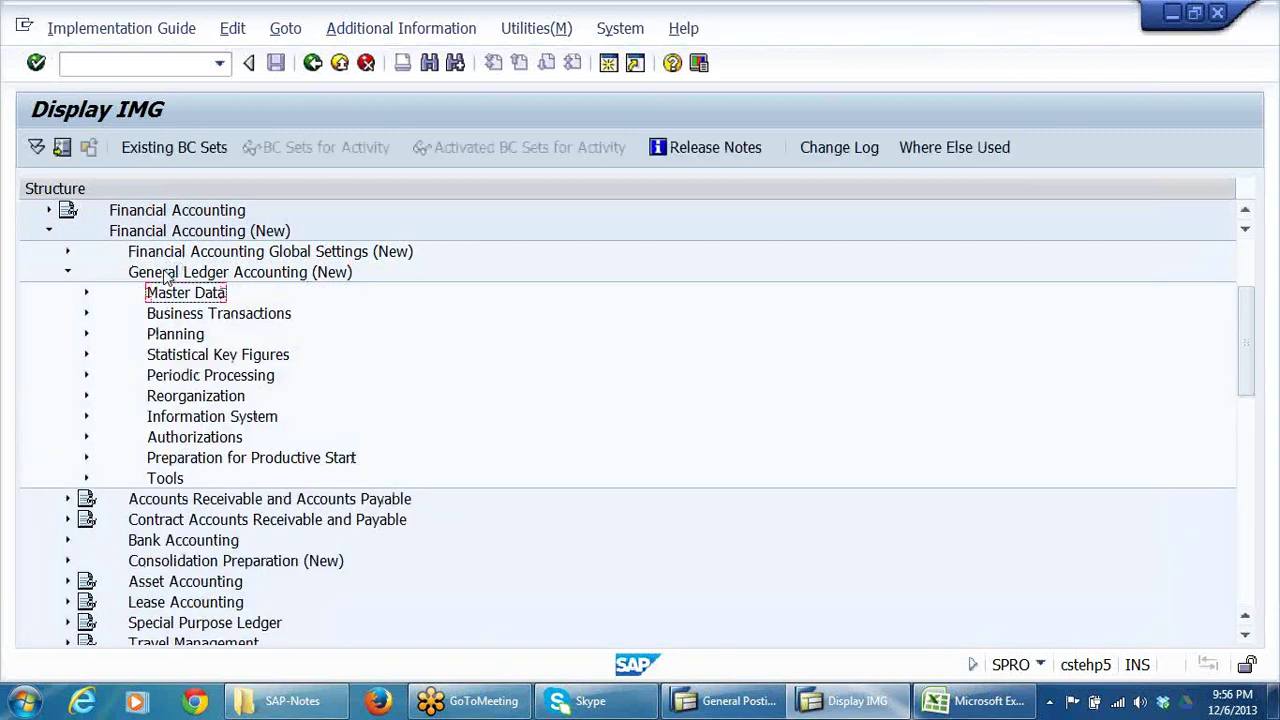
key(Down)
key(Right)
key(Down)
key(Down)
key(Right)
key(Down)
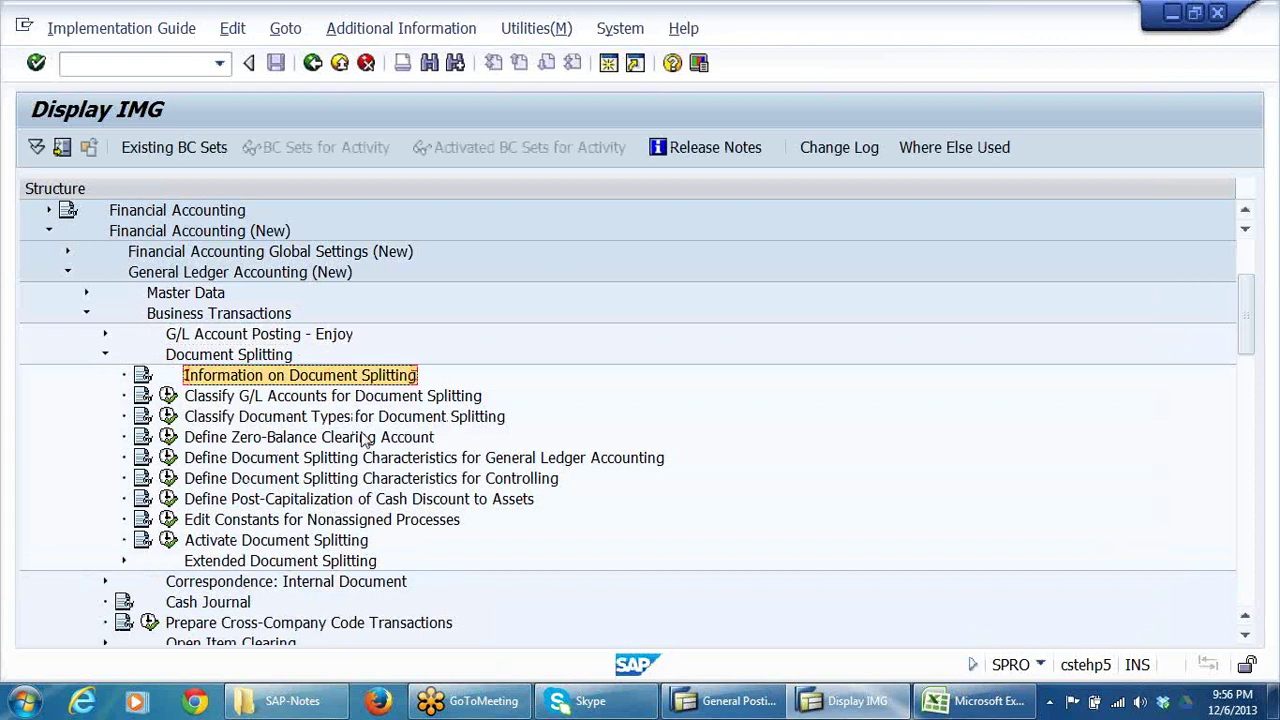
- Open the Information on Document Splitting documentation and read the vendor invoice items in Example 1
click(143, 375)
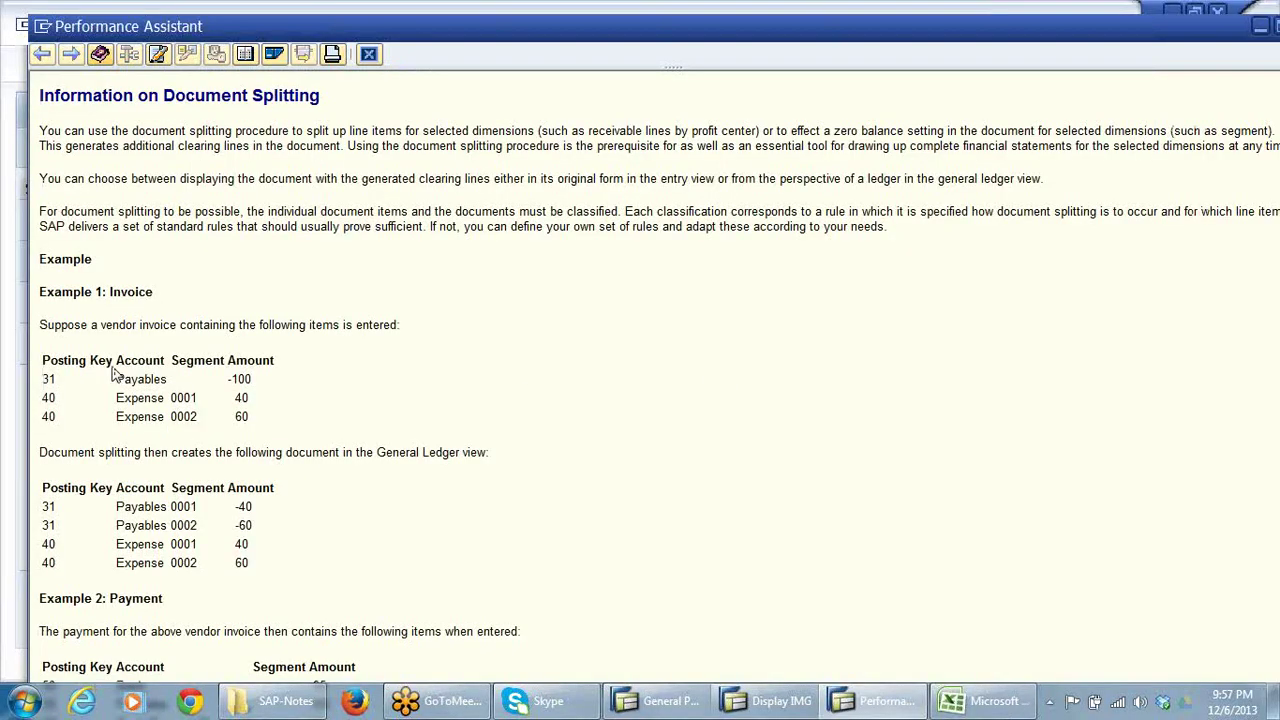
drag(110, 291, 209, 295)
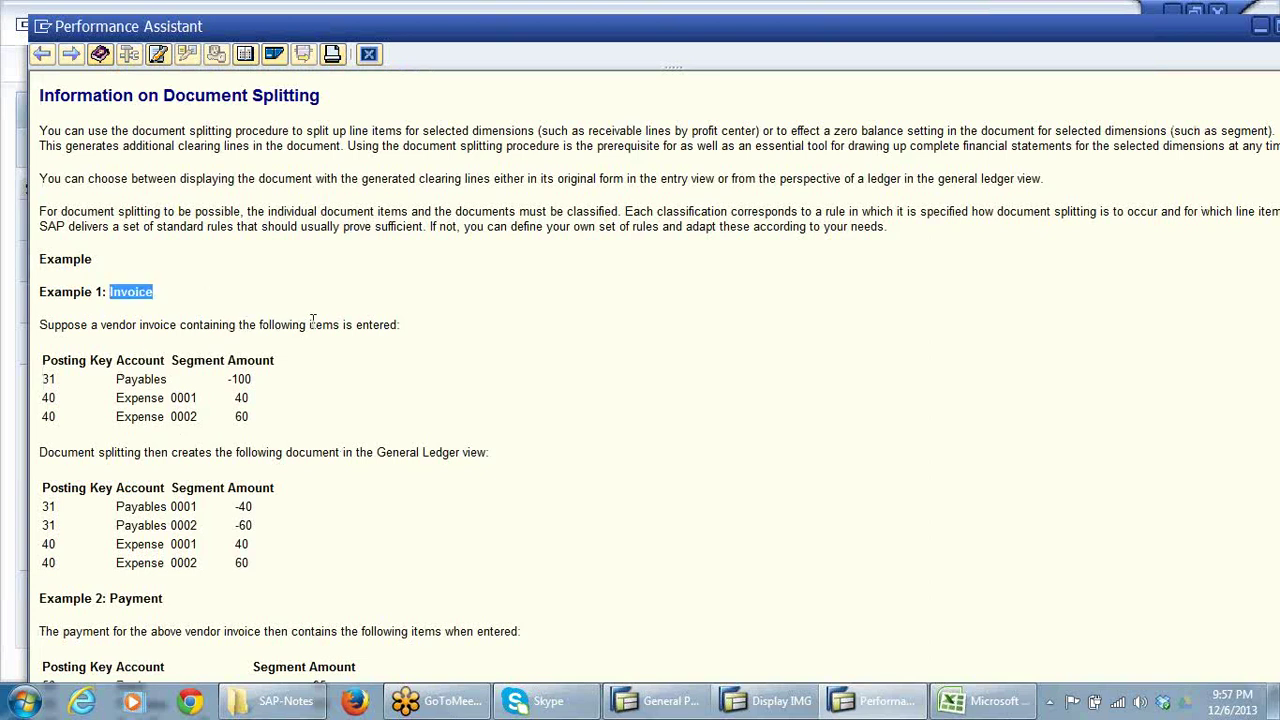
drag(306, 326, 571, 449)
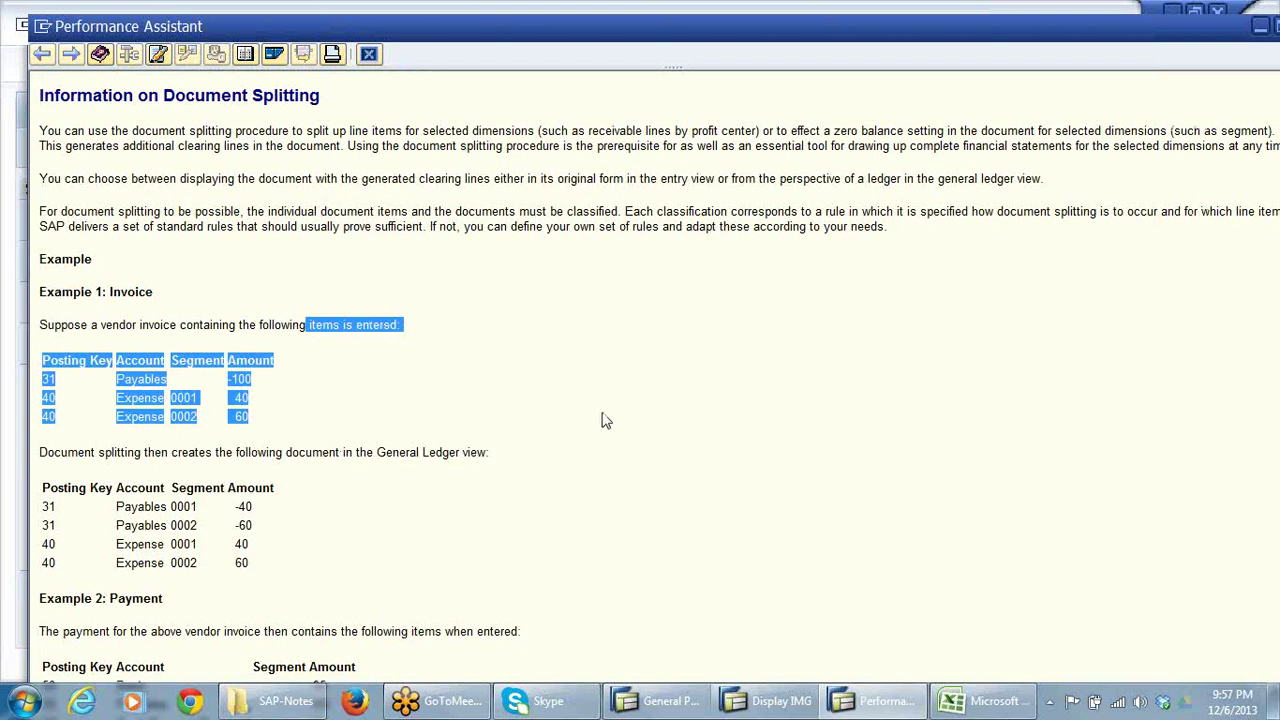
click(603, 420)
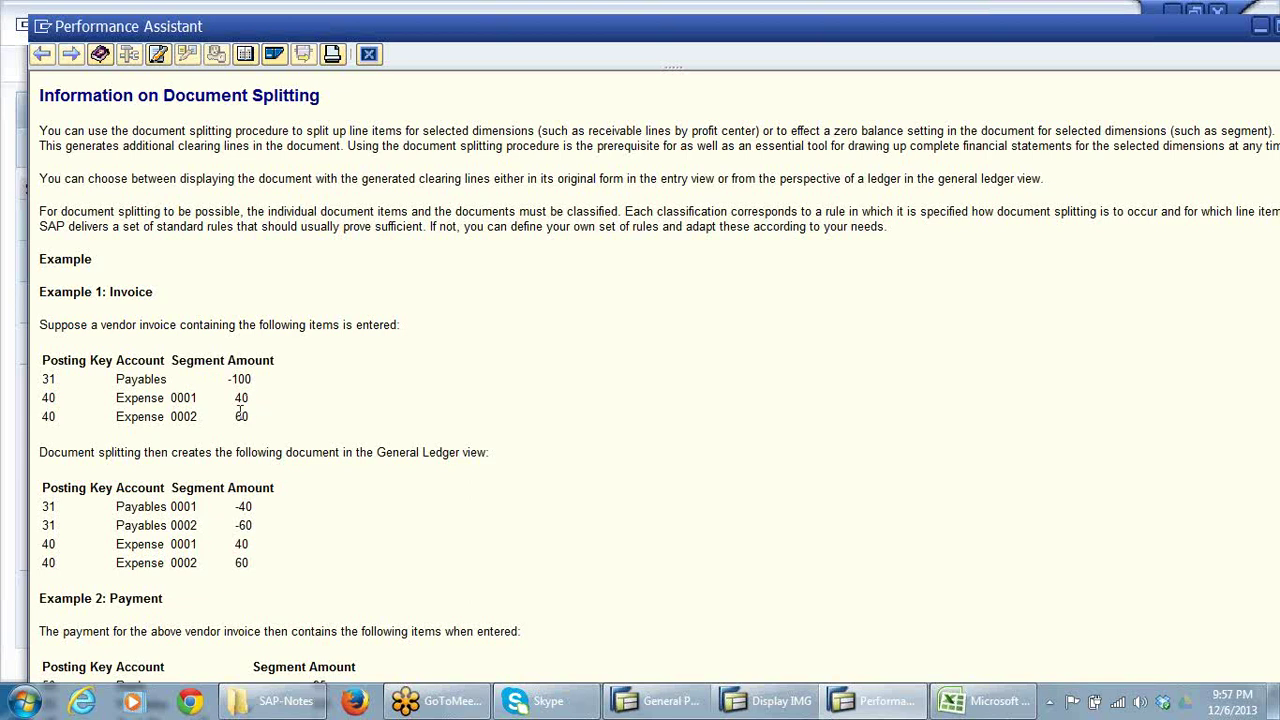
- Compare the segments and amounts of the entered Example 1 invoice lines with the split lines in the General Ledger view
drag(234, 380, 268, 382)
click(190, 404)
drag(171, 365, 222, 365)
scroll(443, 400, down, 3)
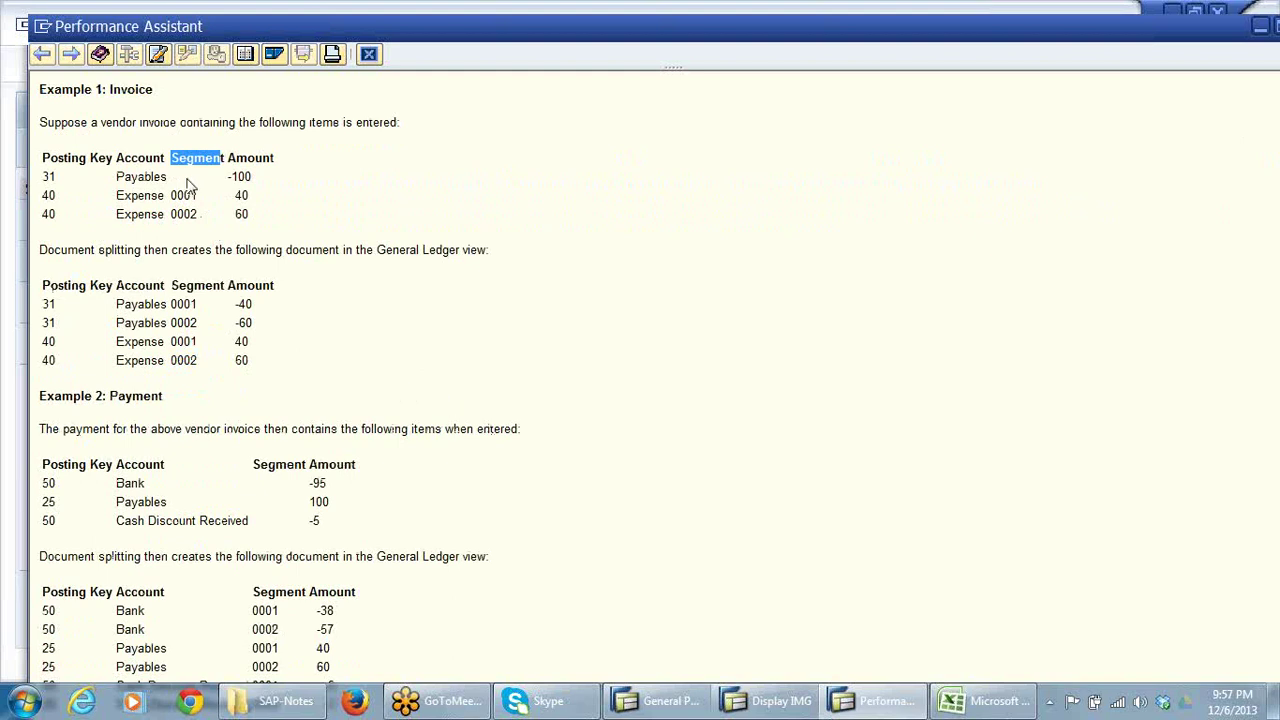
click(185, 210)
drag(134, 180, 286, 186)
click(381, 188)
drag(235, 304, 306, 349)
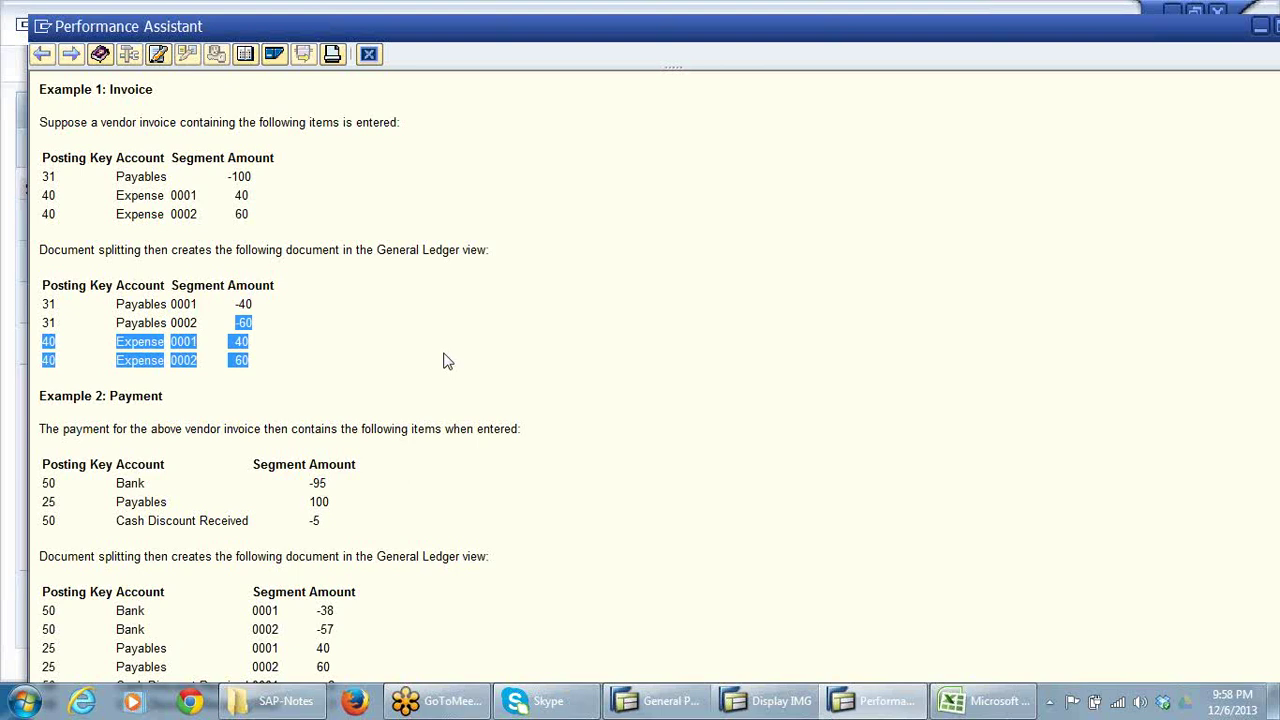
click(375, 376)
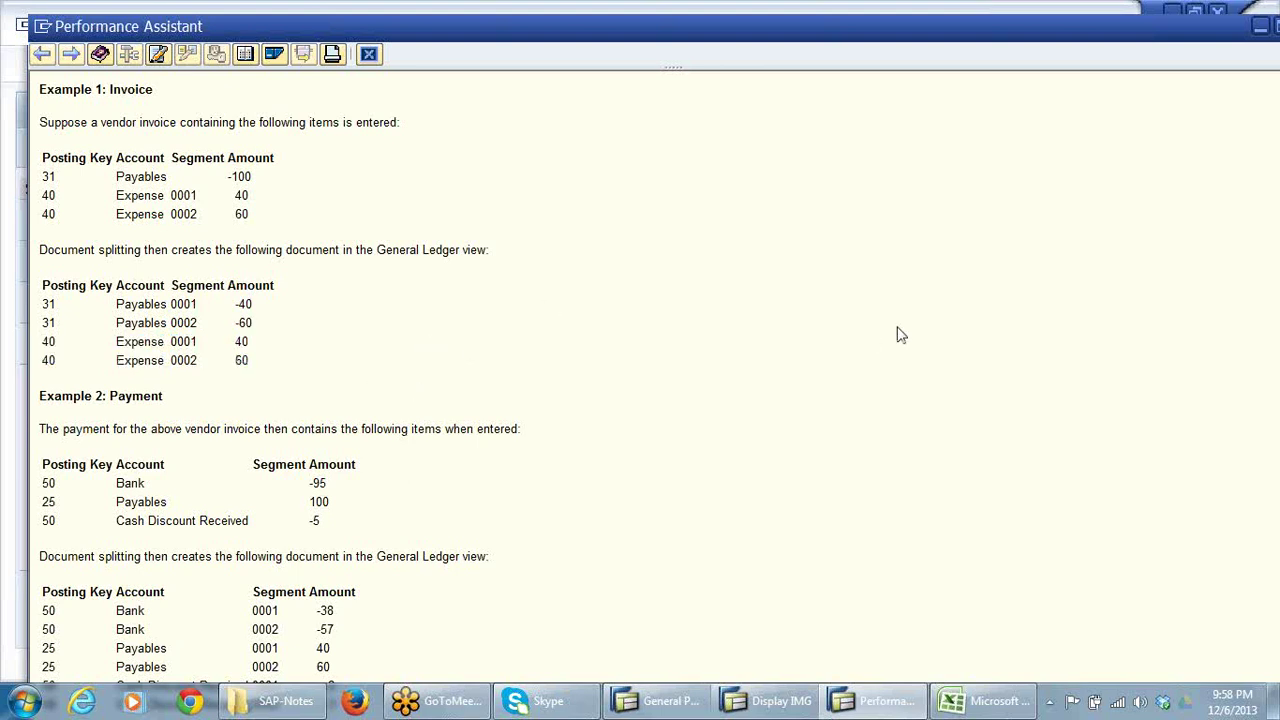
- Maximize the documentation window, review Example 2: Payment and the introductory paragraph on splitting dimensions, and close the documentation
double_click(886, 32)
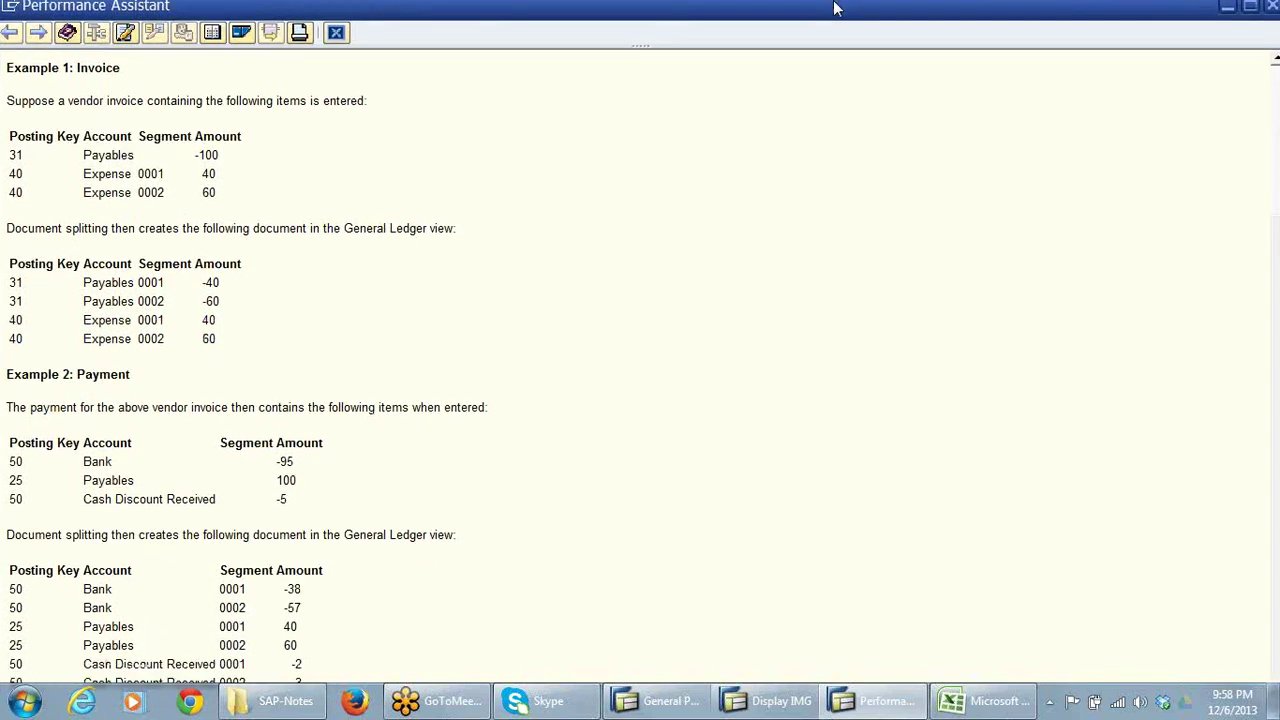
scroll(170, 360, down, 1)
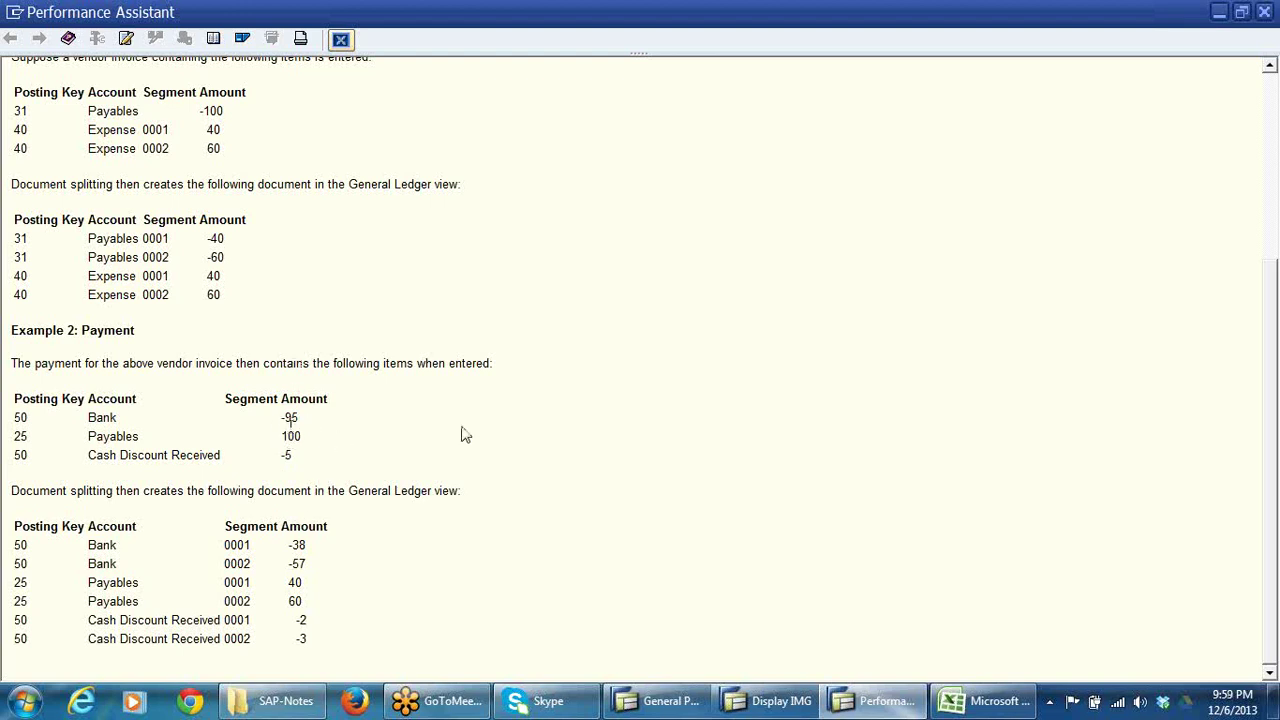
scroll(642, 467, up, 5)
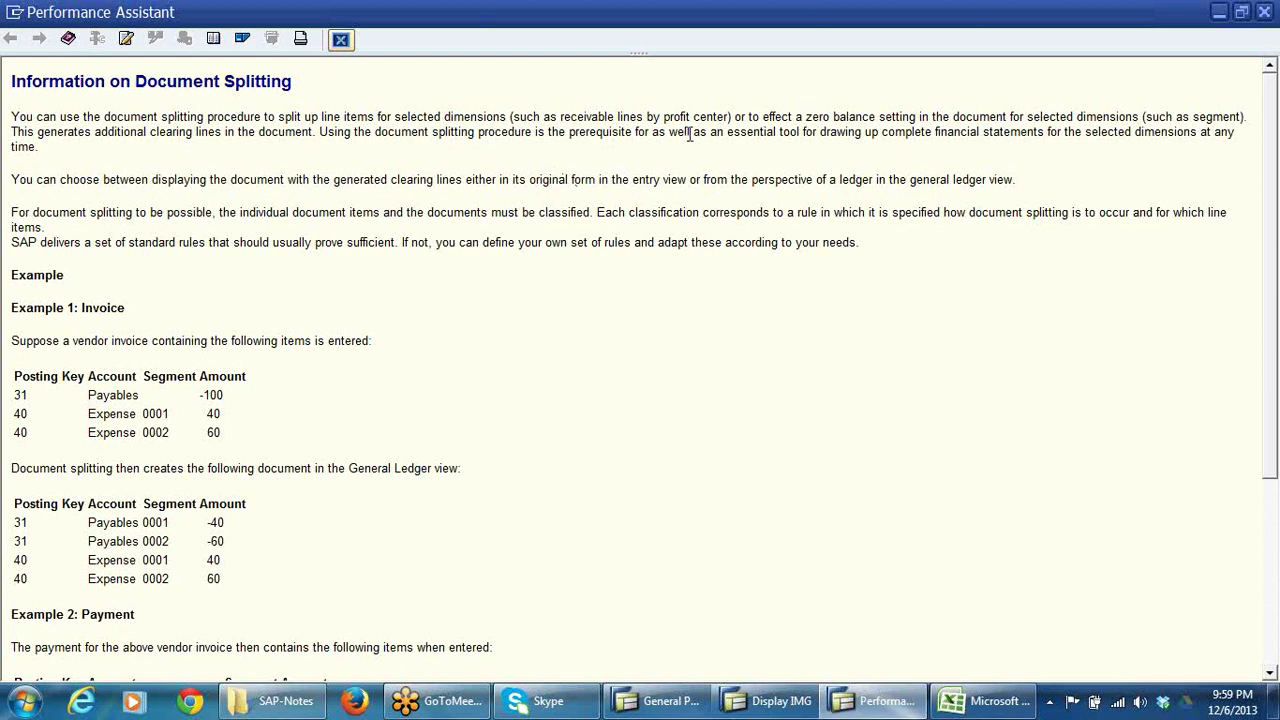
drag(708, 118, 763, 118)
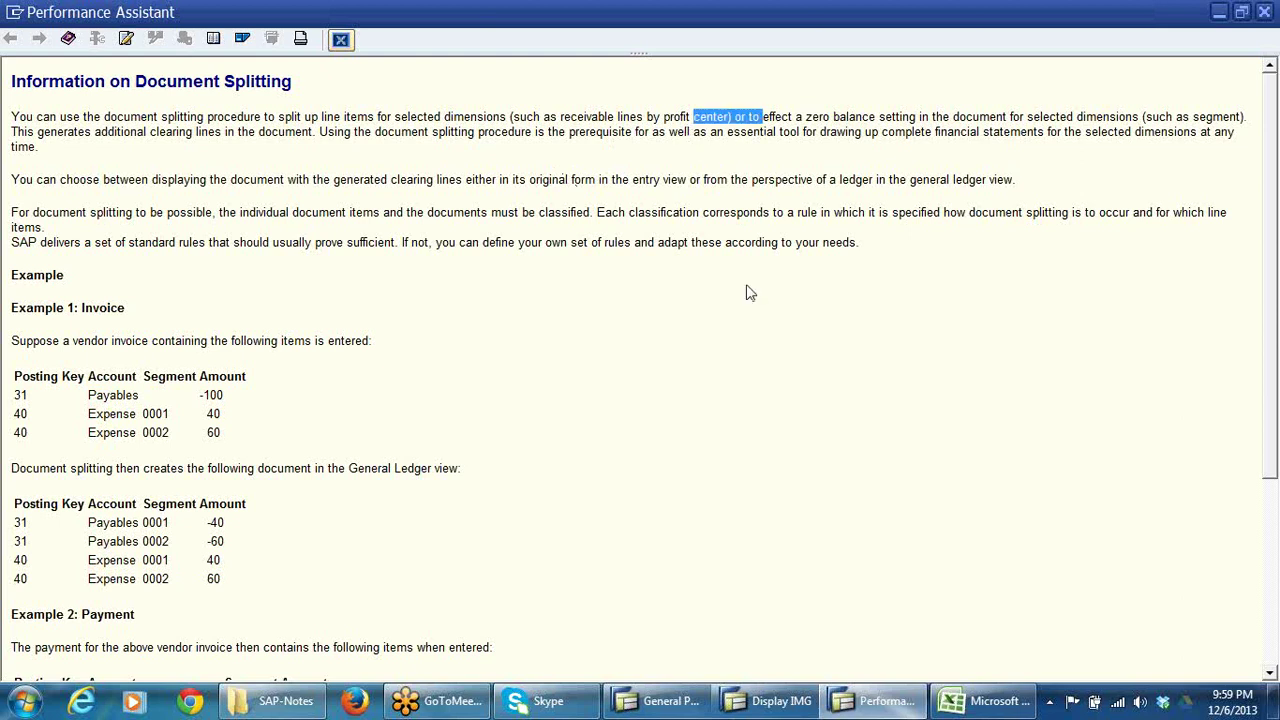
click(745, 315)
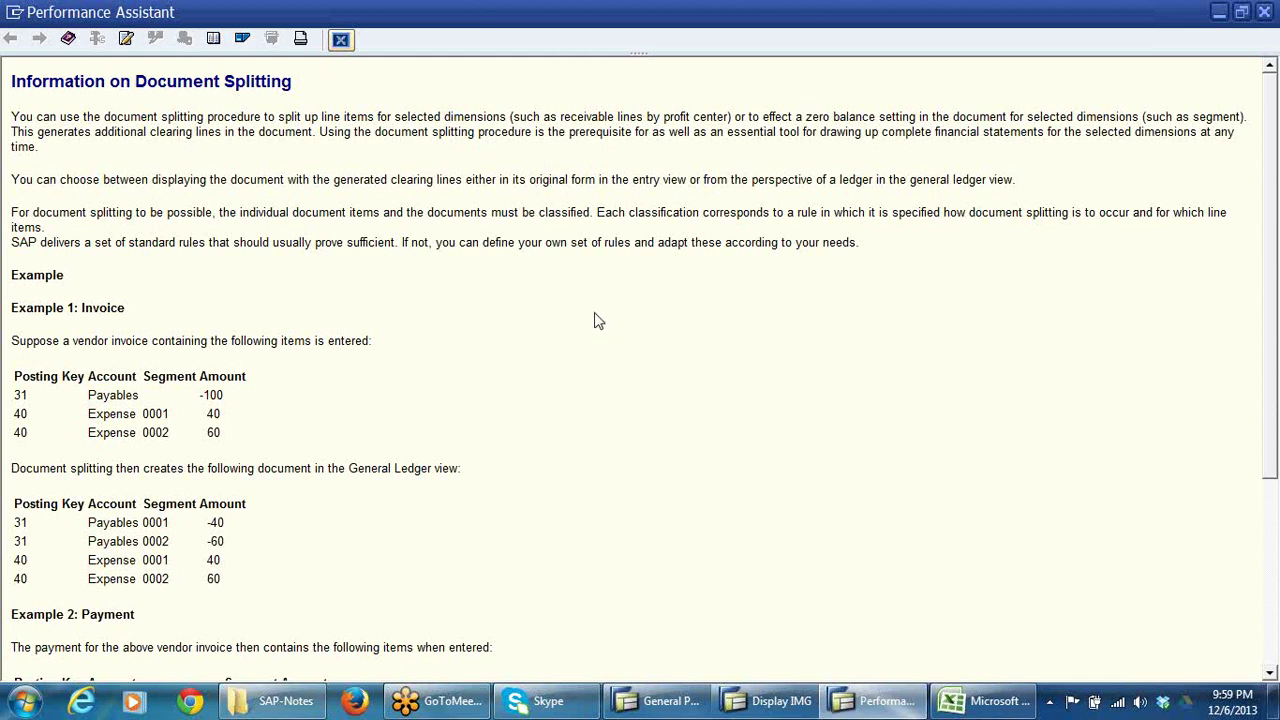
click(345, 45)
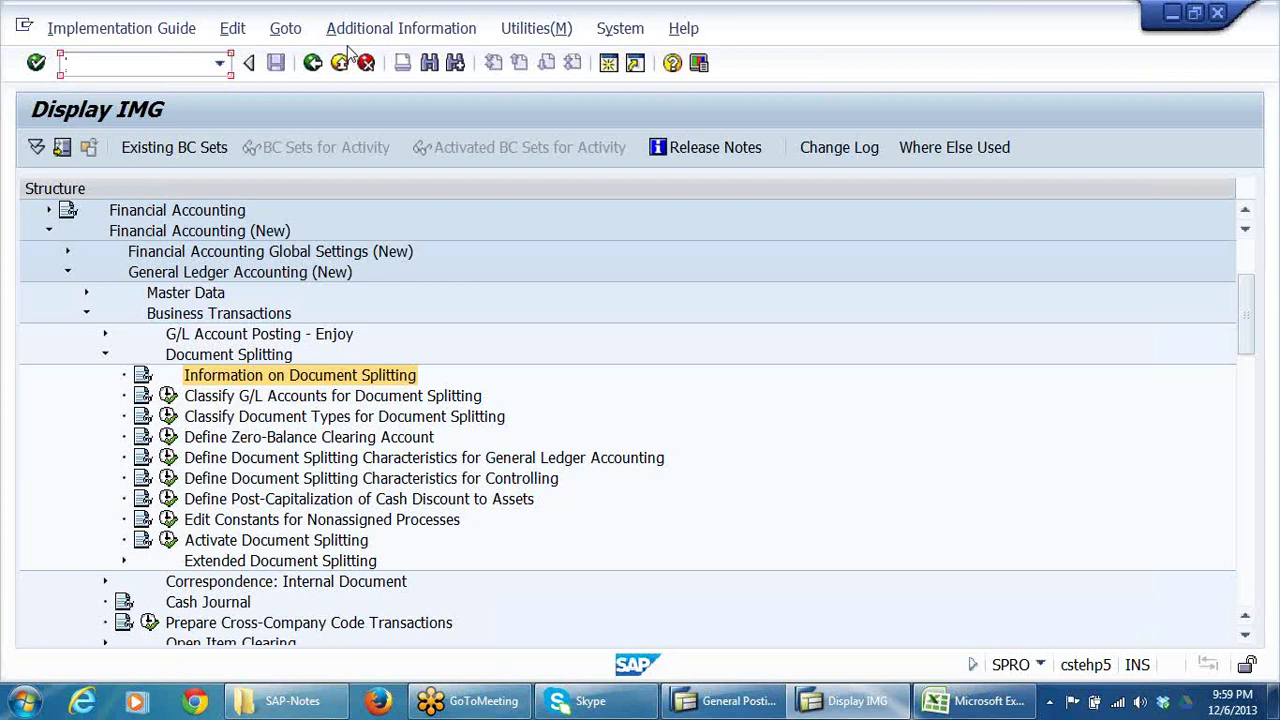
- Open Classify G/L Accounts for Document Splitting for chart of accounts DRCA and start adding new entries
click(310, 416)
click(418, 398)
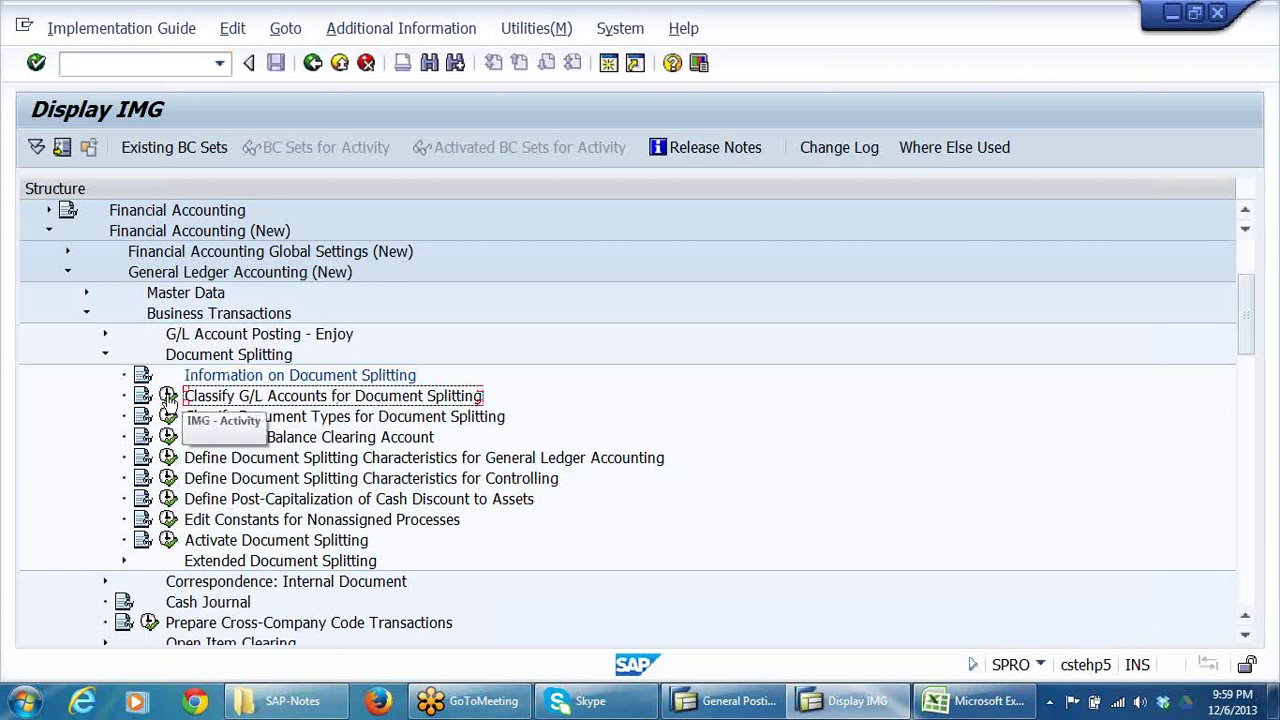
click(168, 398)
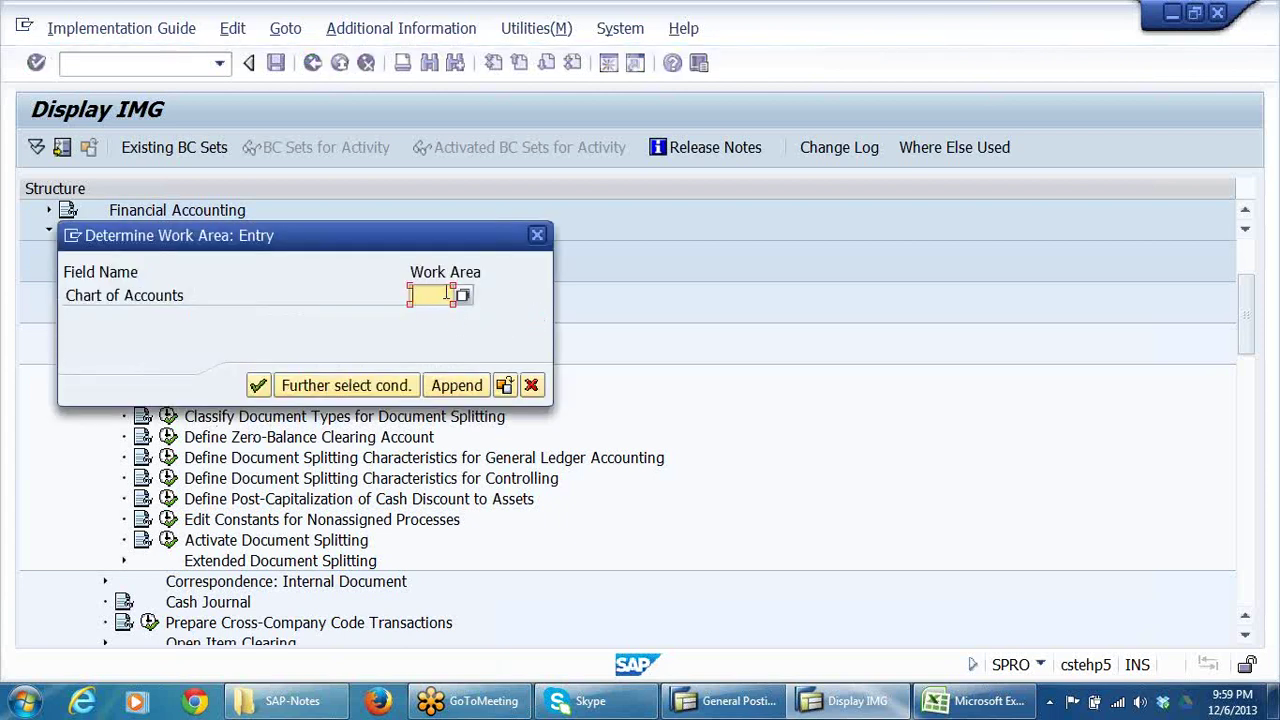
text(drca)
key(Return)
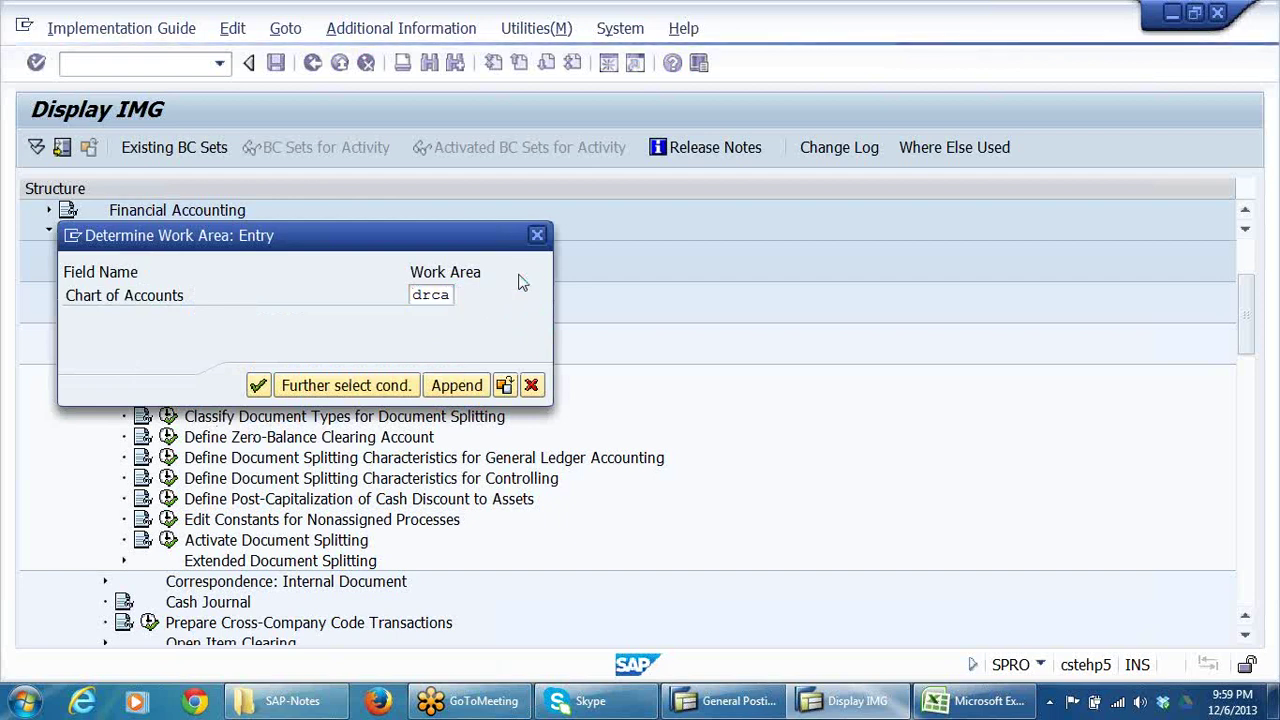
key(Caps_Lock)
click(100, 150)
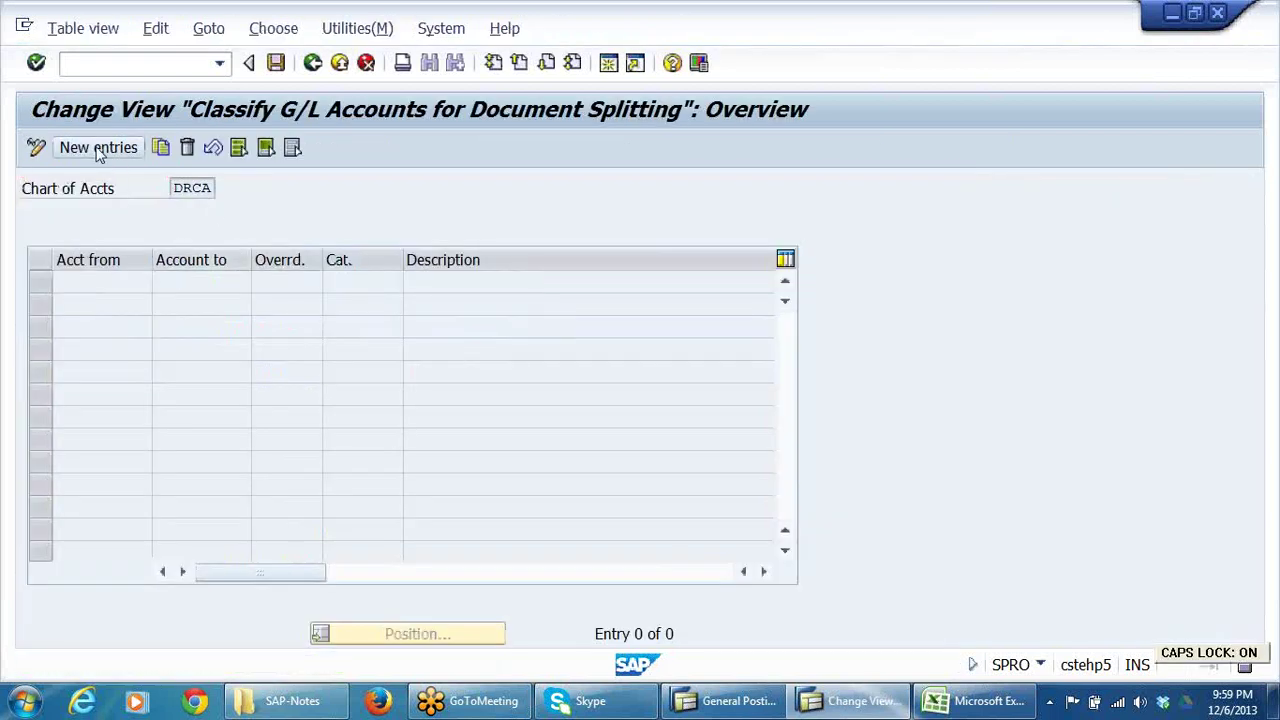
- Widen the Acct from and Cat. columns and assign item category 01000 (Balance Sheet Account) to the first row
drag(150, 258, 229, 260)
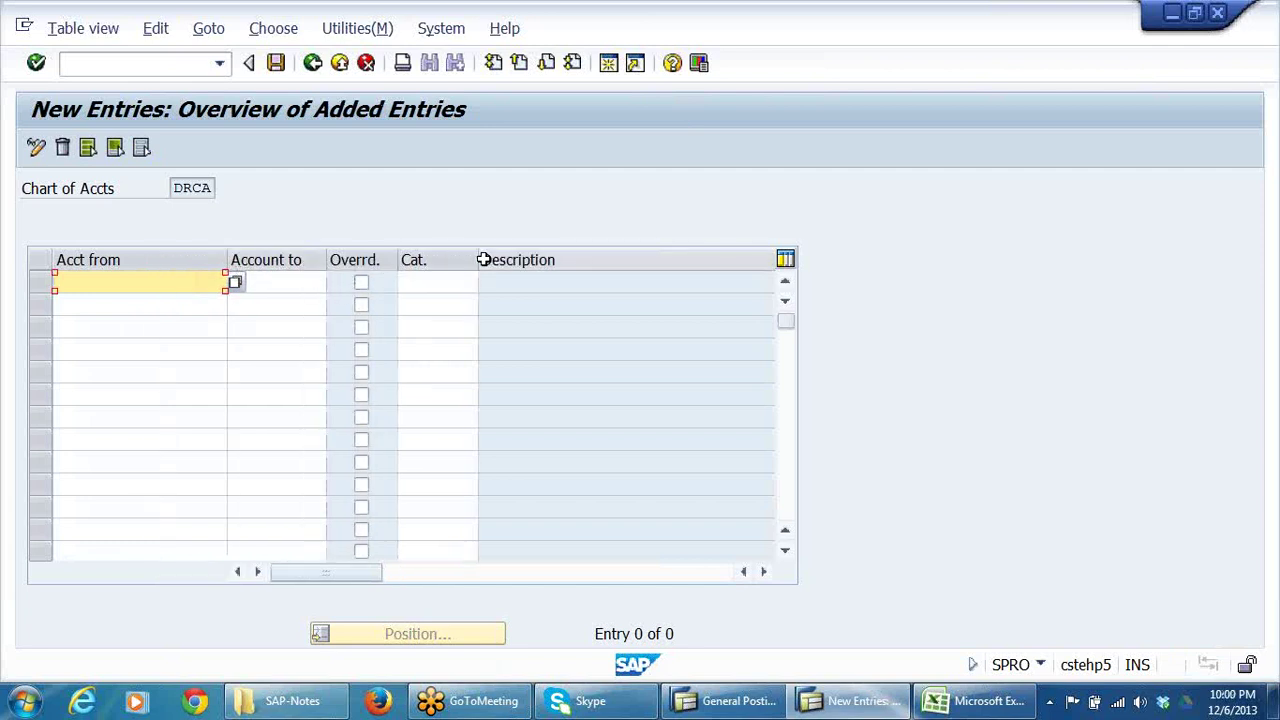
drag(477, 260, 525, 260)
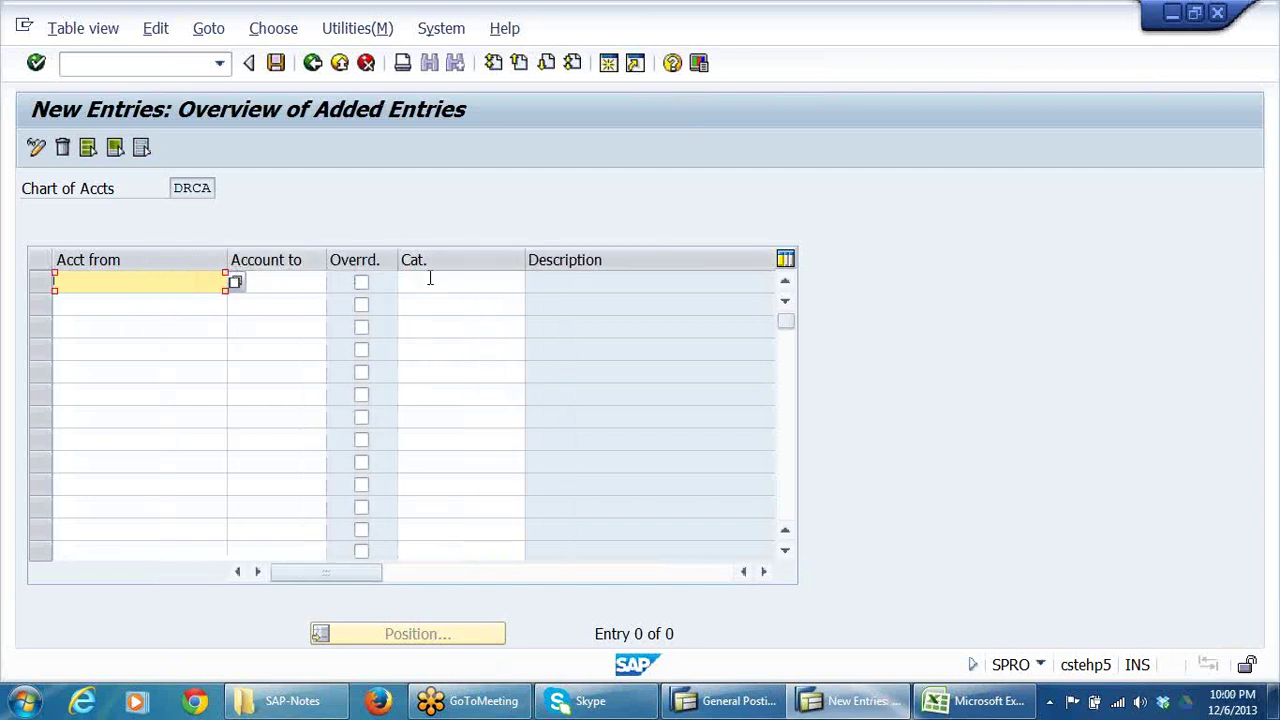
click(431, 280)
click(534, 285)
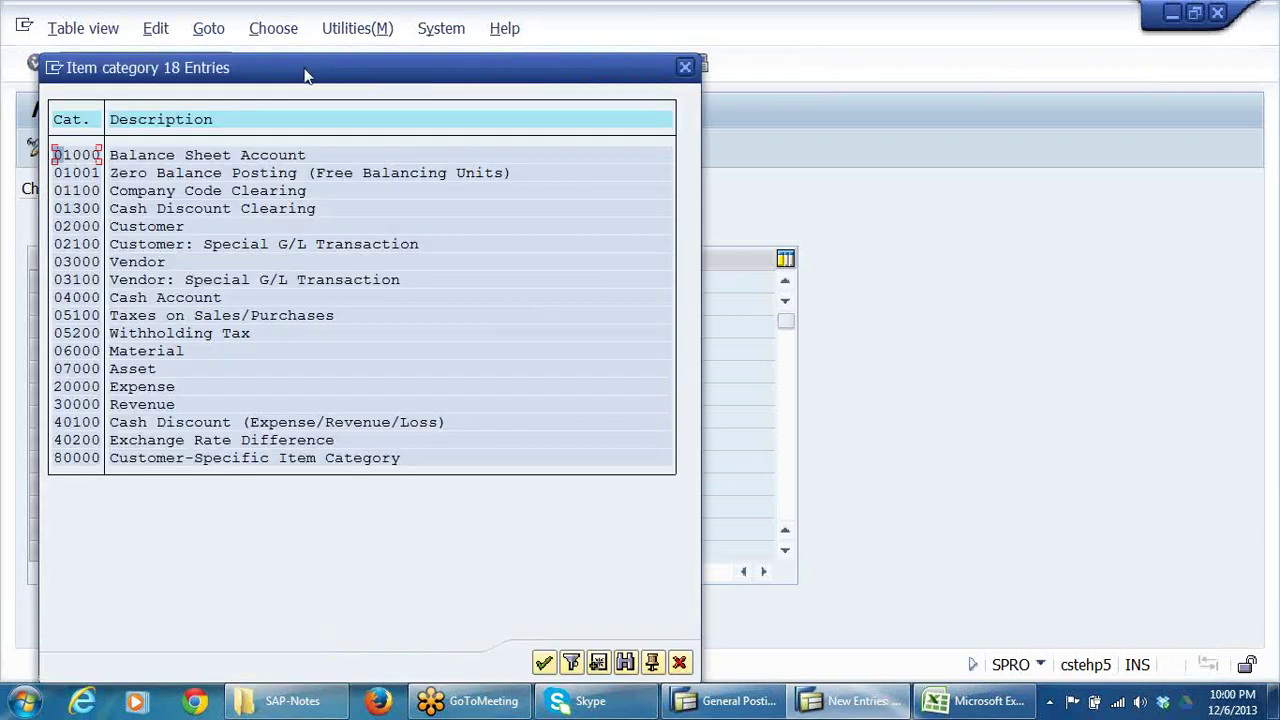
drag(305, 75, 800, 60)
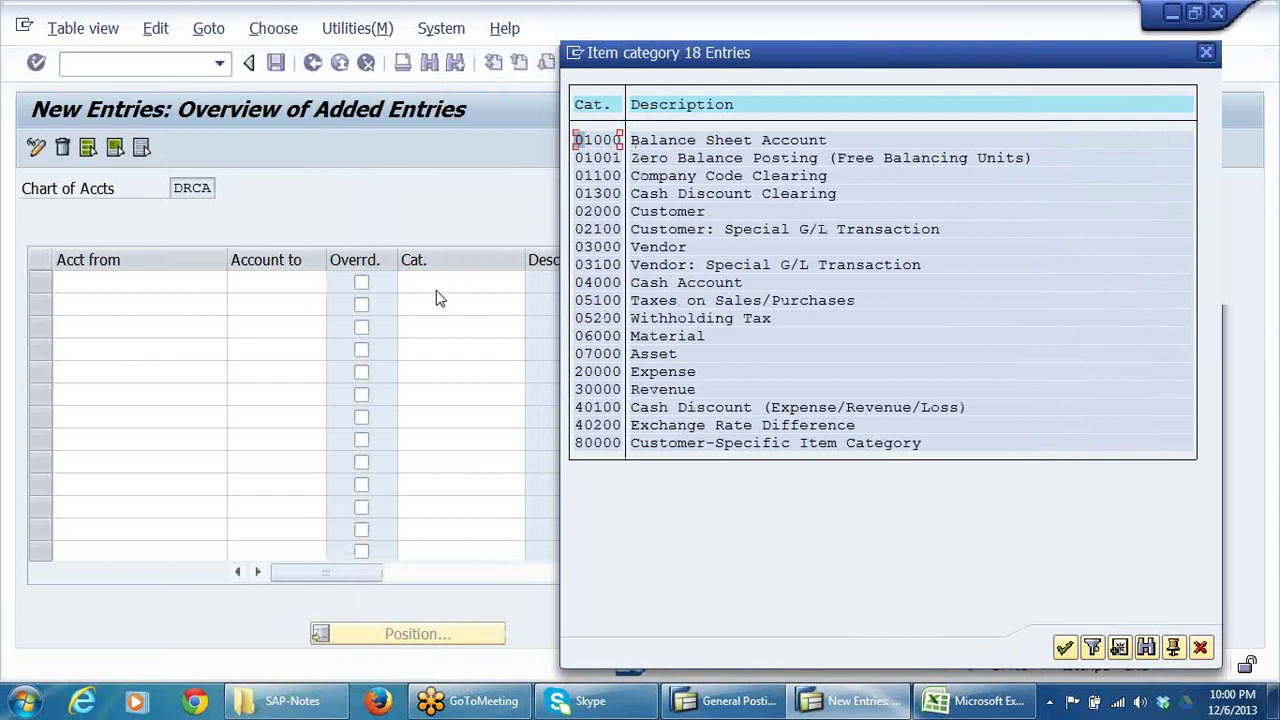
double_click(597, 147)
- Review the available item categories for the second row, from Balance Sheet Account to the vendor categories, and close the list without choosing one
click(489, 304)
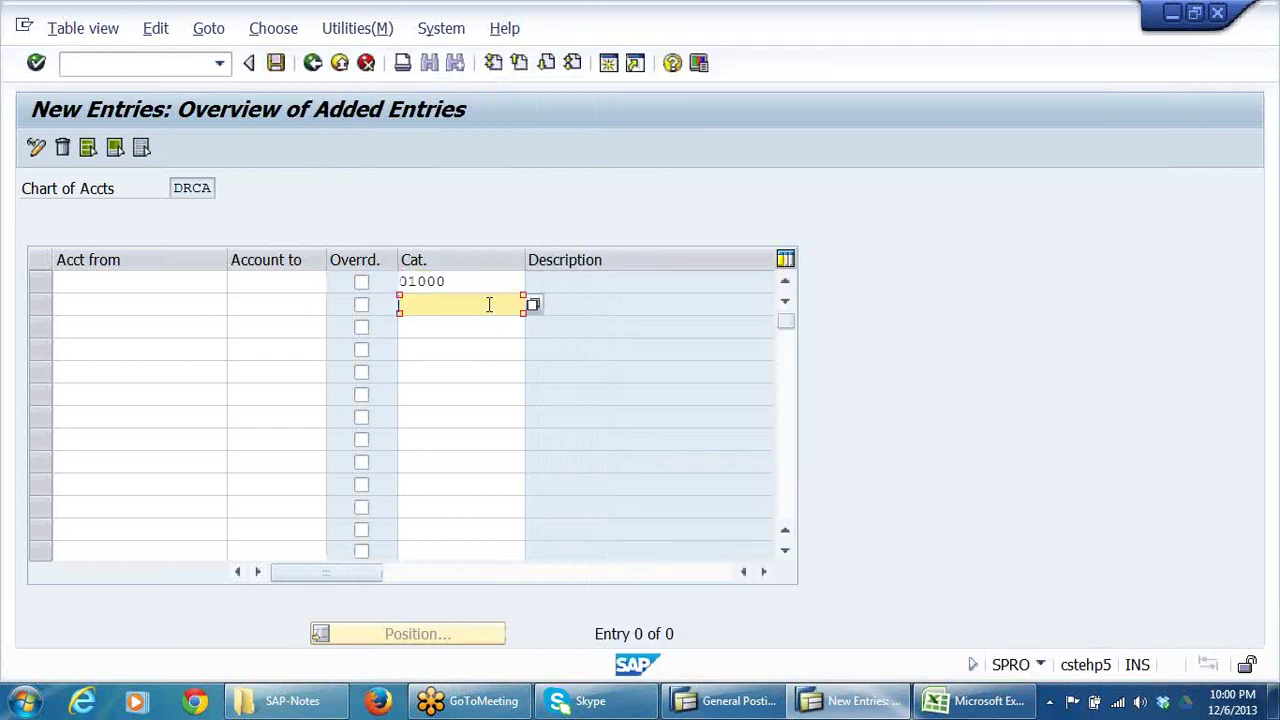
click(533, 304)
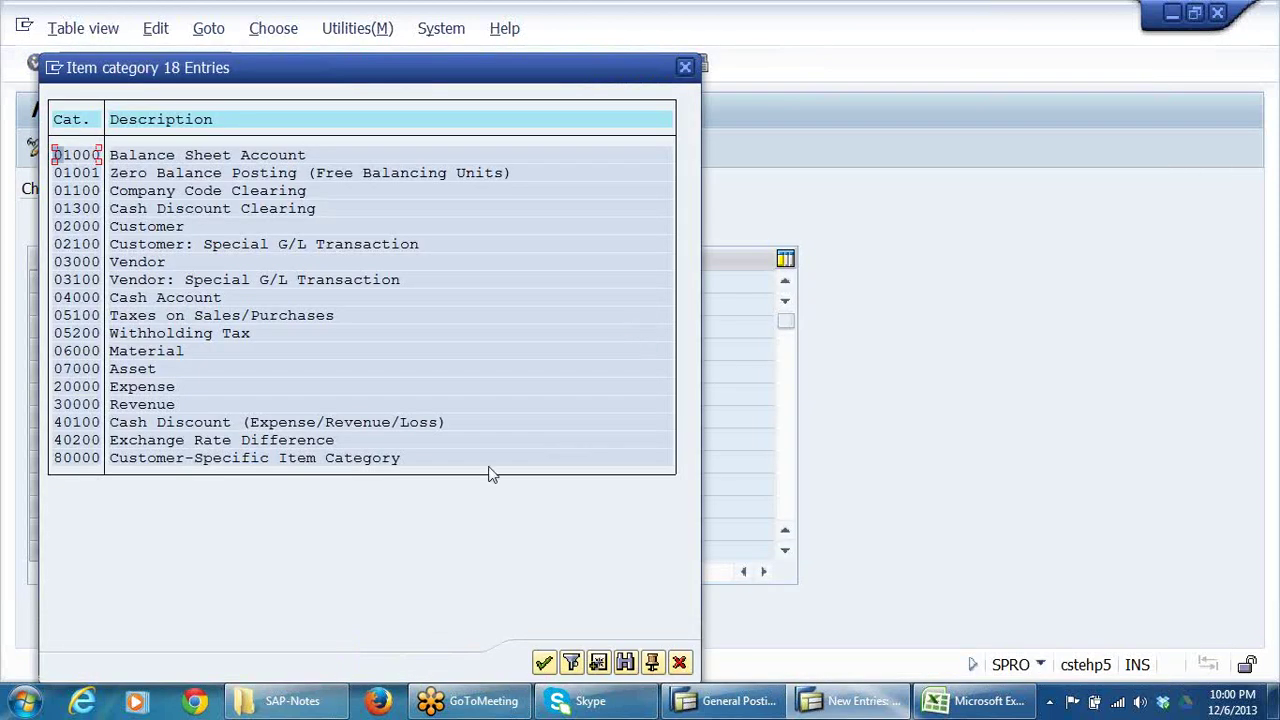
drag(310, 87, 880, 40)
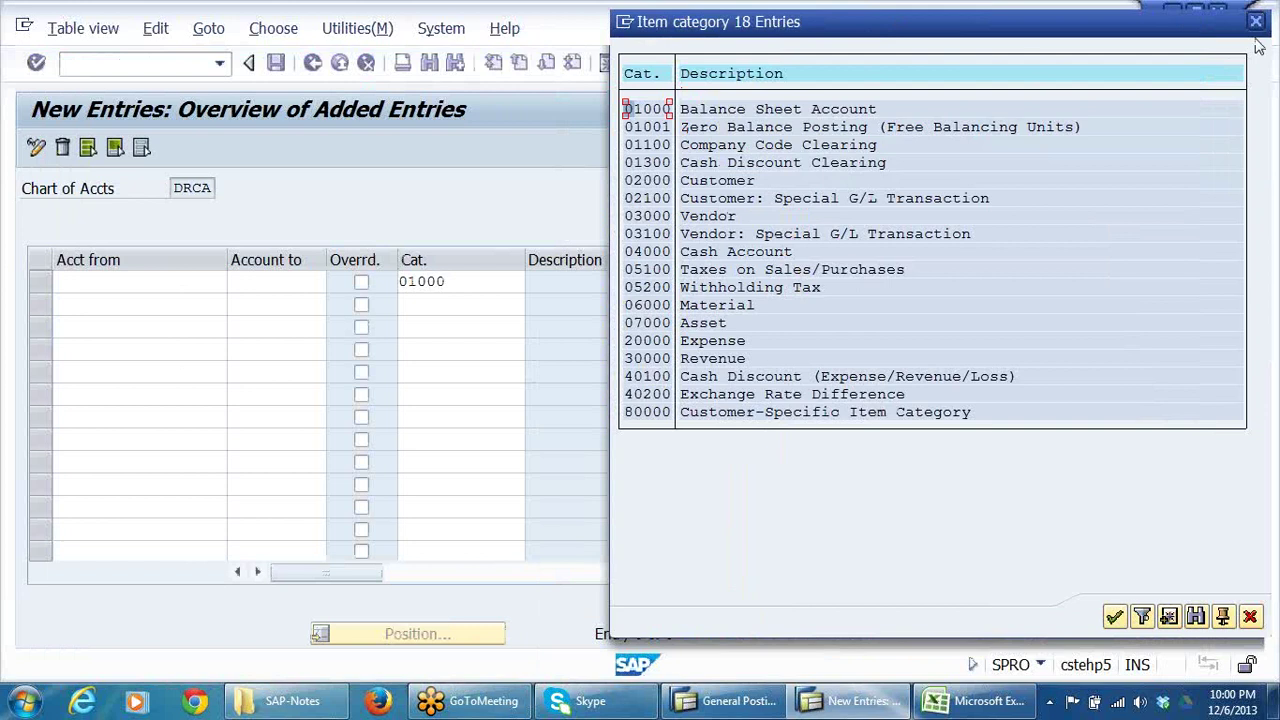
drag(1162, 36, 1105, 49)
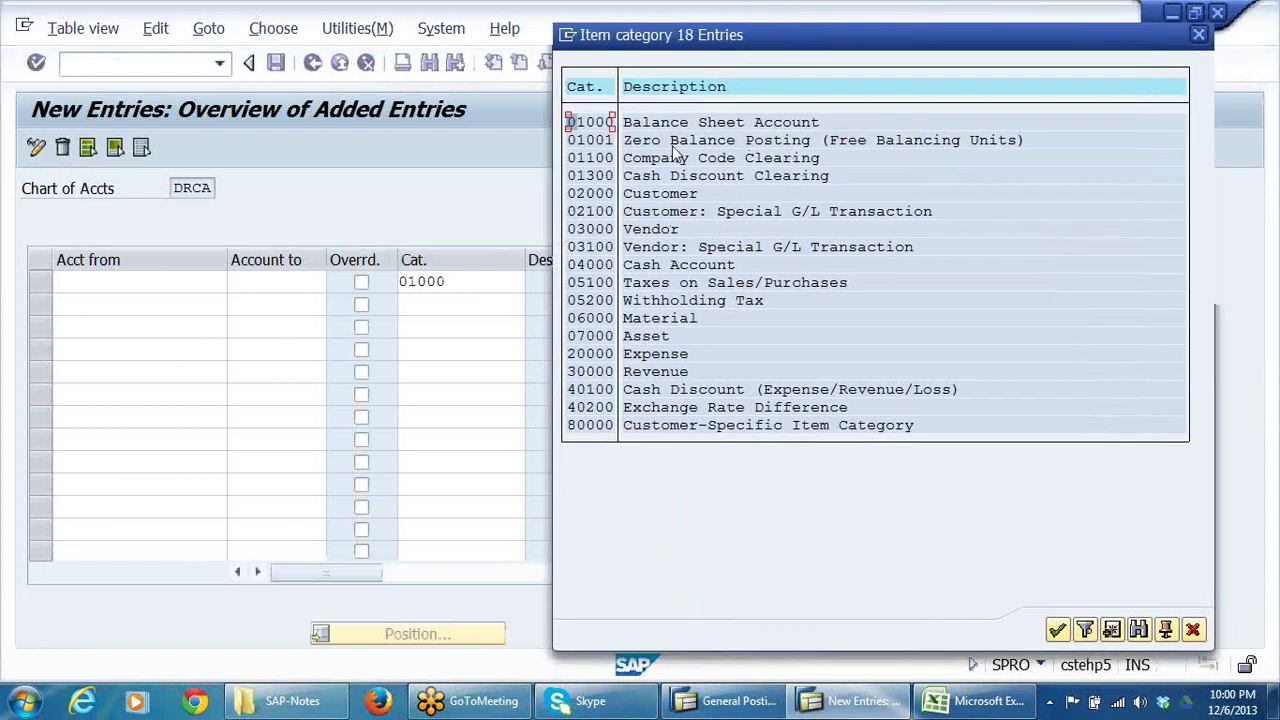
click(743, 124)
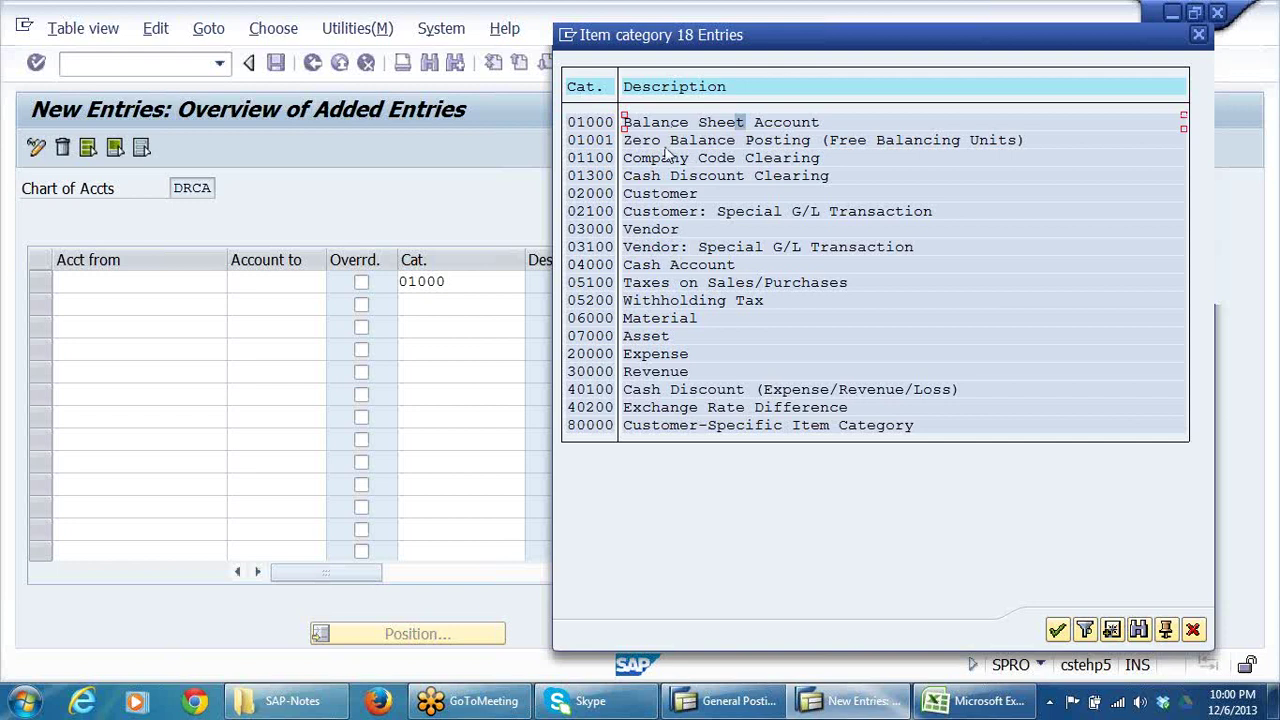
click(661, 178)
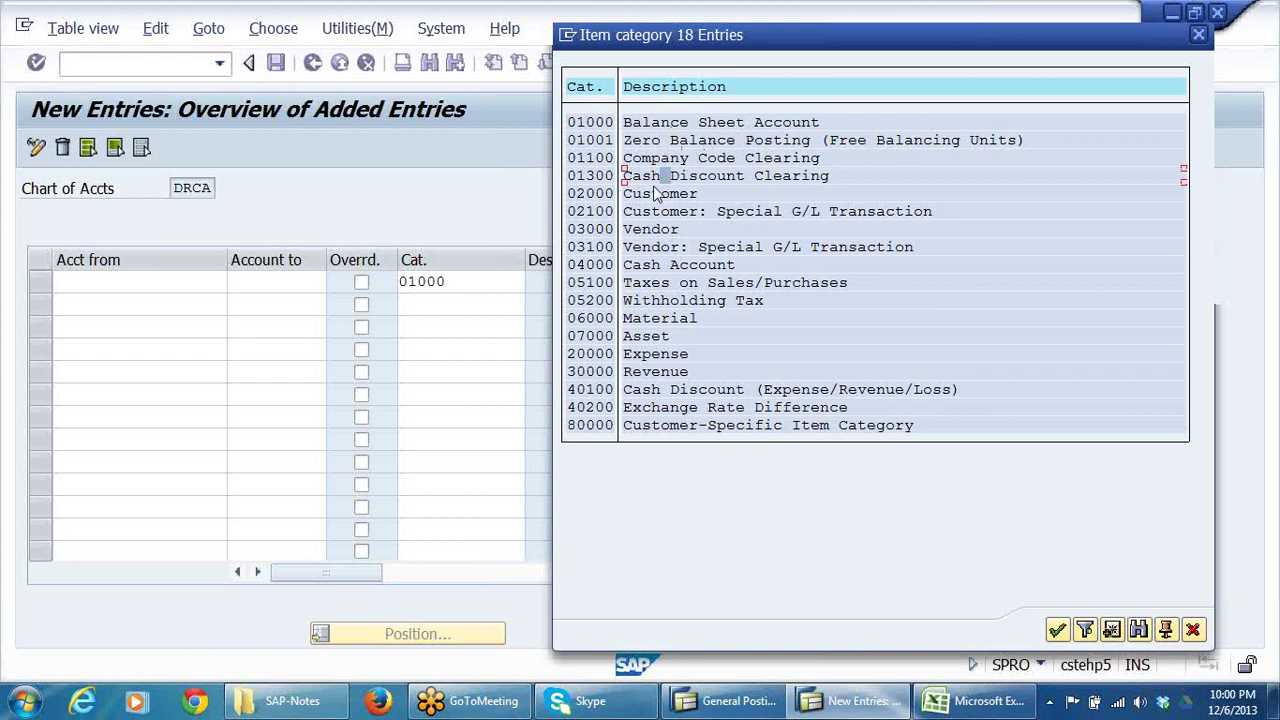
click(654, 216)
click(654, 230)
click(661, 250)
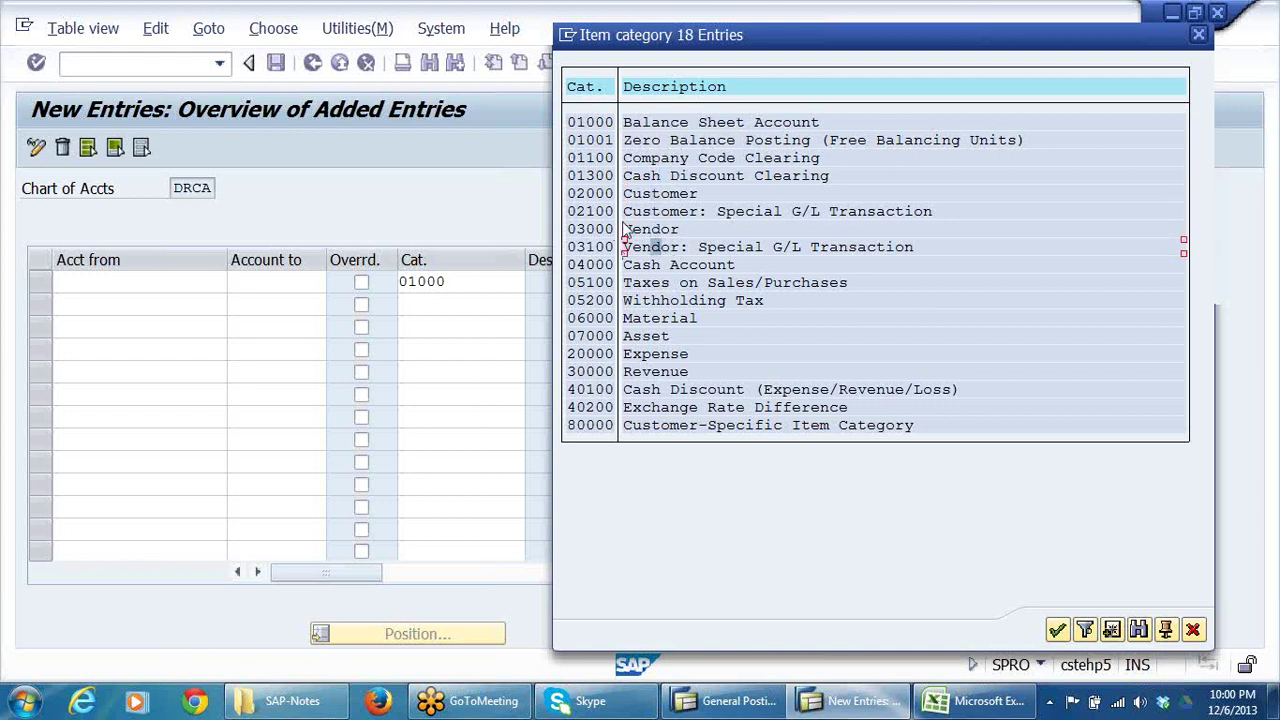
click(1200, 38)
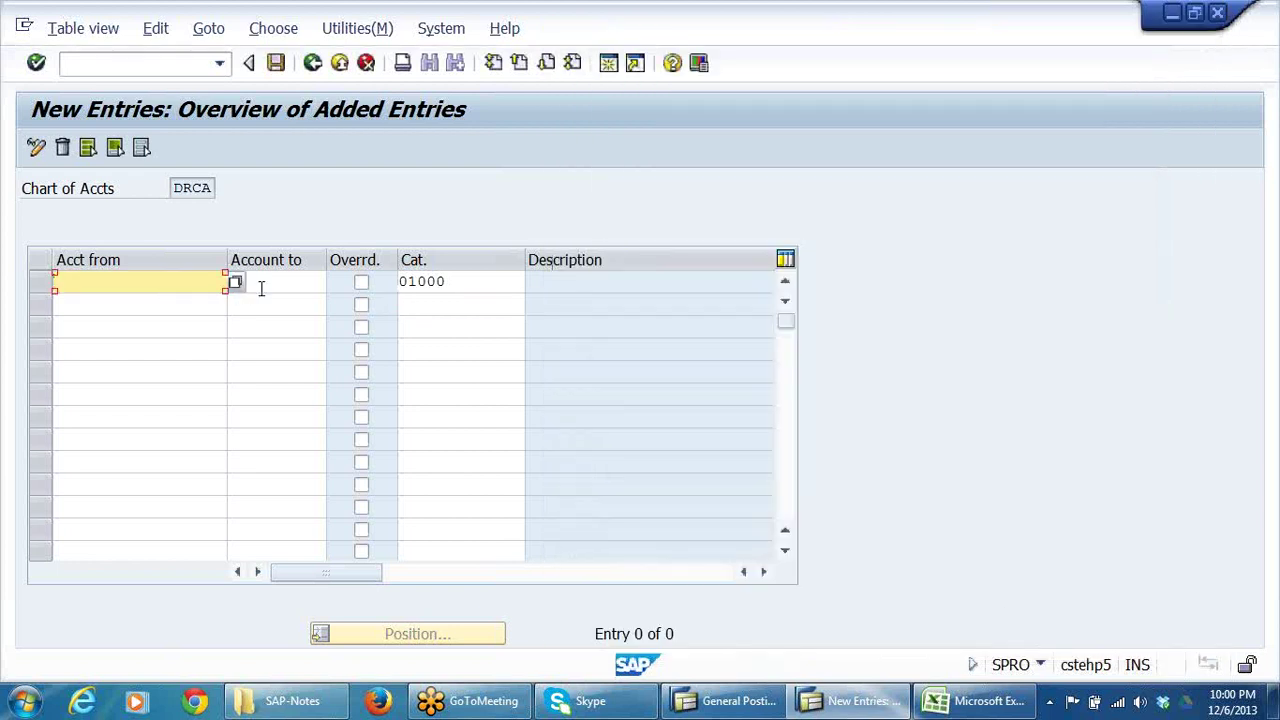
- Narrow the Acct from column and enter the account range 100001 to 100100 in the Balance Sheet Account row
drag(226, 260, 189, 260)
click(163, 349)
click(152, 285)
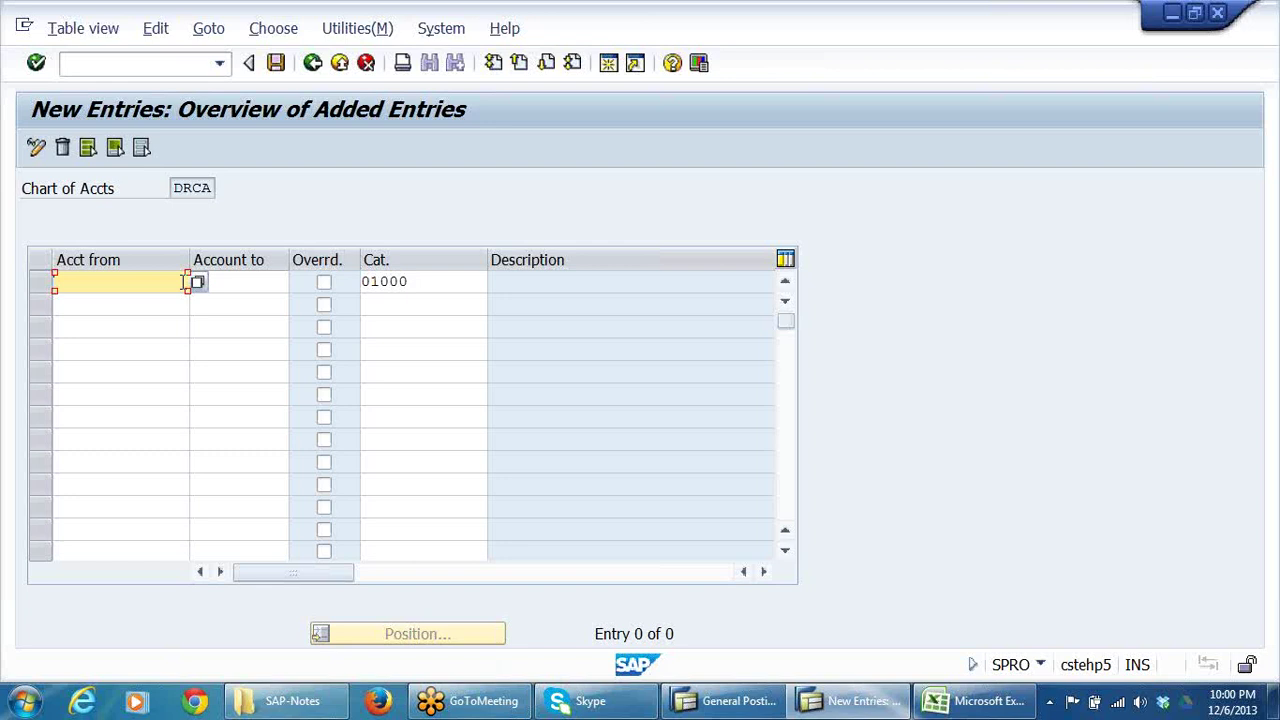
text(1000011)
click(260, 281)
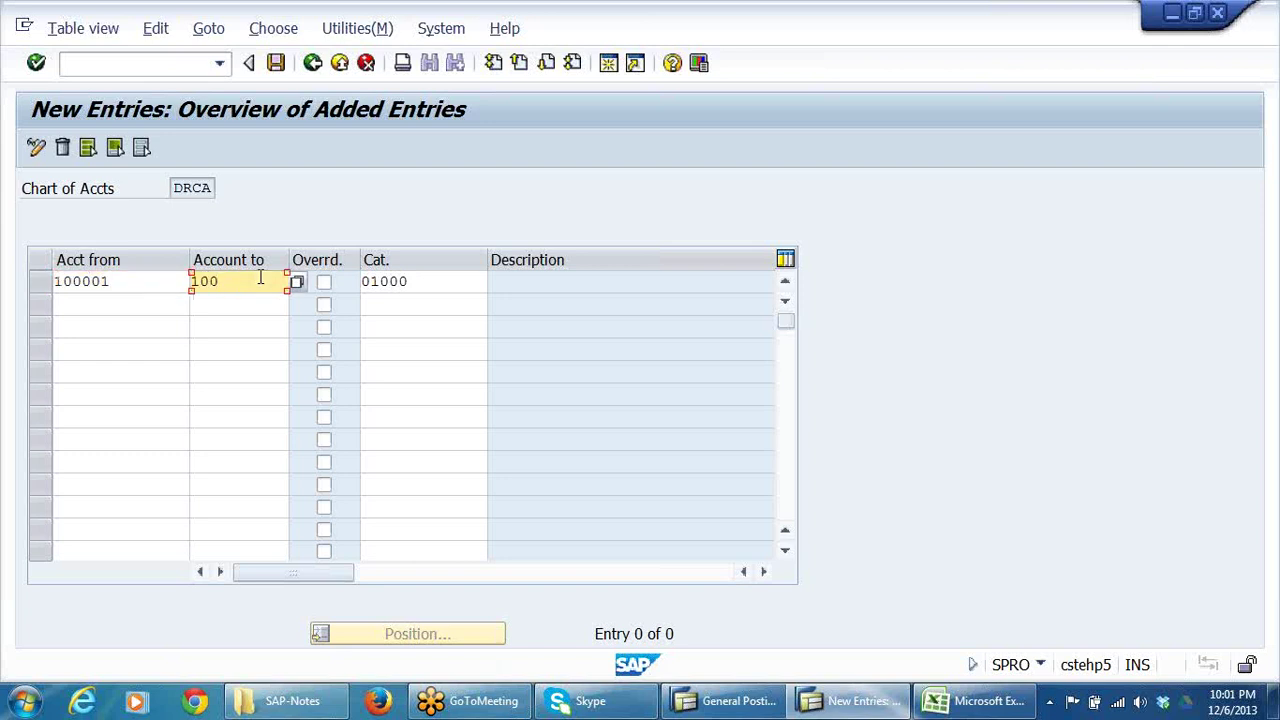
text(100100)
key(Return)
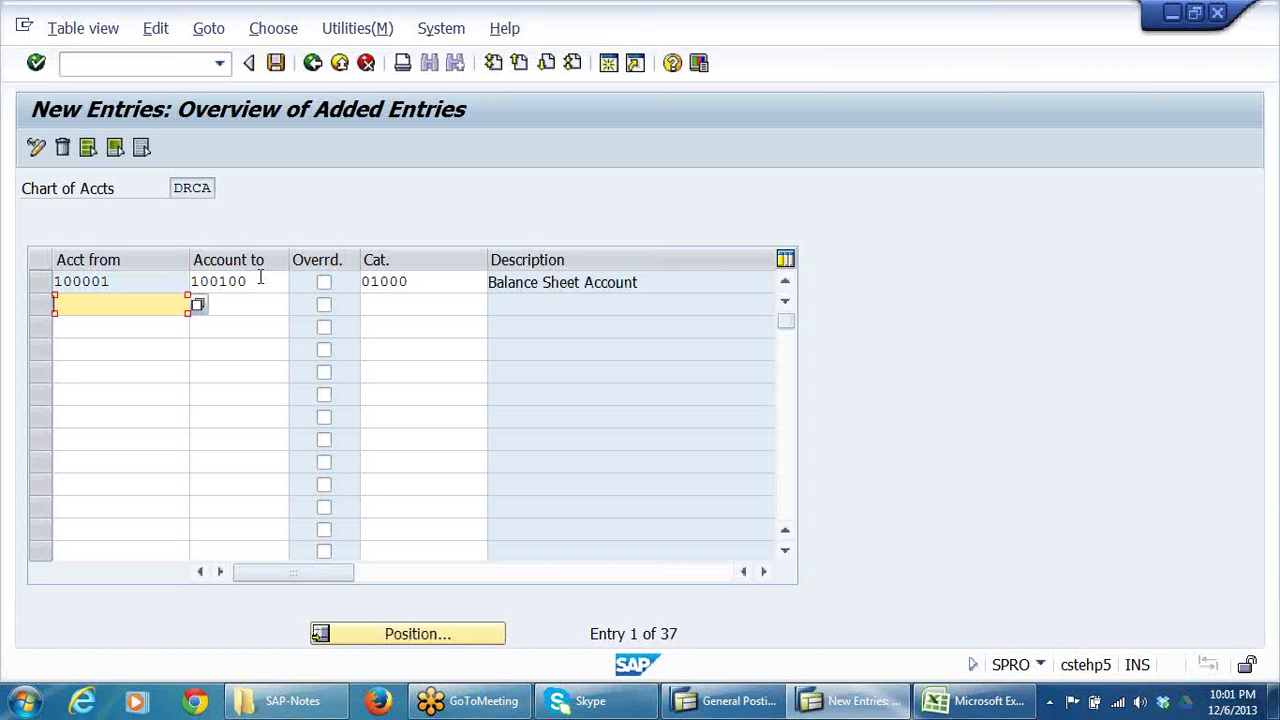
click(651, 283)
click(423, 303)
click(493, 302)
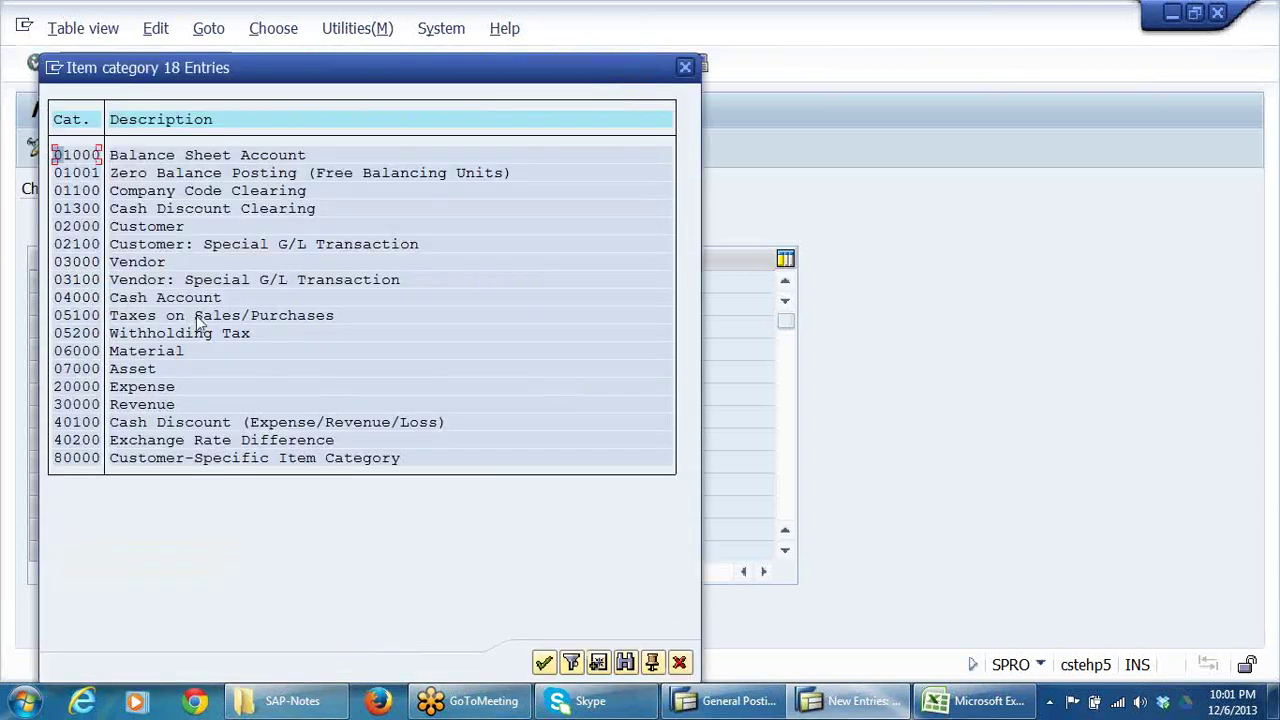
click(134, 229)
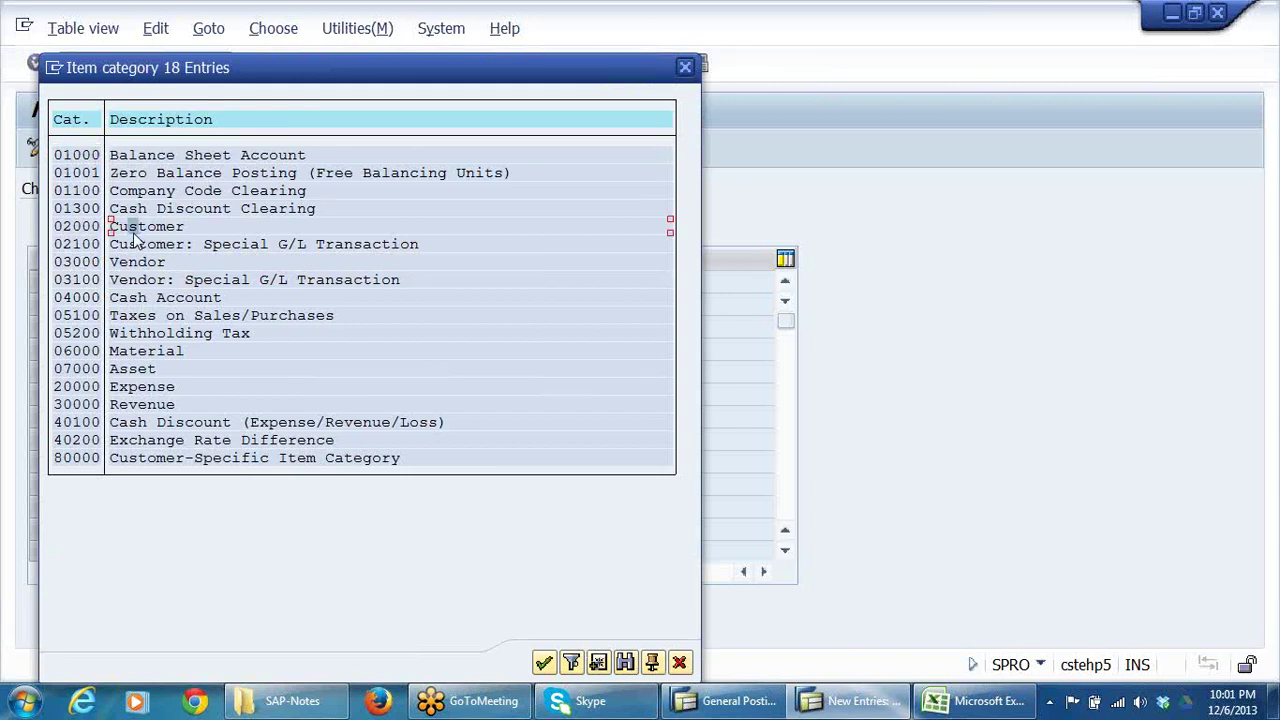
double_click(98, 299)
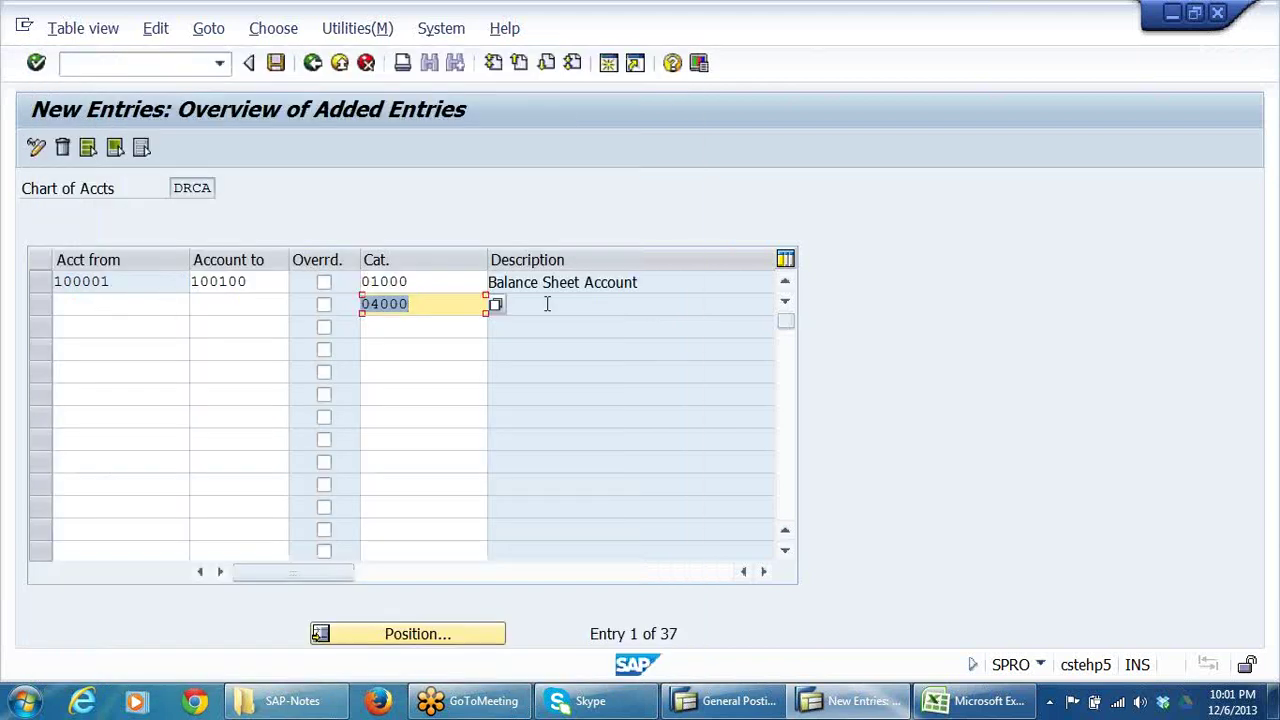
key(Return)
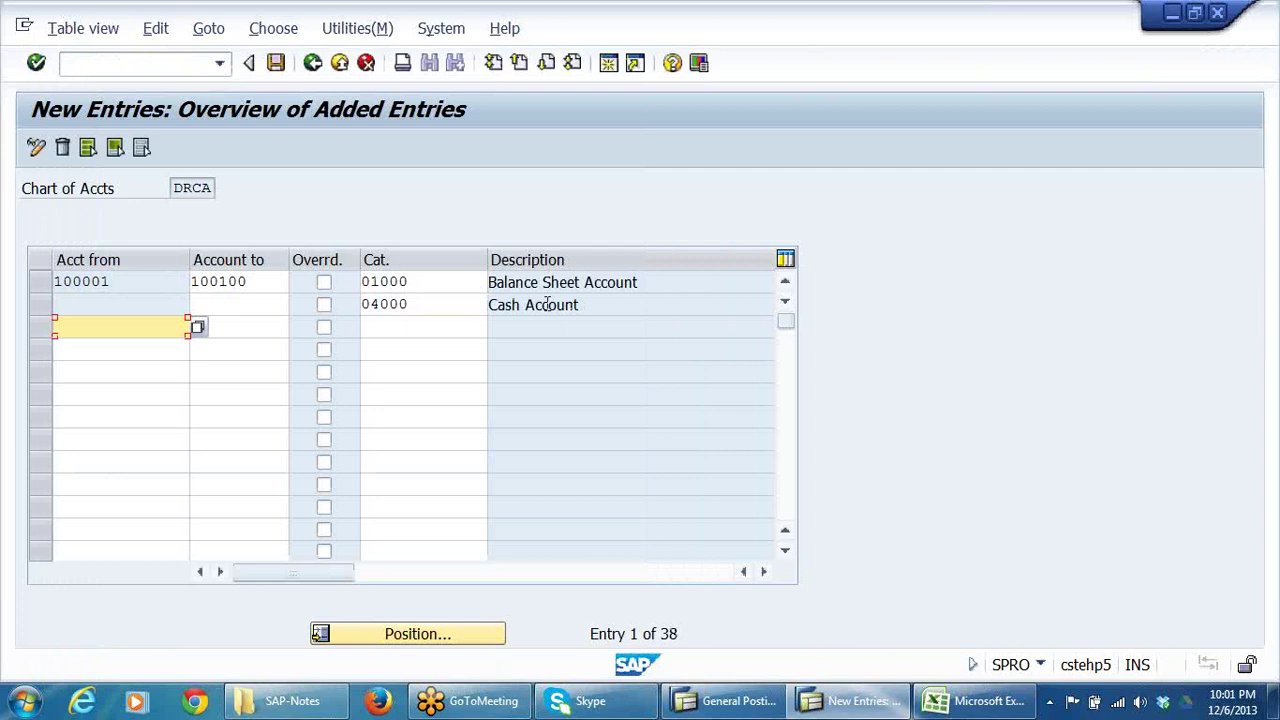
click(40, 304)
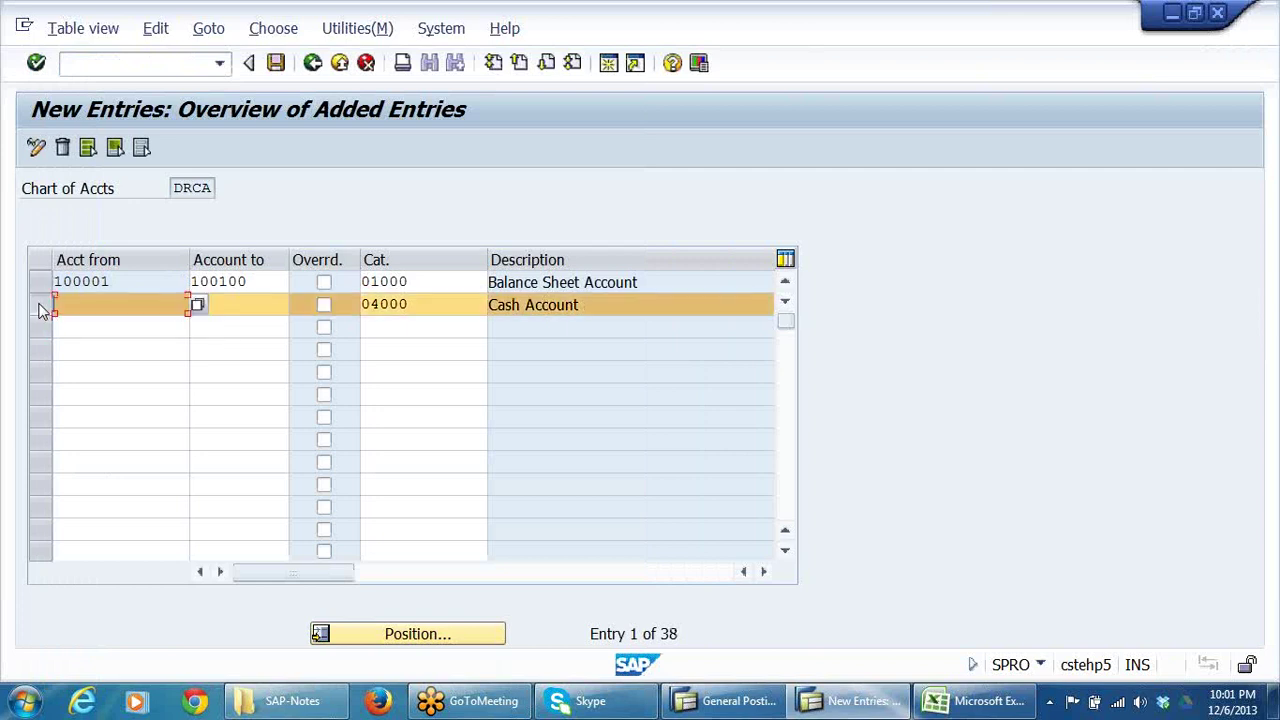
click(57, 152)
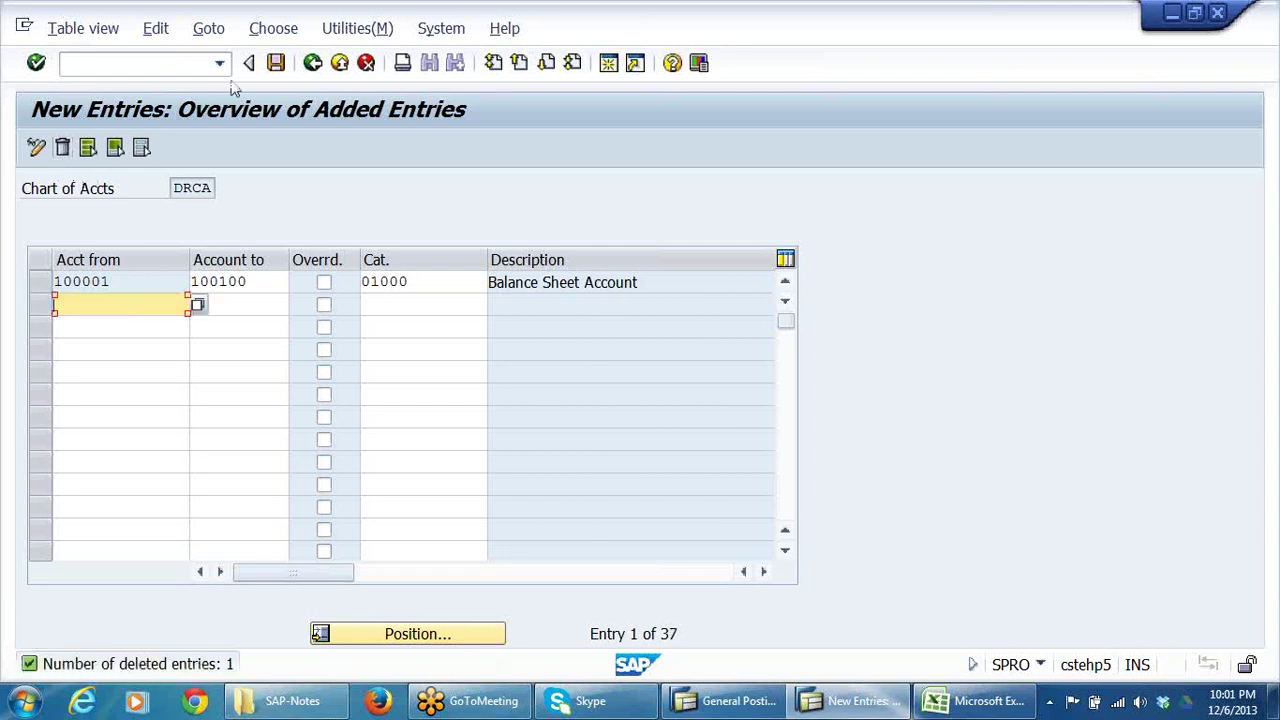
- Save the Balance Sheet Account entry under customizing request CSTK900188
click(277, 65)
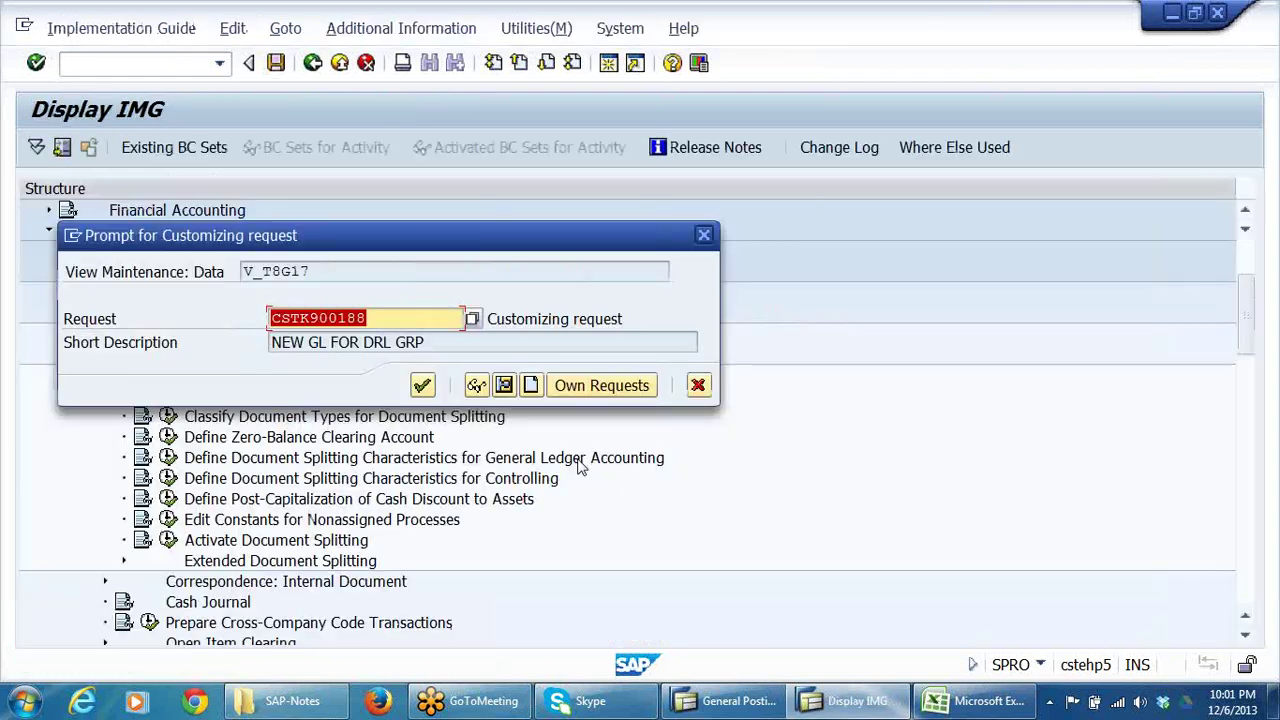
click(423, 385)
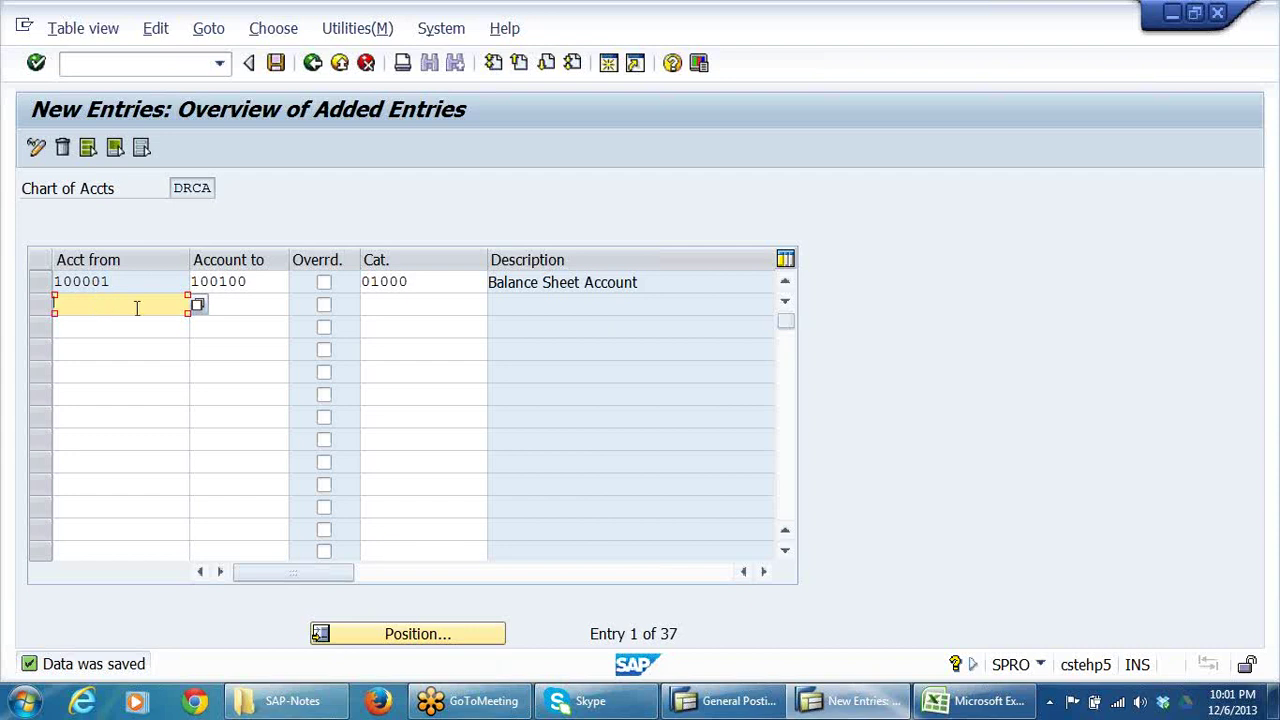
- Add a second row classifying accounts 200401 to 200500 with item category 04000 (Cash Account)
click(455, 307)
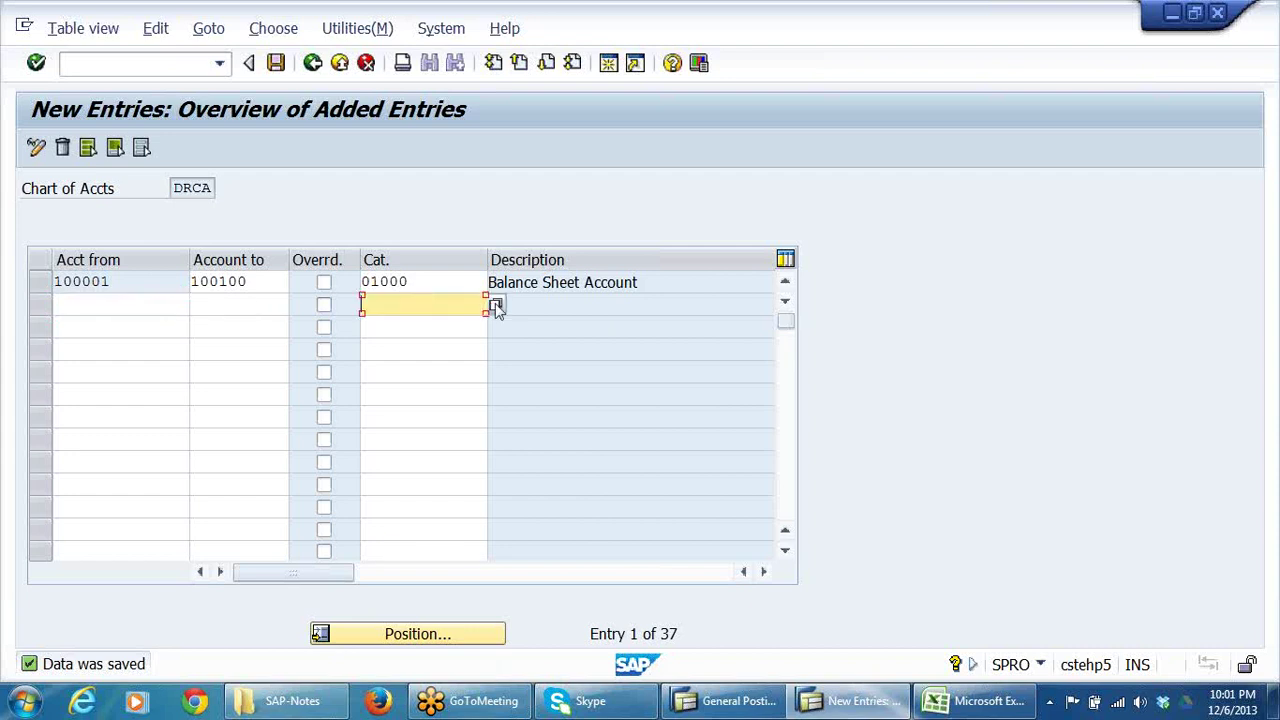
click(495, 305)
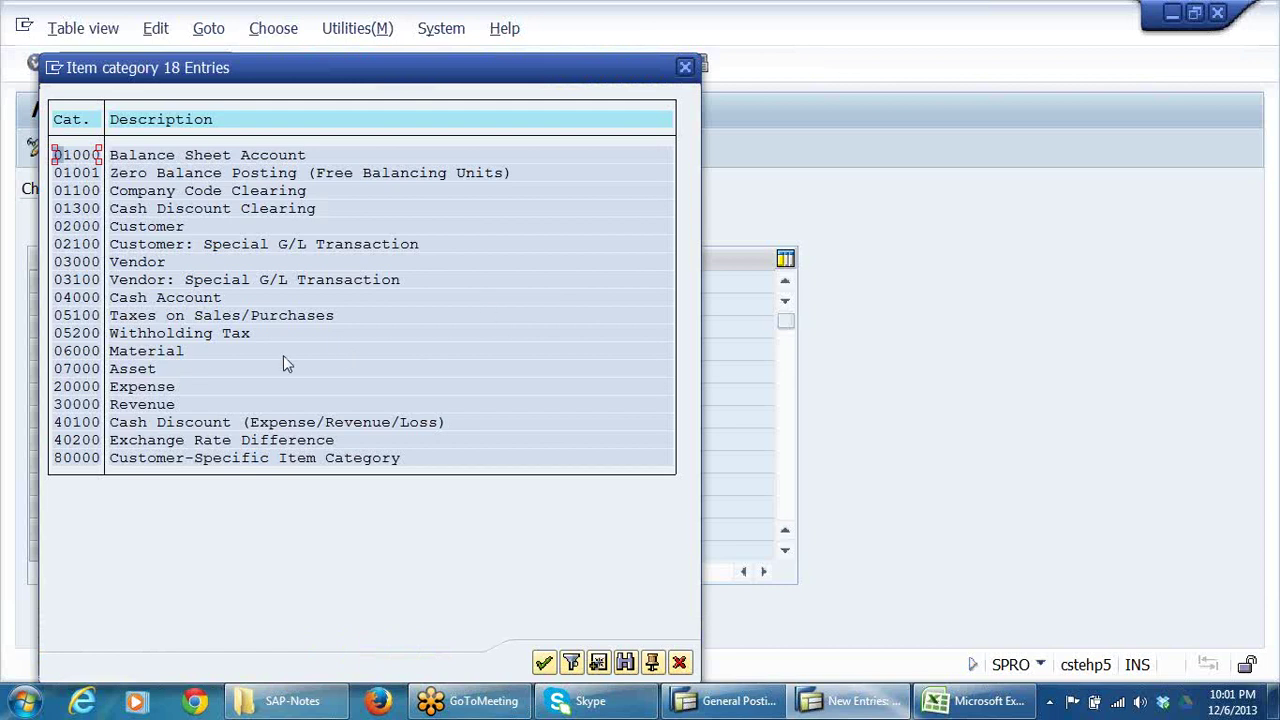
click(152, 210)
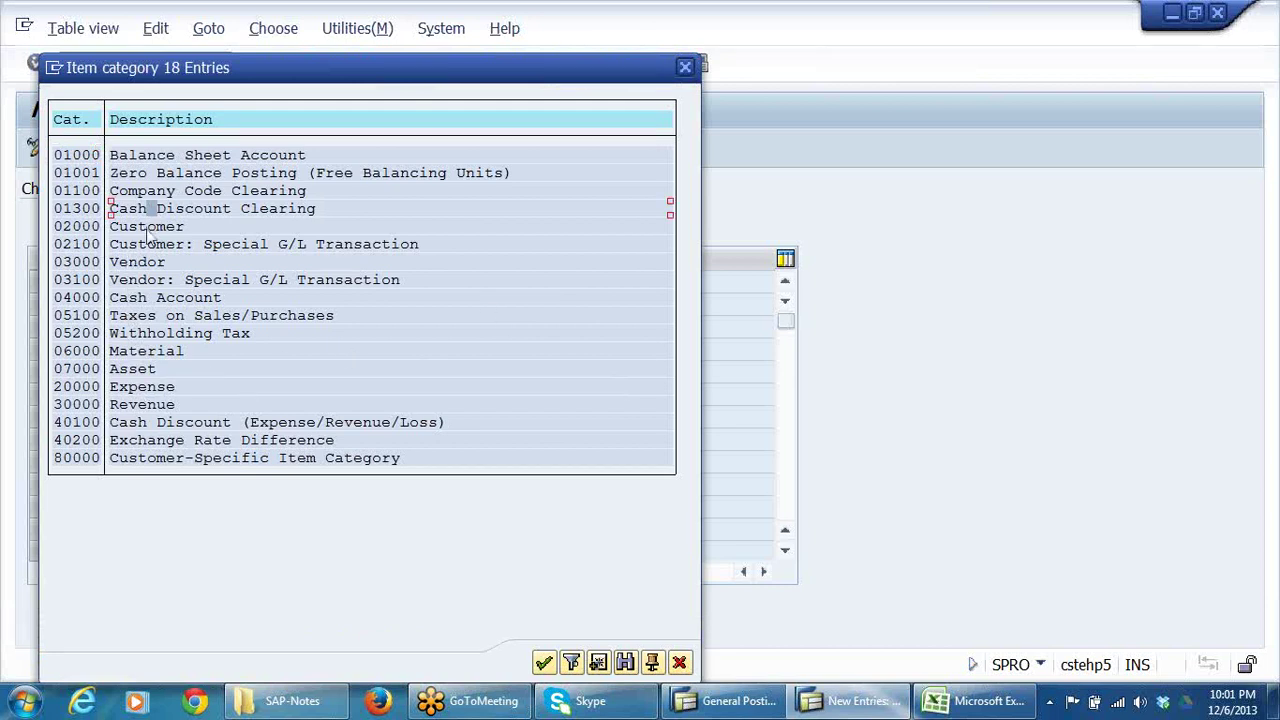
double_click(145, 300)
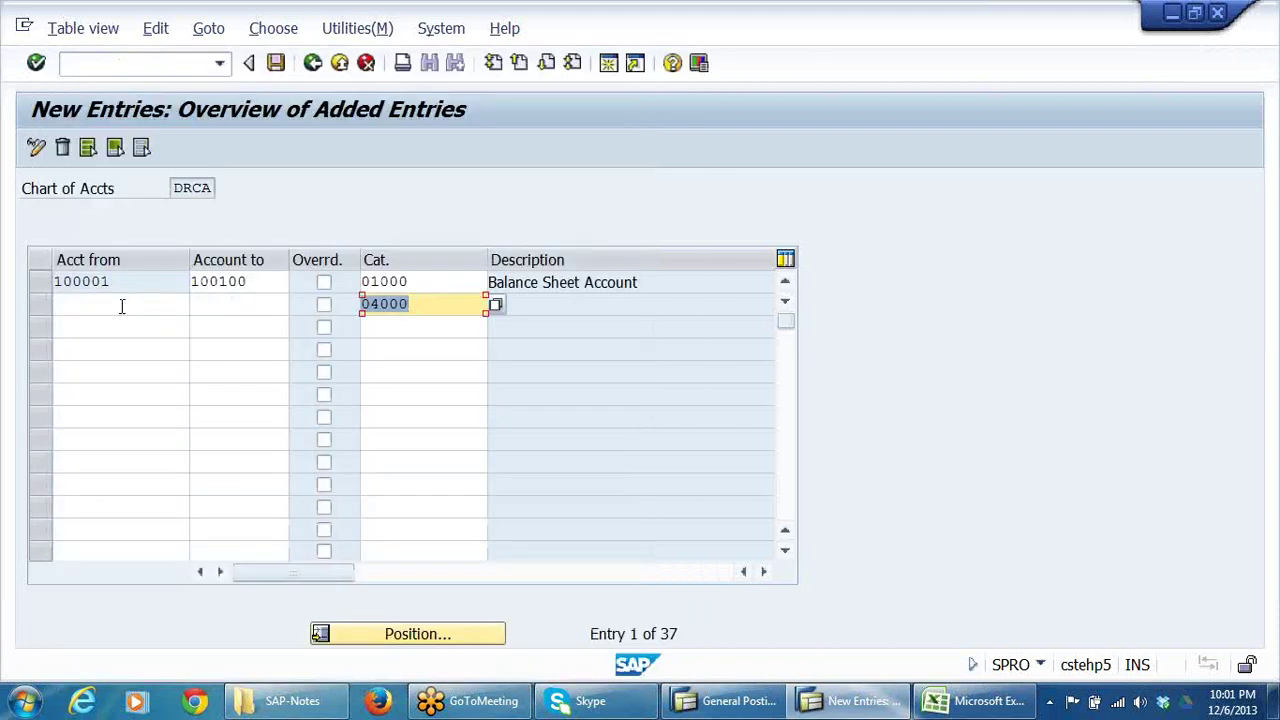
click(121, 307)
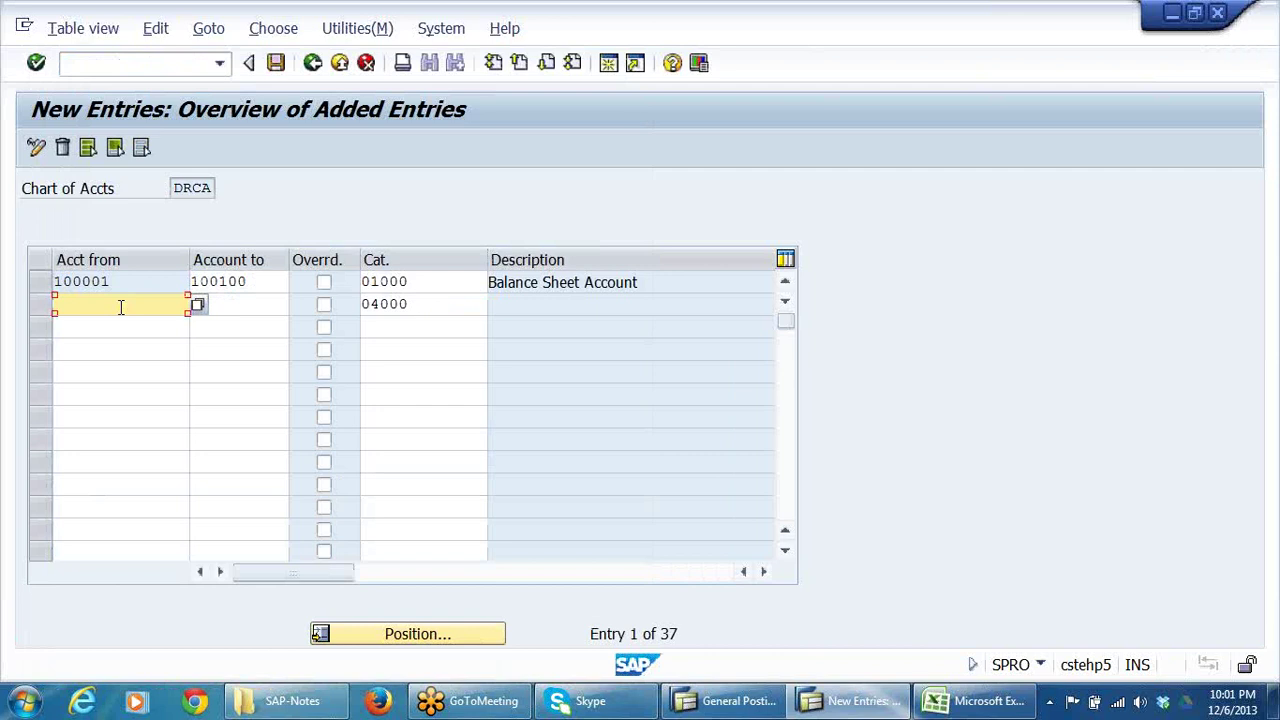
text(200405)
key(BackSpace)
text(1)
click(234, 303)
text(200500)
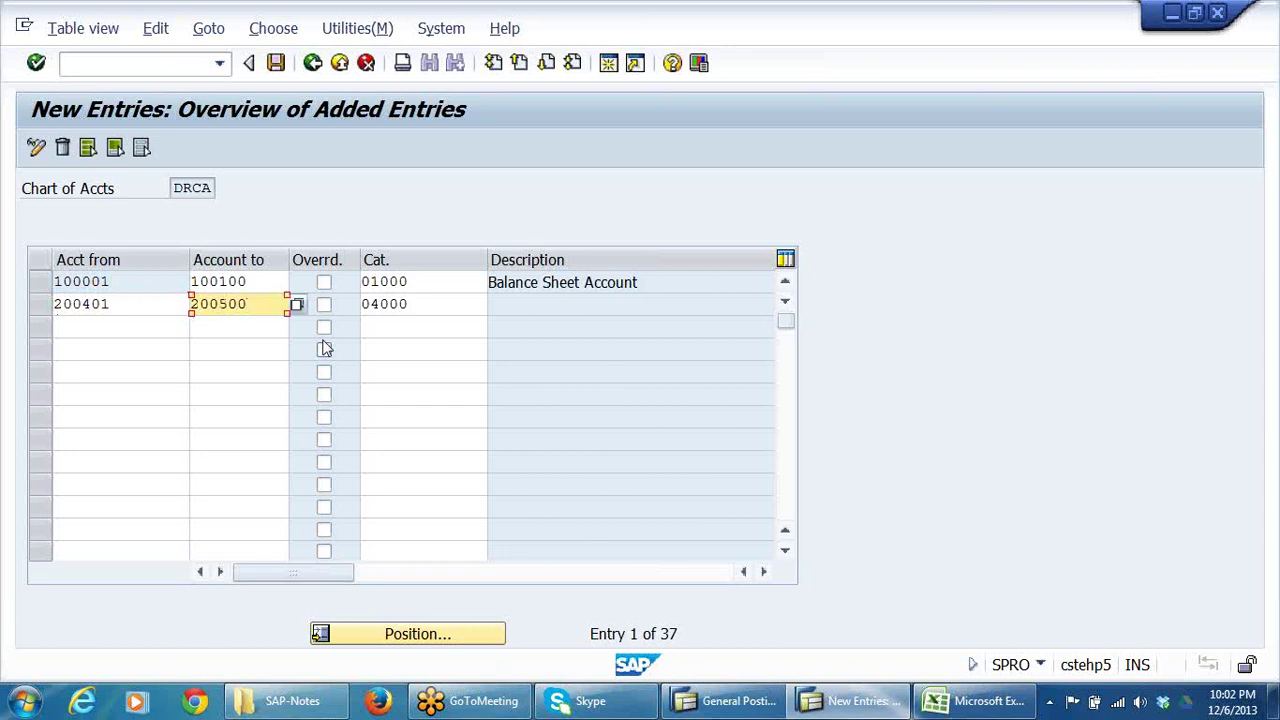
click(478, 304)
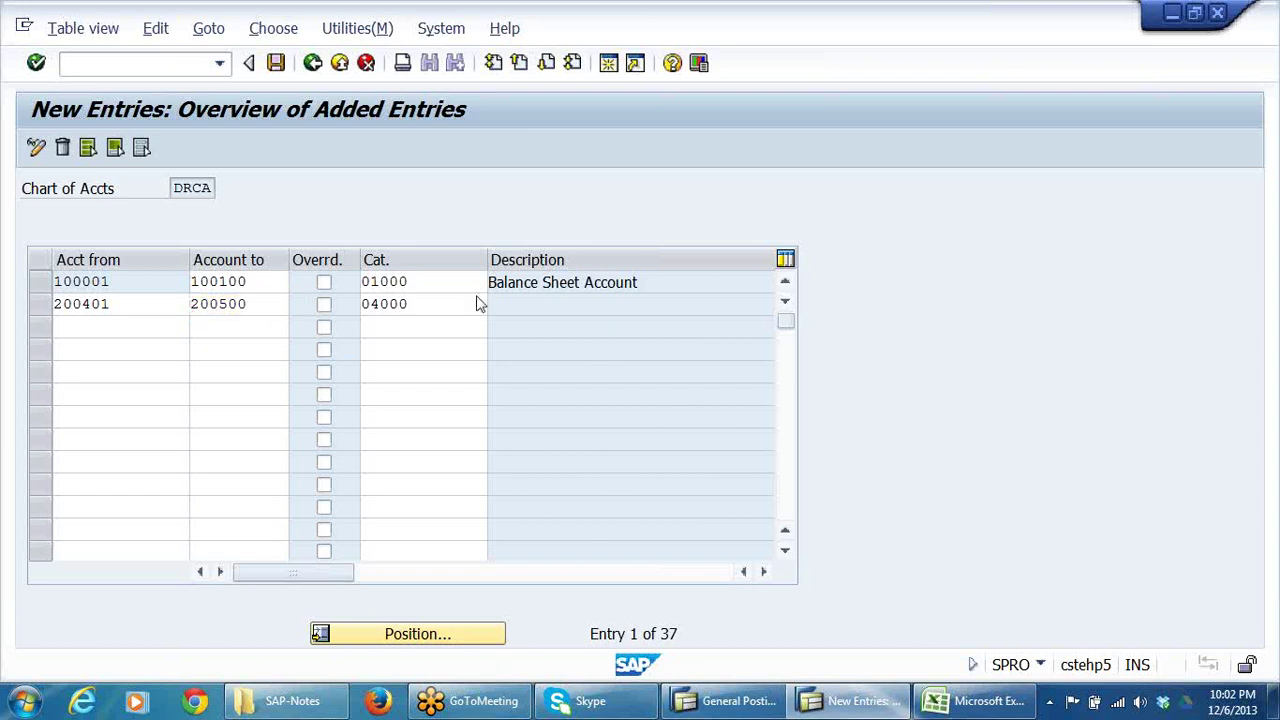
key(Return)
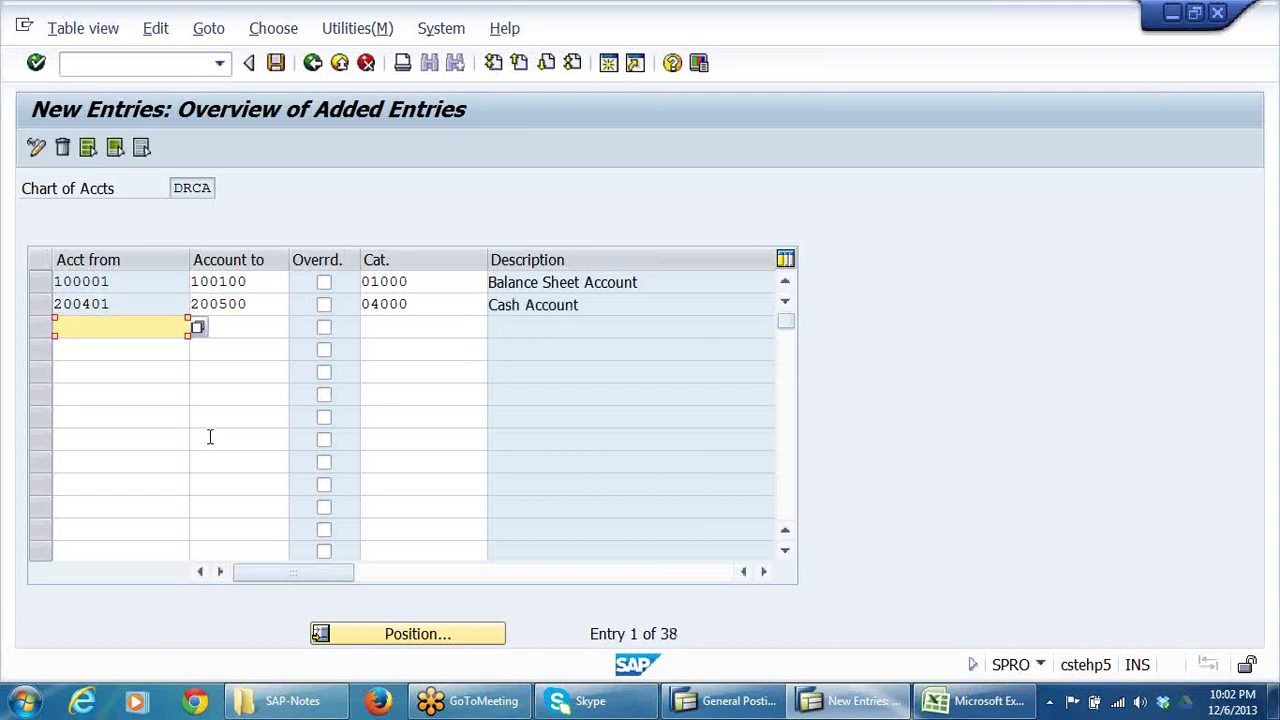
drag(262, 281, 165, 315)
drag(258, 304, 192, 306)
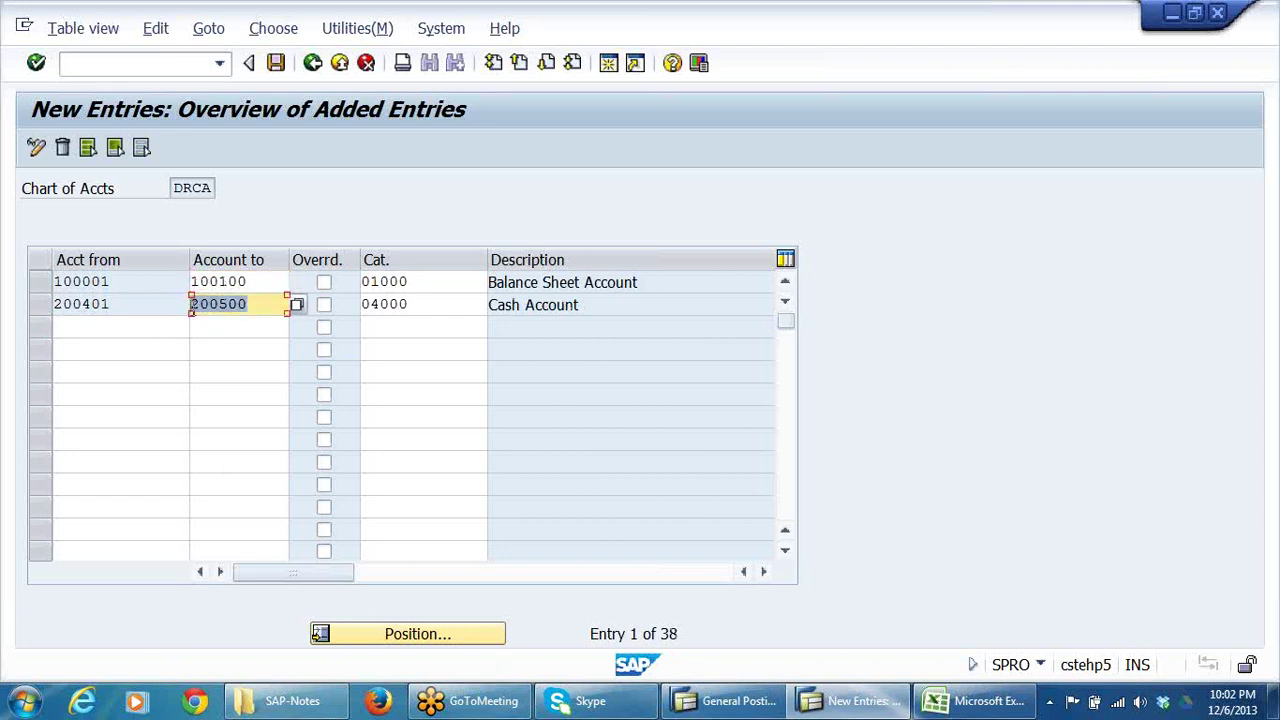
click(442, 283)
click(434, 305)
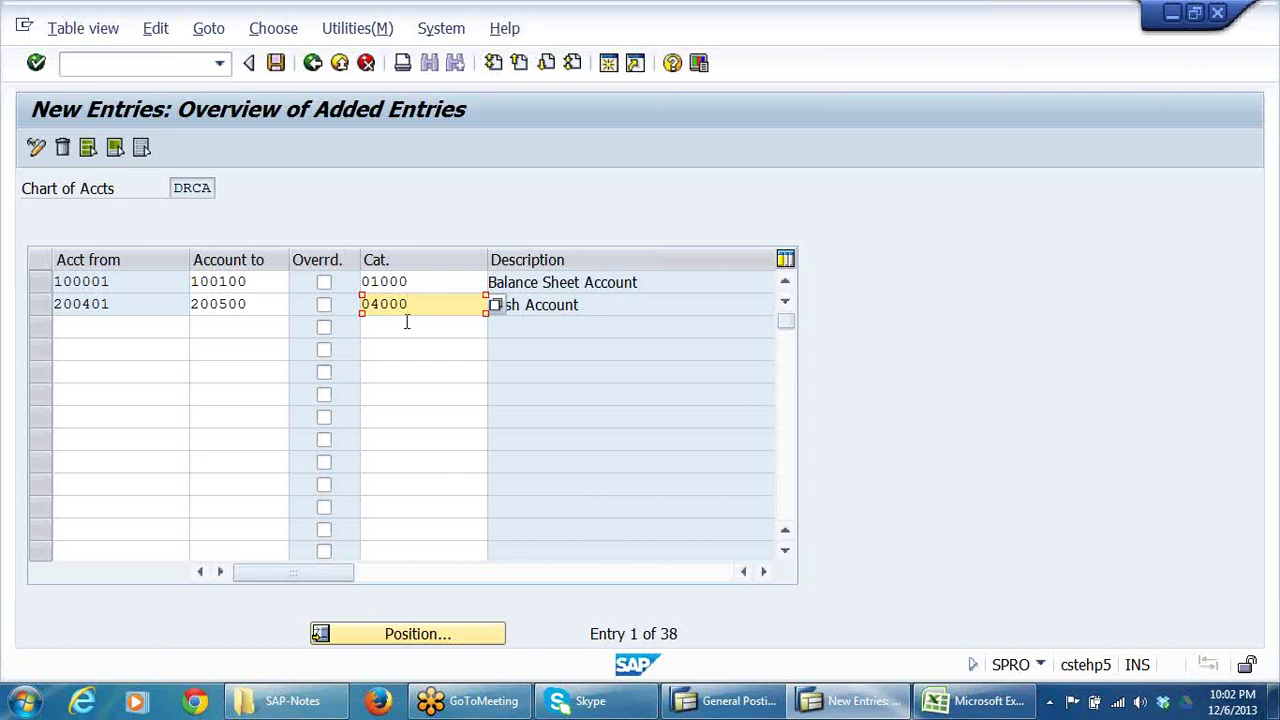
- Add a third row classifying accounts 400001 to 499999 with item category 20000 (Expense)
click(440, 324)
click(495, 327)
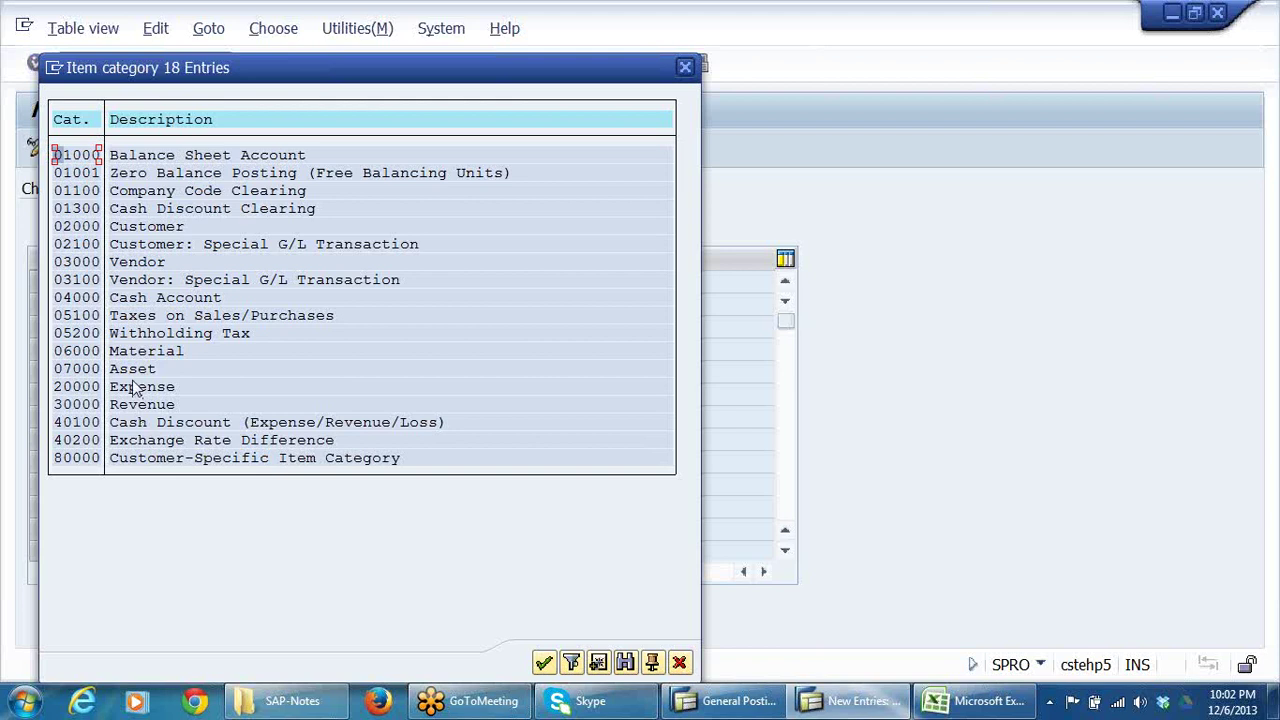
click(66, 388)
click(70, 406)
double_click(66, 387)
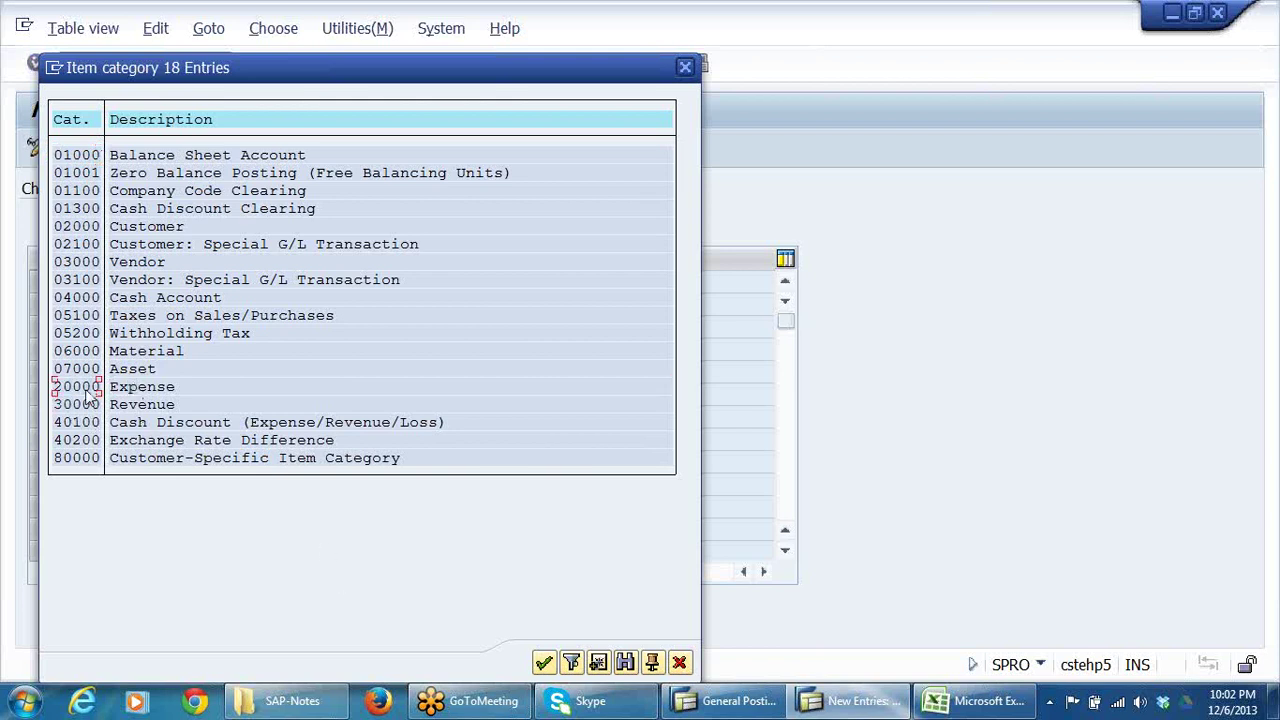
click(141, 326)
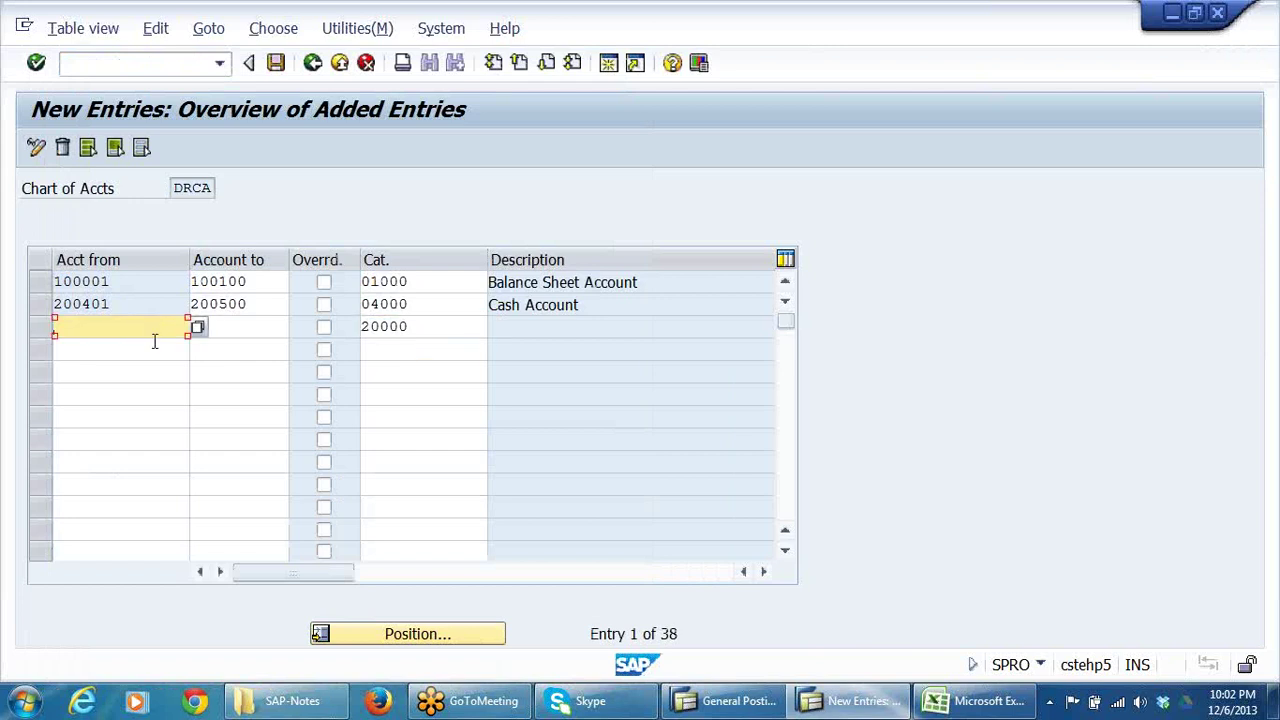
text(400001)
click(257, 327)
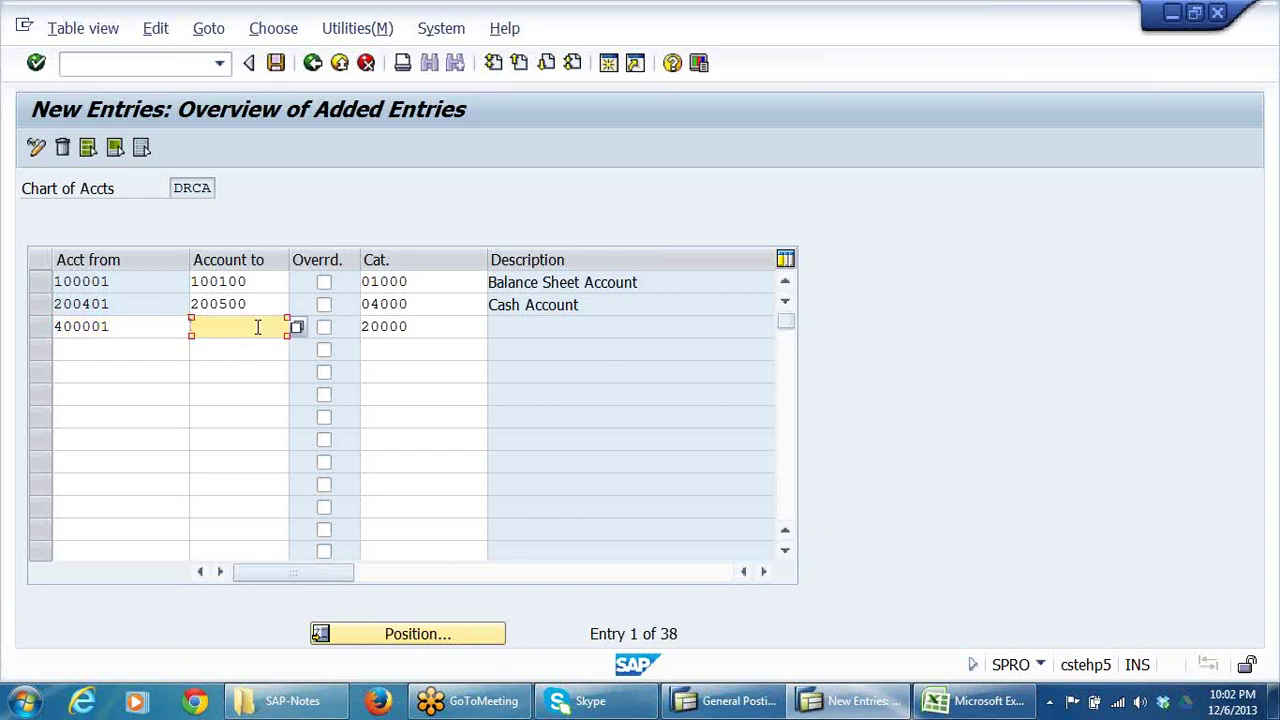
text(499999)
key(Return)
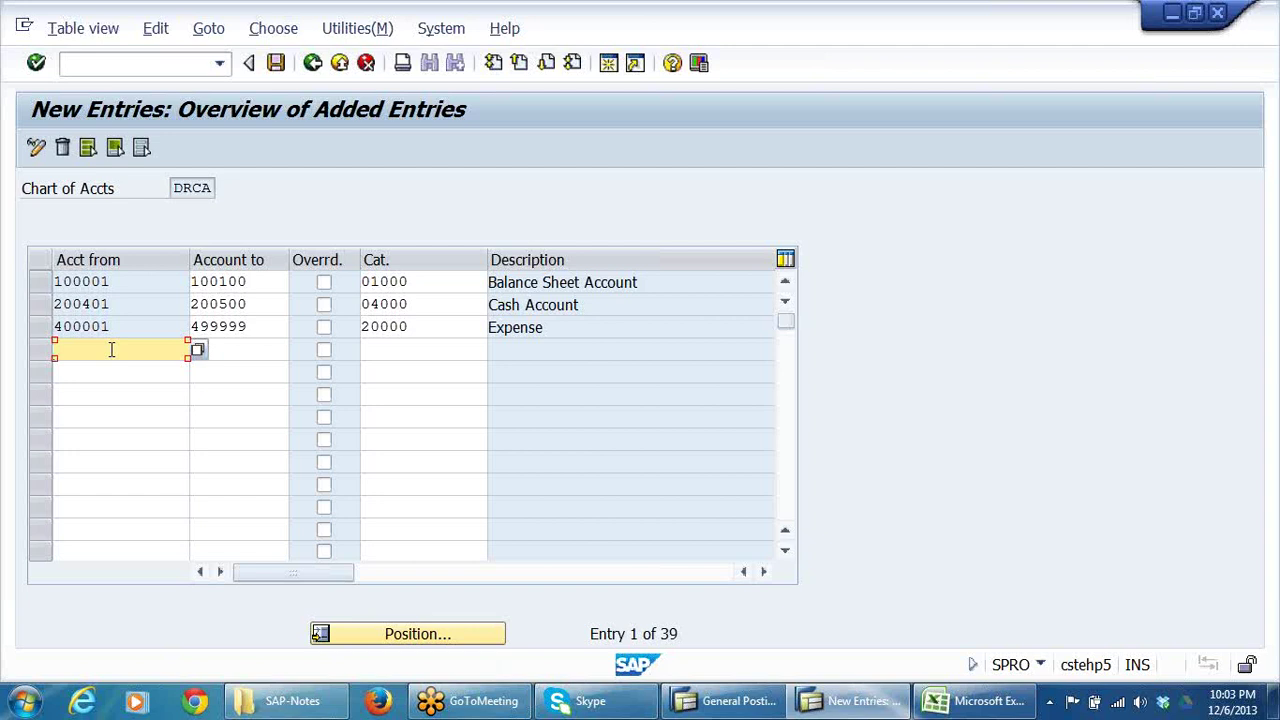
- Look through the G/L accounts of company code DRLB for the fourth row, closing the list without choosing one
key(ctrl+s)
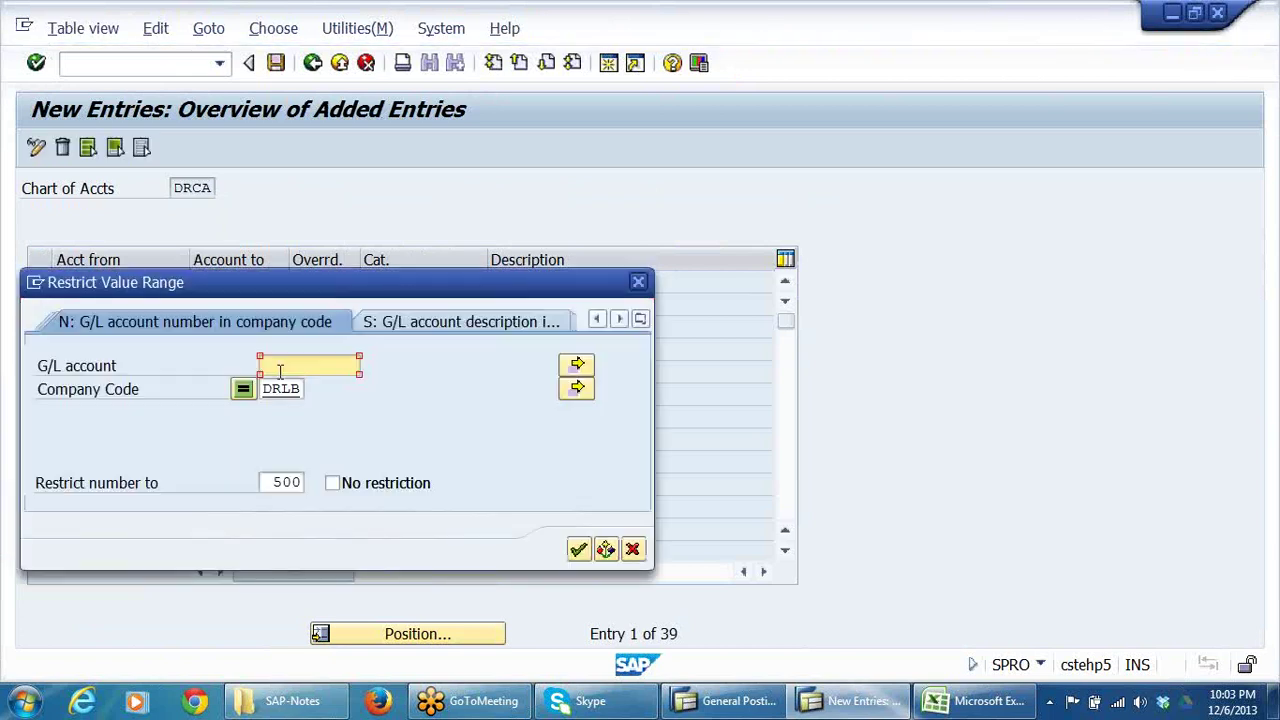
key(Return)
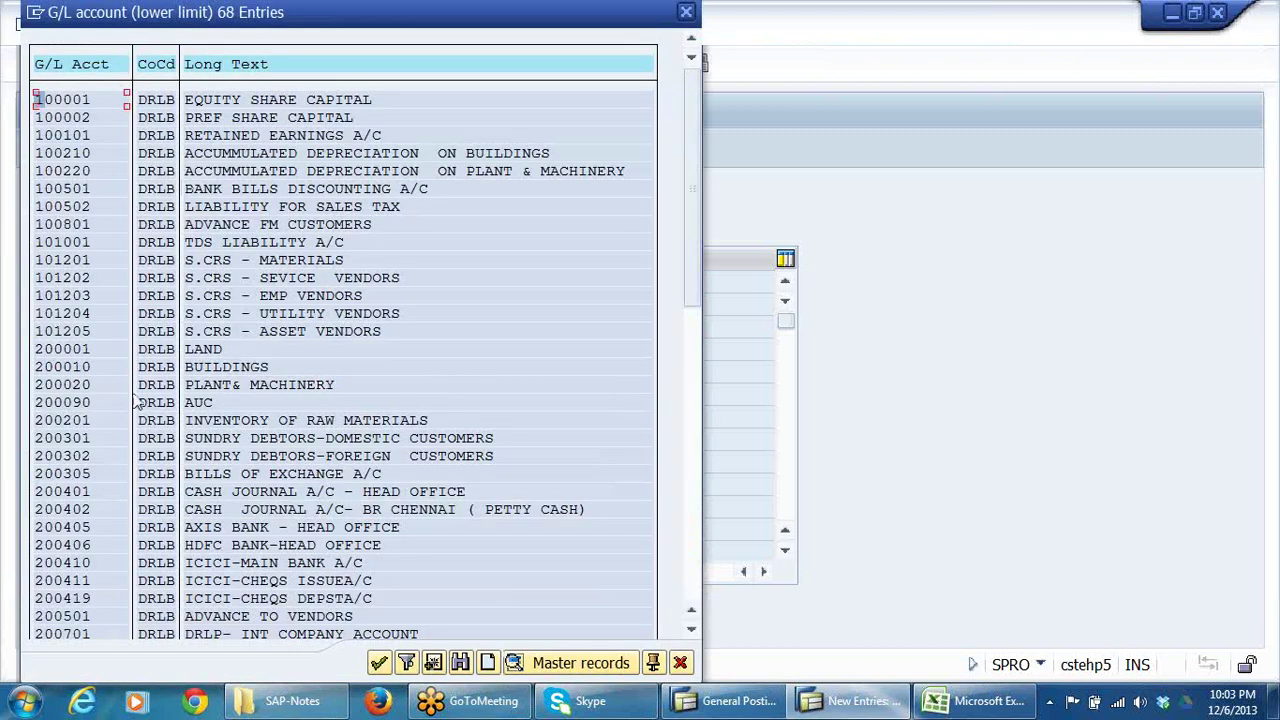
click(680, 663)
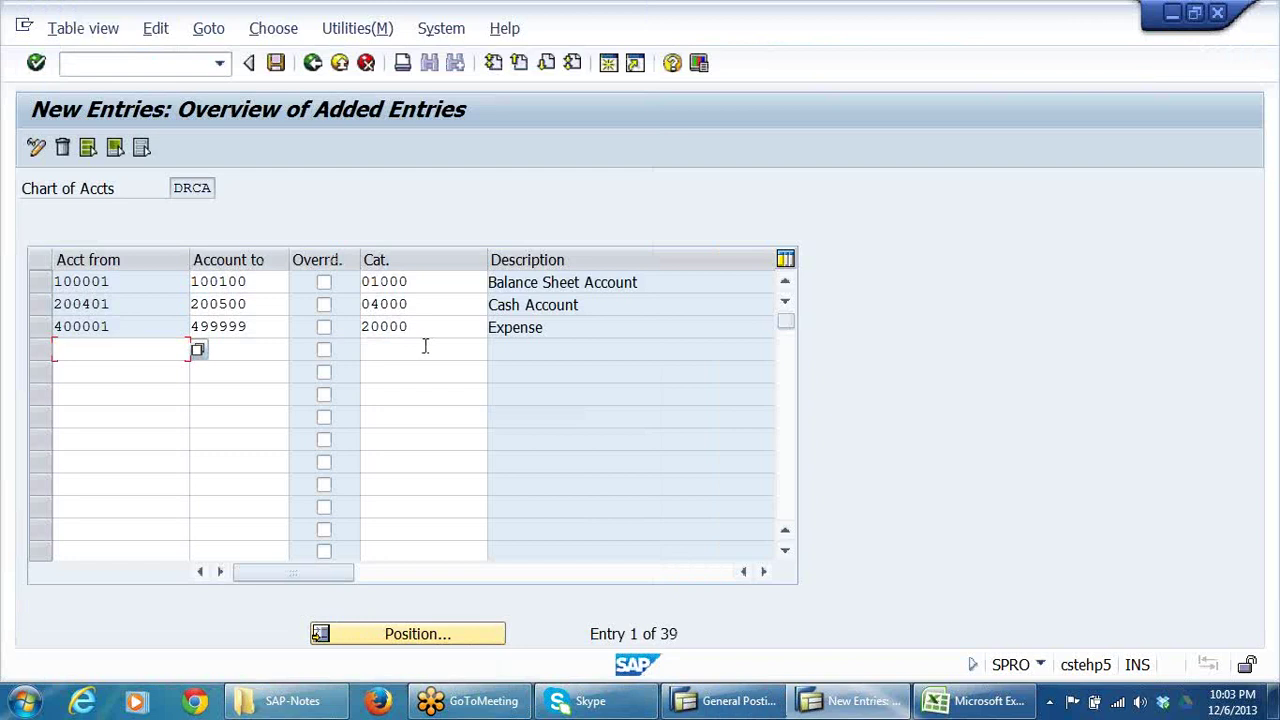
- Add a fourth row classifying accounts 300001 to 399999 with item category 30000 (Revenue)
key(F4)
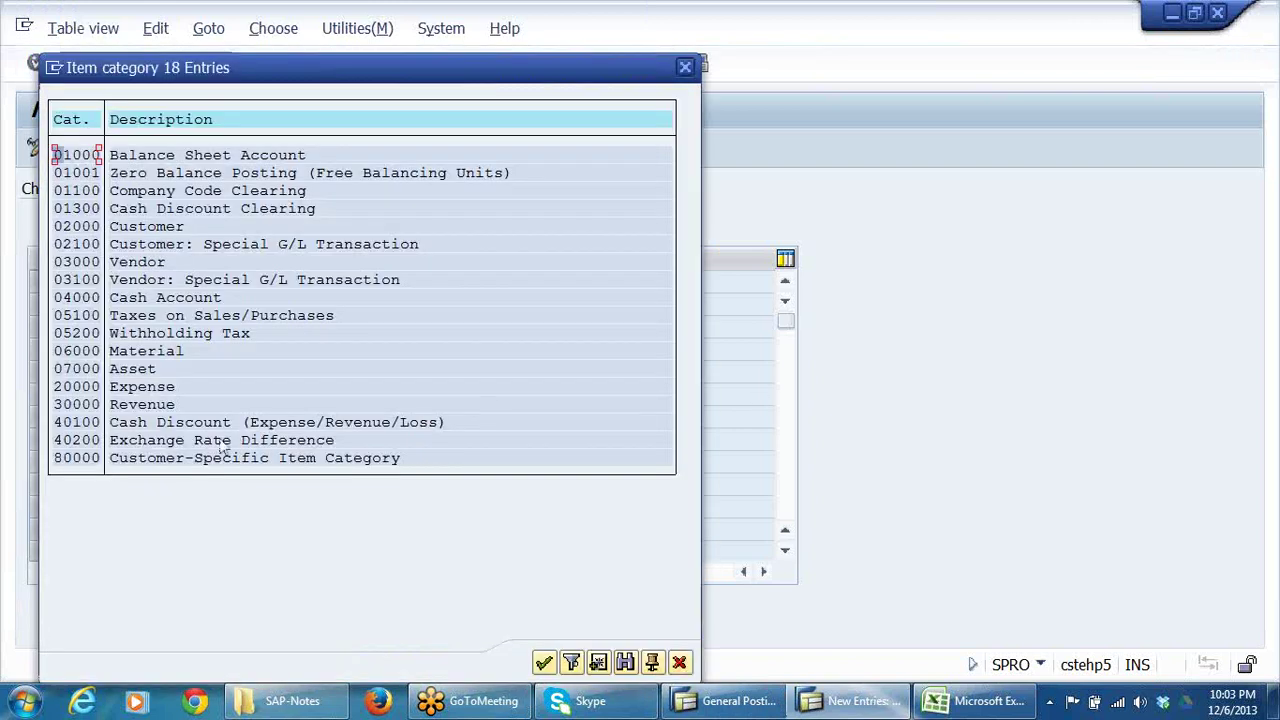
click(146, 405)
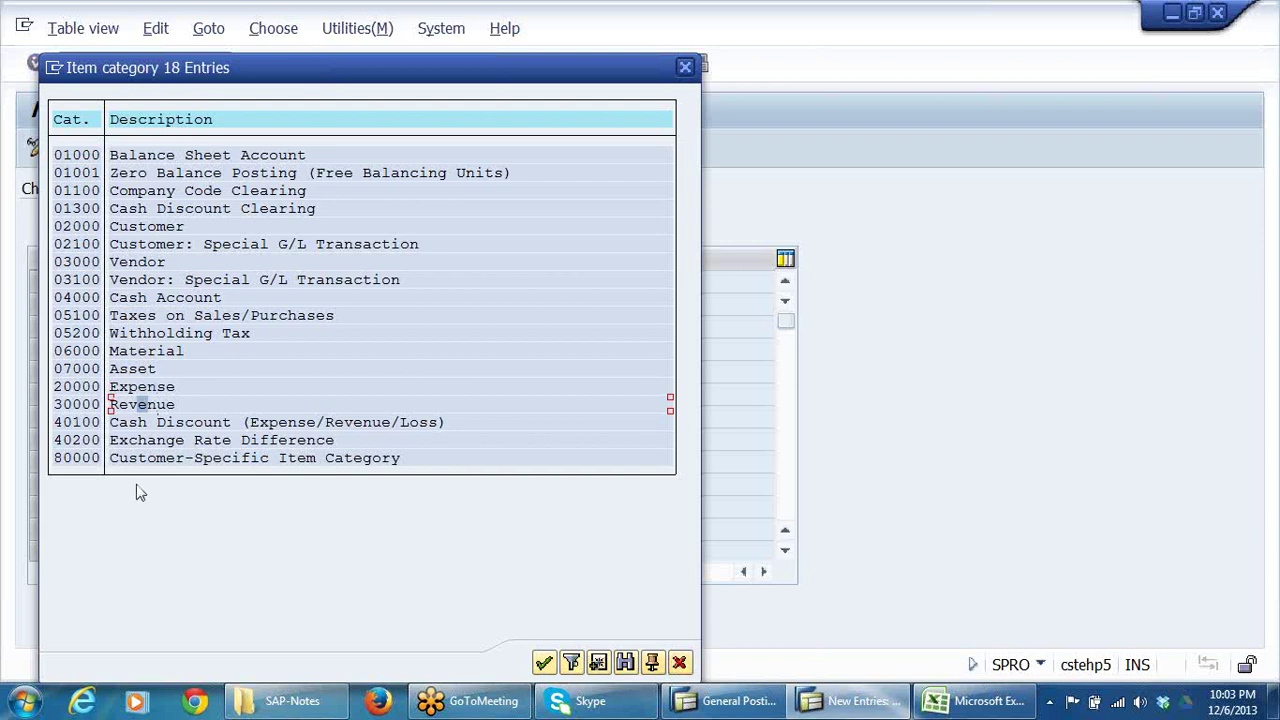
double_click(88, 405)
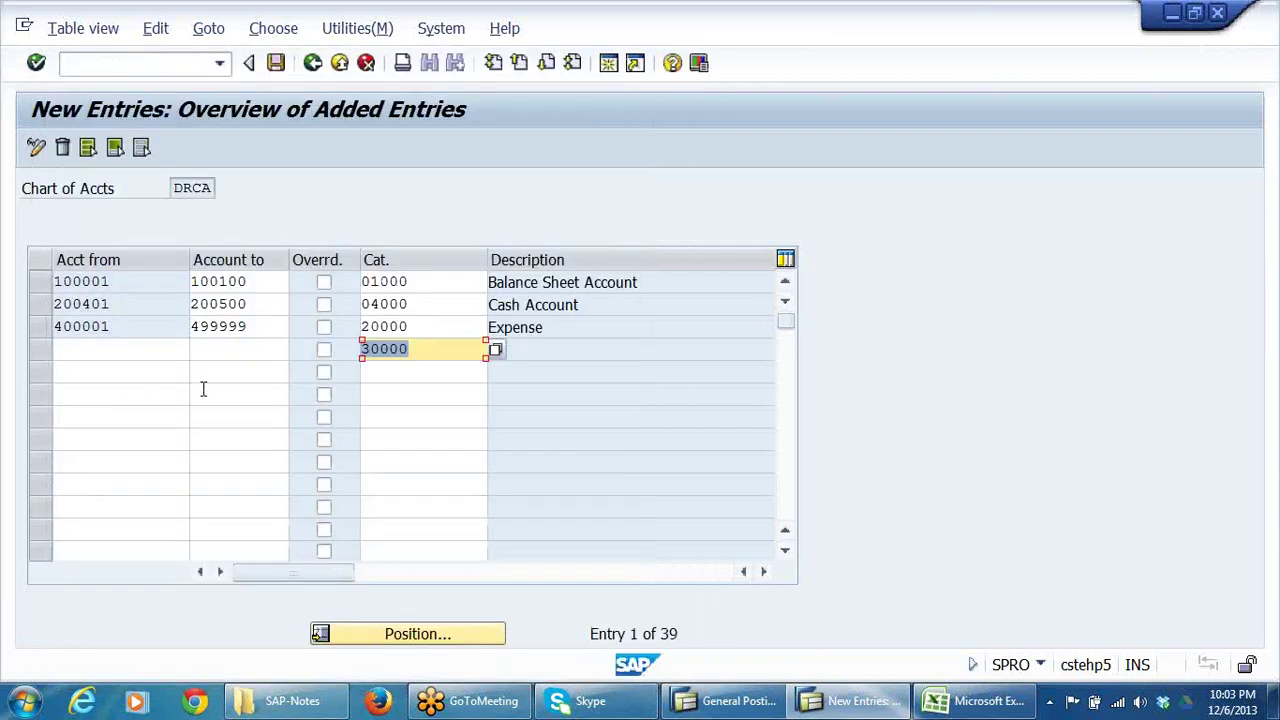
click(157, 346)
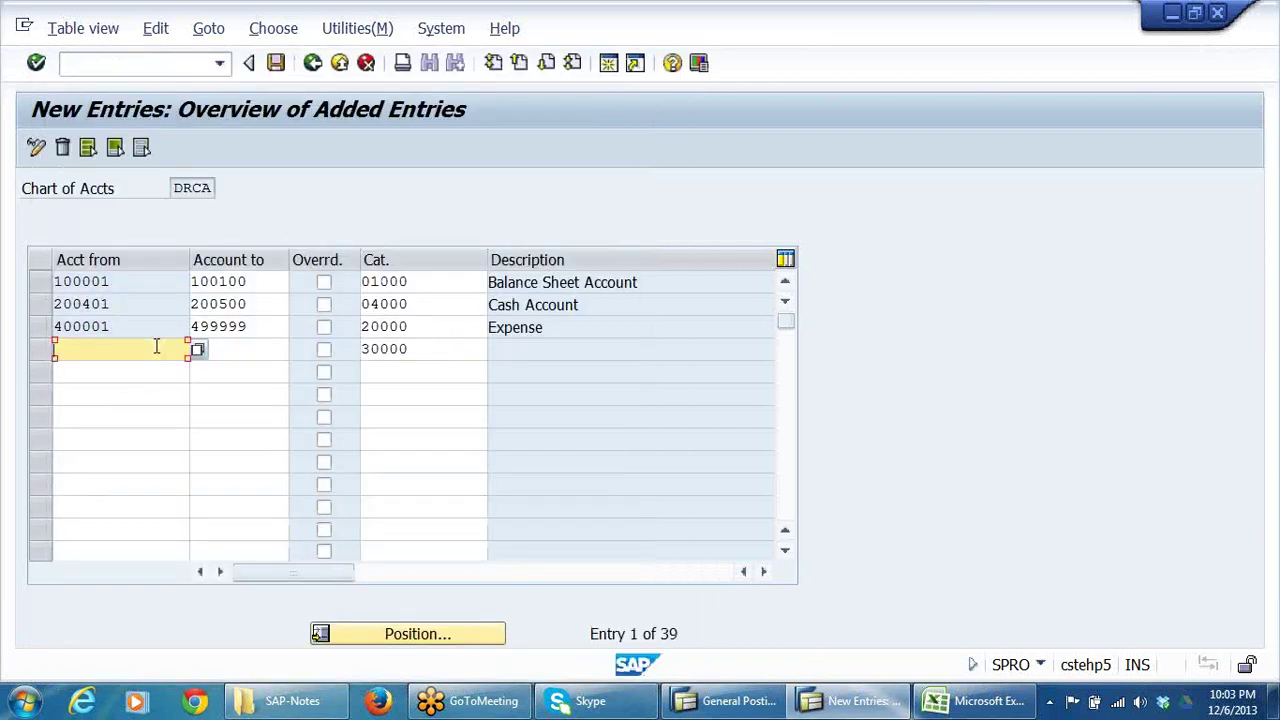
text(300001)
click(241, 350)
text(399999)
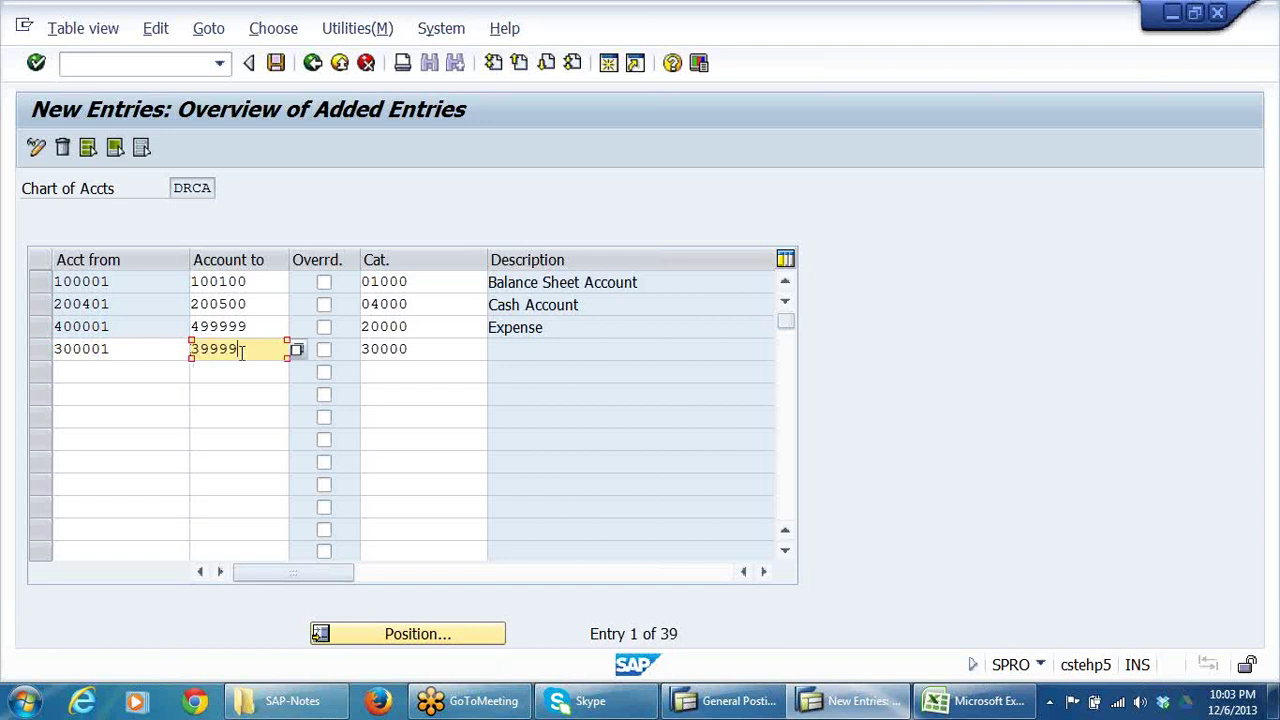
key(Return)
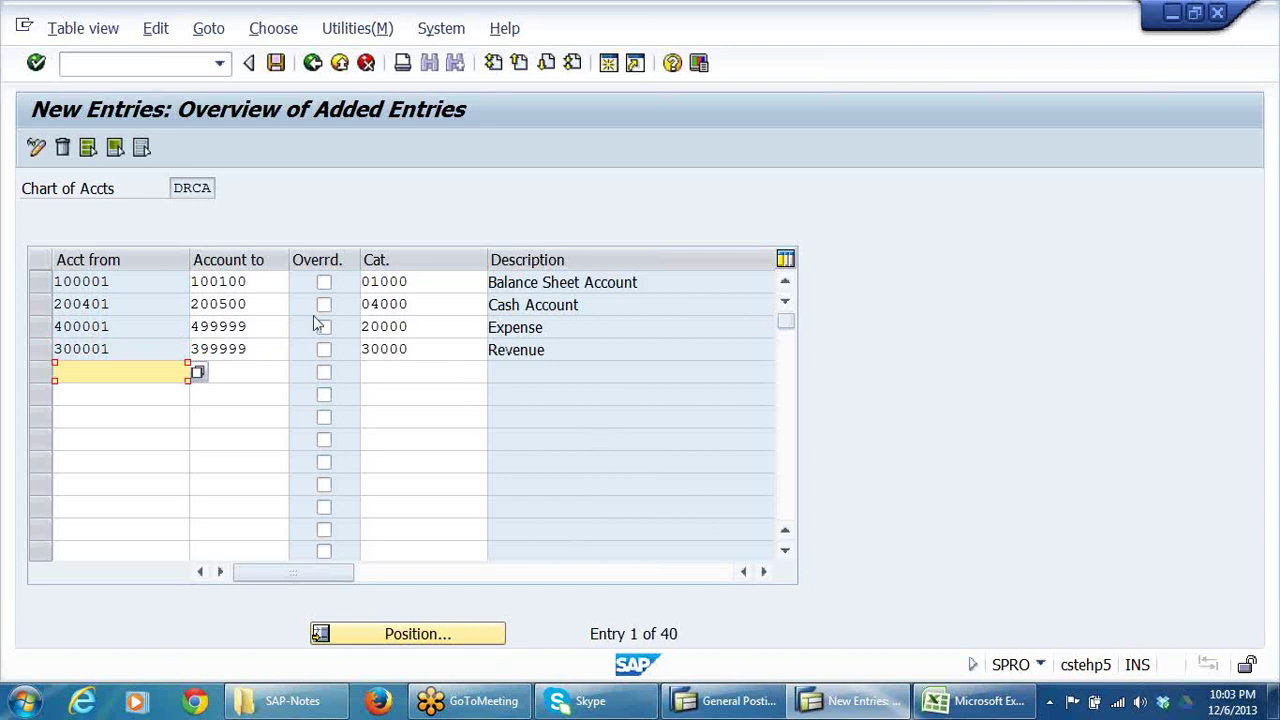
- Review the categories assigned to the four account ranges and look through the available item categories without choosing one
click(412, 280)
click(410, 304)
click(410, 349)
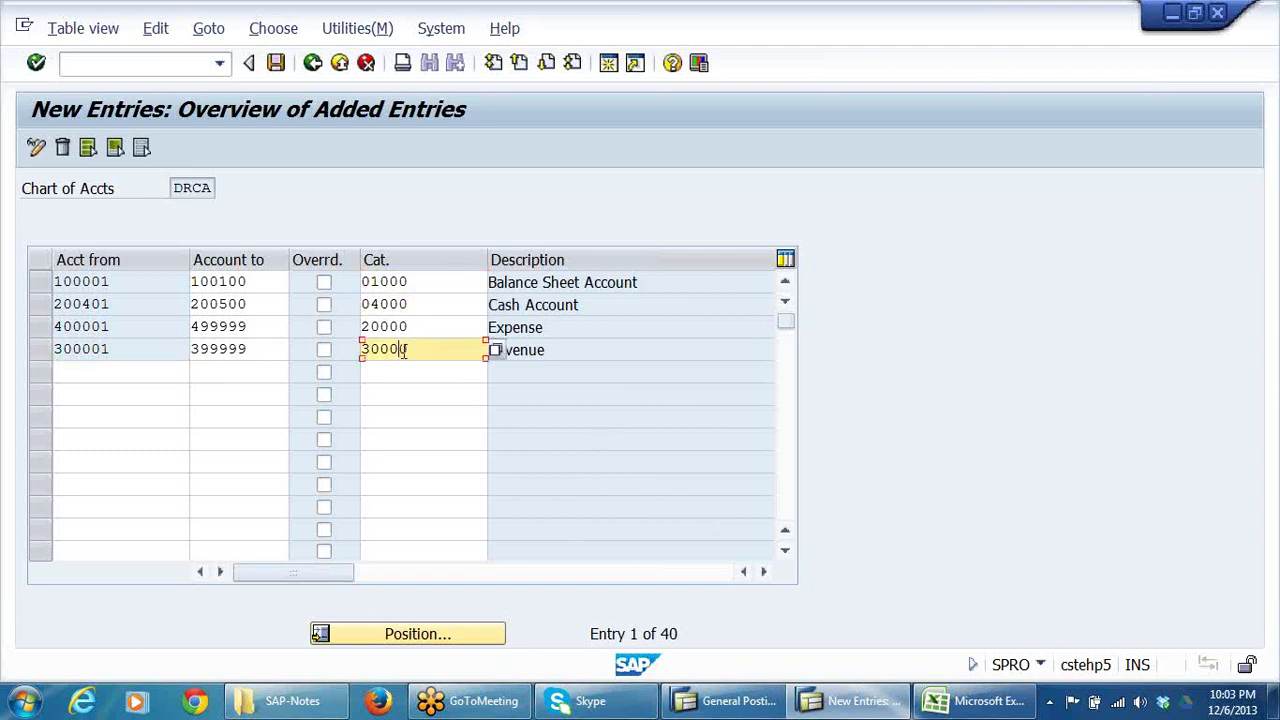
click(426, 326)
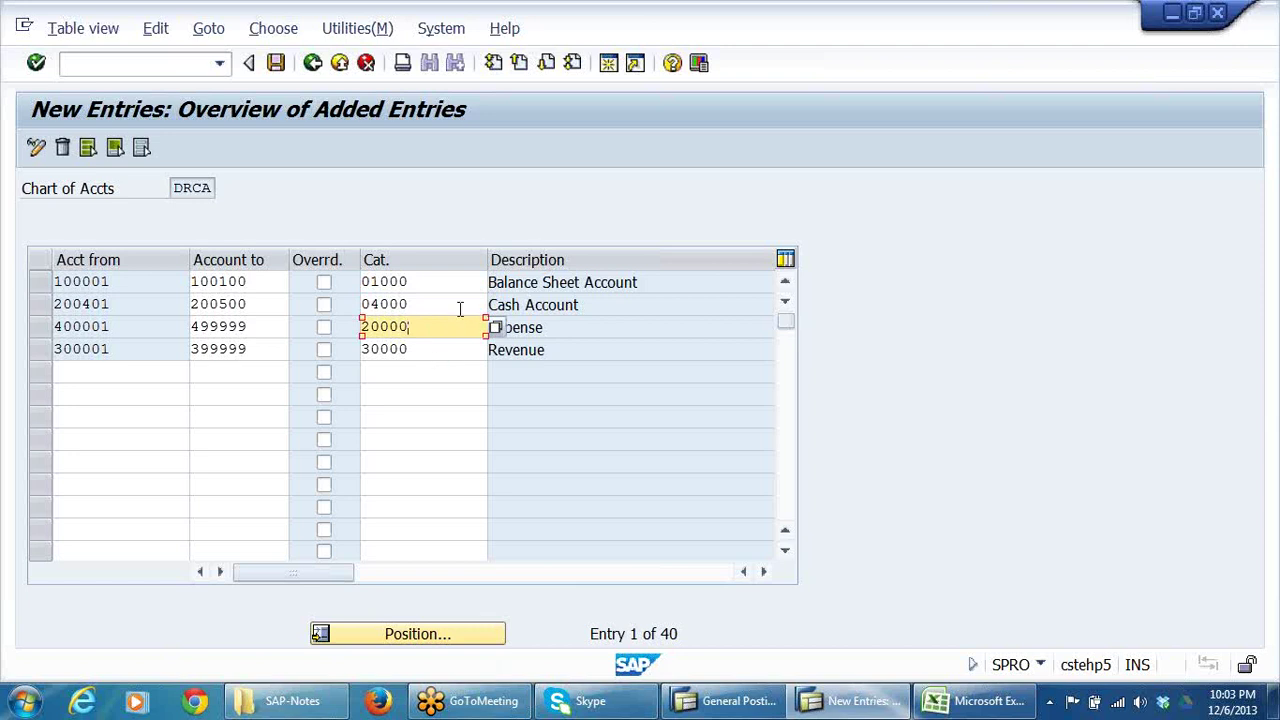
click(582, 330)
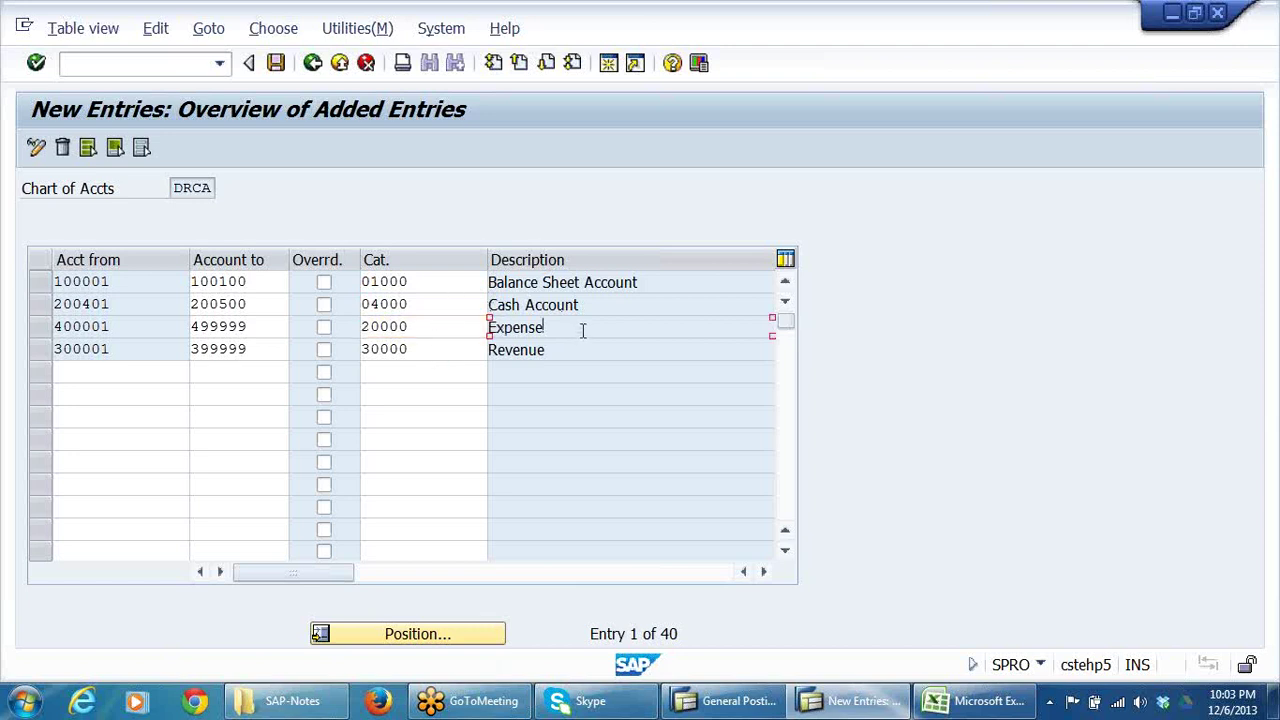
click(434, 375)
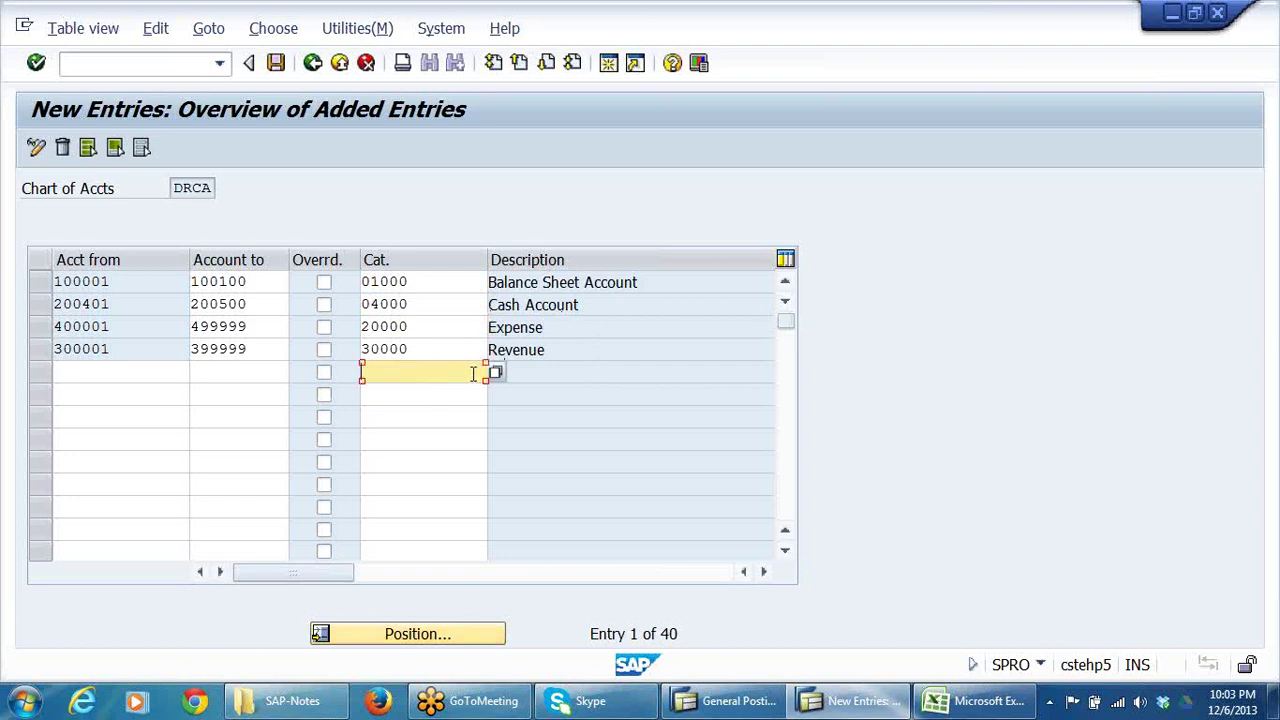
key(Return)
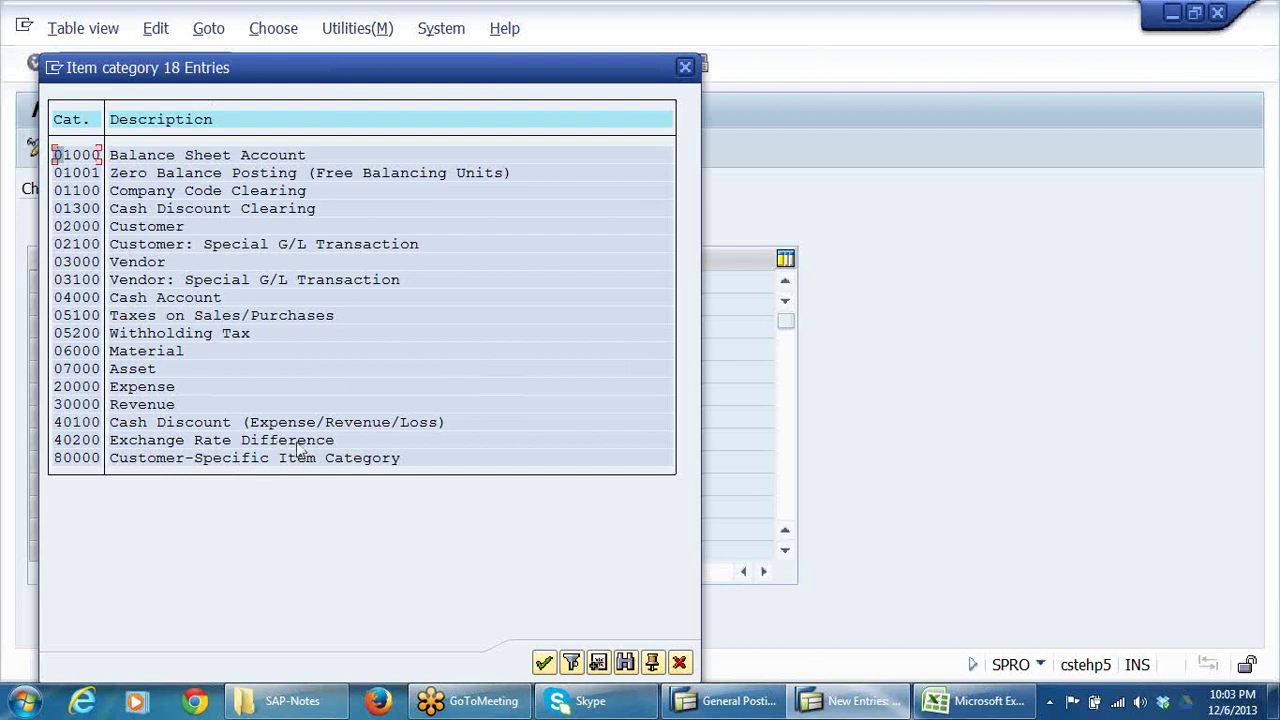
click(679, 663)
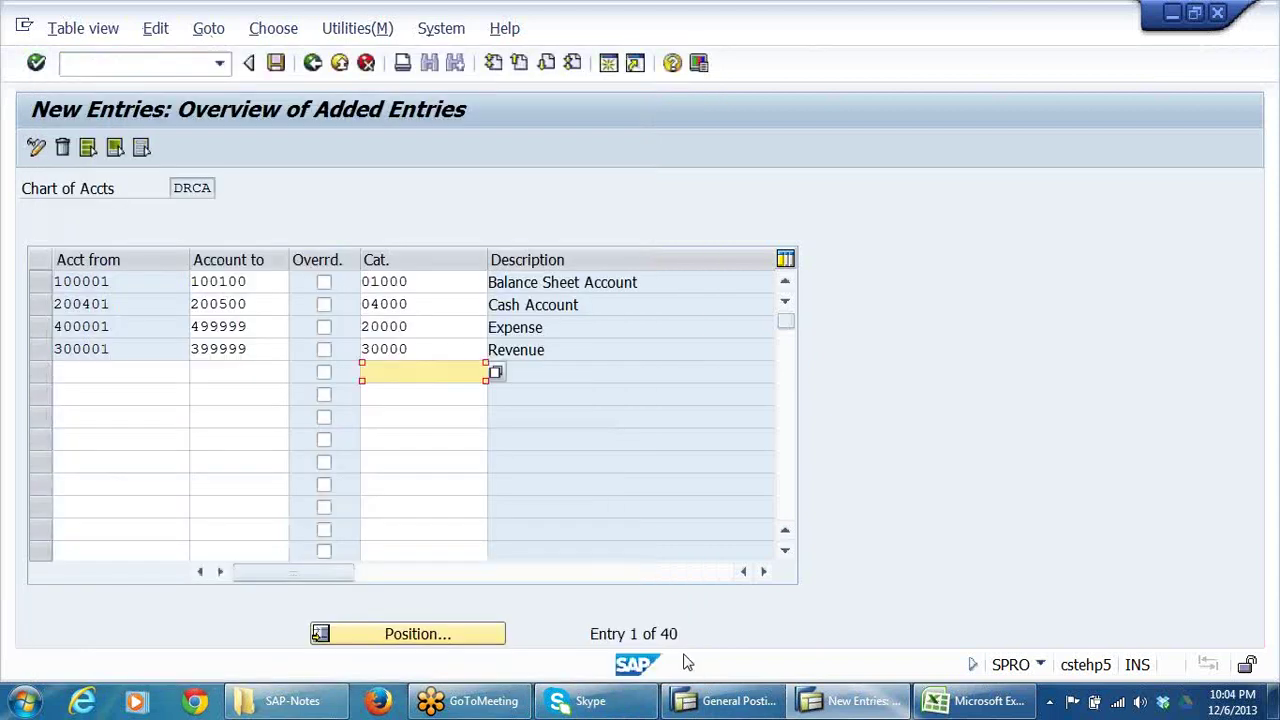
- Save the G/L account classification, accept the customizing check messages, and return to the document splitting activities in the IMG
click(276, 65)
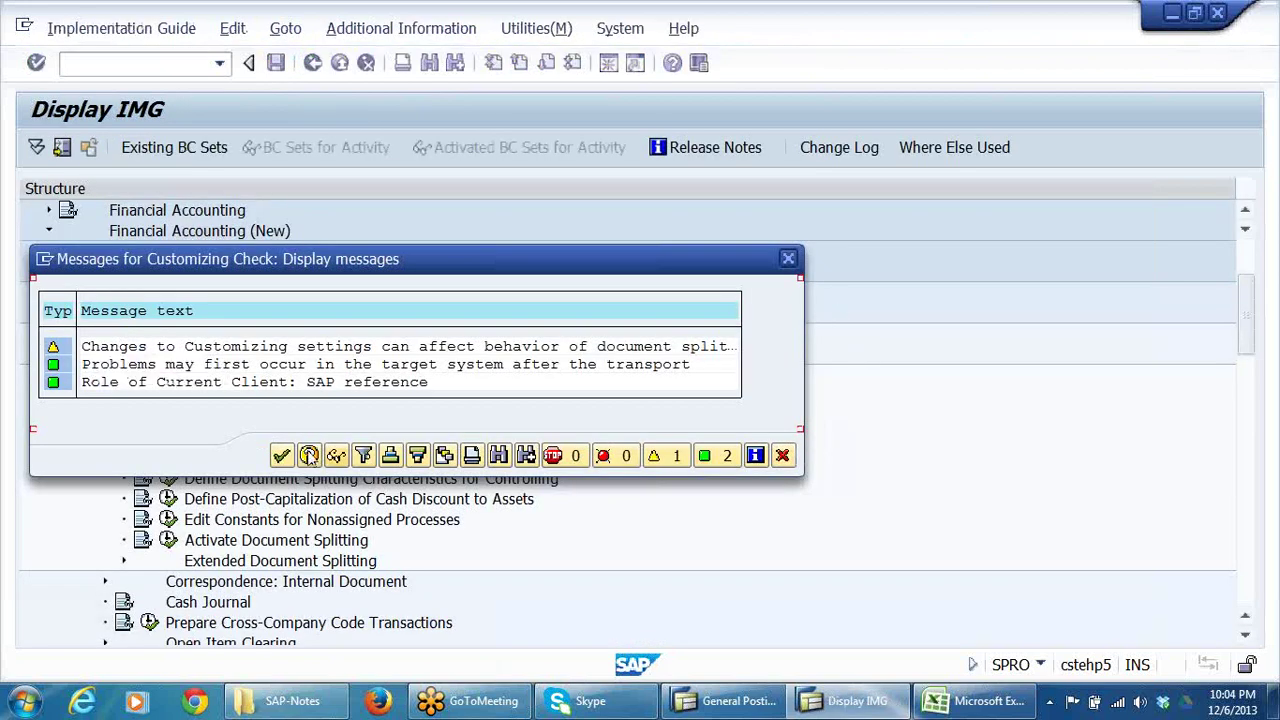
click(282, 456)
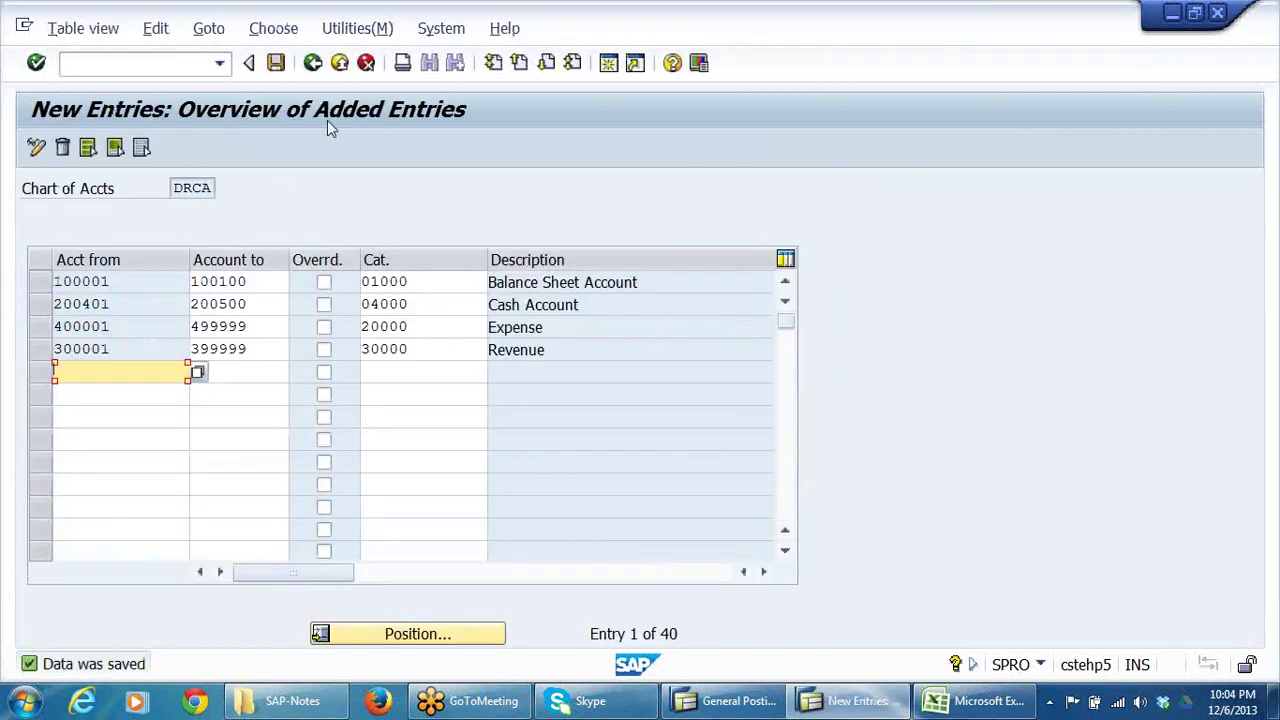
click(312, 63)
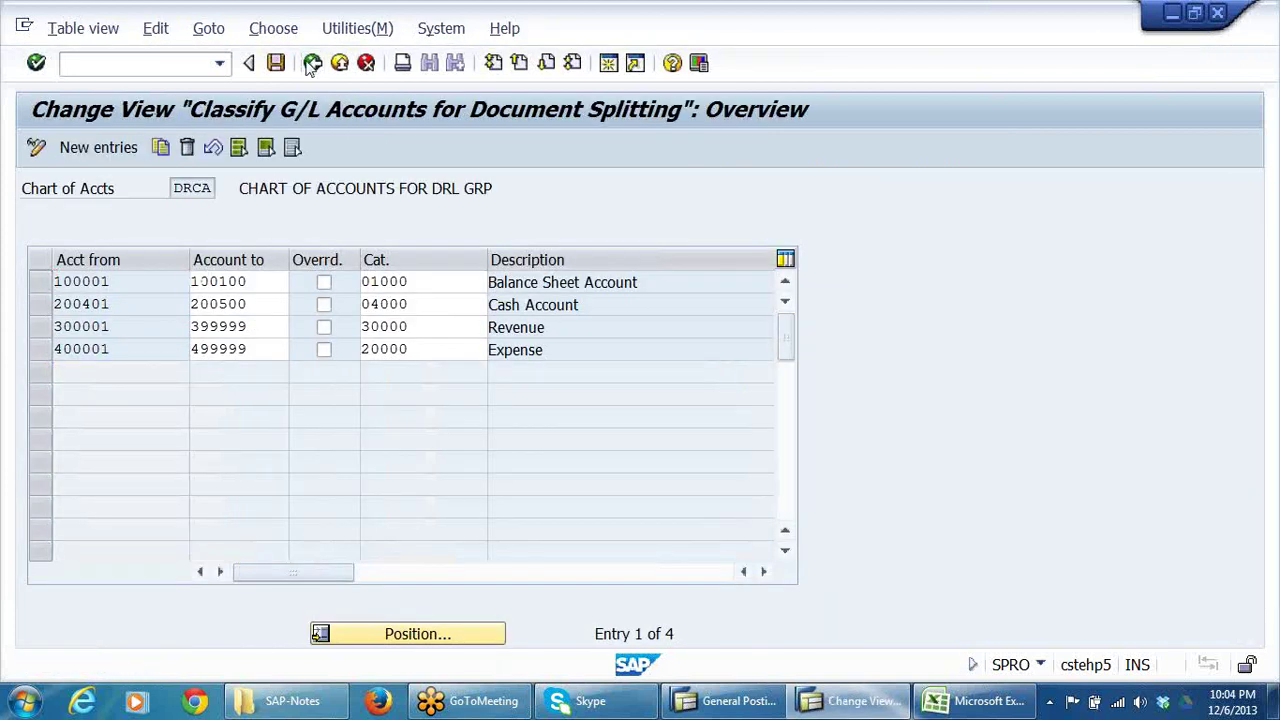
click(312, 63)
click(358, 424)
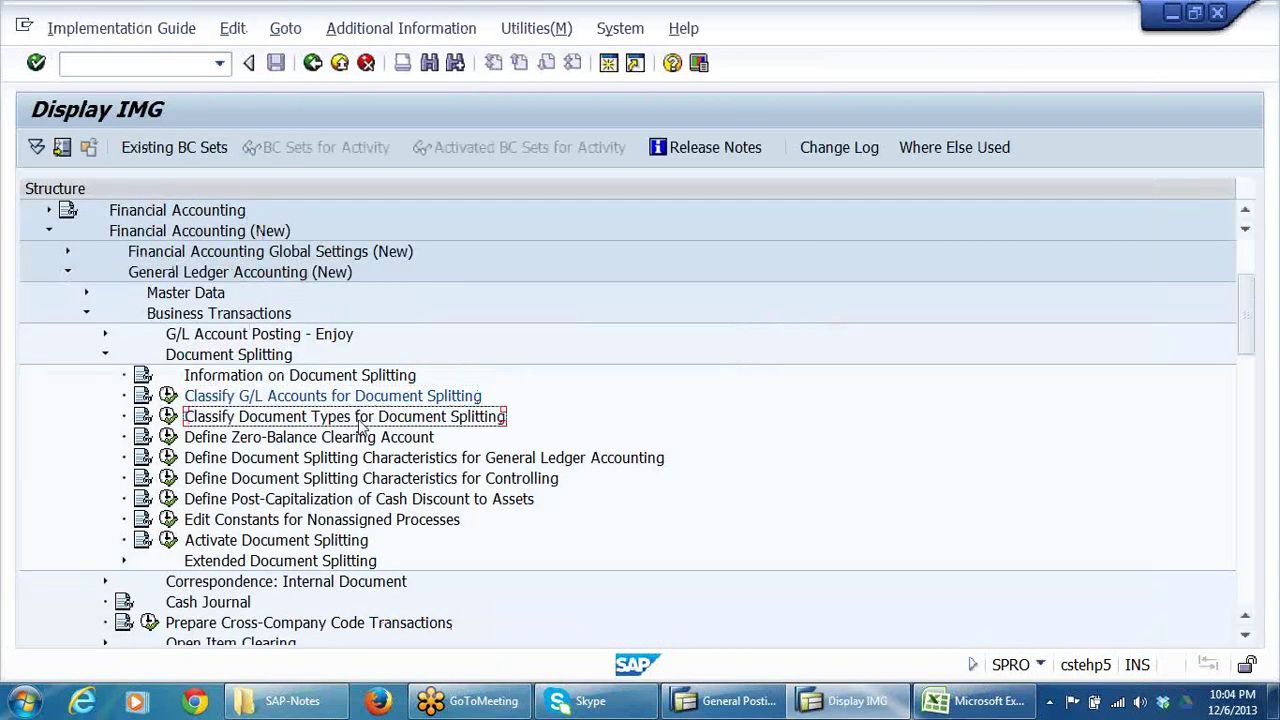
click(219, 442)
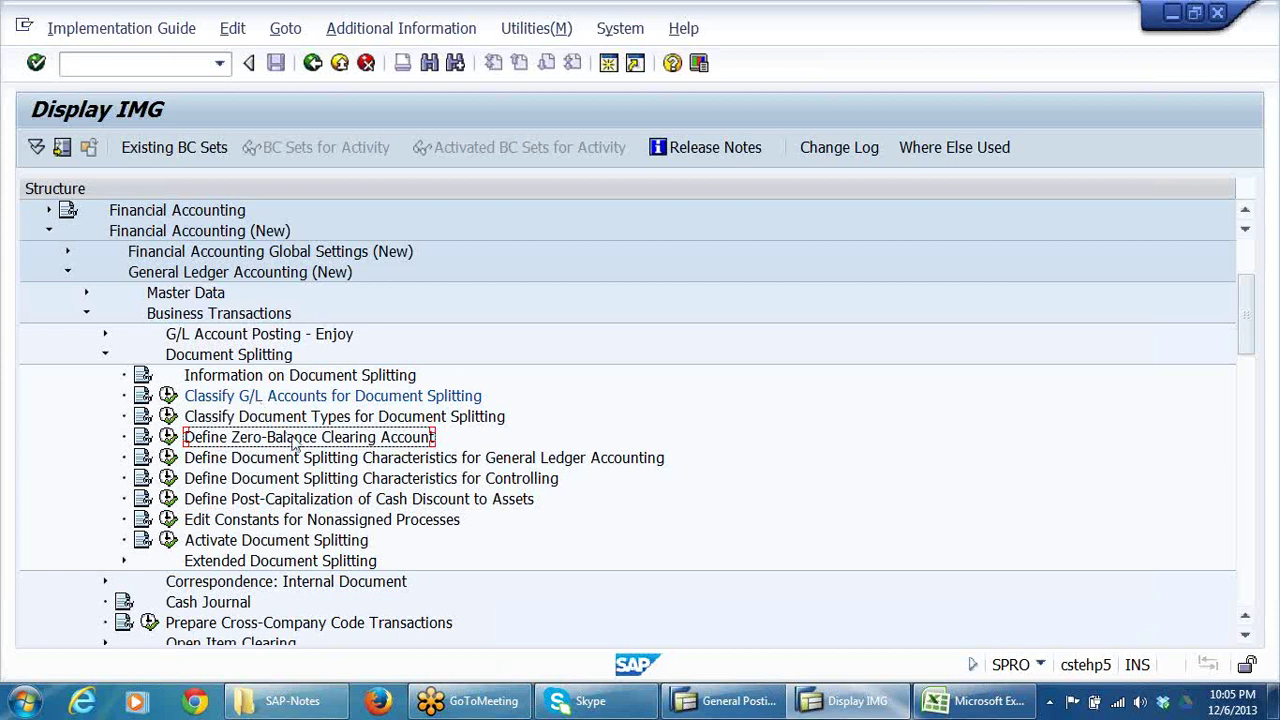
- Switch to the DRL_GRP workbook in Excel and bring up the liabilities account groups on the ACC GRP sheet
click(965, 705)
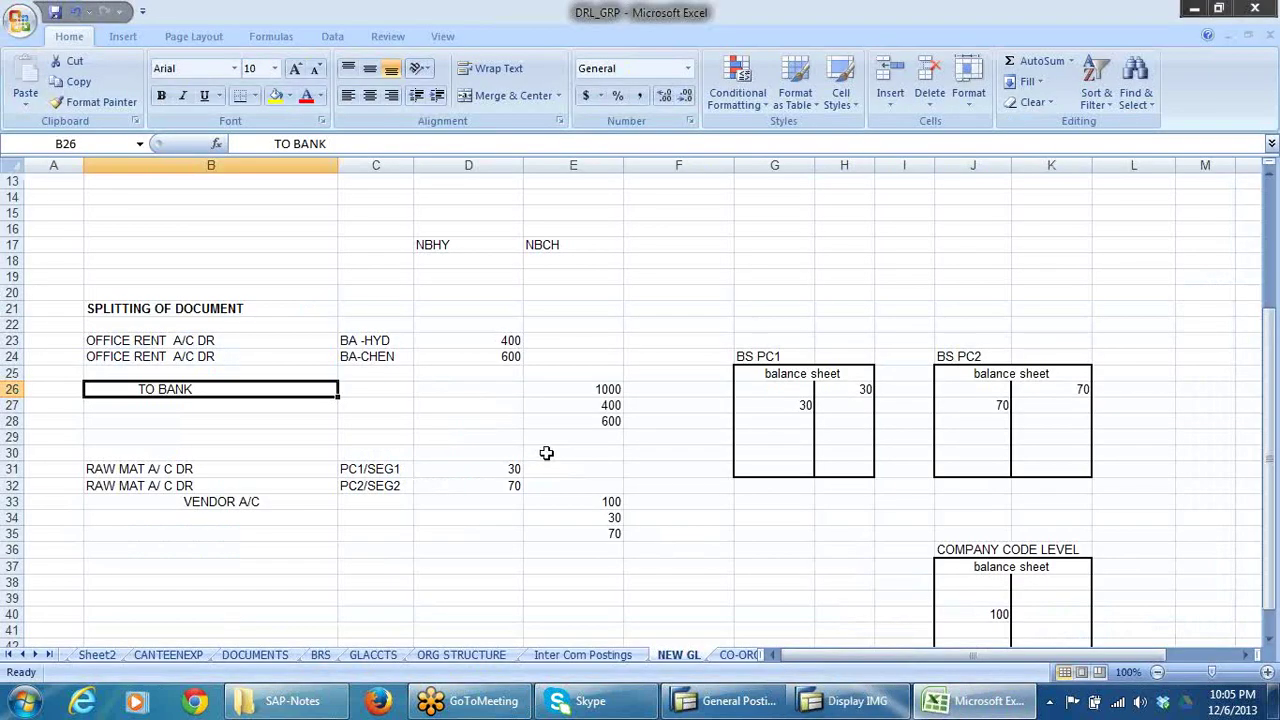
scroll(547, 450, up, 4)
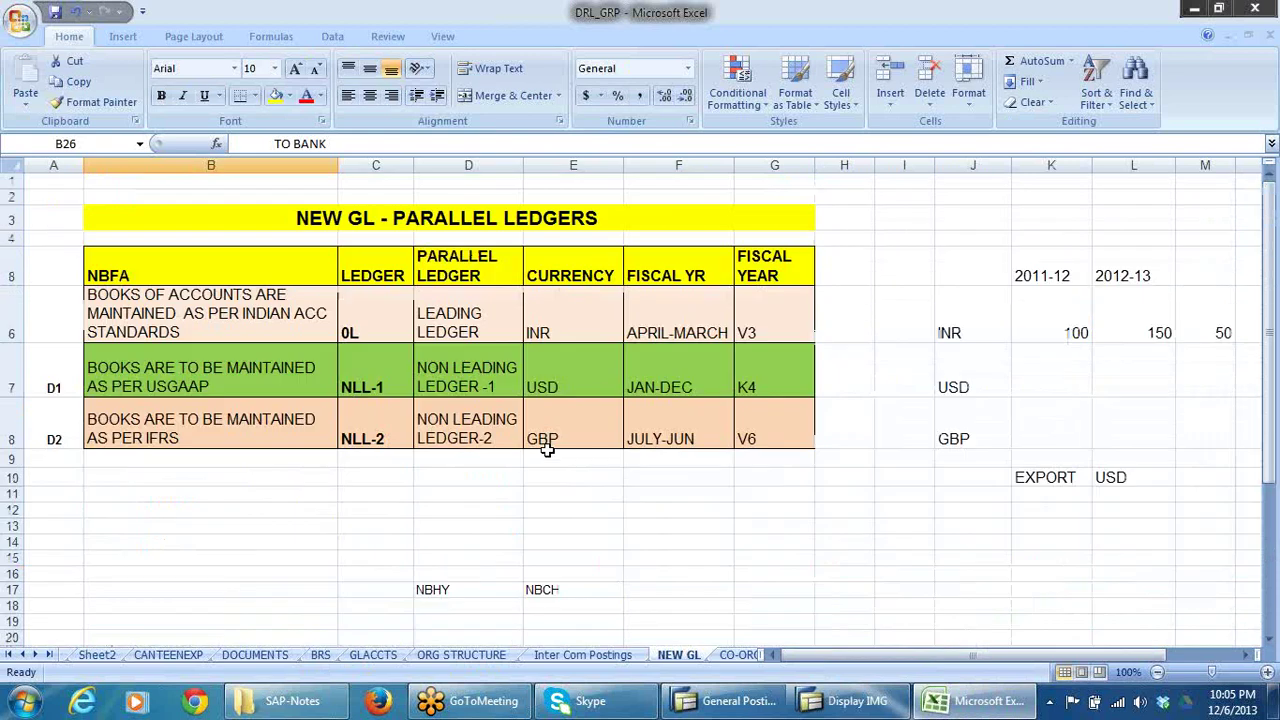
scroll(547, 450, down, 9)
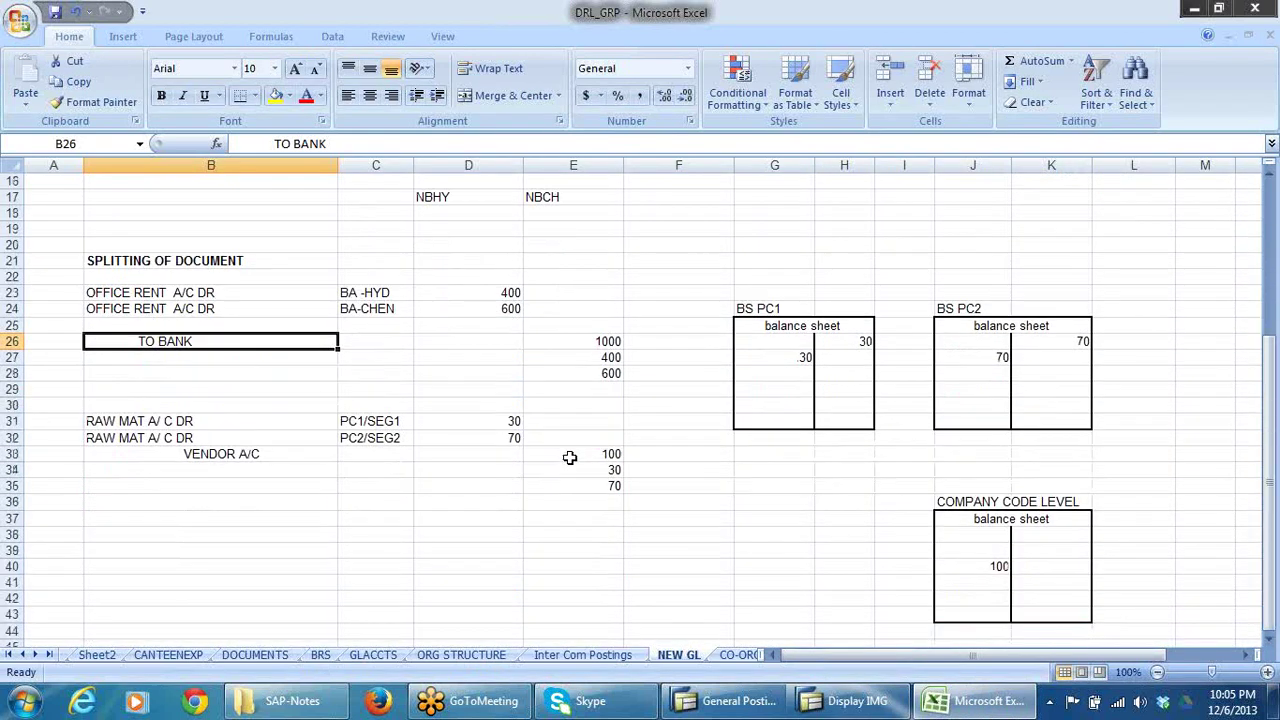
click(23, 655)
click(23, 655)
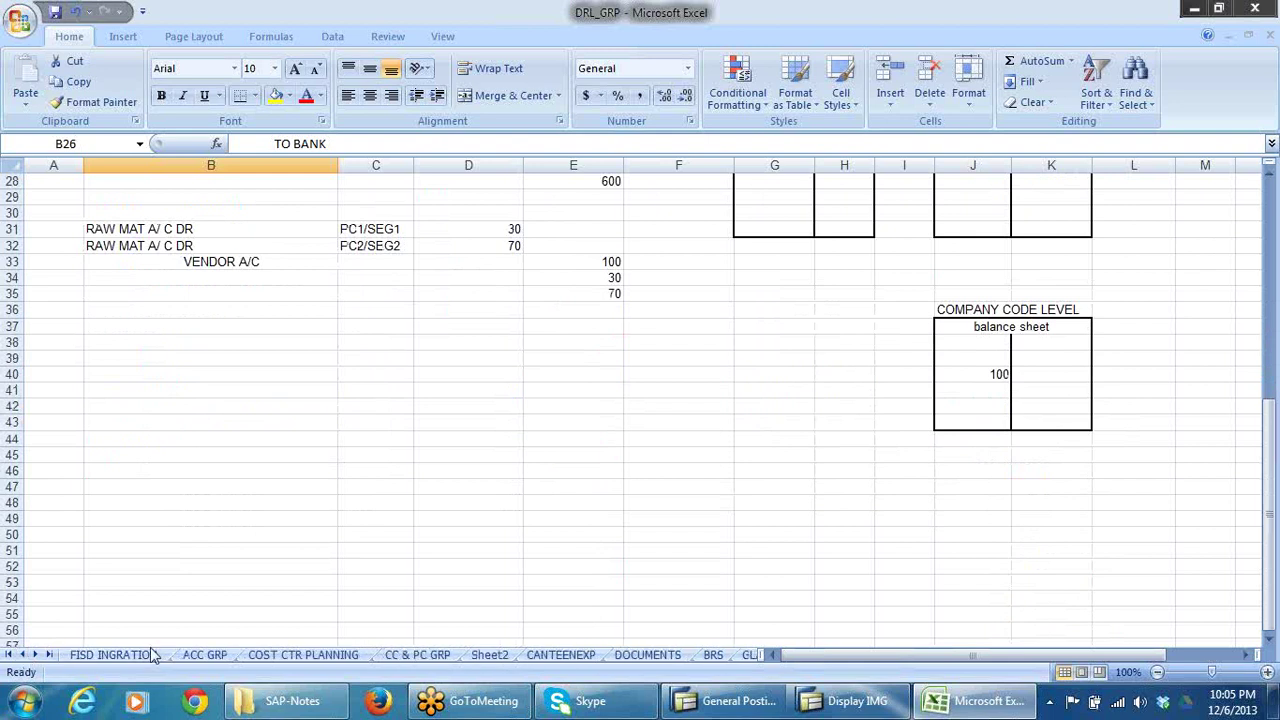
click(219, 655)
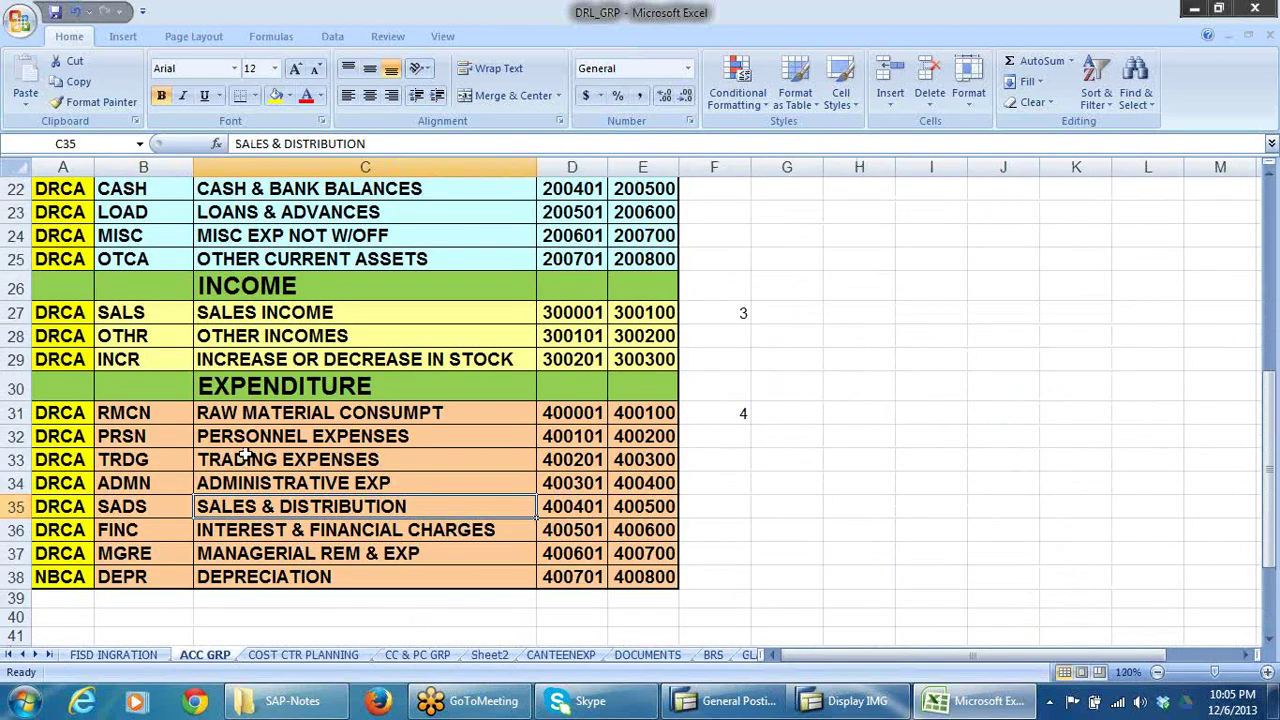
scroll(432, 430, up, 1)
scroll(380, 375, up, 5)
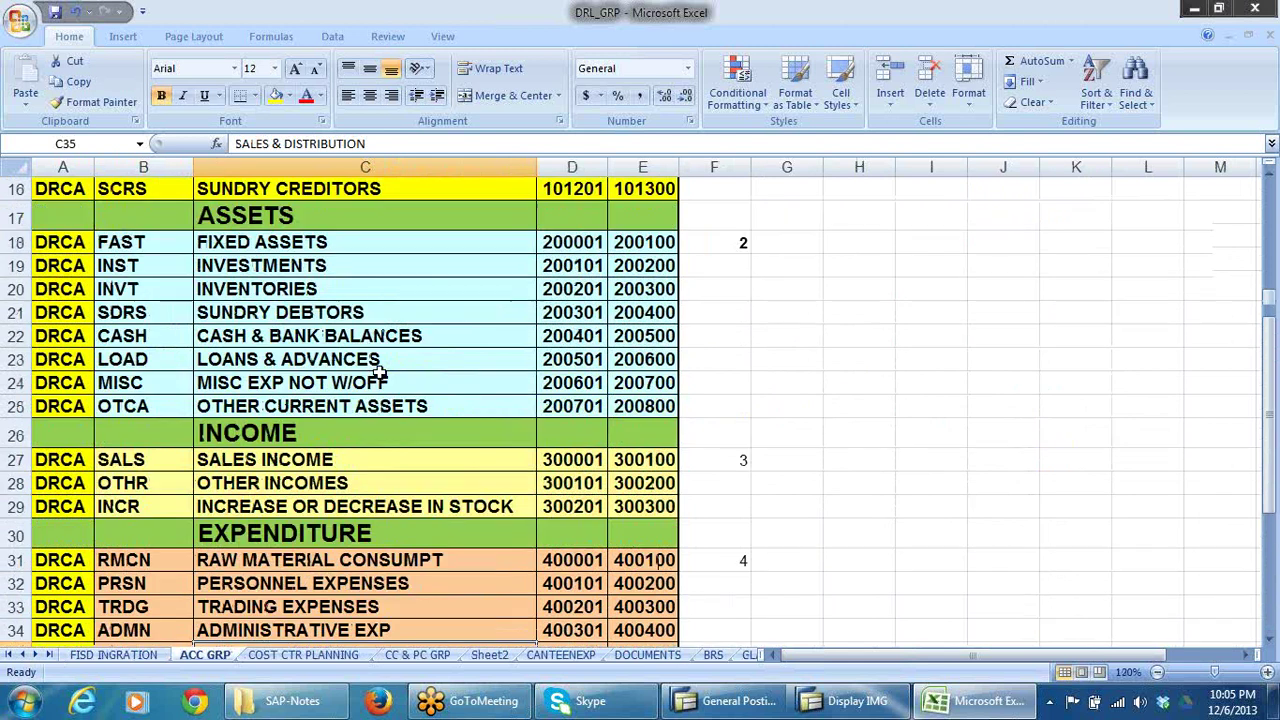
scroll(380, 375, up, 1)
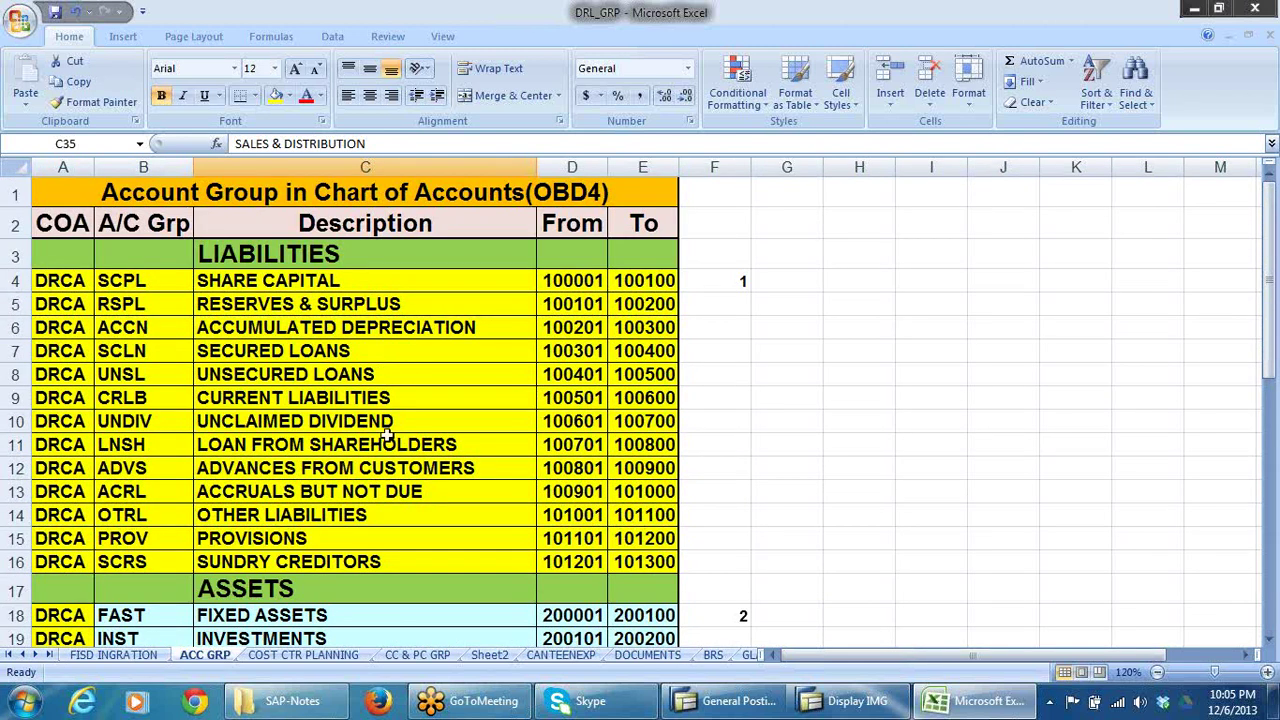
- Copy the ending account number 101100 of the OTHER LIABILITIES range
click(410, 515)
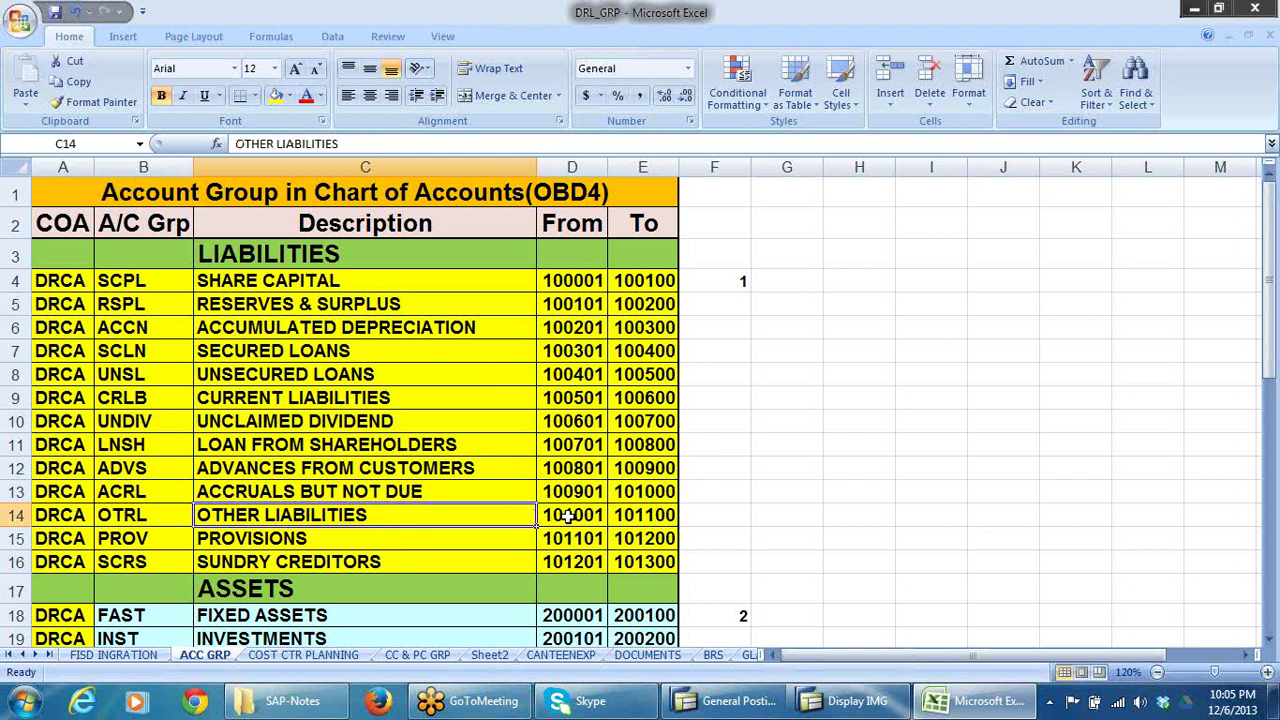
click(565, 515)
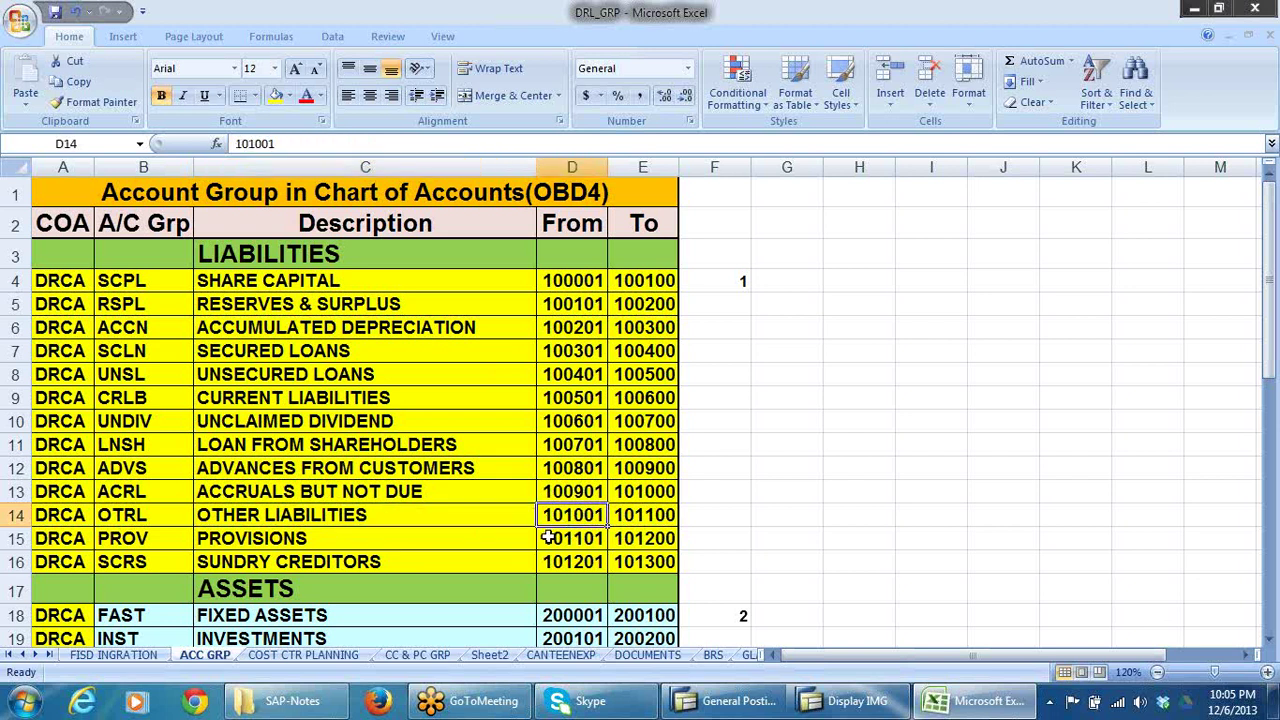
click(656, 518)
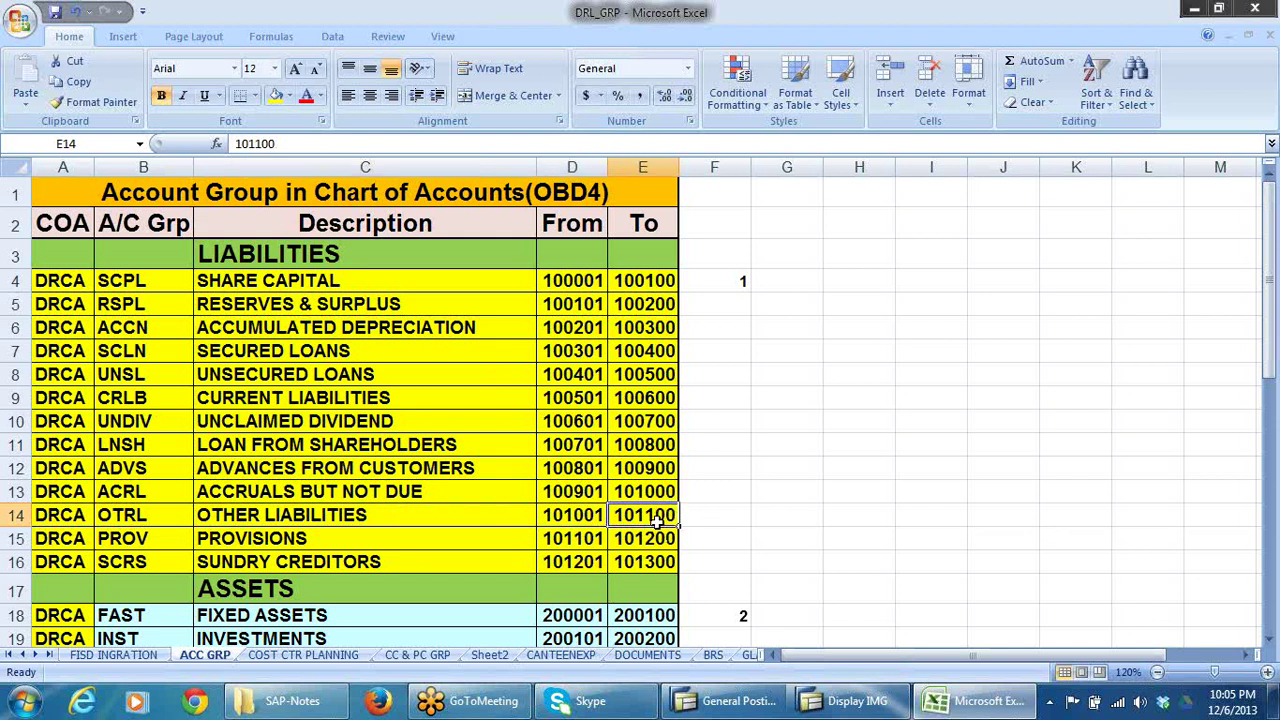
key(ctrl+c)
- Switch to the SAP session with the ledger group posting, exit it without saving, and start transaction FS00
click(797, 700)
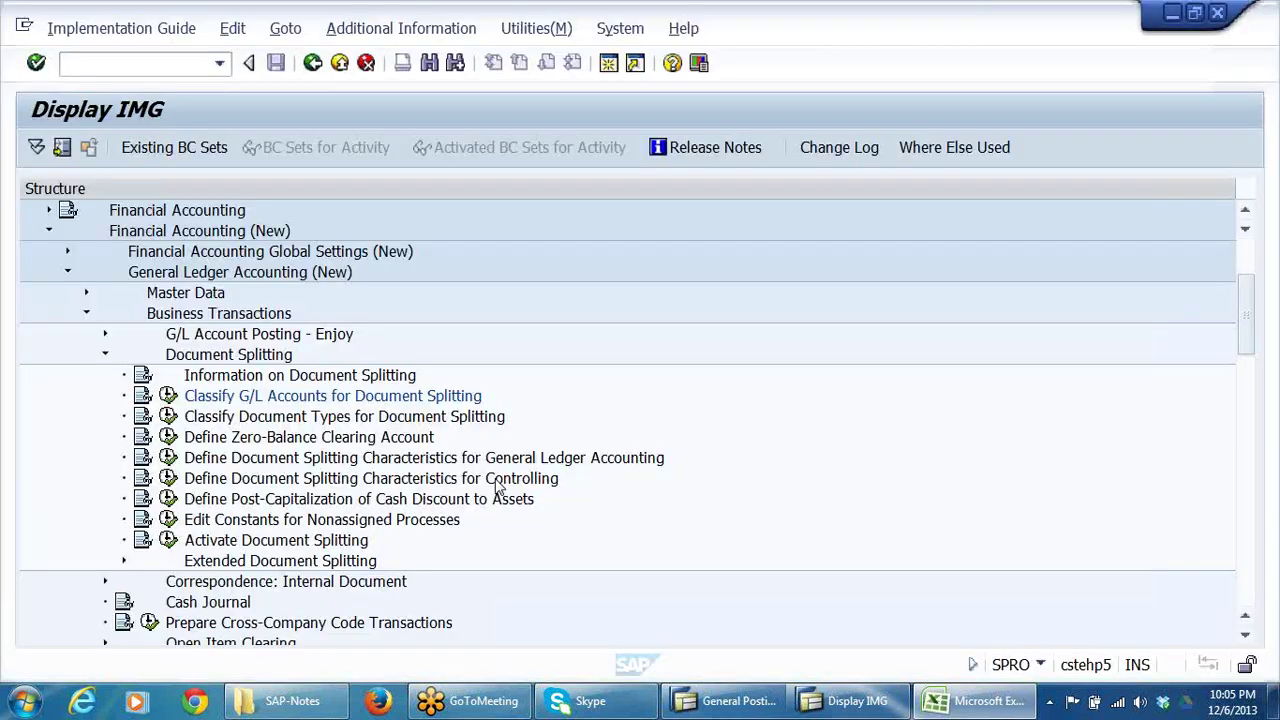
click(771, 705)
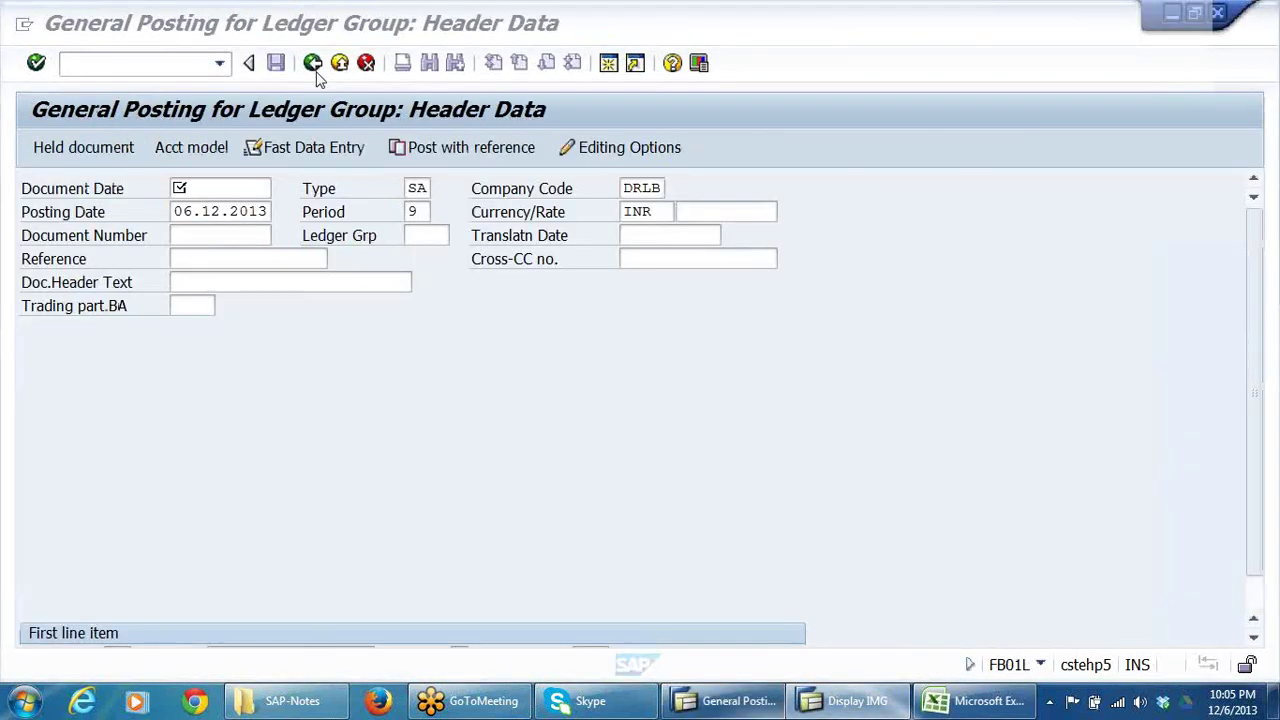
click(339, 62)
click(380, 460)
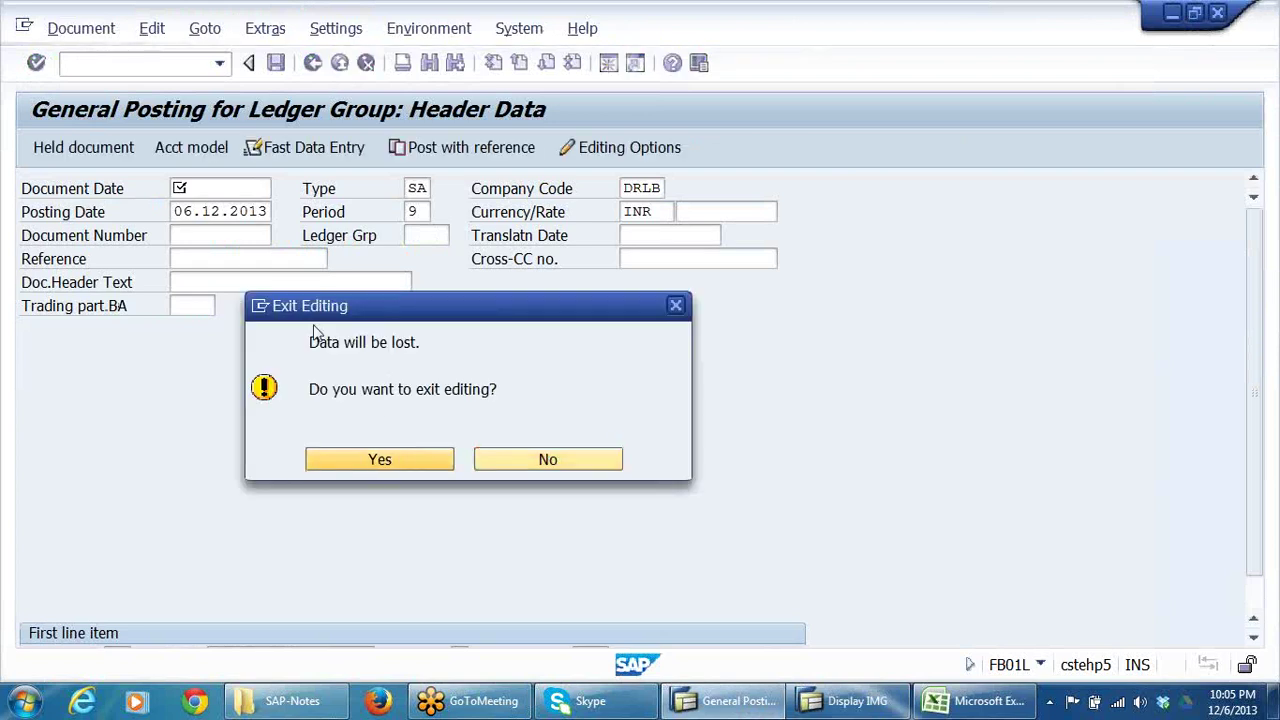
text(FS00)
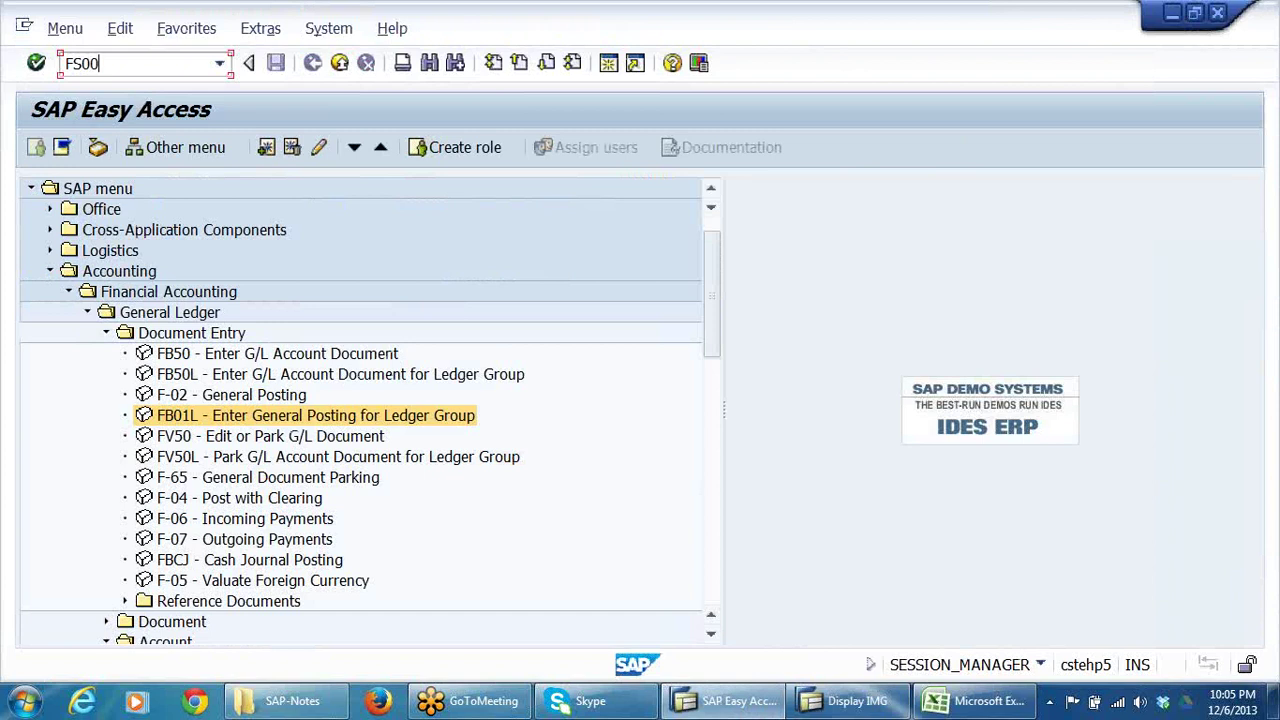
key(Return)
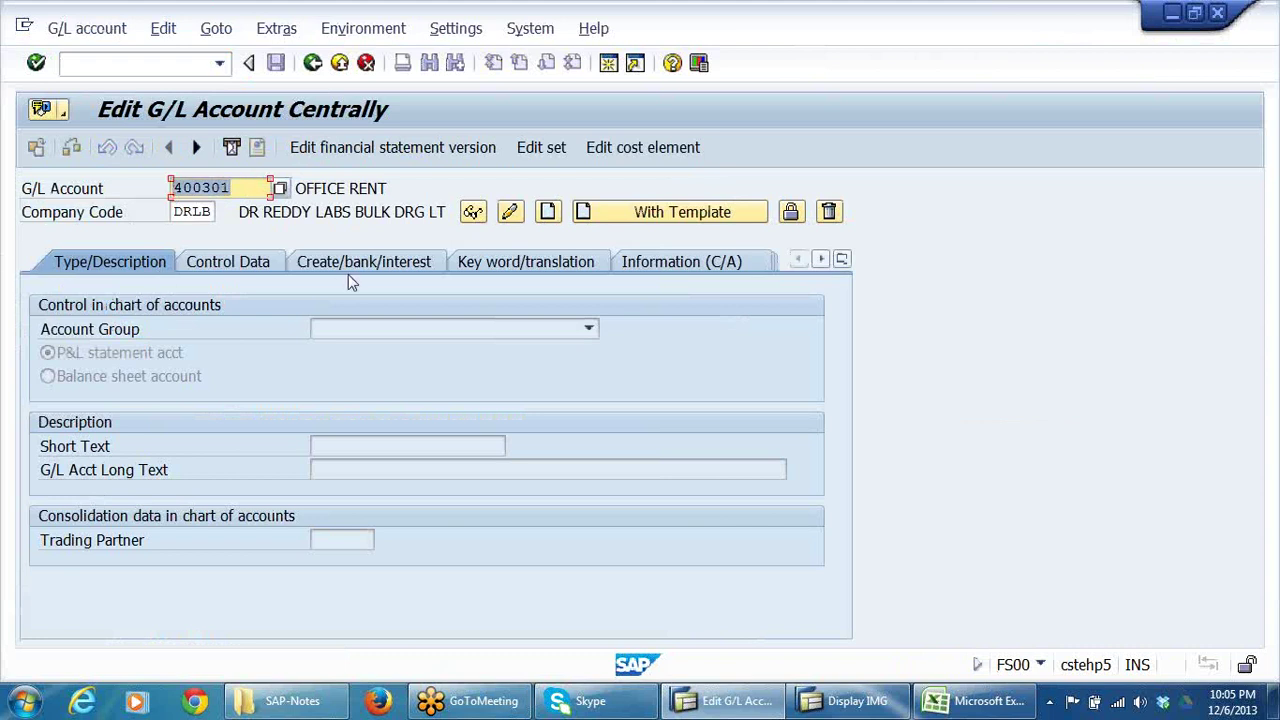
- Start creating G/L account 101100 in company code DRLB
text(101100)
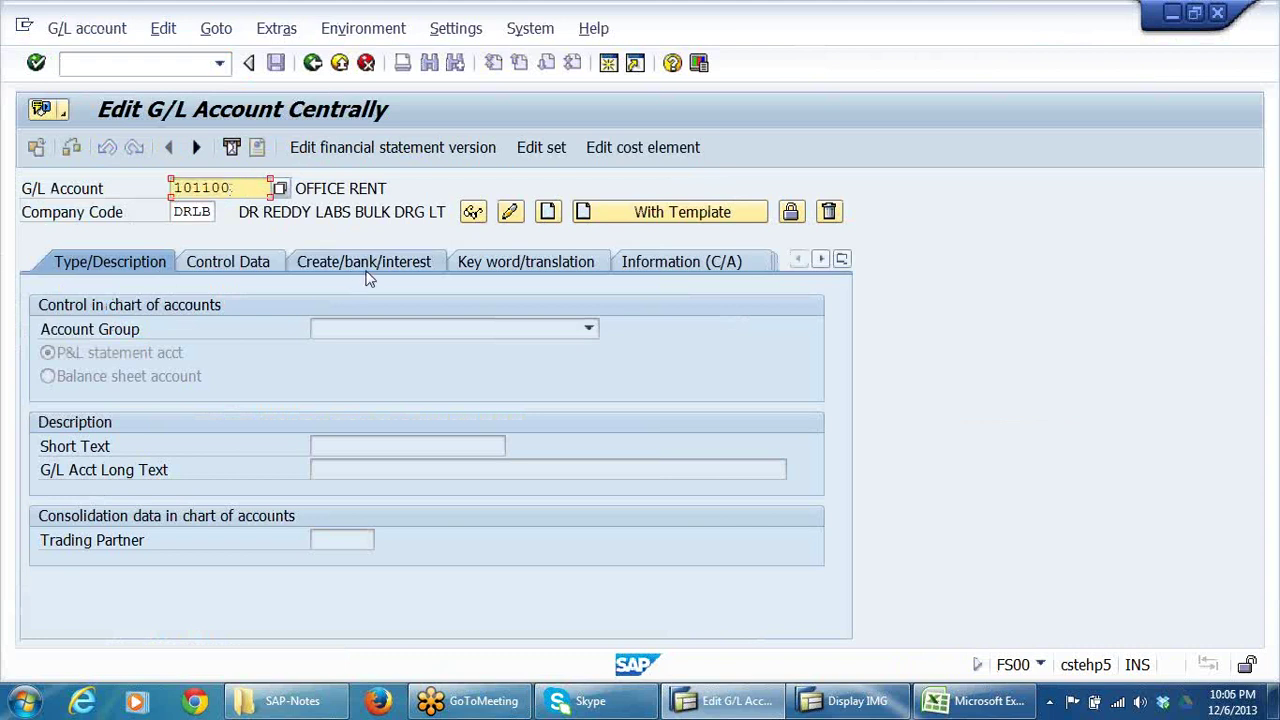
click(546, 212)
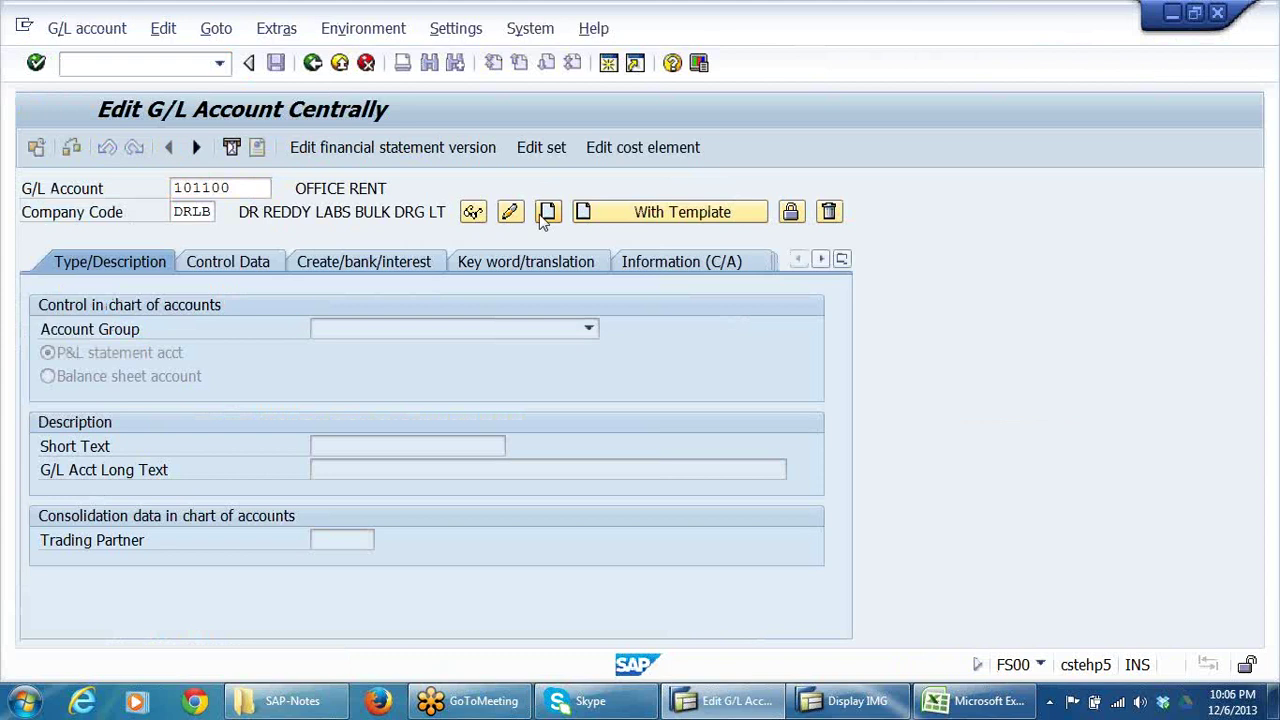
click(591, 331)
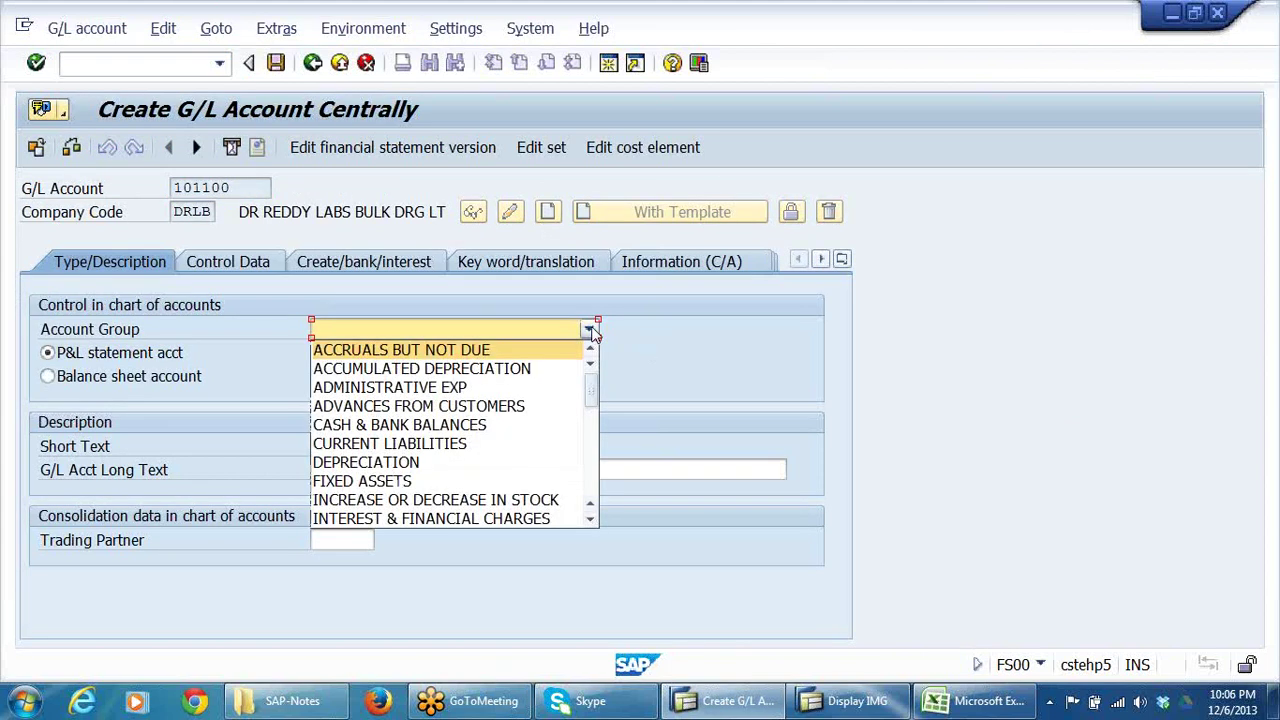
click(497, 352)
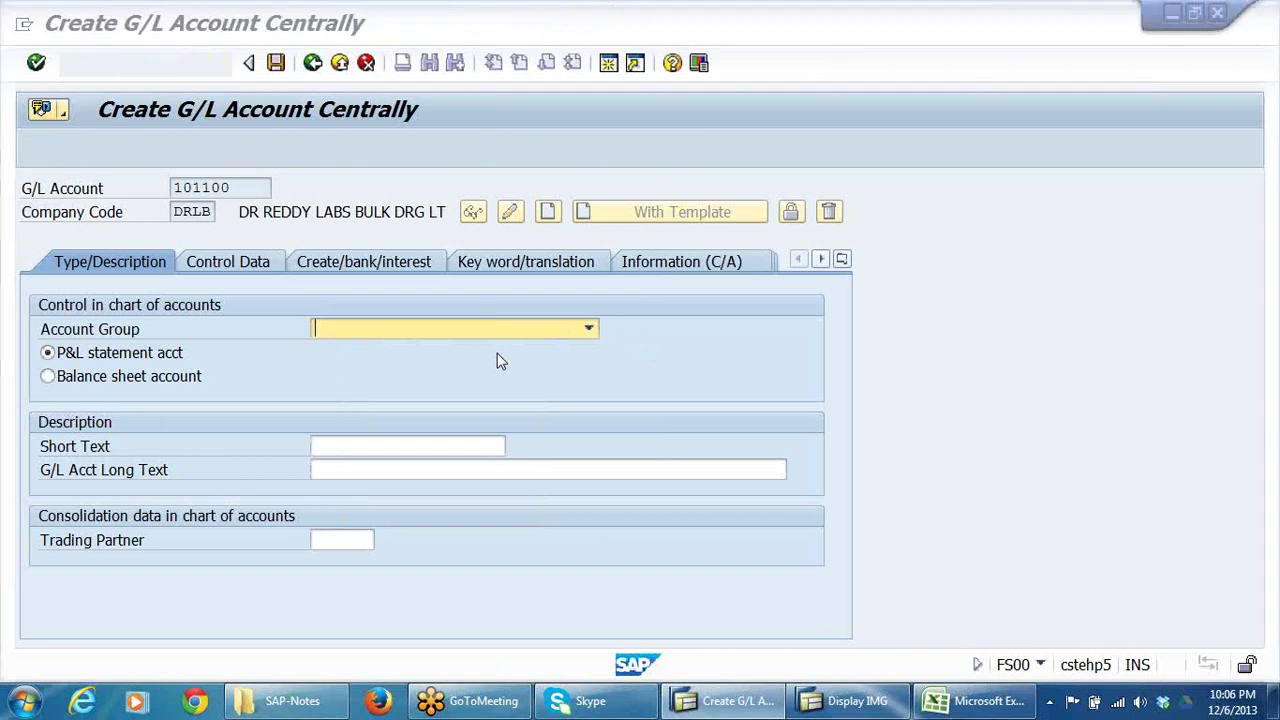
- Look up the account group description for range 101001 to 101100 in the DRL_GRP workbook in Excel and return to SAP
click(850, 700)
click(965, 703)
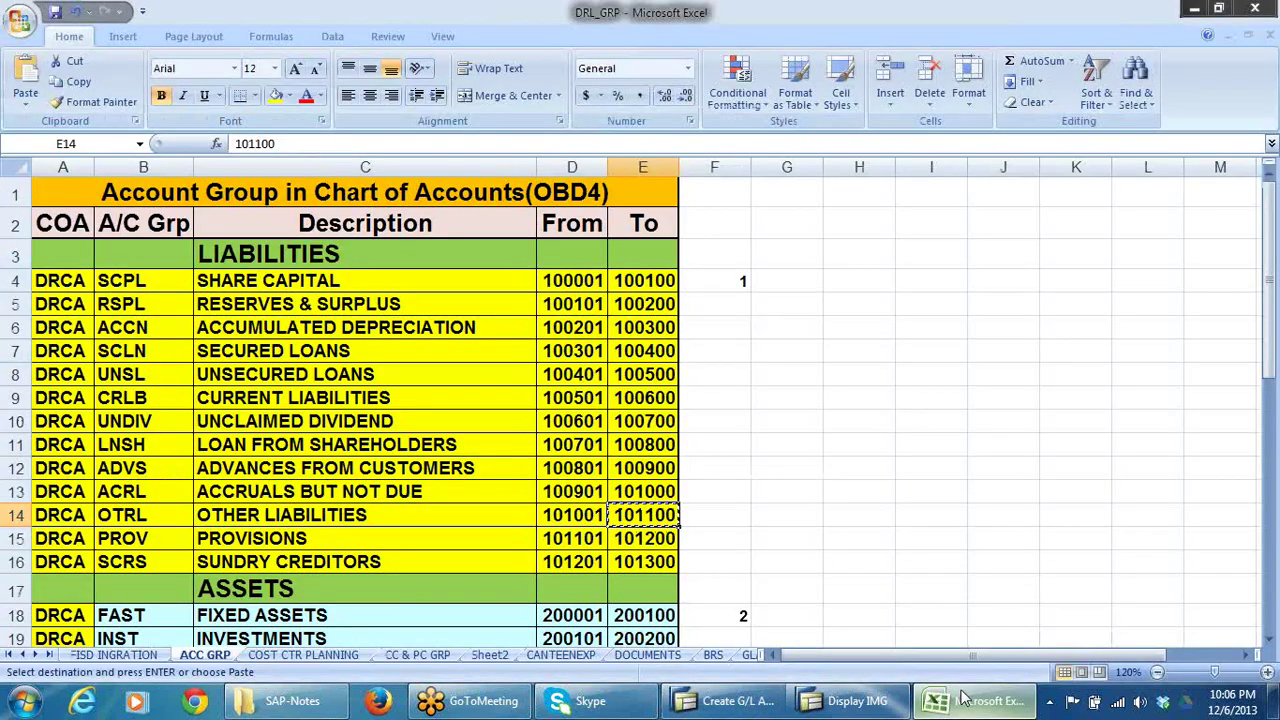
click(355, 513)
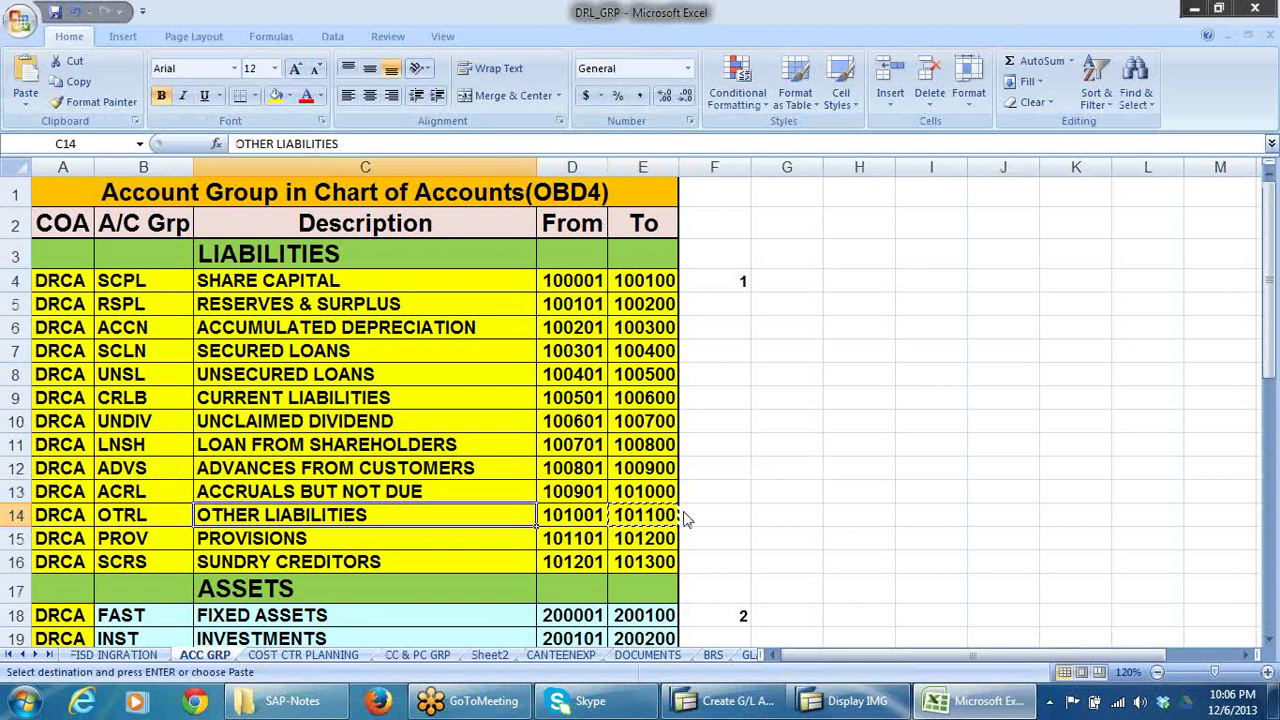
key(alt+Tab)
- Assign the new G/L account 101100 to the account group OTHER LIABILITIES
click(588, 329)
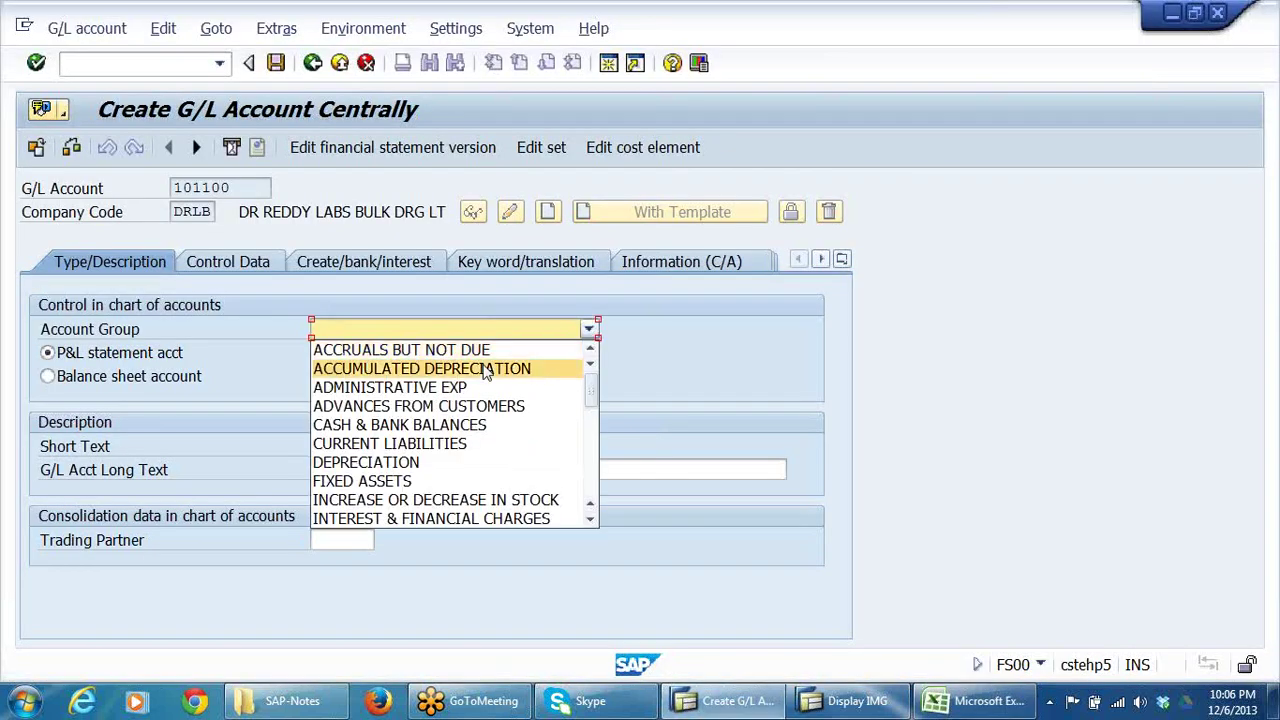
key(o)
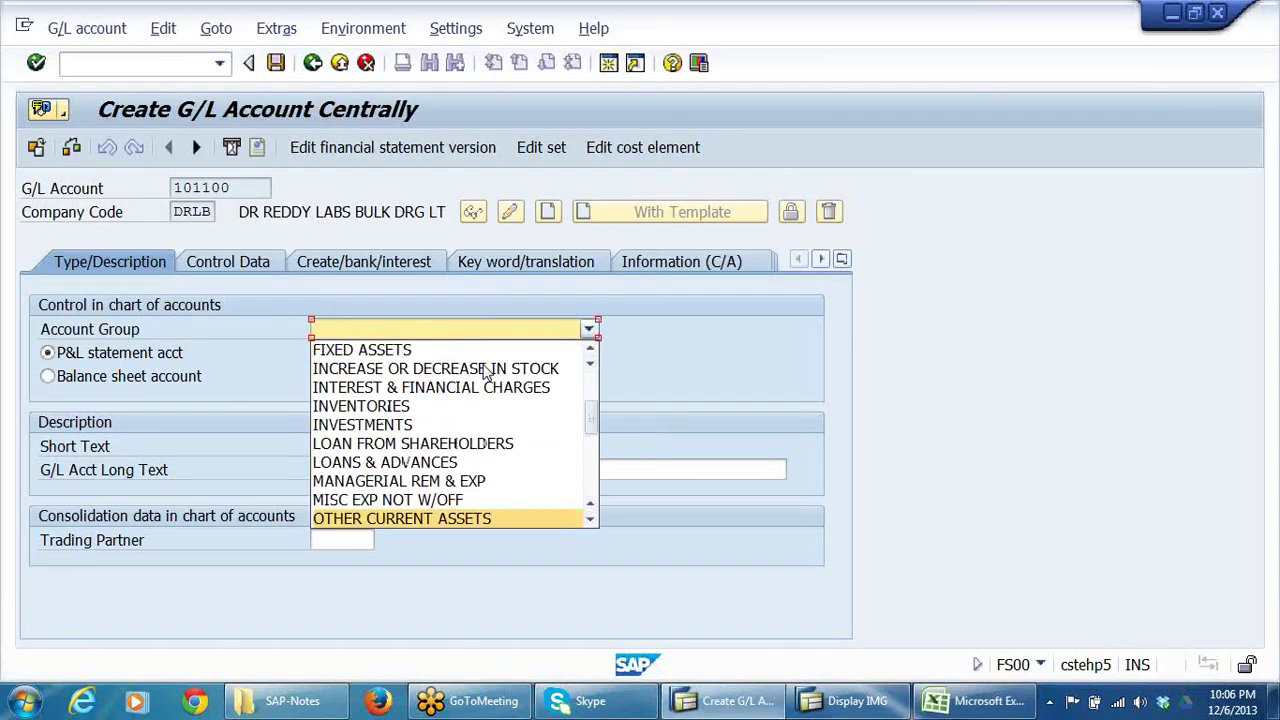
key(Down)
key(Down)
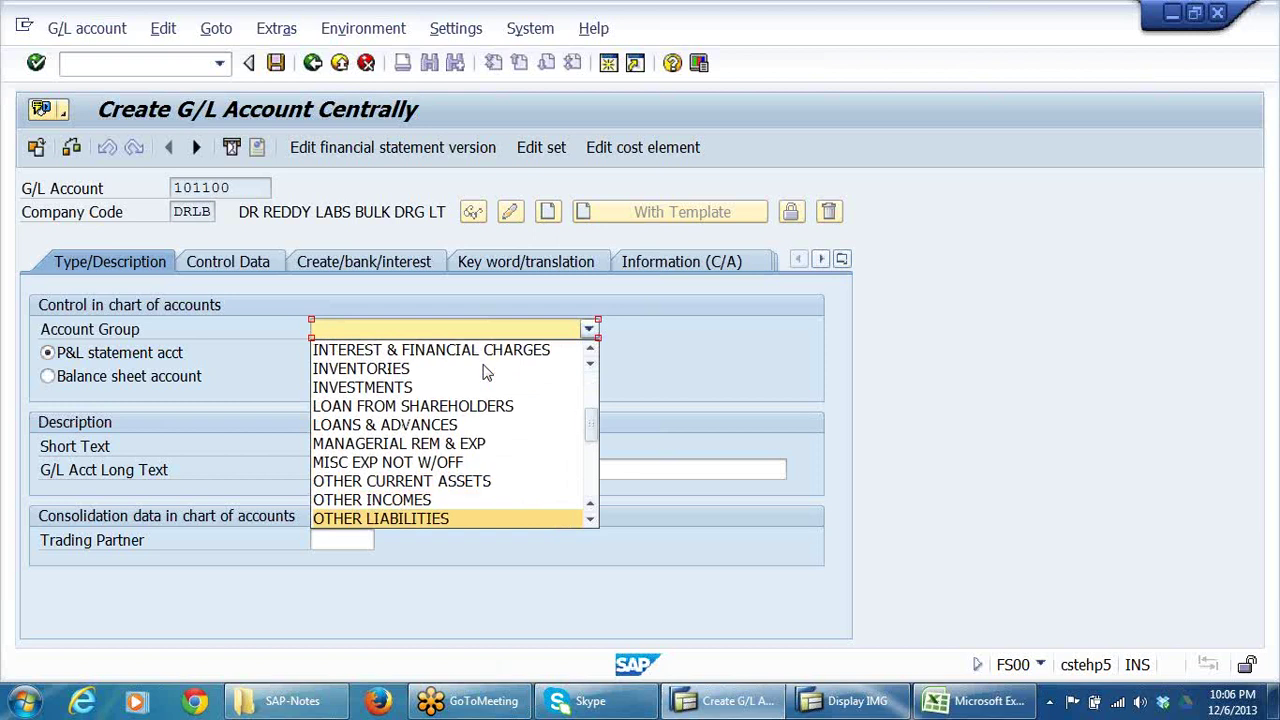
key(Return)
- Enter ZERO BALANCE CLG A/C as both the long text and the short text of the account
click(449, 469)
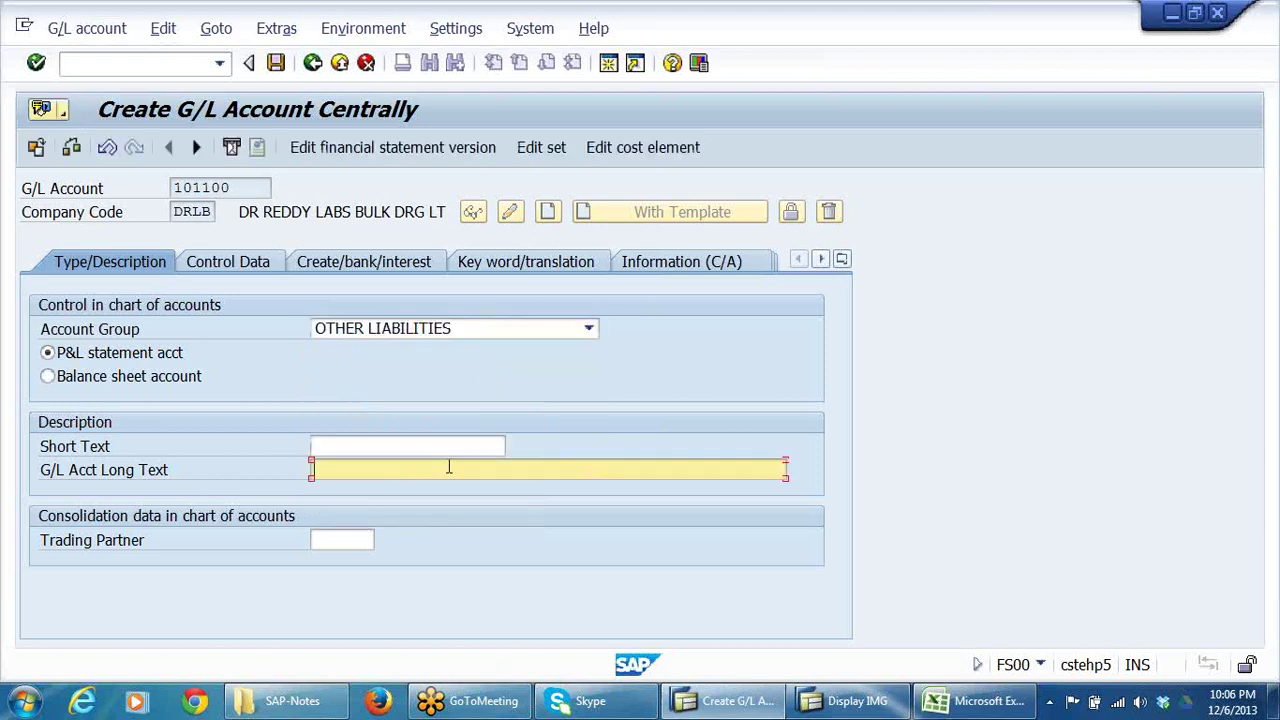
text(ZERO BALANCE CLG A/C)
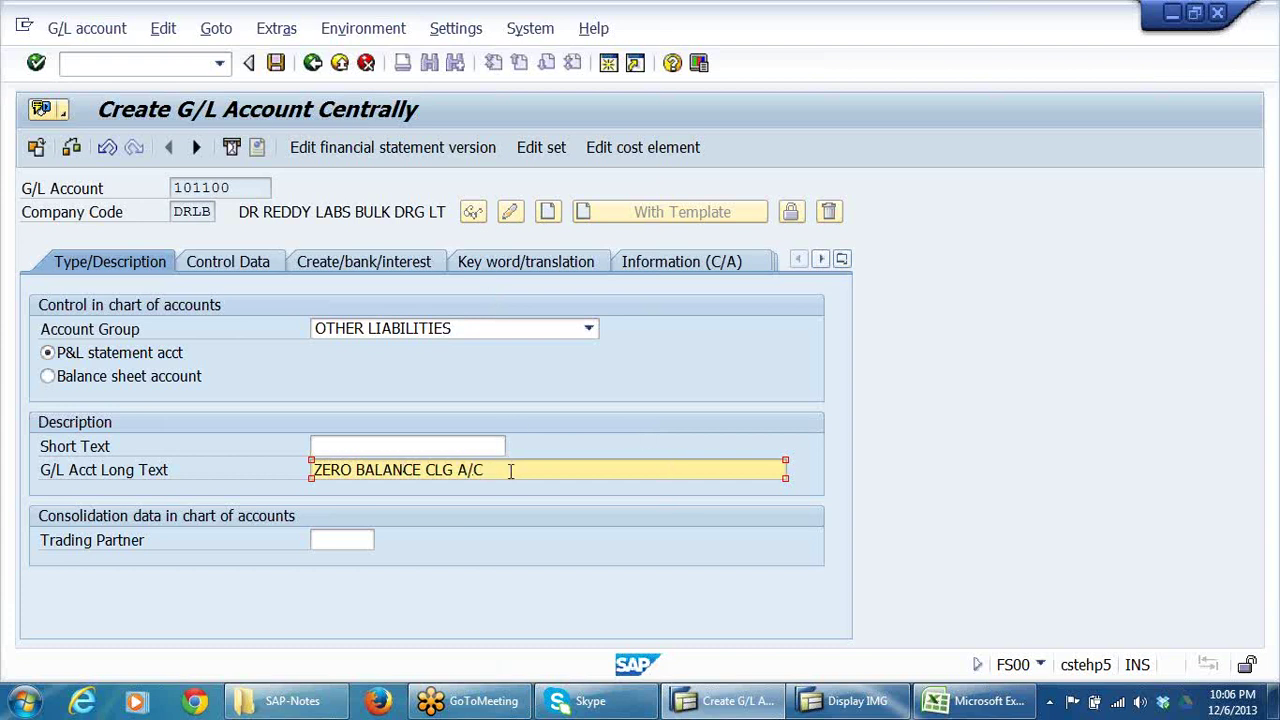
drag(512, 470, 24, 526)
key(ctrl+c)
click(414, 446)
key(ctrl+v)
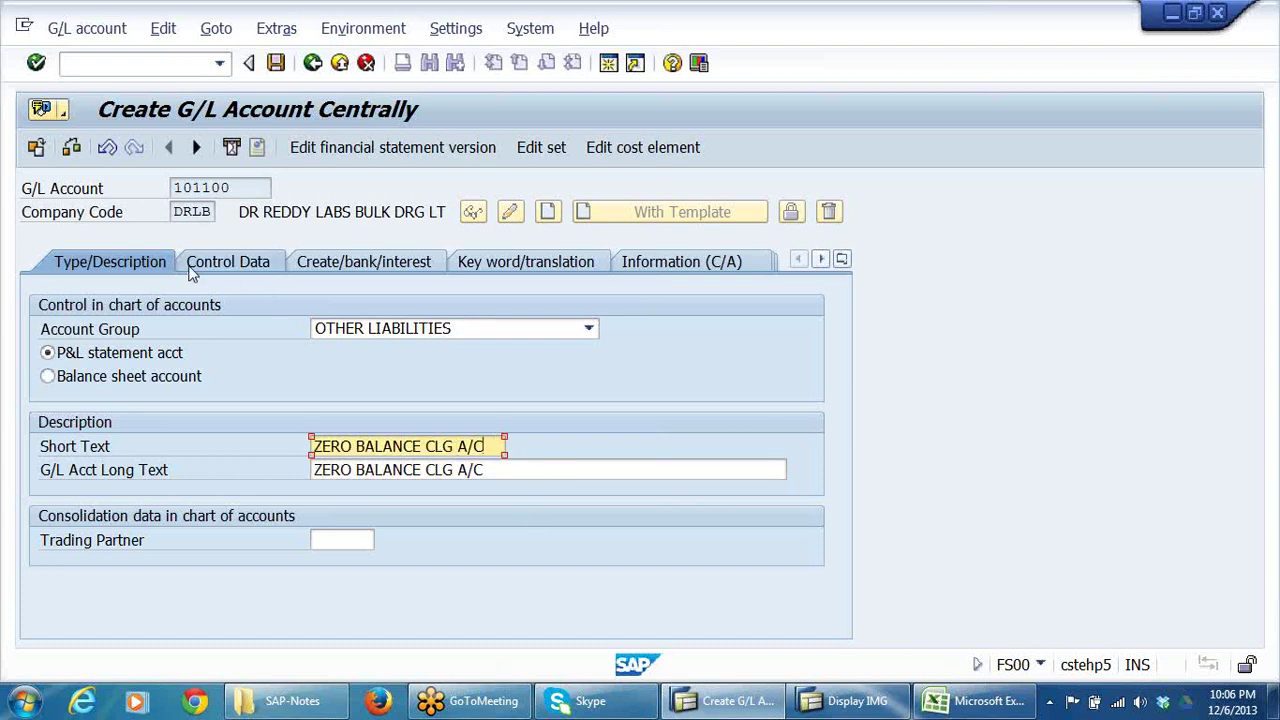
- In the account's control data, enable line item display and open item management, and set the sort key to 001
click(265, 260)
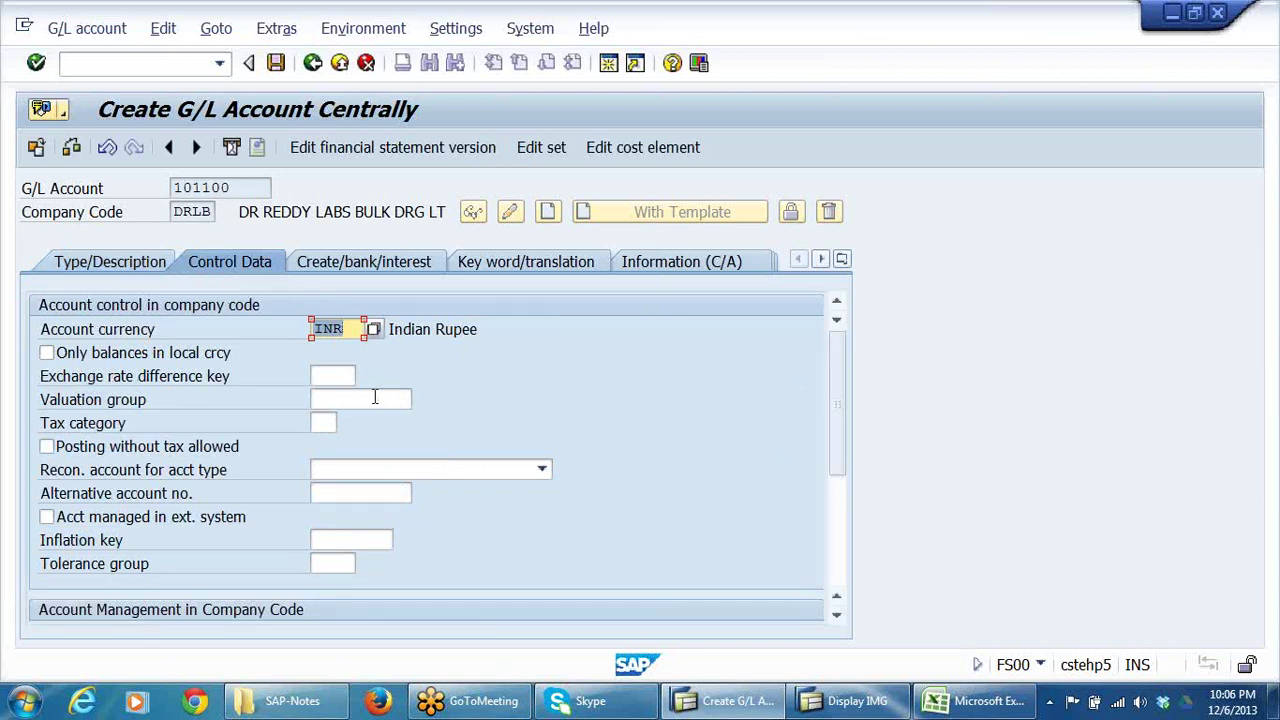
click(375, 397)
scroll(406, 410, down, 3)
click(110, 430)
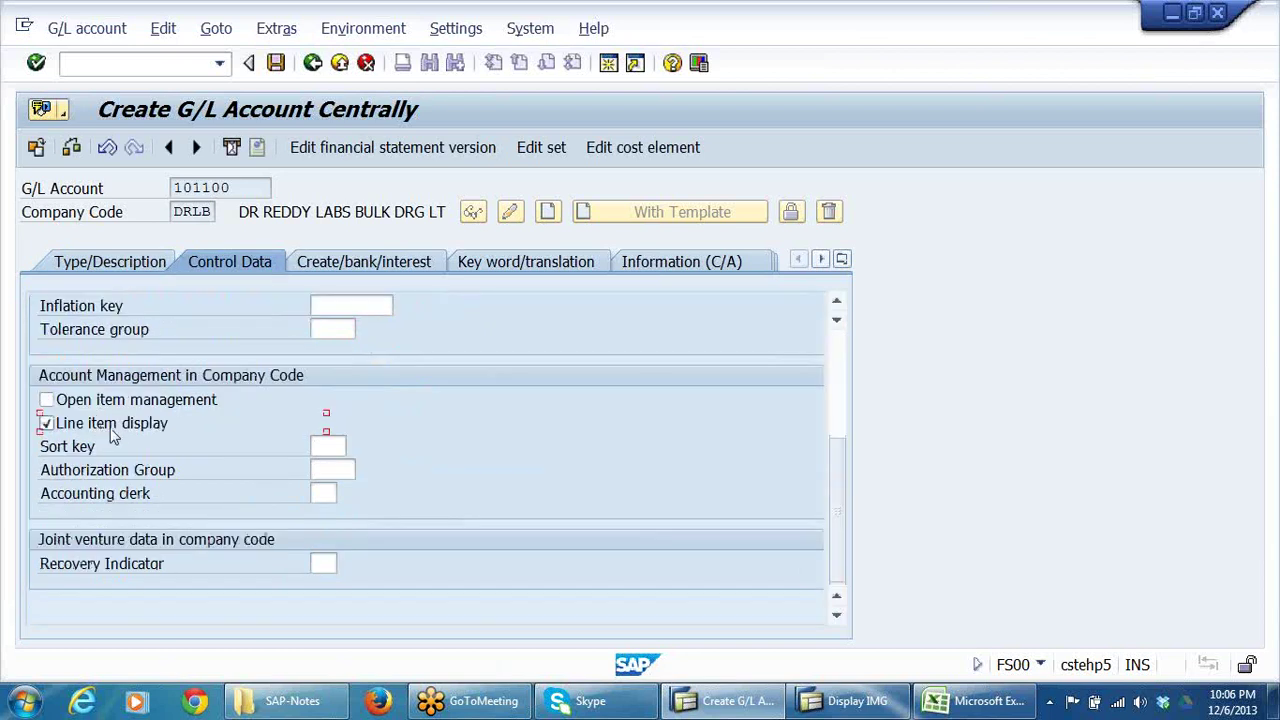
click(140, 402)
click(330, 446)
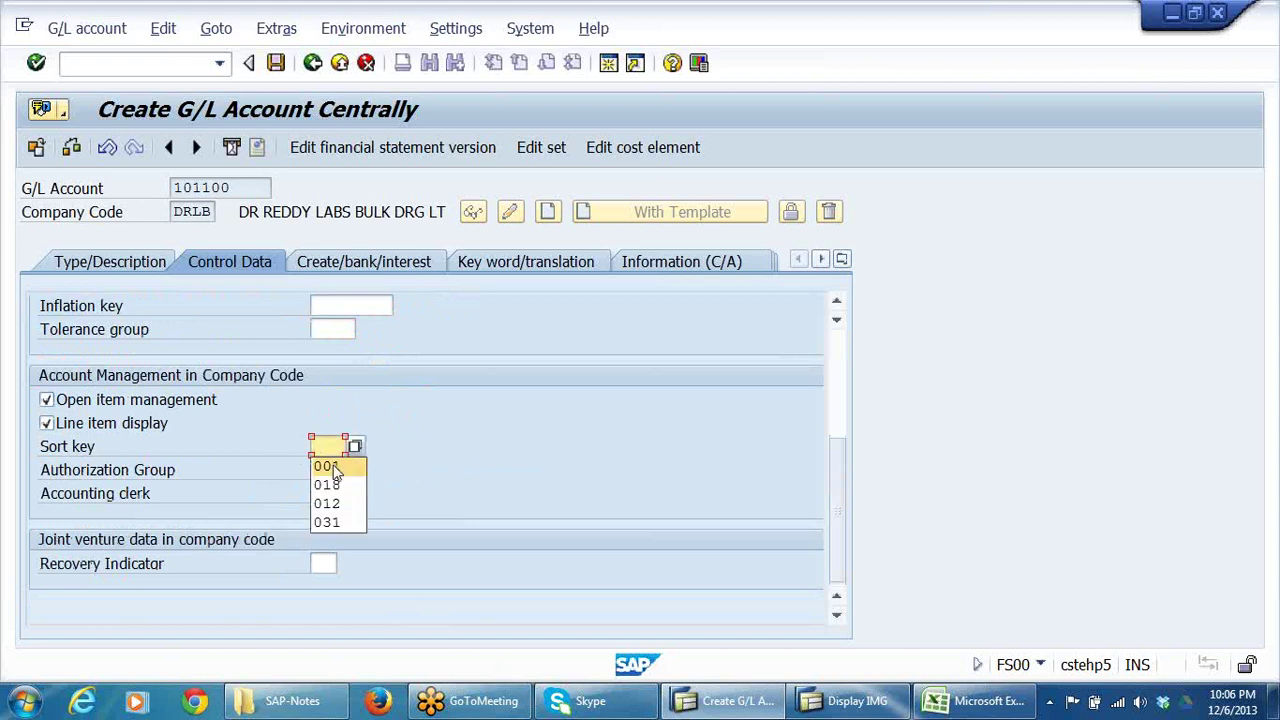
click(333, 467)
- Set the account's field status group to G001 and try to save the account
click(414, 264)
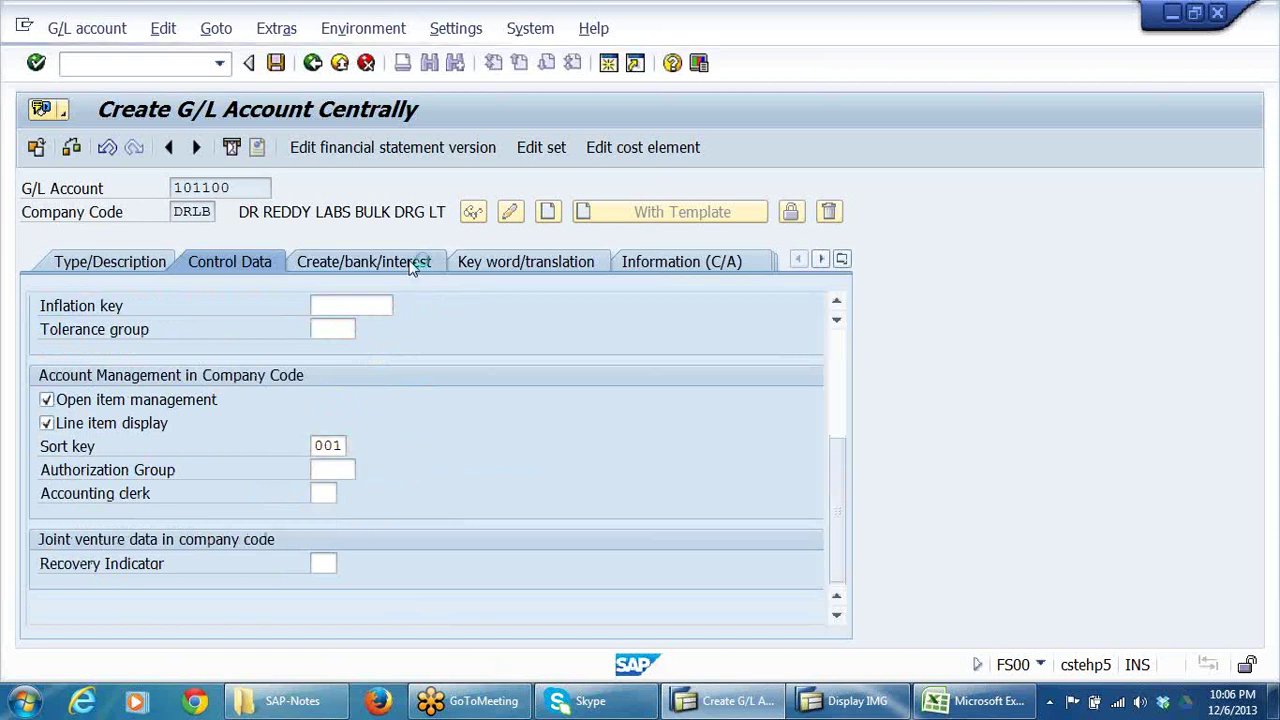
click(348, 328)
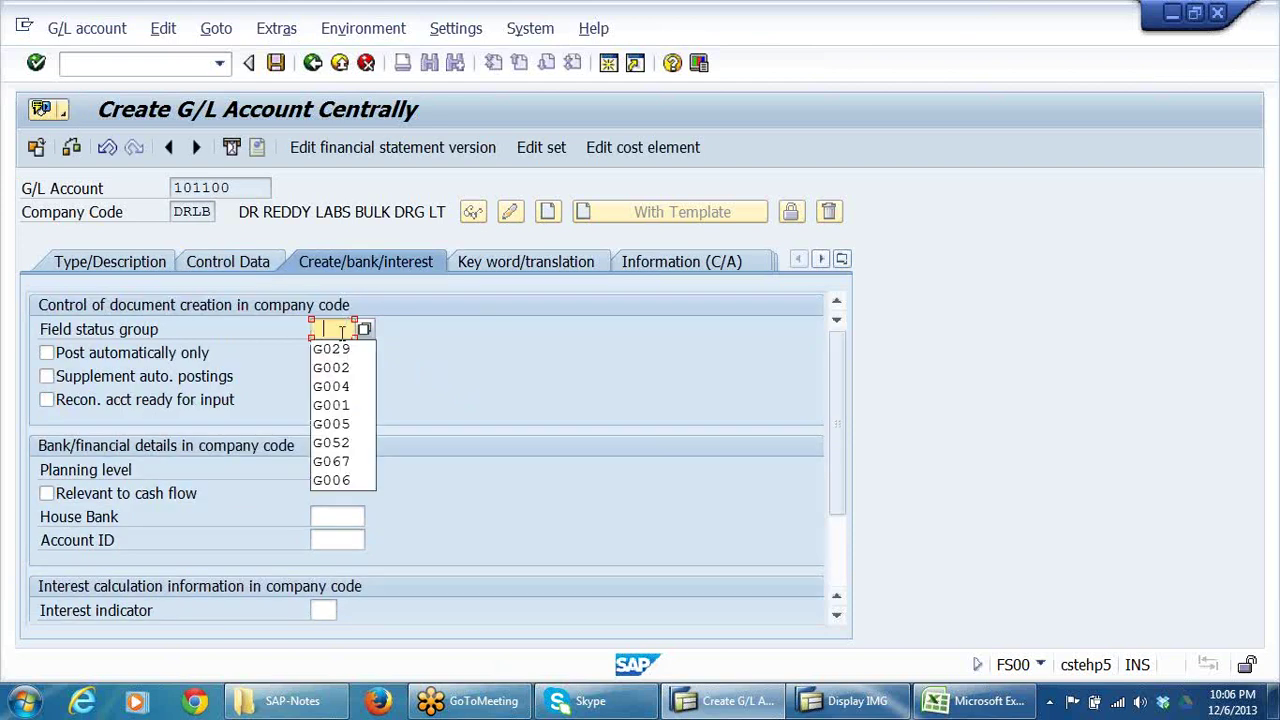
click(334, 405)
click(277, 63)
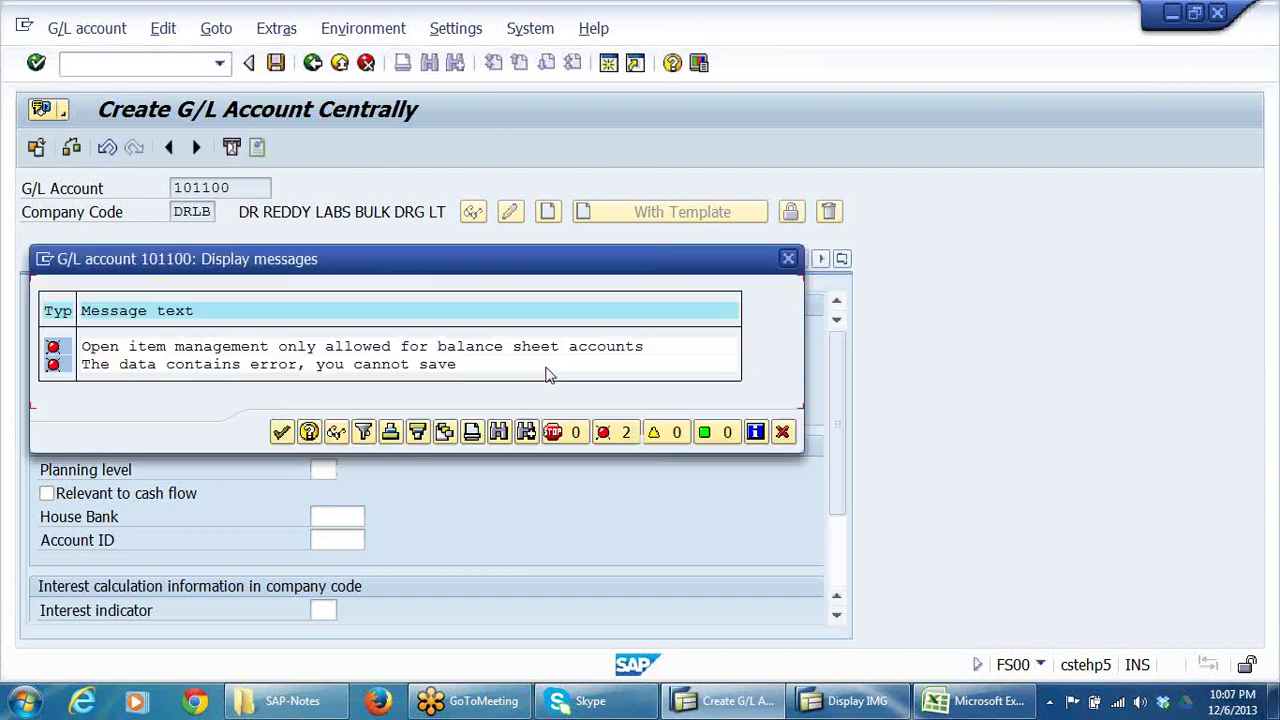
click(782, 432)
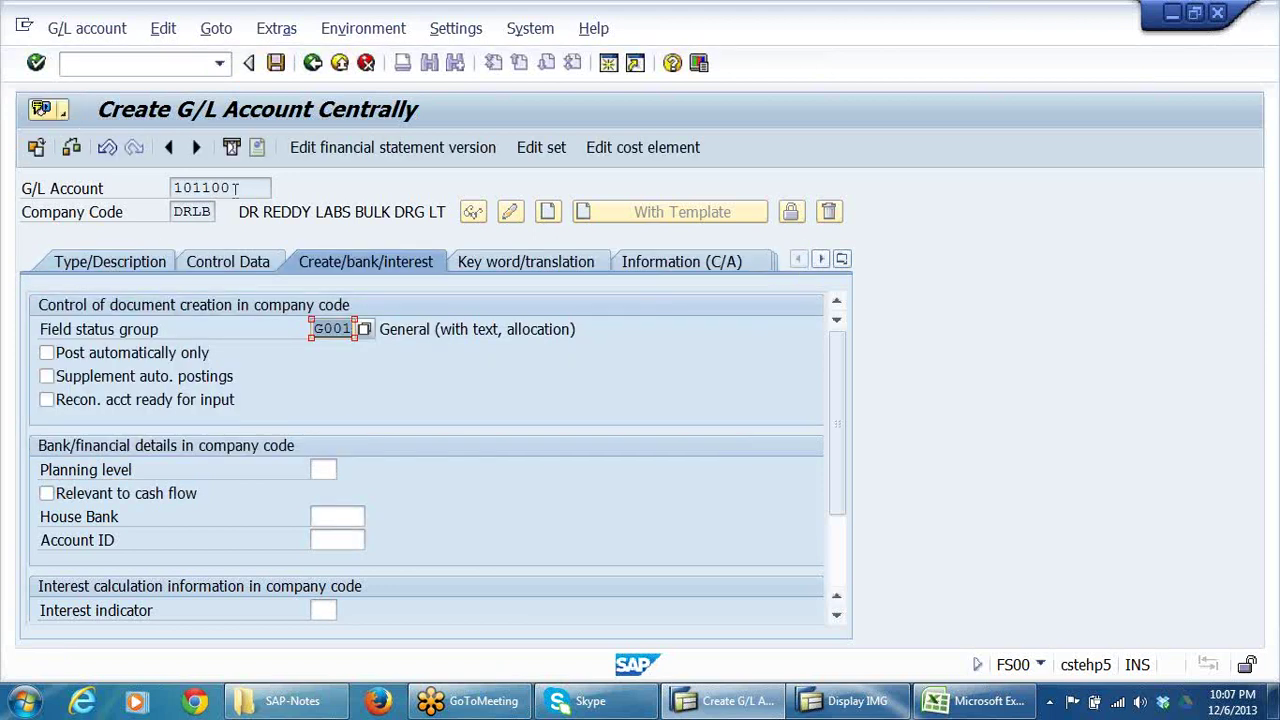
- Enable only balances in local currency in the control data and try to save the account again
click(255, 262)
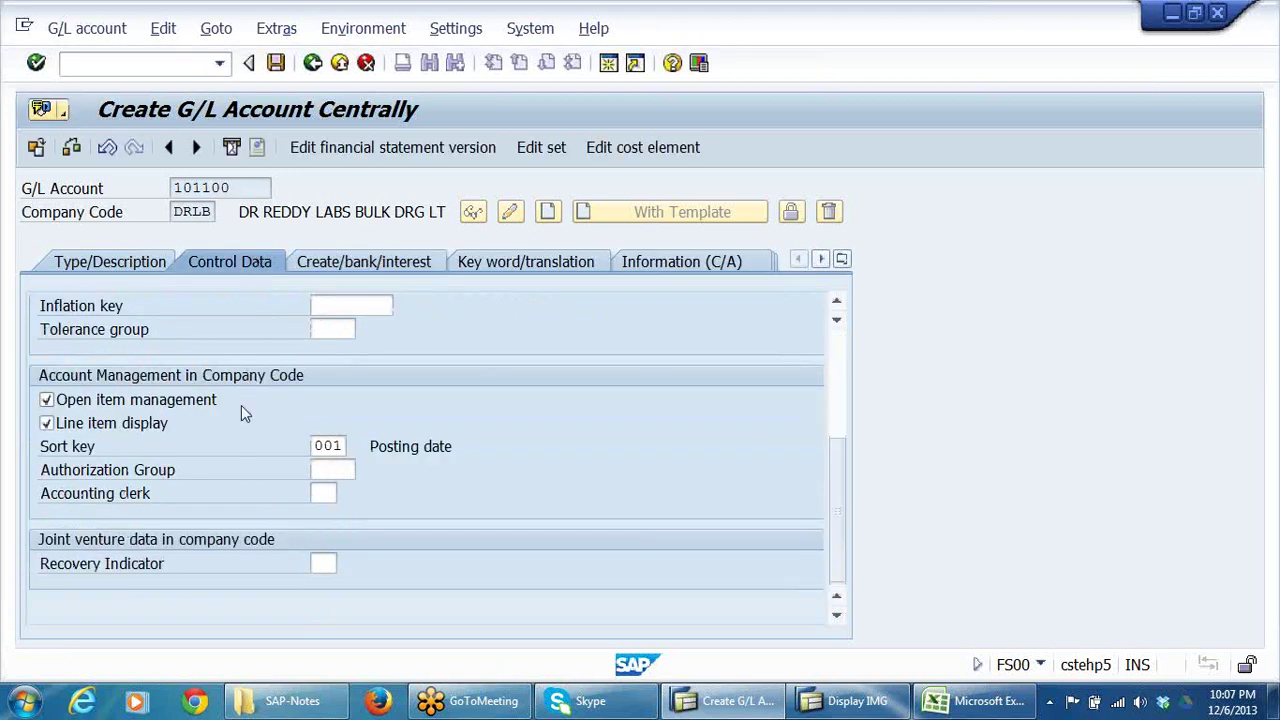
scroll(241, 405, up, 3)
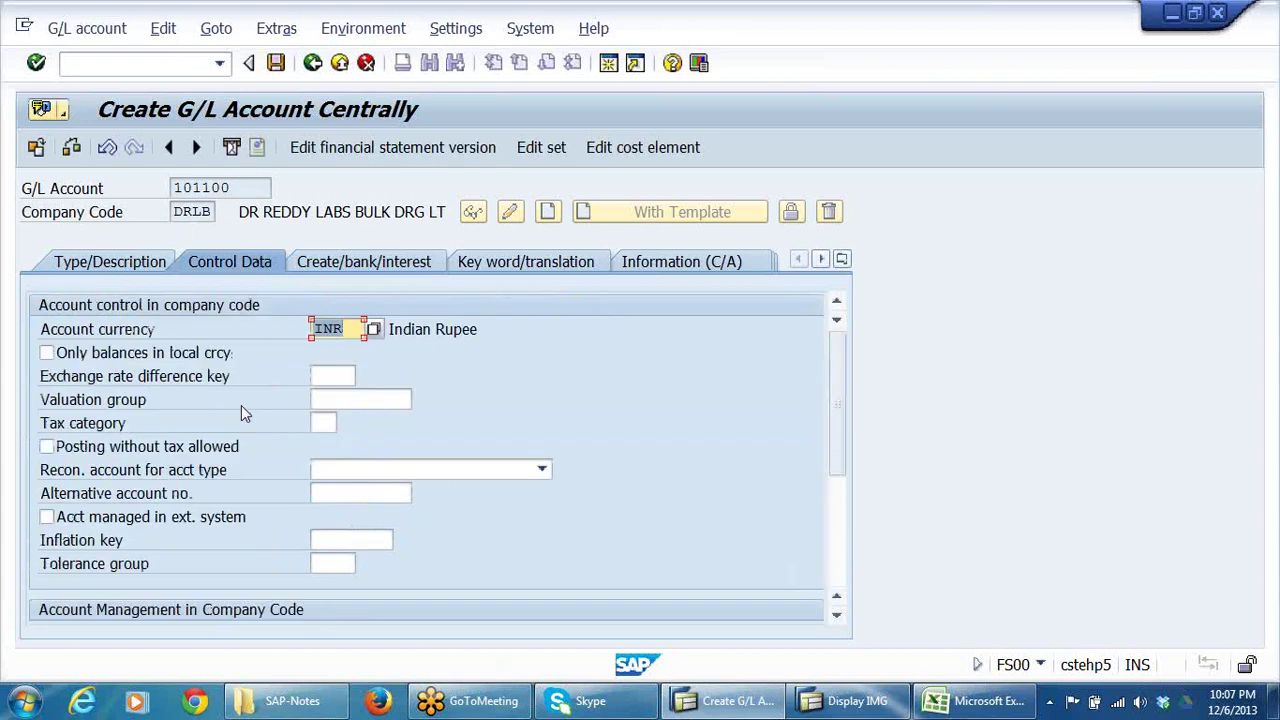
click(198, 355)
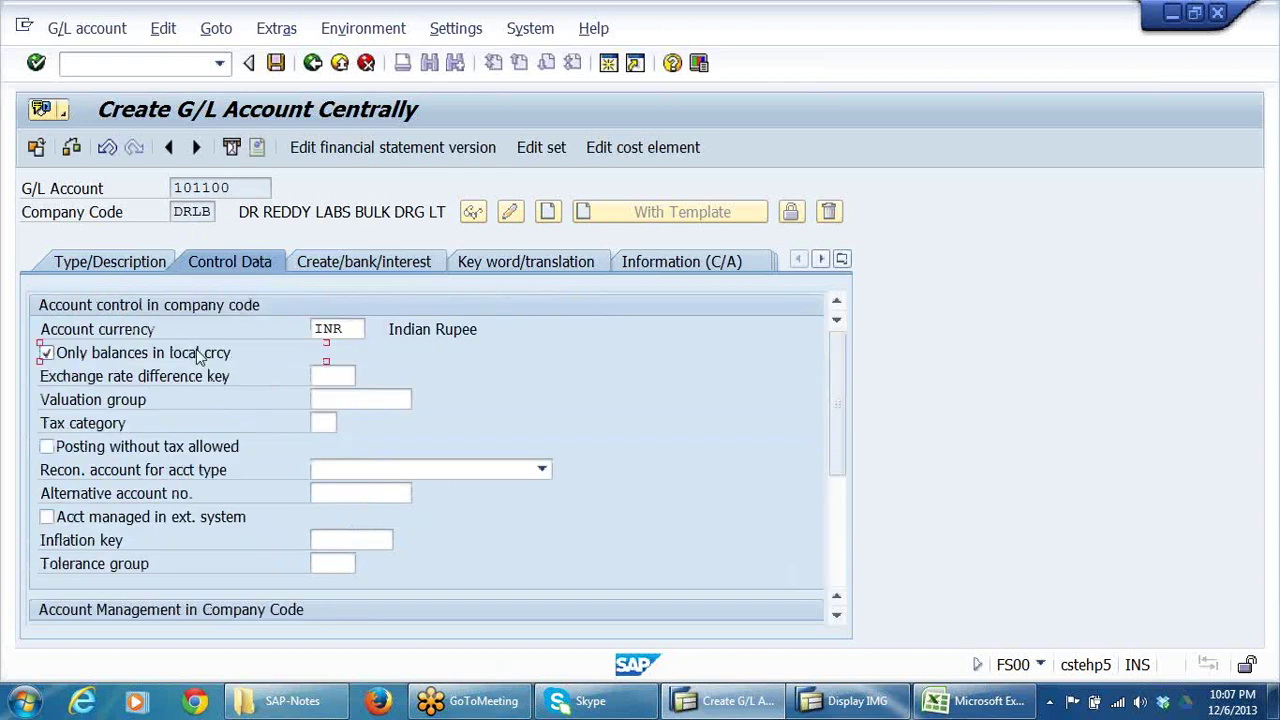
click(276, 63)
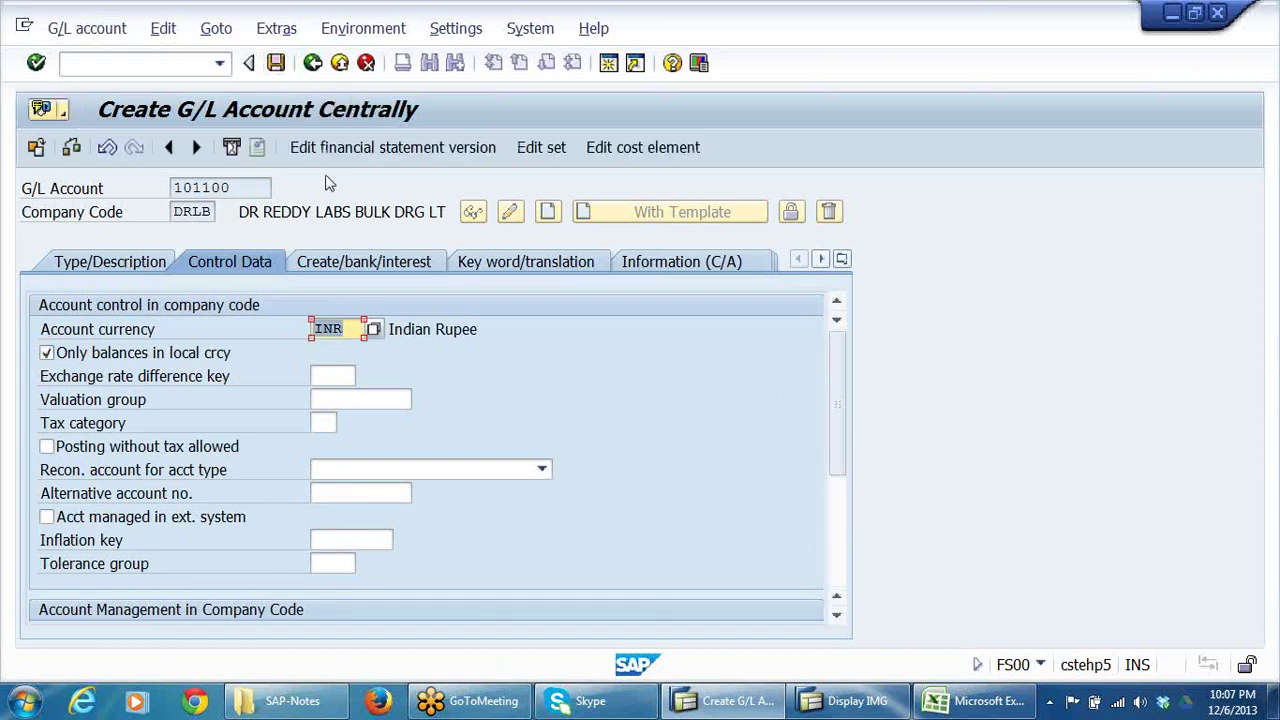
click(276, 63)
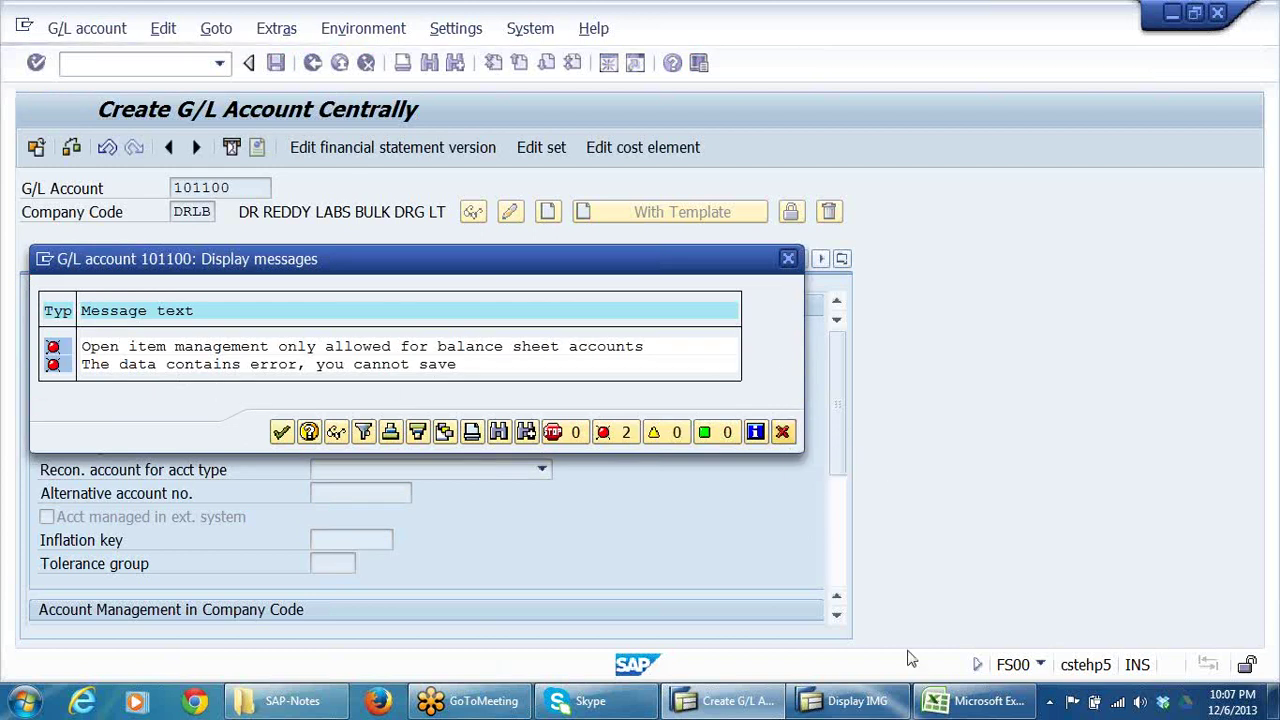
click(783, 432)
click(990, 702)
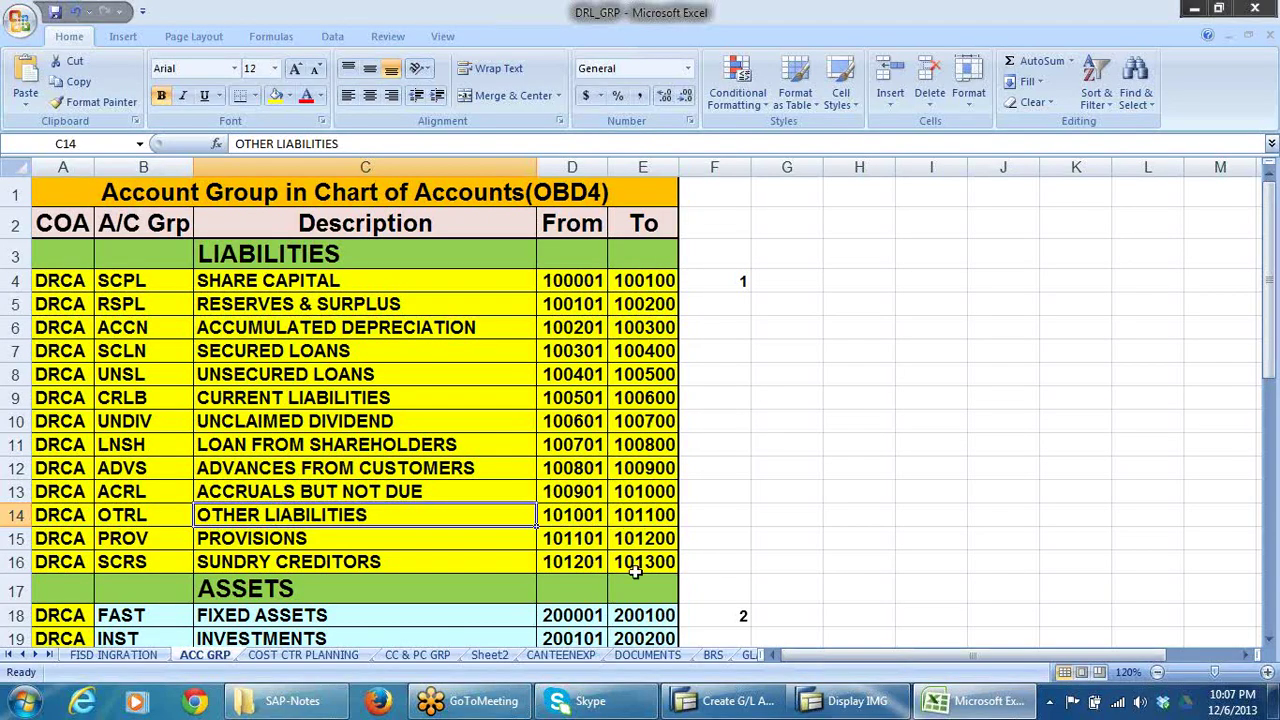
click(853, 703)
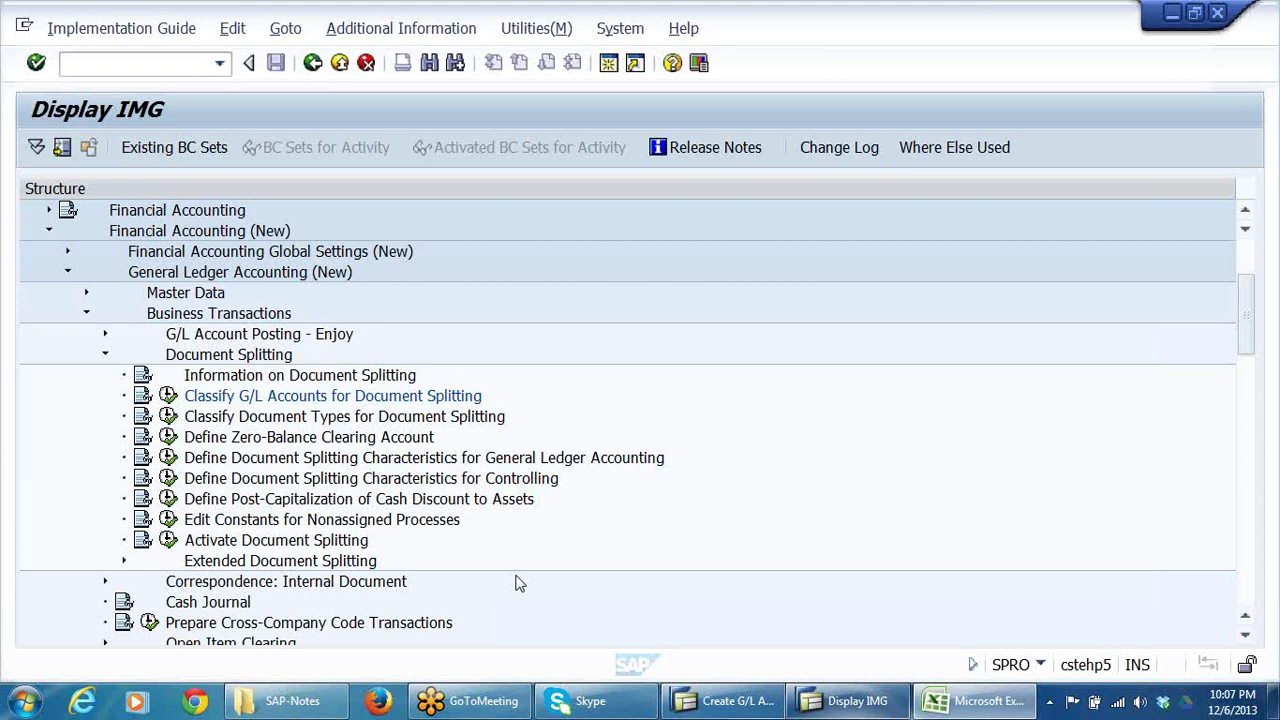
click(716, 705)
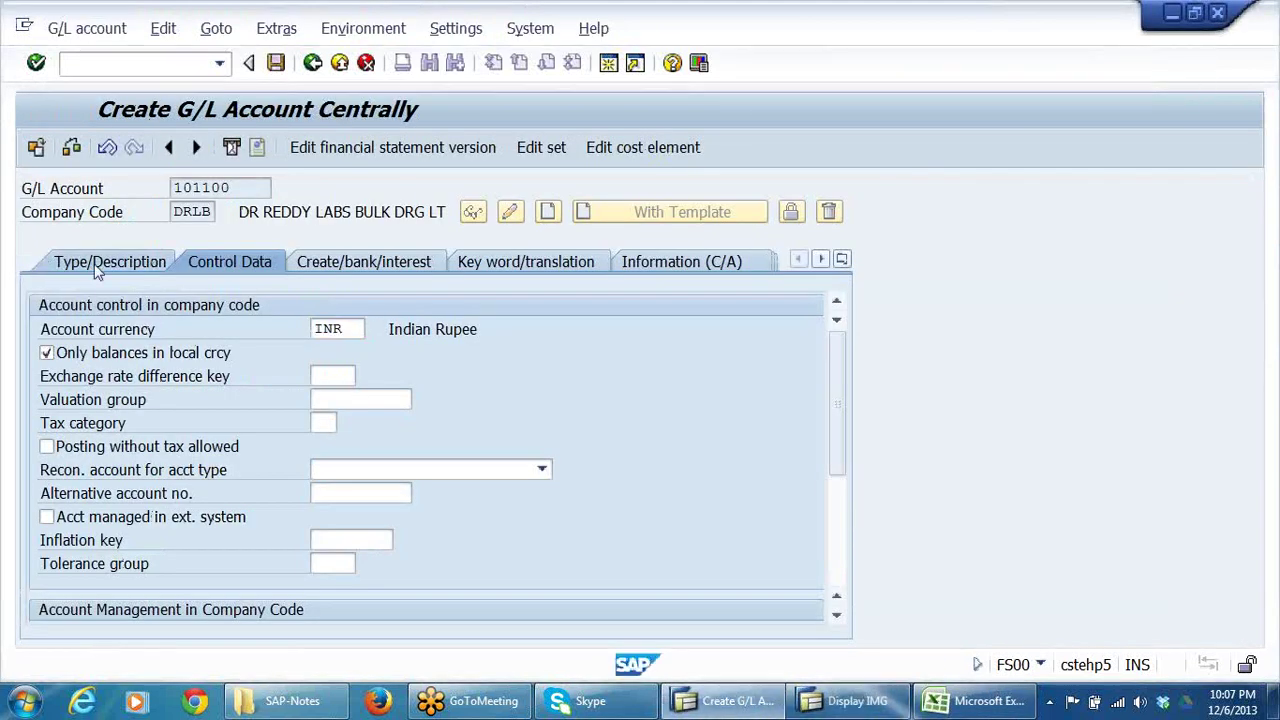
- Change the account type of 101100 to balance sheet account and save the account
click(98, 267)
click(62, 377)
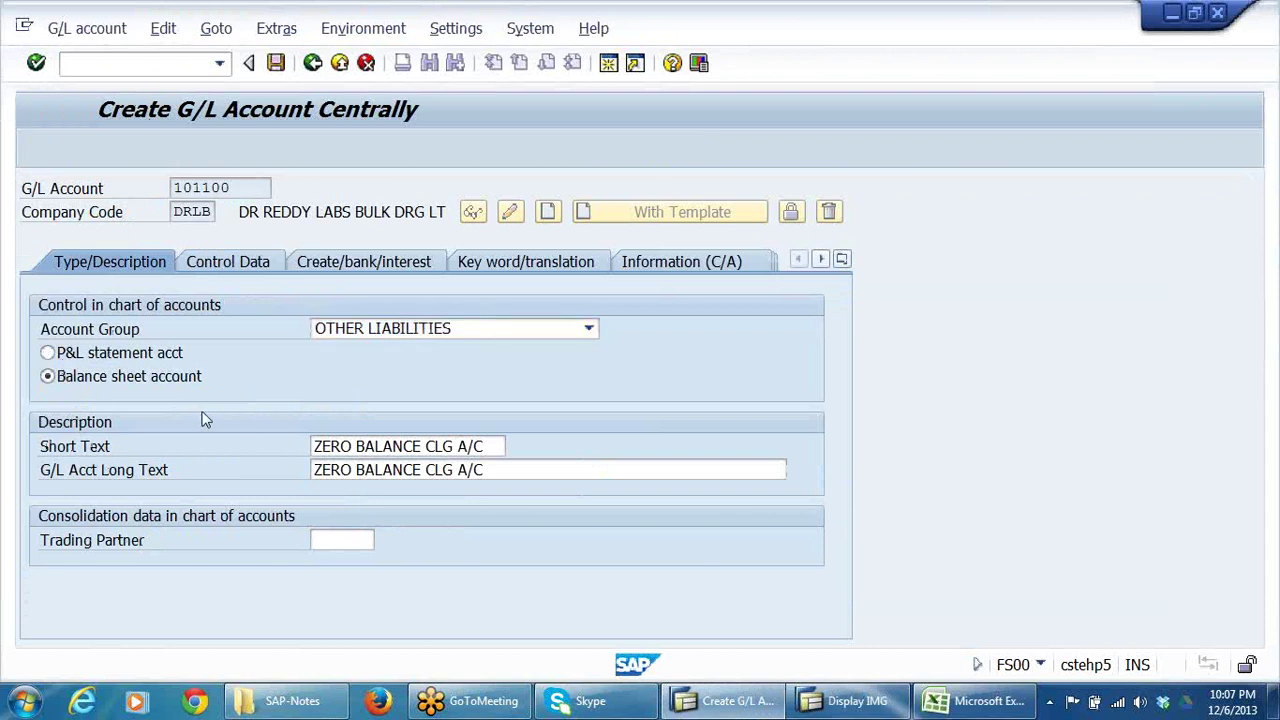
click(413, 263)
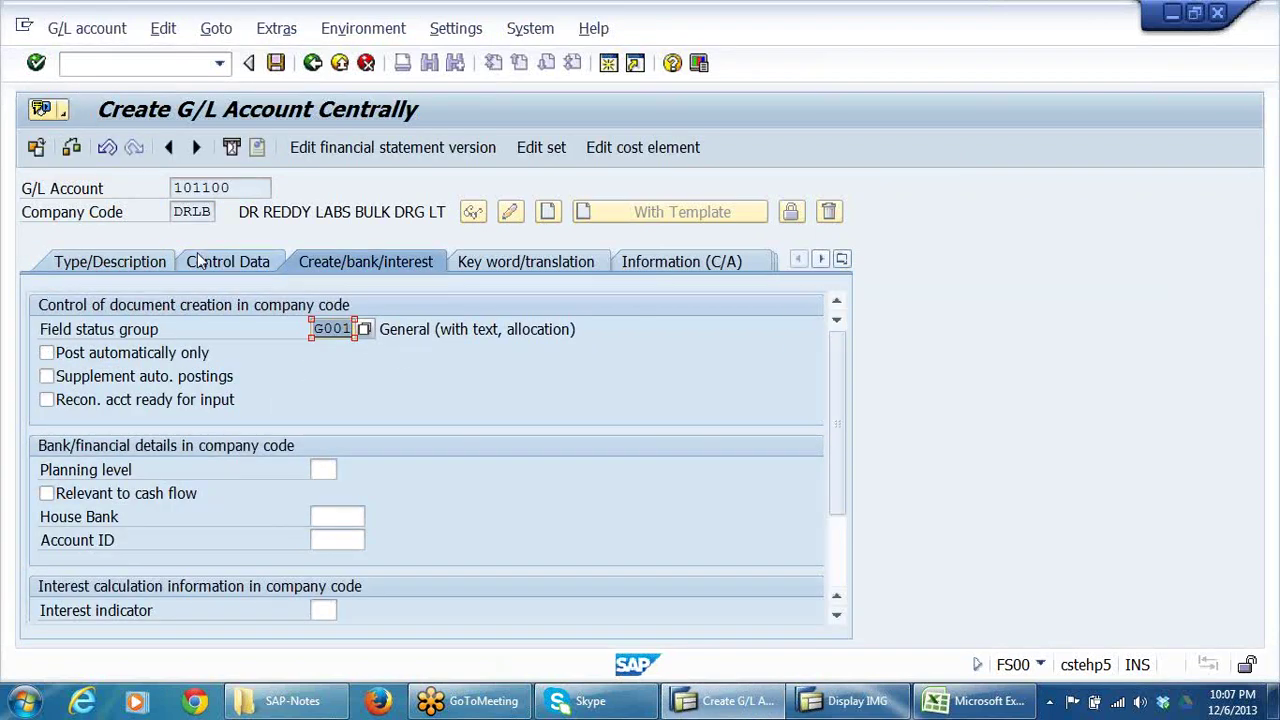
click(277, 63)
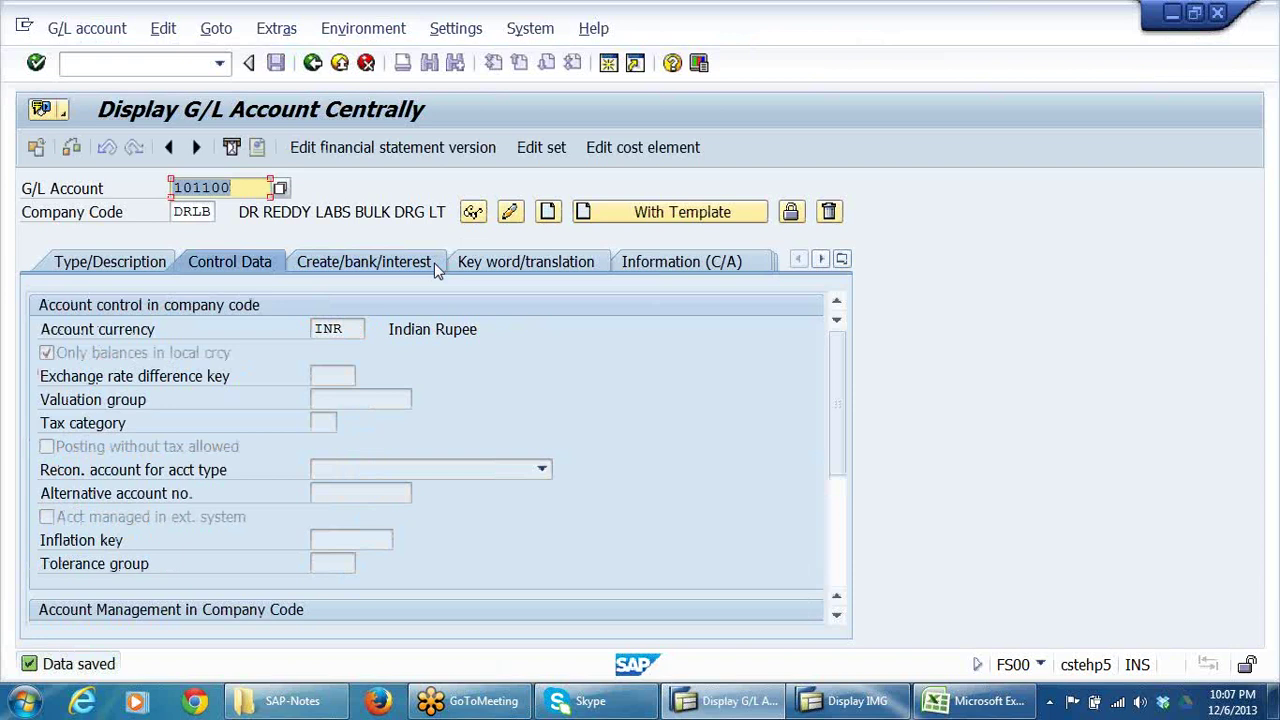
- Leave the account display and start transaction FS00 again
click(313, 63)
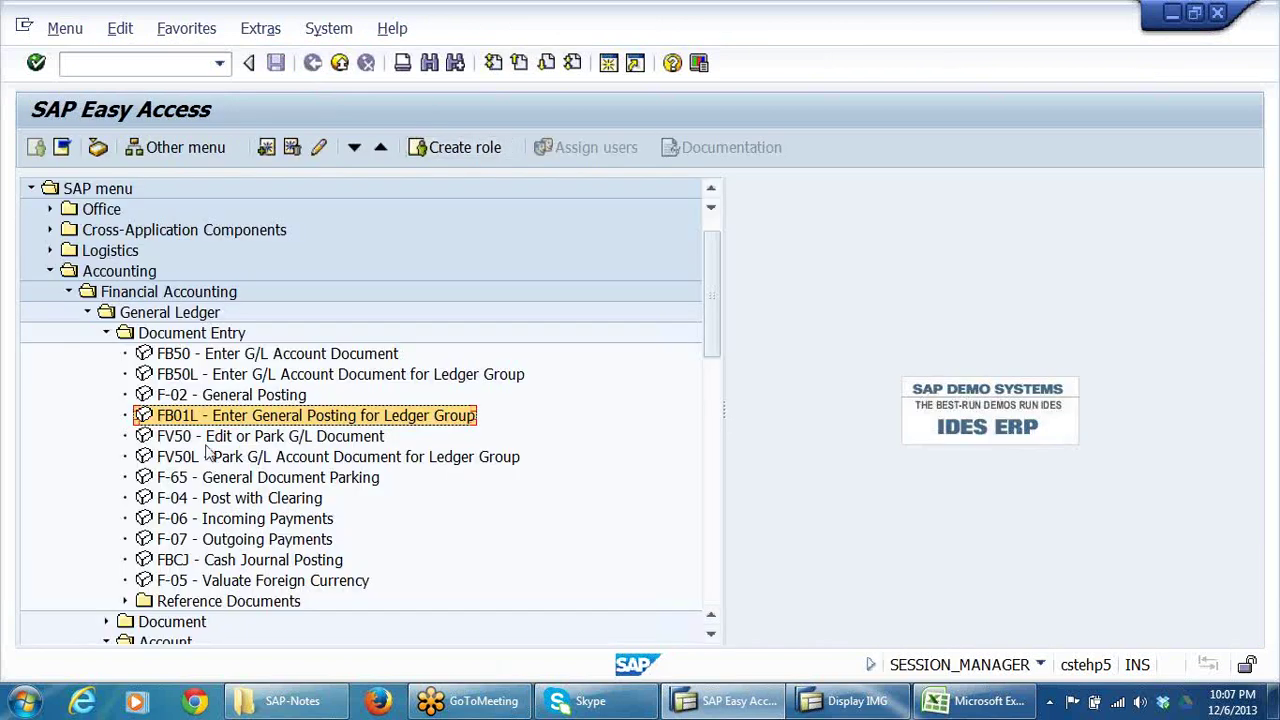
click(219, 63)
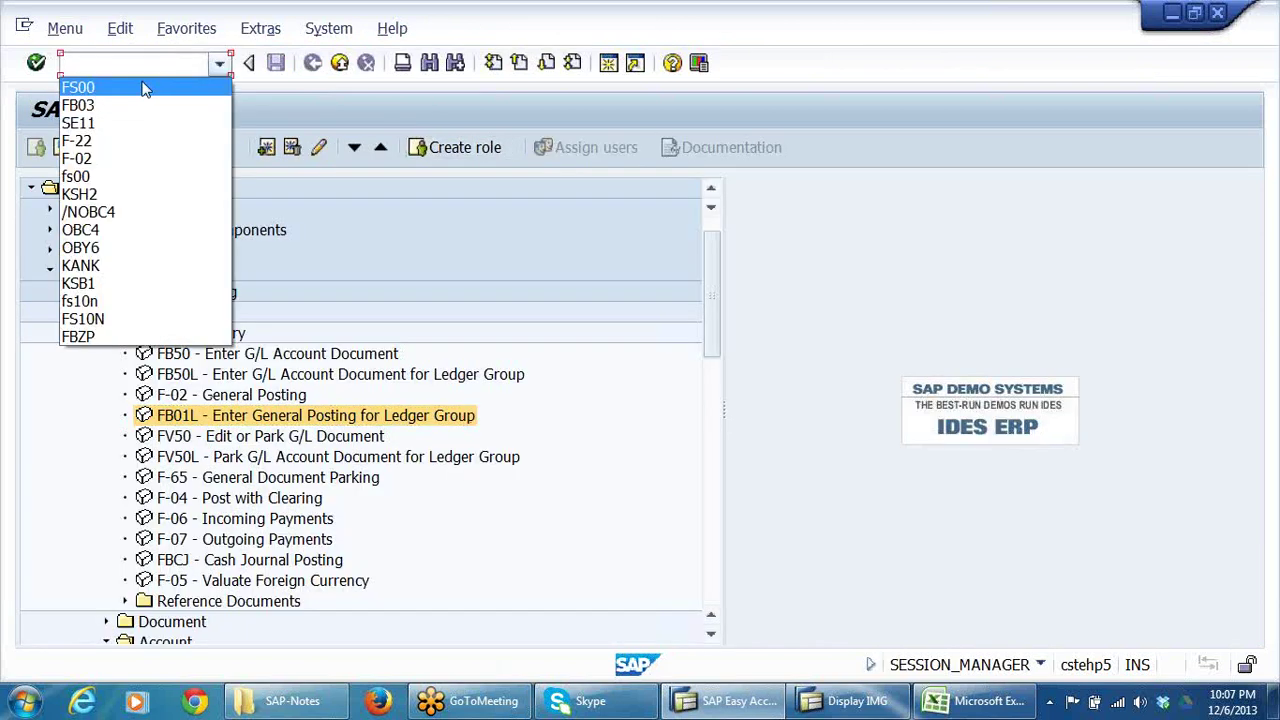
click(143, 86)
key(Return)
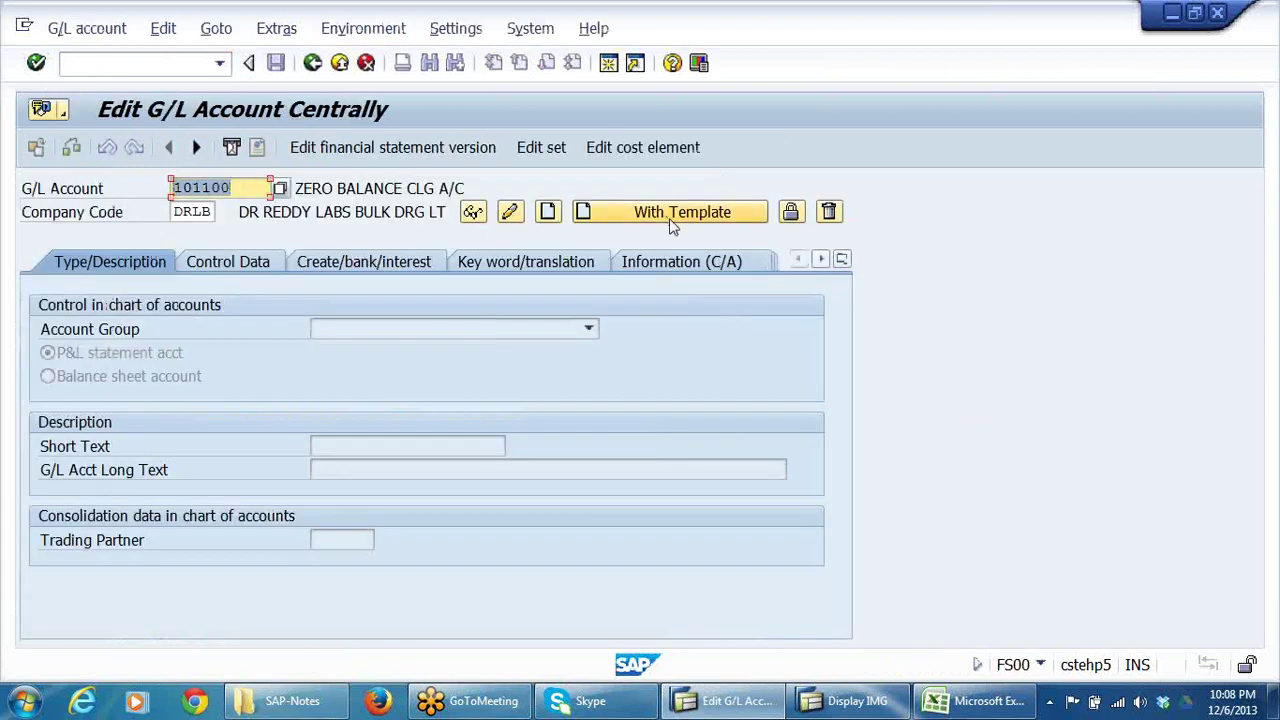
- Switch to the implementation guide session and execute Define Zero-Balance Clearing Account under Document Splitting
click(792, 700)
click(195, 439)
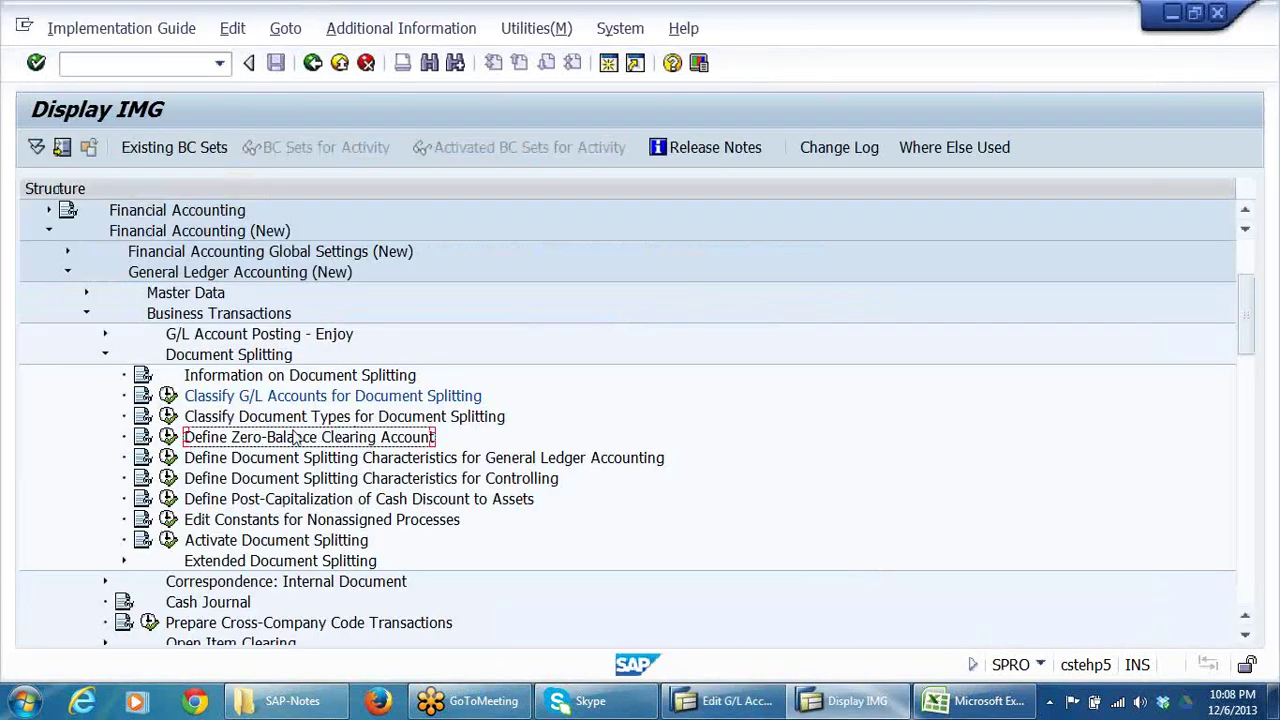
click(168, 437)
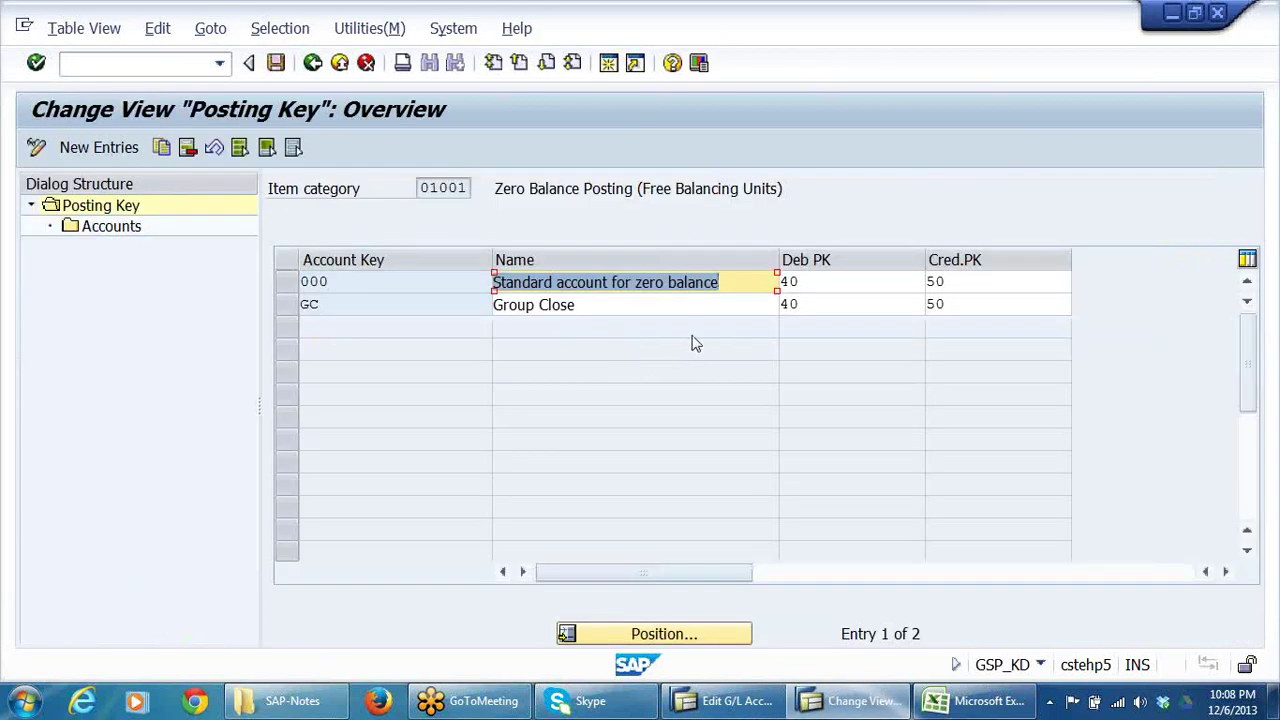
- Open the accounts of account key 000, Standard account for zero balance, for chart of accounts DRCA
click(637, 282)
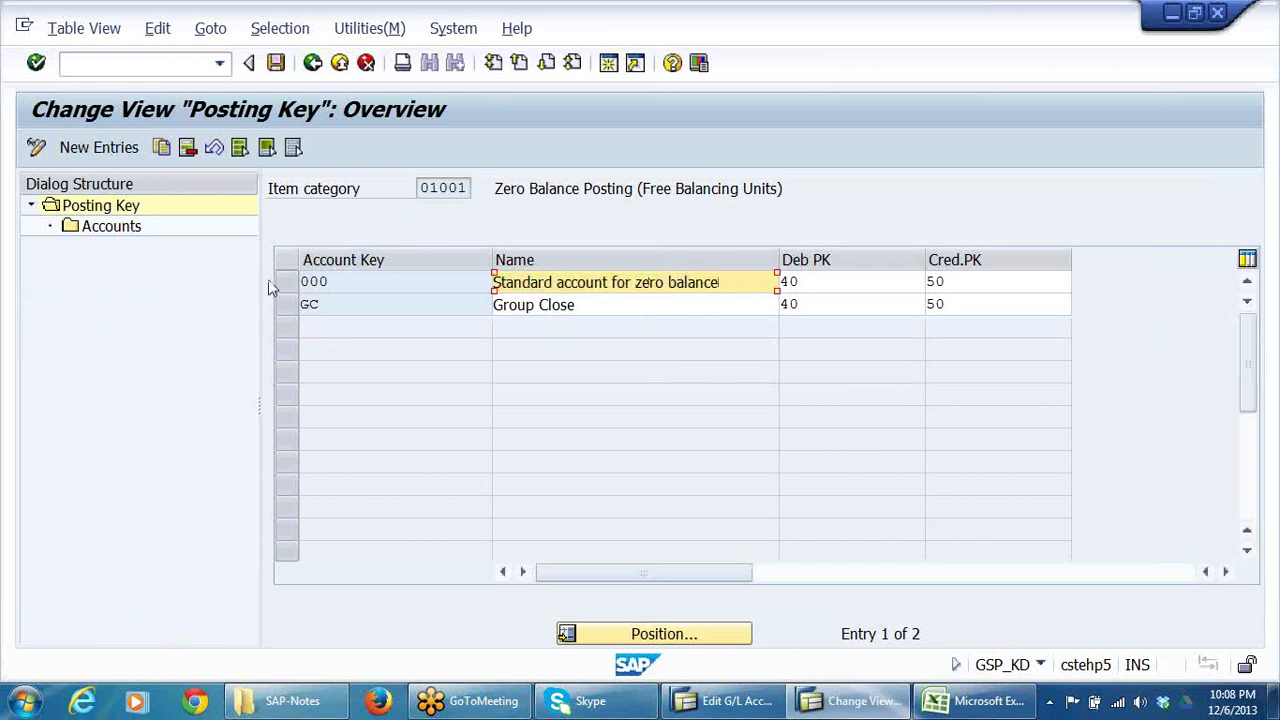
click(293, 283)
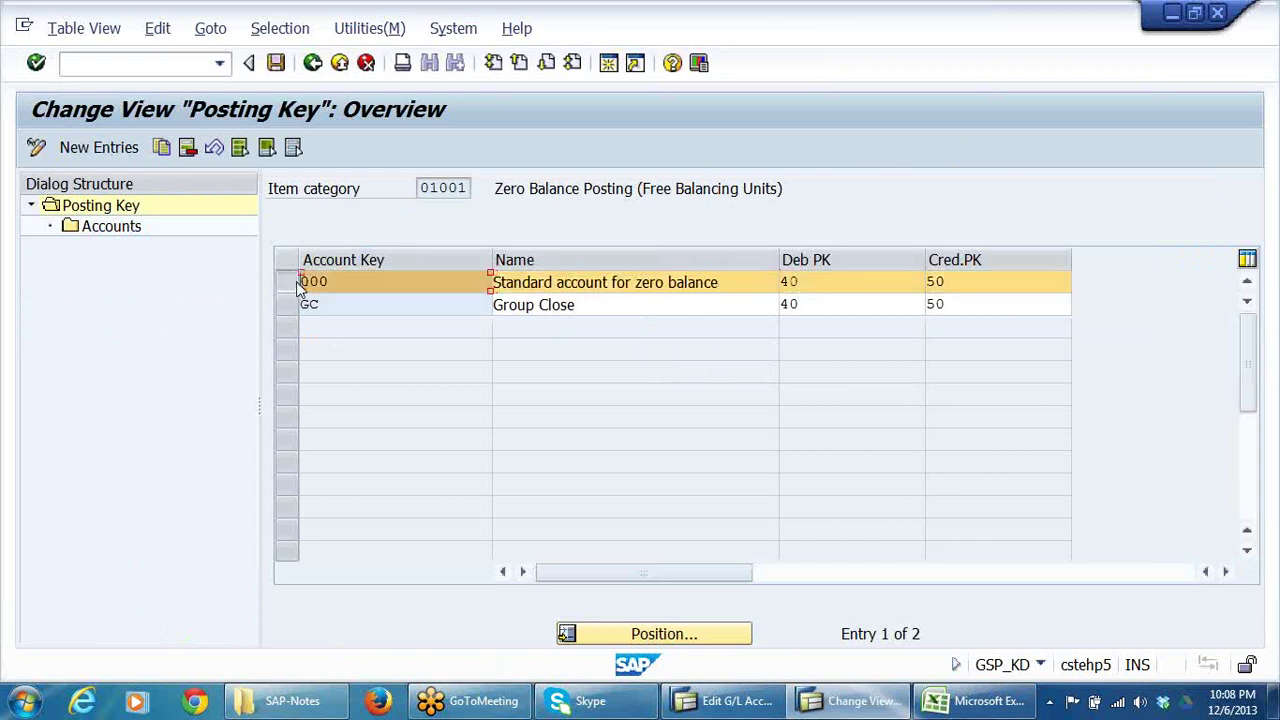
click(102, 227)
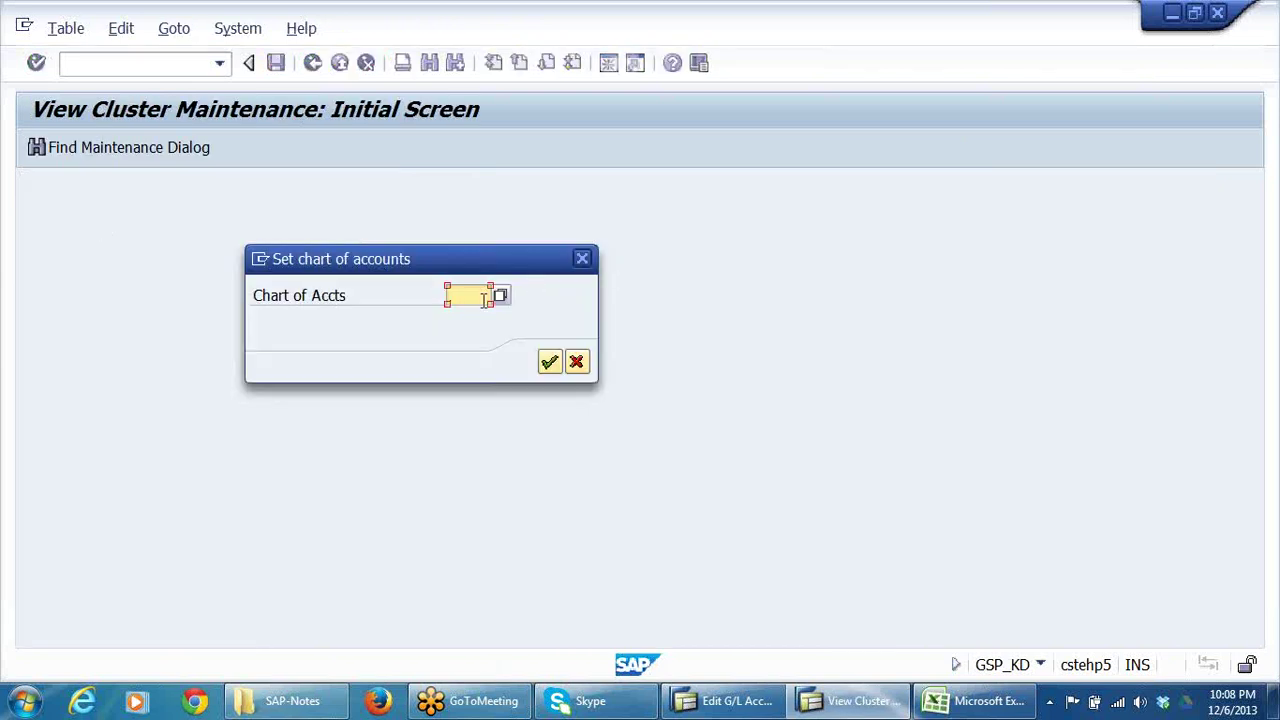
text(D)
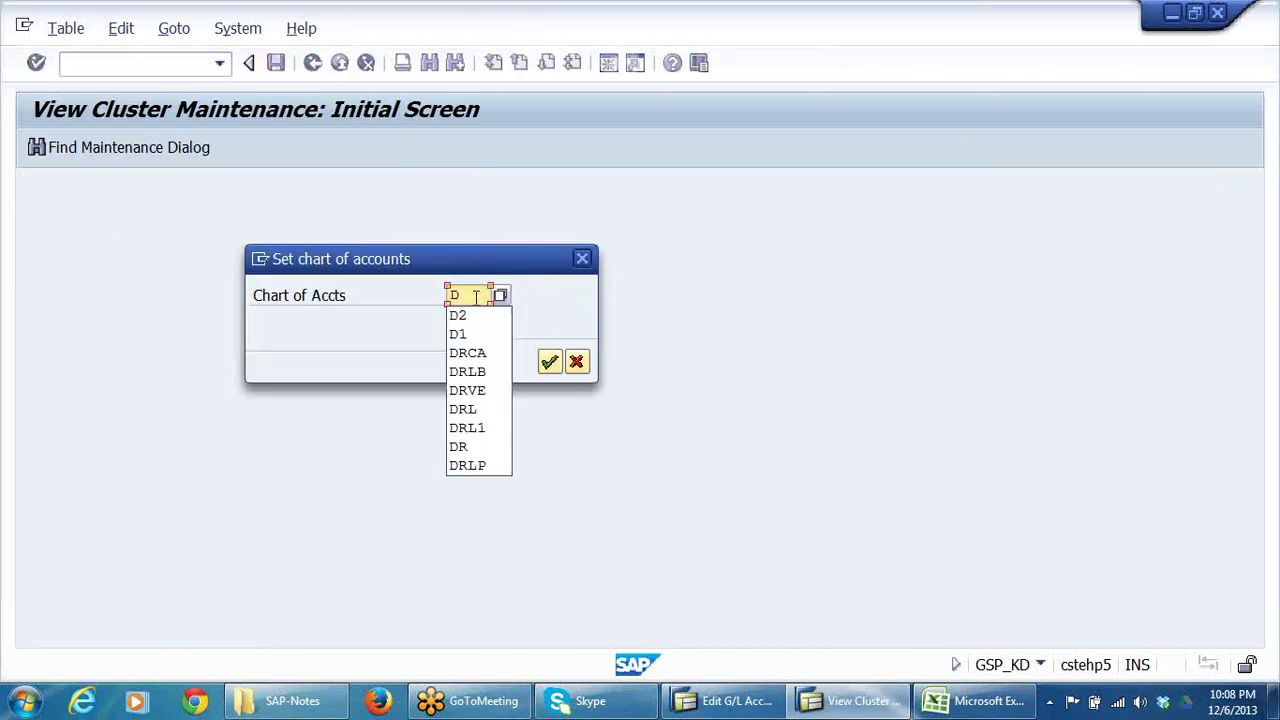
click(489, 355)
click(549, 361)
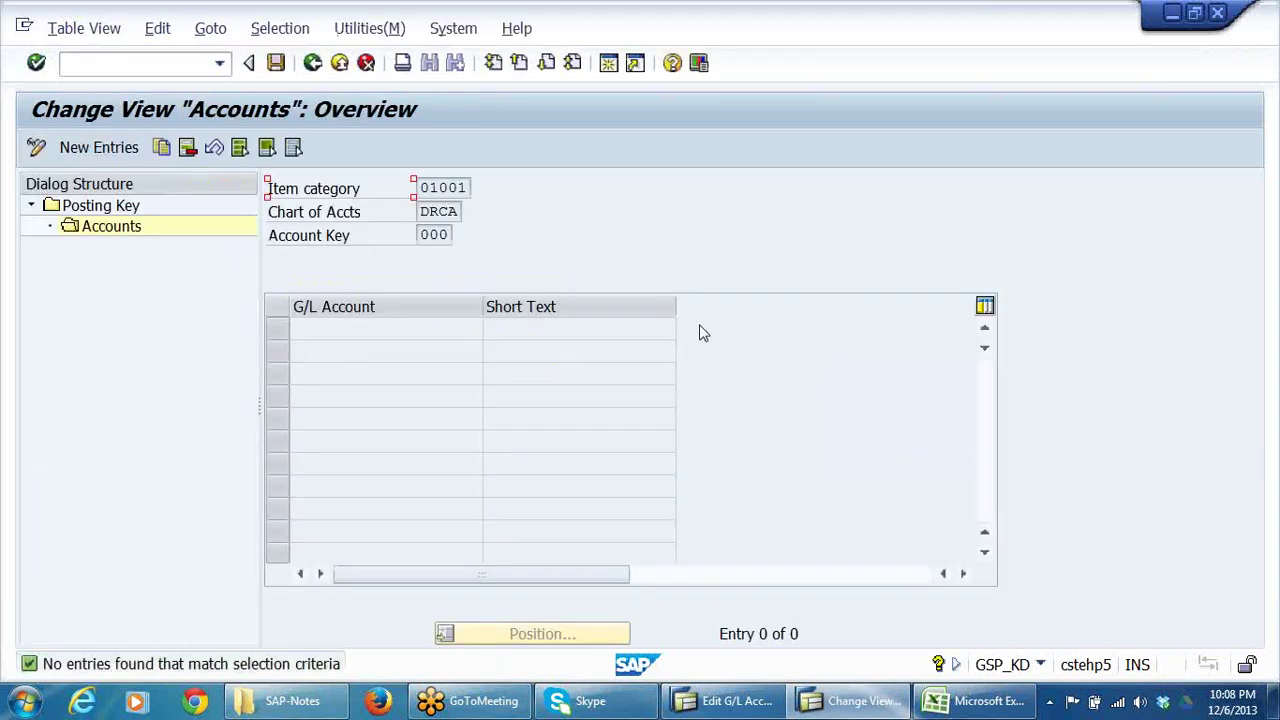
- Add G/L account 101100 as a new entry for account key 000 and save it to the customizing request
click(87, 150)
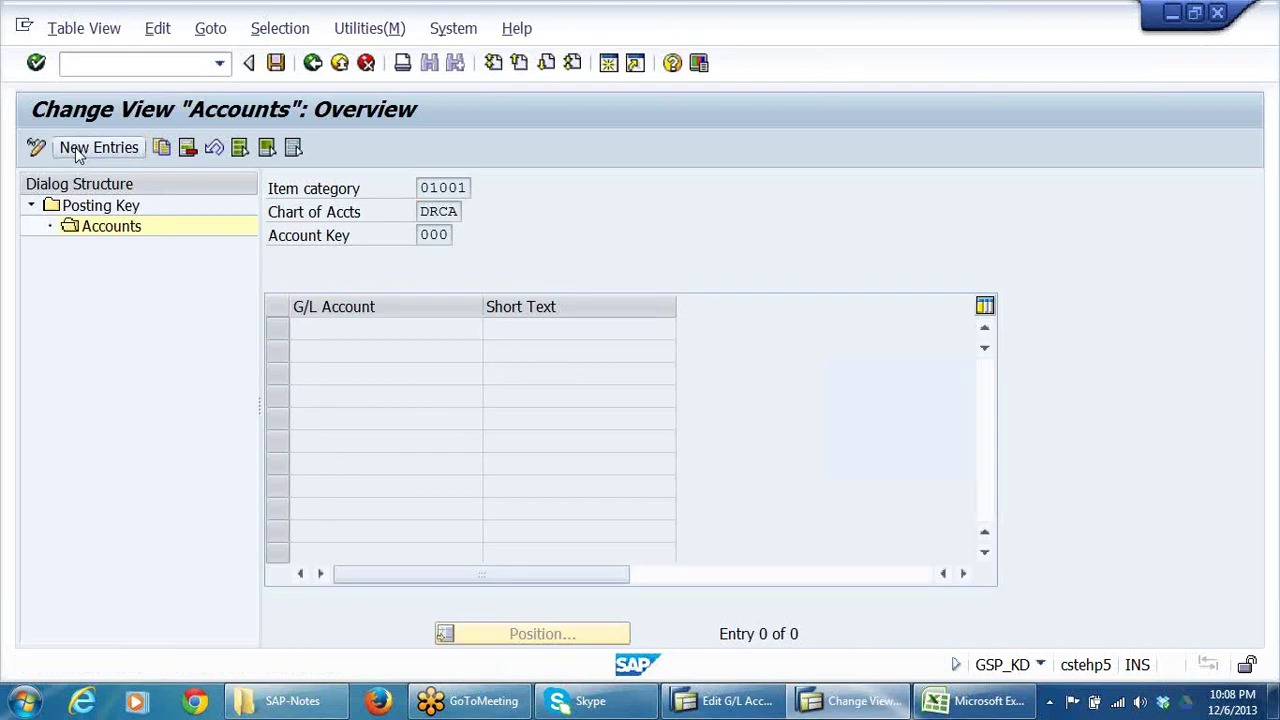
click(330, 328)
text(101100)
key(Return)
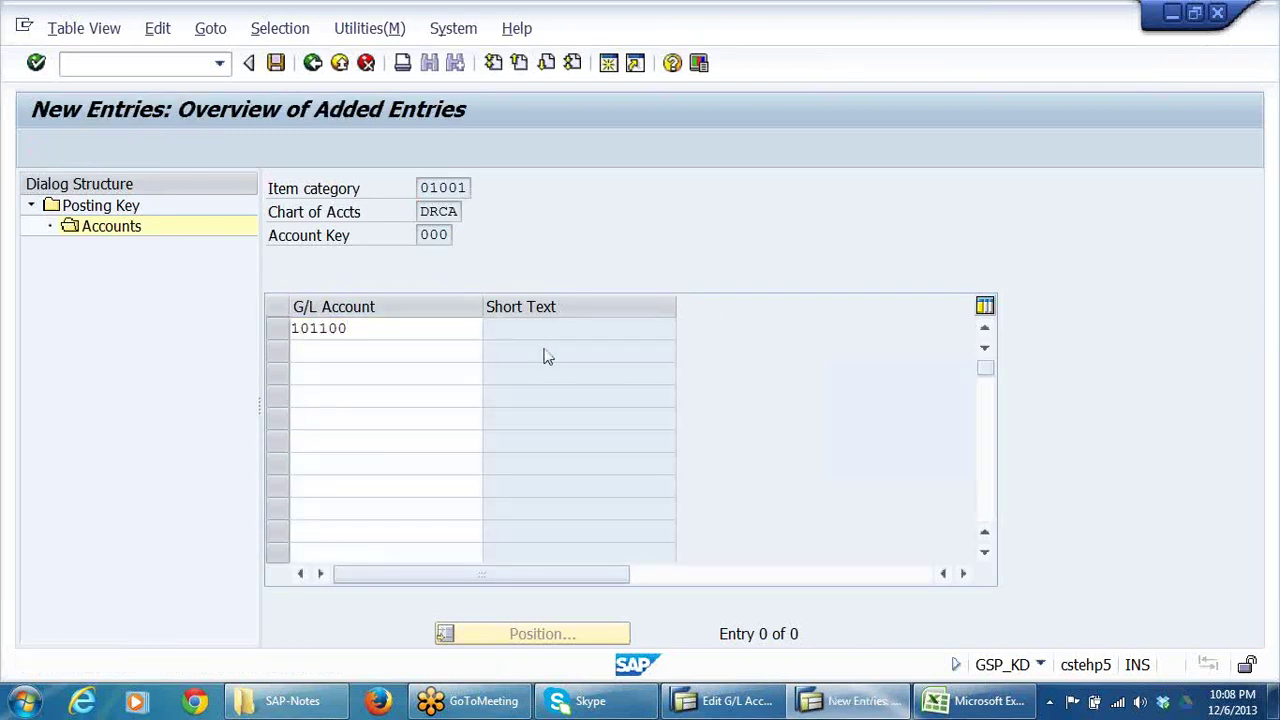
click(665, 329)
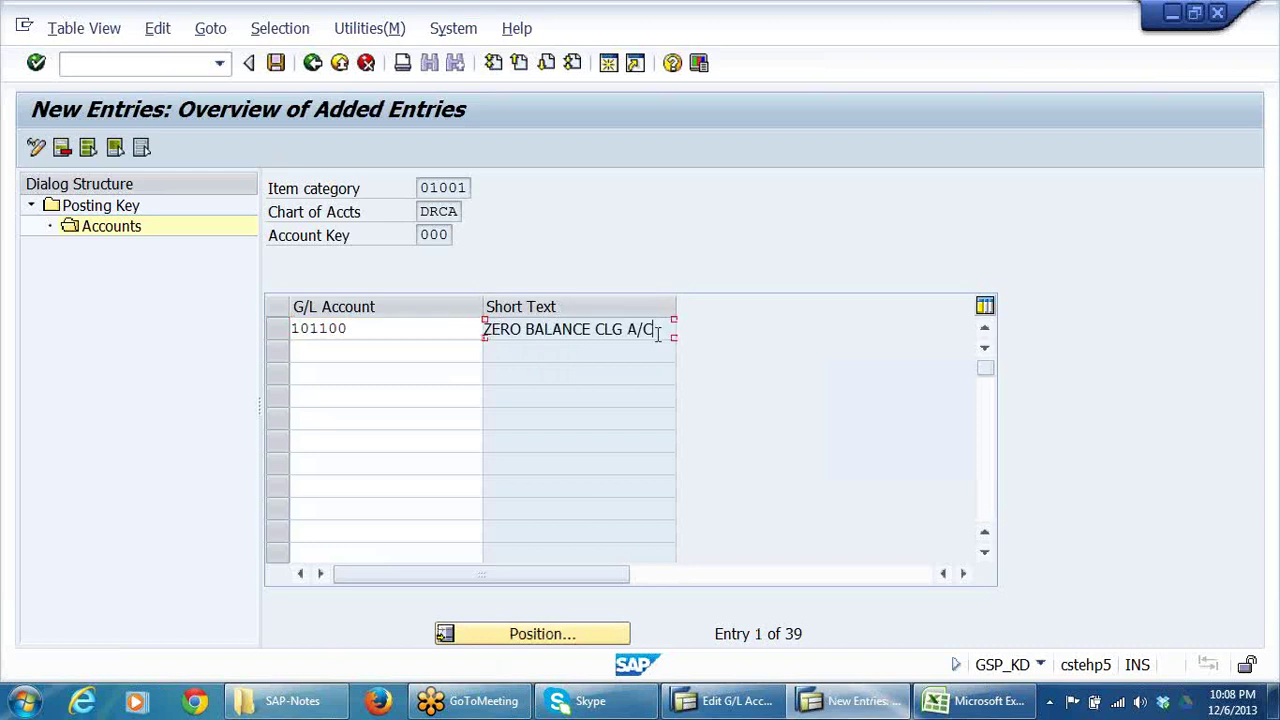
drag(665, 329, 406, 366)
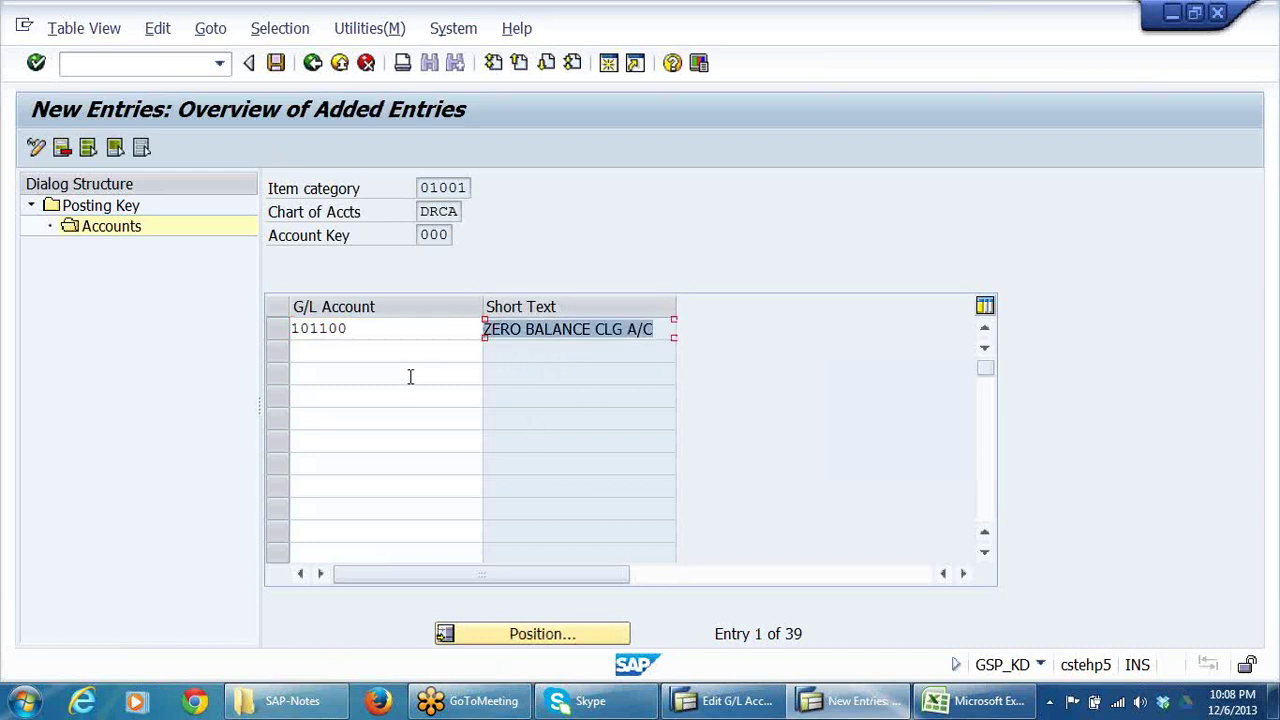
click(387, 329)
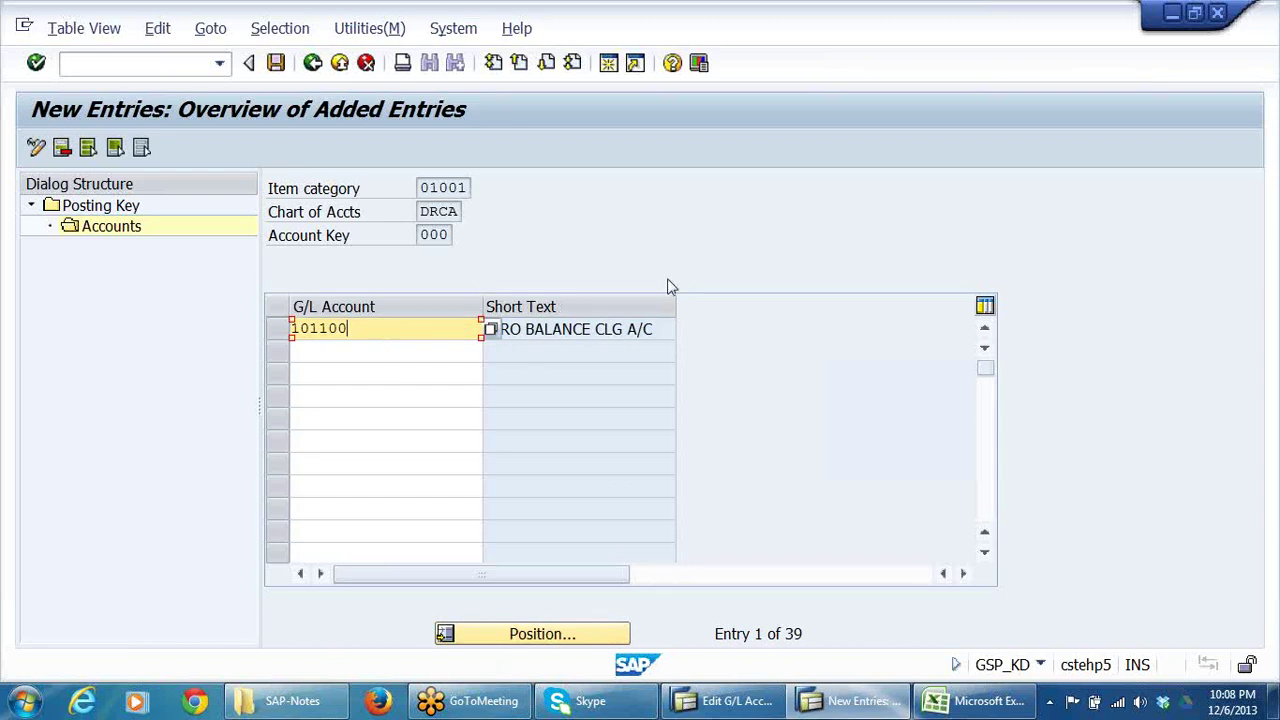
click(276, 63)
click(422, 385)
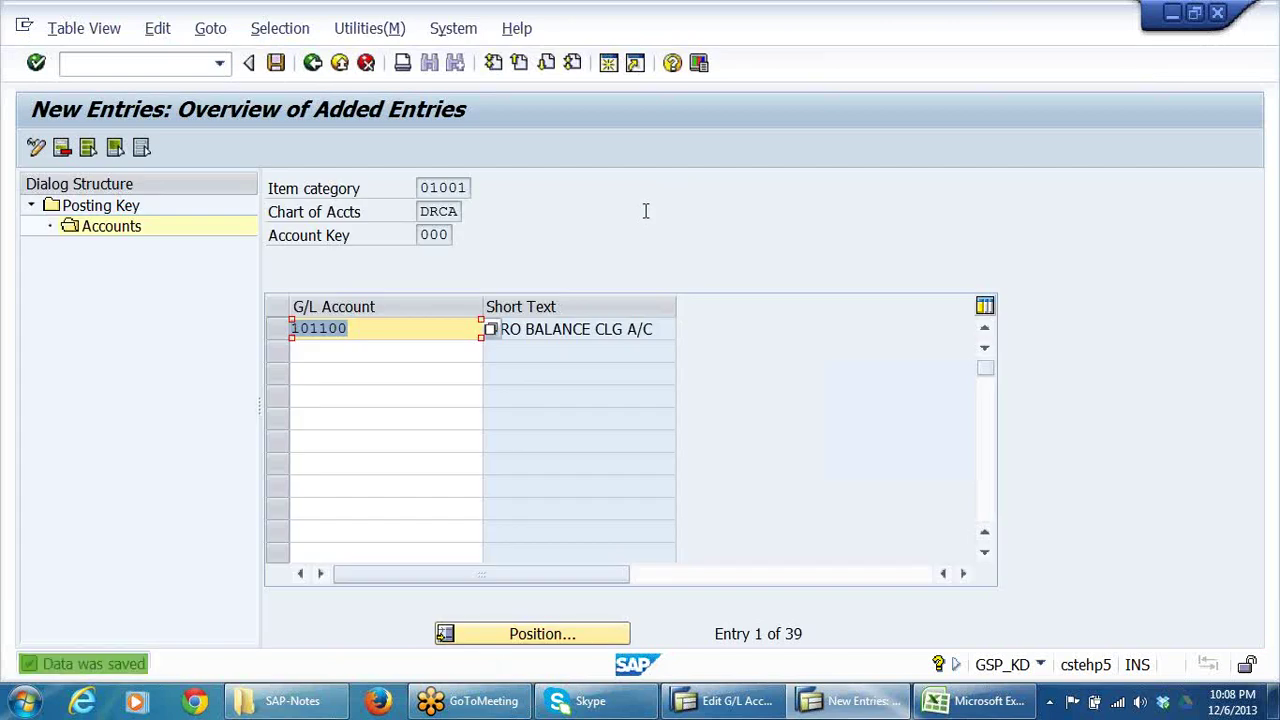
click(438, 343)
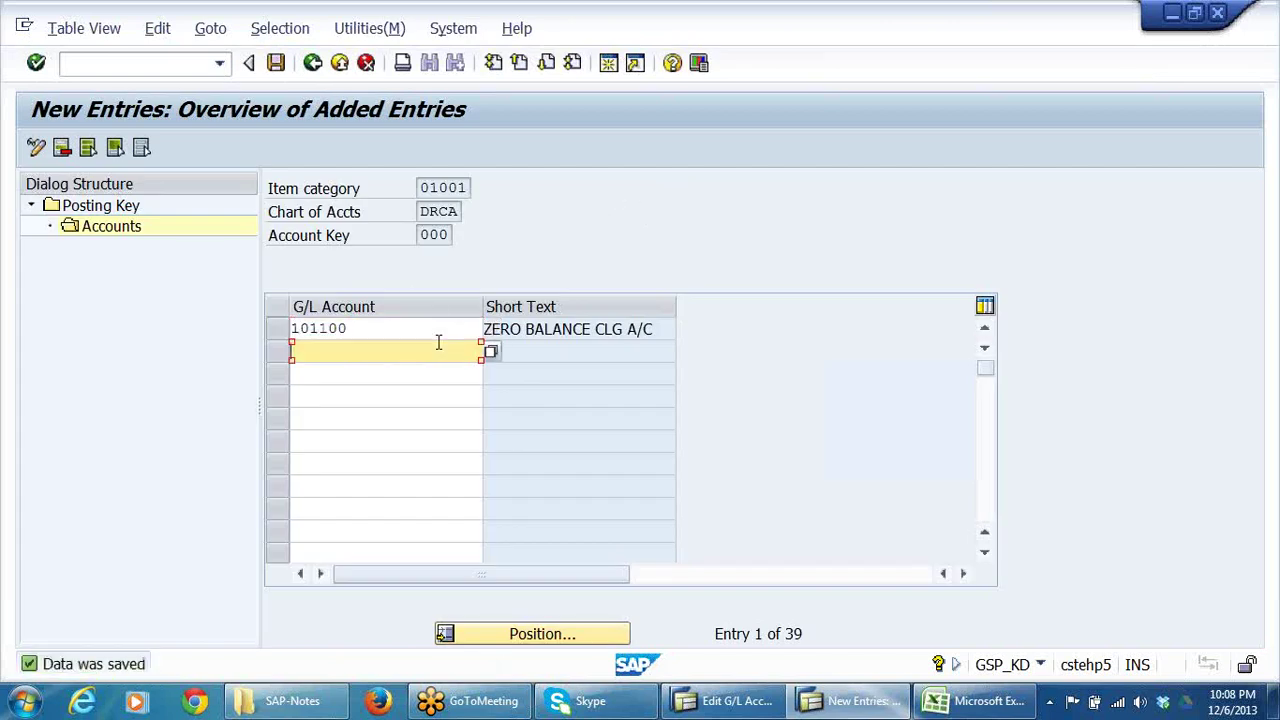
- Return to the implementation guide and execute Define Document Splitting Characteristics for General Ledger Accounting
click(313, 64)
click(313, 64)
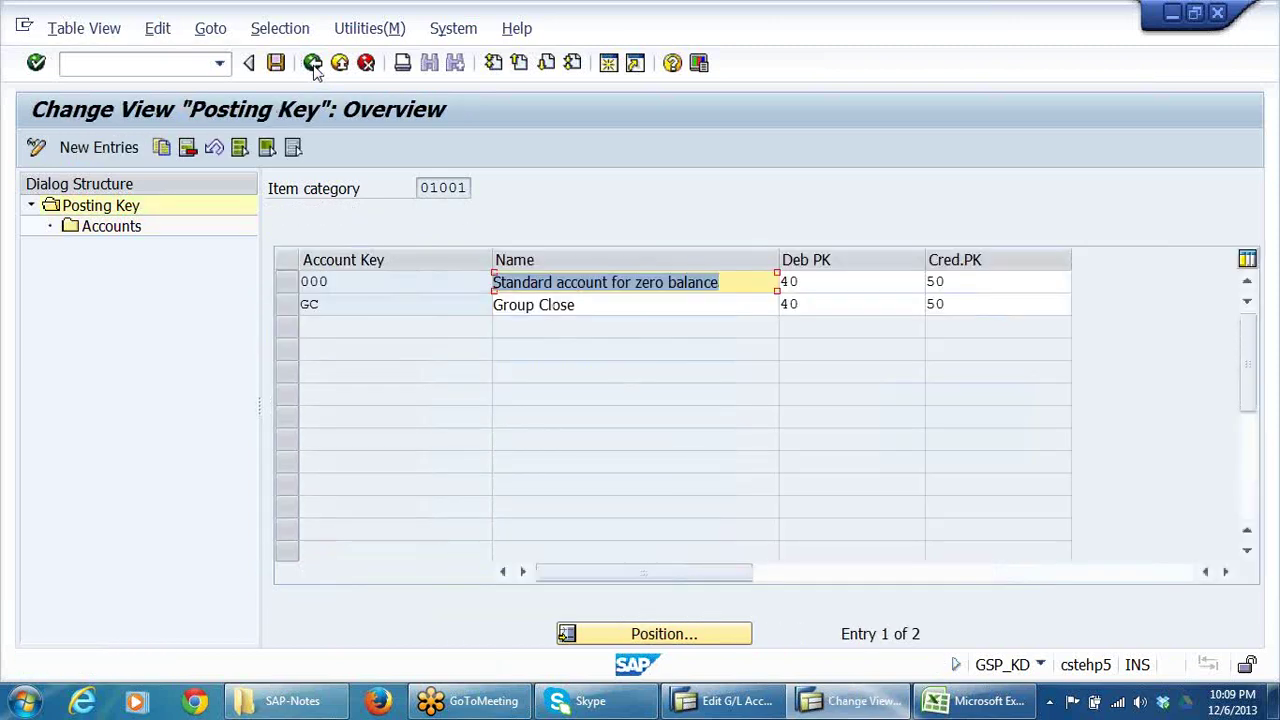
click(313, 64)
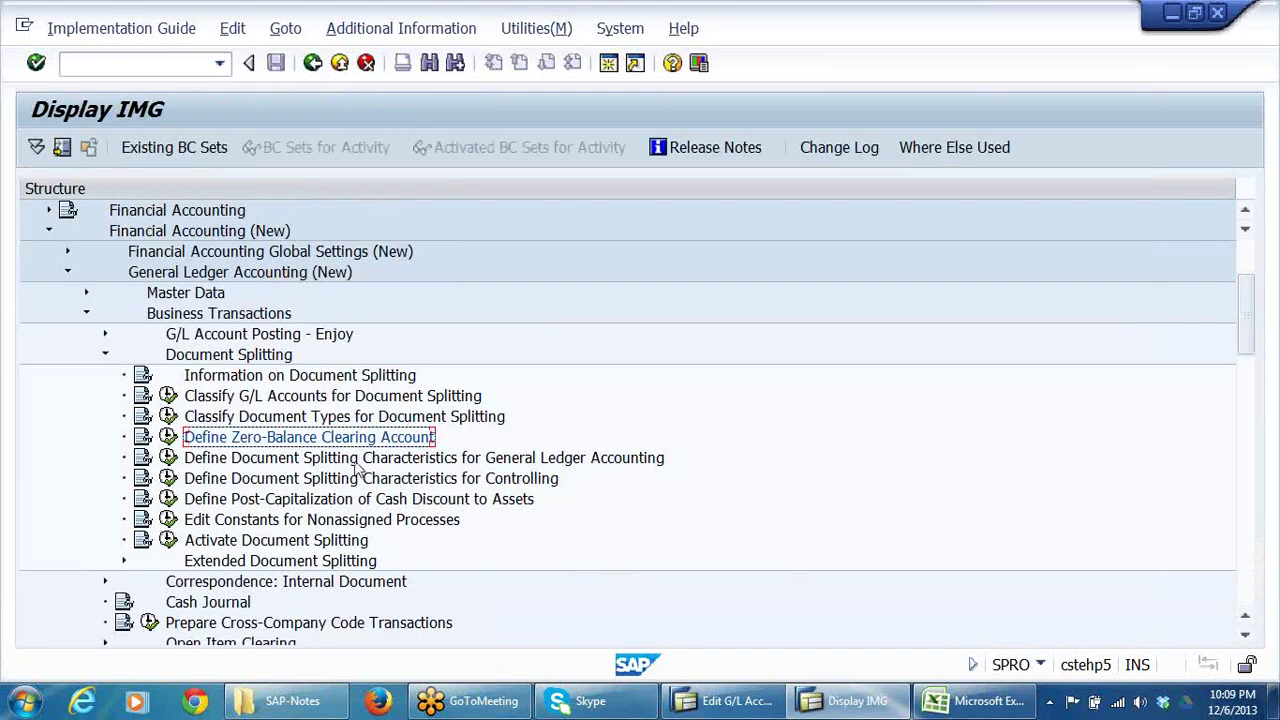
click(658, 463)
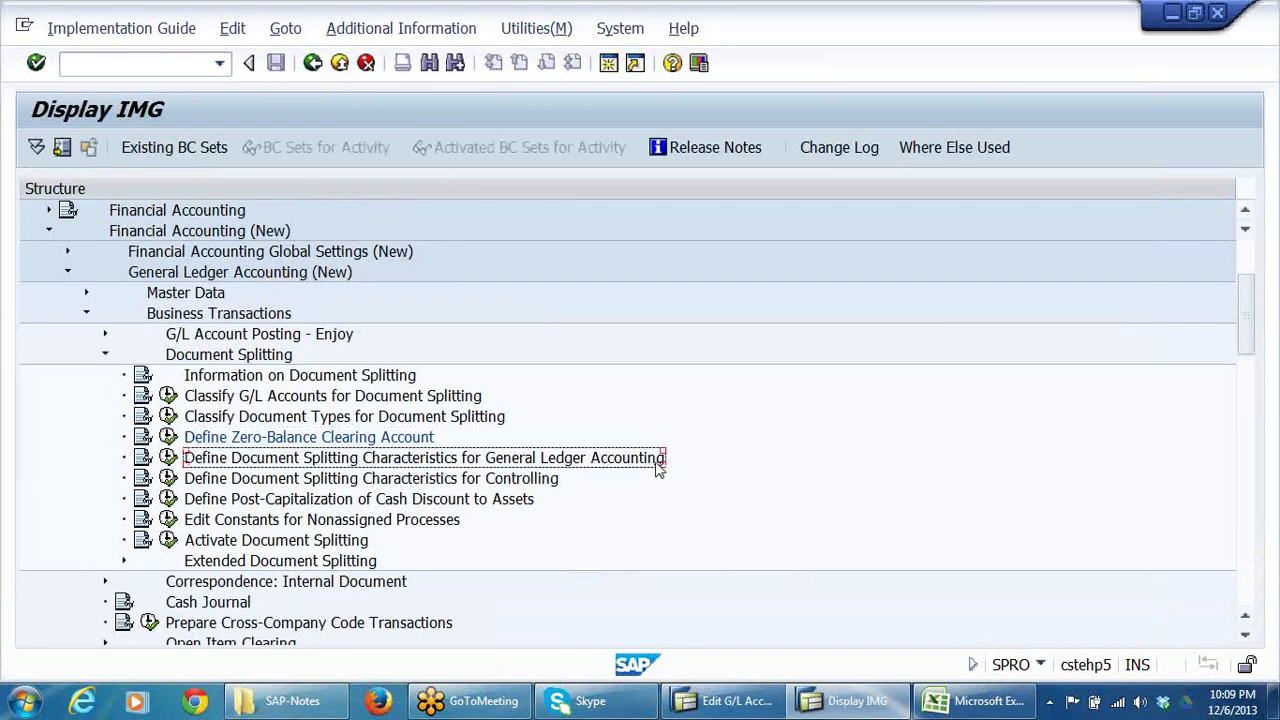
click(168, 457)
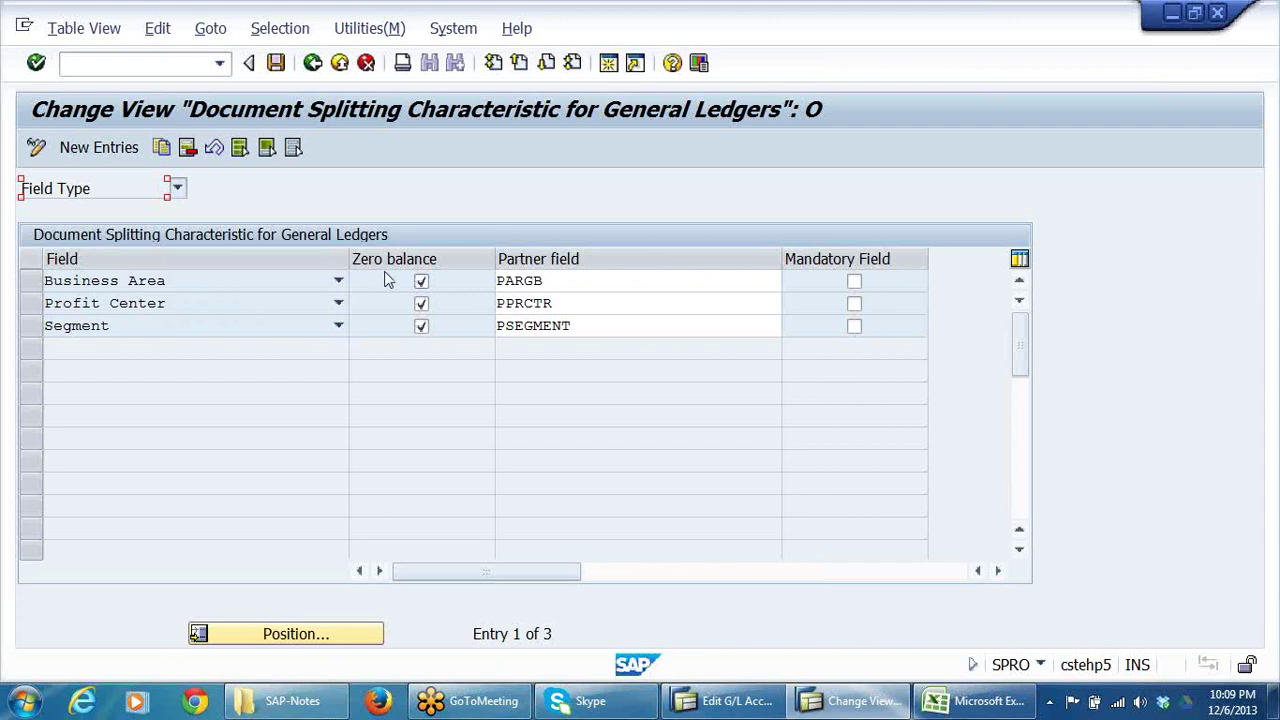
- Check the zero balance flags and partner fields of Business Area, Profit Center and Segment, and return to the implementation guide
click(421, 326)
click(421, 326)
double_click(573, 283)
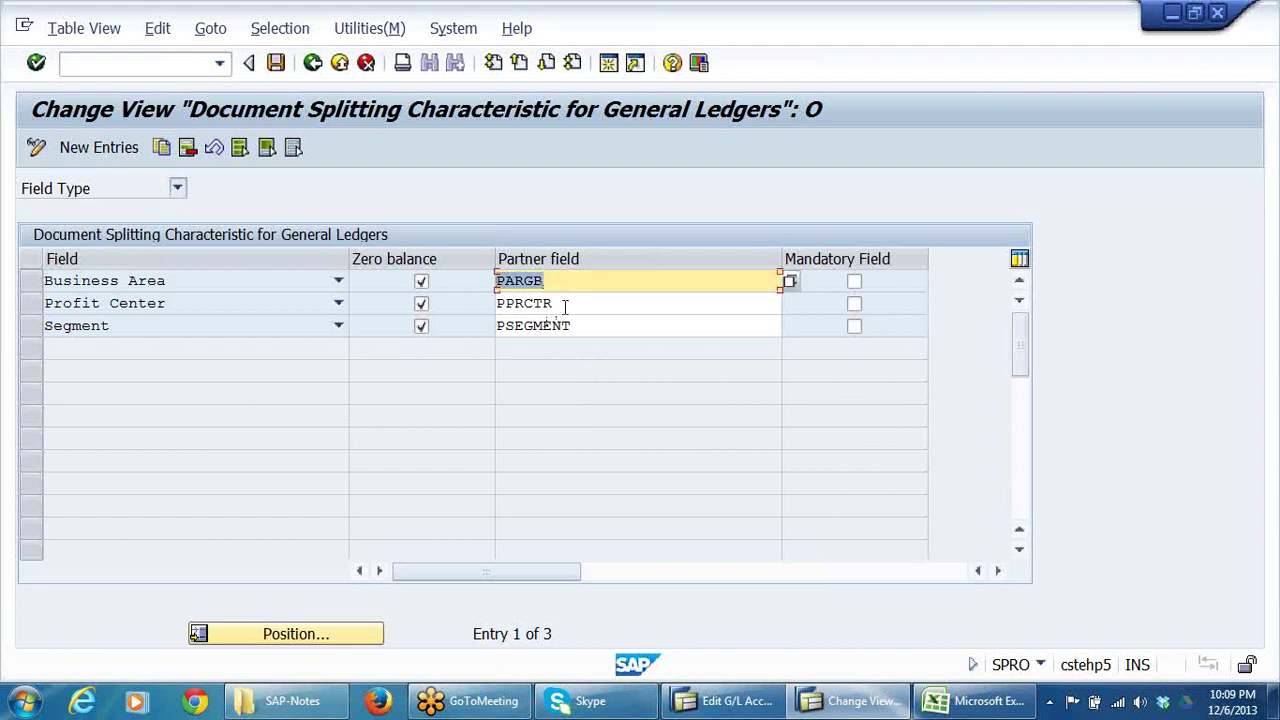
click(563, 304)
click(600, 327)
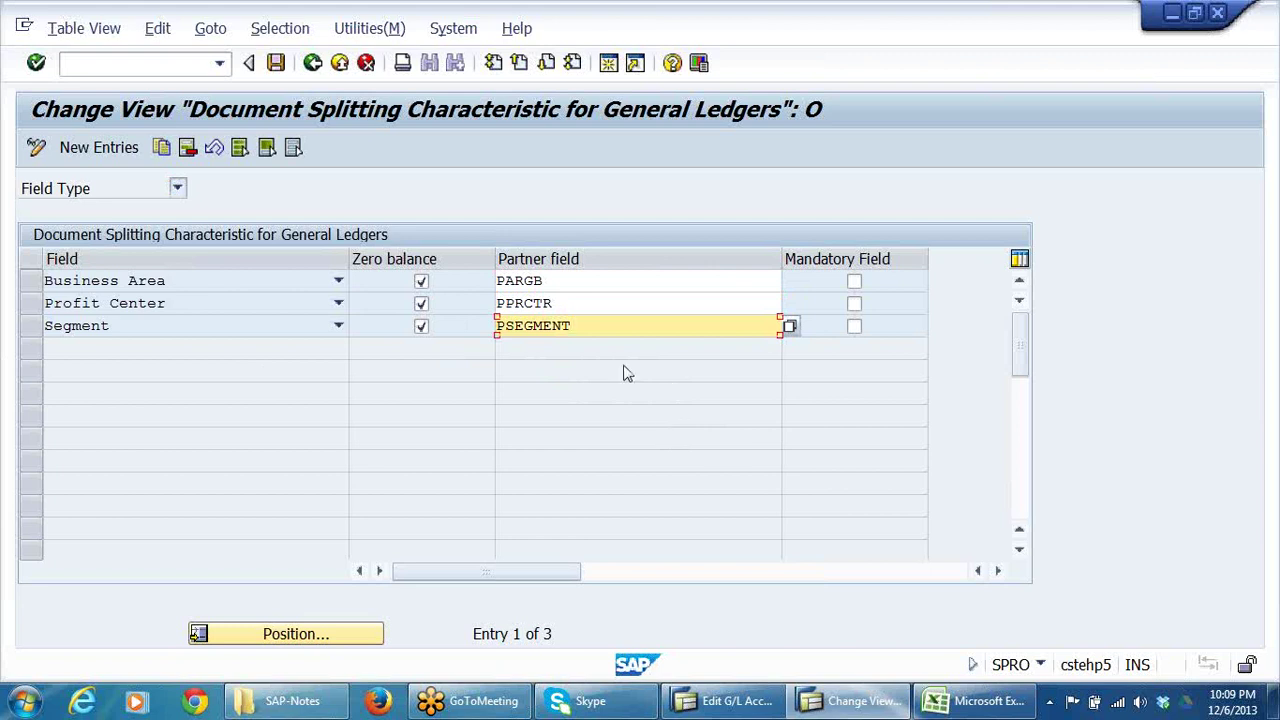
click(276, 64)
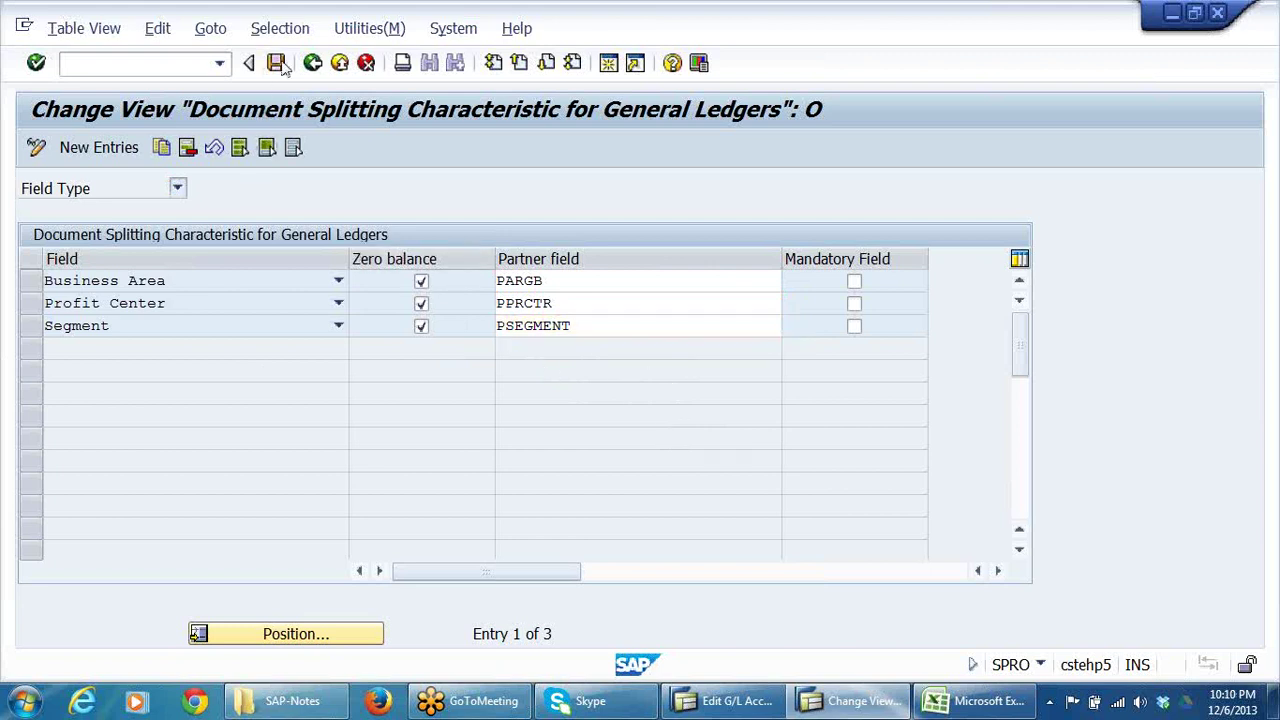
click(313, 63)
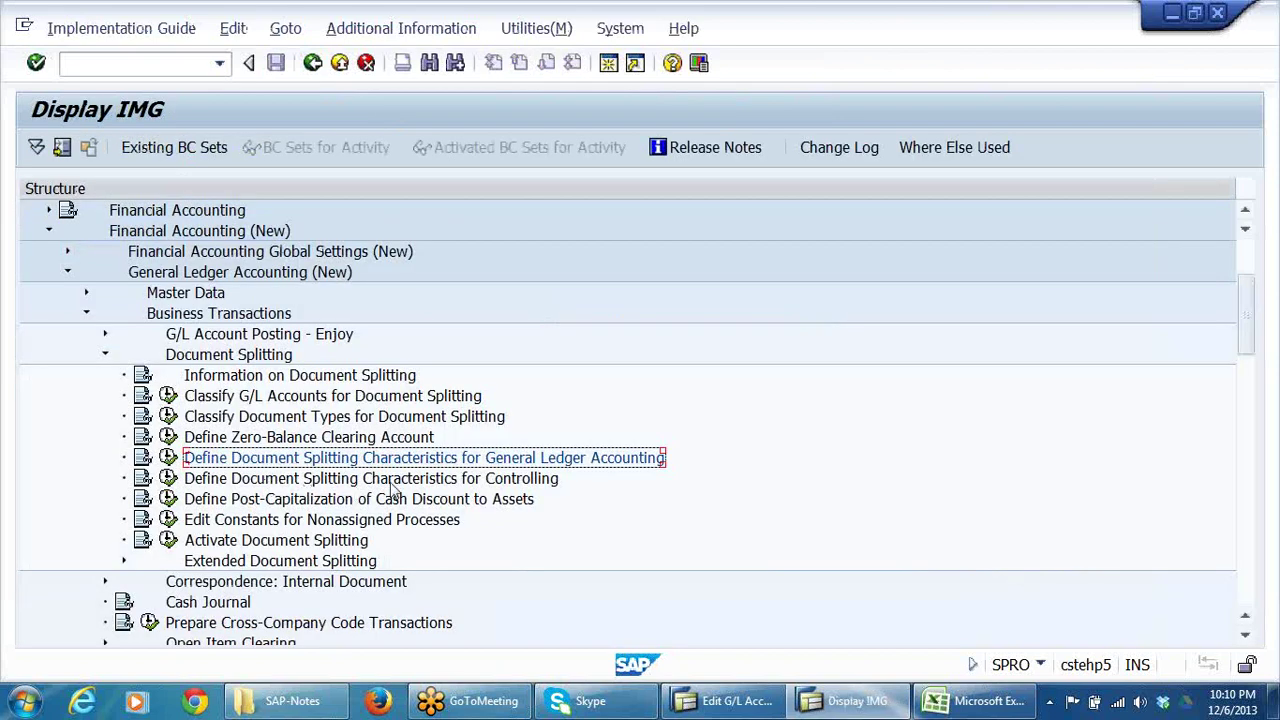
- Execute Activate Document Splitting under the Document Splitting node
click(535, 480)
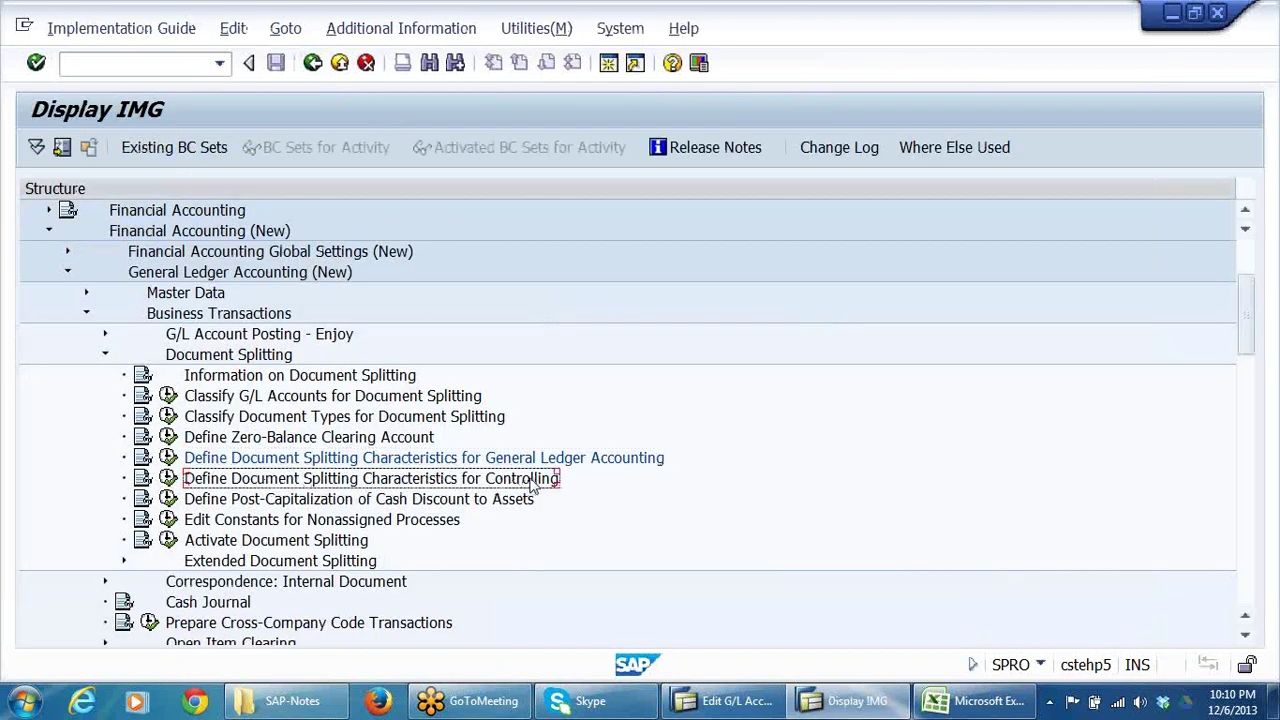
click(300, 504)
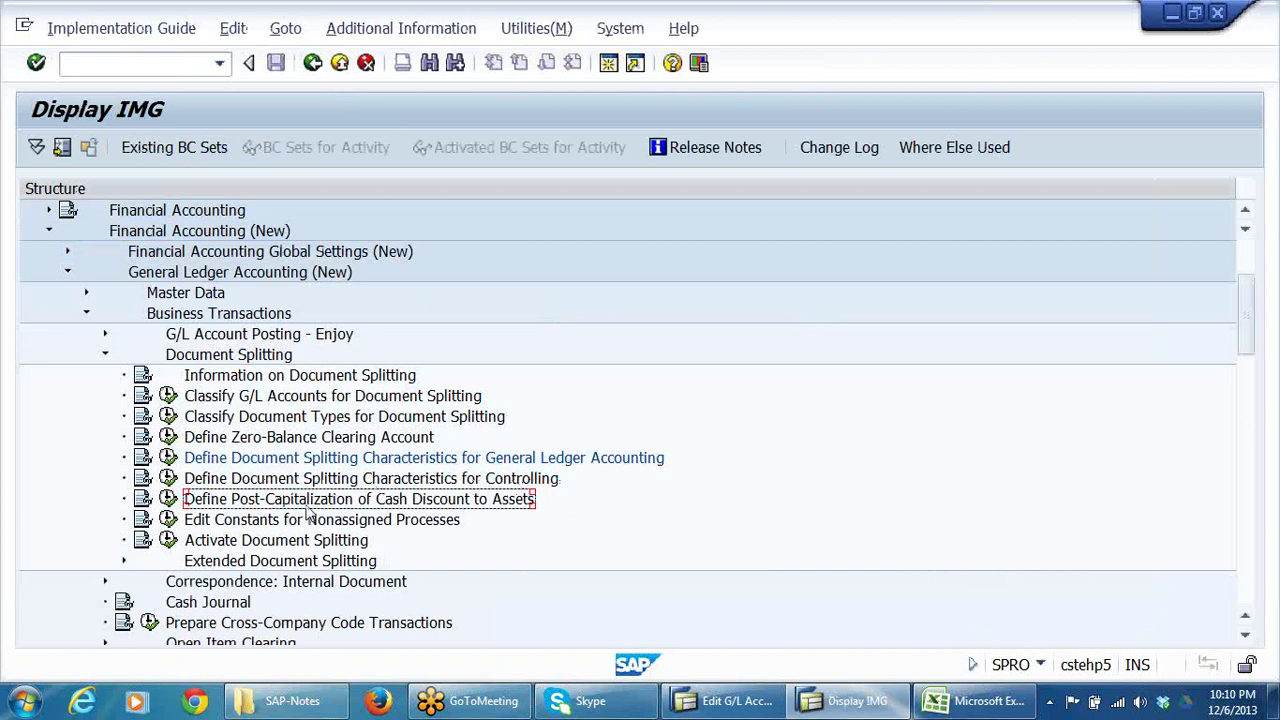
click(284, 526)
click(278, 546)
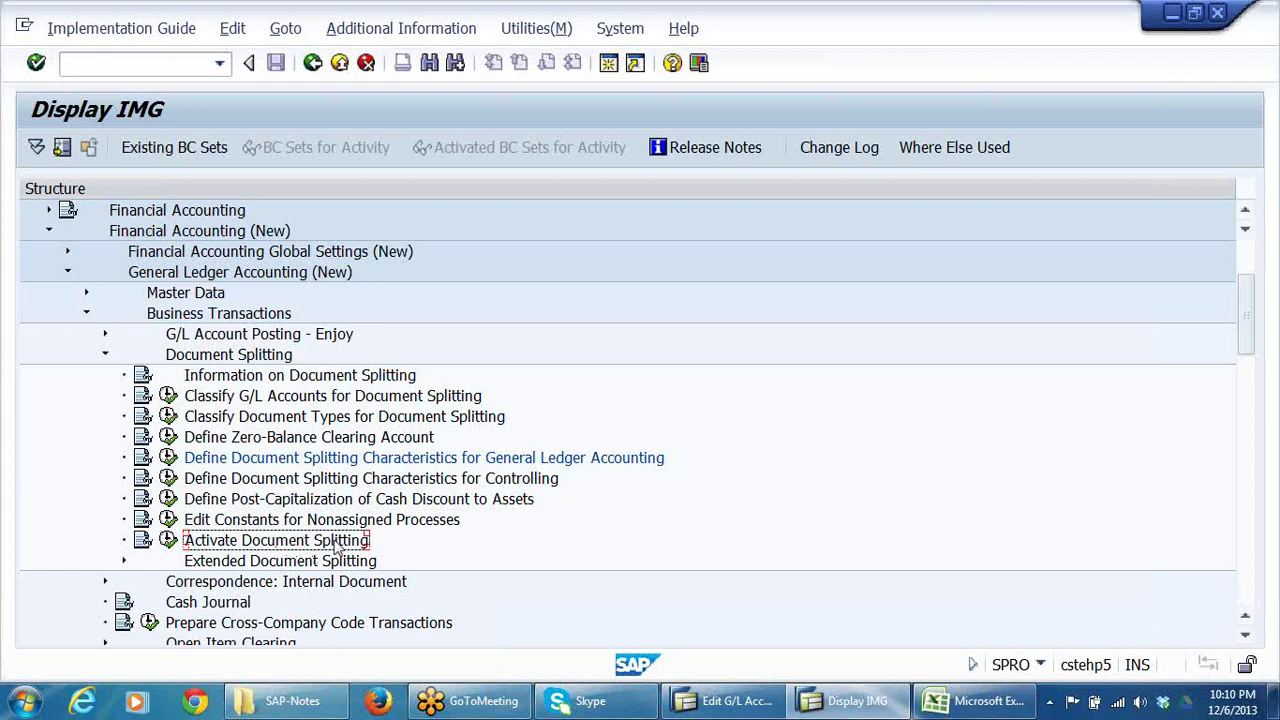
click(168, 540)
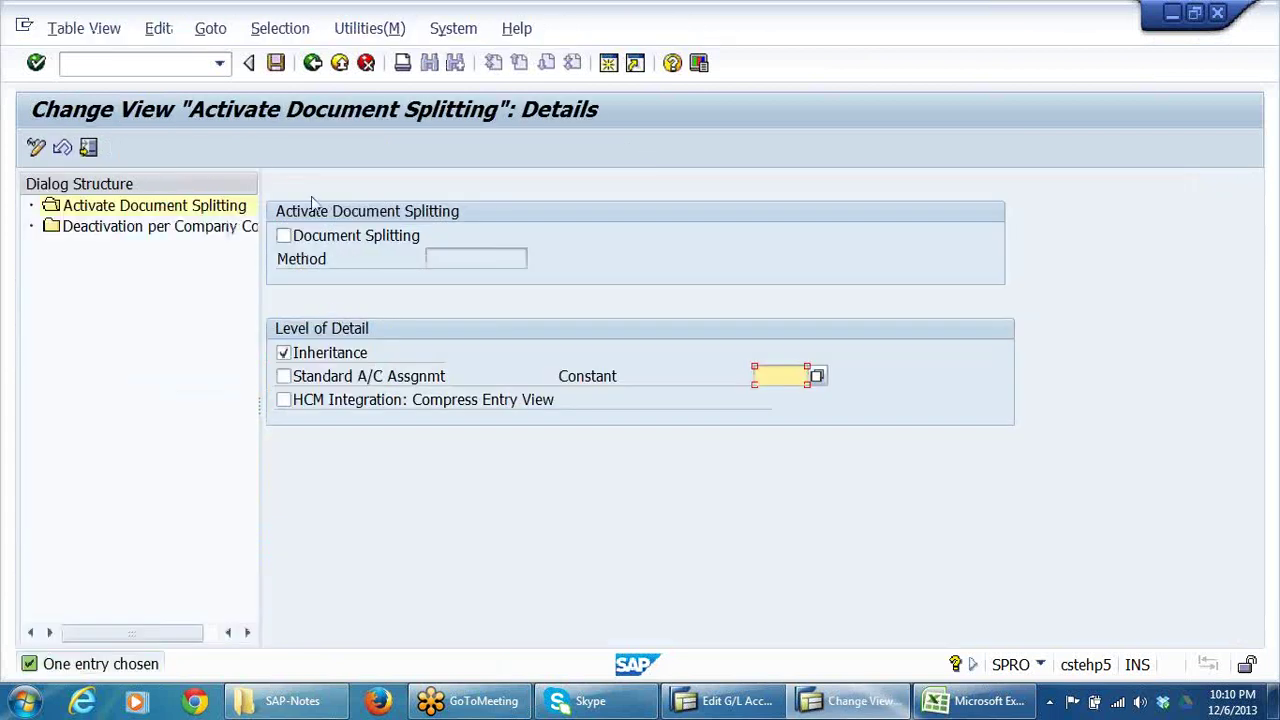
- Activate document splitting with inheritance and save it to the customizing request NEW GL FOR DRL GRP
click(283, 236)
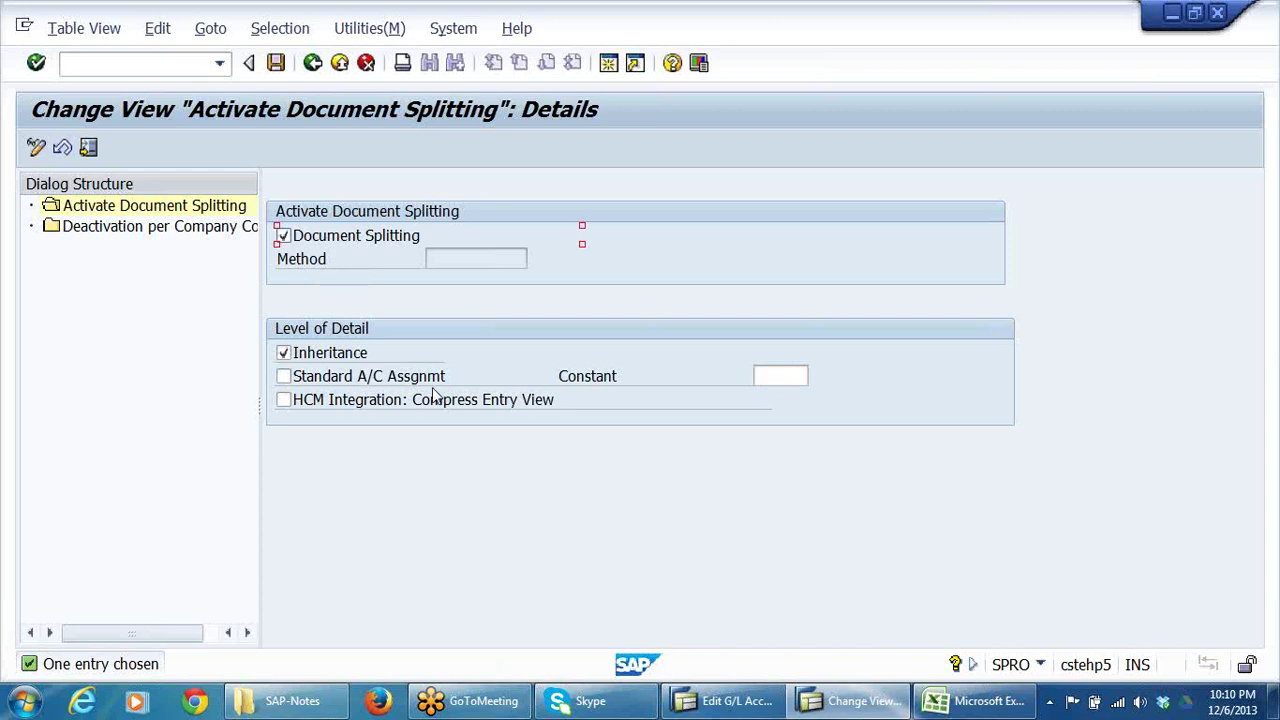
click(278, 63)
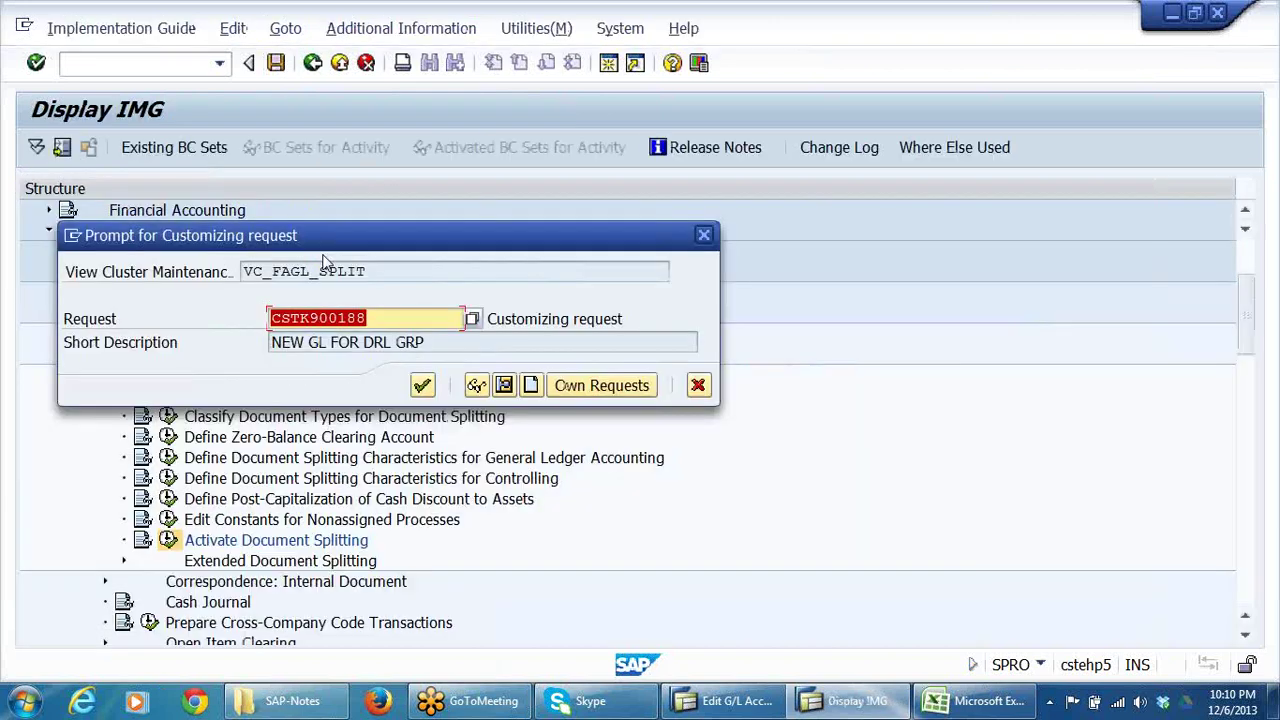
click(422, 386)
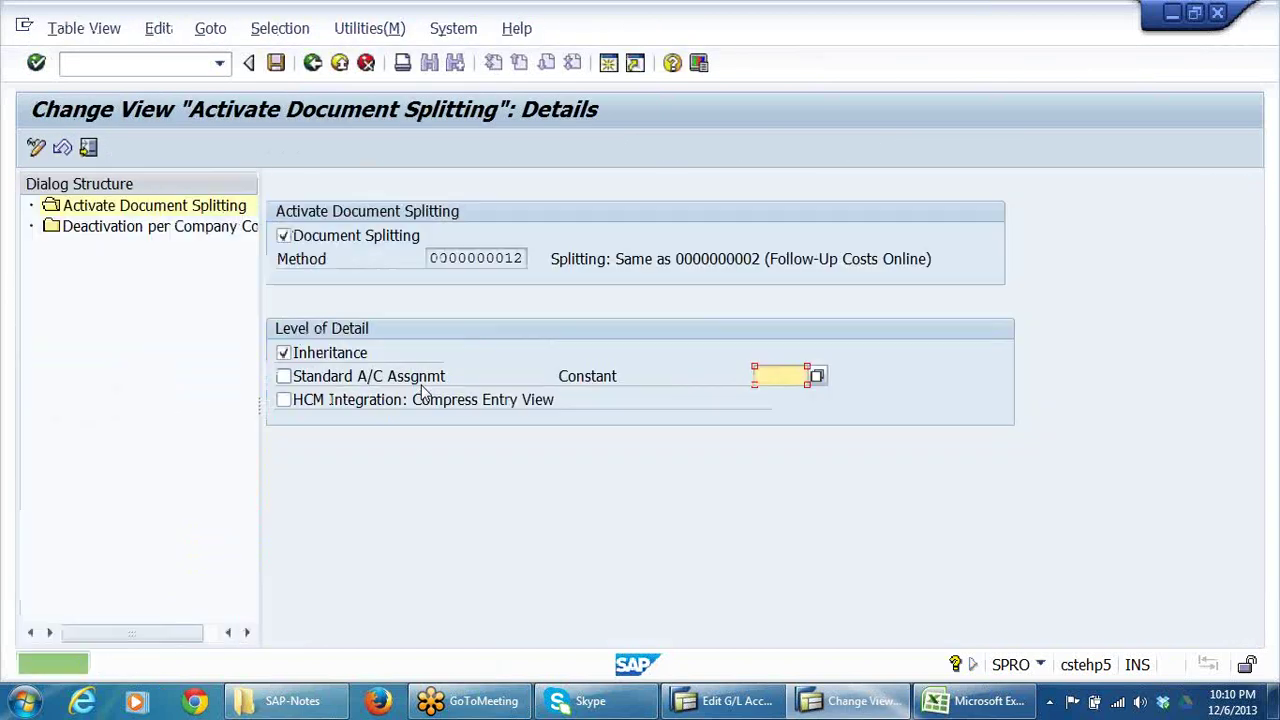
- Open the deactivation per company code and position the list at company code DRLB
click(155, 228)
double_click(155, 228)
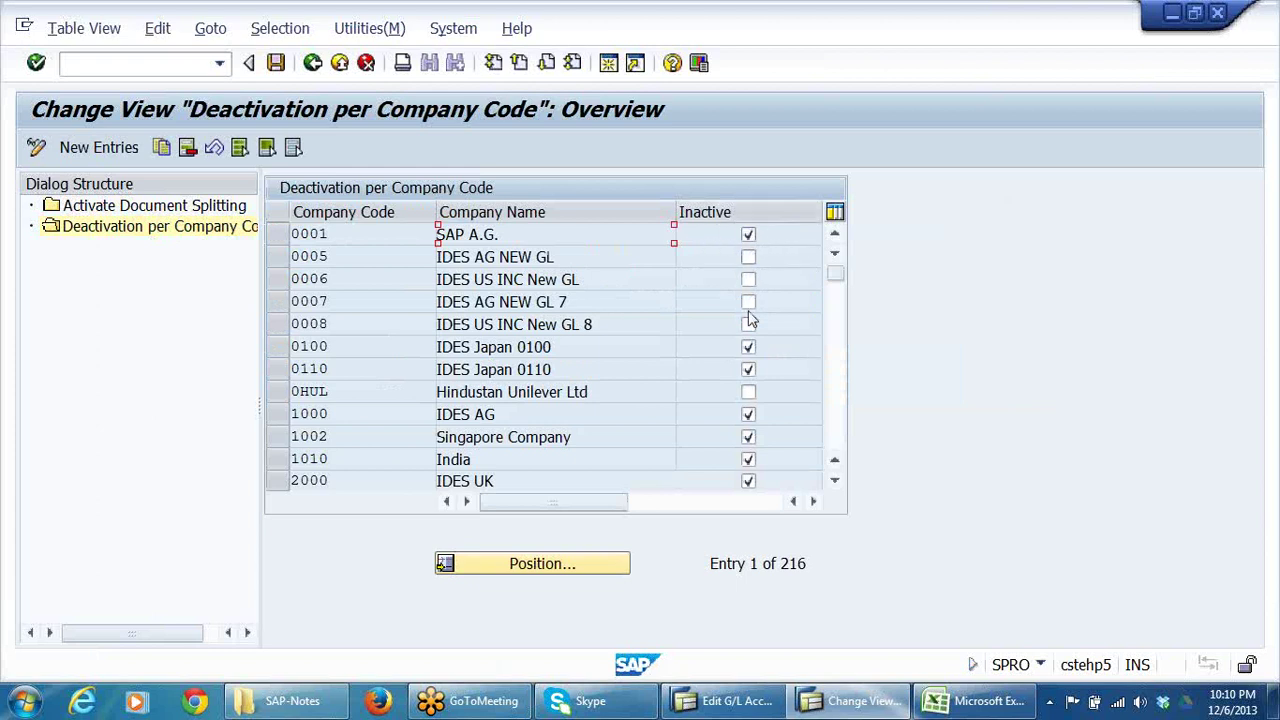
scroll(560, 561, down, 1)
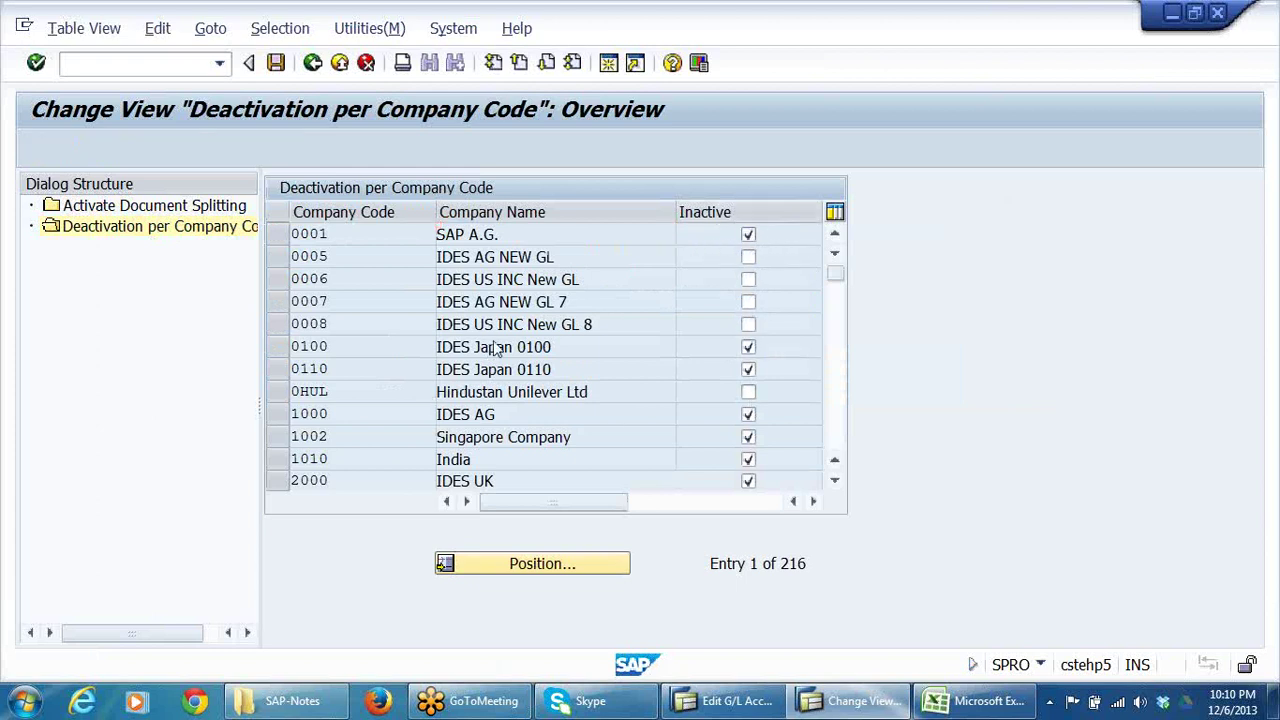
scroll(566, 563, down, 7)
click(566, 563)
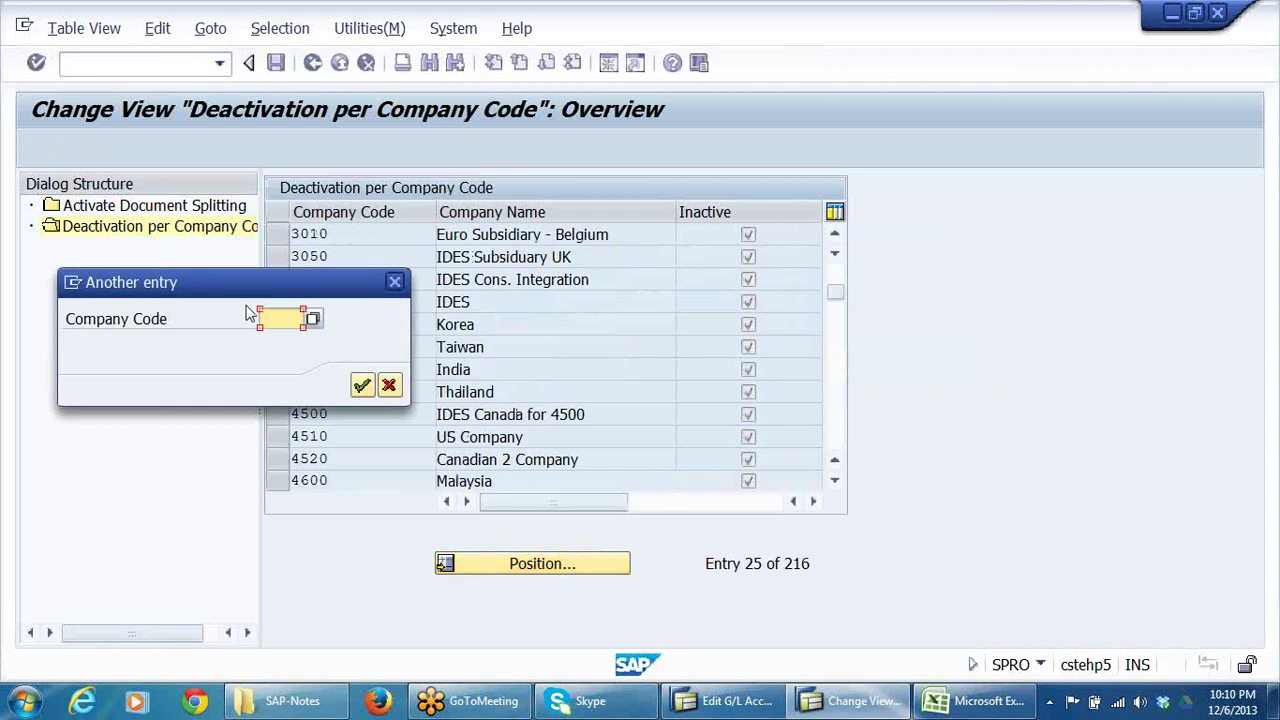
text(DR)
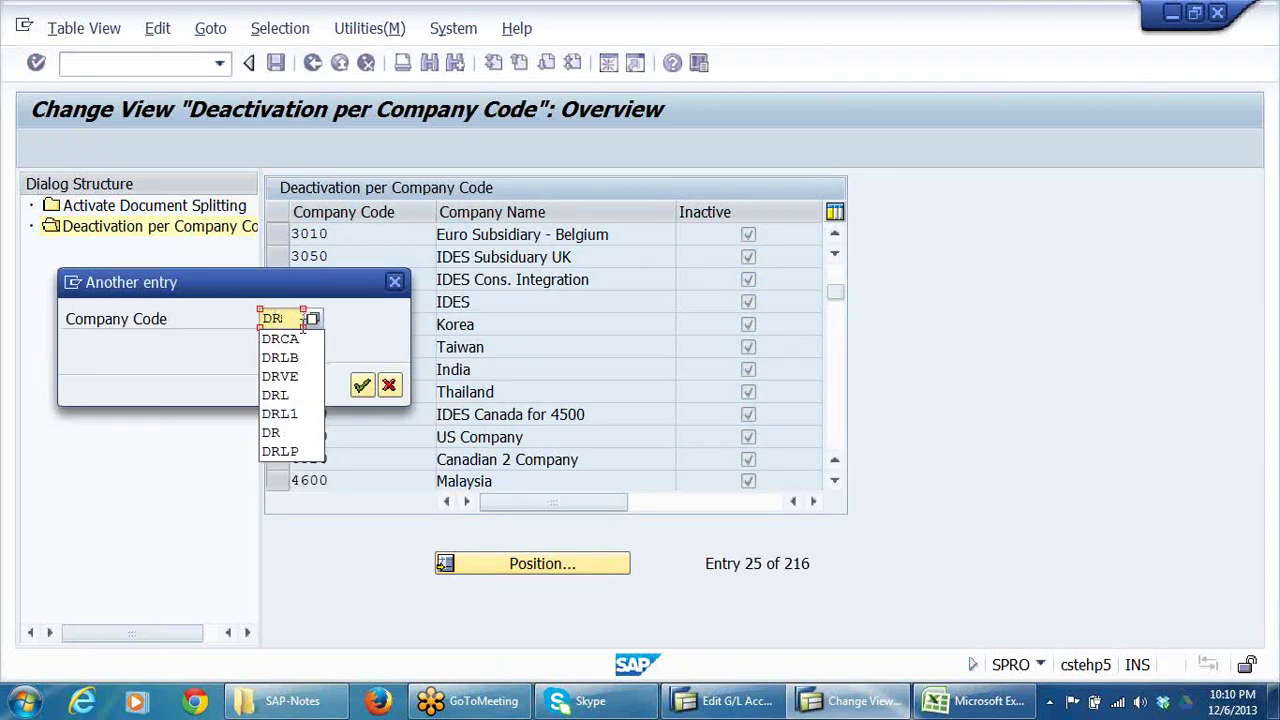
click(280, 357)
key(Return)
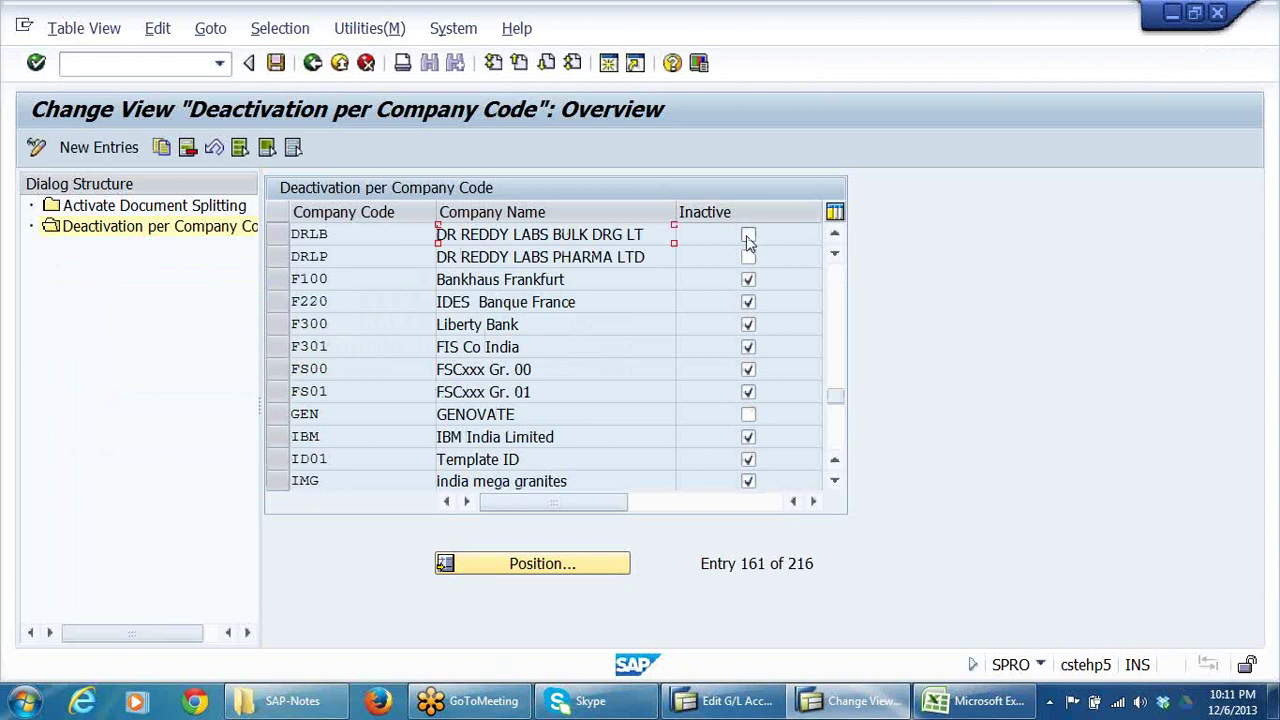
- Mark company codes DRLB and DRLP as inactive and clear both flags again
click(748, 237)
click(748, 258)
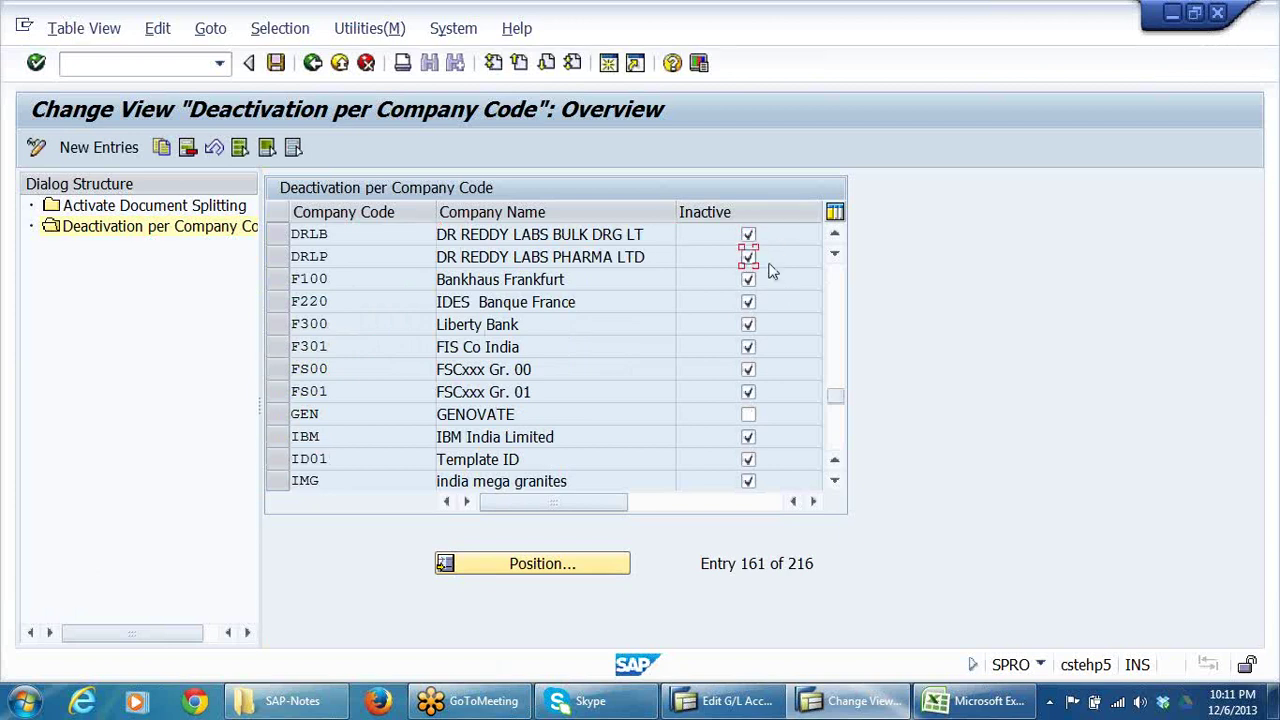
click(748, 257)
click(748, 235)
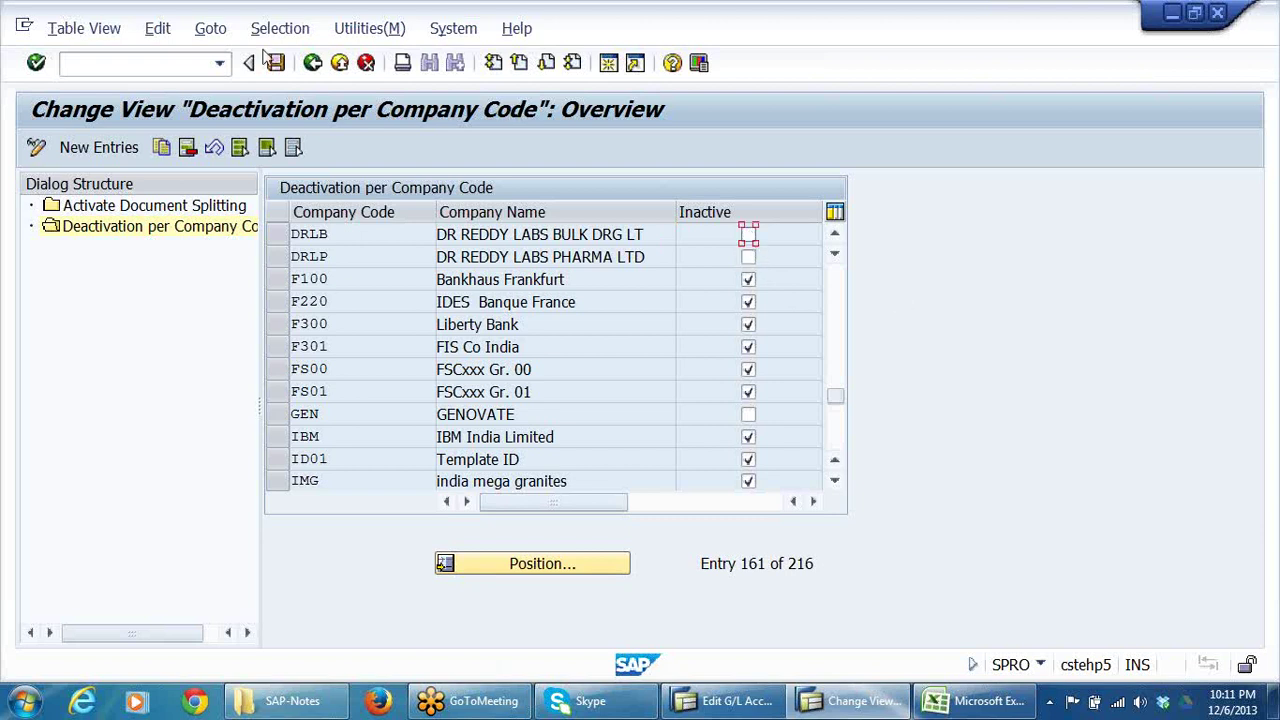
- Save the document splitting deactivation settings per company code
click(276, 63)
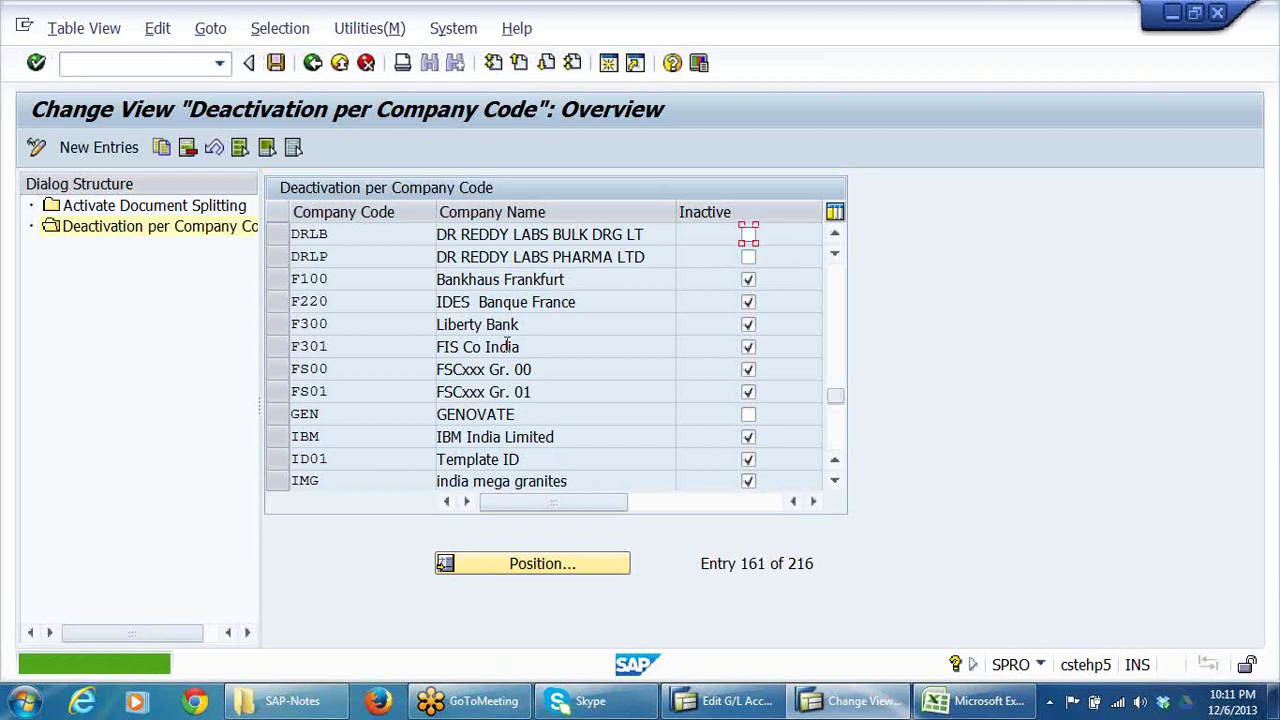
- Return to the IMG structure and review the activities under Document Splitting, from classifying G/L accounts to post-capitalization of cash discount
click(313, 63)
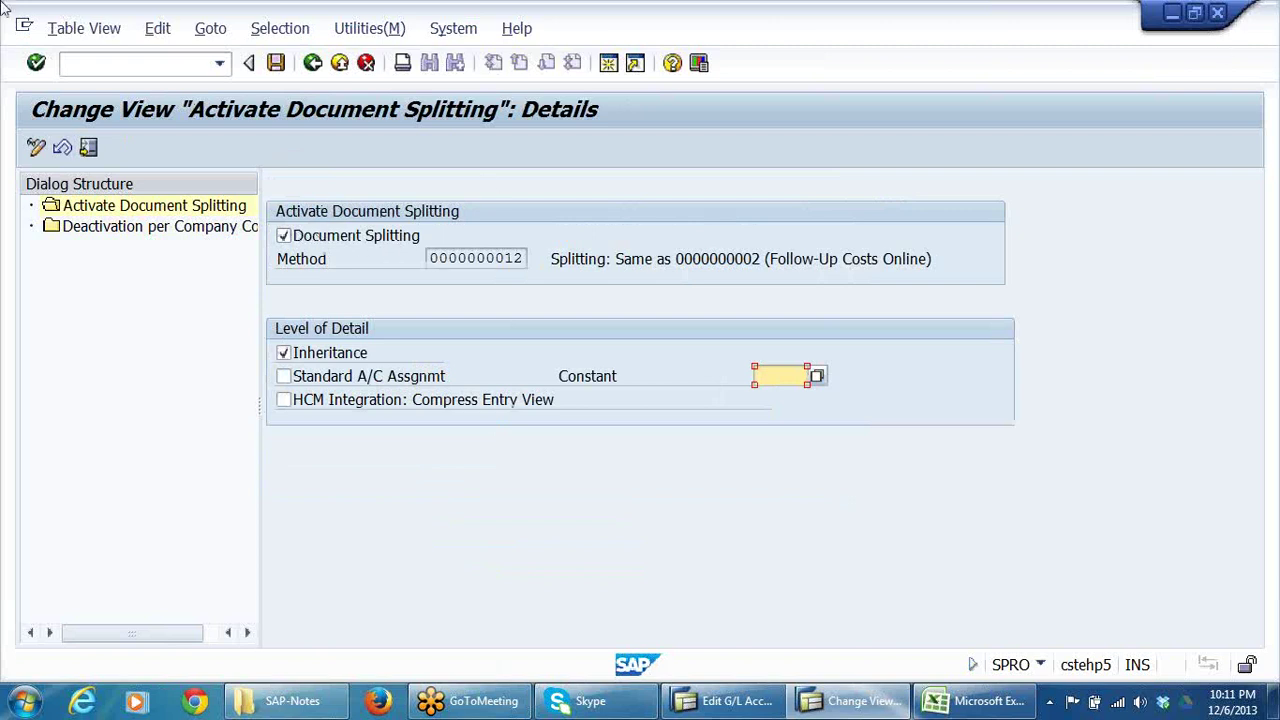
click(313, 63)
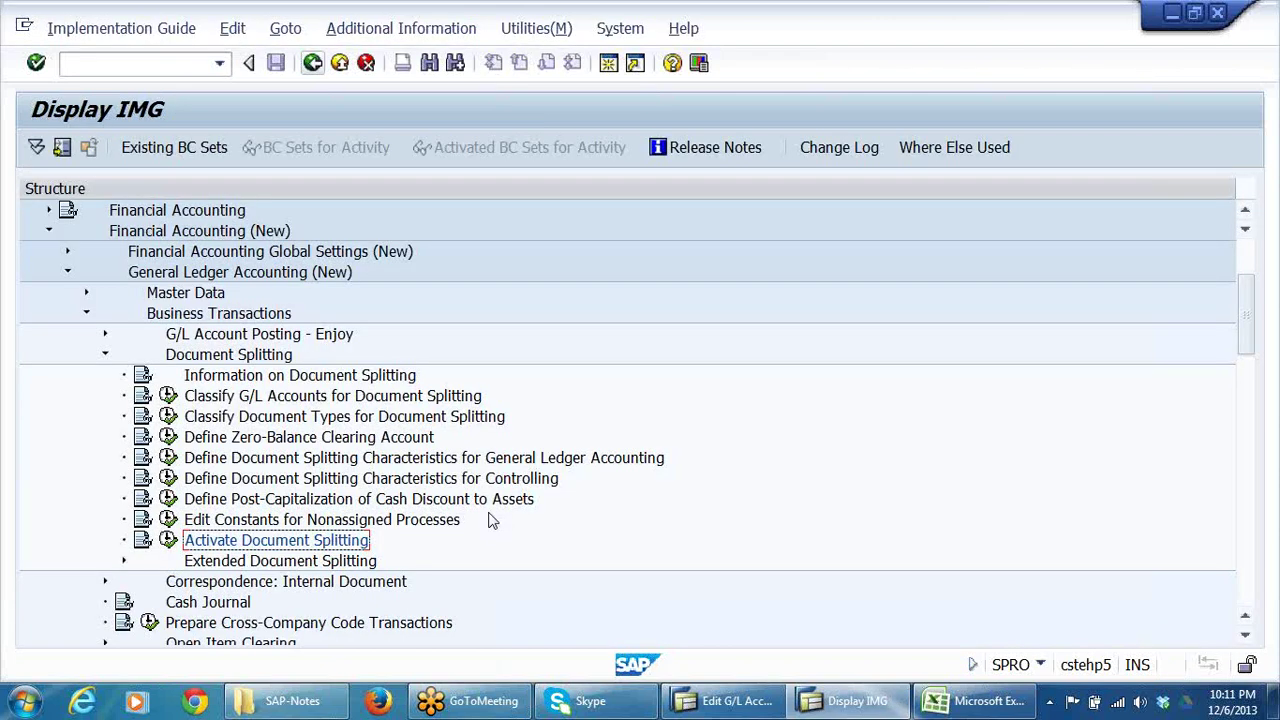
scroll(486, 549, down, 1)
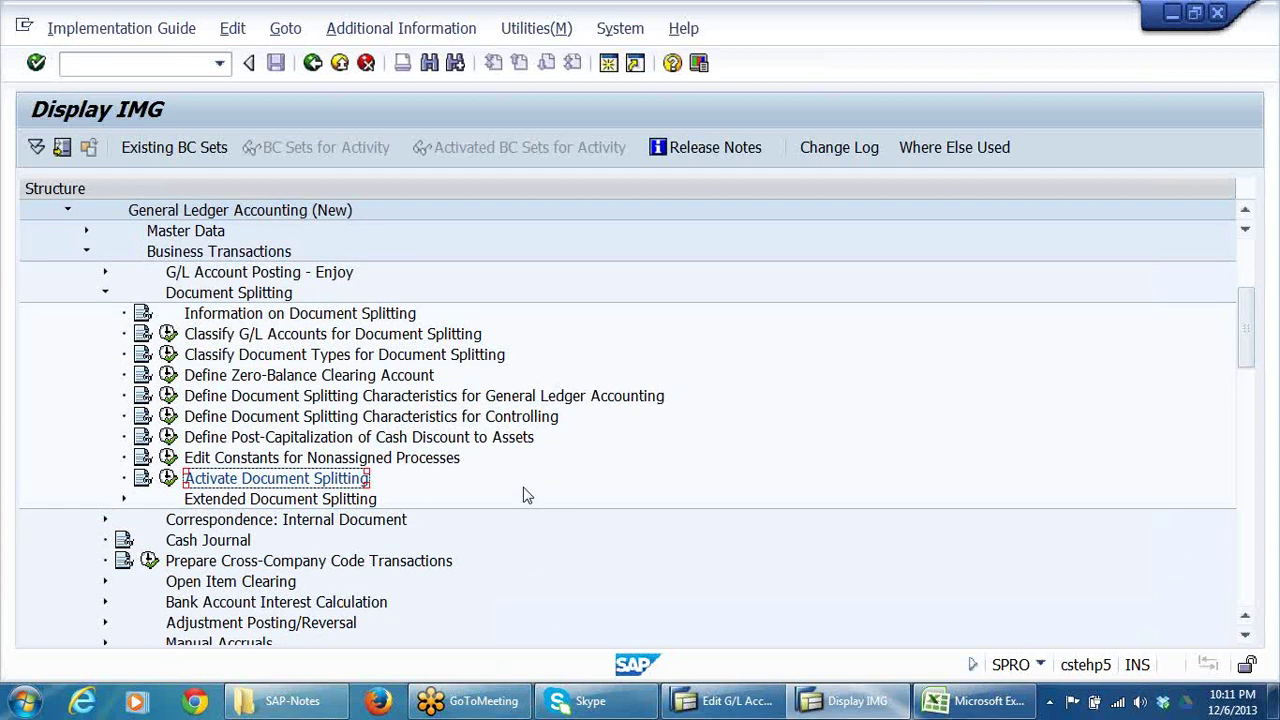
click(392, 422)
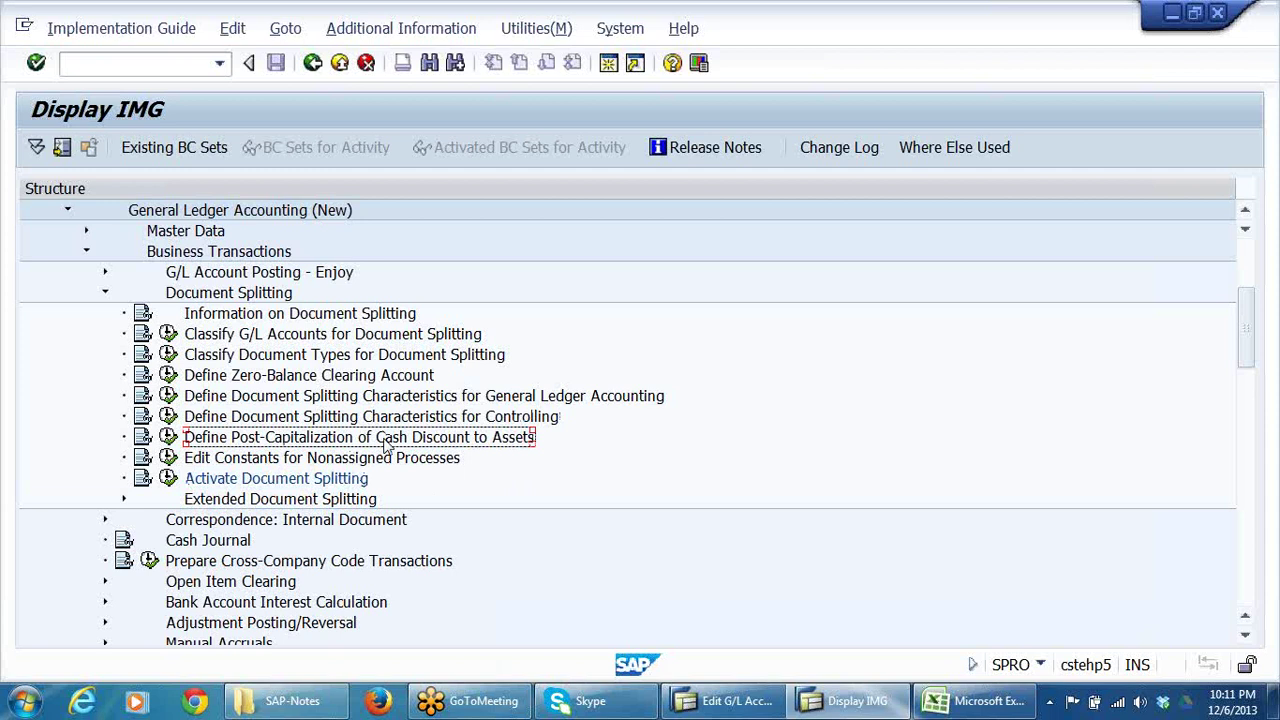
click(327, 397)
click(268, 340)
click(267, 356)
click(265, 377)
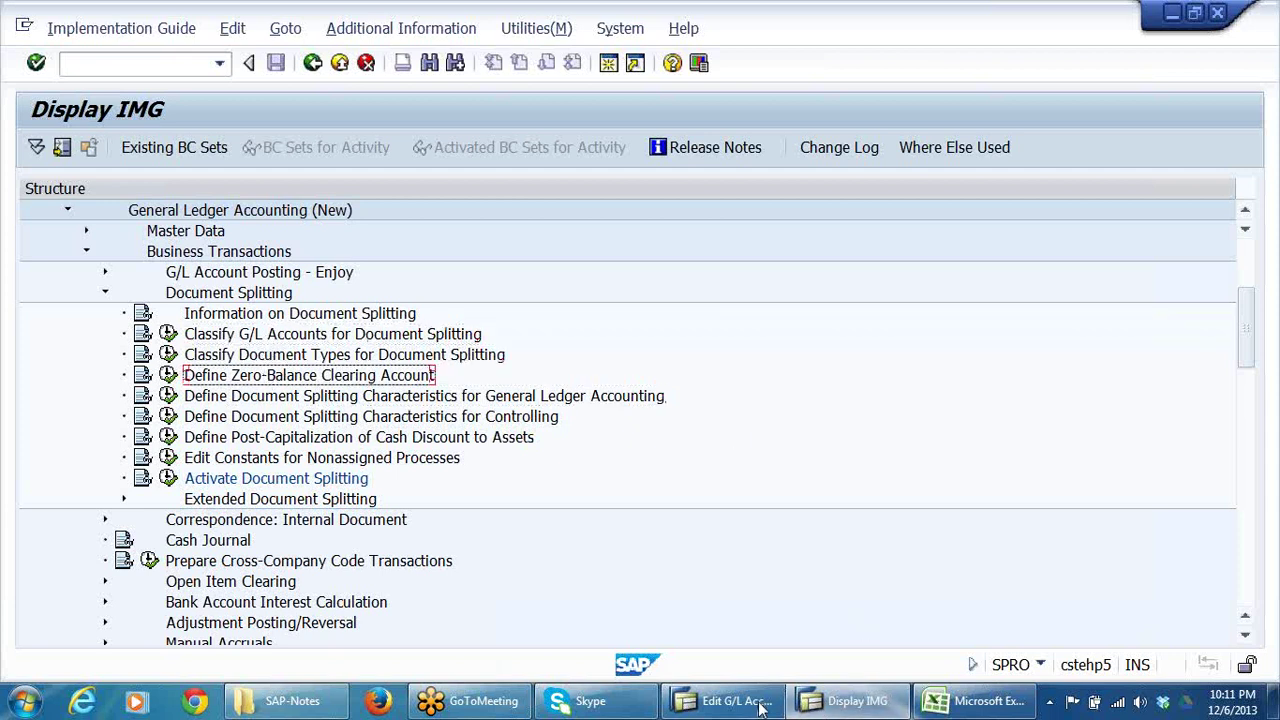
- Switch to the G/L account session, leave account editing and start General Posting (F-02) from the General Ledger document entry transactions
click(718, 704)
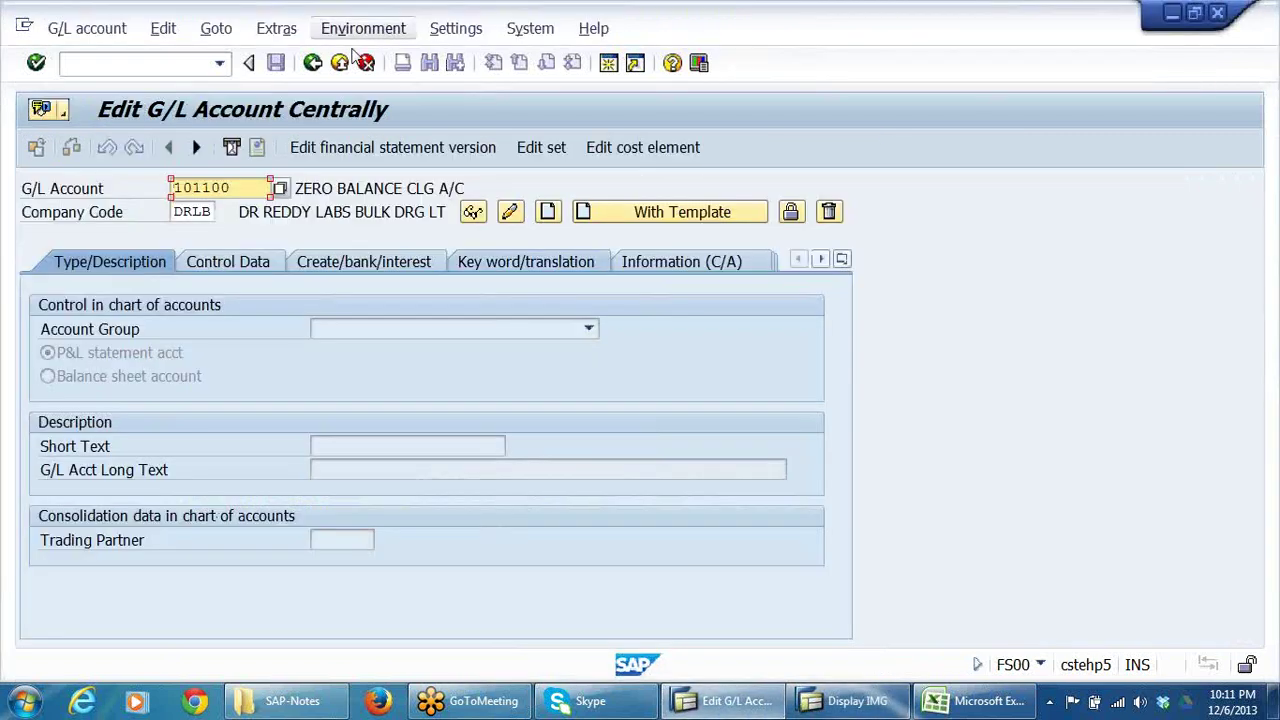
click(348, 60)
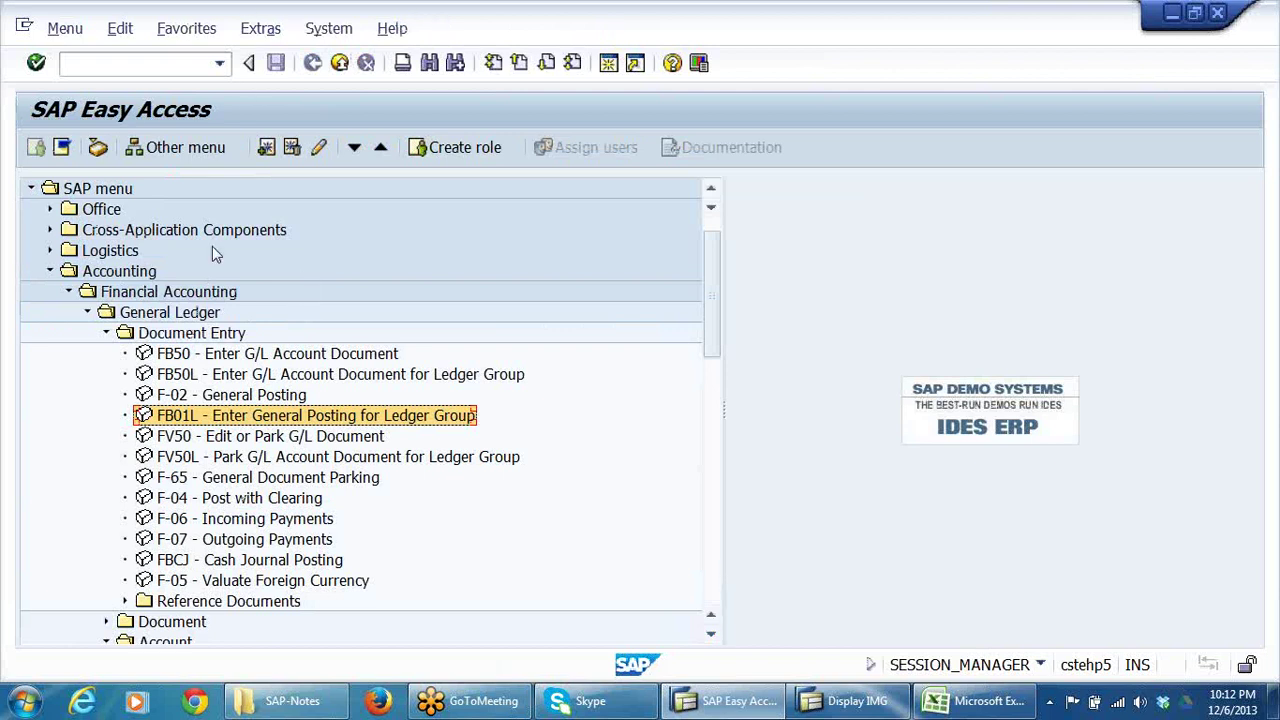
click(107, 334)
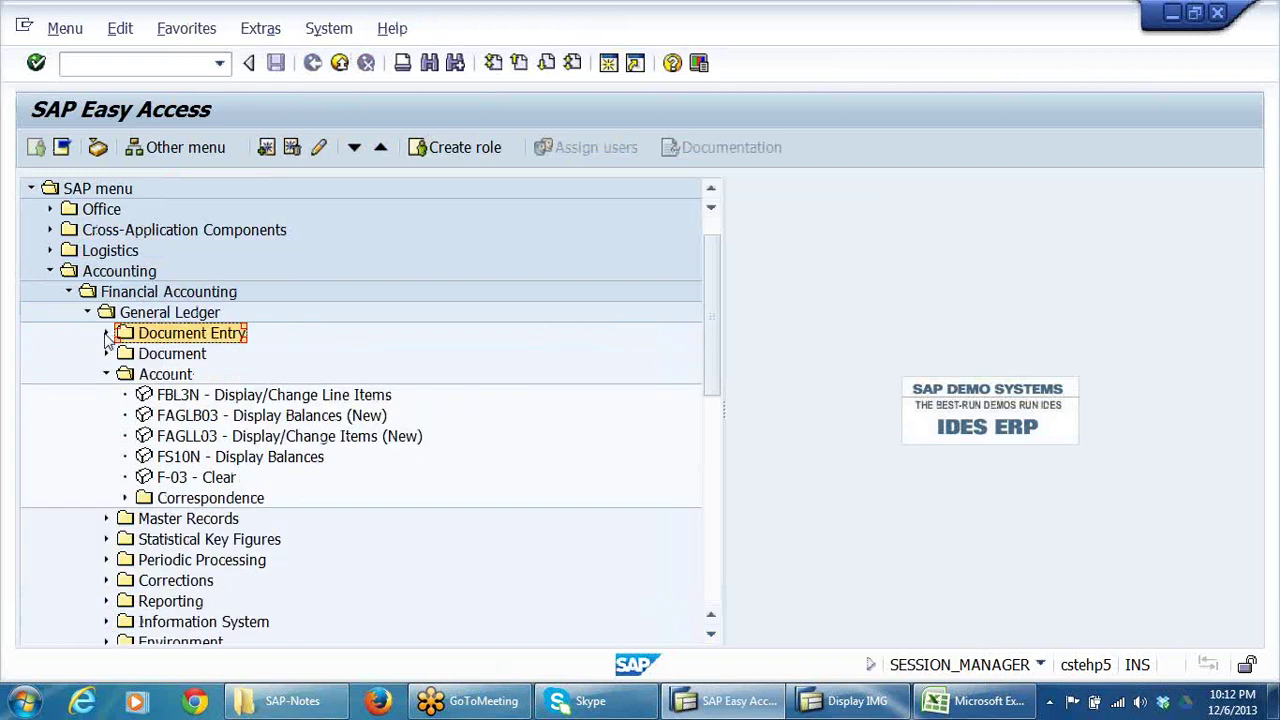
click(106, 374)
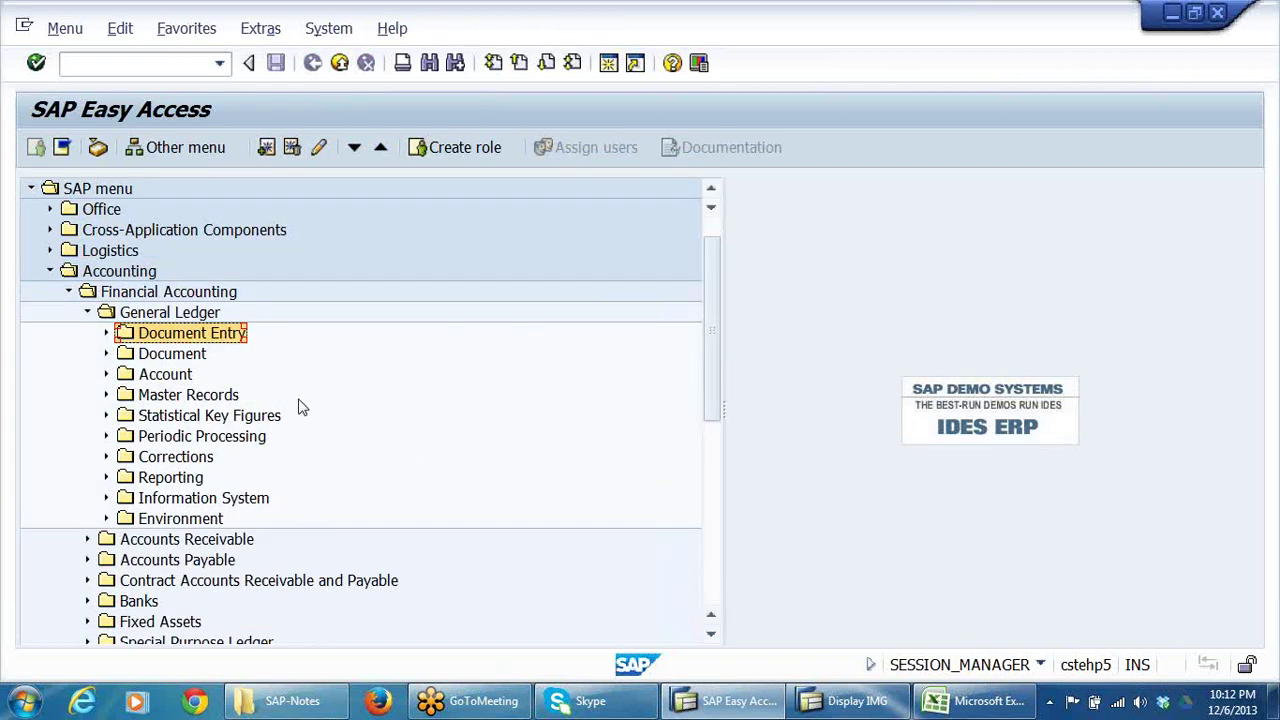
click(106, 334)
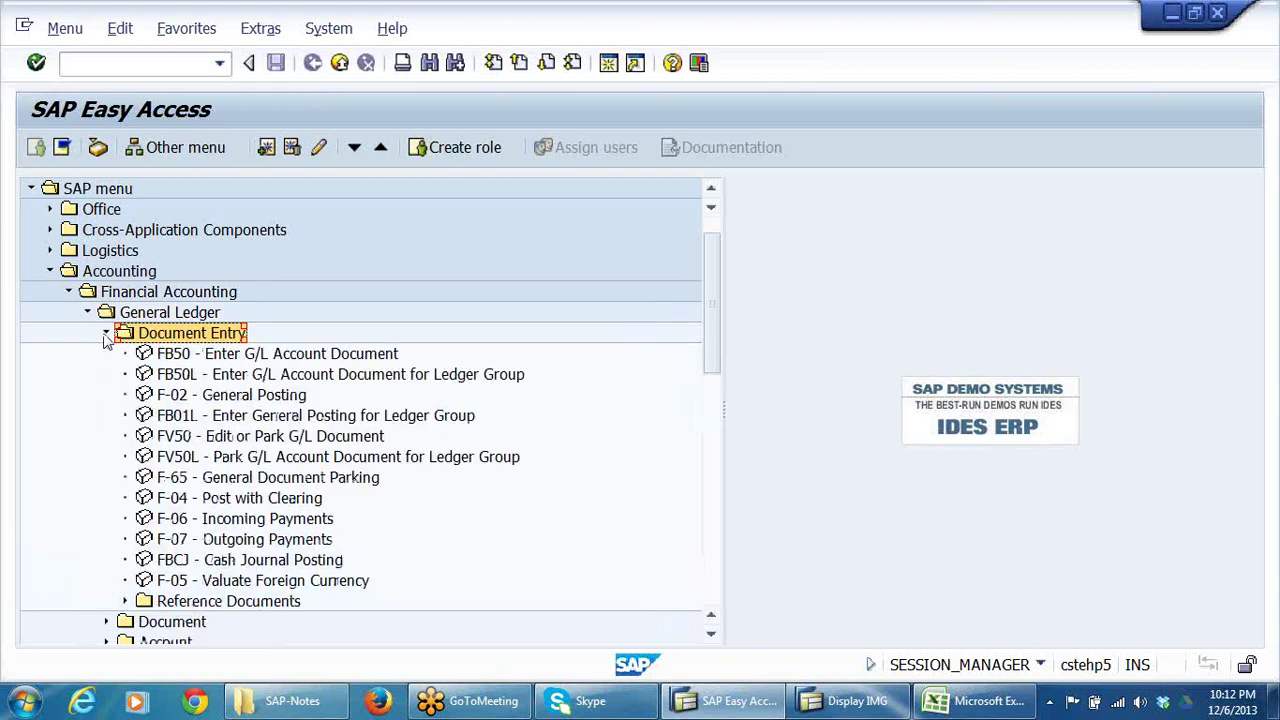
click(194, 397)
double_click(176, 400)
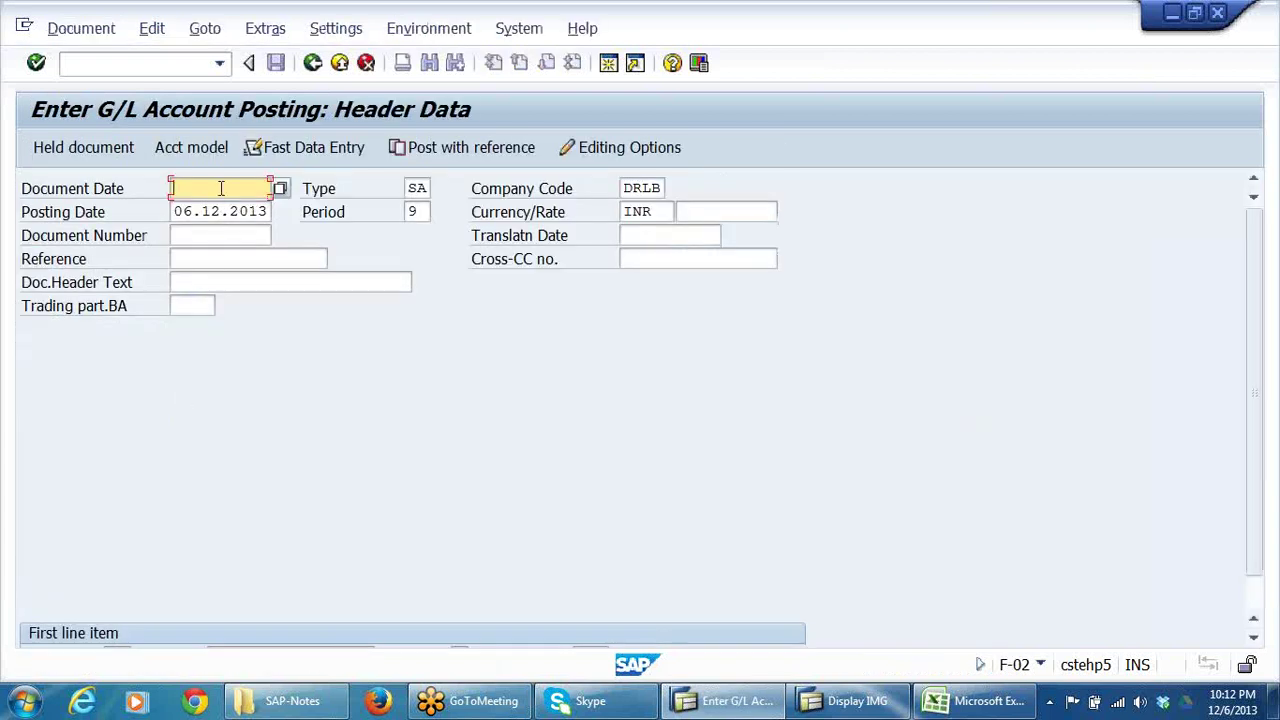
- Set the document date of the G/L posting to 06.12.2013
click(220, 188)
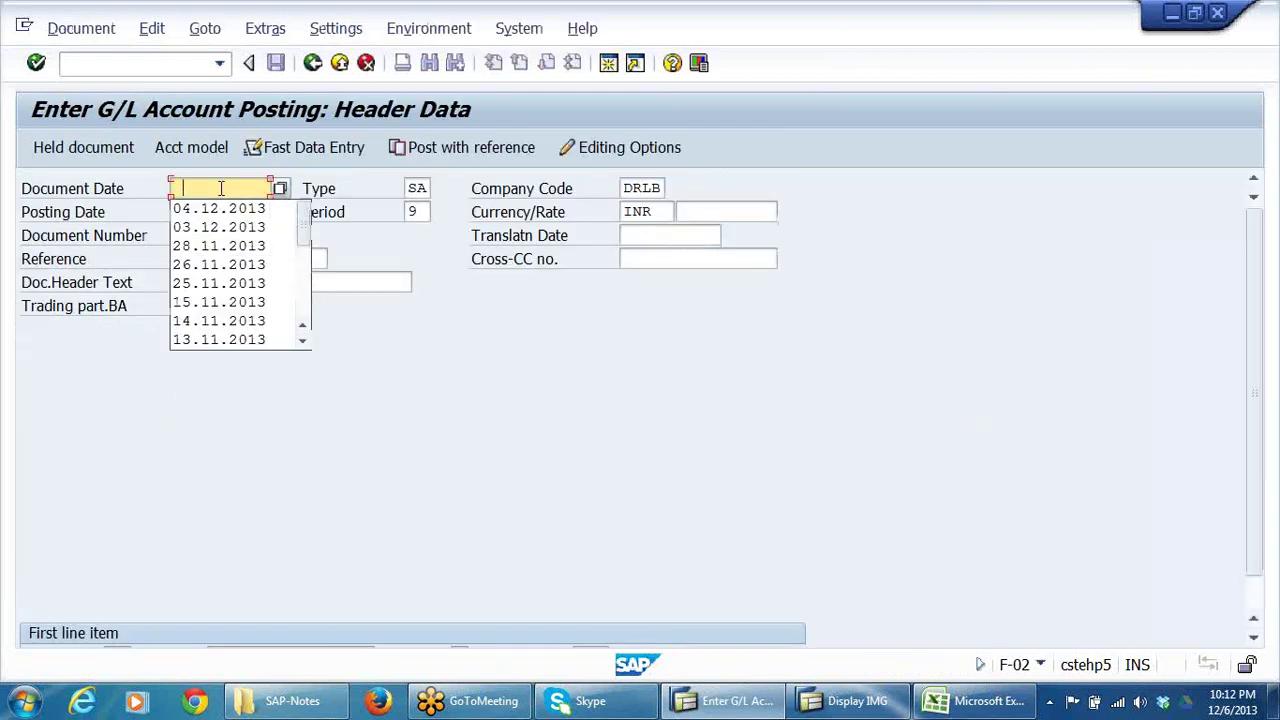
click(205, 209)
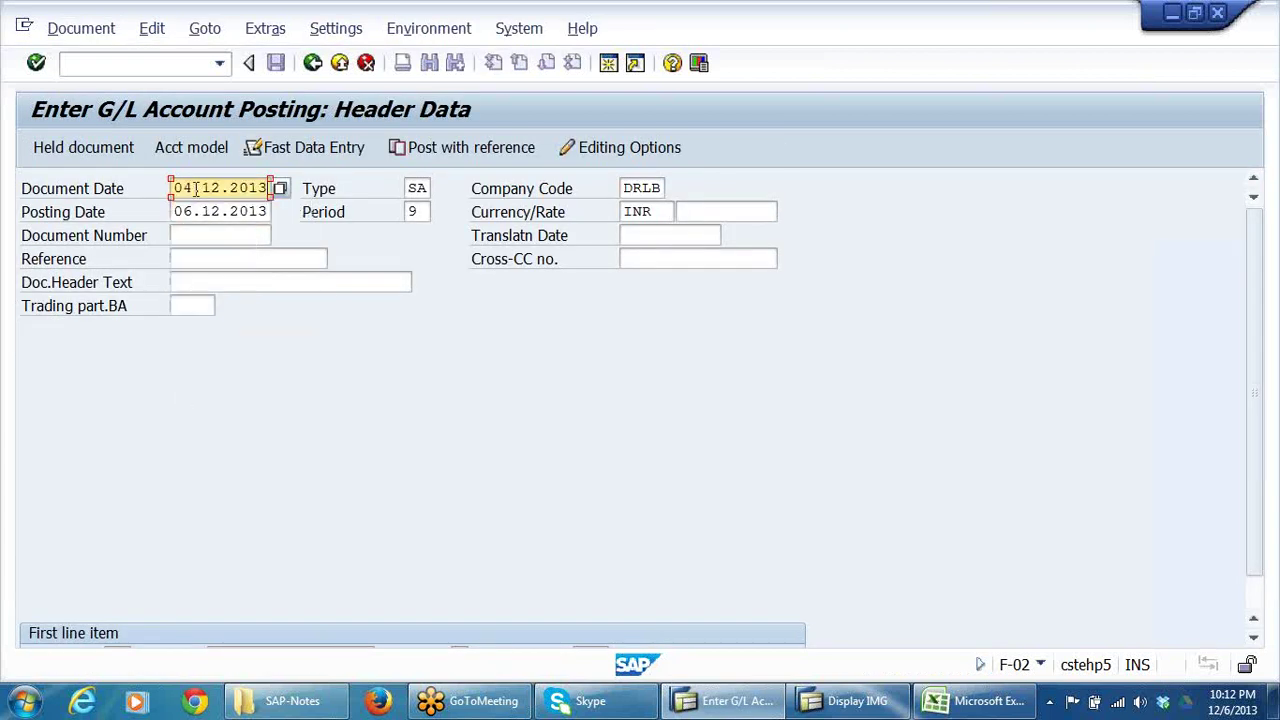
key(BackSpace)
text(6)
key(Return)
key(Return)
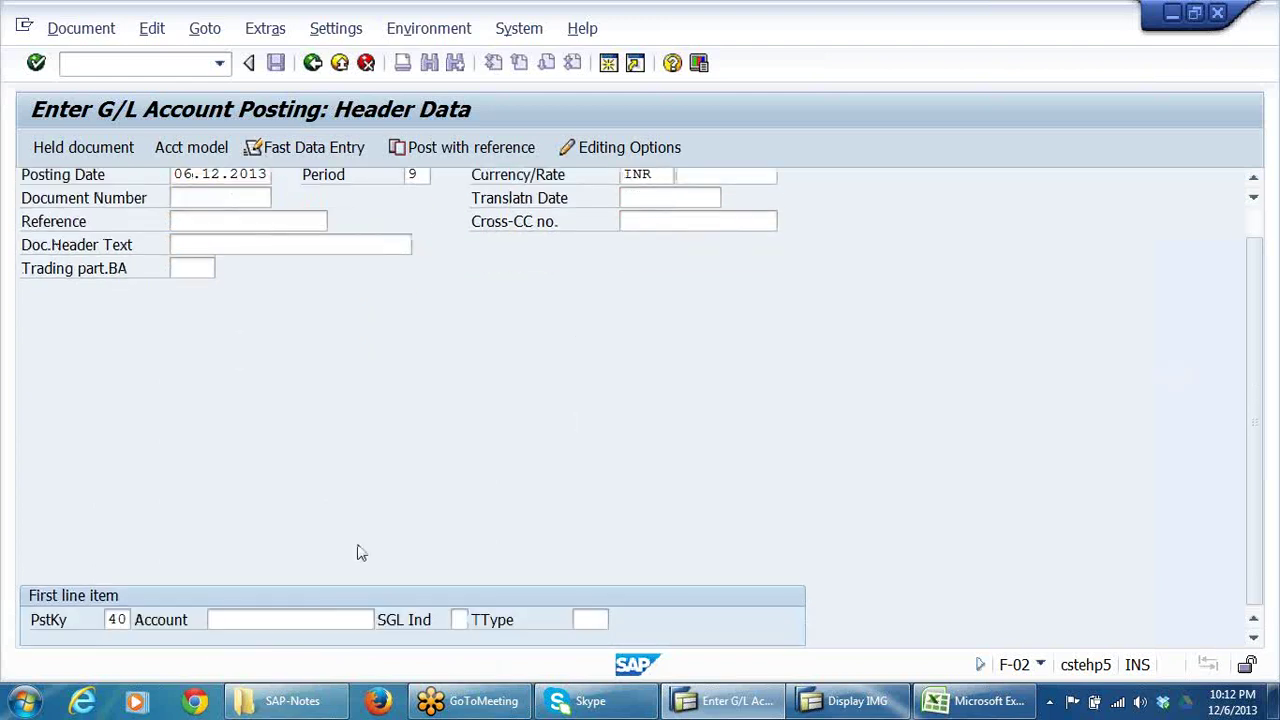
- Enter account 400302 for the first line item with posting key 40 and open that item
click(297, 619)
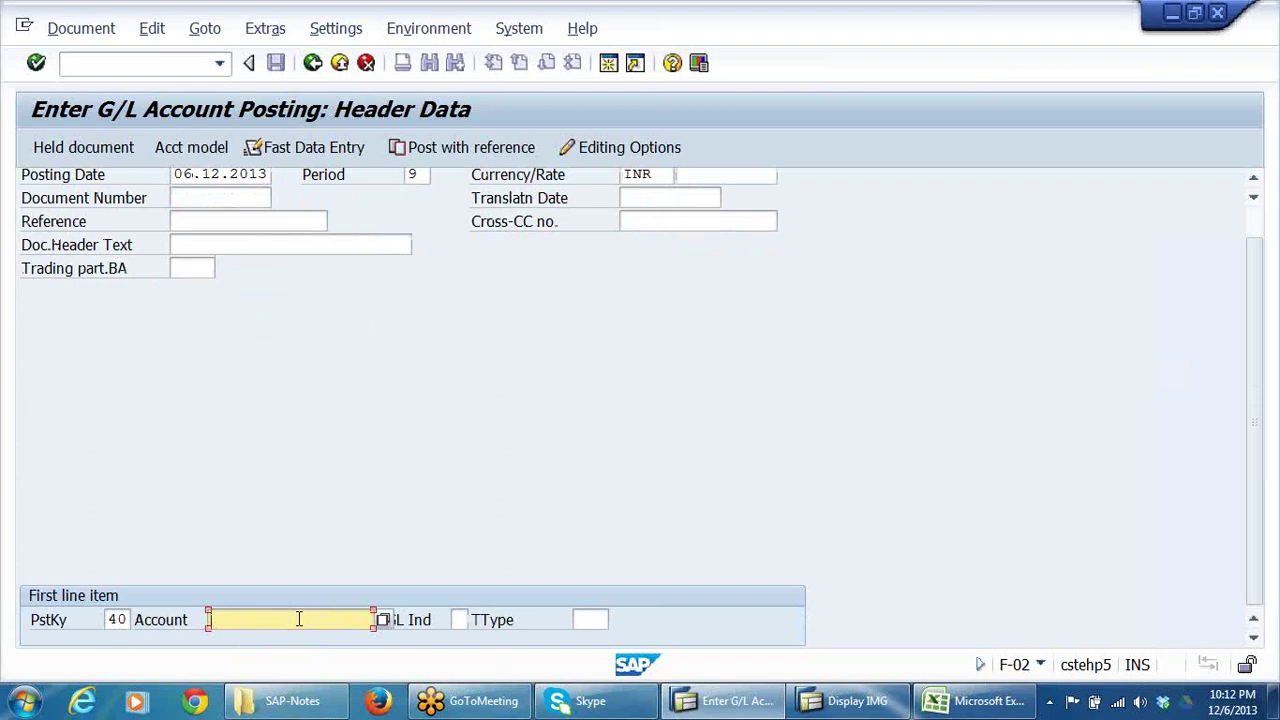
text(400)
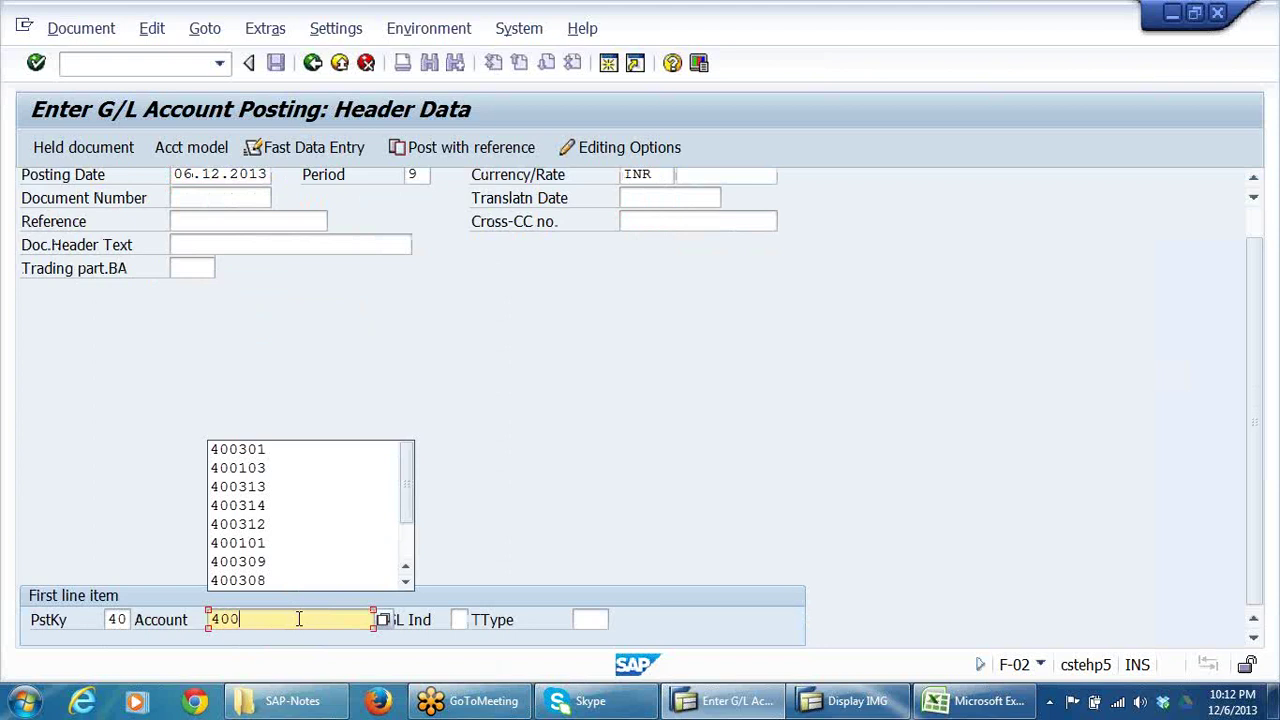
text(302)
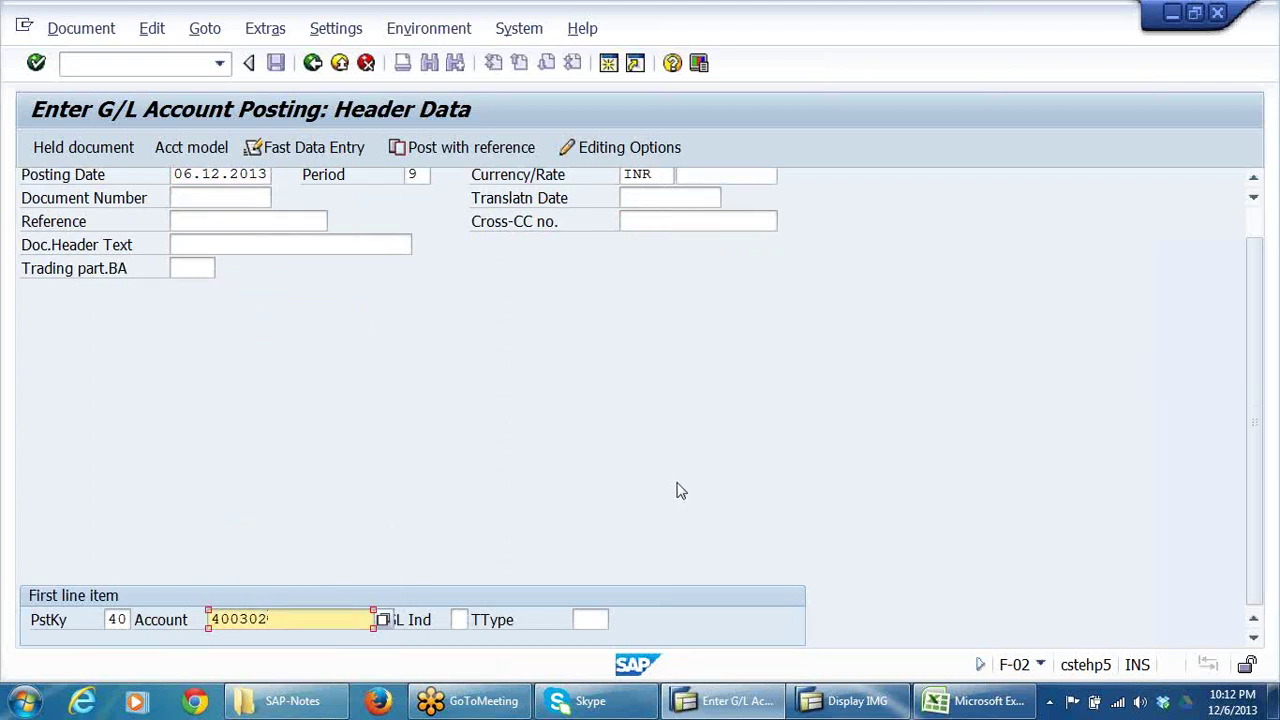
key(Return)
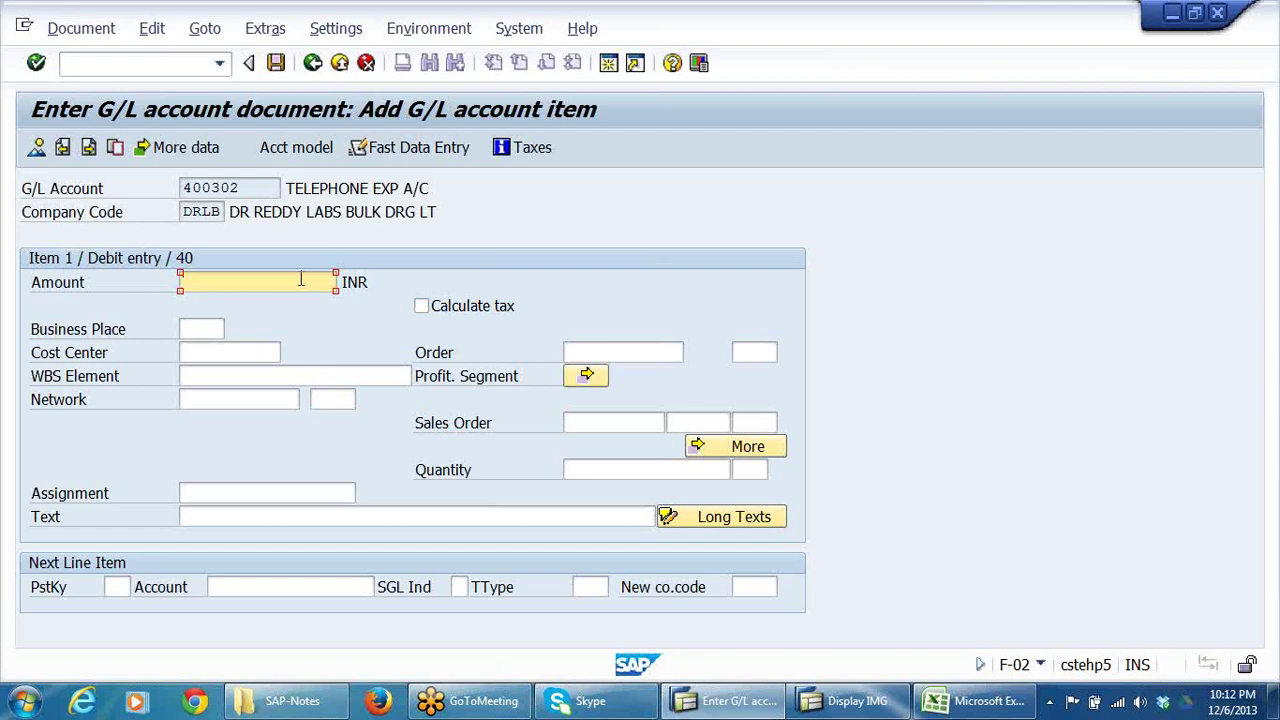
- Fill in the first debit item with amount 400, cost center 1001 and text "TEST FOR DOC SPLITING"
text(400)
click(225, 356)
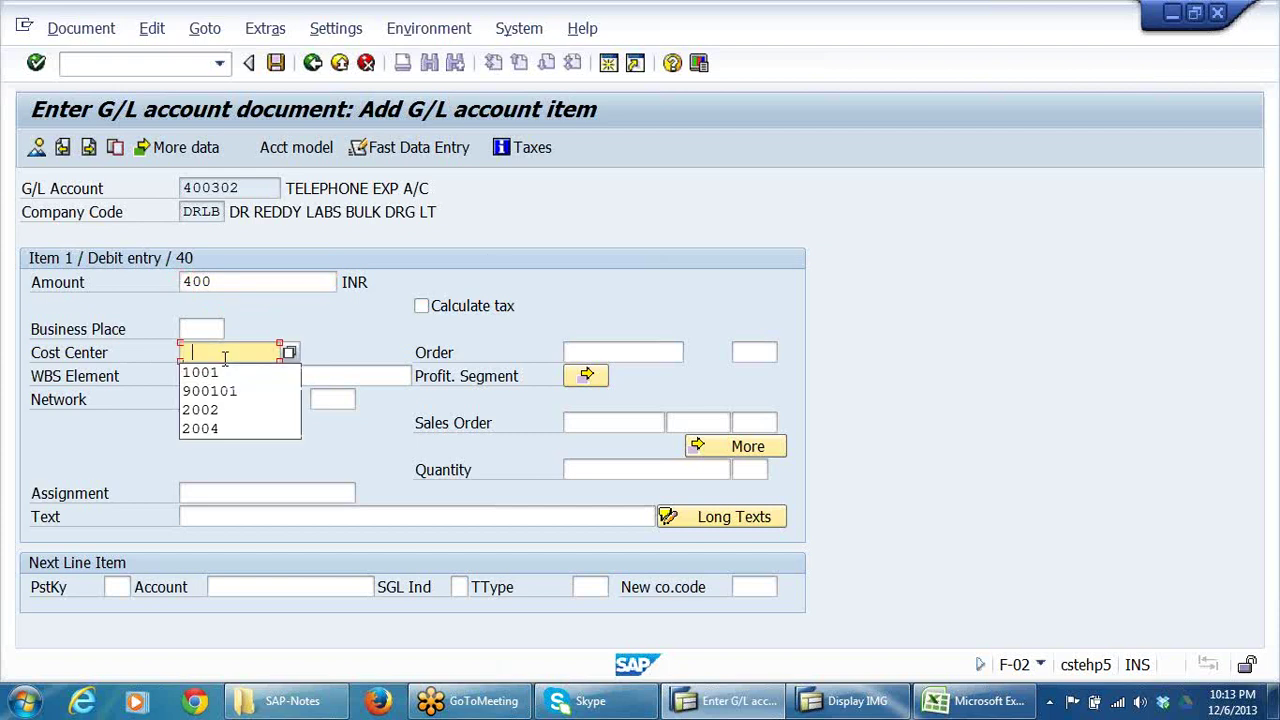
click(222, 373)
click(239, 517)
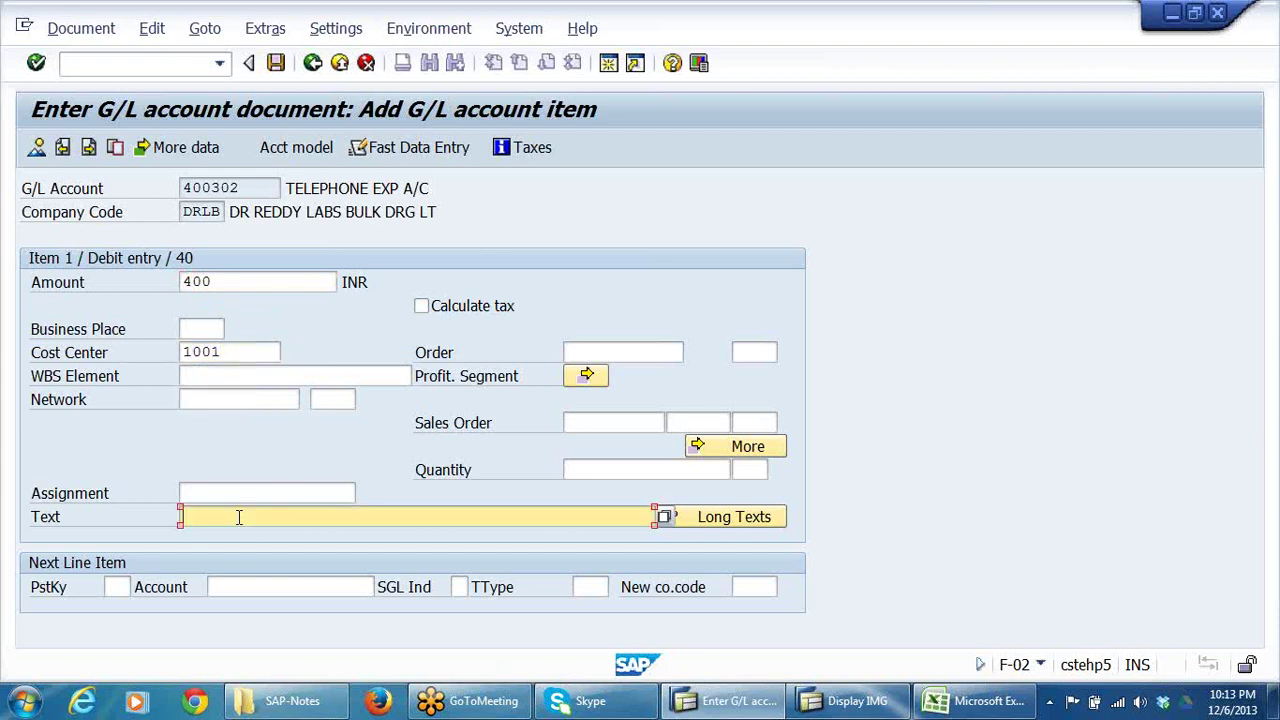
text(TEST FOR DOC SPLITING)
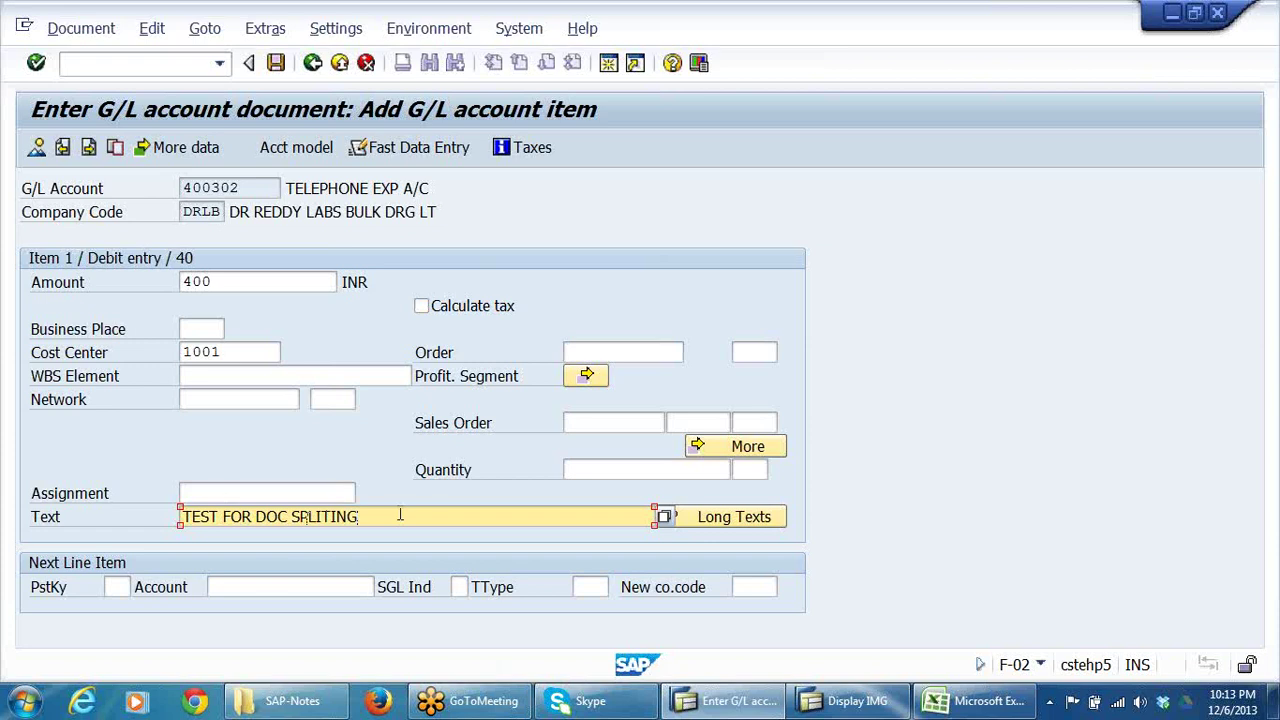
- Add a second line item with posting key 40 and the same account, 400302, copied from the first item
click(120, 586)
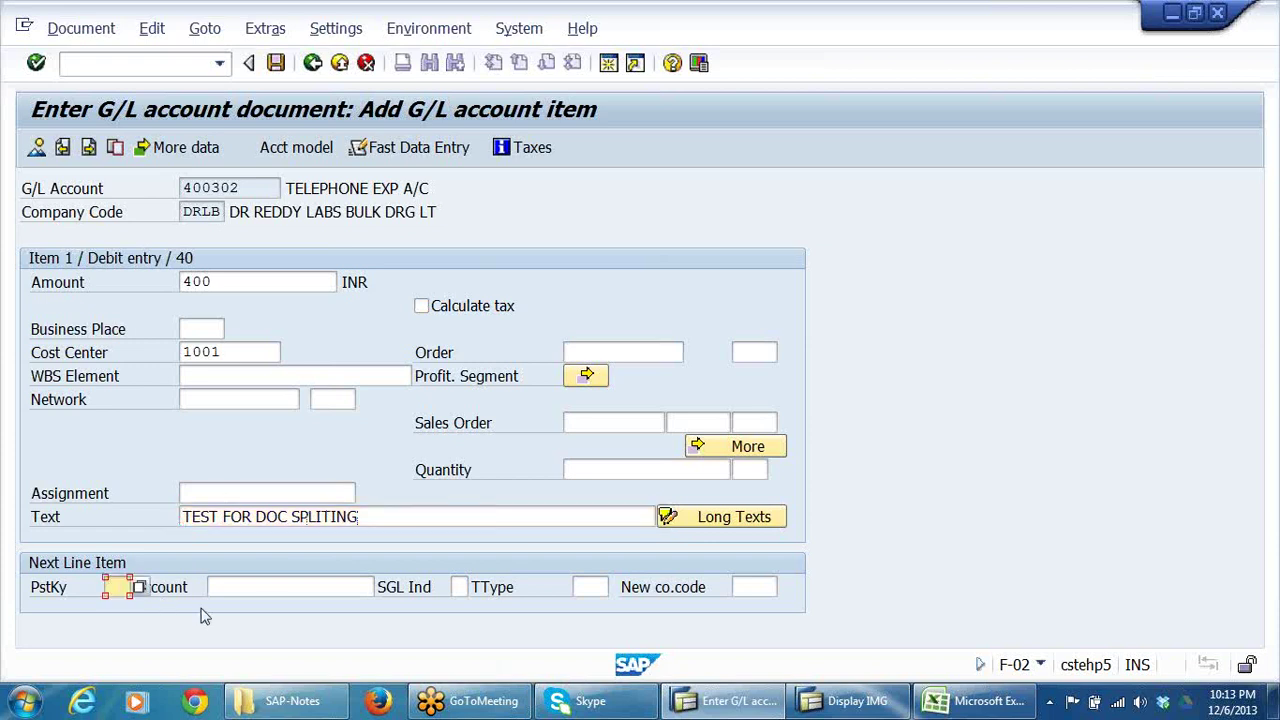
text(40)
click(254, 589)
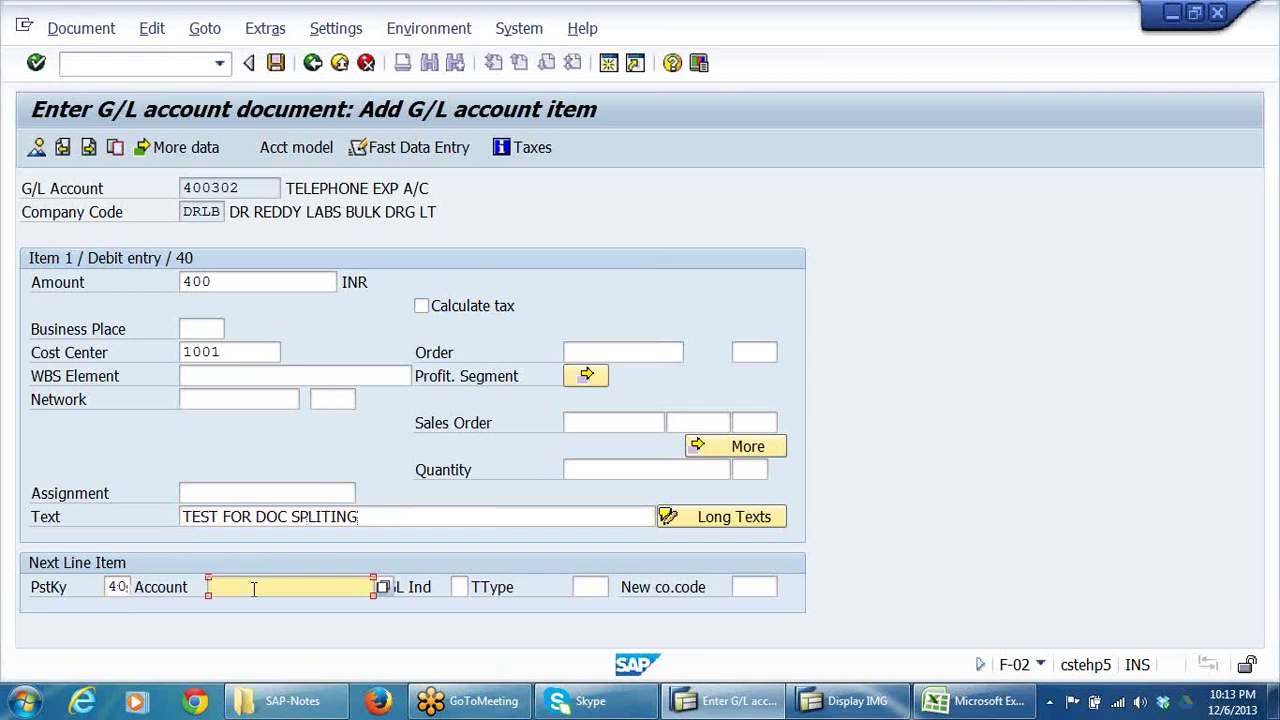
double_click(250, 188)
key(ctrl+c)
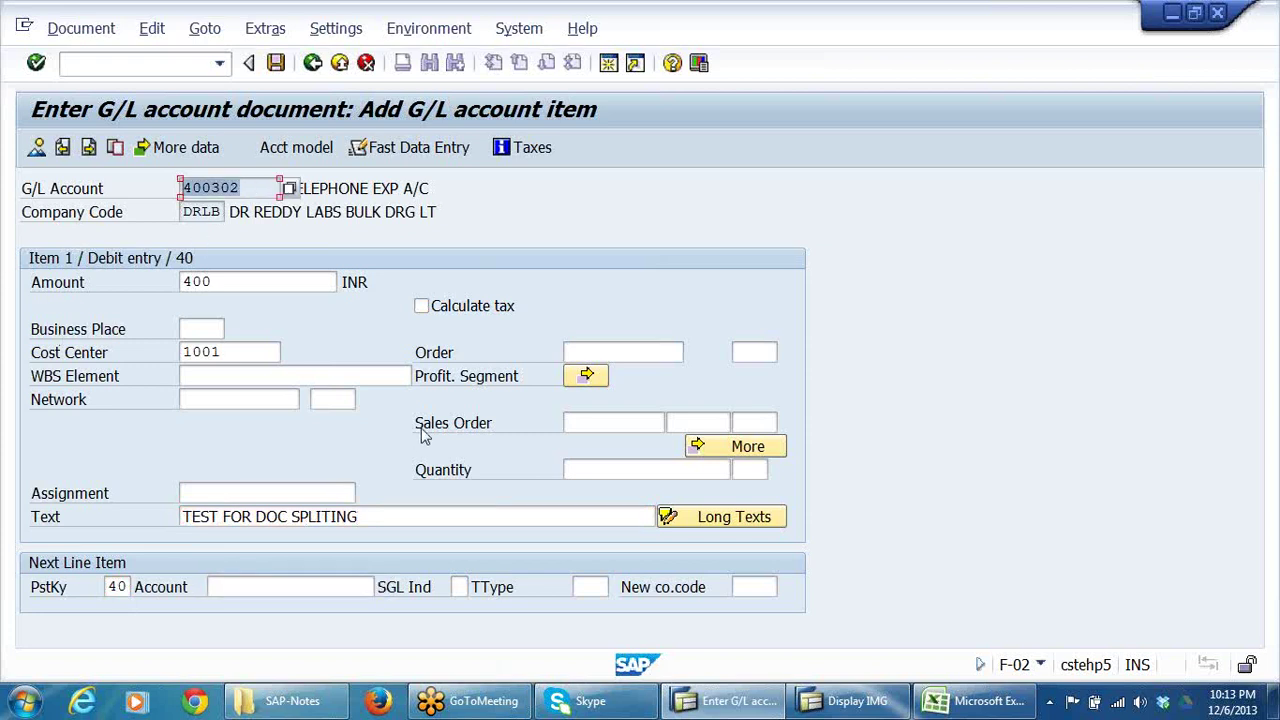
click(284, 590)
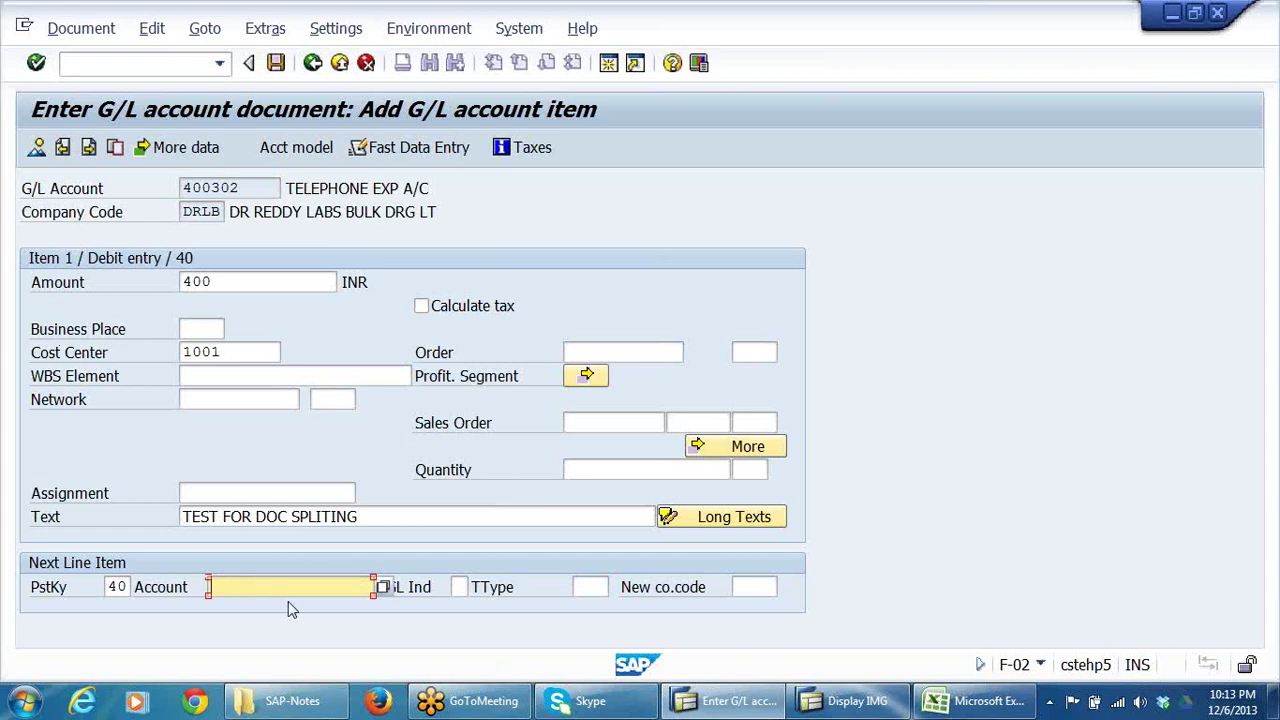
key(ctrl+v)
key(Return)
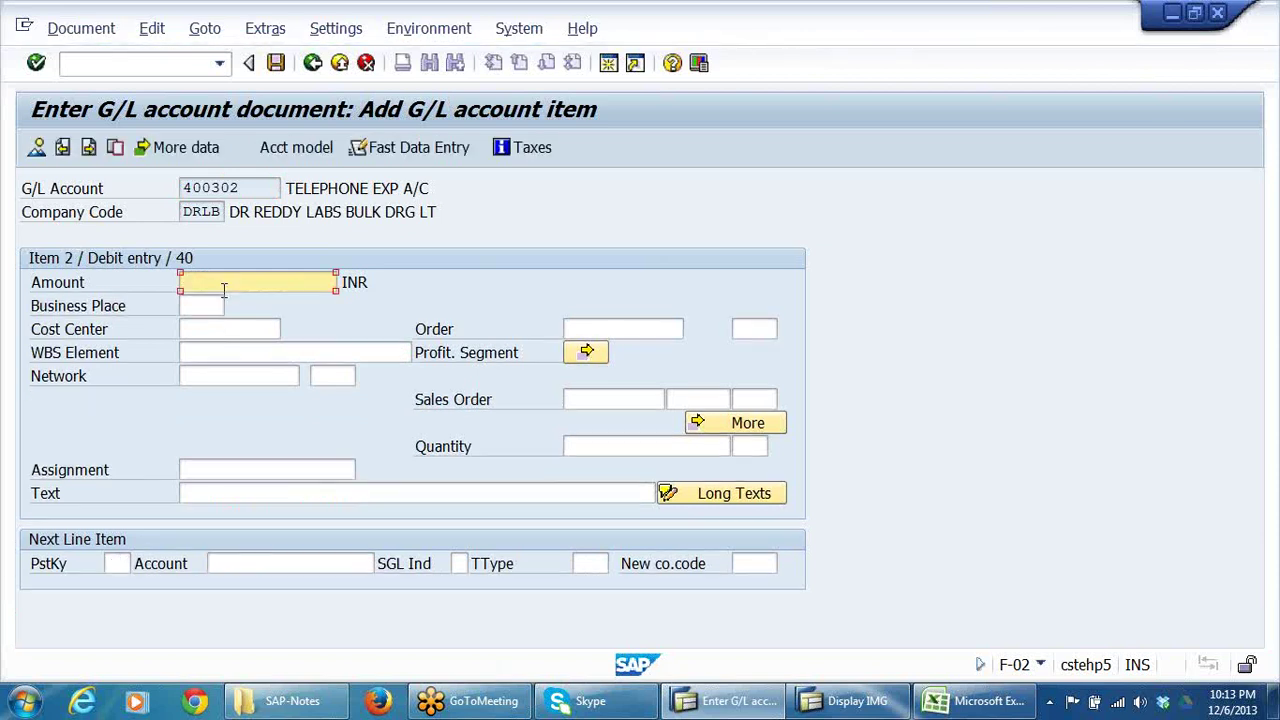
- Fill in the second debit item with amount 600, cost center 1001 and text "TEST FOR DOC SPLITING"
text(600)
click(196, 332)
click(216, 350)
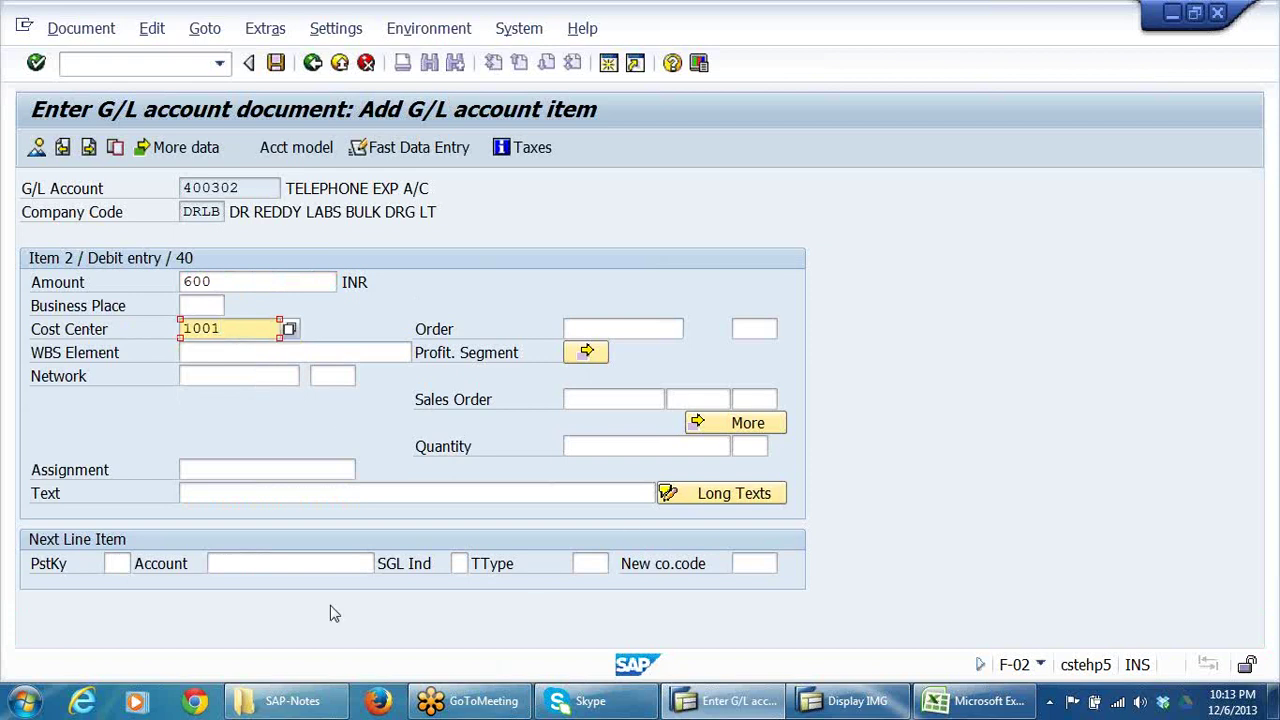
click(314, 477)
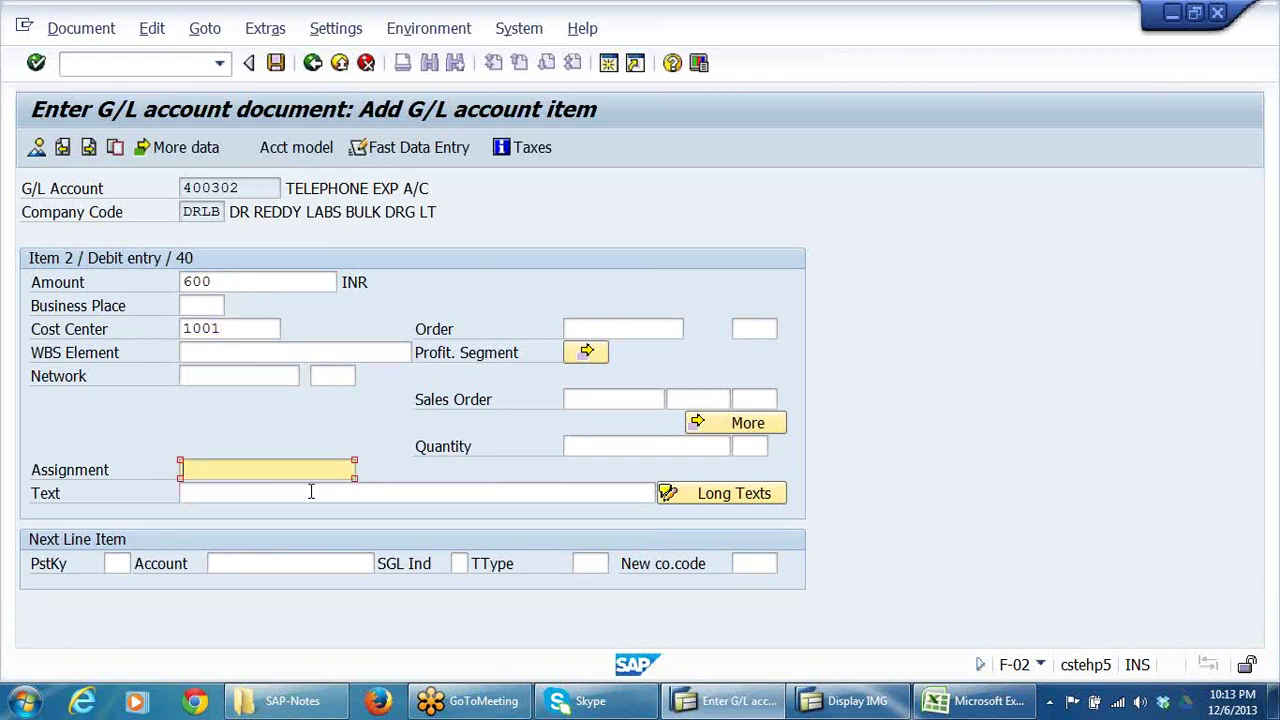
click(313, 492)
key(Return)
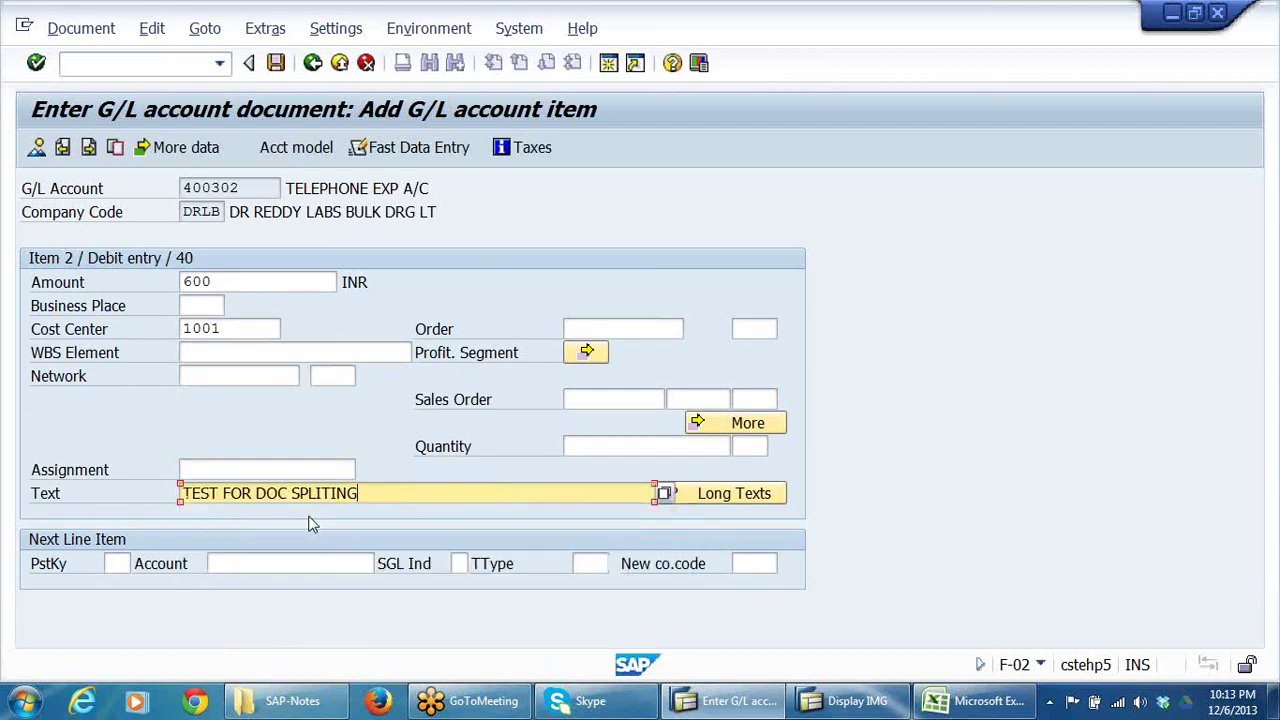
- Add a credit line item with posting key 50 and account 200405
click(122, 564)
text(50)
click(273, 565)
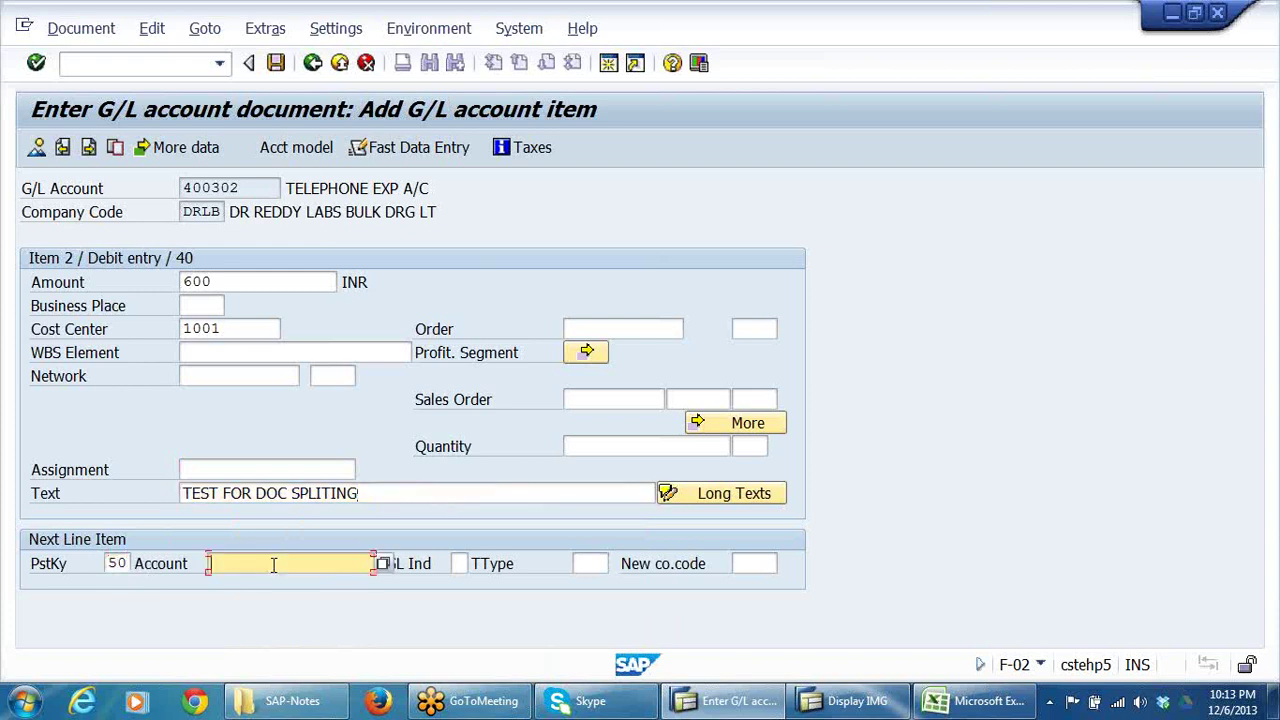
text(2)
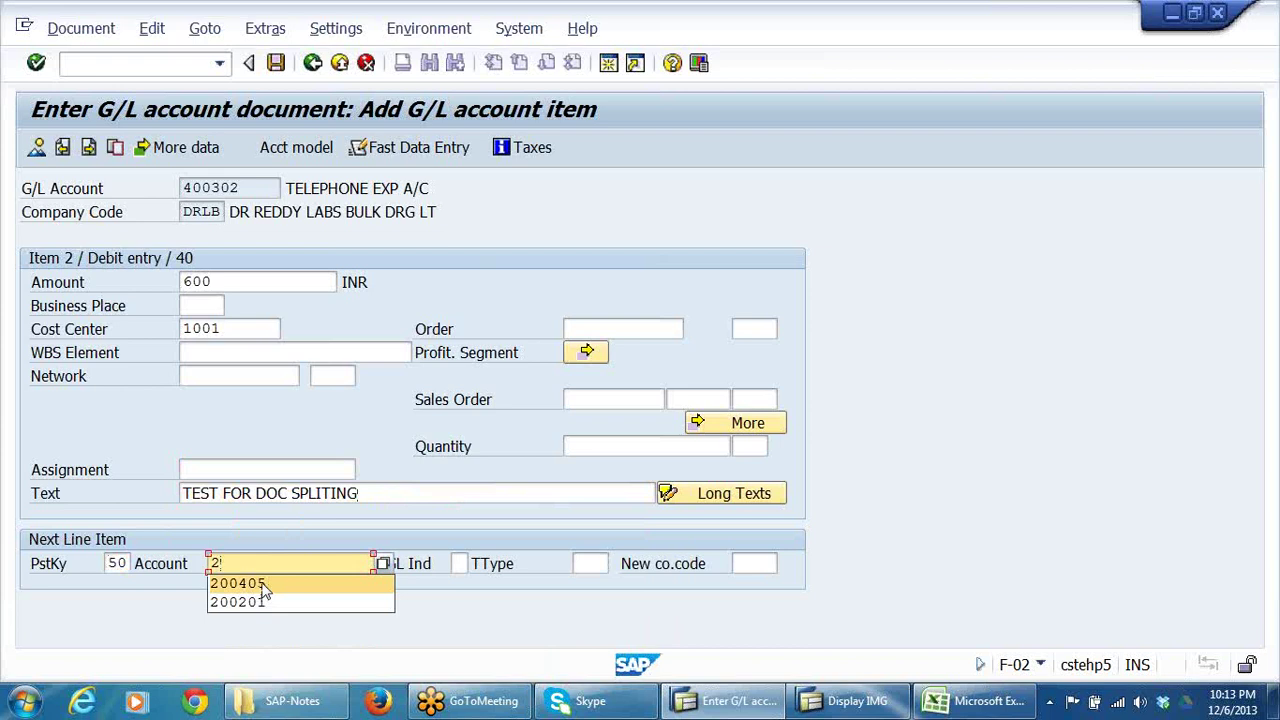
click(265, 587)
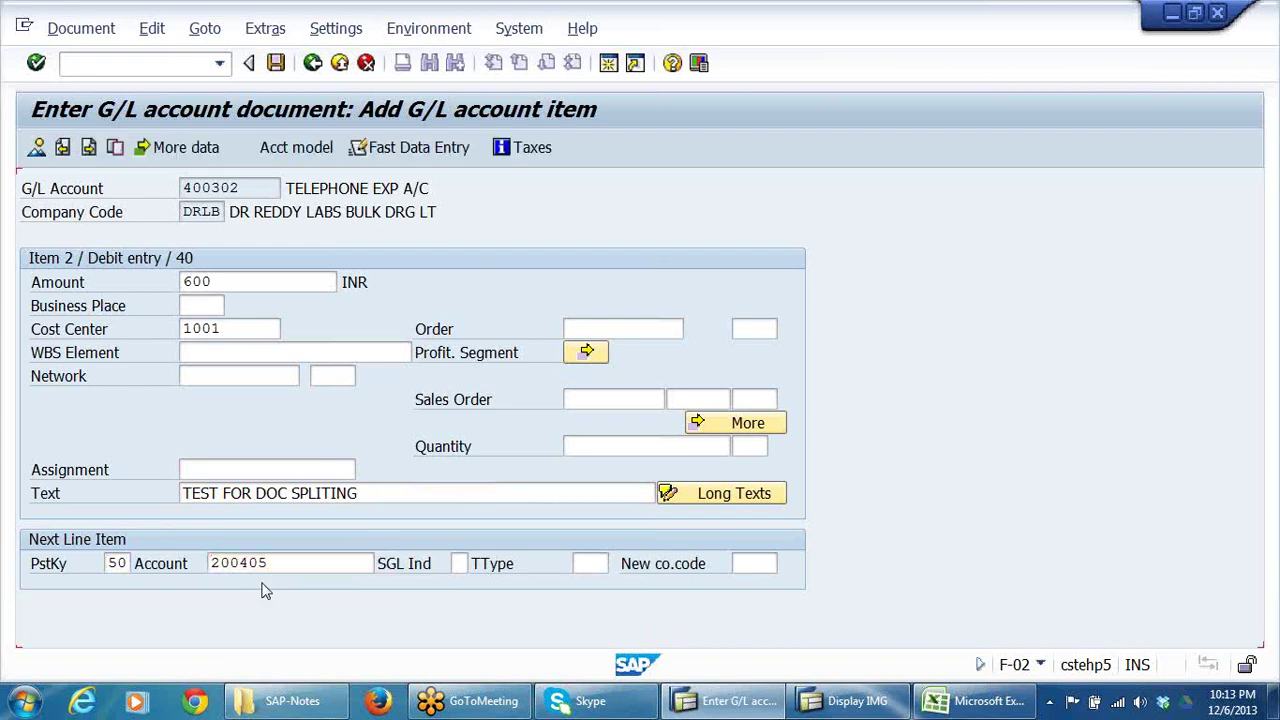
key(Return)
- Enter * as both the amount and the text of the Axis Bank credit item and bring up the document overview
click(220, 284)
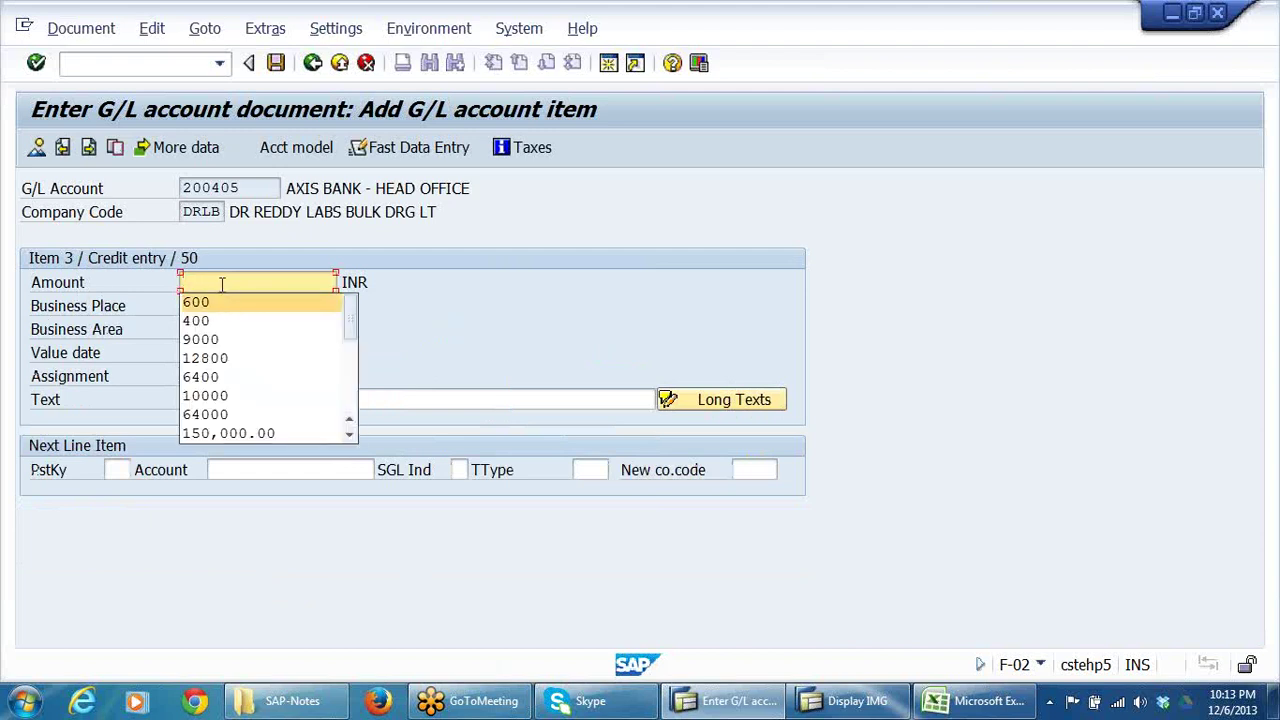
click(222, 284)
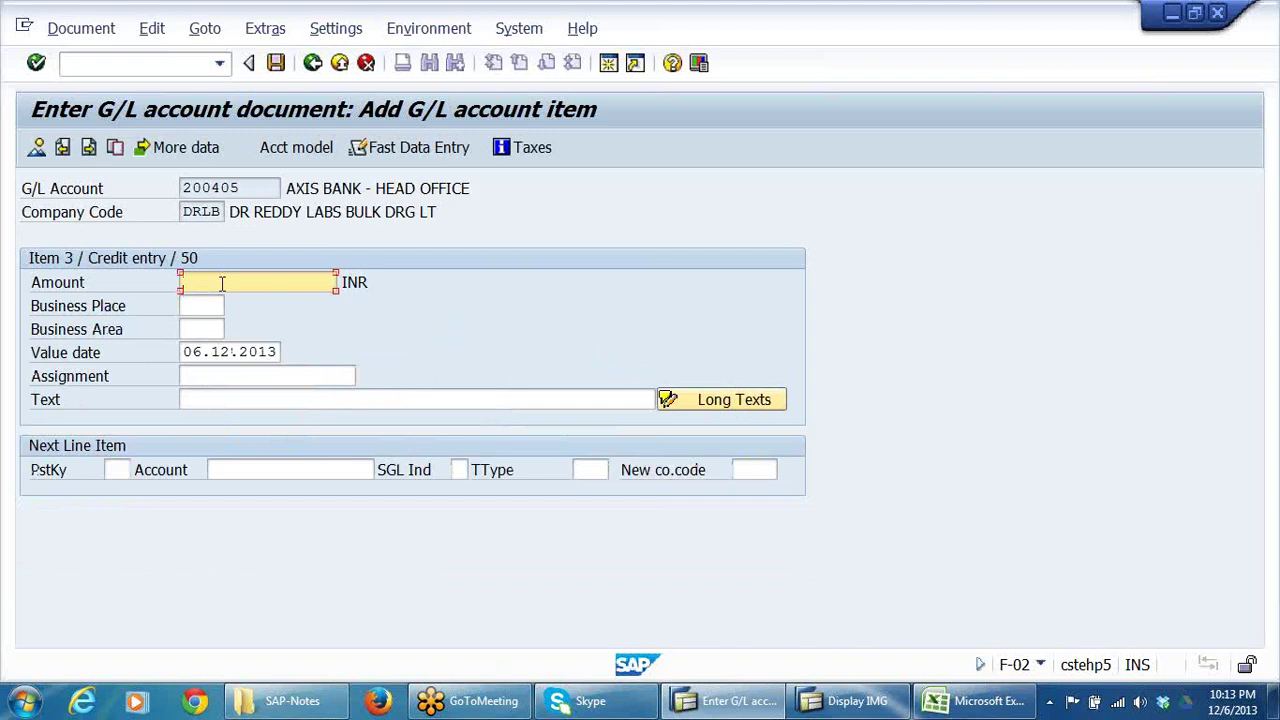
text(*)
click(404, 400)
text(*)
key(Return)
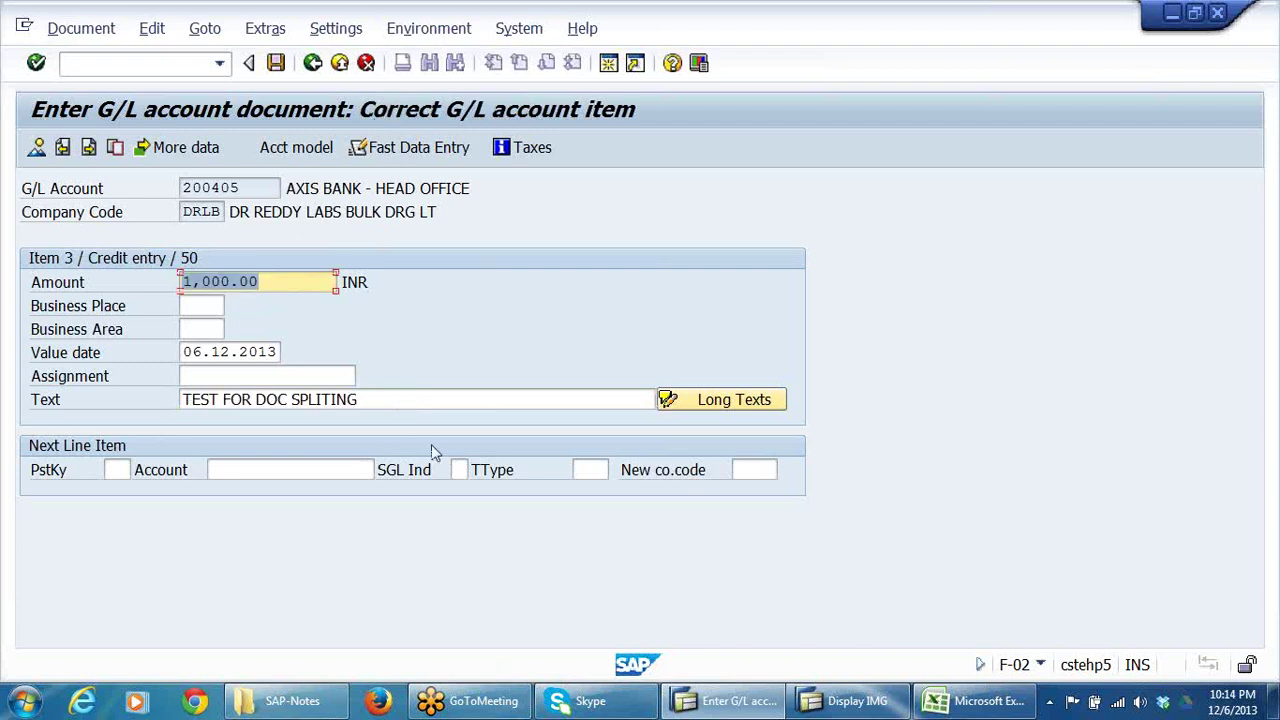
key(Return)
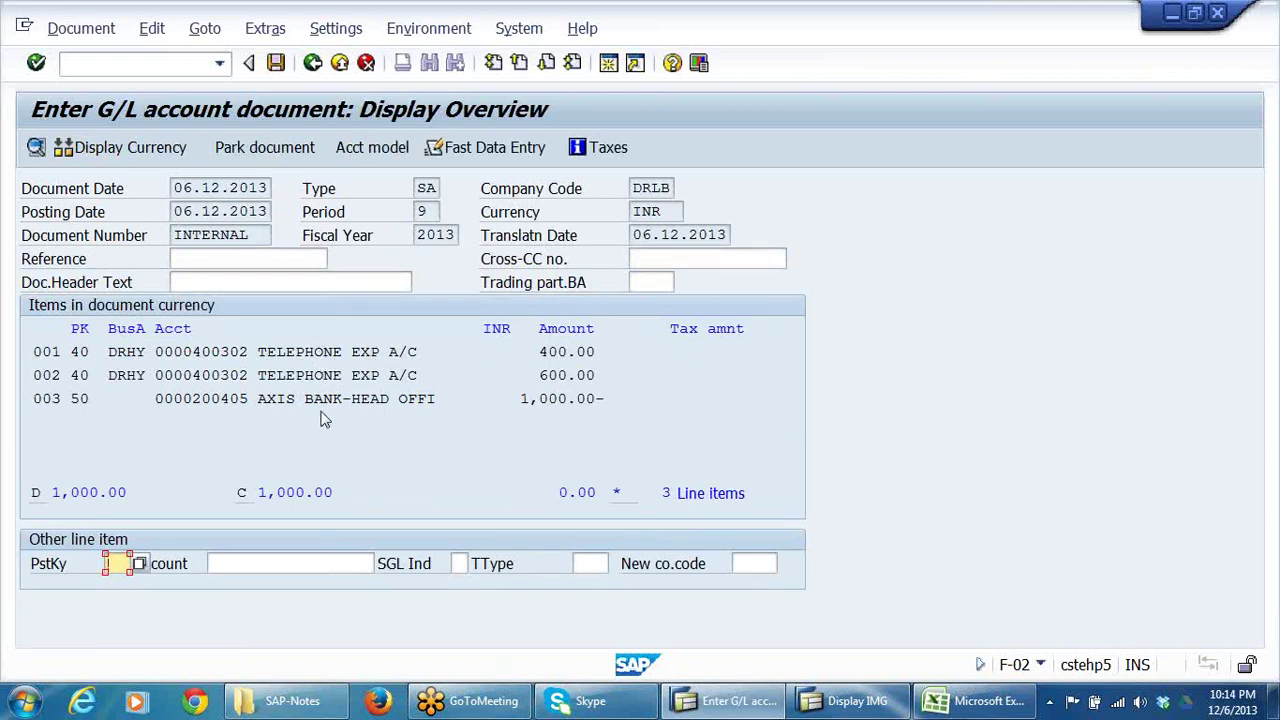
- Review the bank line item in the G/L document overview and run the general ledger simulation
click(522, 403)
drag(522, 403, 669, 437)
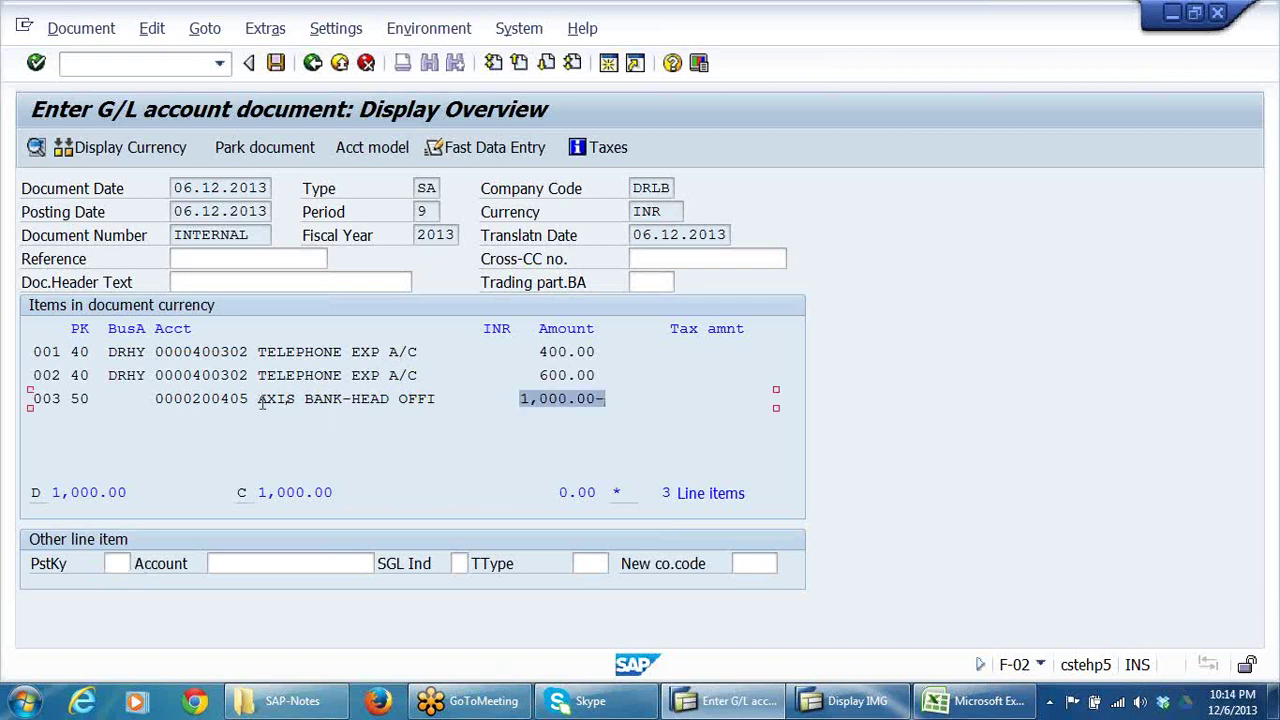
drag(258, 400, 430, 418)
drag(522, 403, 774, 520)
click(86, 35)
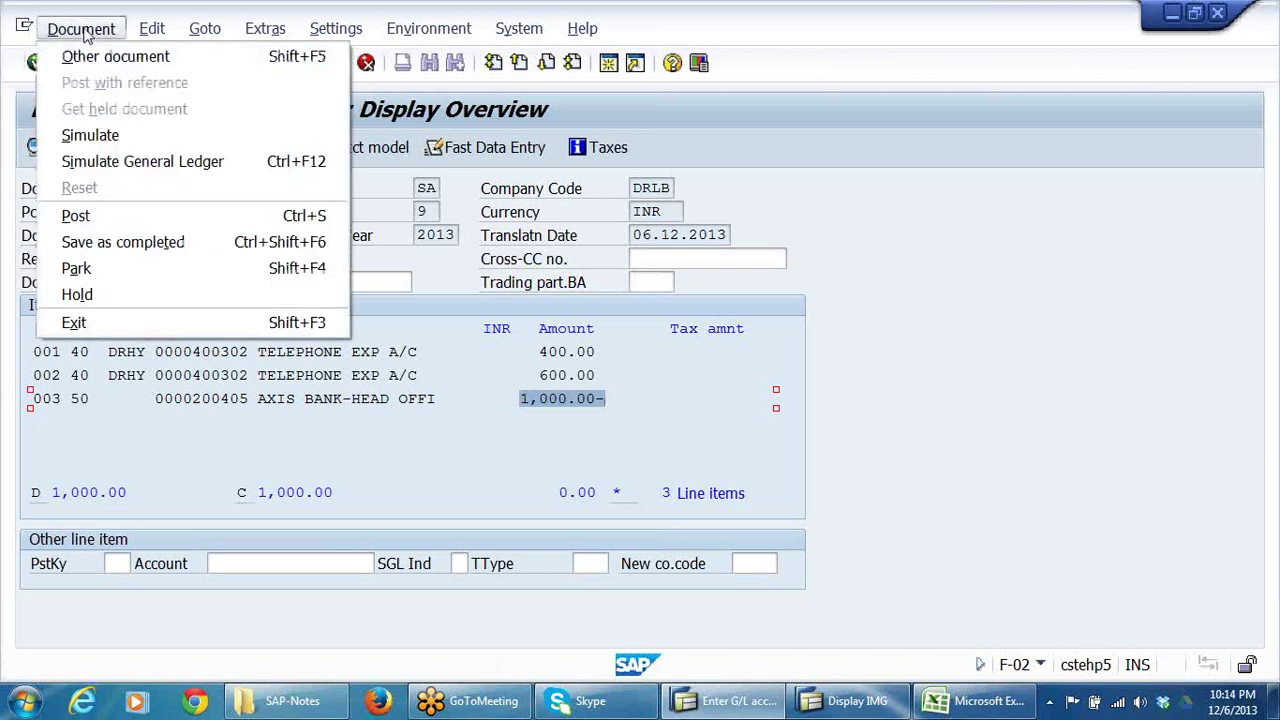
click(128, 165)
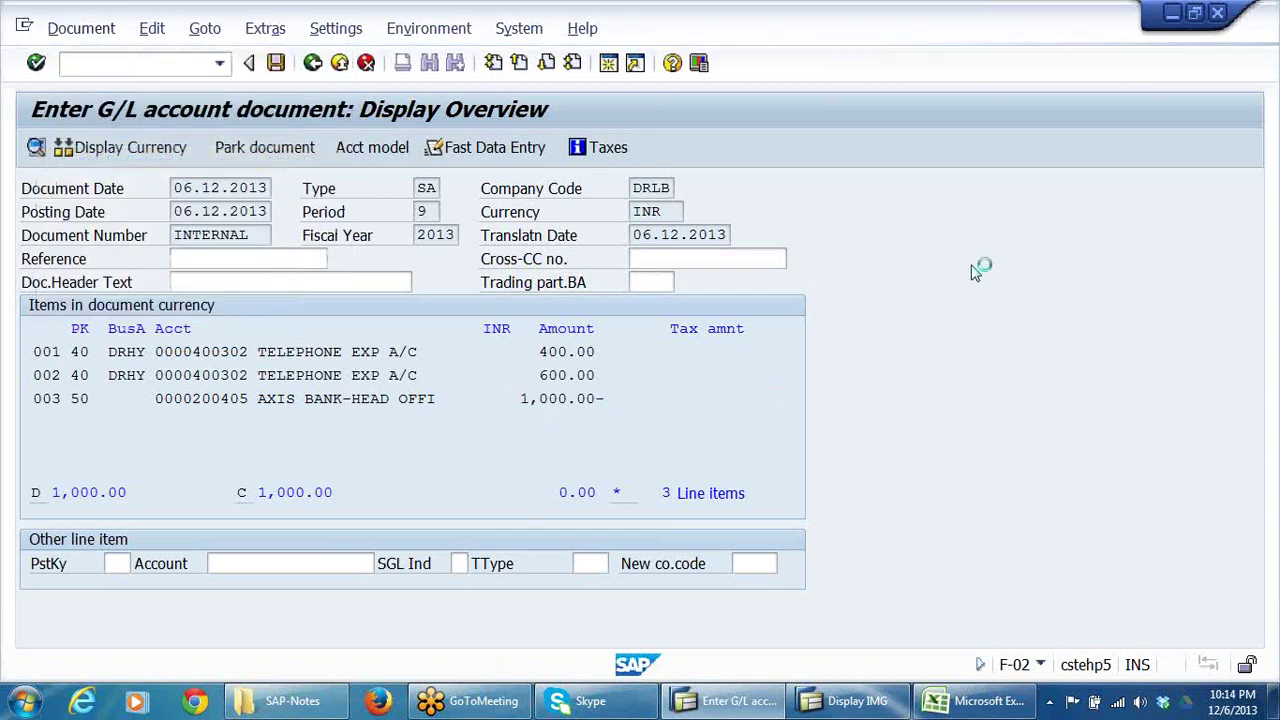
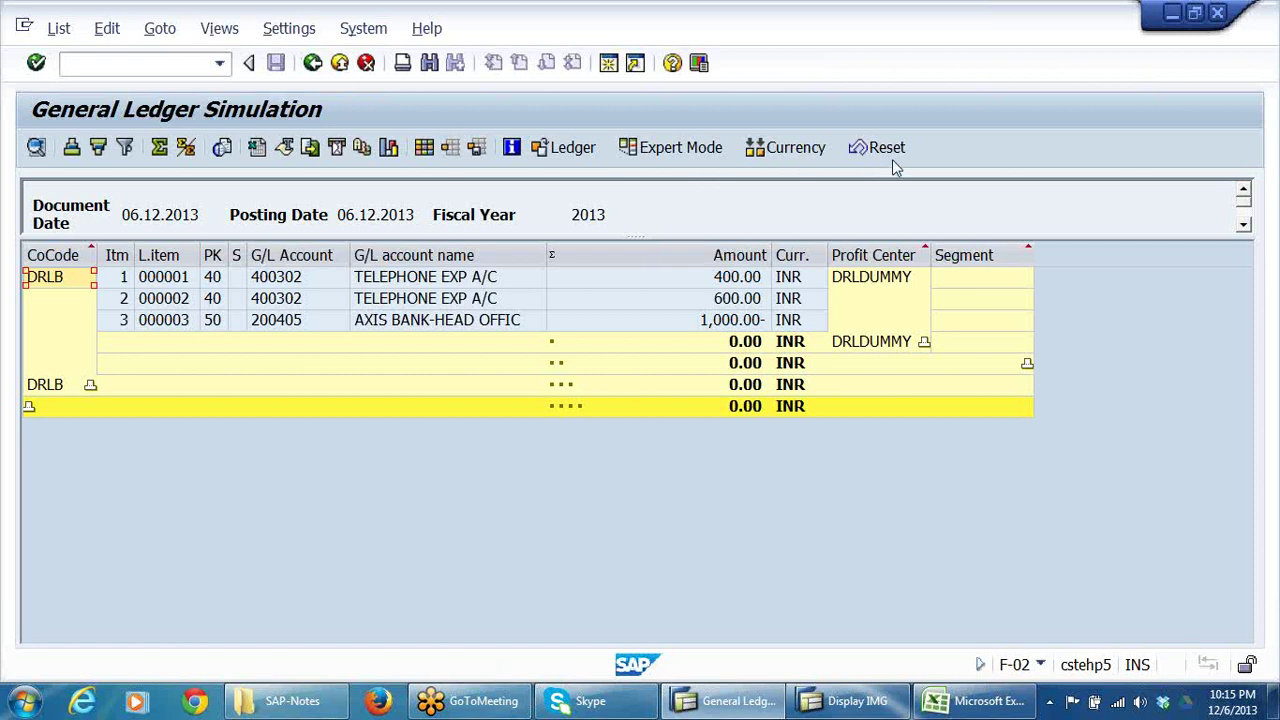
- Leave the general ledger simulation without choosing another ledger and post the G/L account document
click(557, 149)
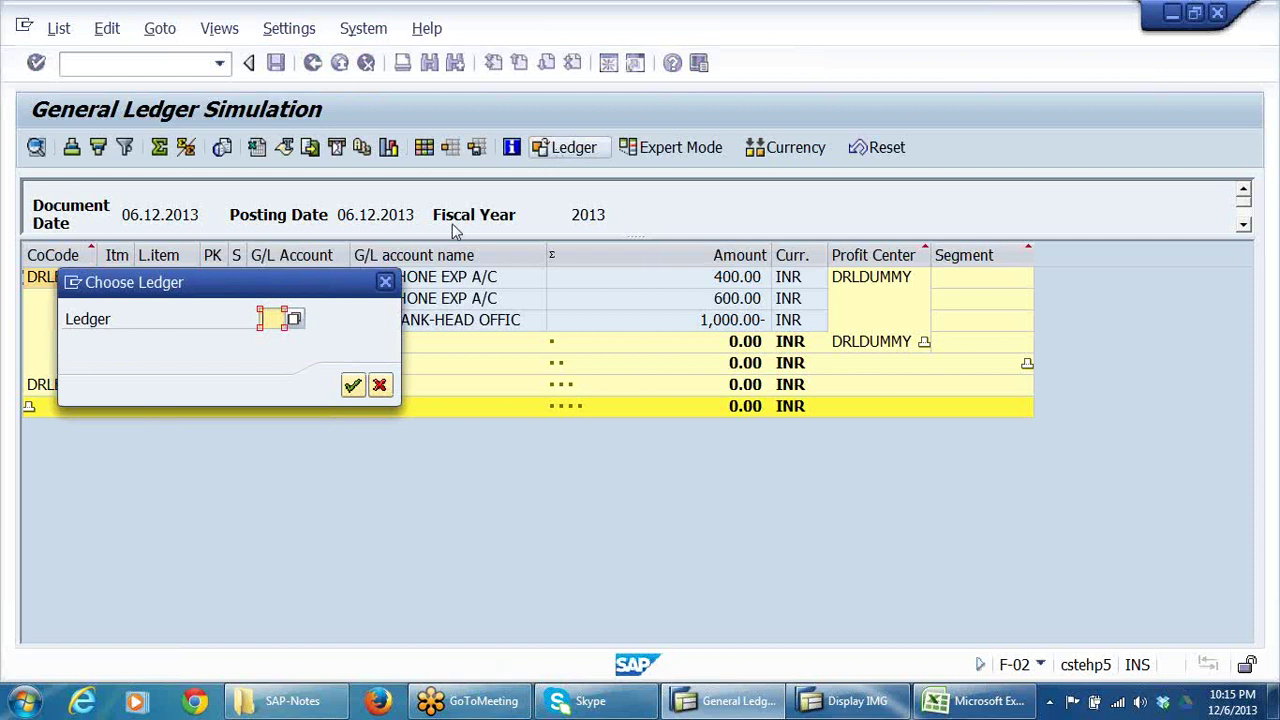
click(388, 283)
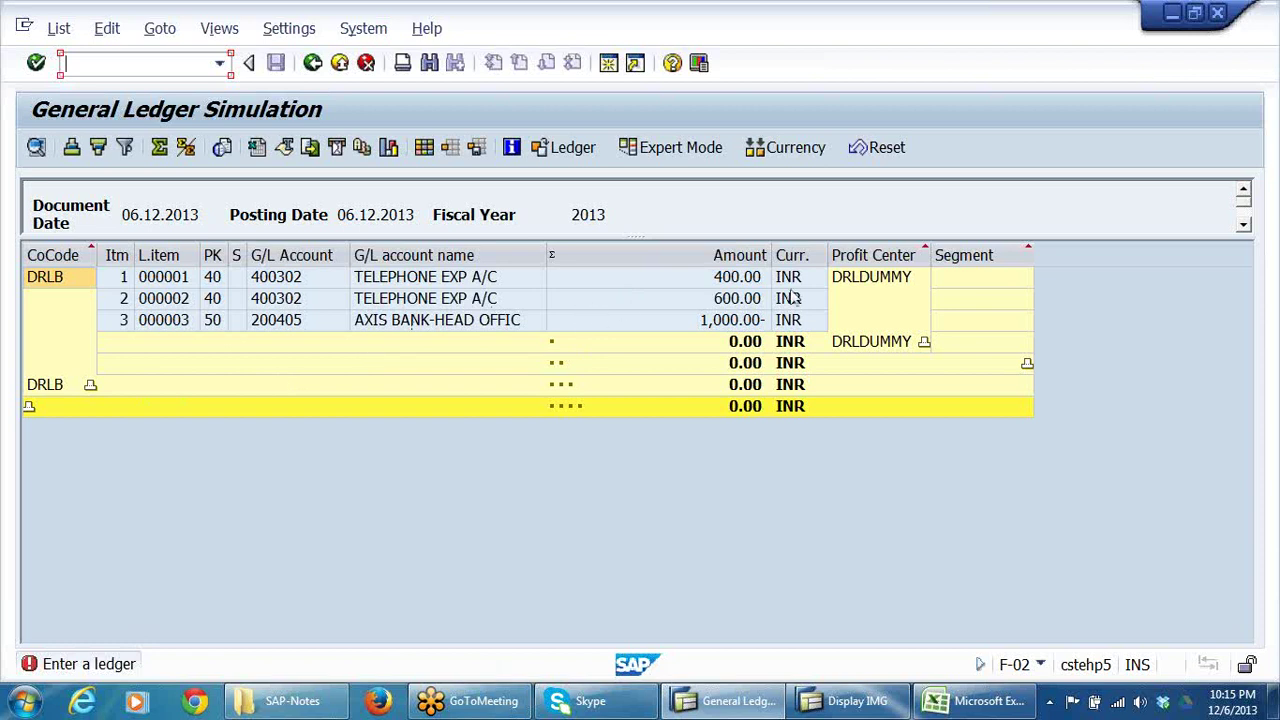
click(318, 63)
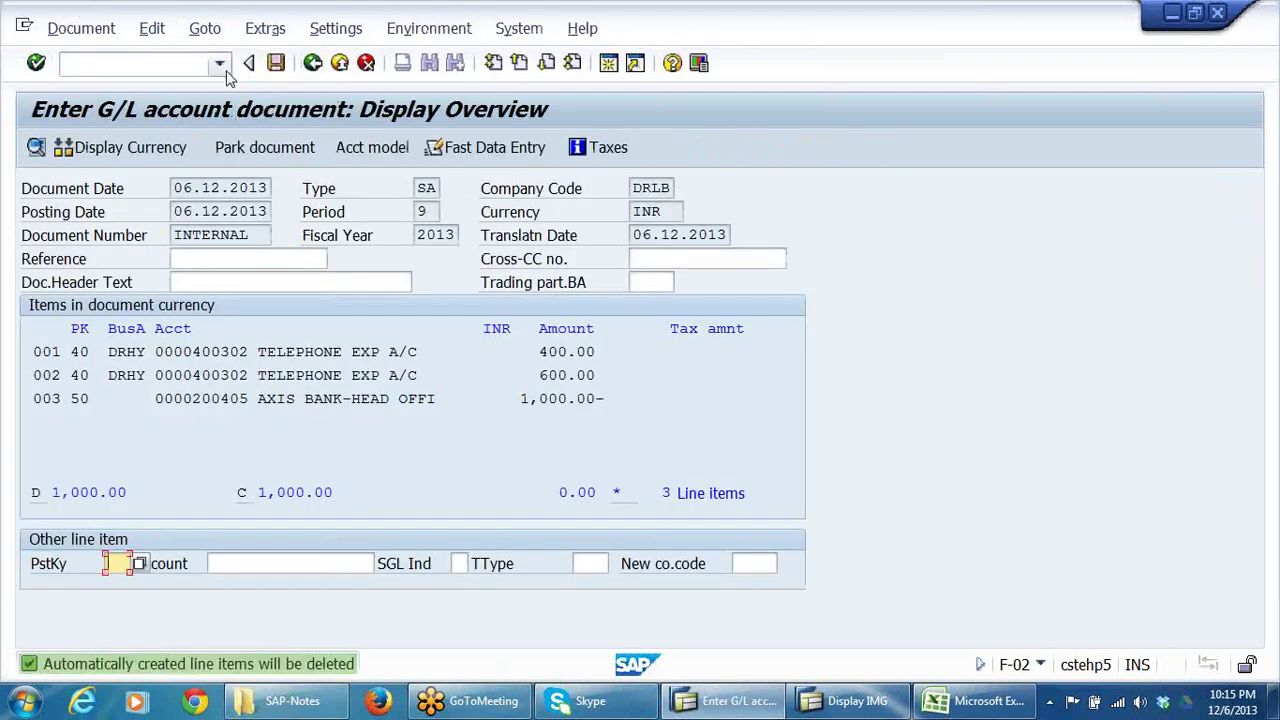
click(276, 63)
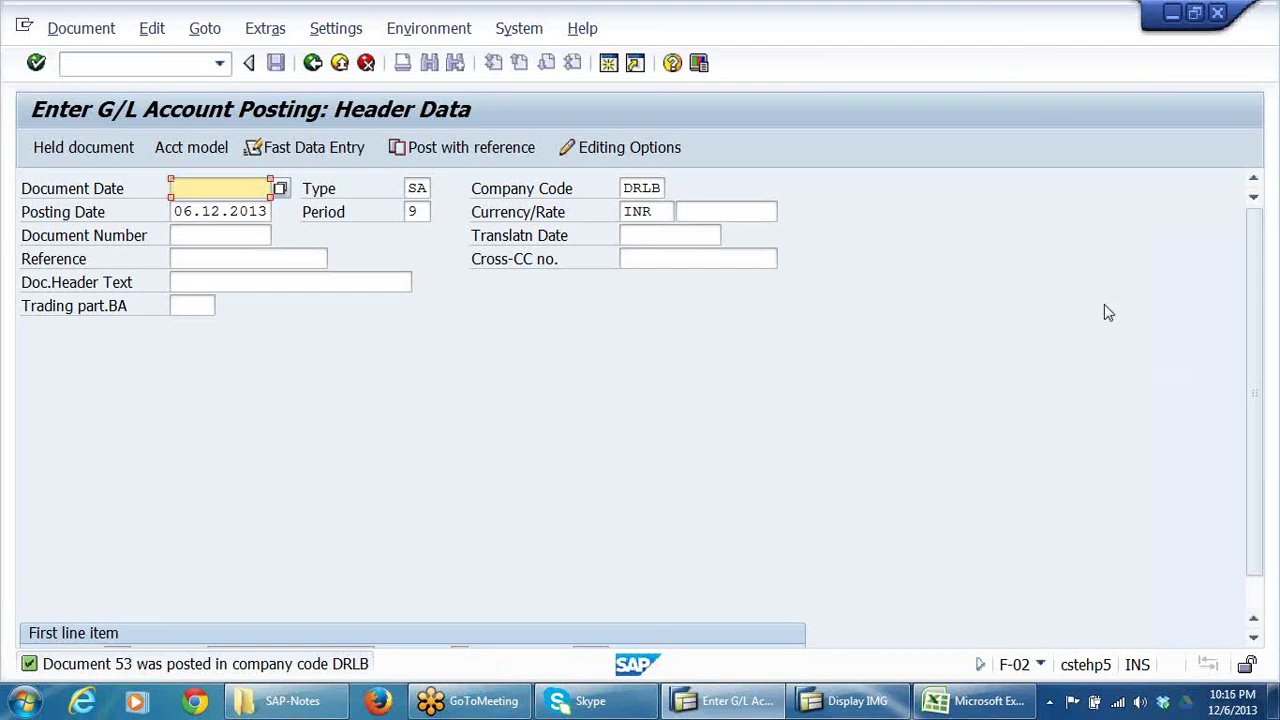
- In the Display IMG session, open Classify G/L Accounts for Document Splitting for chart of accounts DRCA
click(758, 703)
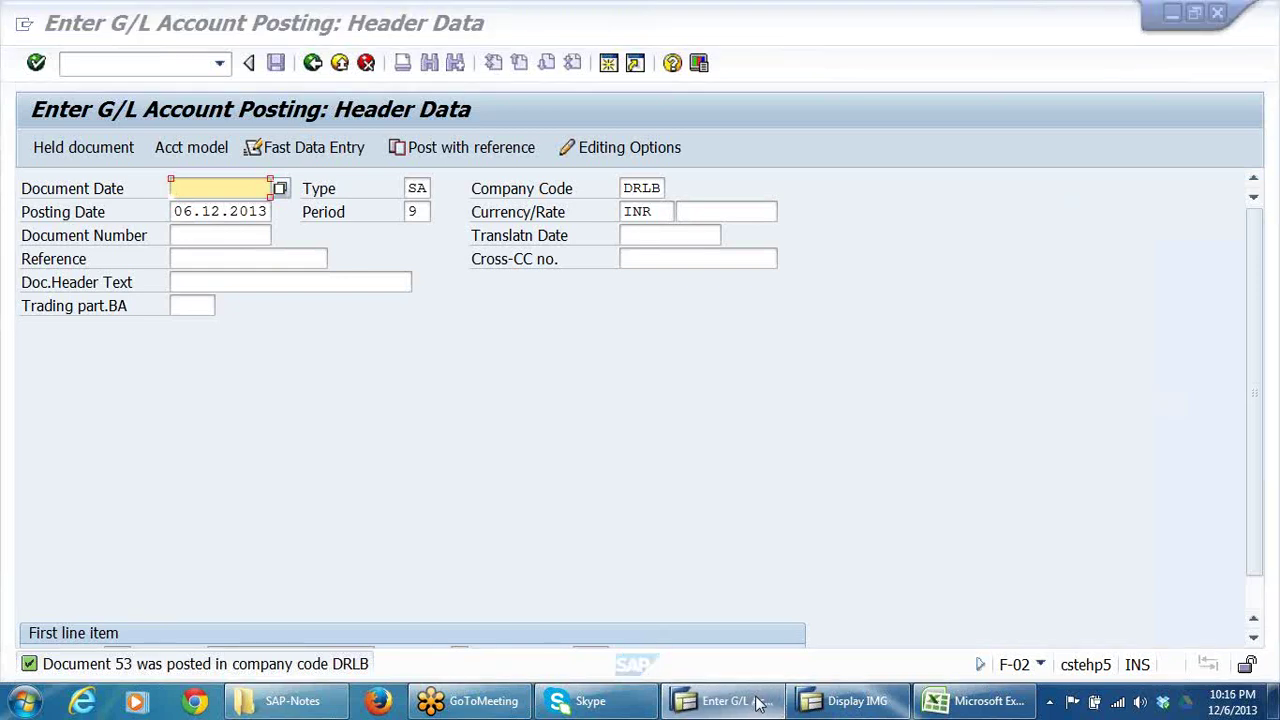
click(214, 360)
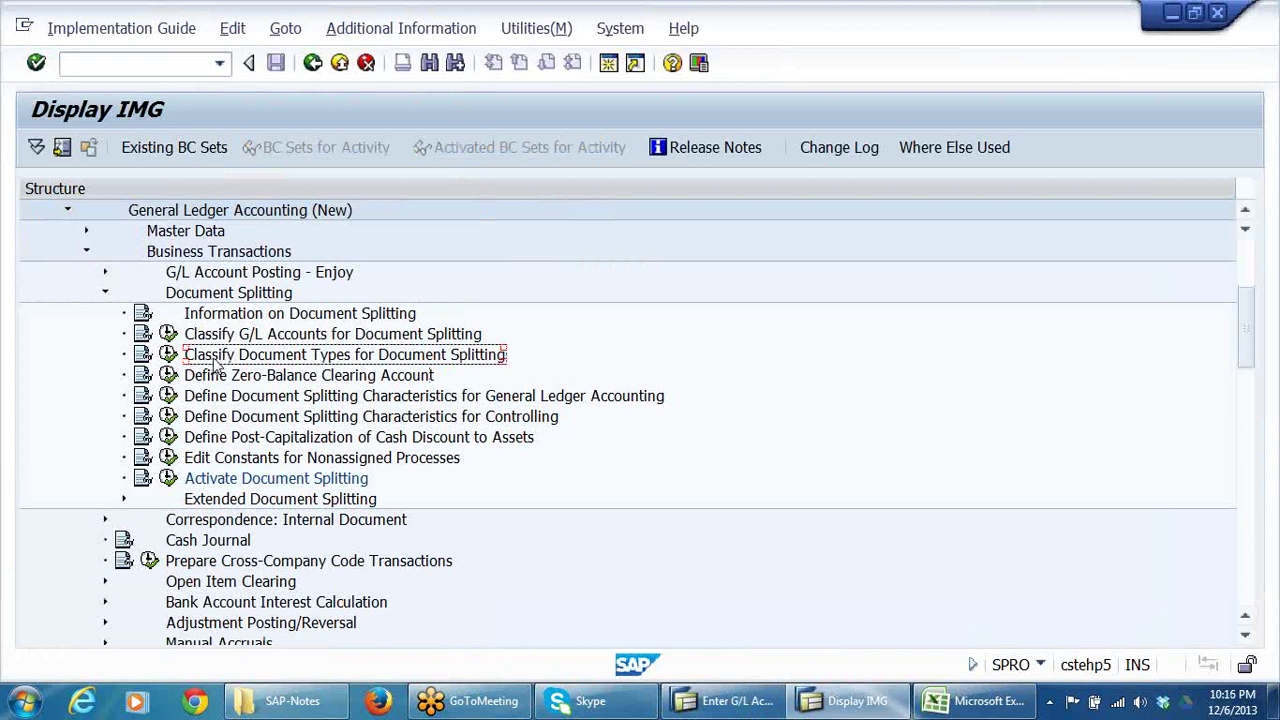
click(239, 338)
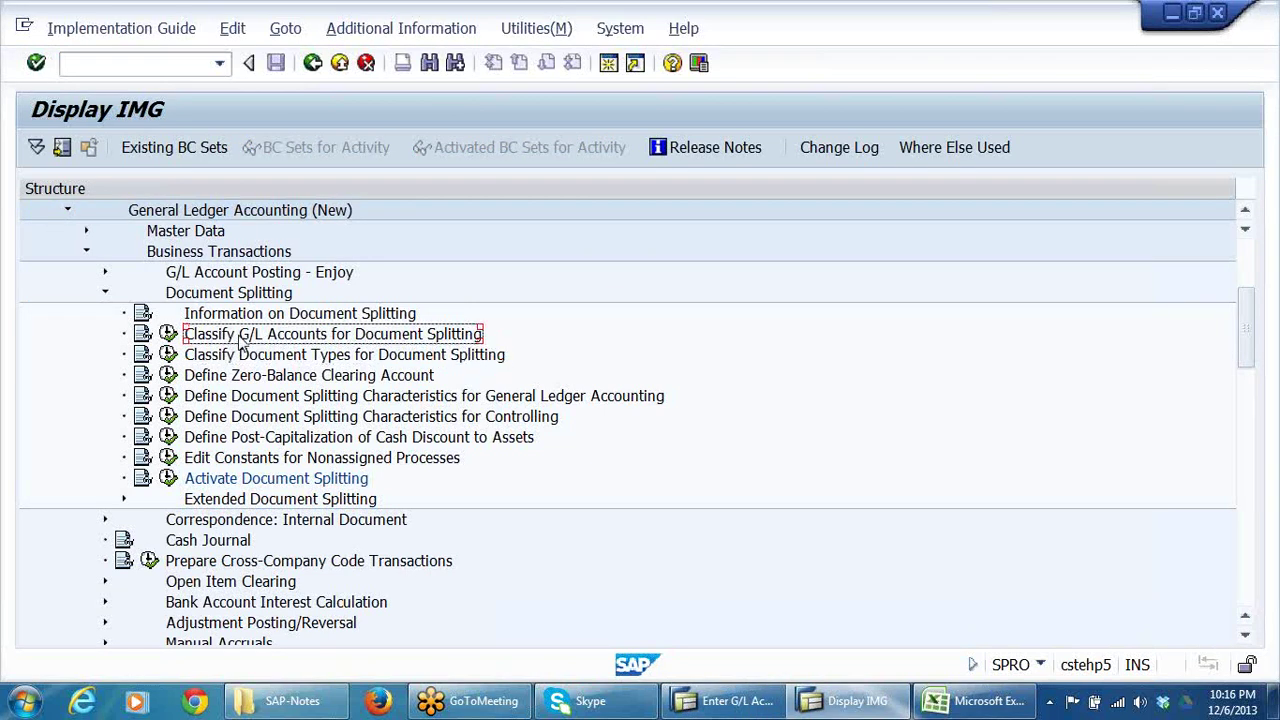
click(166, 333)
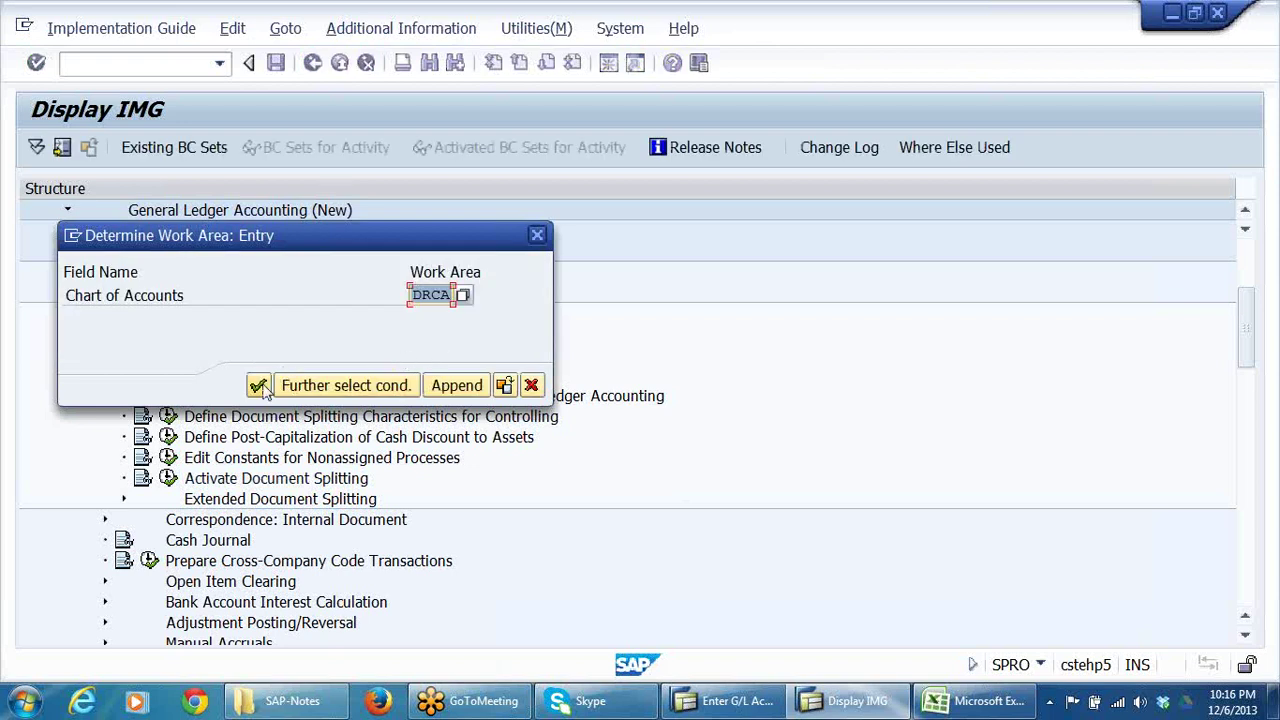
click(260, 385)
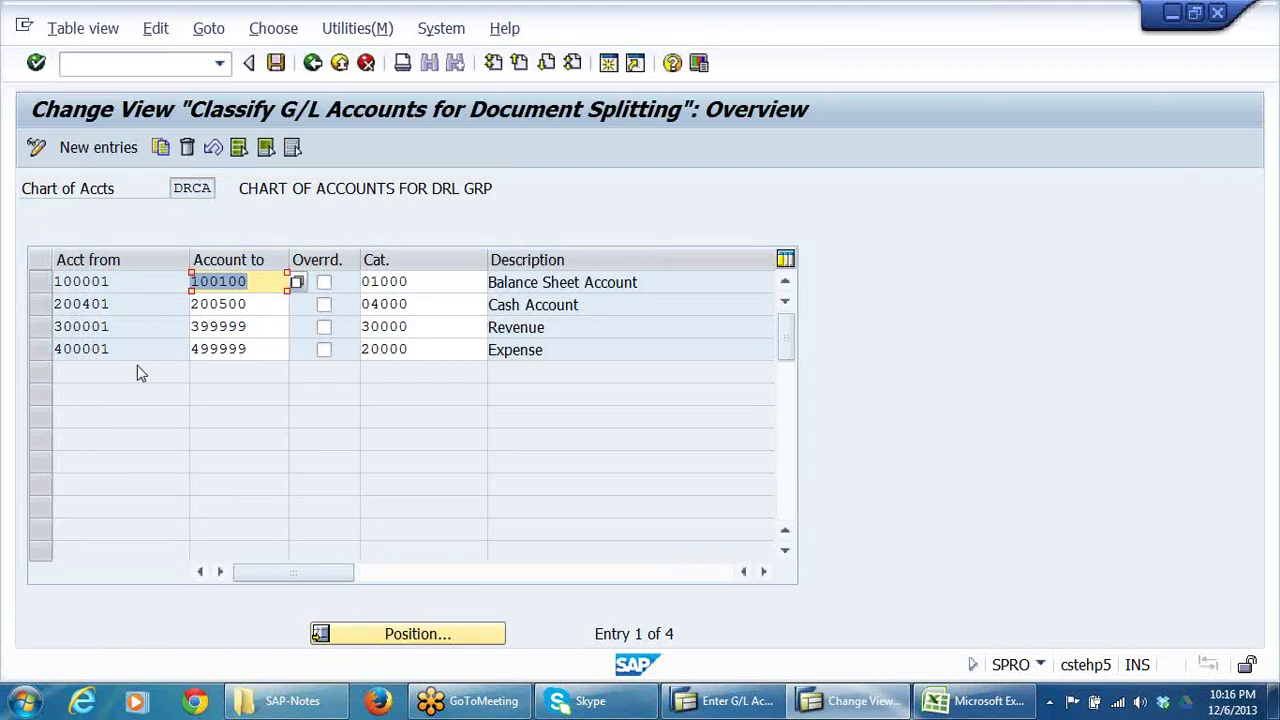
- Examine the item categories assigned to the balance sheet and expense account ranges, and return to the implementation guide
click(190, 348)
click(540, 352)
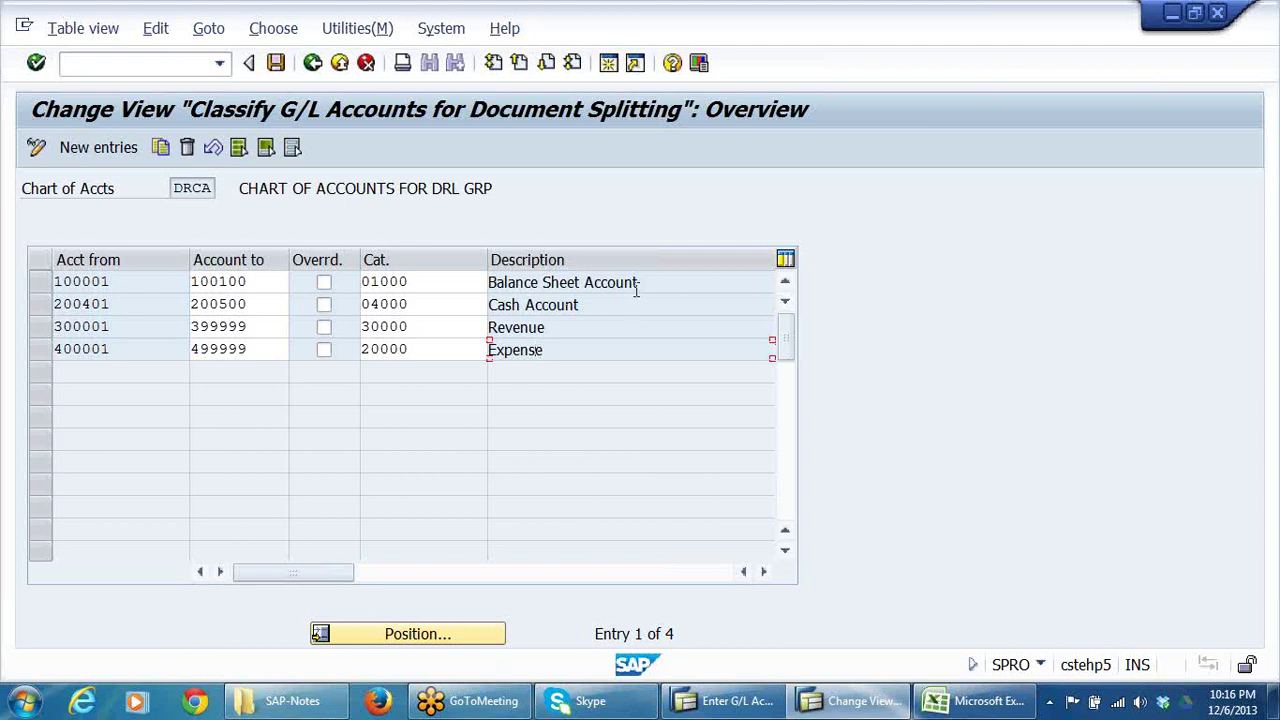
drag(646, 282, 323, 289)
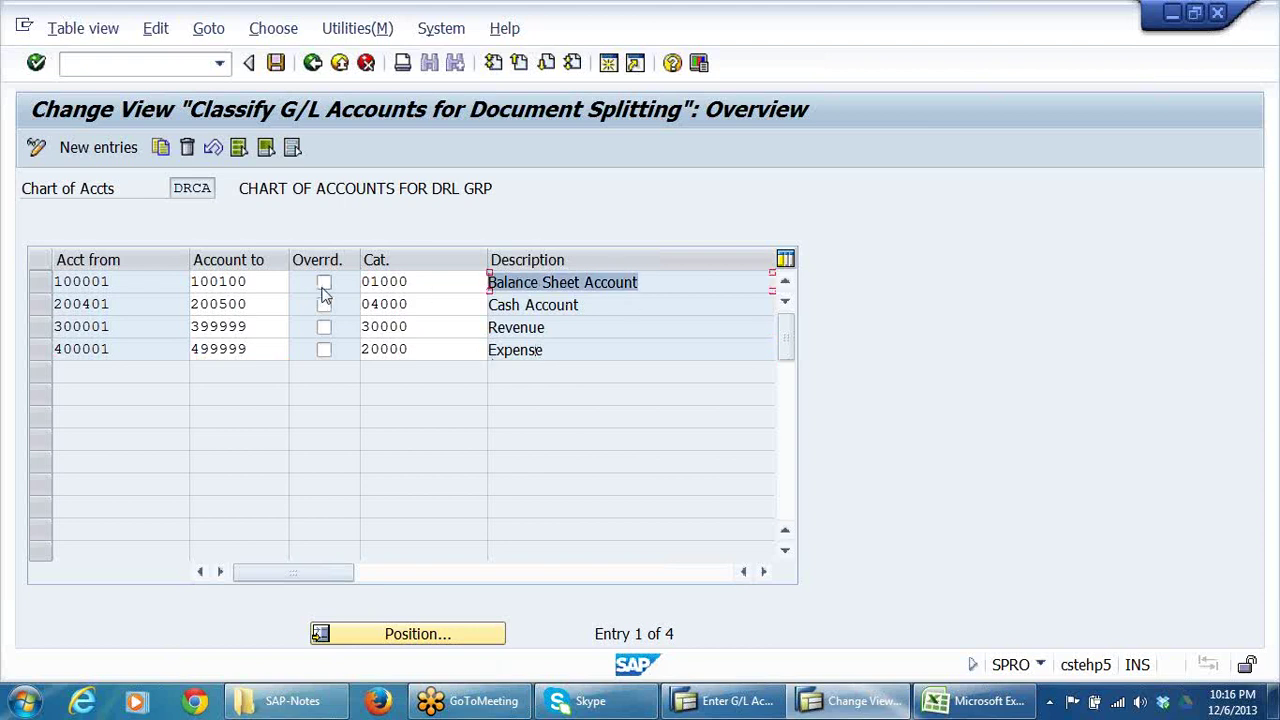
click(427, 283)
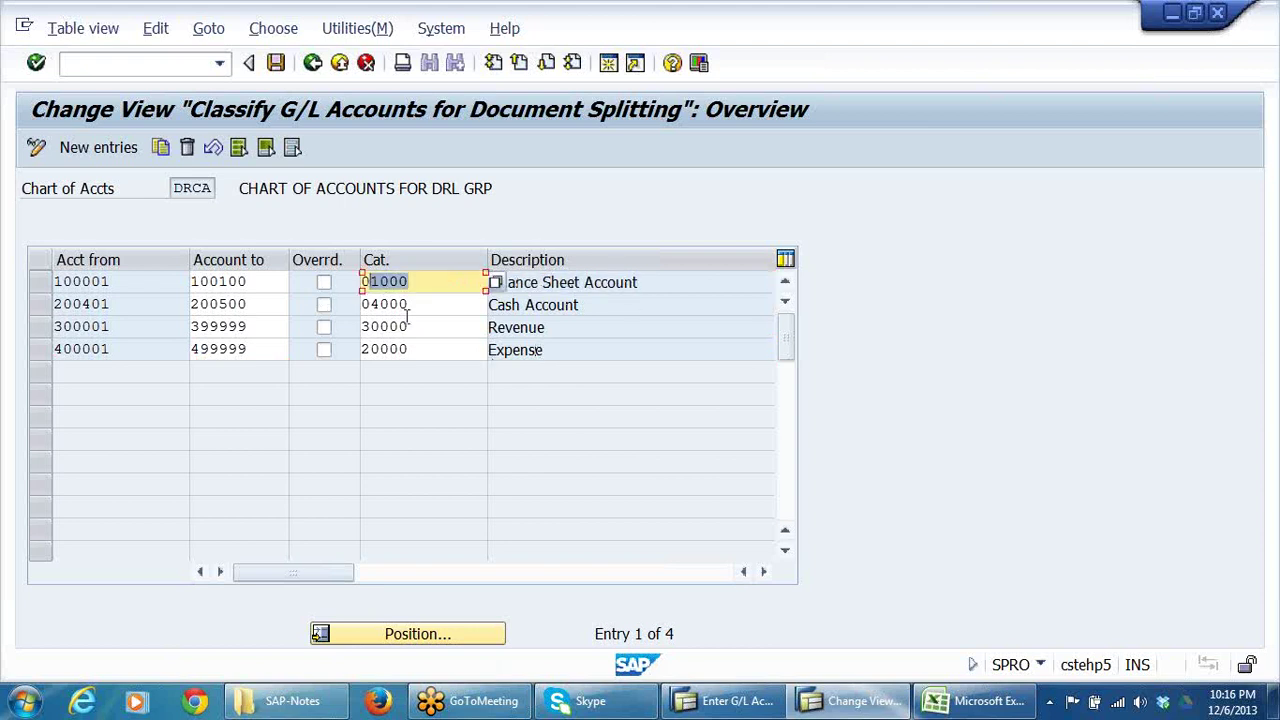
click(460, 349)
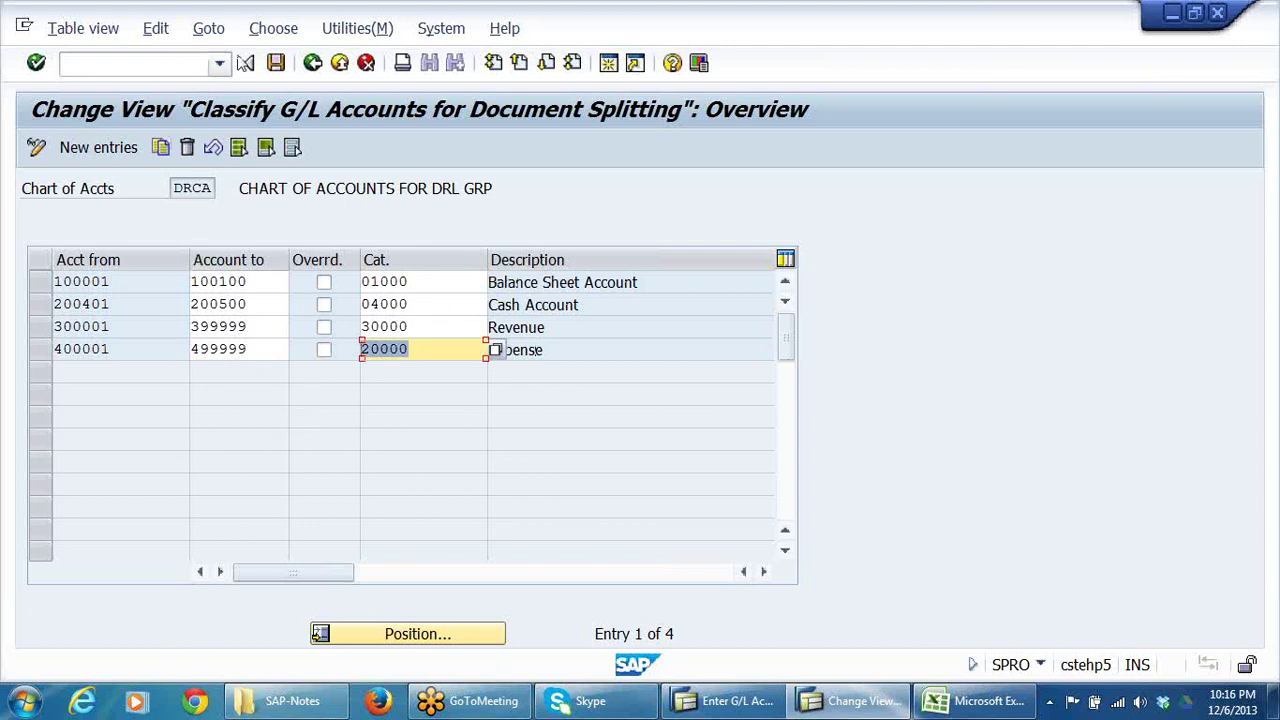
click(313, 64)
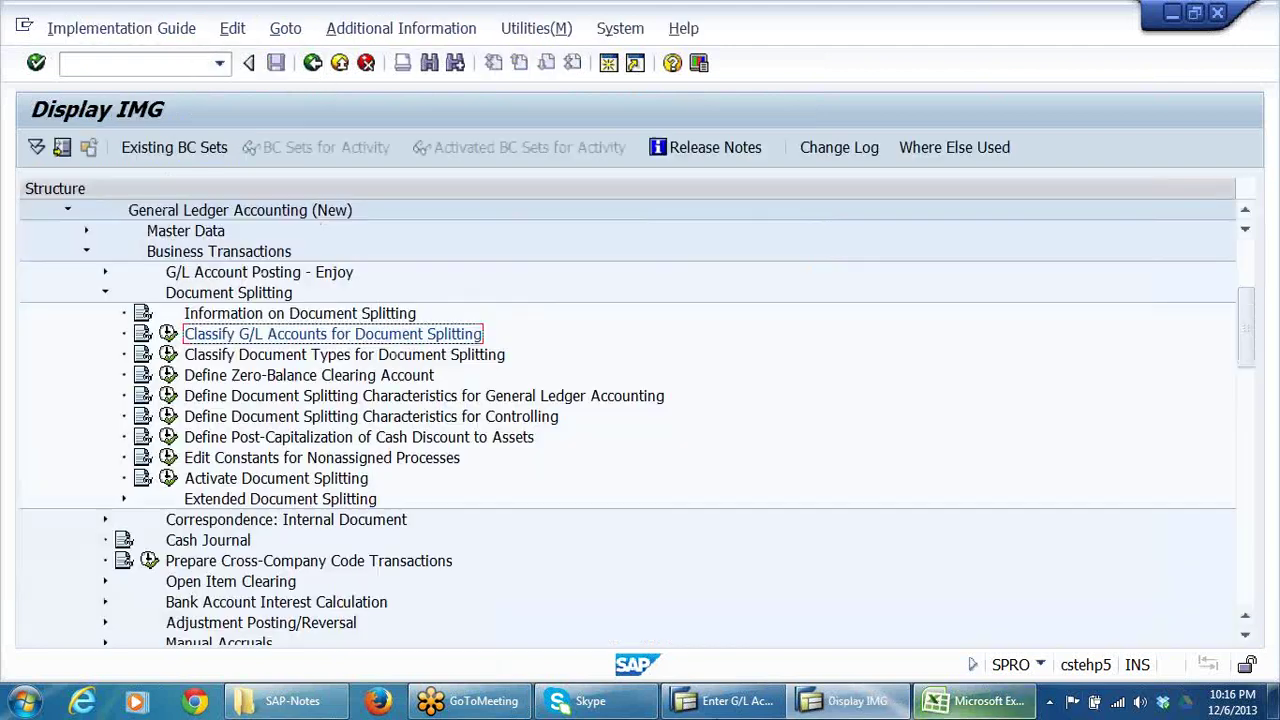
- Display the just-posted G/L document and check the profit centers of its two telephone expense items
click(722, 704)
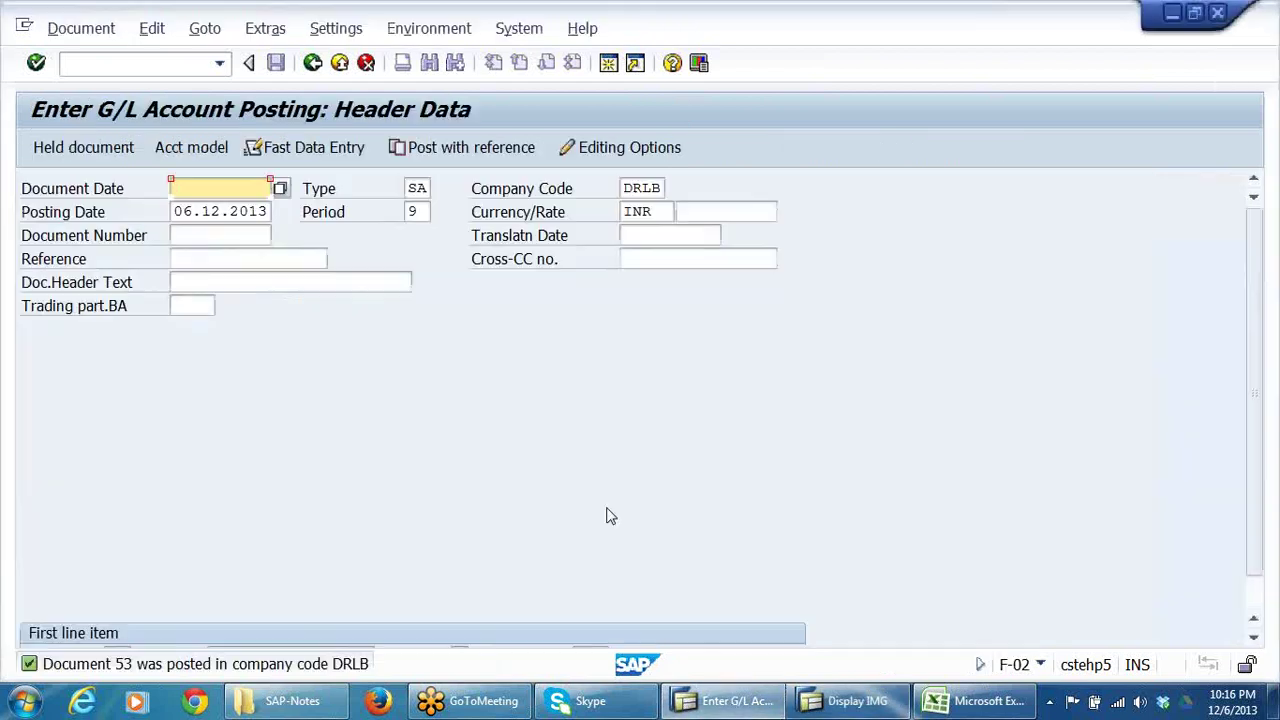
click(64, 30)
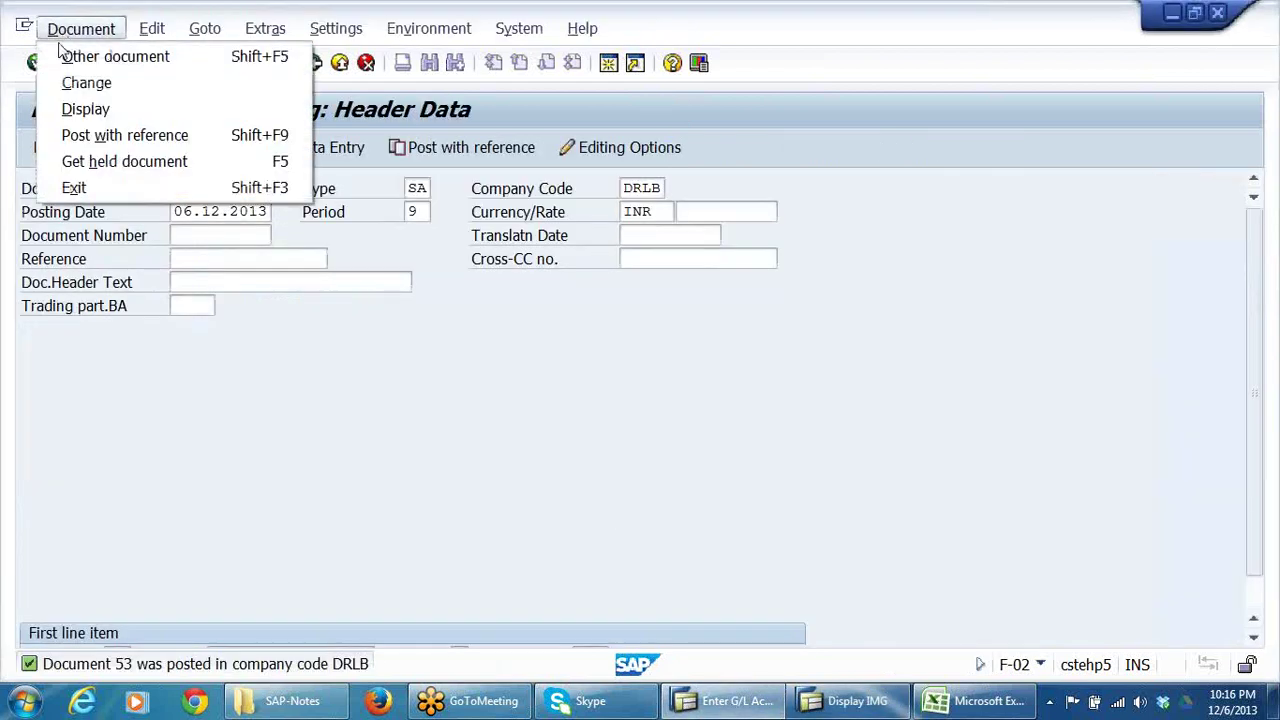
click(86, 111)
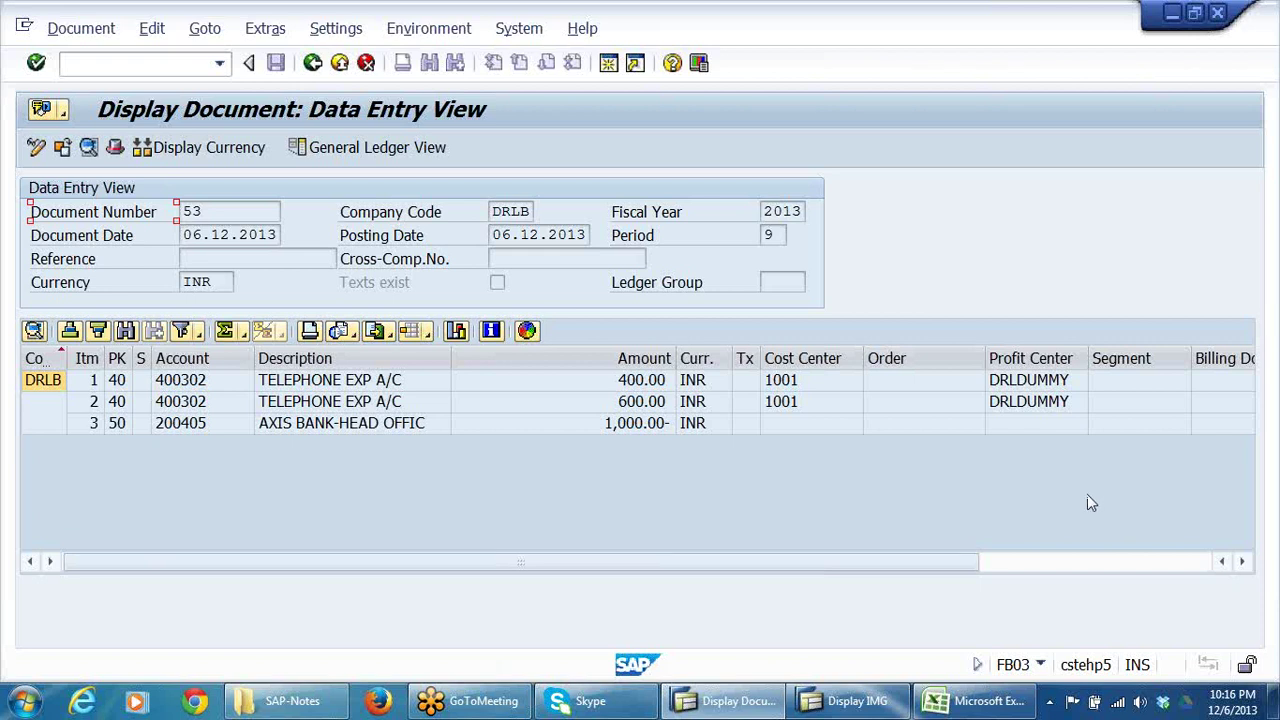
click(1078, 380)
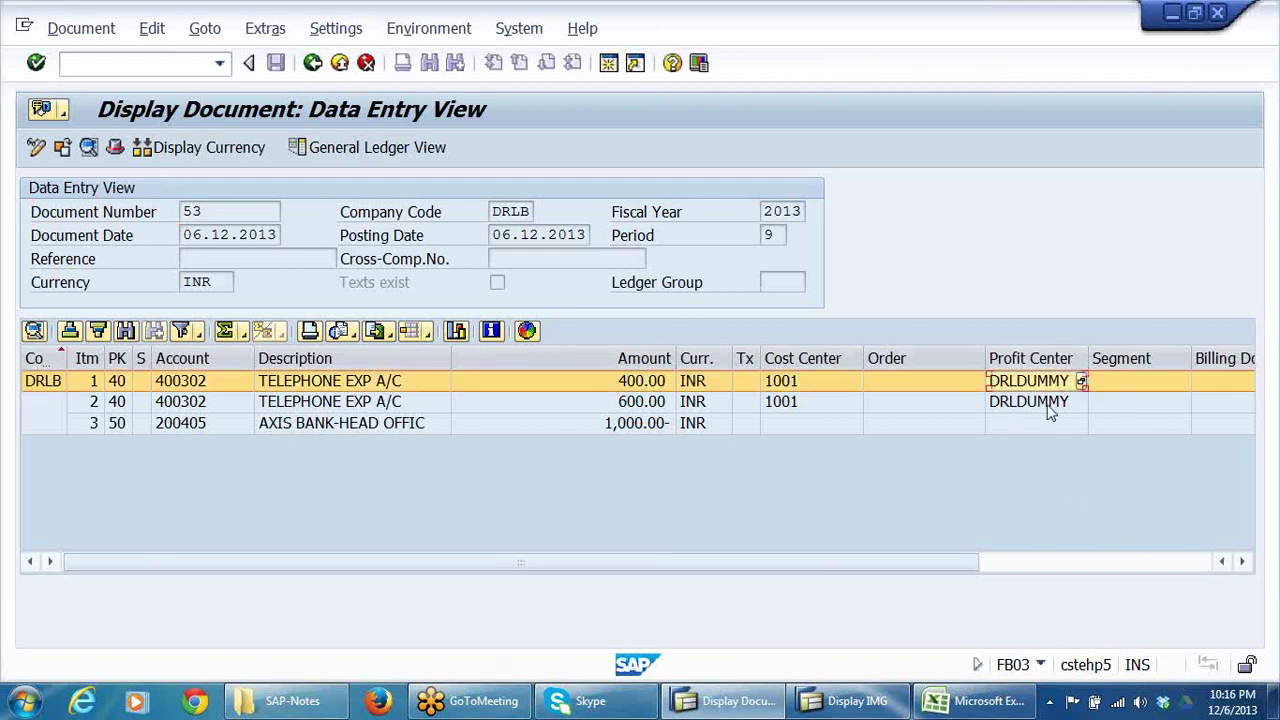
click(1055, 402)
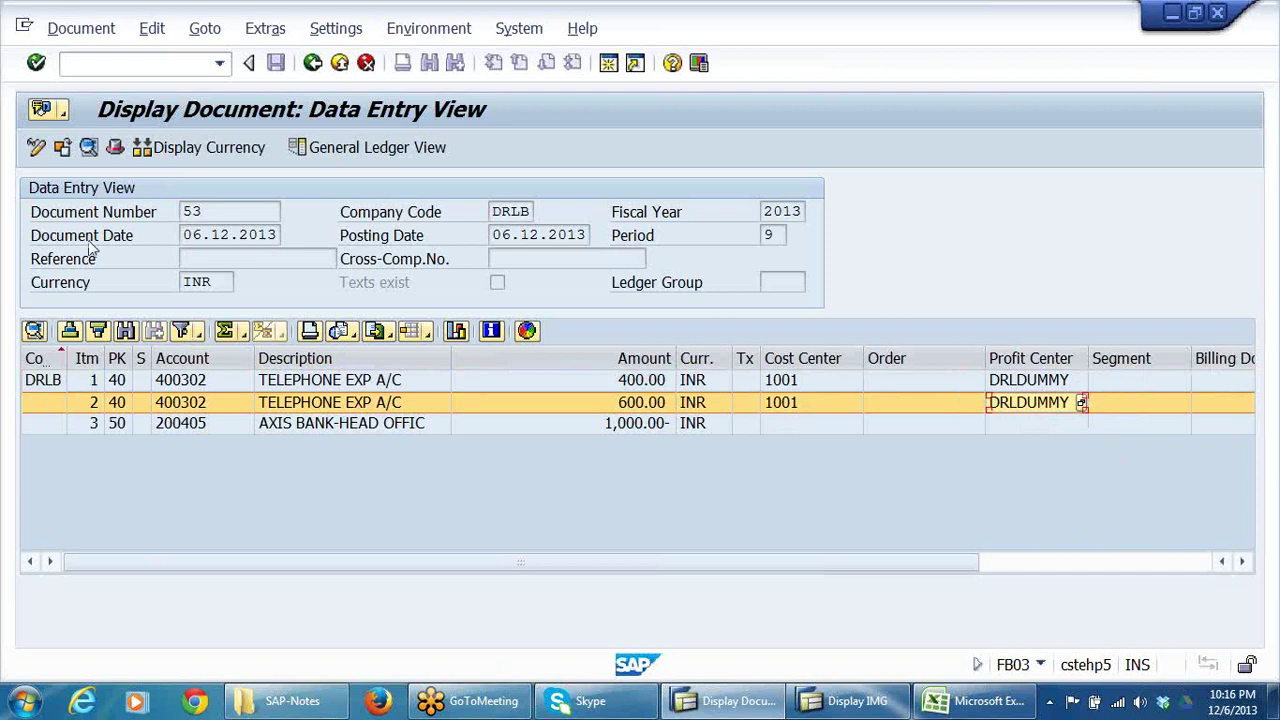
- Compare the document's entry view with its general ledger view, examining the expense and bank line items across all columns
click(377, 147)
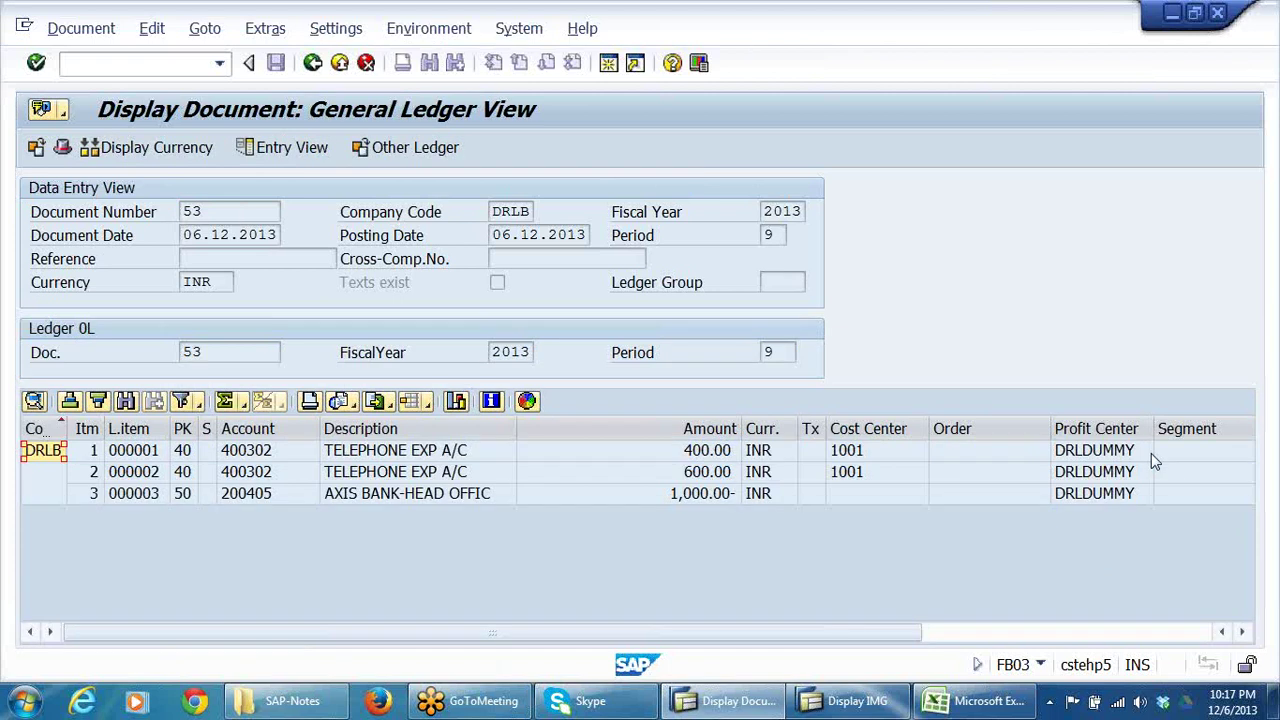
click(300, 147)
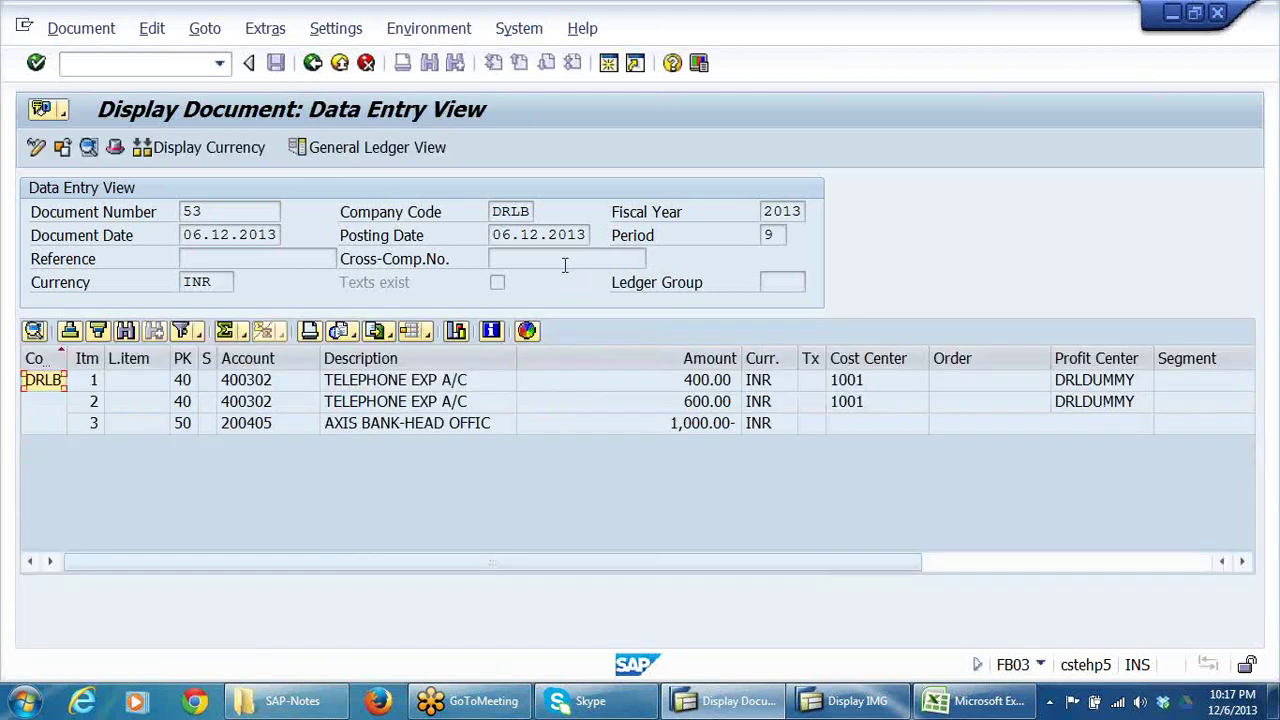
click(308, 147)
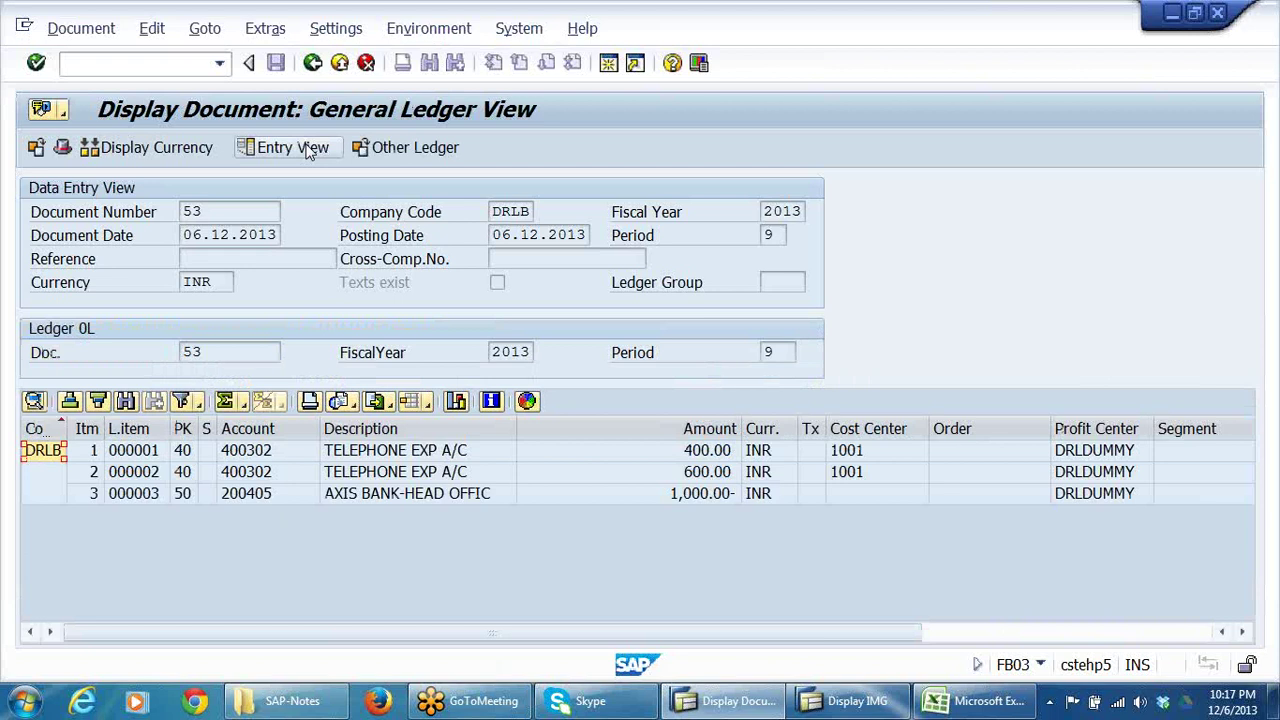
click(458, 456)
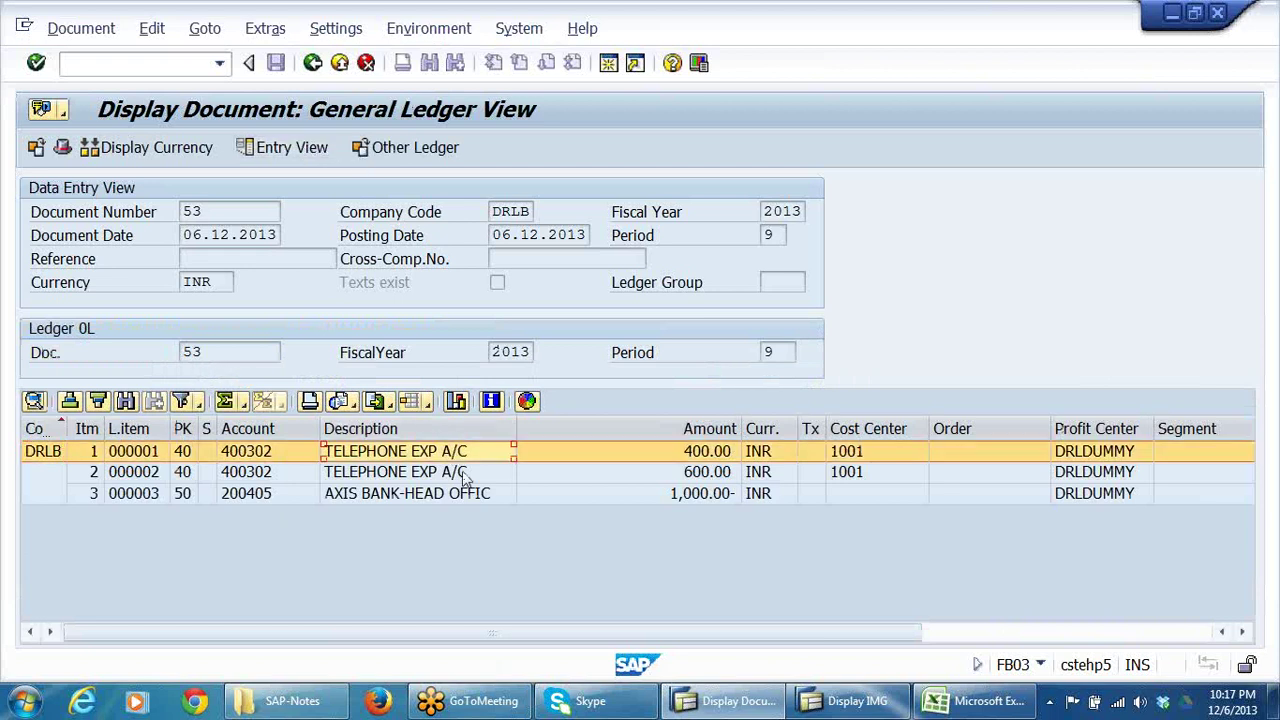
click(462, 475)
click(468, 496)
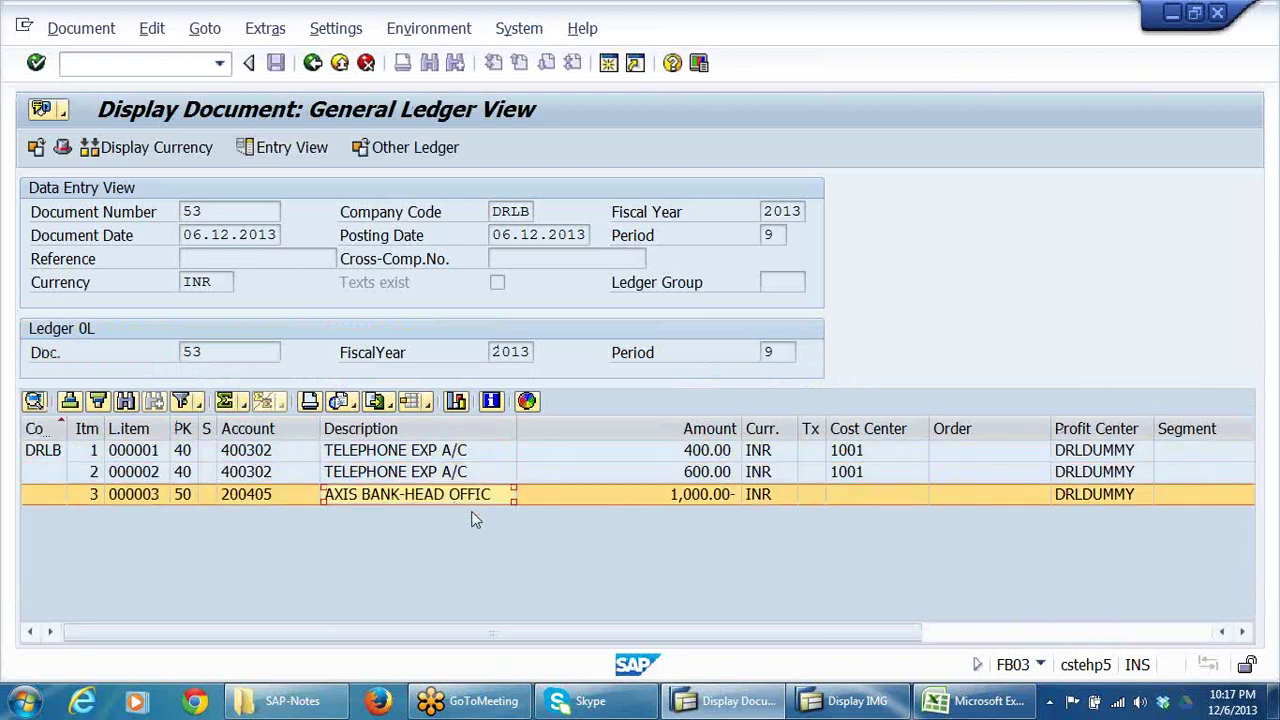
click(1243, 632)
click(1243, 632)
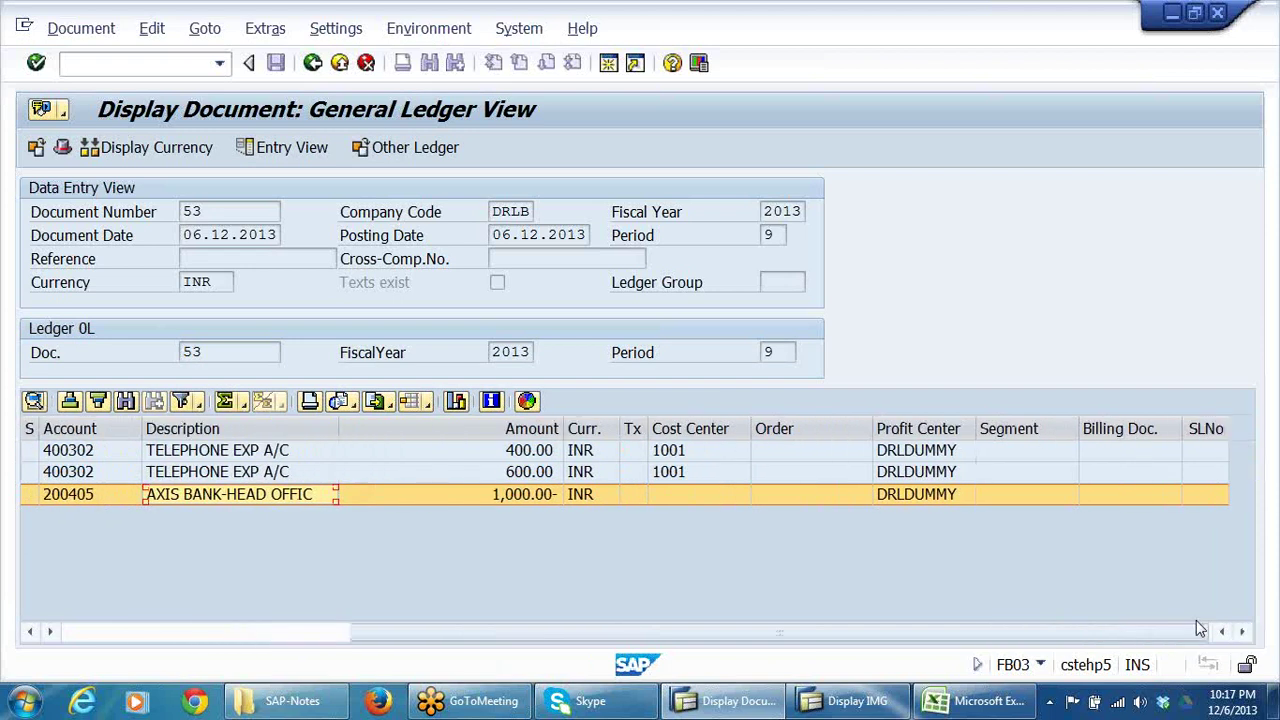
drag(1148, 637, 620, 634)
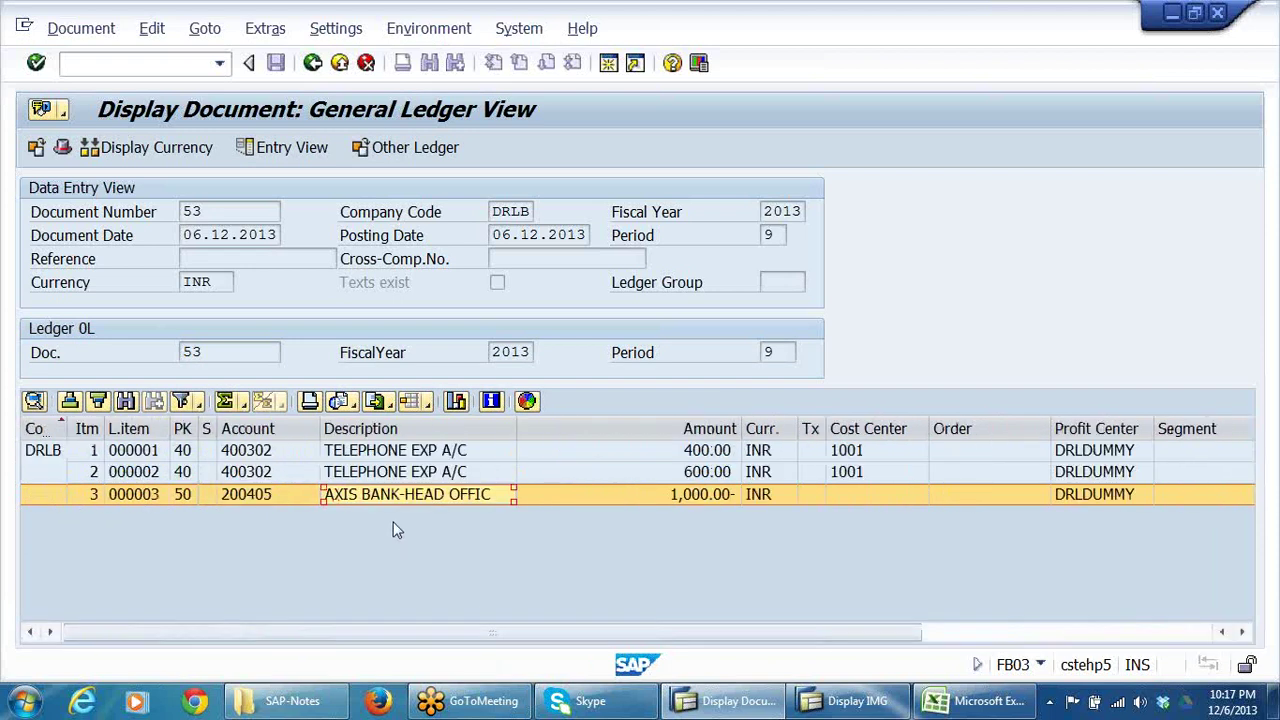
- Check the document splitting characteristics defined for General Ledger Accounting in the IMG, and return to the Document Splitting activities
click(846, 705)
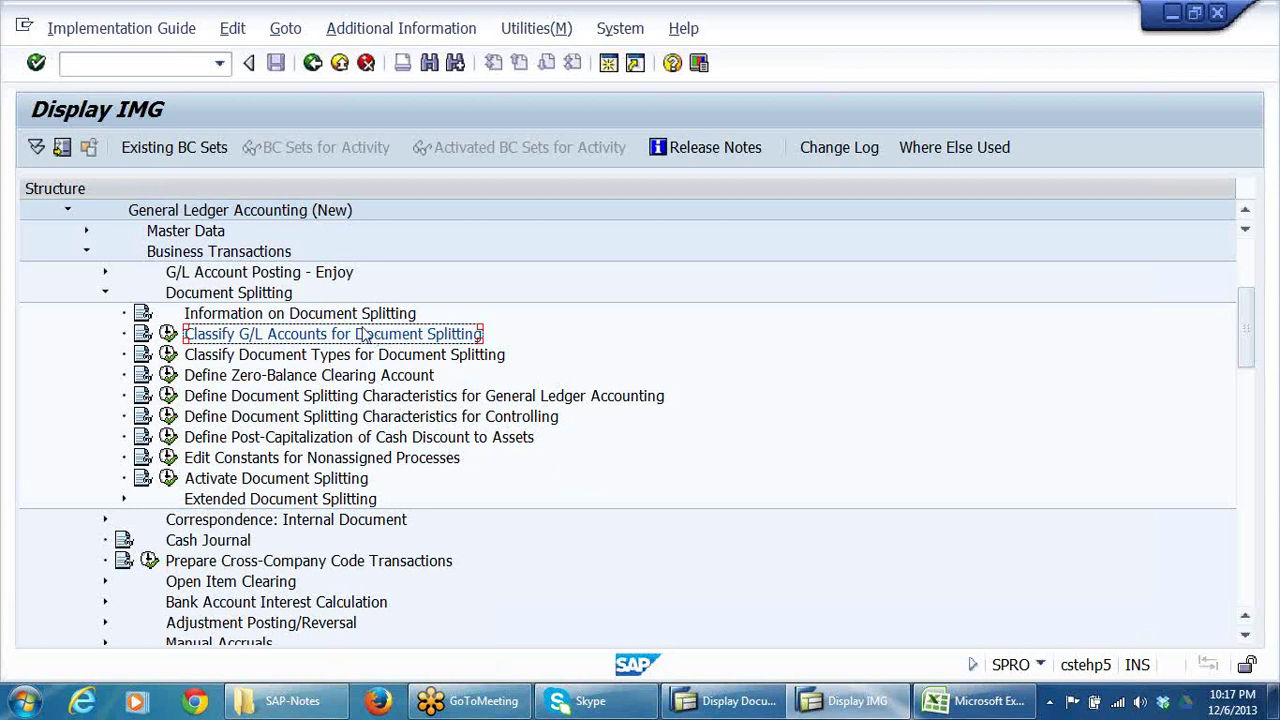
click(363, 378)
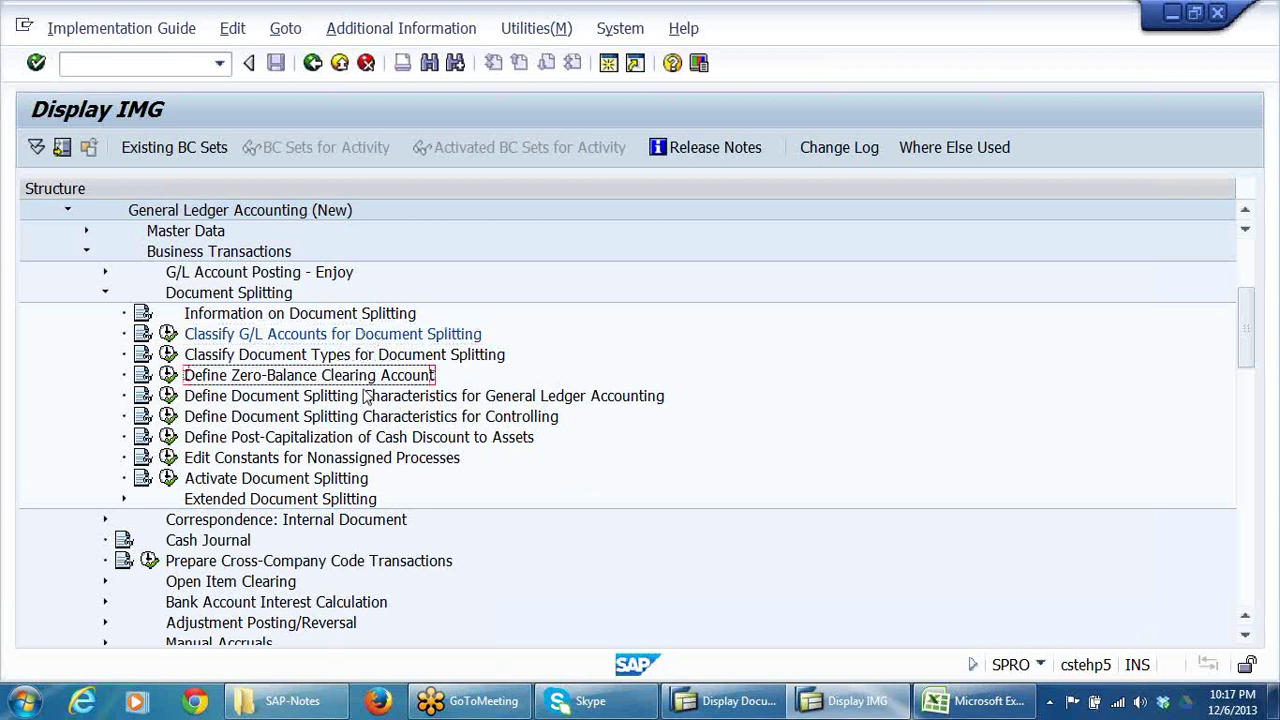
click(368, 400)
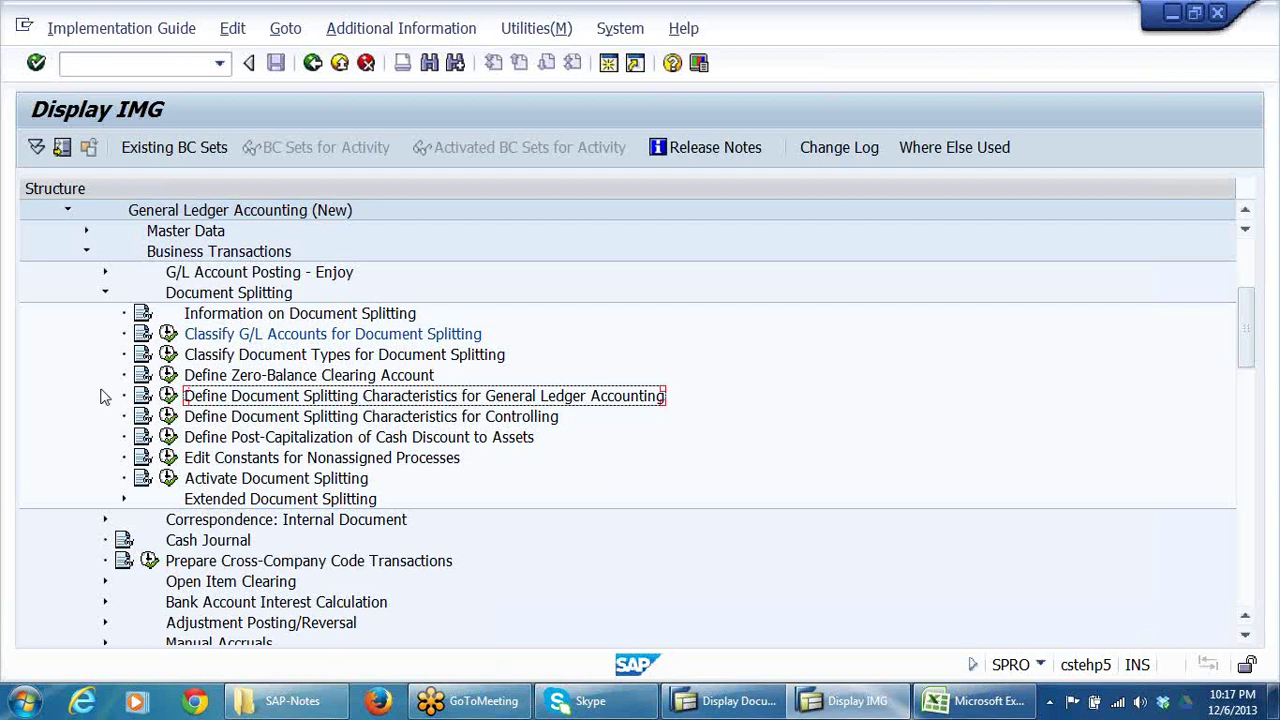
double_click(372, 398)
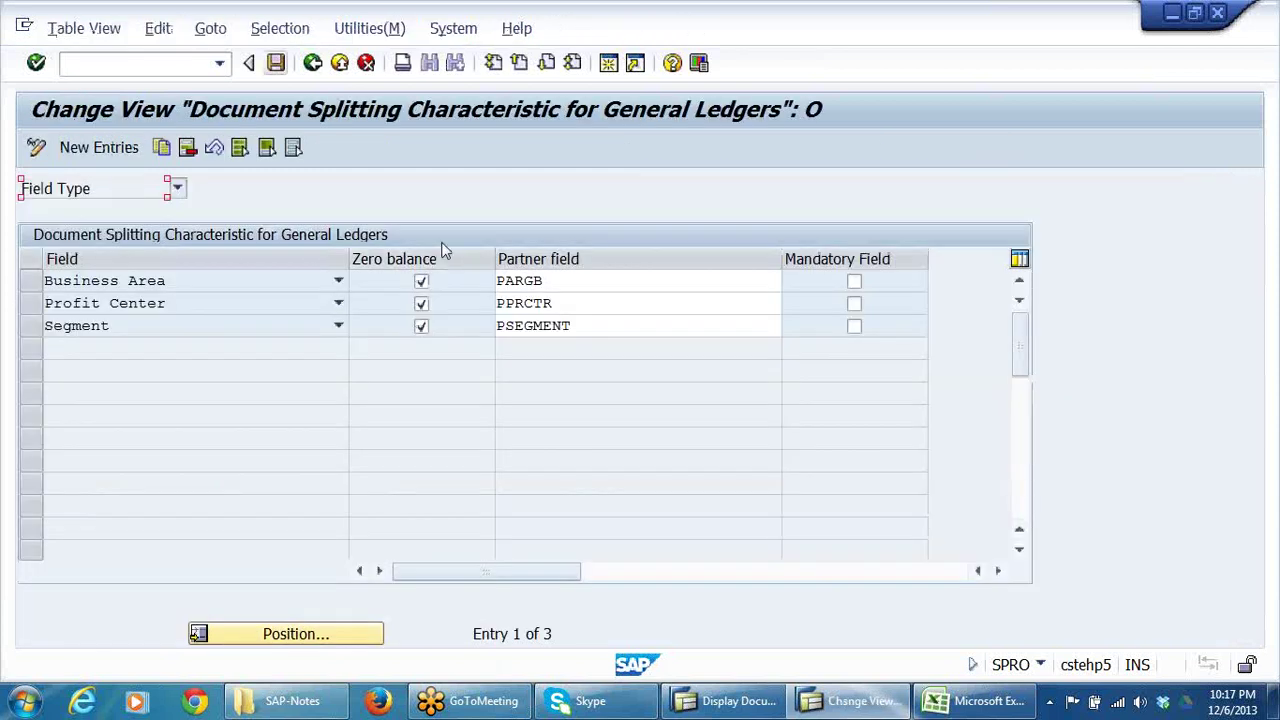
key(F3)
click(245, 418)
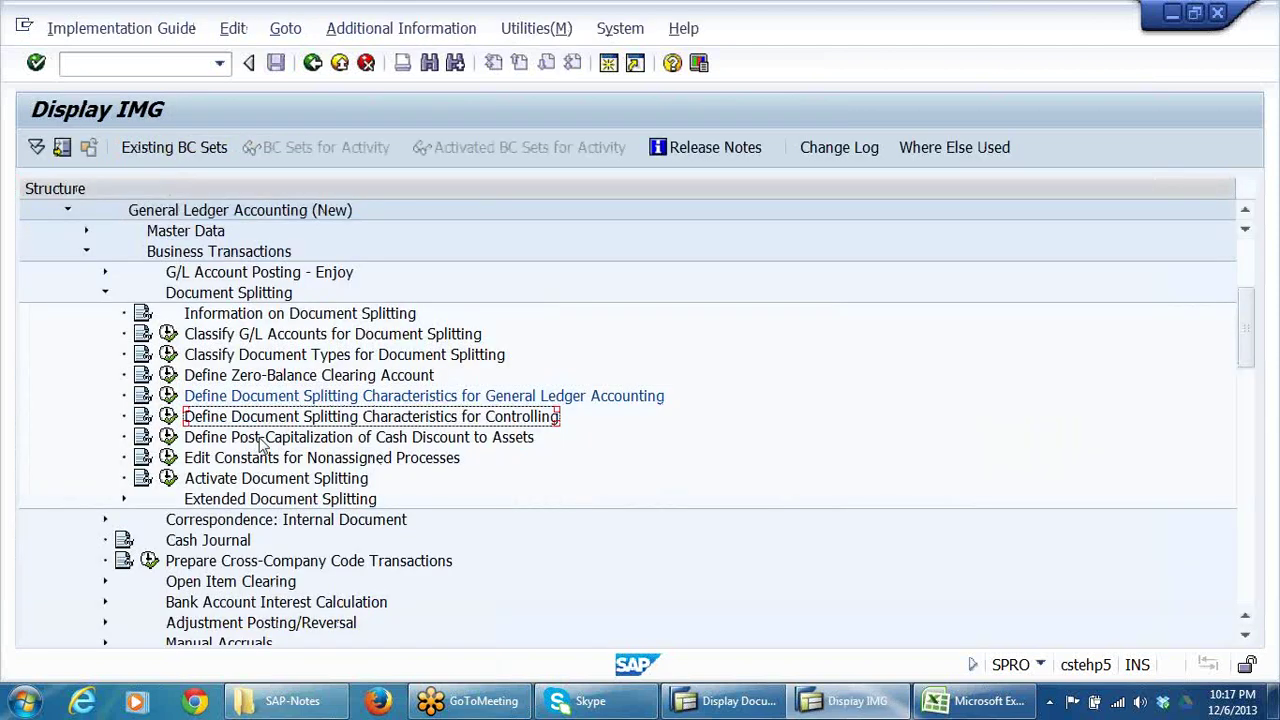
click(260, 442)
click(257, 462)
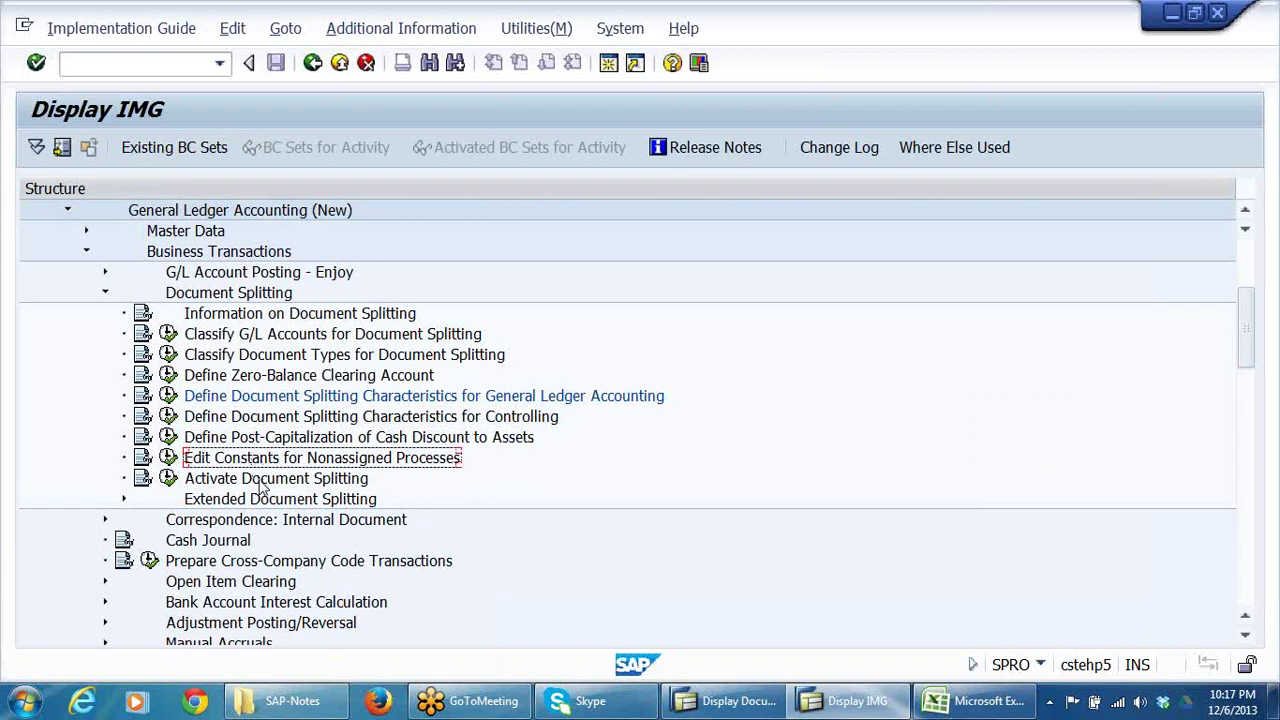
click(260, 483)
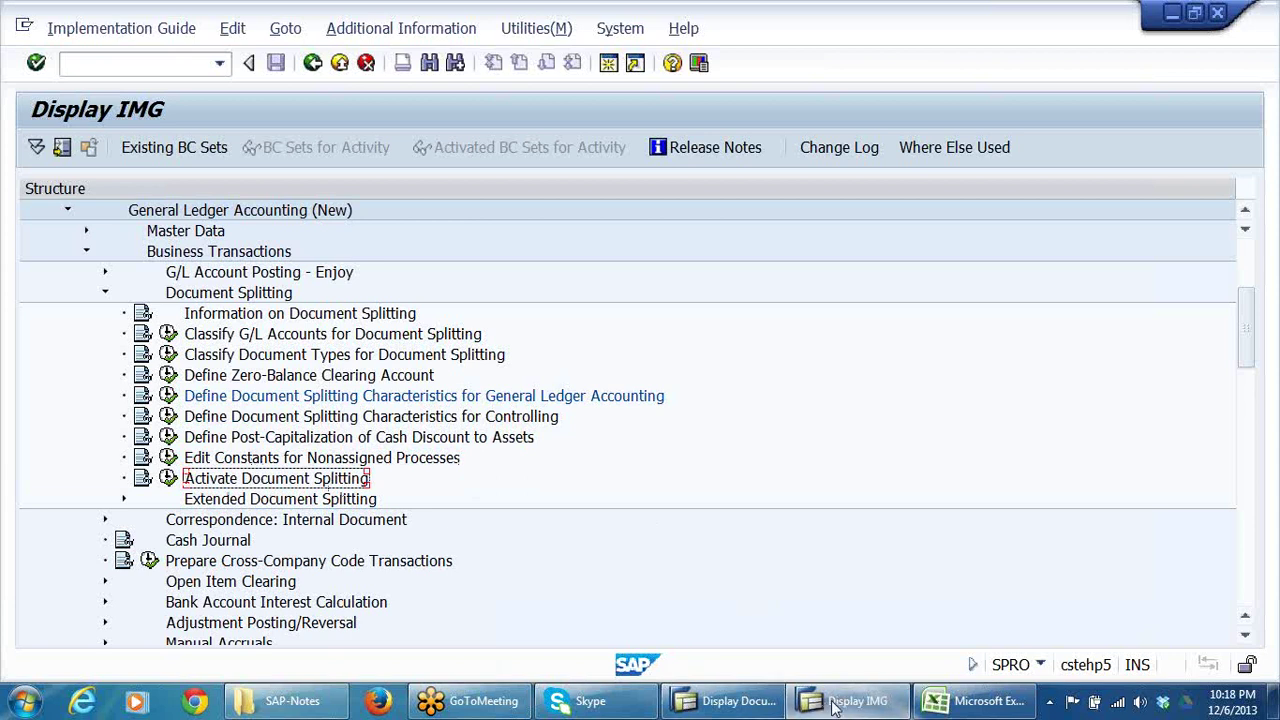
- Leave the displayed telephone expense document, return to the G/L account posting header and set the document date to 06.12.2013
mouse_move(835, 705)
click(681, 605)
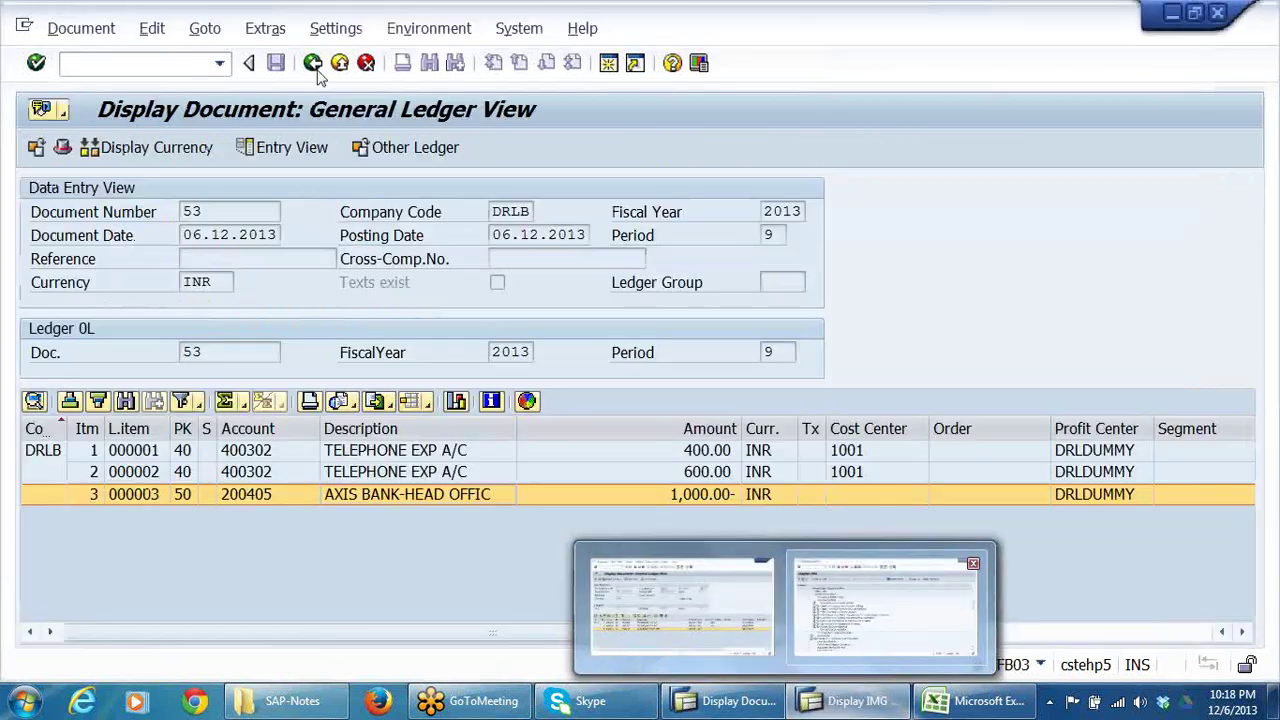
click(340, 63)
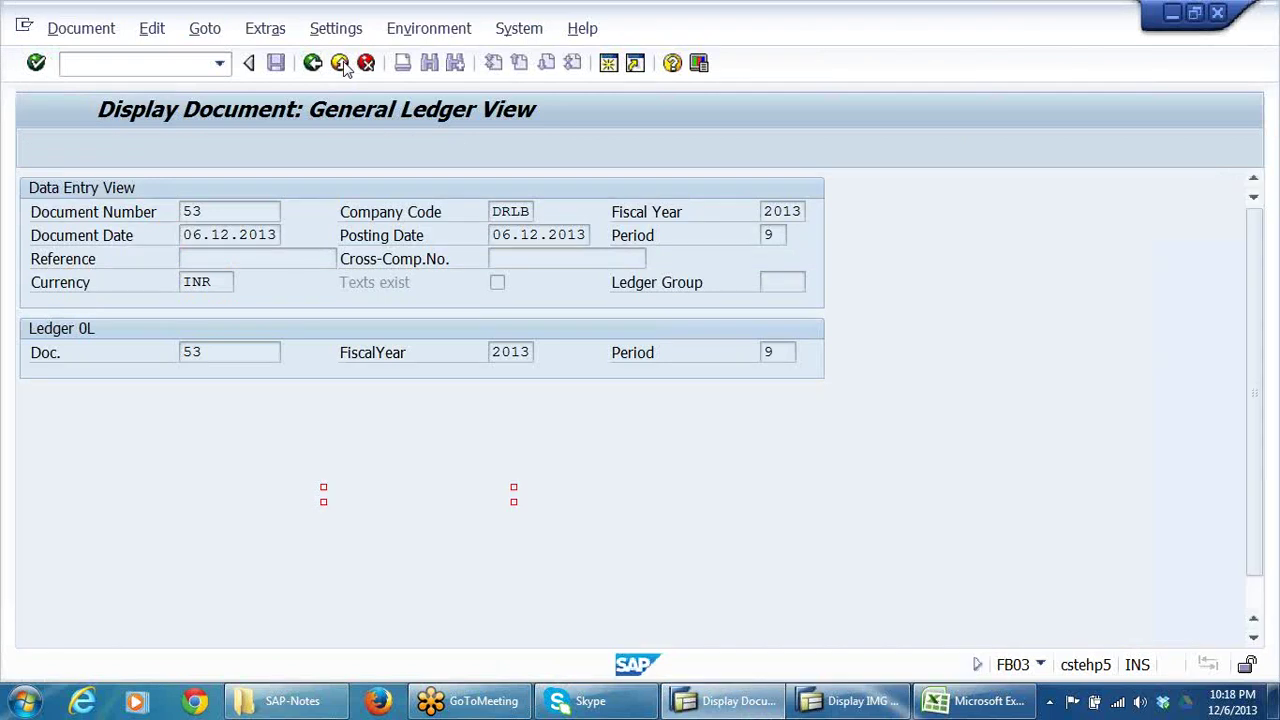
click(246, 189)
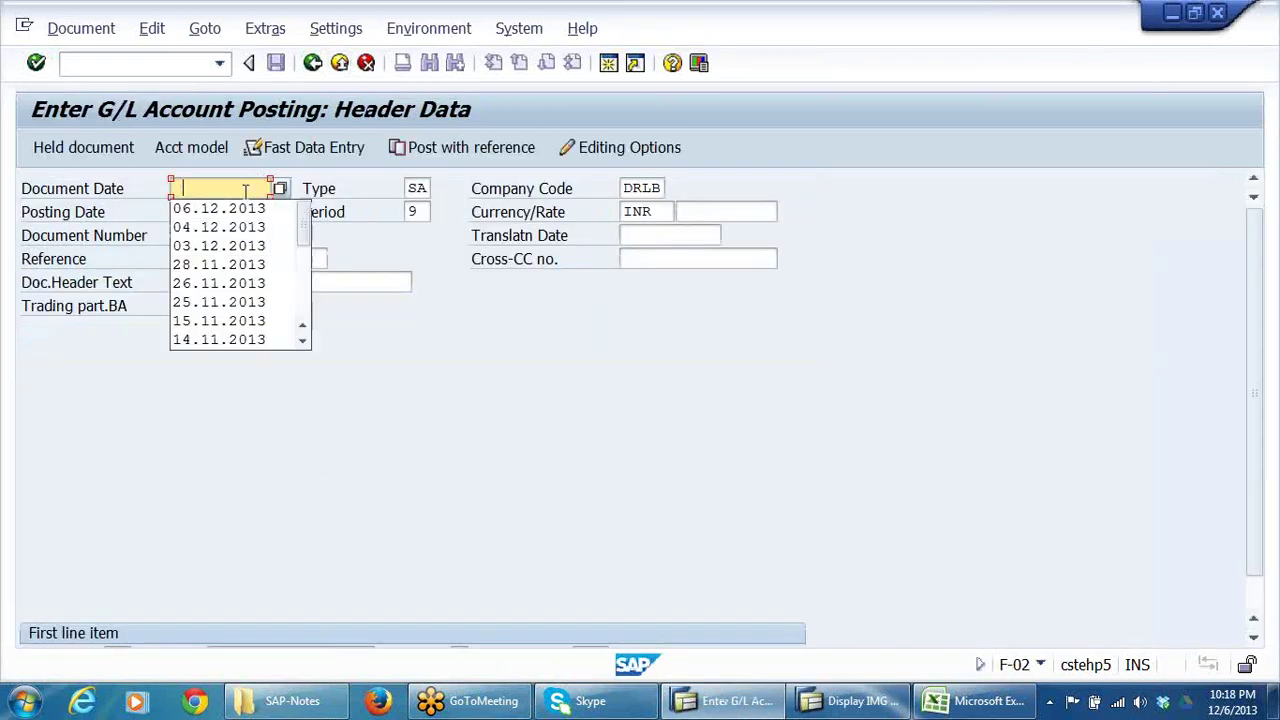
click(240, 206)
- Open the first line item with posting key 40 for G/L account 400303
click(270, 634)
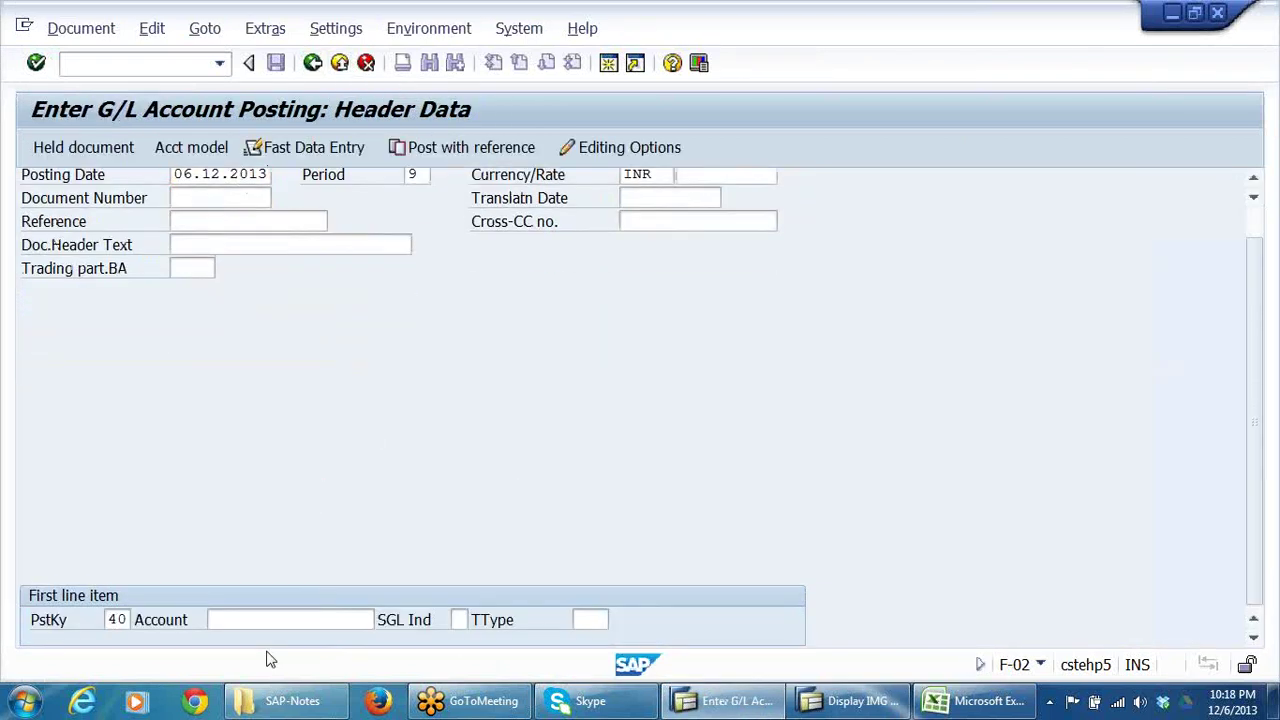
click(281, 618)
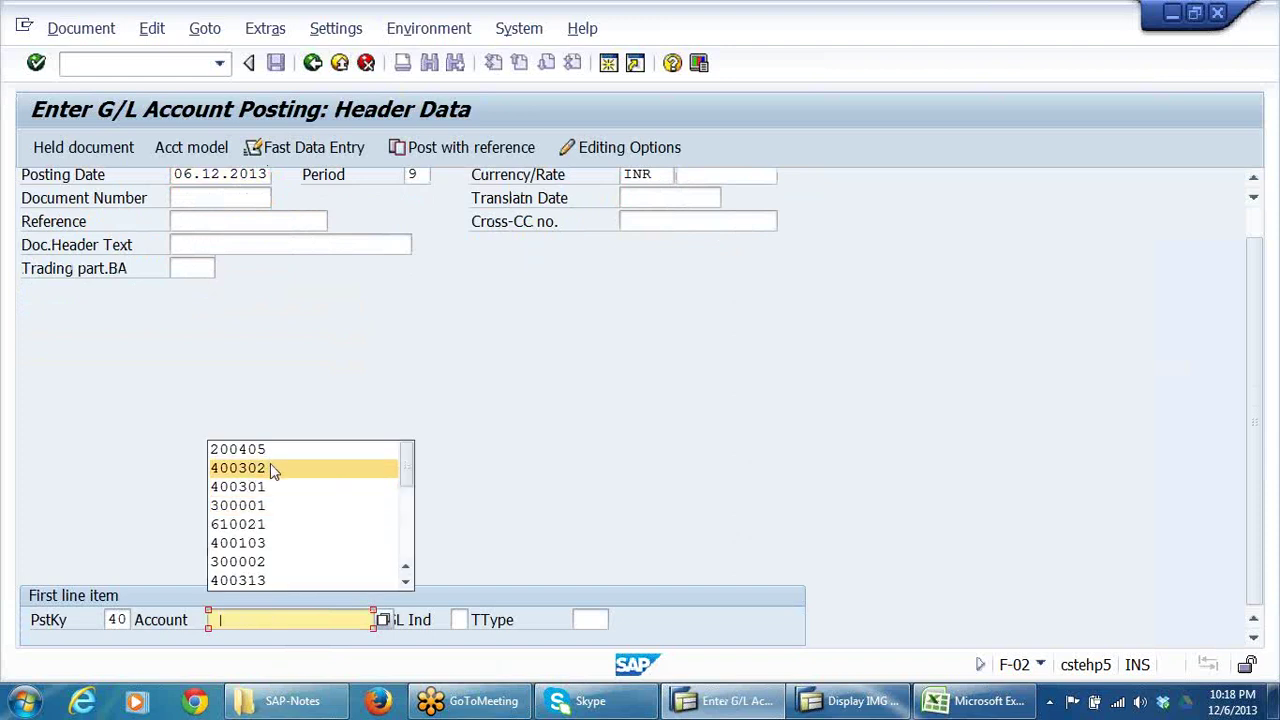
click(272, 468)
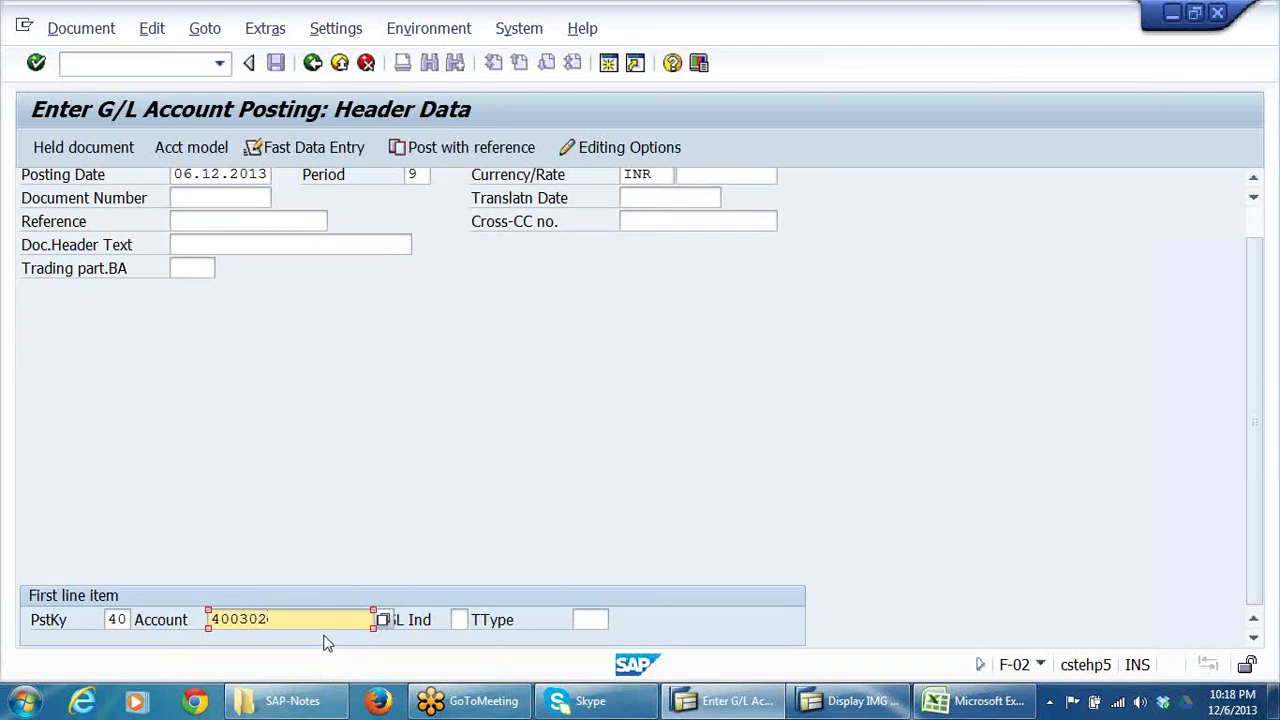
key(BackSpace)
text(3)
key(Return)
- Set the first office maintenance item's amount to 700 INR and its cost center to 1001
click(213, 284)
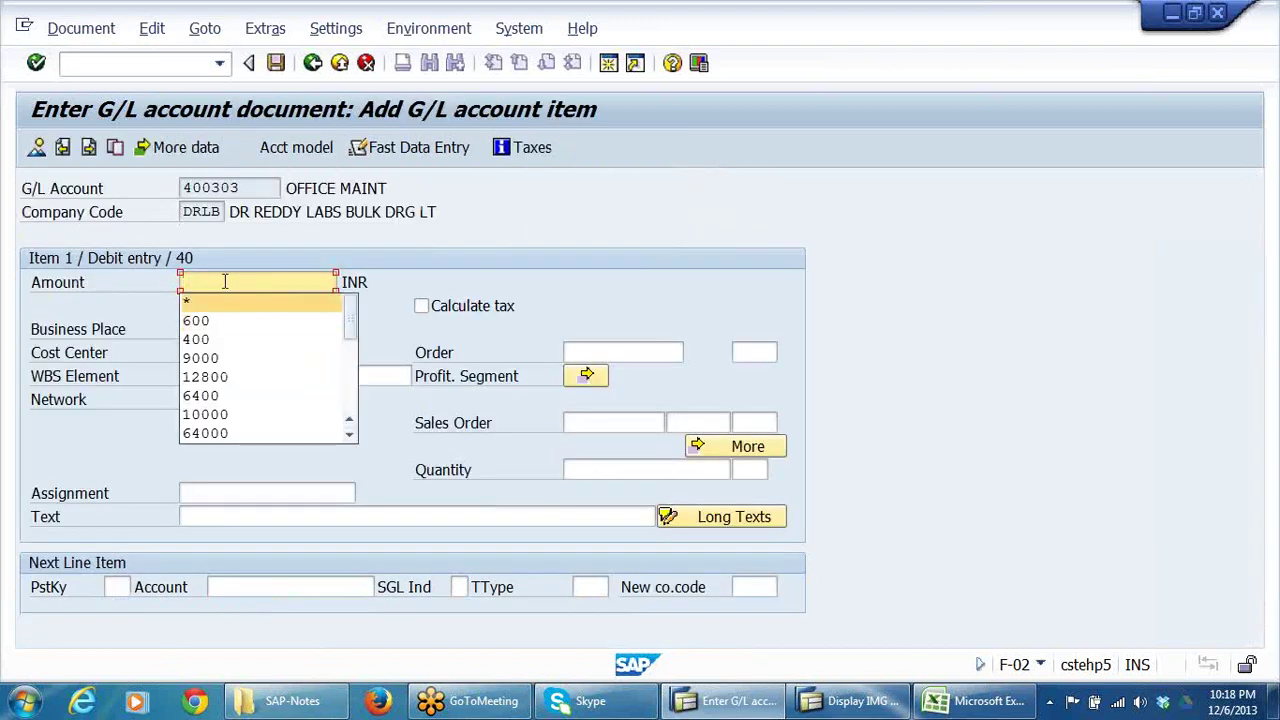
key(Escape)
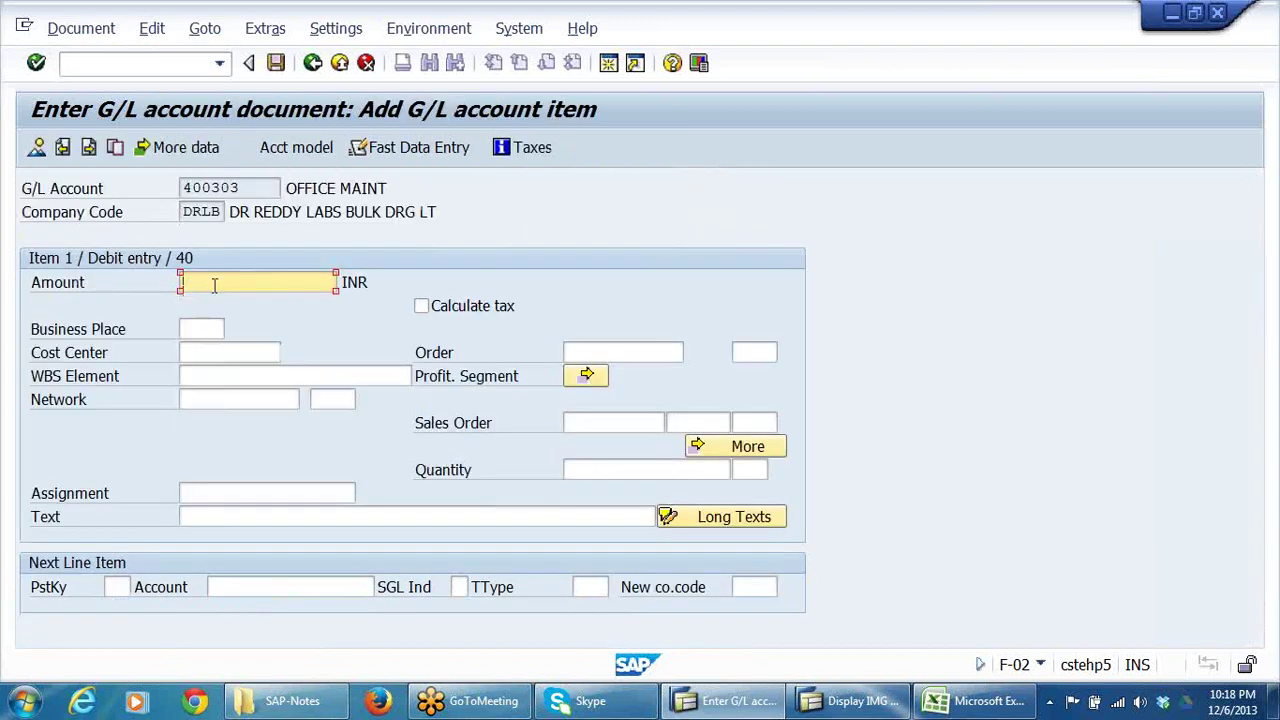
text(700)
click(212, 350)
click(202, 374)
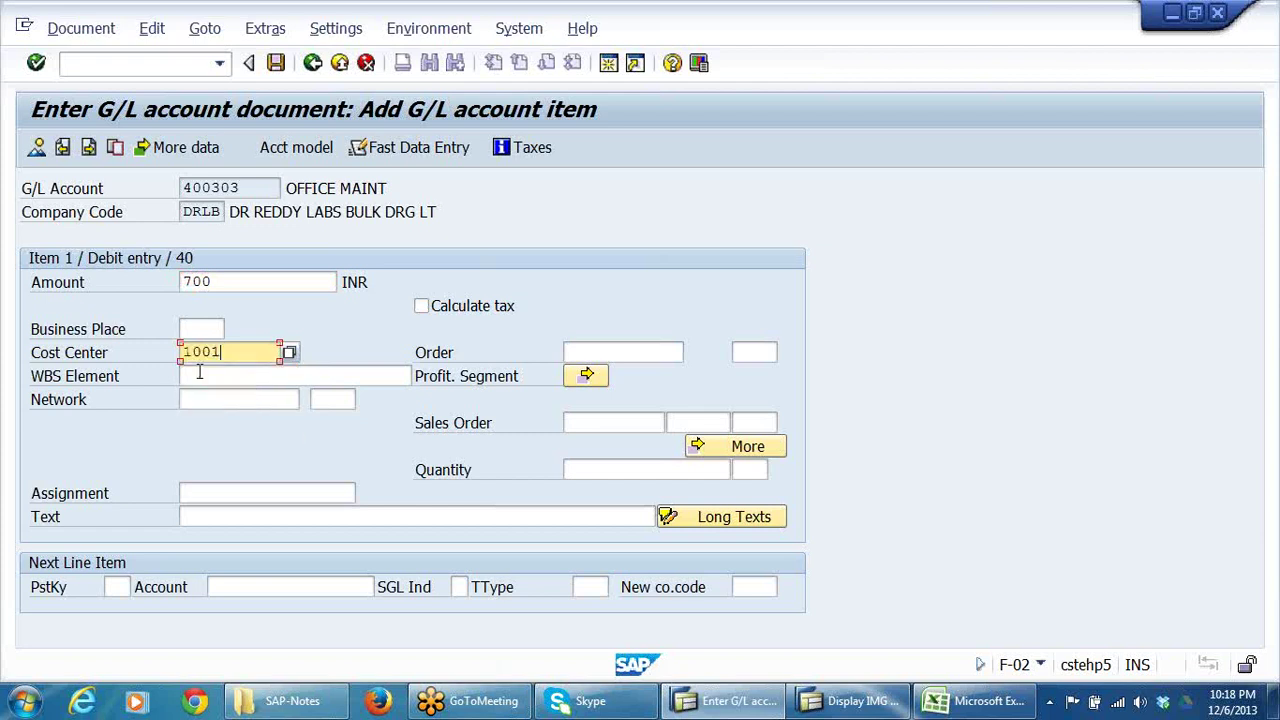
- Open the first item's coding block and look through the available business areas DRBN, DRCH and DRHY
click(723, 447)
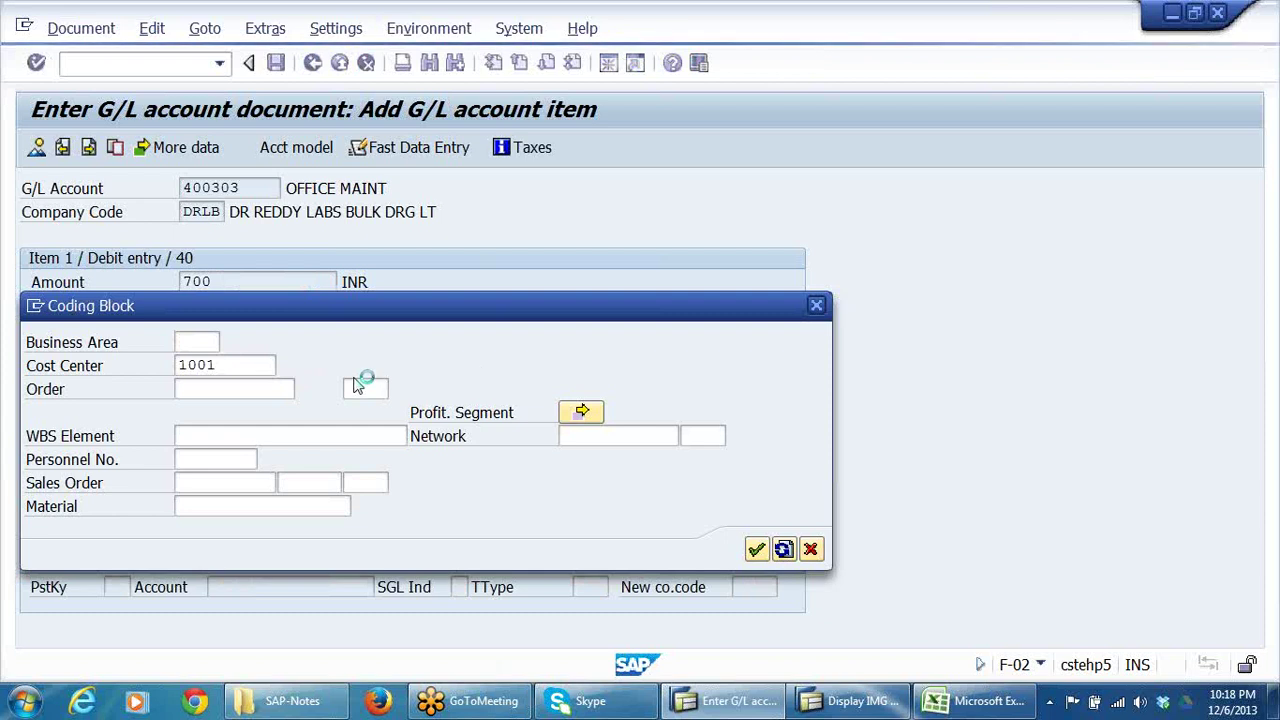
key(F4)
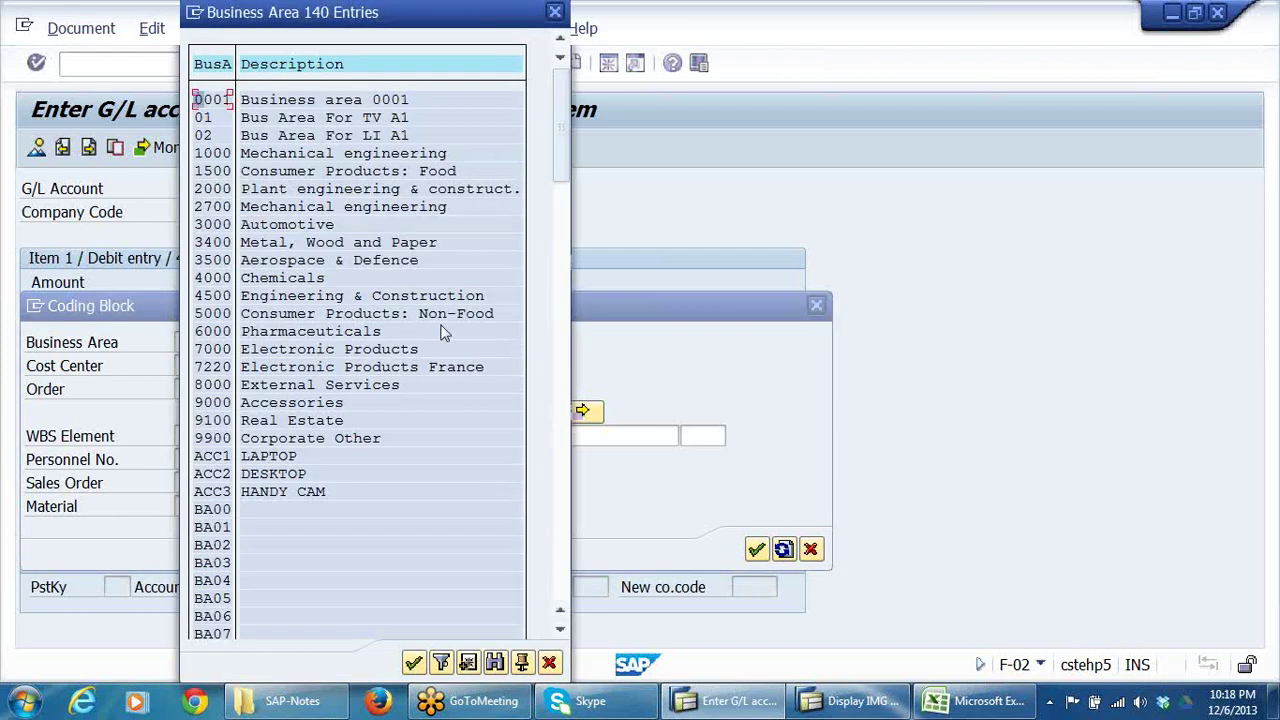
scroll(563, 146, down, 1)
drag(563, 146, 595, 310)
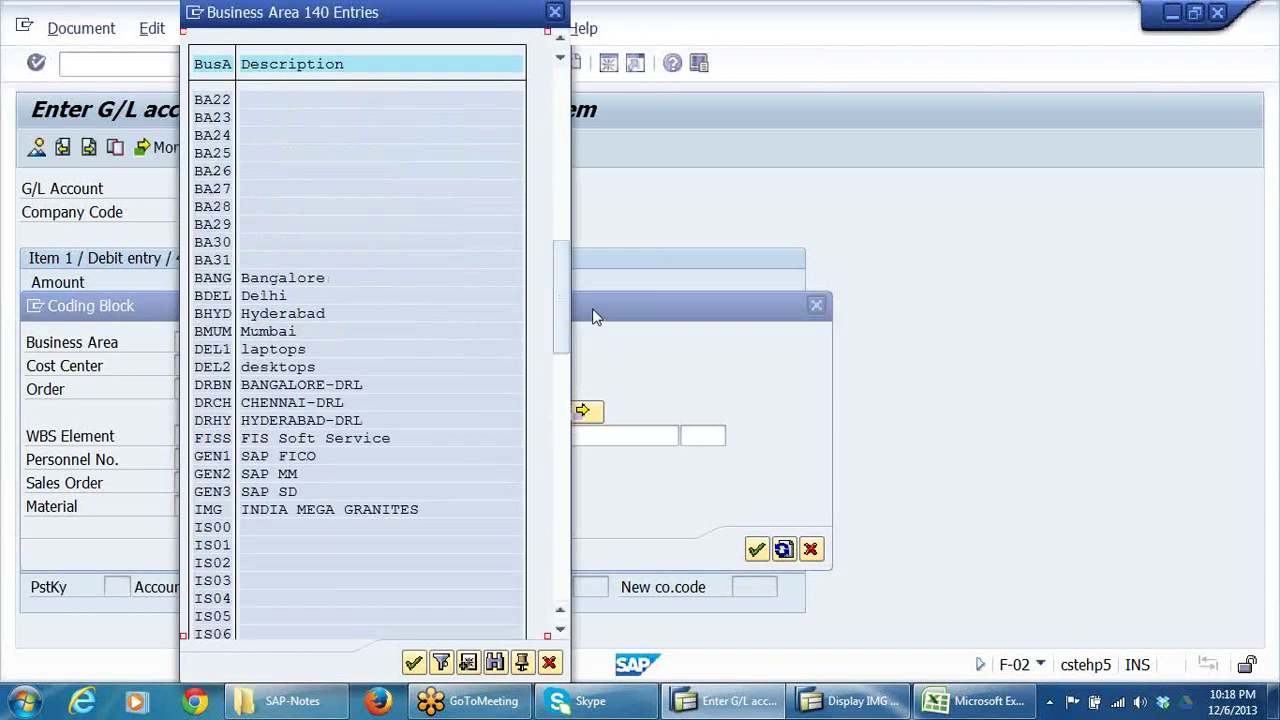
click(214, 388)
click(338, 386)
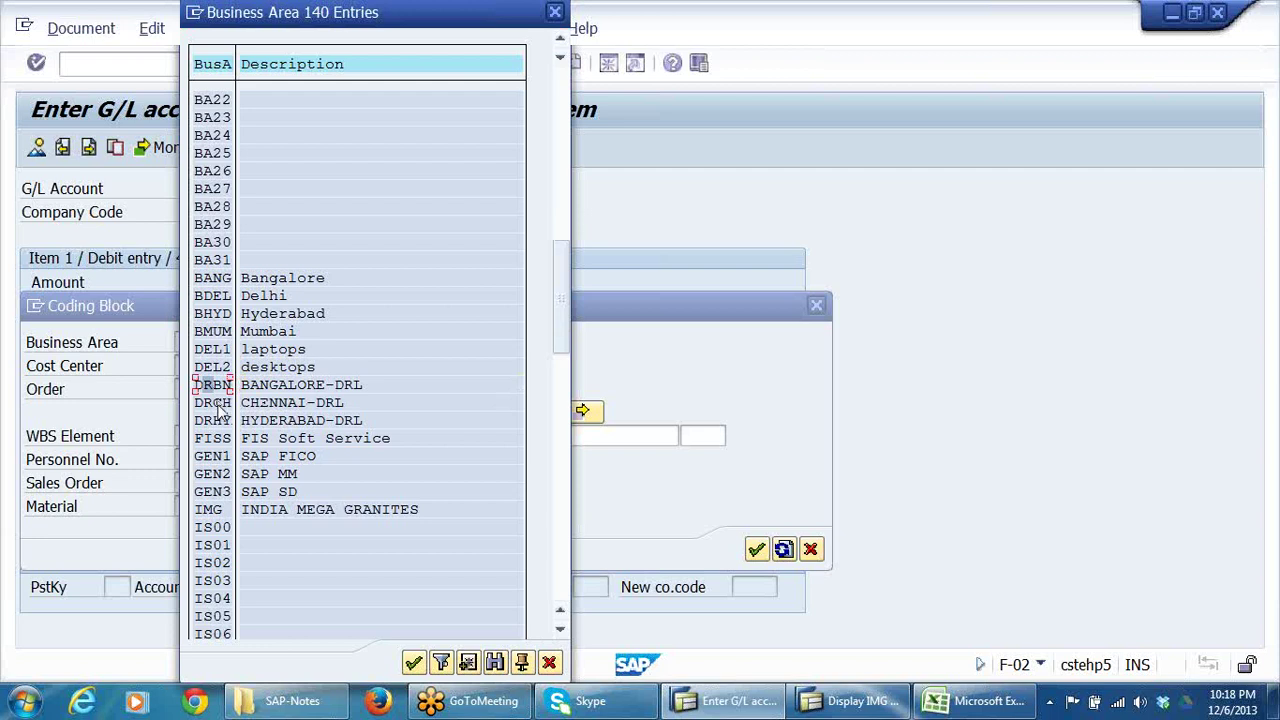
click(300, 406)
click(284, 424)
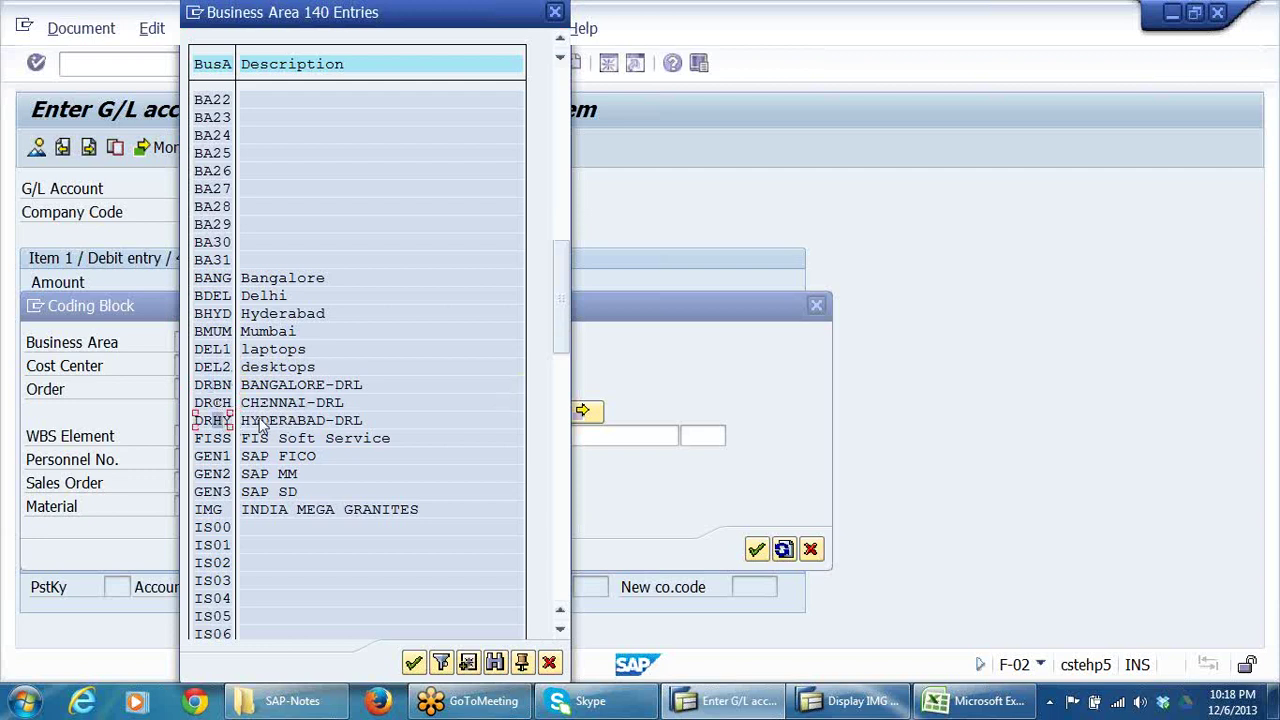
click(213, 424)
- Assign business area DRHY to the first item in its coding block and confirm the assignment
click(850, 700)
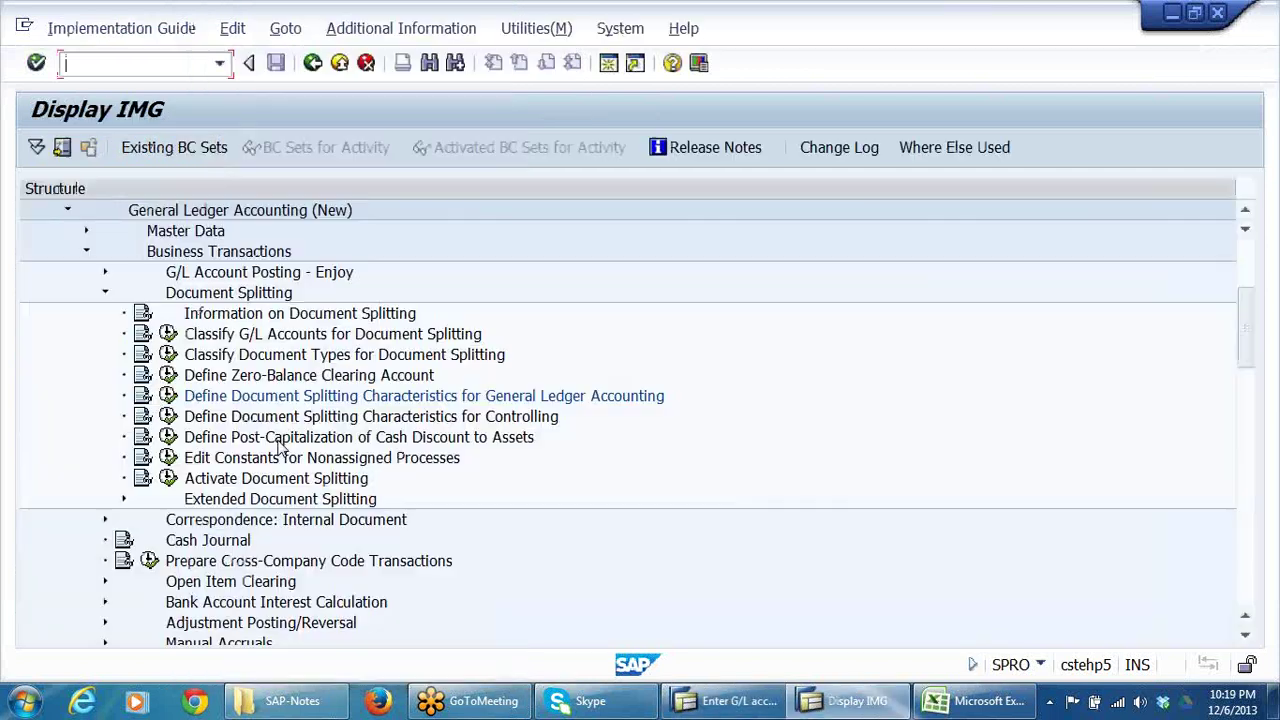
click(745, 706)
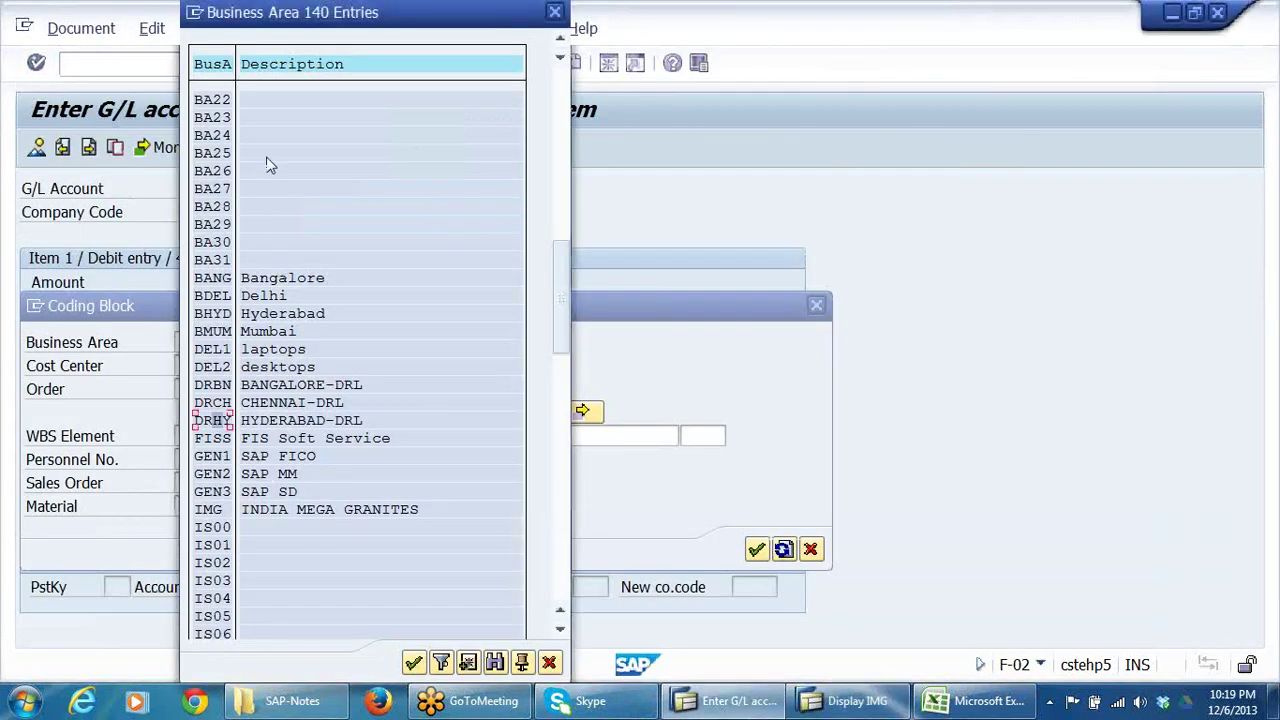
click(557, 12)
text(DRHY)
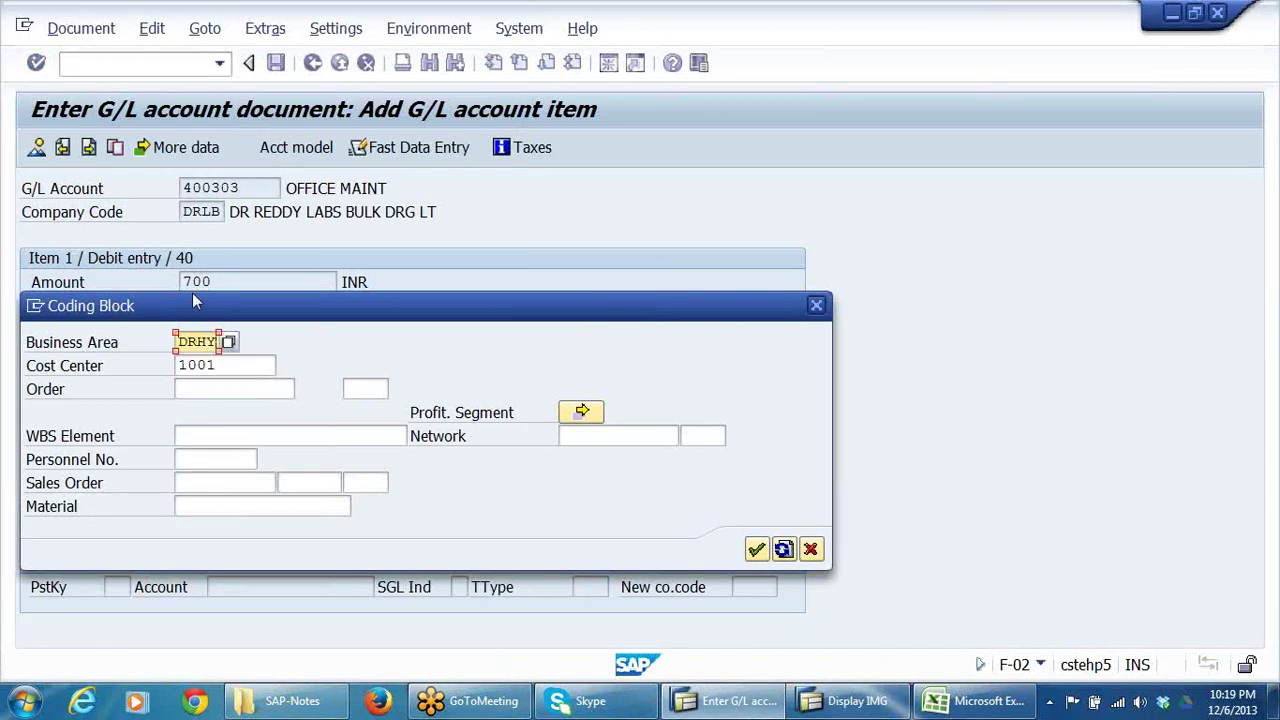
key(Return)
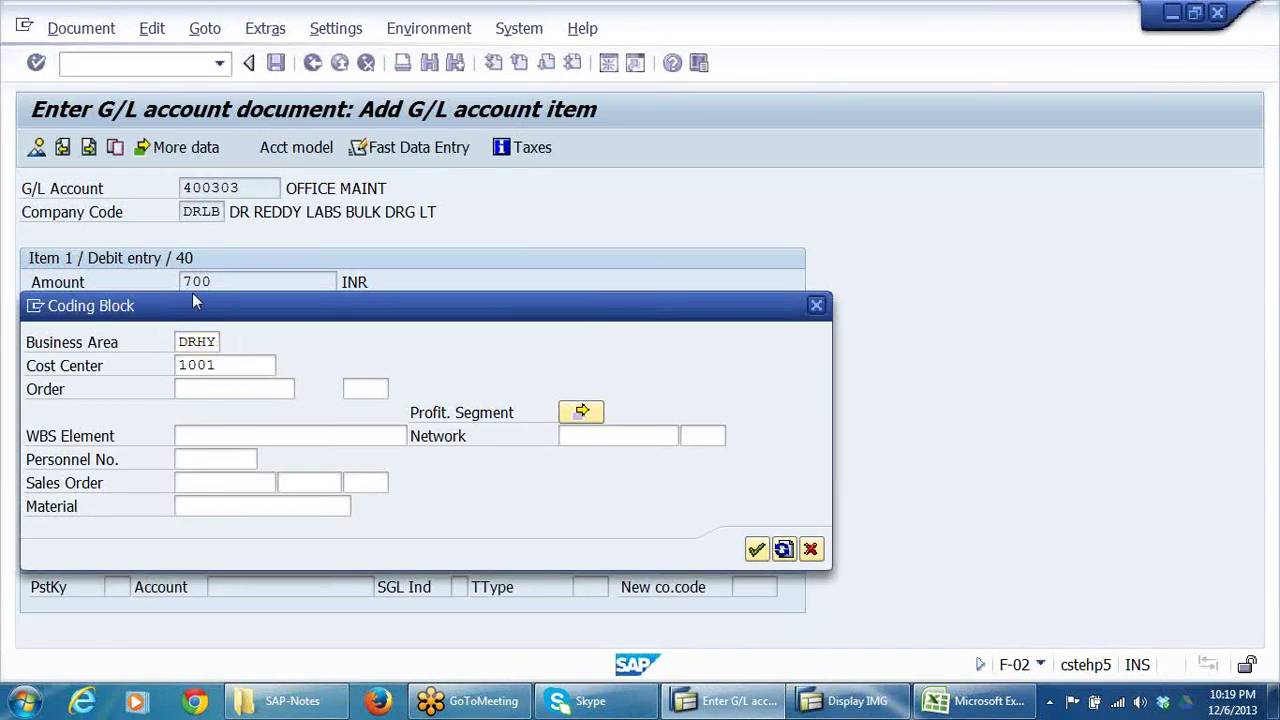
- Add a second debit item with posting key 40 for G/L account 400303
click(113, 587)
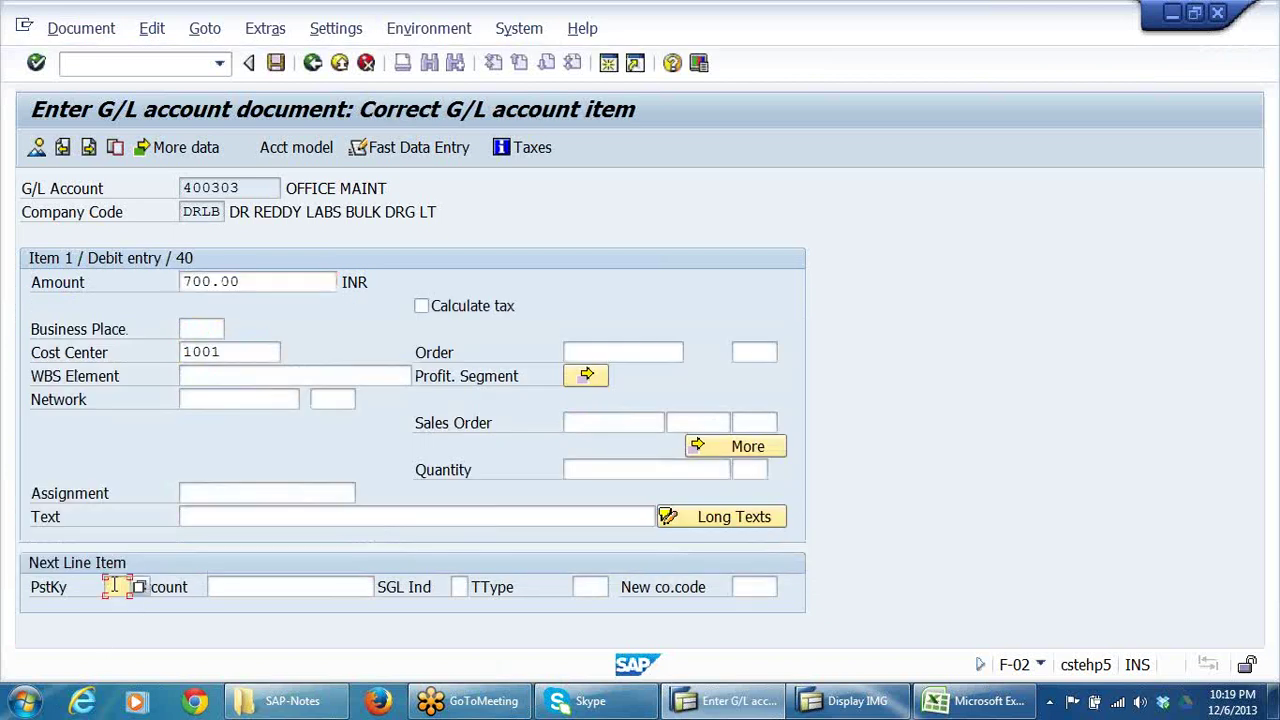
text(40)
click(313, 586)
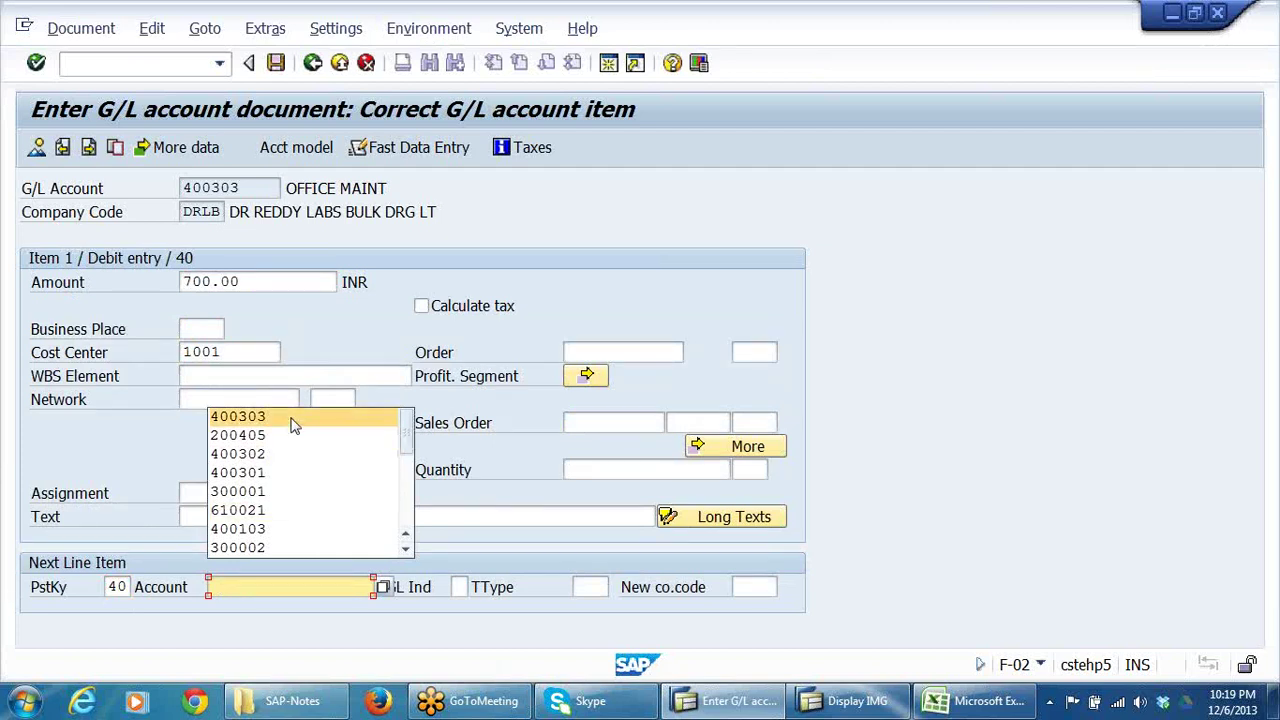
click(294, 420)
key(Return)
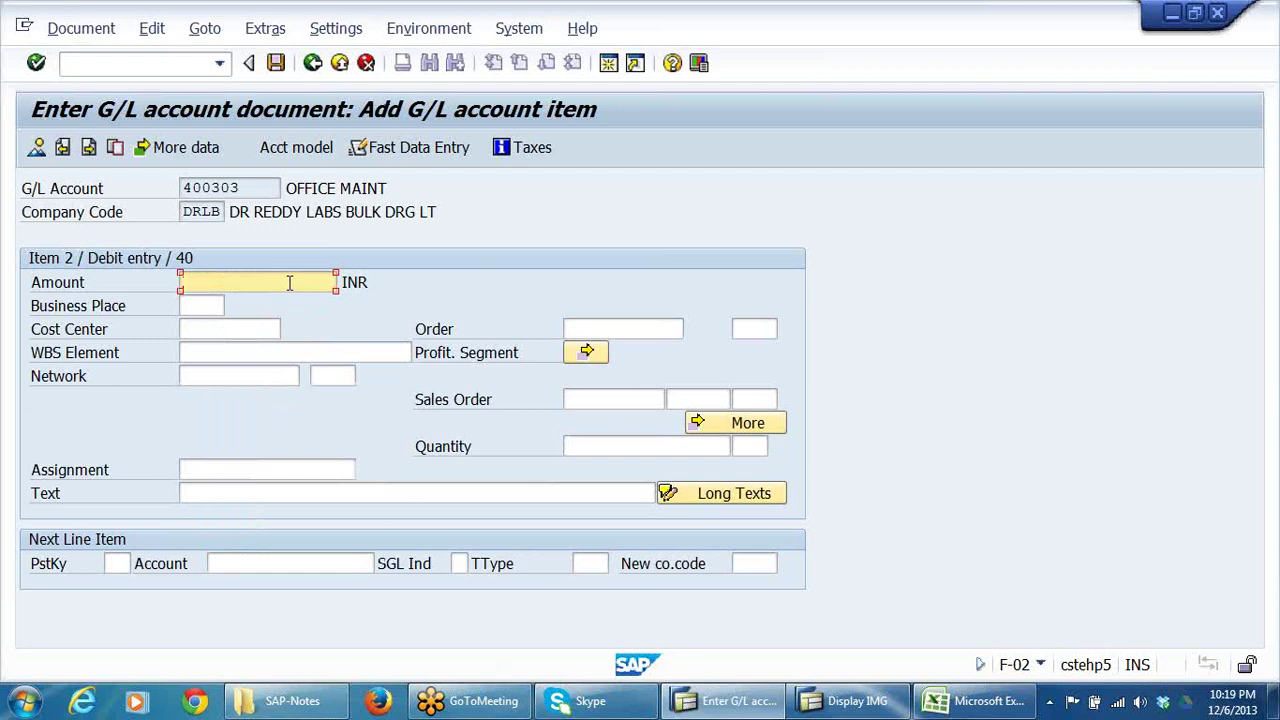
- Set the second item's amount to 300 INR, cost center to 1001 and text to TEST FOR DOC SPLITING
text(300)
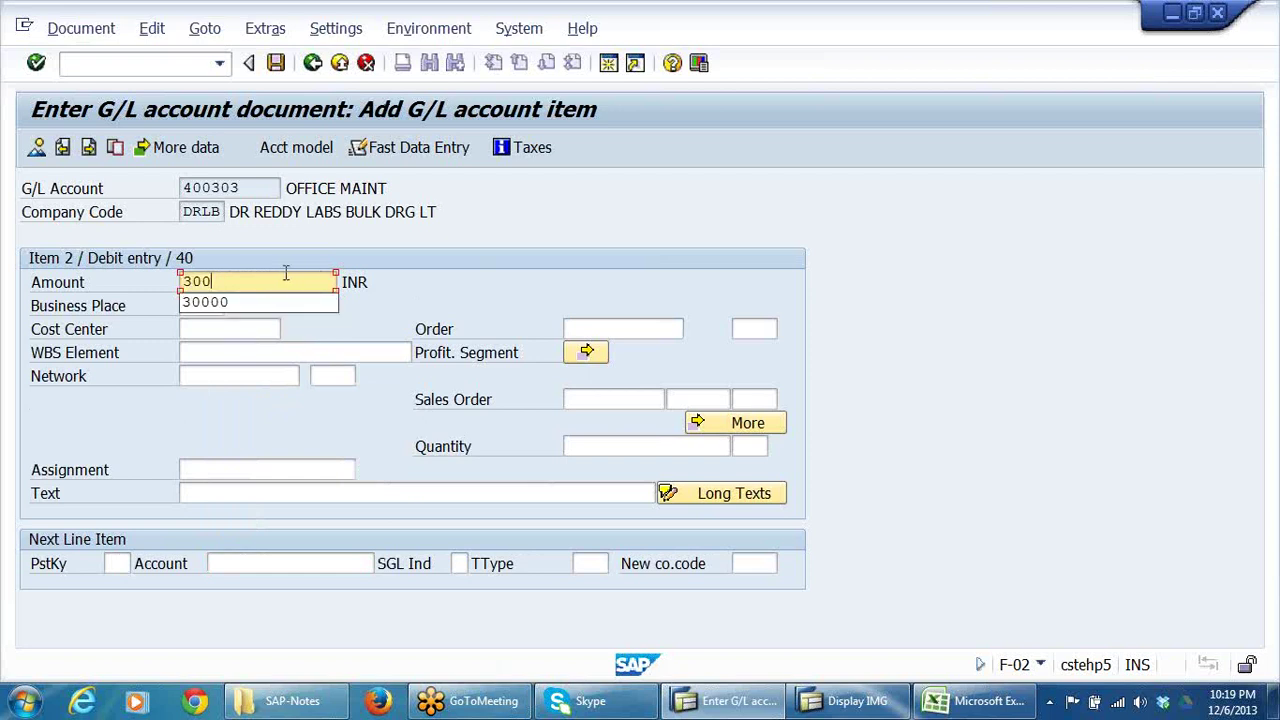
key(Escape)
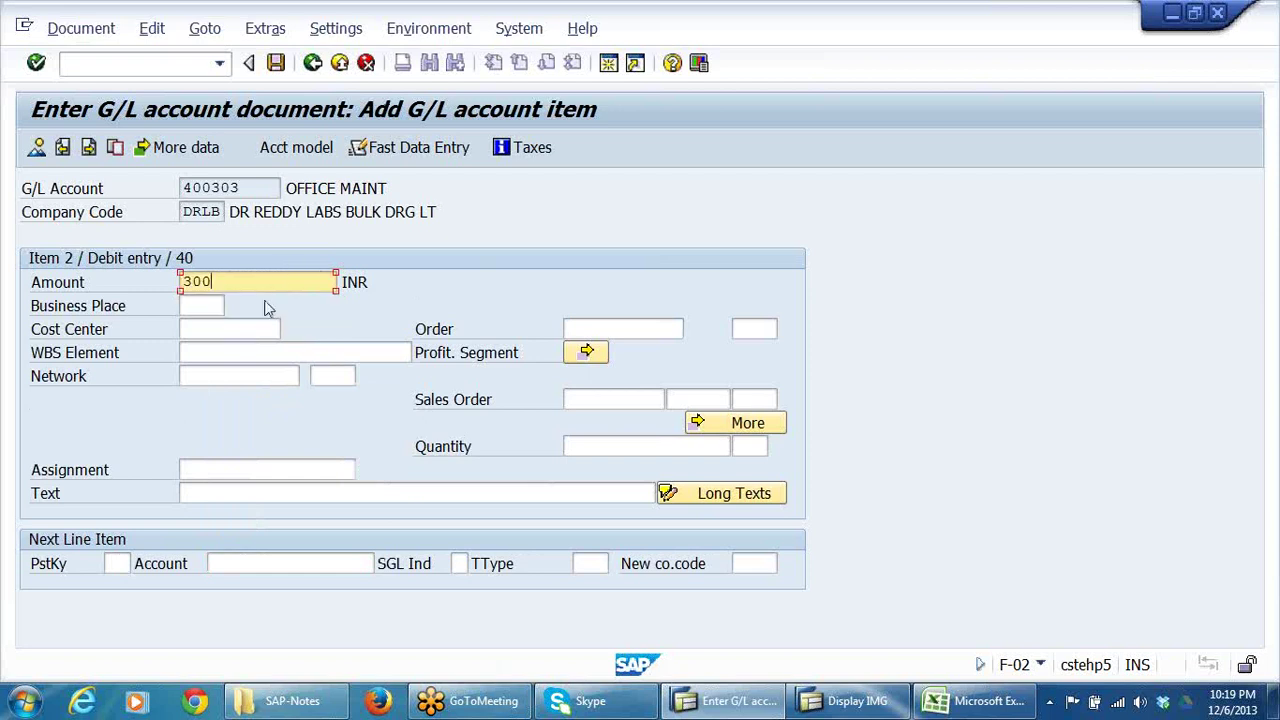
click(181, 333)
click(220, 350)
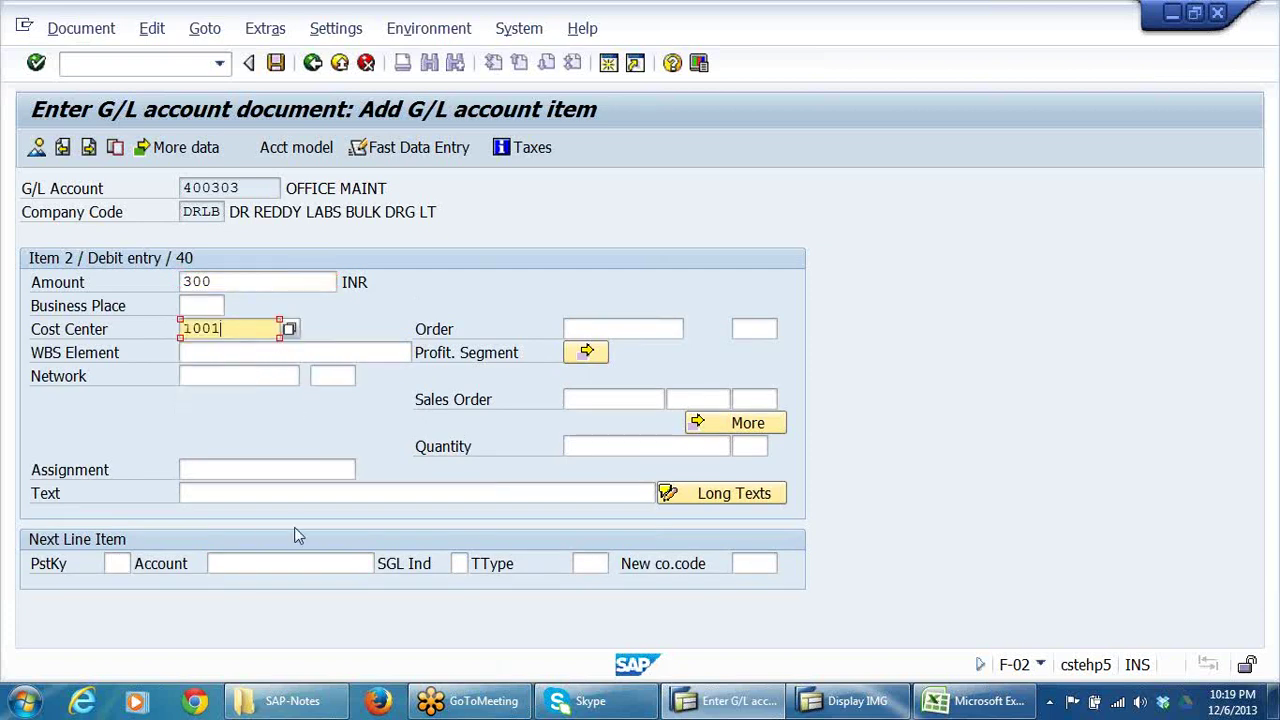
click(237, 491)
key(Escape)
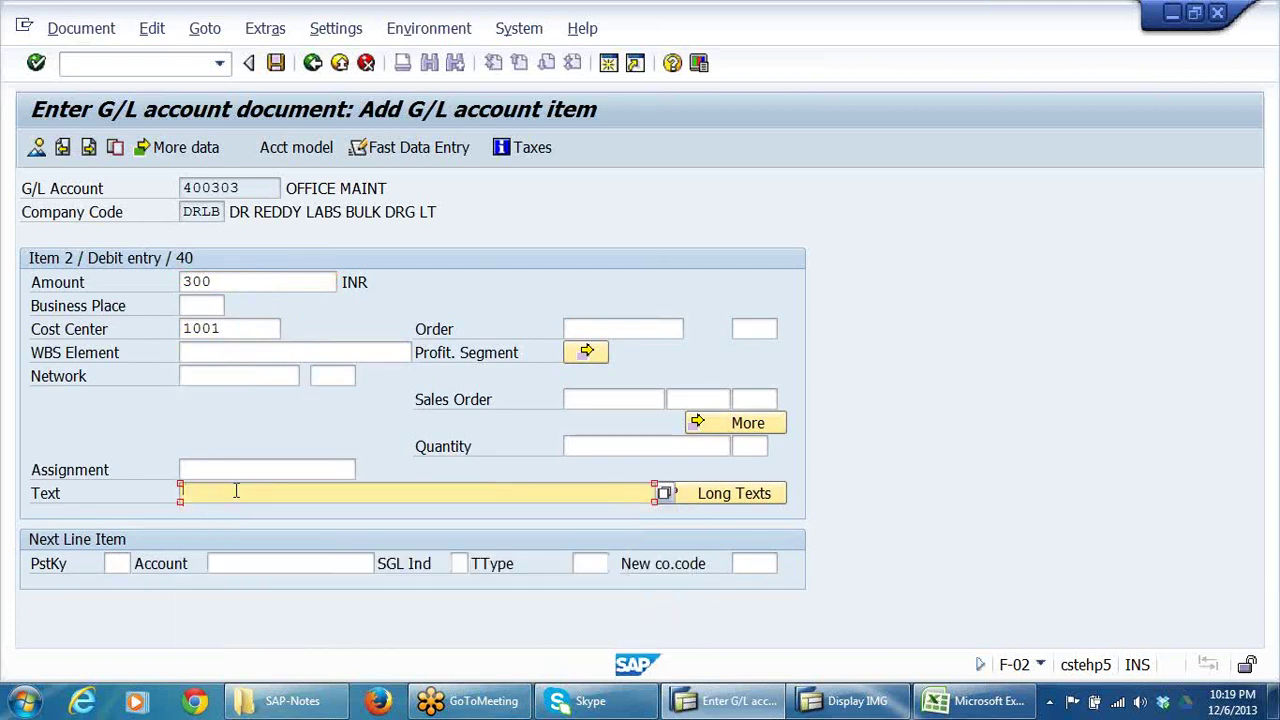
text(TEST F)
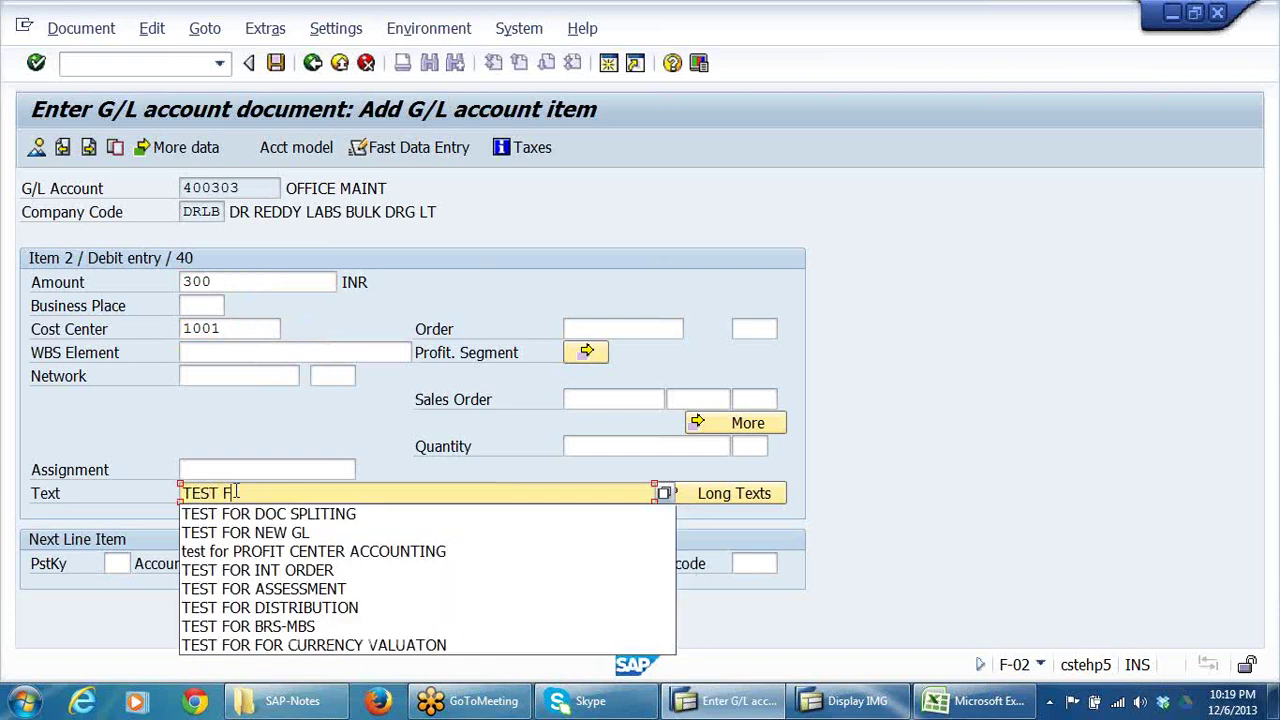
text(OR DOC)
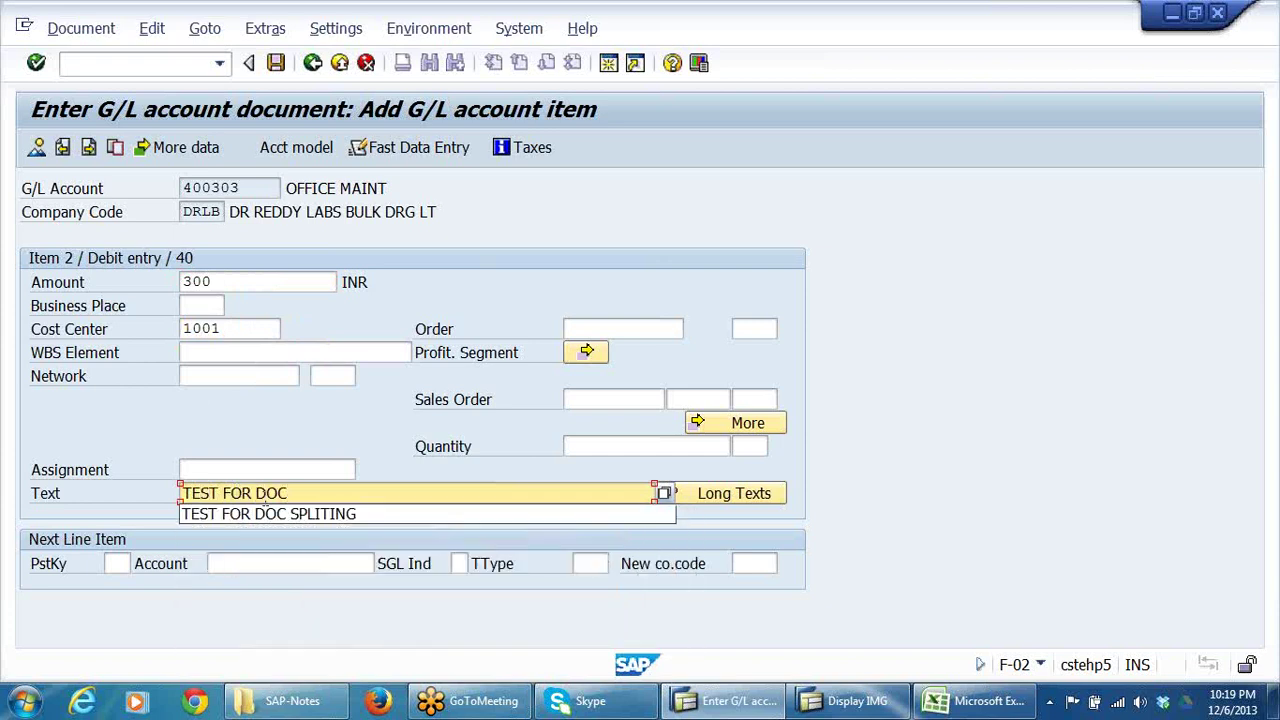
click(280, 516)
- Add a credit item with posting key 50 for the Axis Bank head office account 200405
click(116, 564)
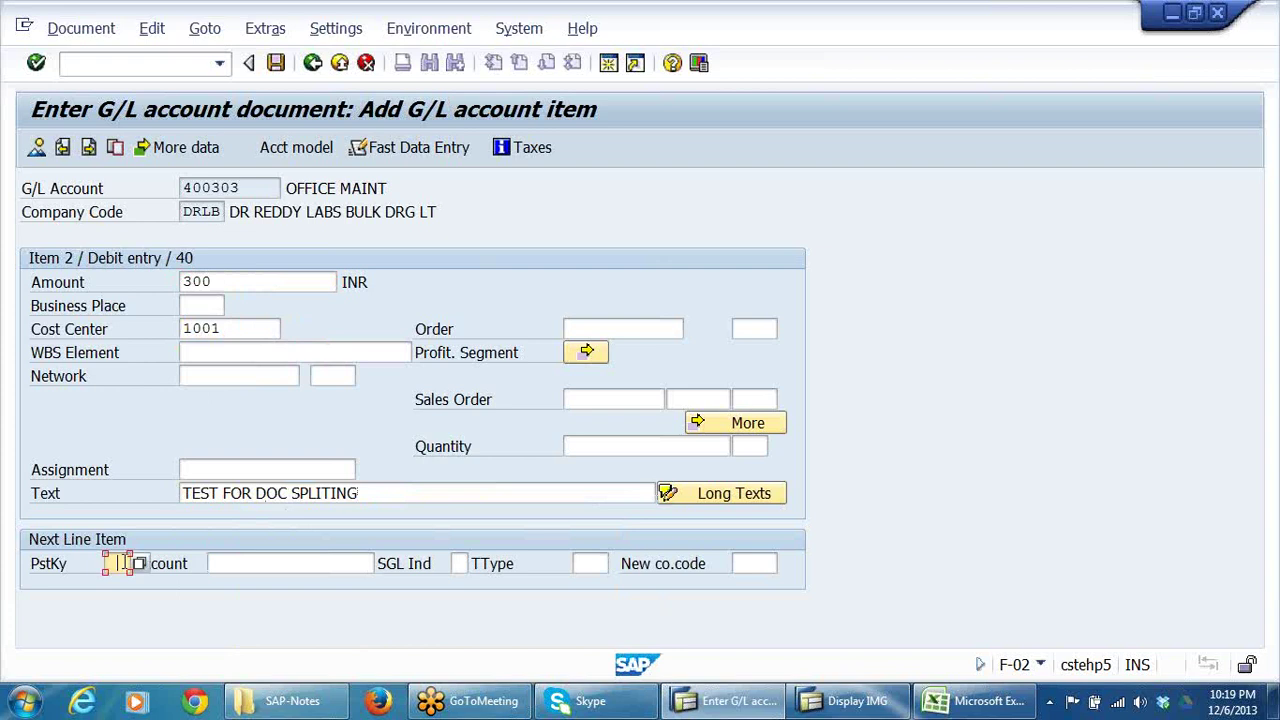
click(133, 447)
click(259, 564)
click(278, 416)
key(Return)
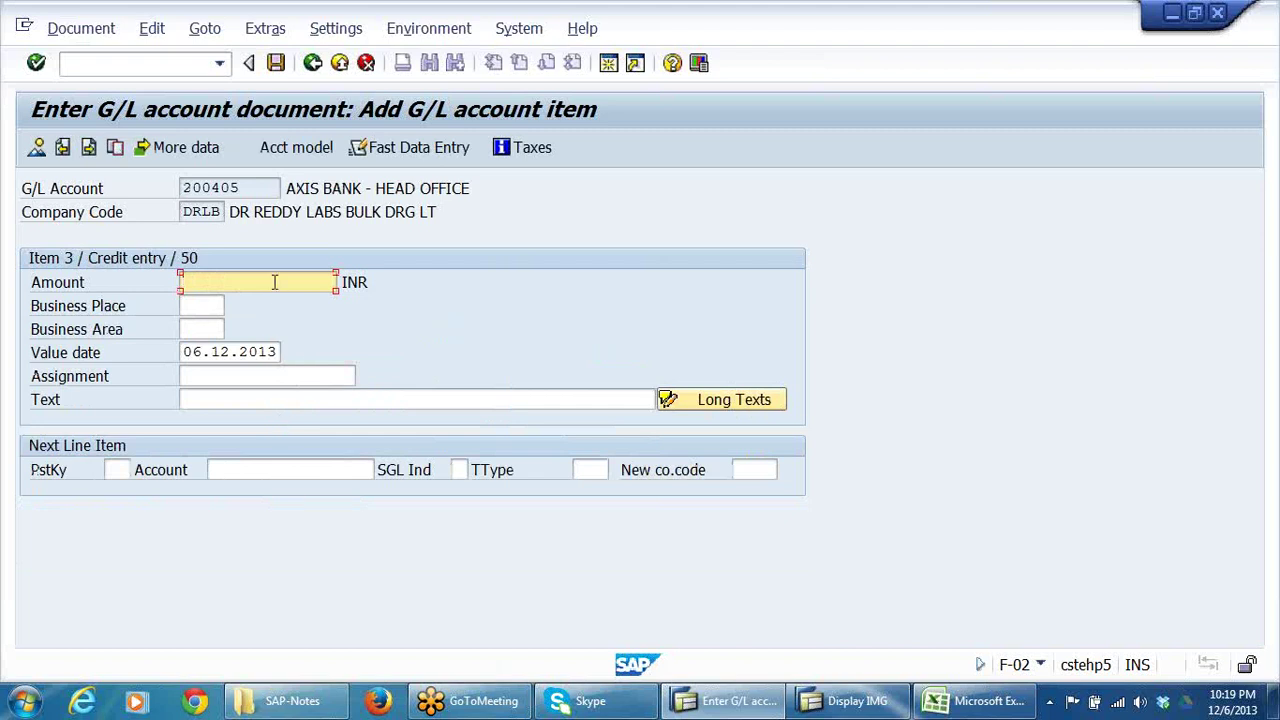
- Enter * as the bank item's amount and + as its text, and display the document overview
text(*)
click(209, 399)
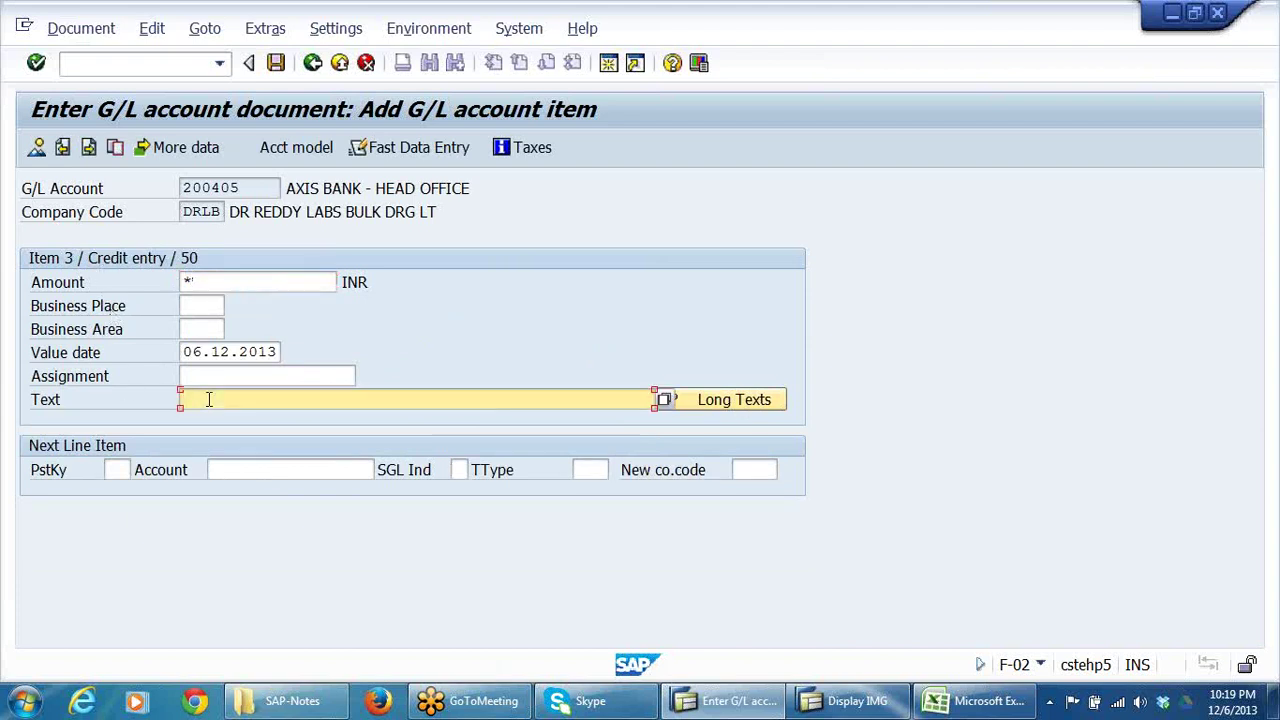
text(+)
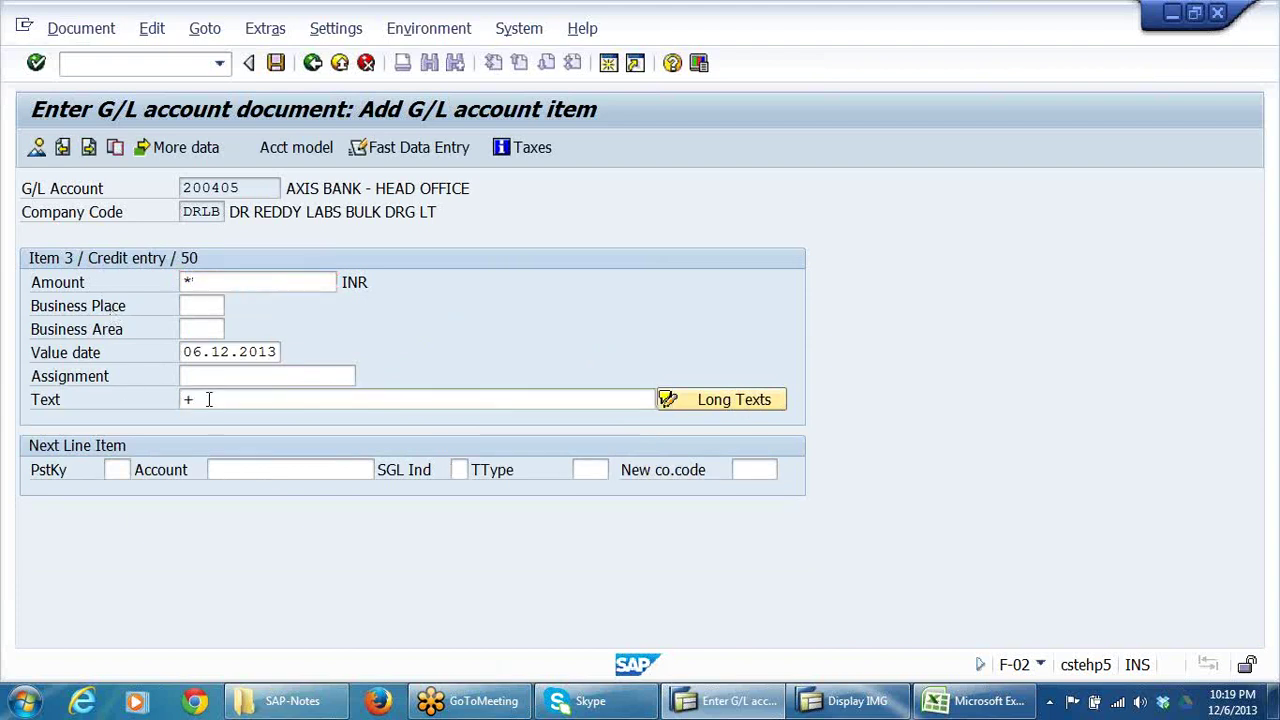
key(Return)
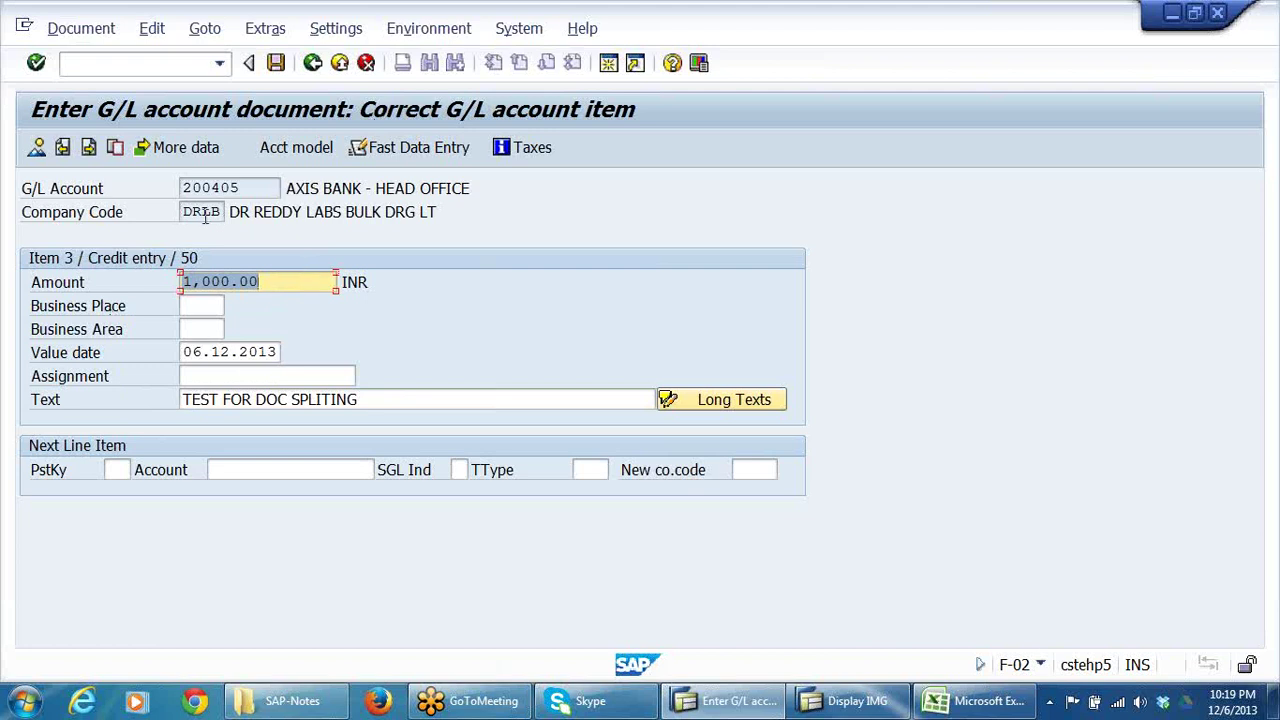
click(35, 149)
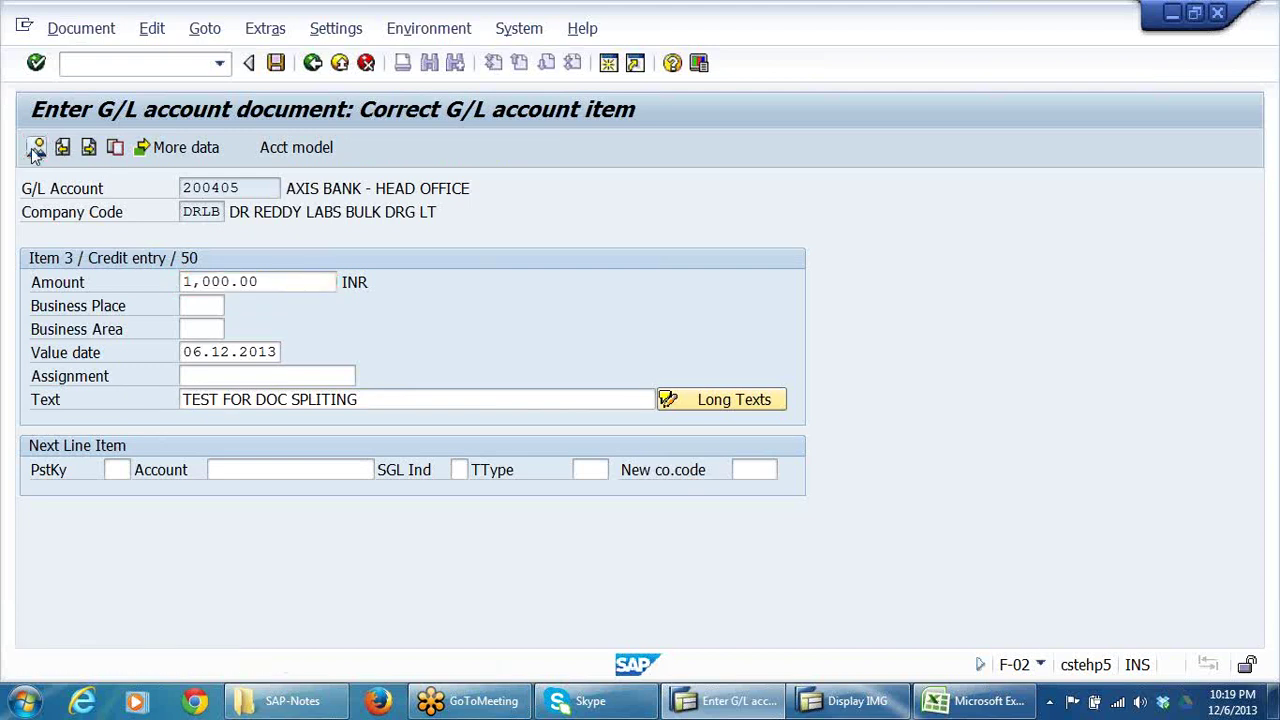
- Inspect the coding block of the second office maintenance item to check its business area, and return to the document overview
click(333, 351)
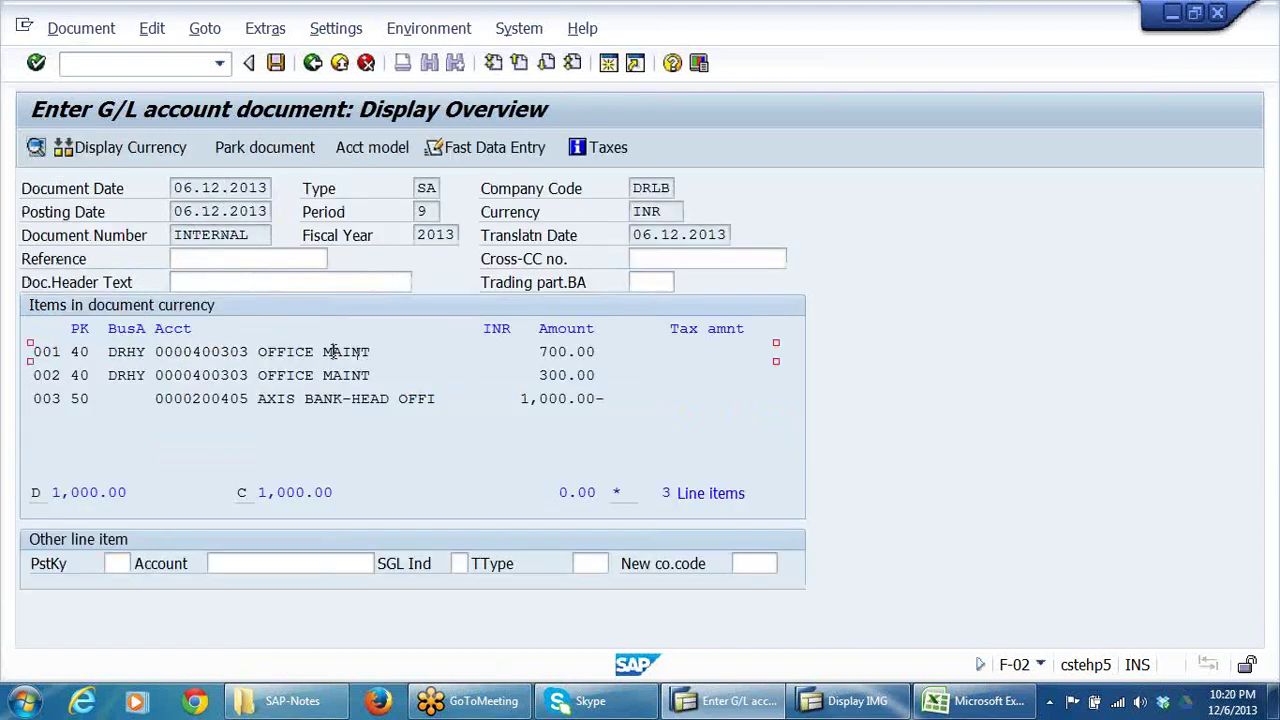
click(140, 351)
click(210, 375)
double_click(322, 378)
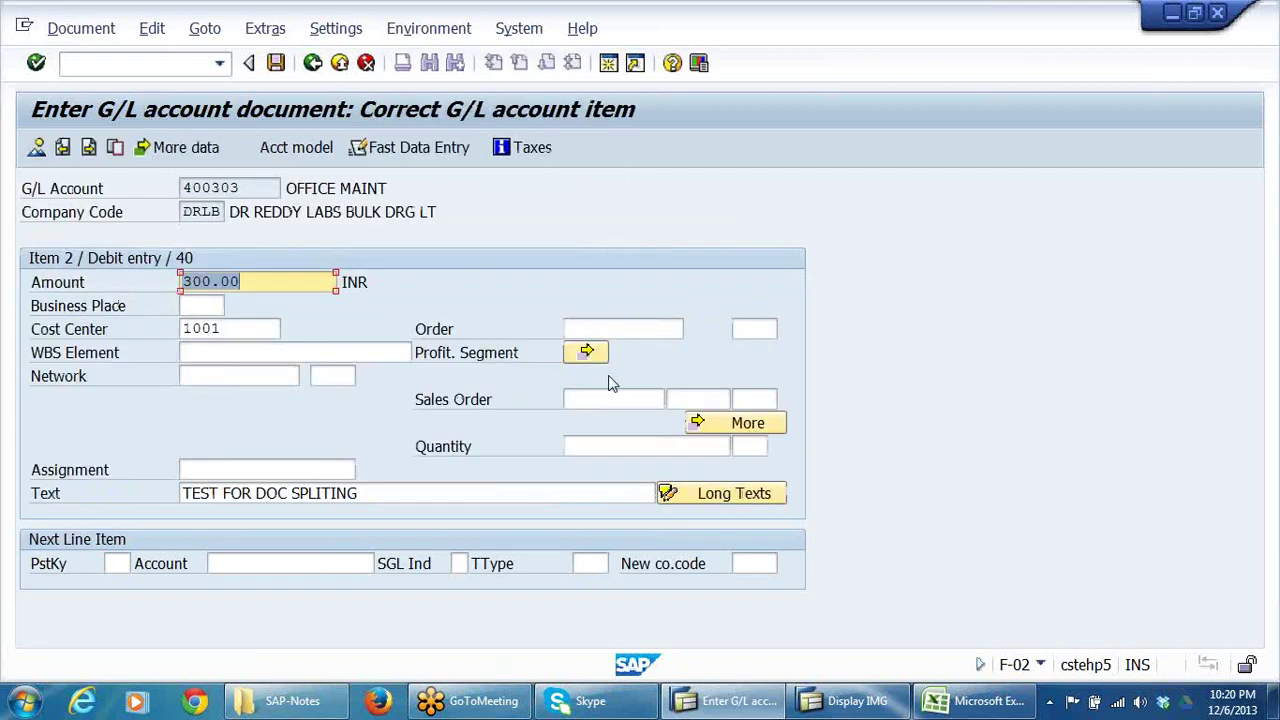
click(760, 429)
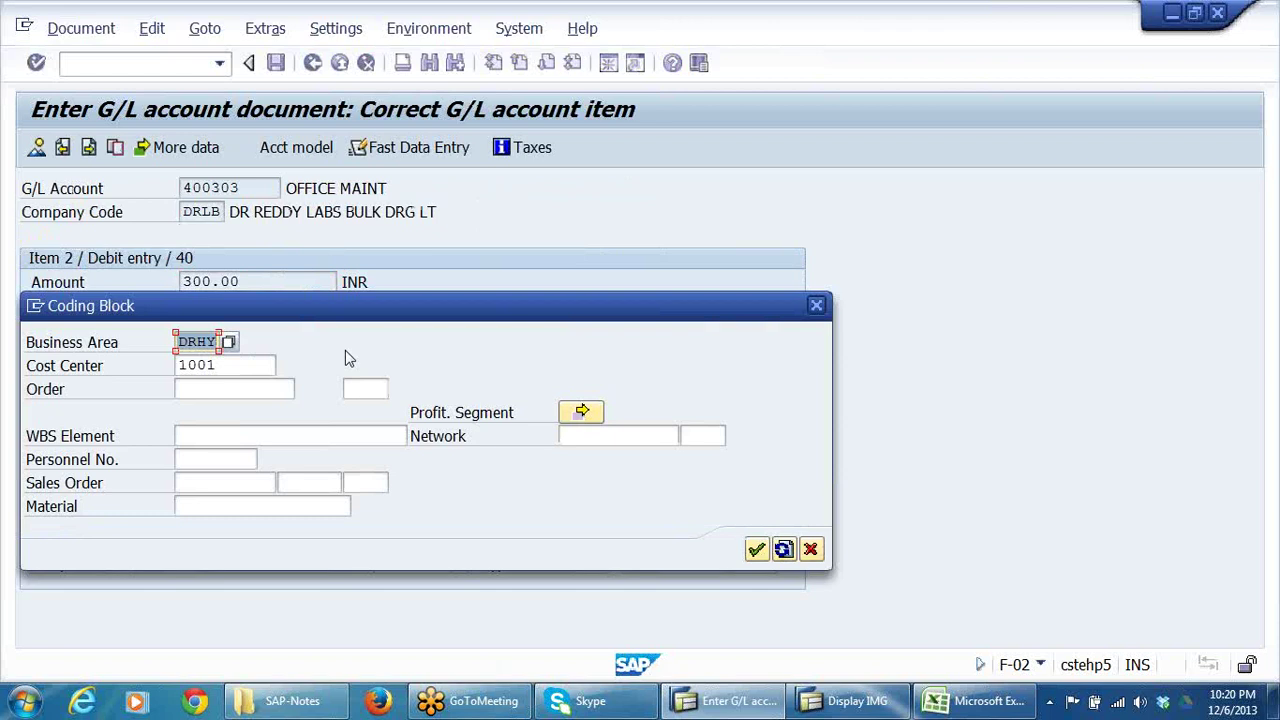
click(810, 551)
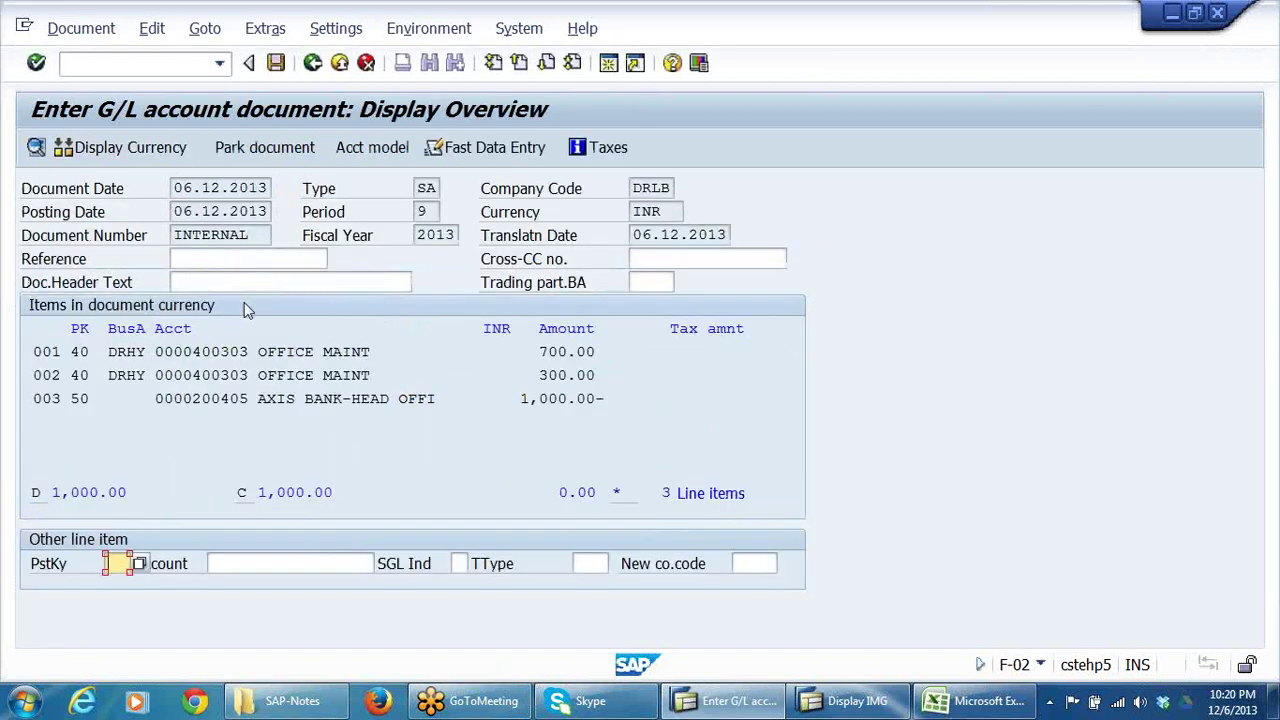
- Compare the business areas of the two office maintenance debit items in the document overview
click(127, 375)
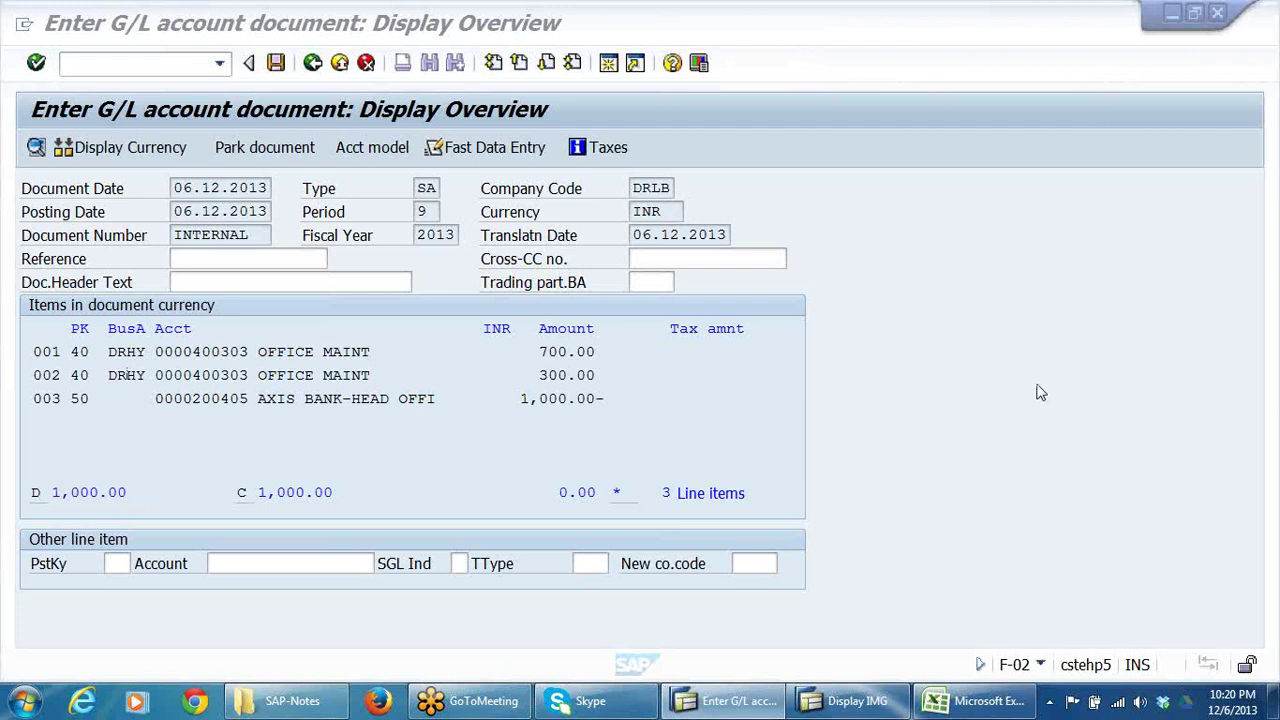
click(130, 352)
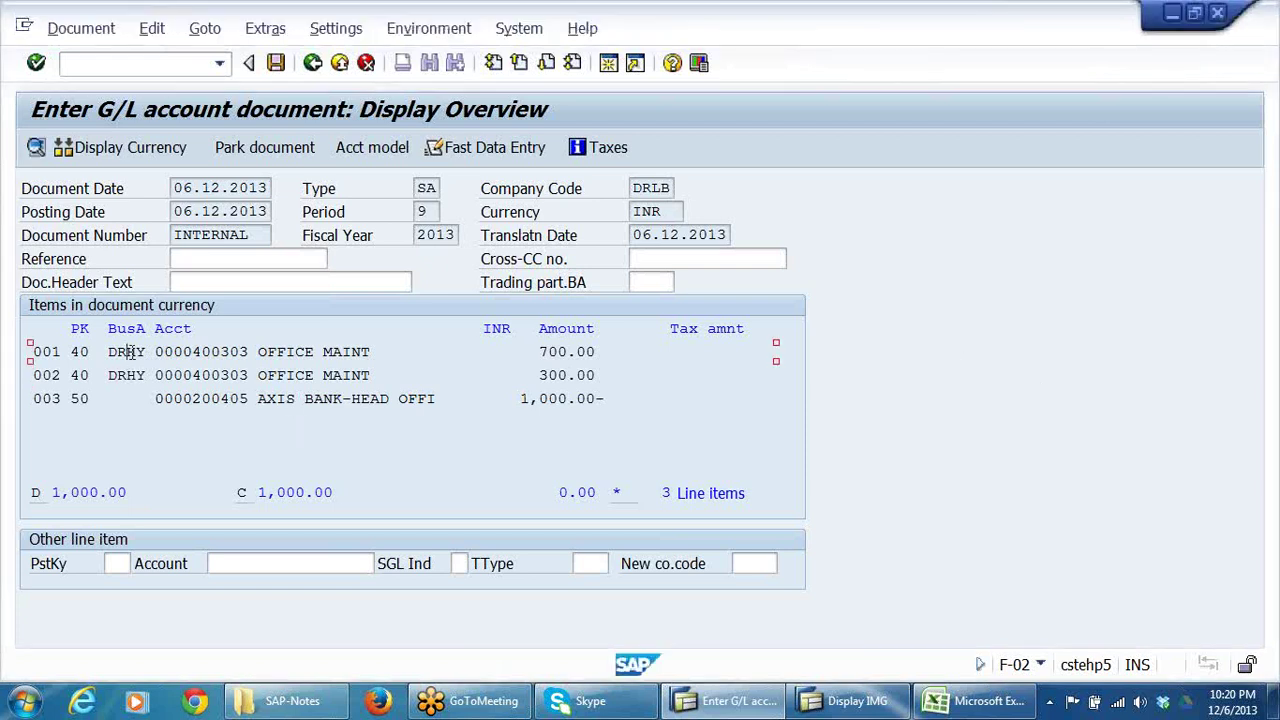
click(130, 376)
drag(112, 376, 166, 378)
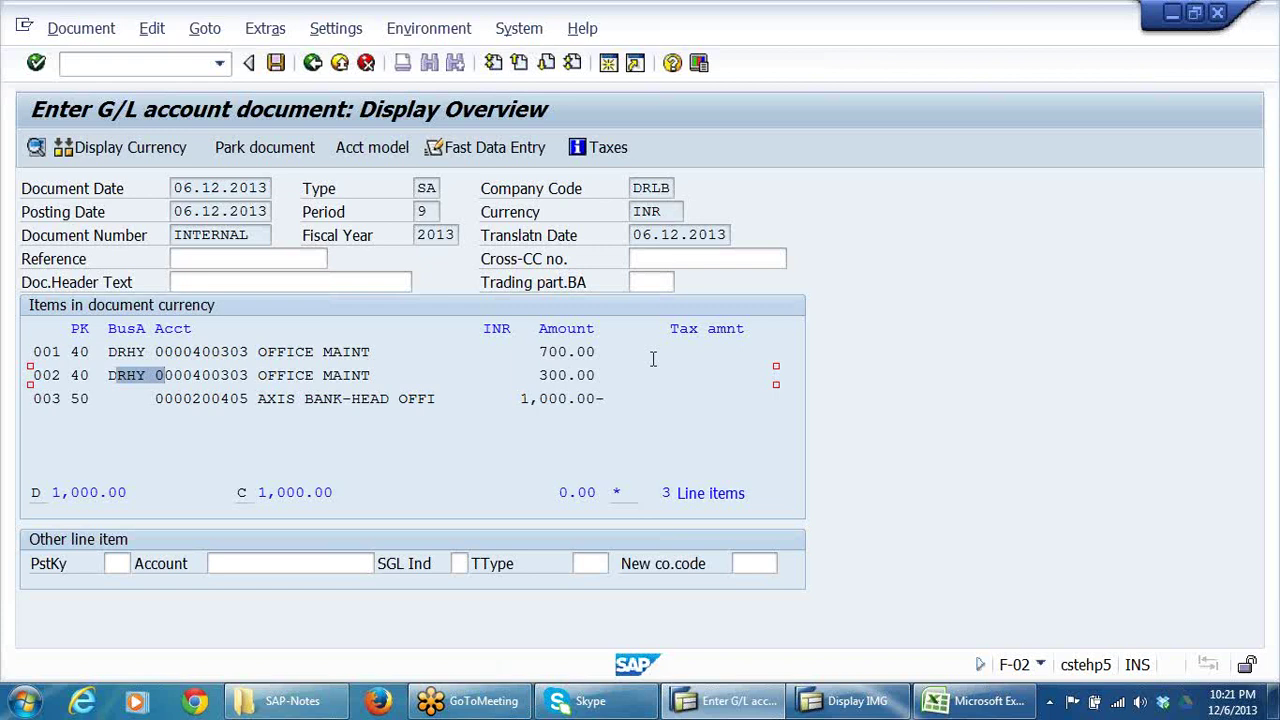
click(279, 373)
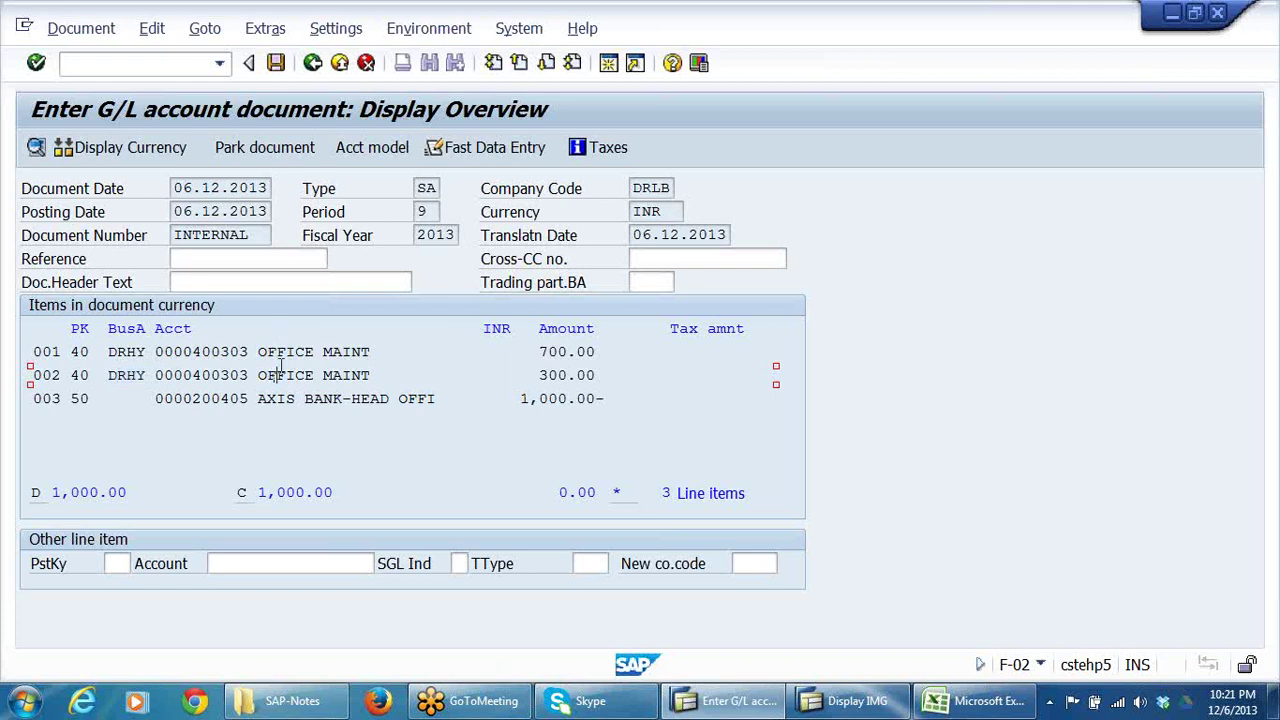
drag(108, 378, 217, 382)
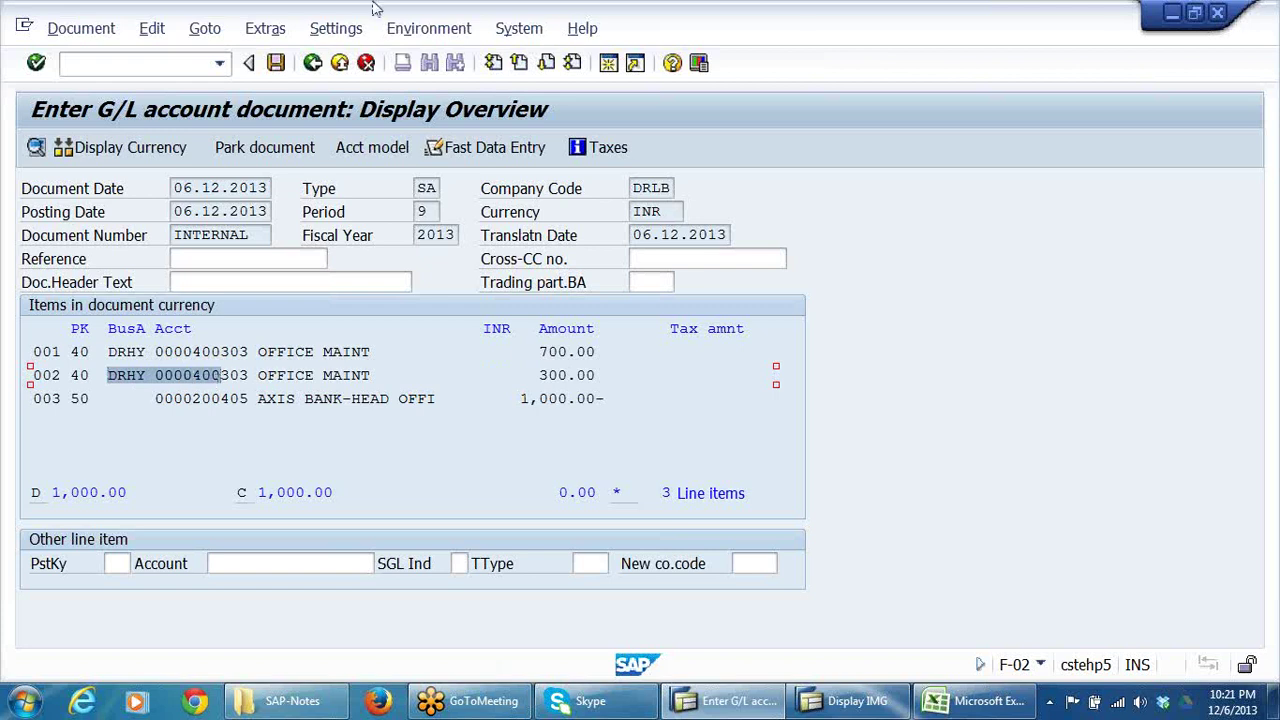
- Change the second office maintenance item's cost center to 2002 (ADMIN DEPT) from the value list and check its business area in the overview
click(137, 380)
double_click(135, 377)
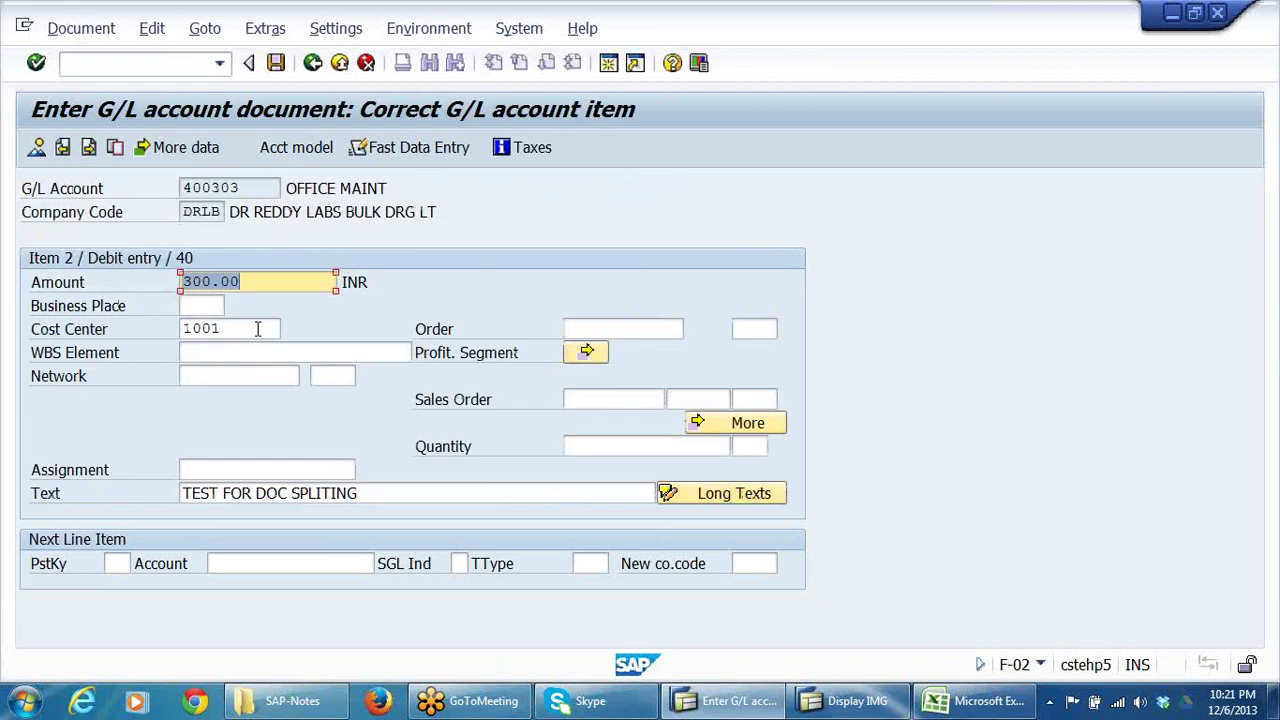
click(243, 329)
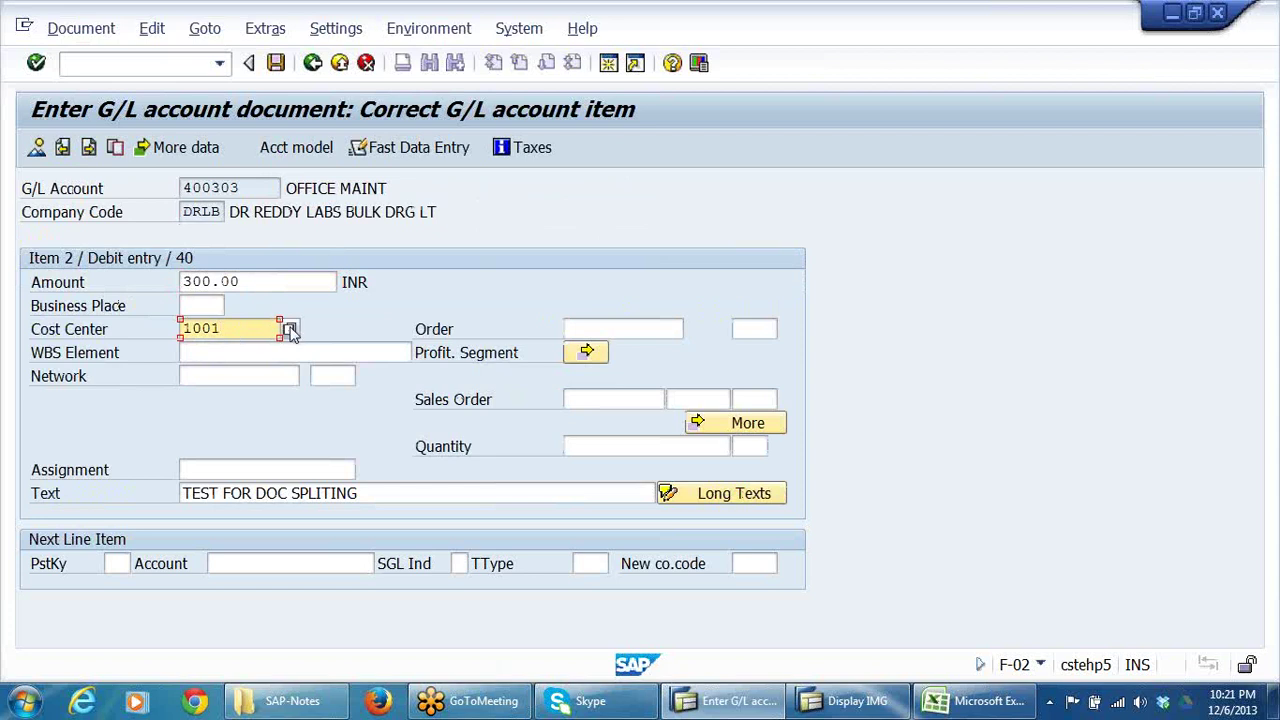
click(289, 329)
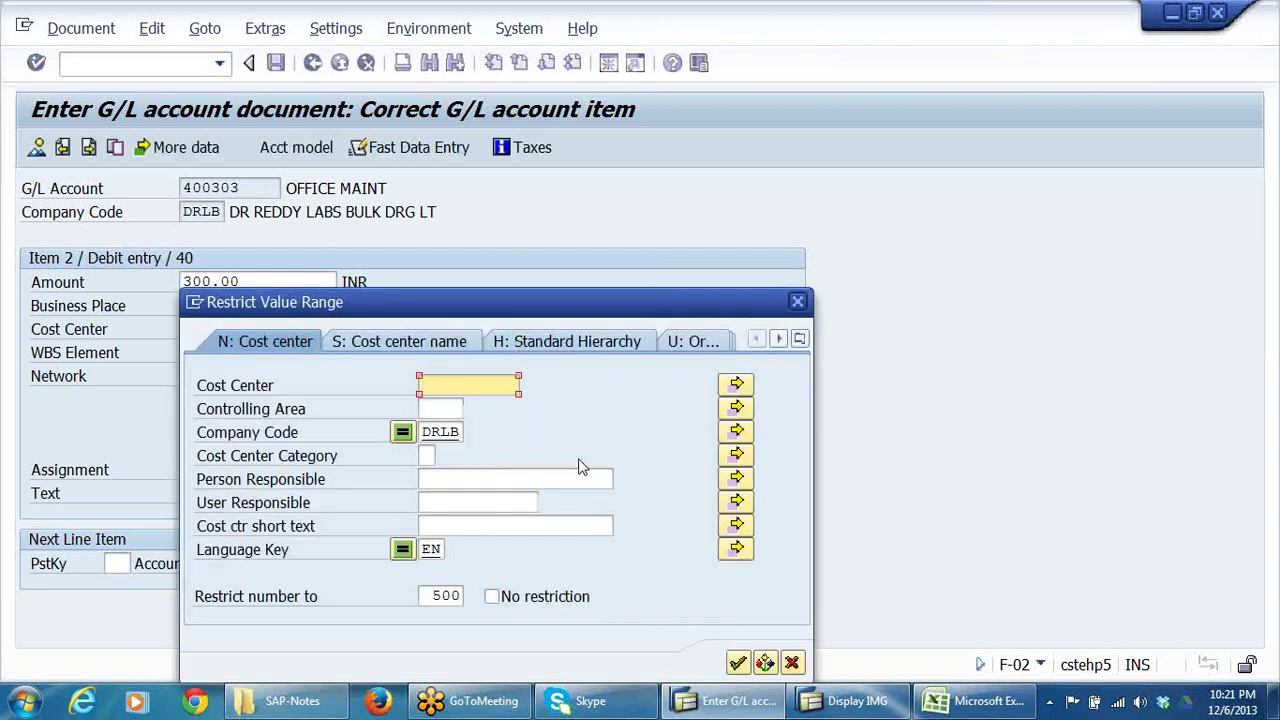
click(737, 663)
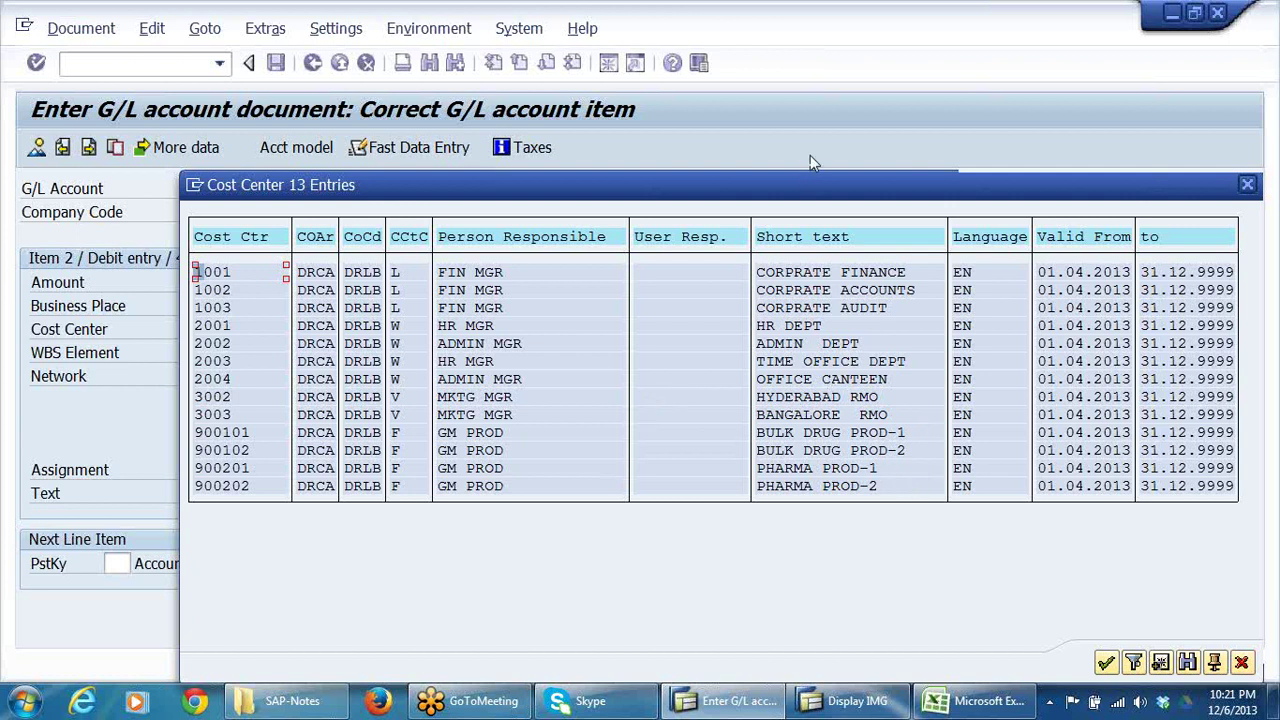
drag(816, 192, 680, 145)
drag(680, 147, 680, 121)
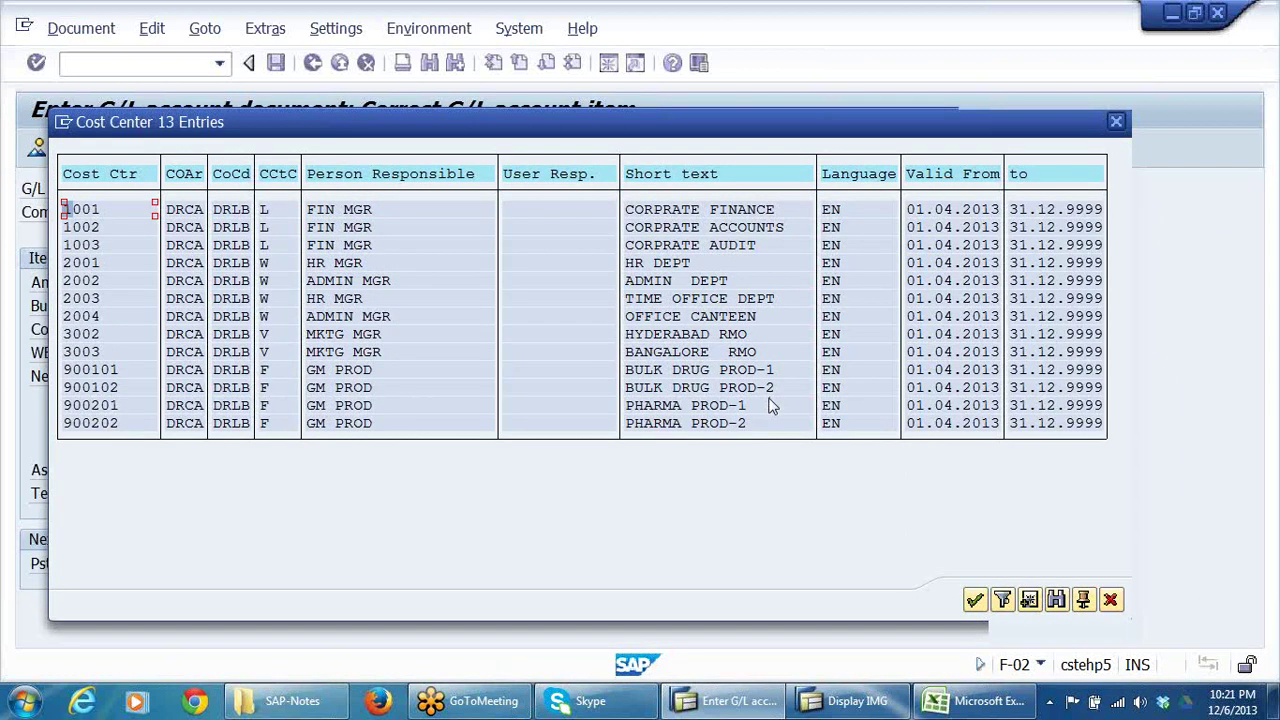
click(96, 284)
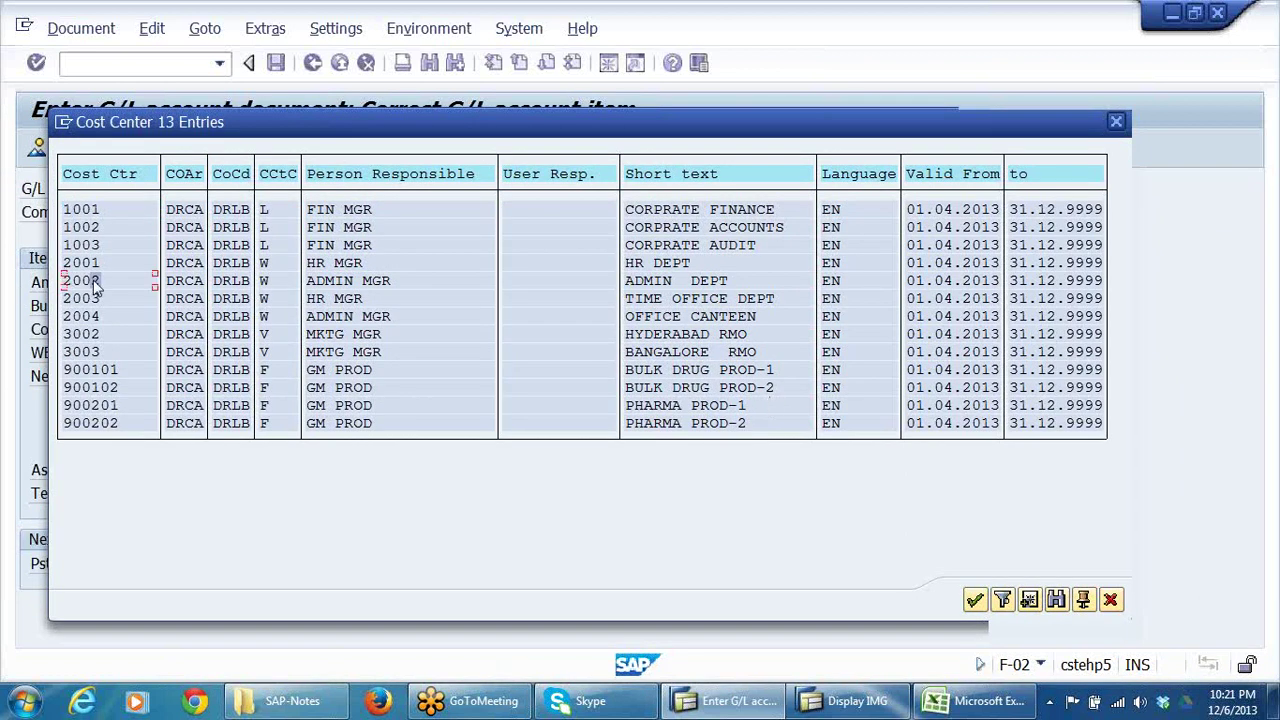
double_click(96, 284)
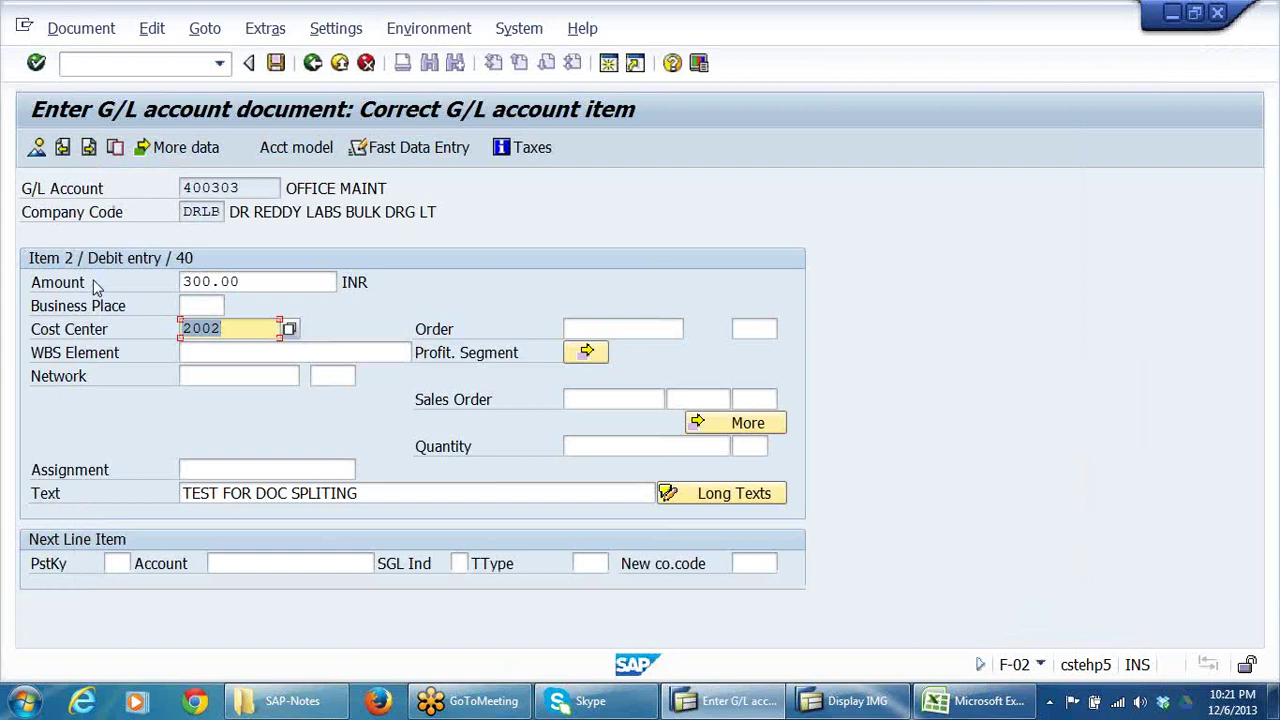
click(40, 150)
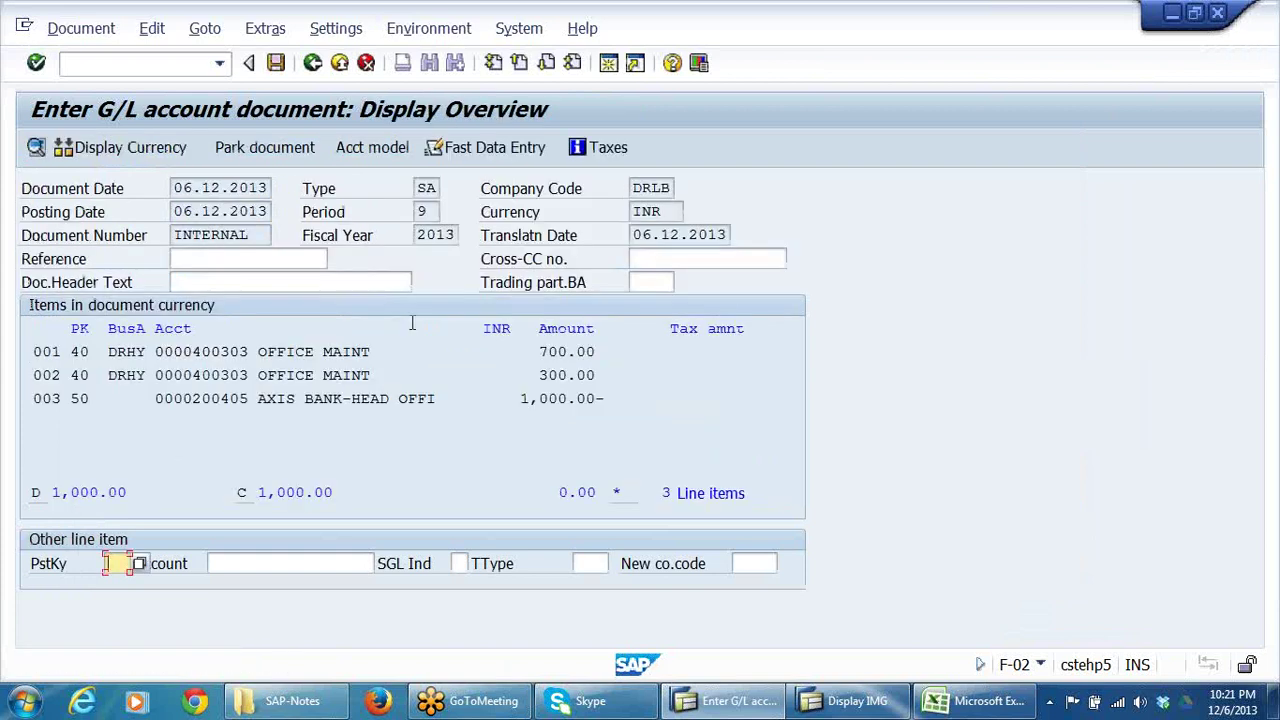
click(146, 375)
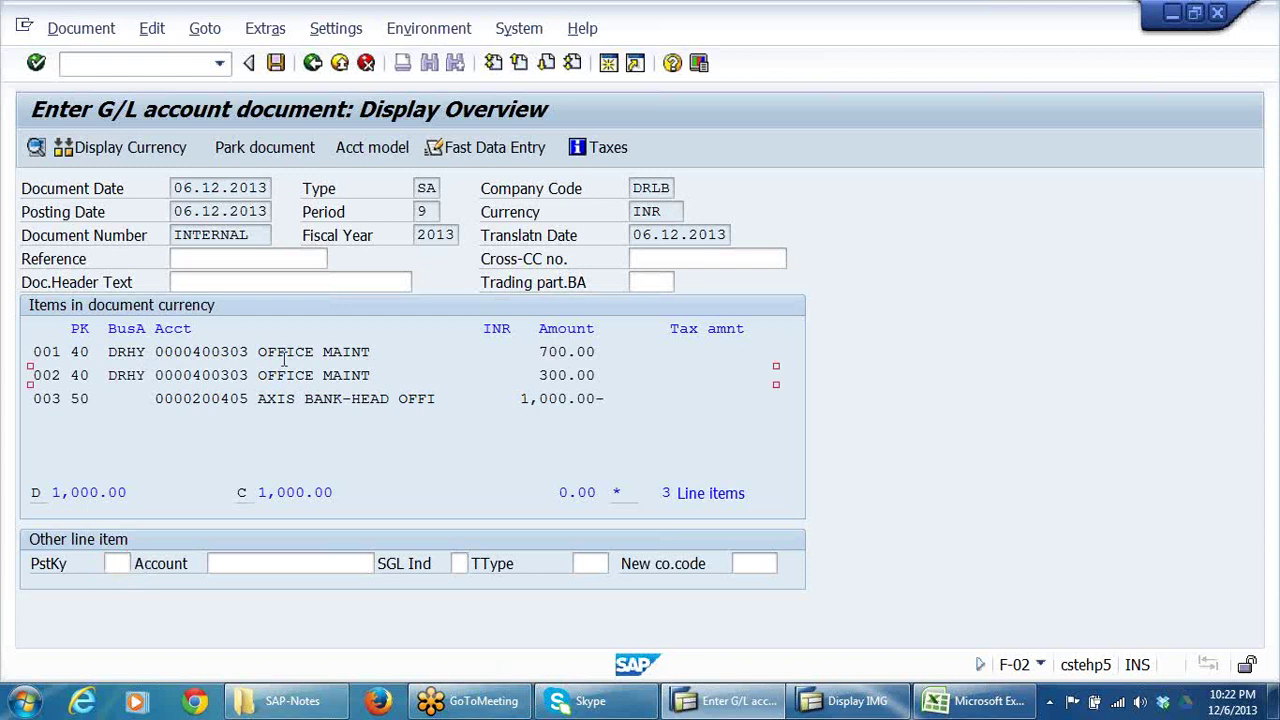
click(838, 706)
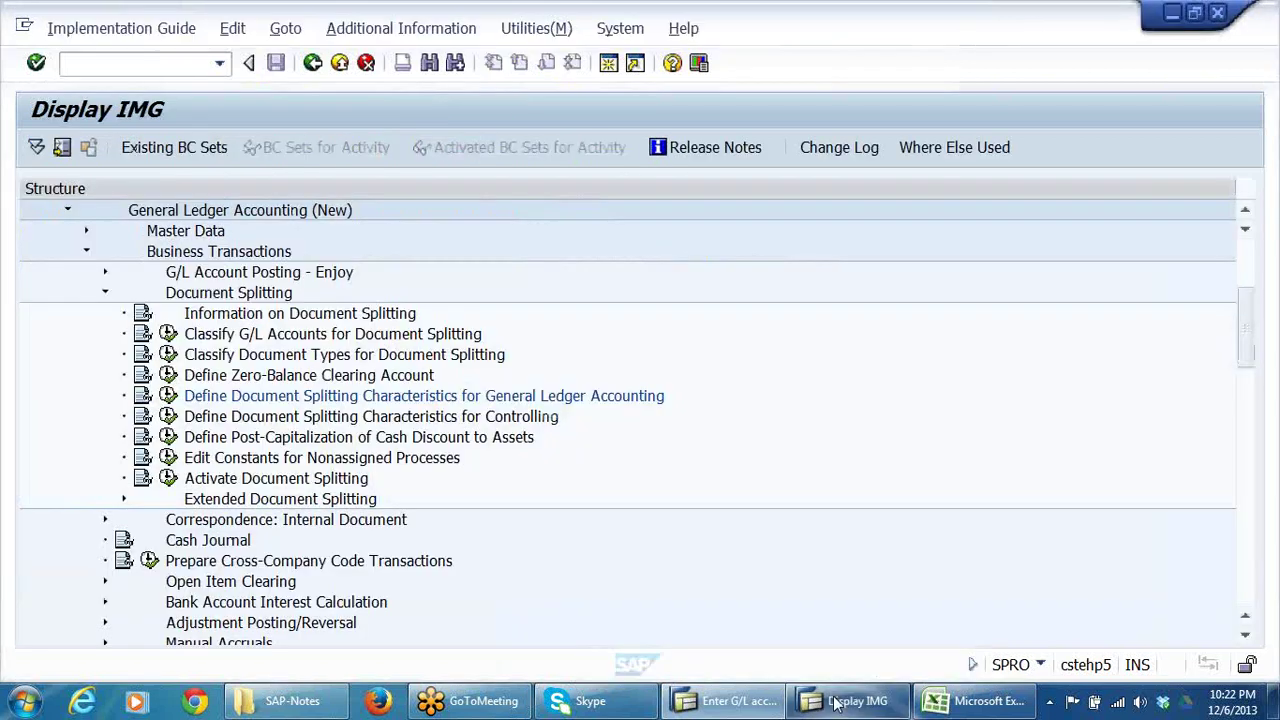
click(745, 700)
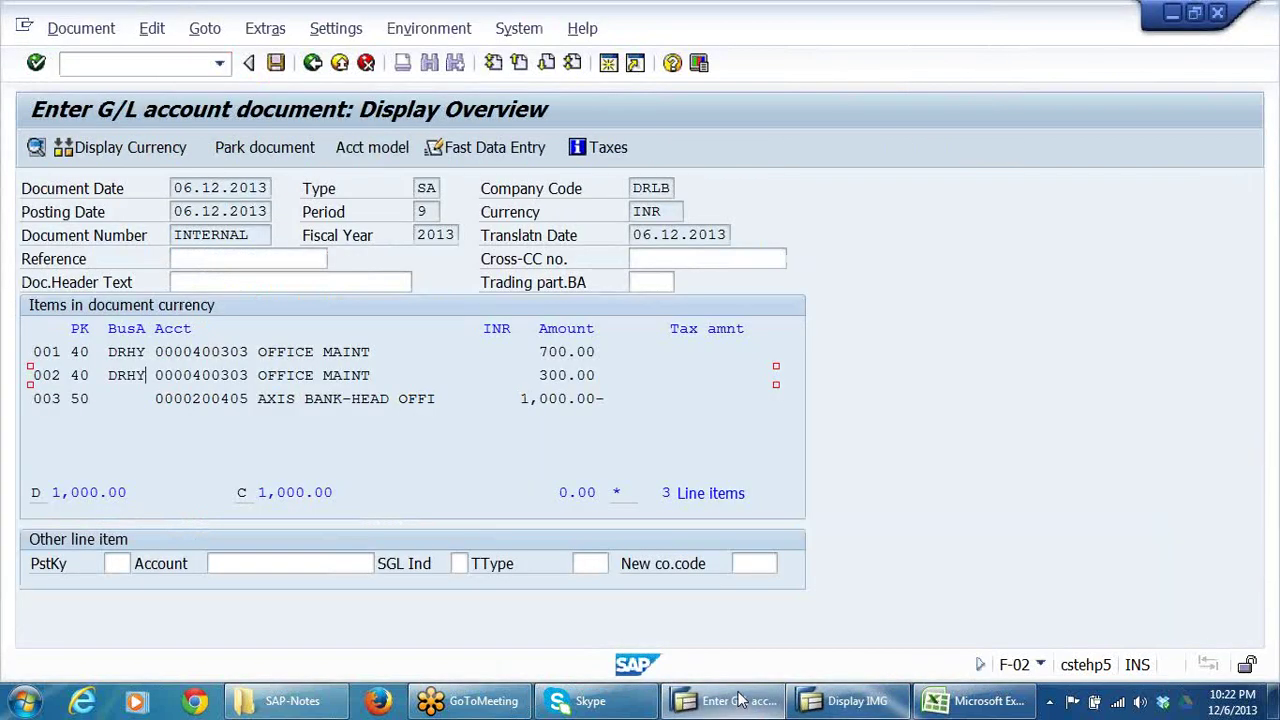
click(840, 704)
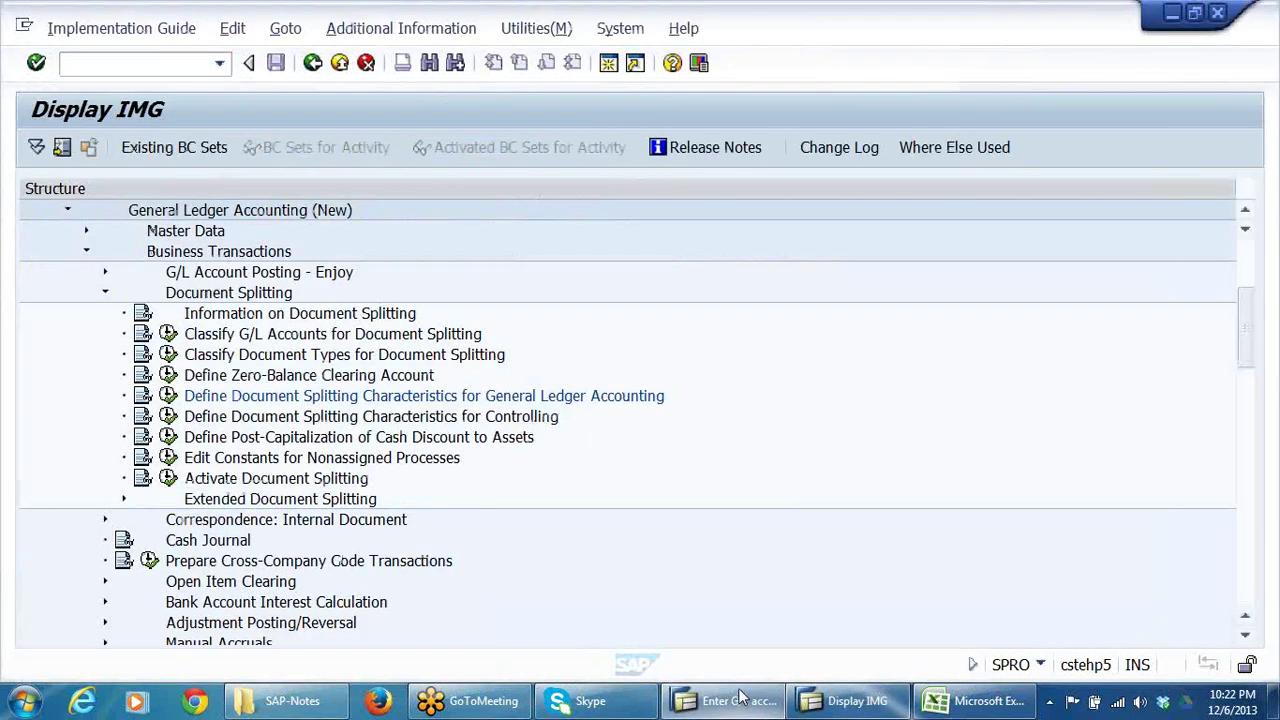
click(840, 704)
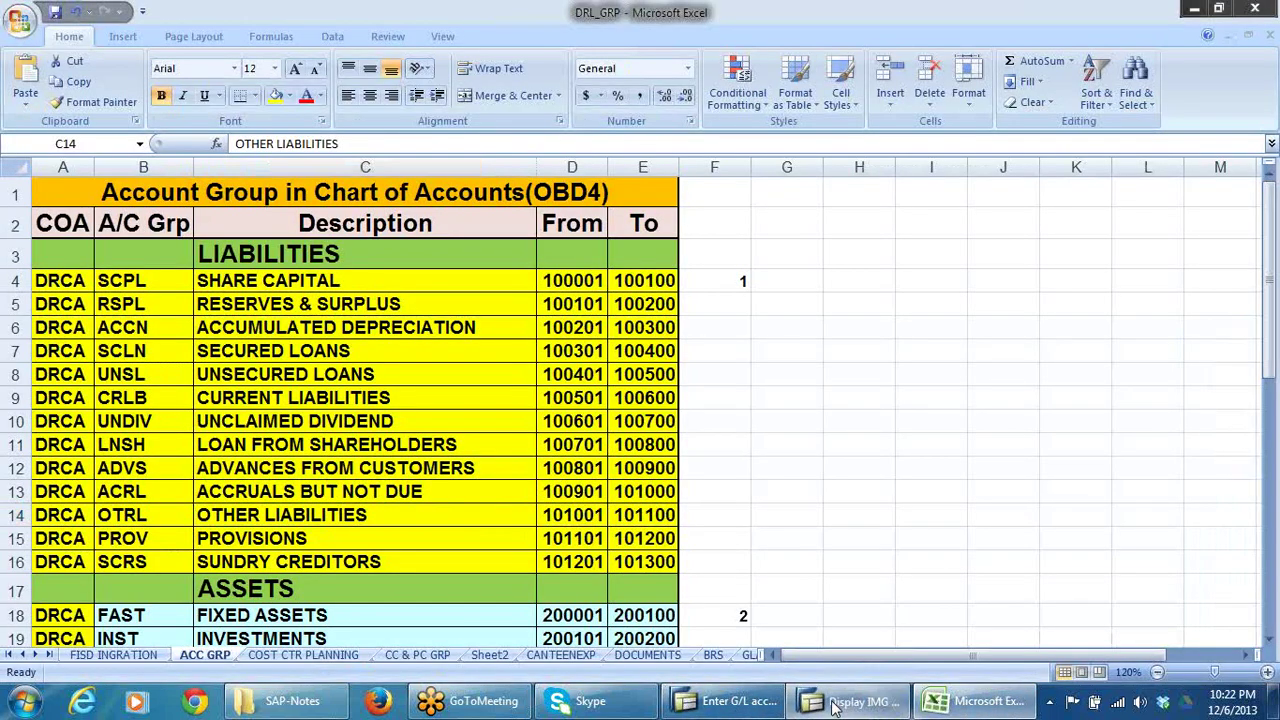
click(836, 704)
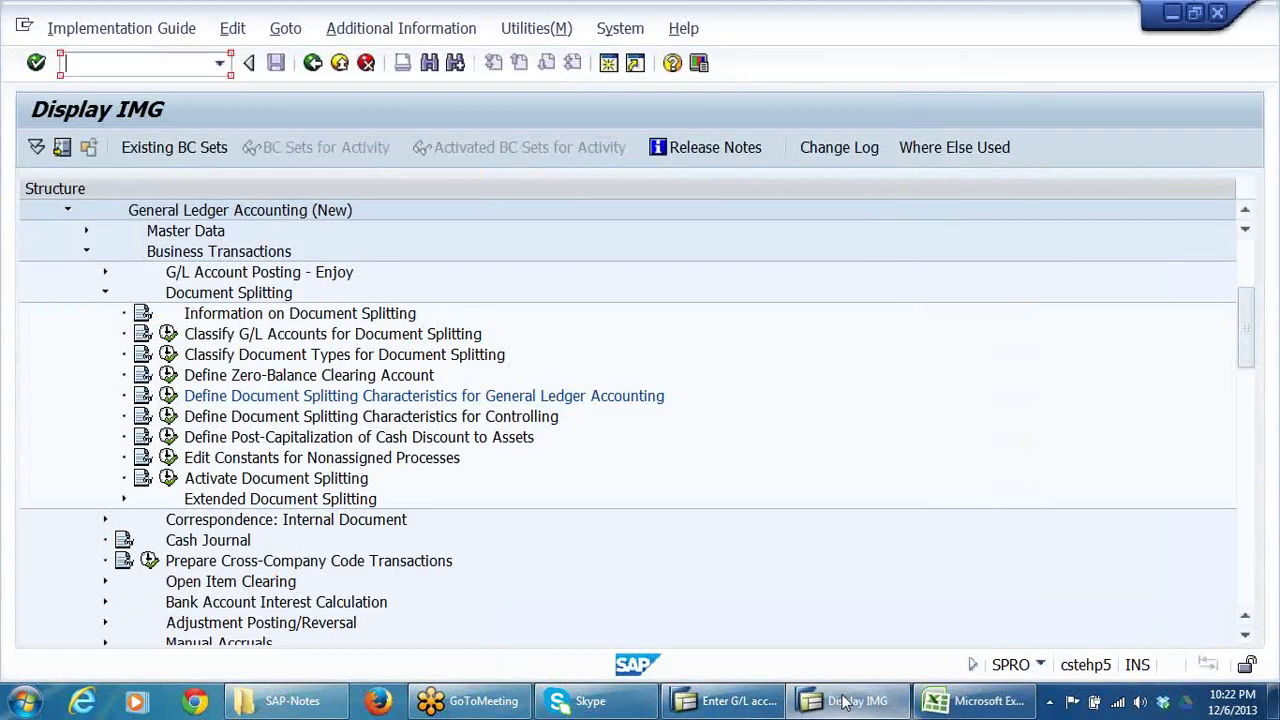
- Create a new session from the G/L document entry and start transaction KS01 for creating a cost center
click(730, 704)
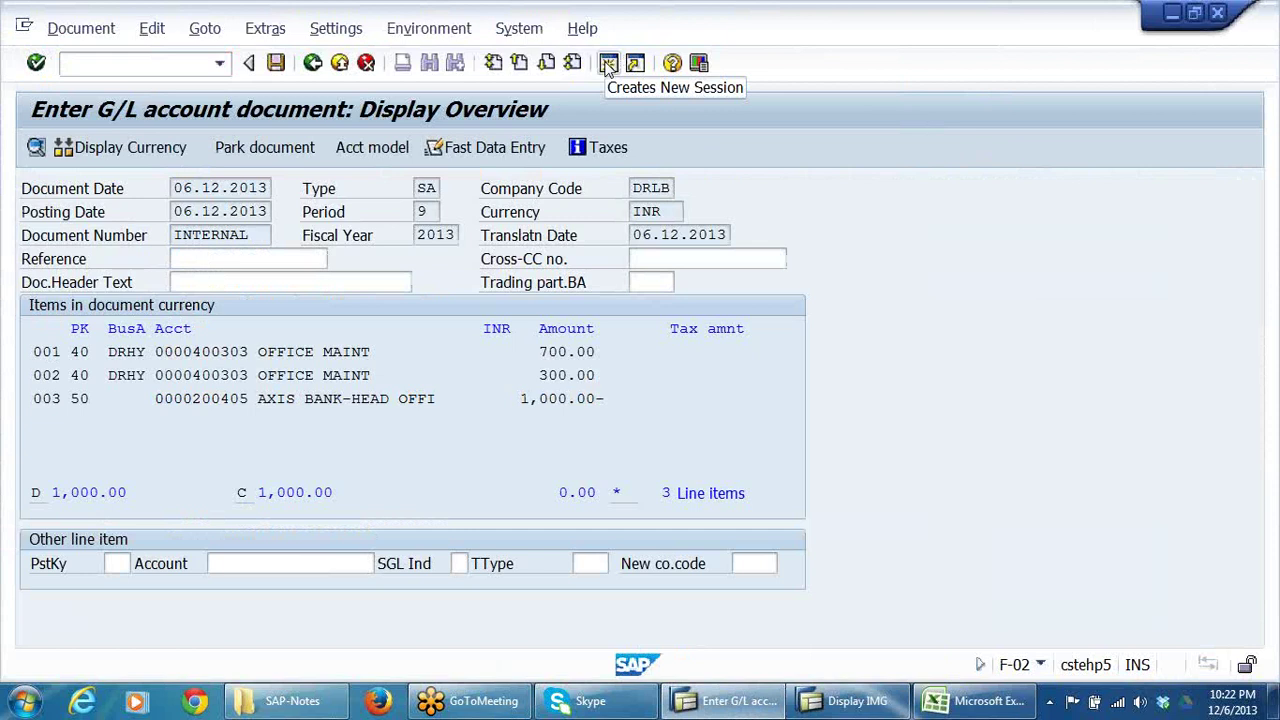
click(608, 64)
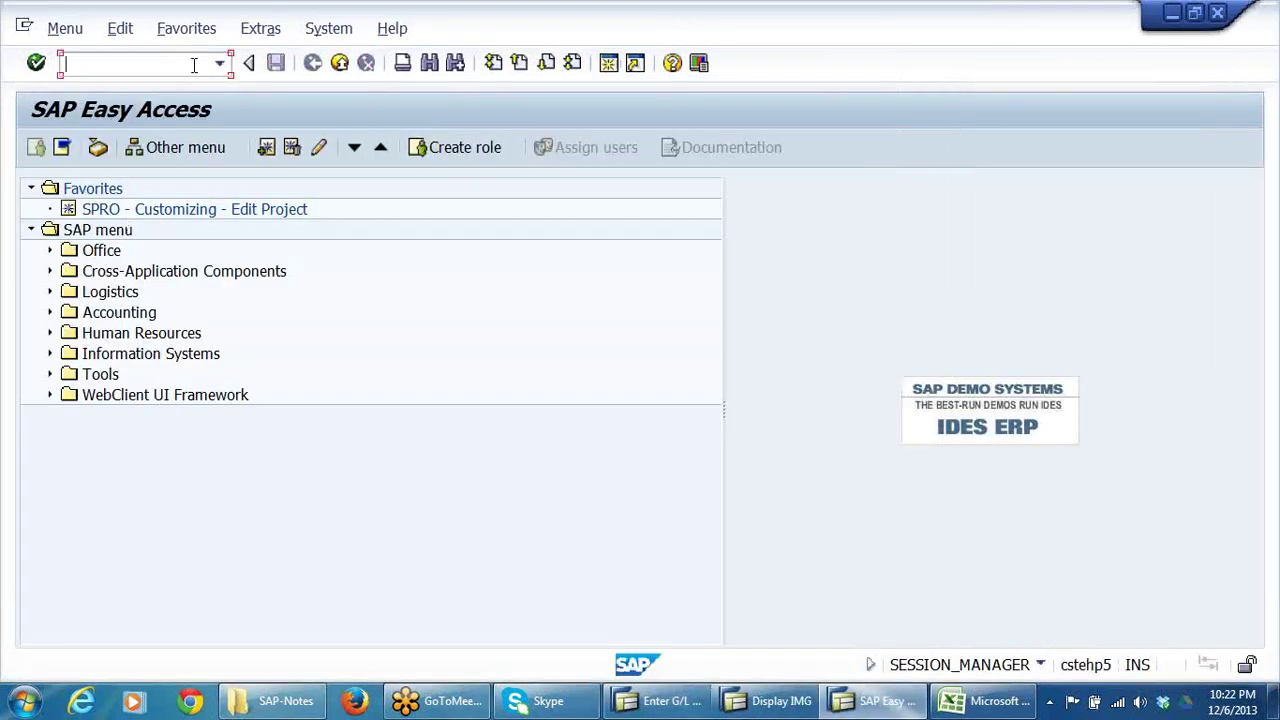
text(KSH)
key(BackSpace)
text(KS01)
key(Return)
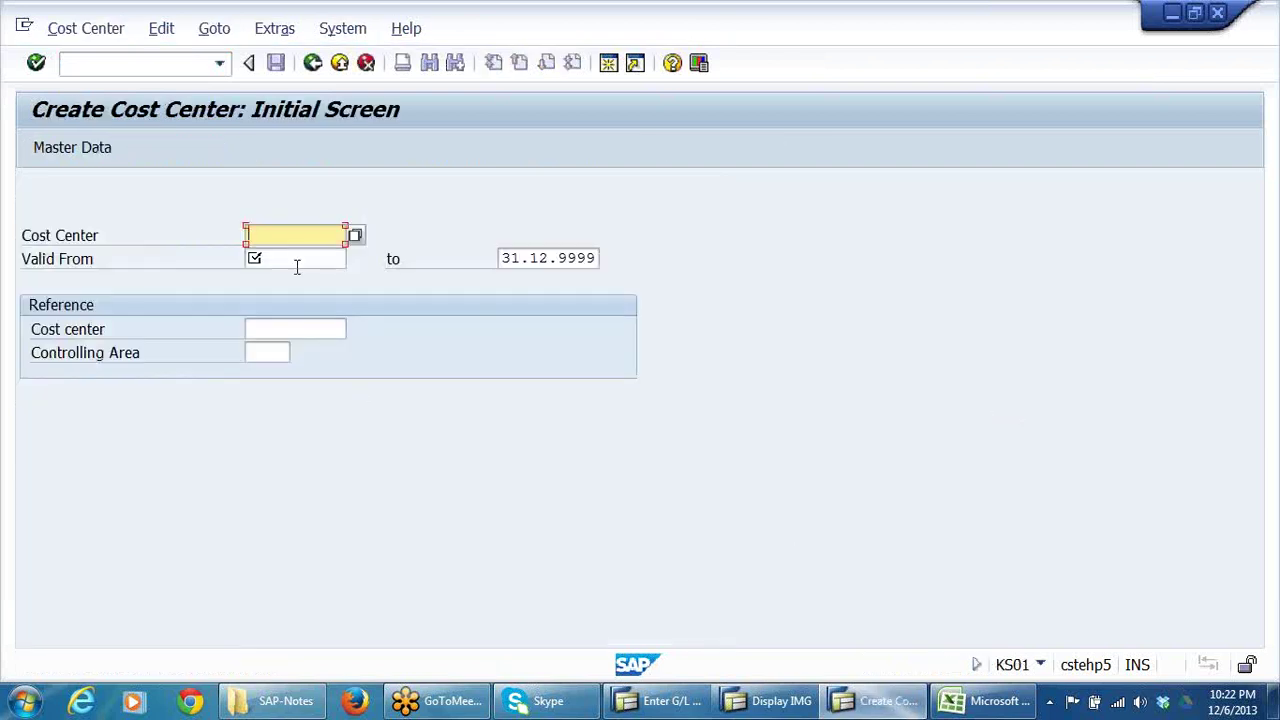
- Enter 1004 as the new cost center with a valid-from date of 01.04.2013 and continue to its basic data
click(290, 234)
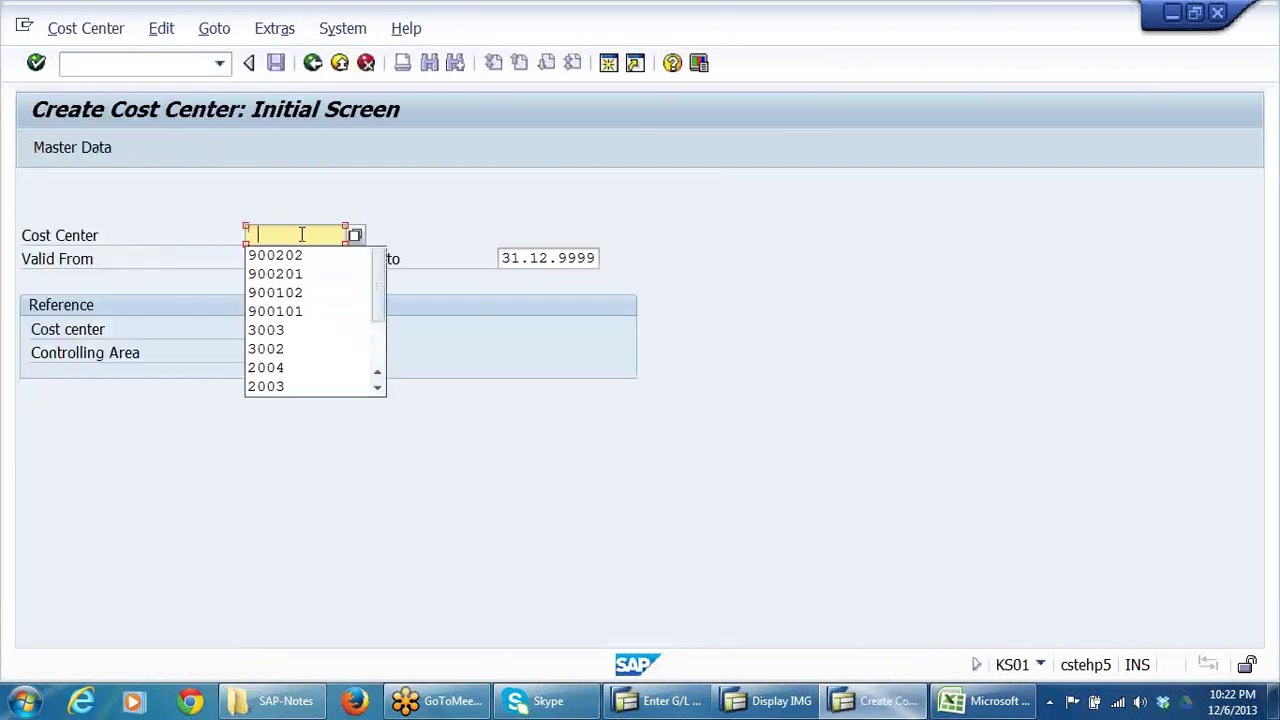
click(304, 234)
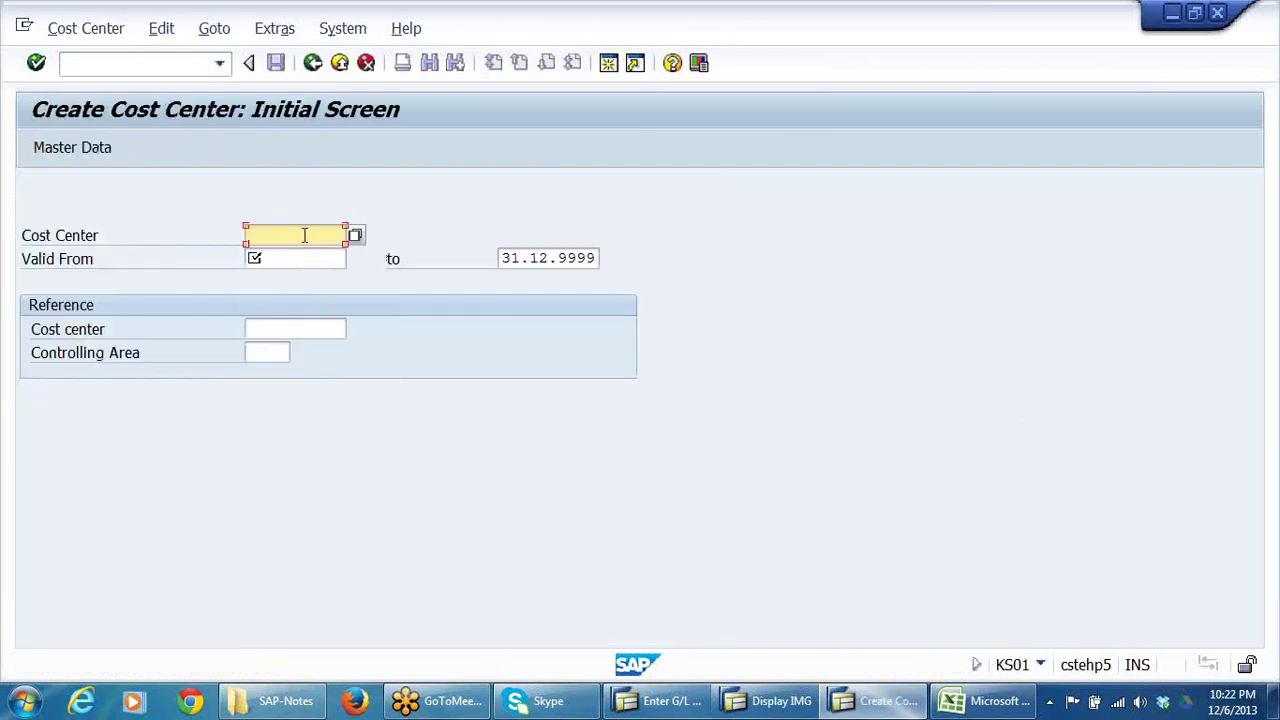
text(1004)
click(281, 259)
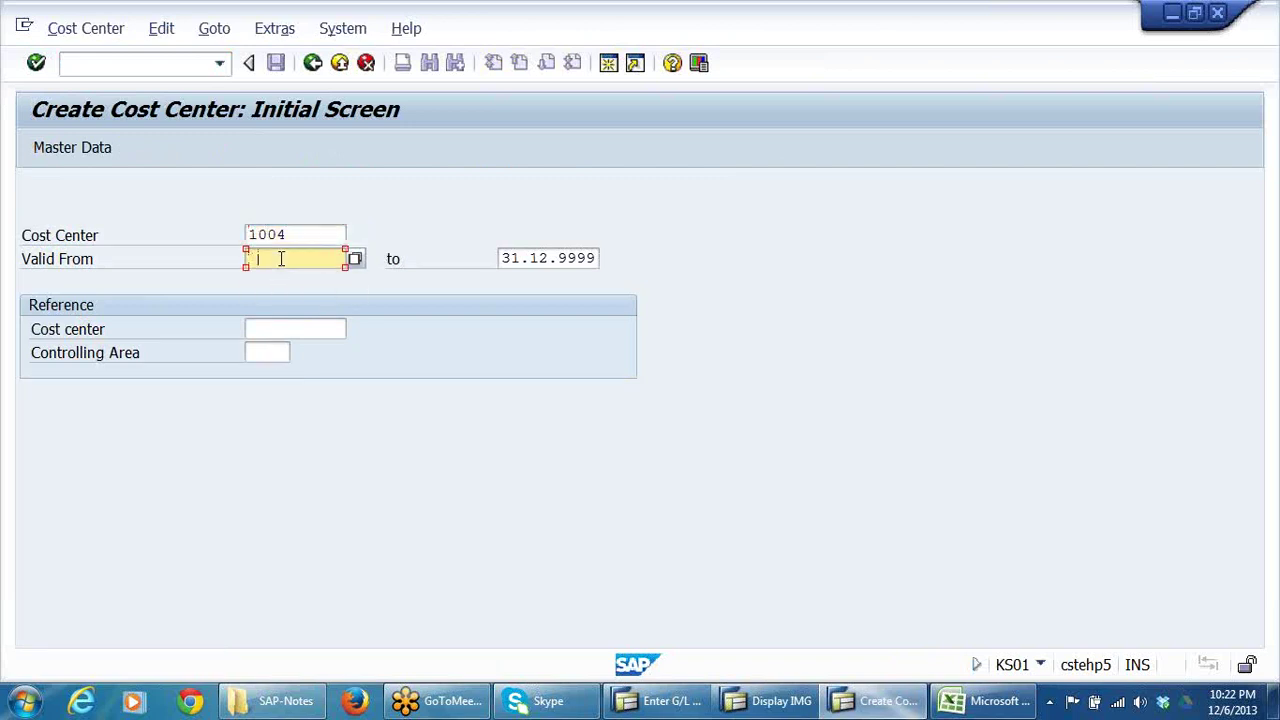
text(01042013)
click(338, 232)
key(Return)
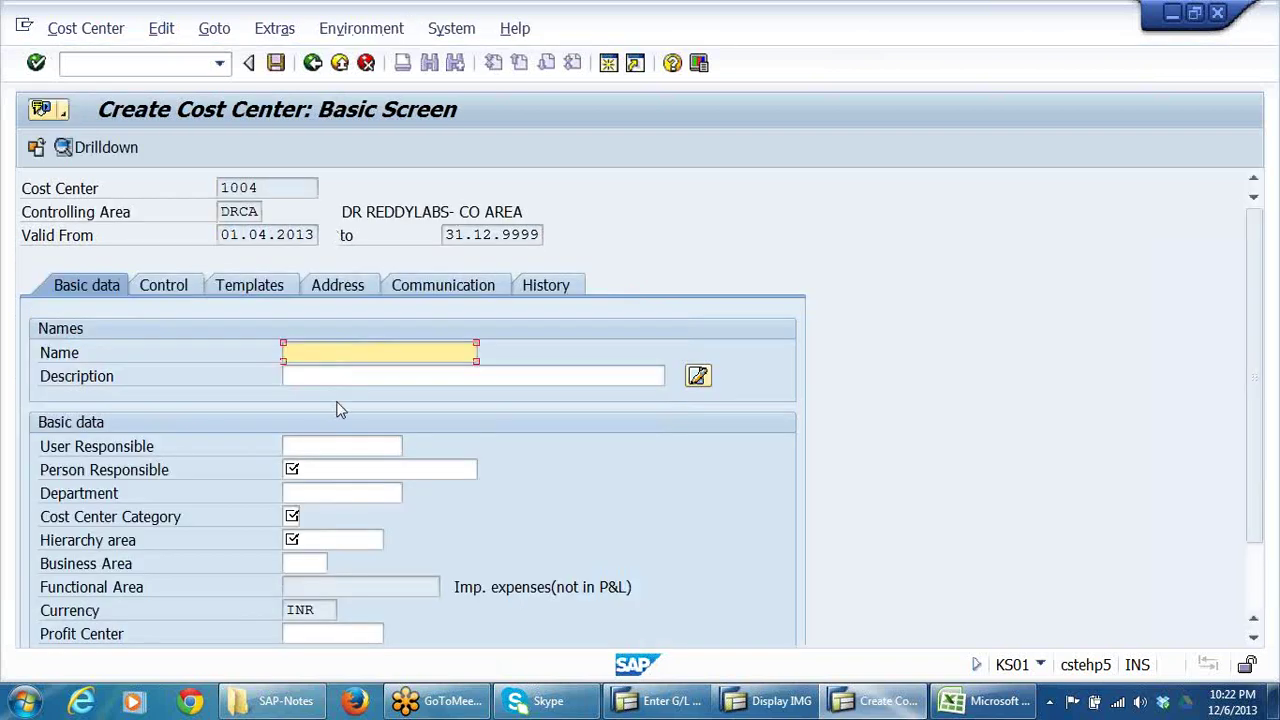
- Name cost center 1004 TEST, with person responsible GM PROD and cost center category L (Management)
text(TEST)
click(309, 470)
click(320, 488)
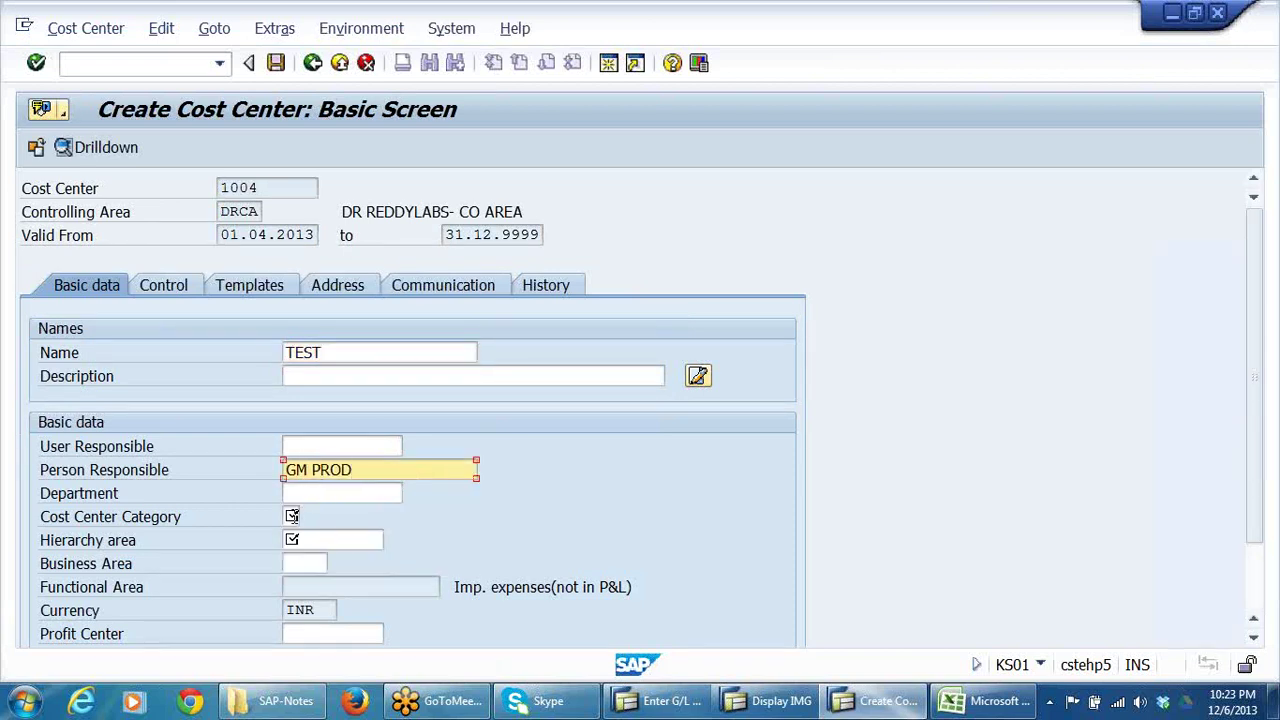
click(296, 515)
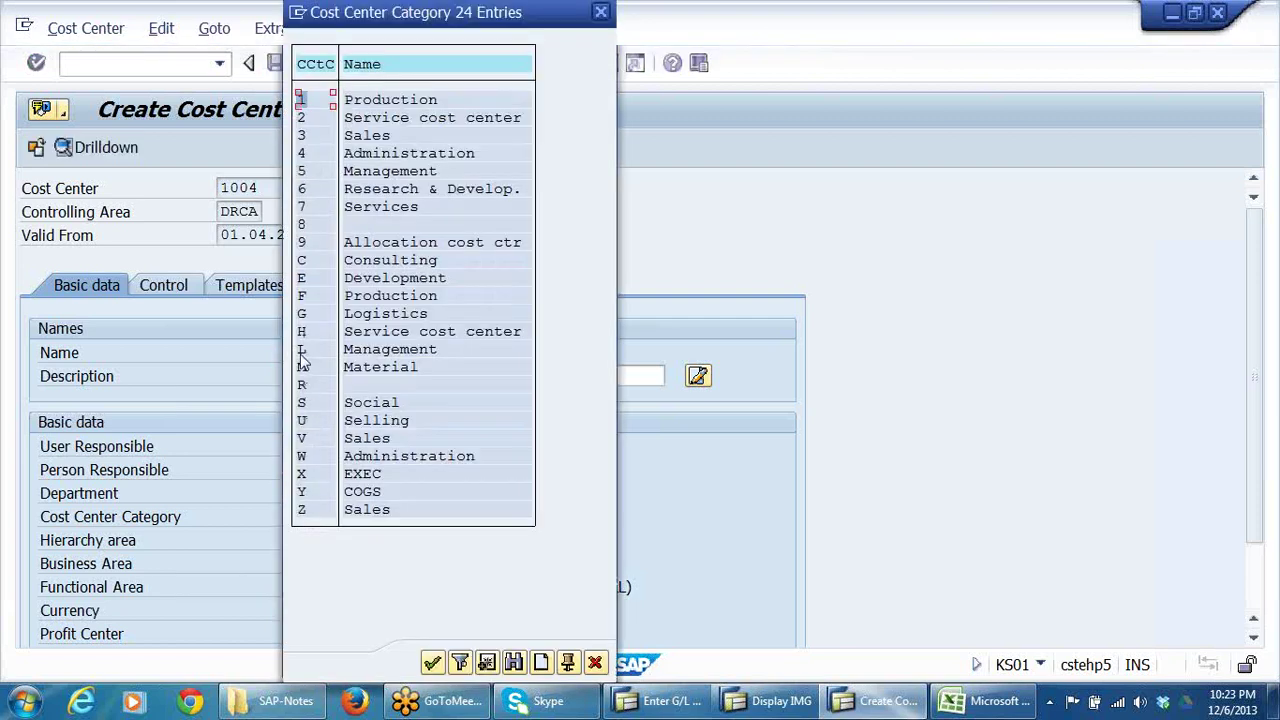
double_click(301, 352)
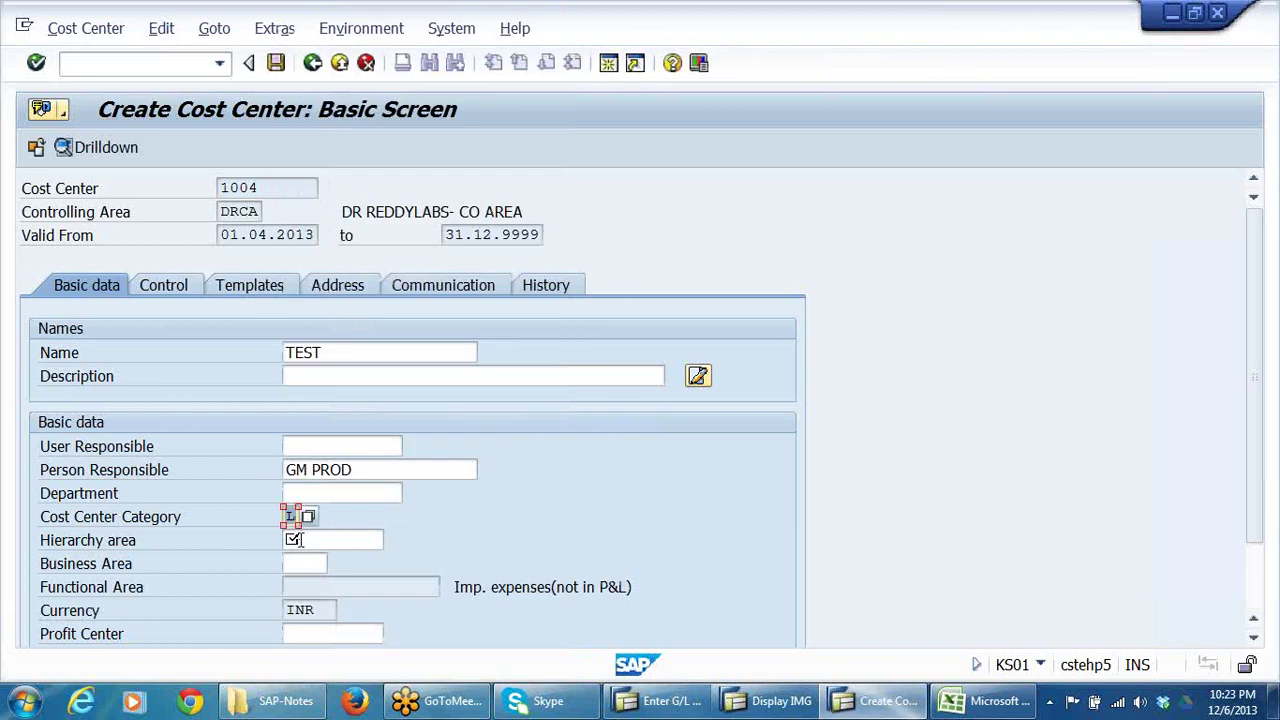
- Assign the new cost center to hierarchy area 1000 (FINANCE DIVISION)
click(296, 540)
click(393, 540)
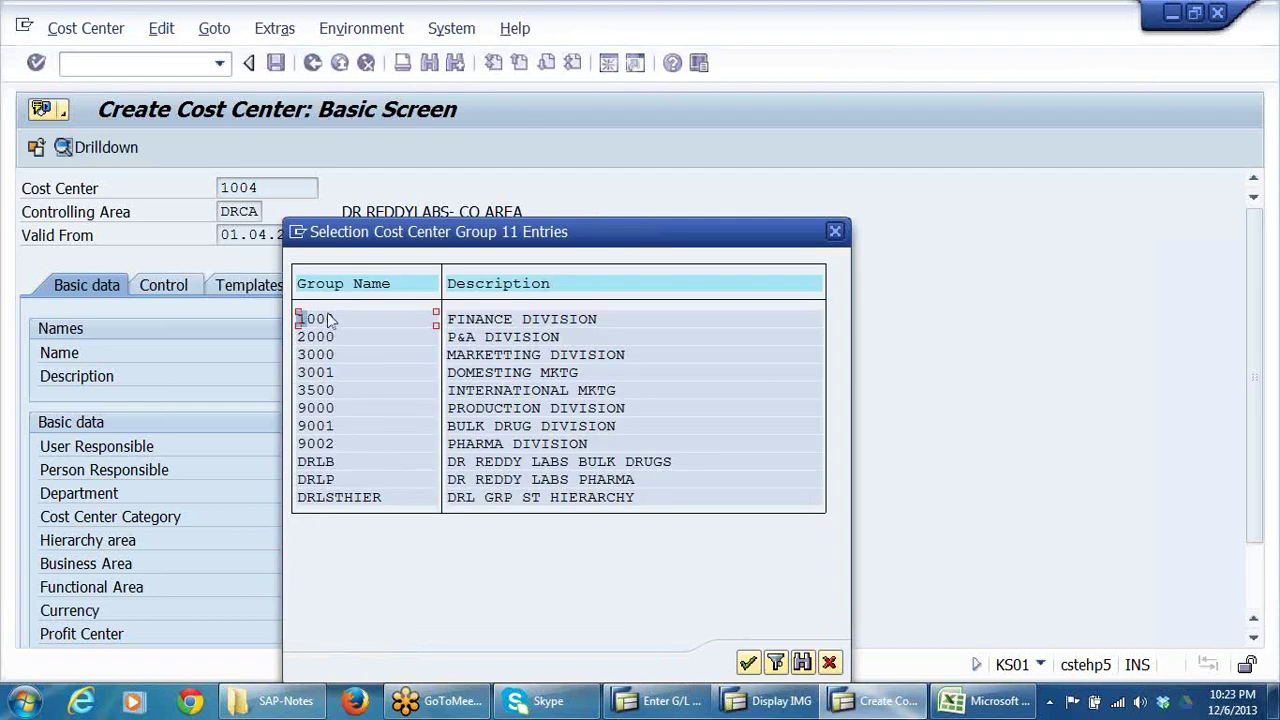
double_click(479, 321)
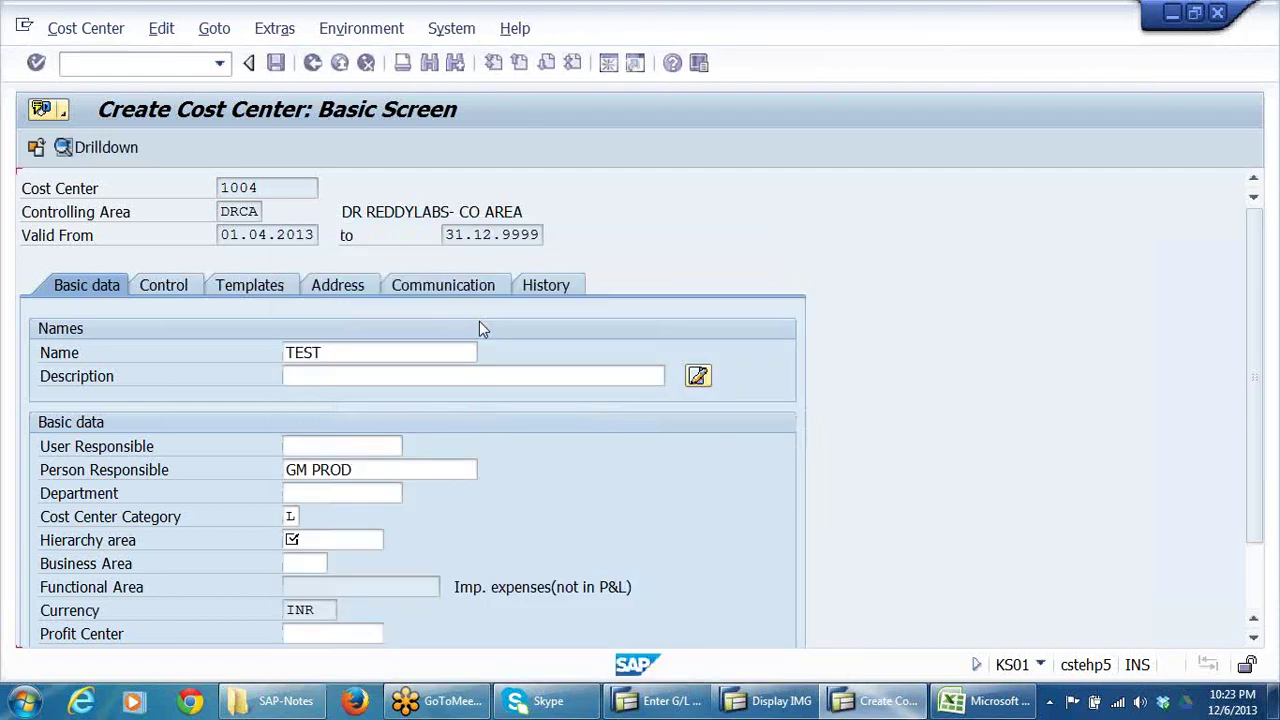
- Assign business area DRCH (CHENNAI-DRL) to cost center 1004
scroll(526, 459, down, 1)
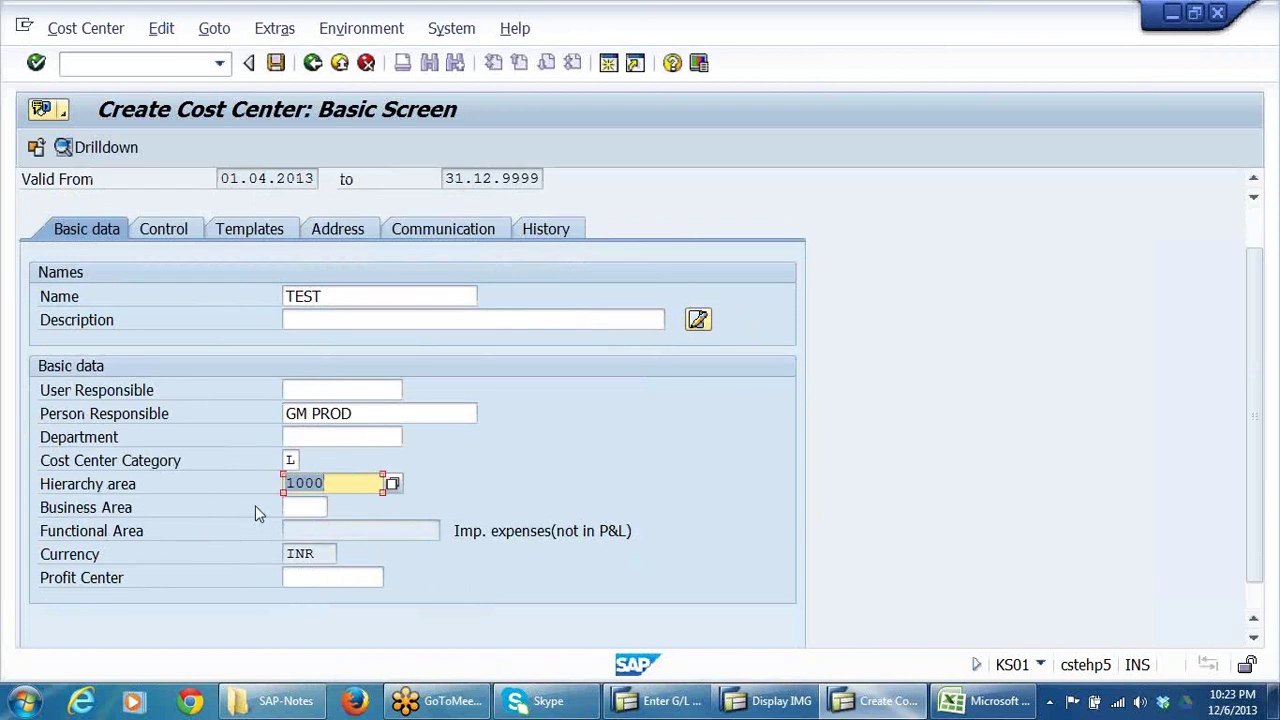
click(297, 507)
click(332, 509)
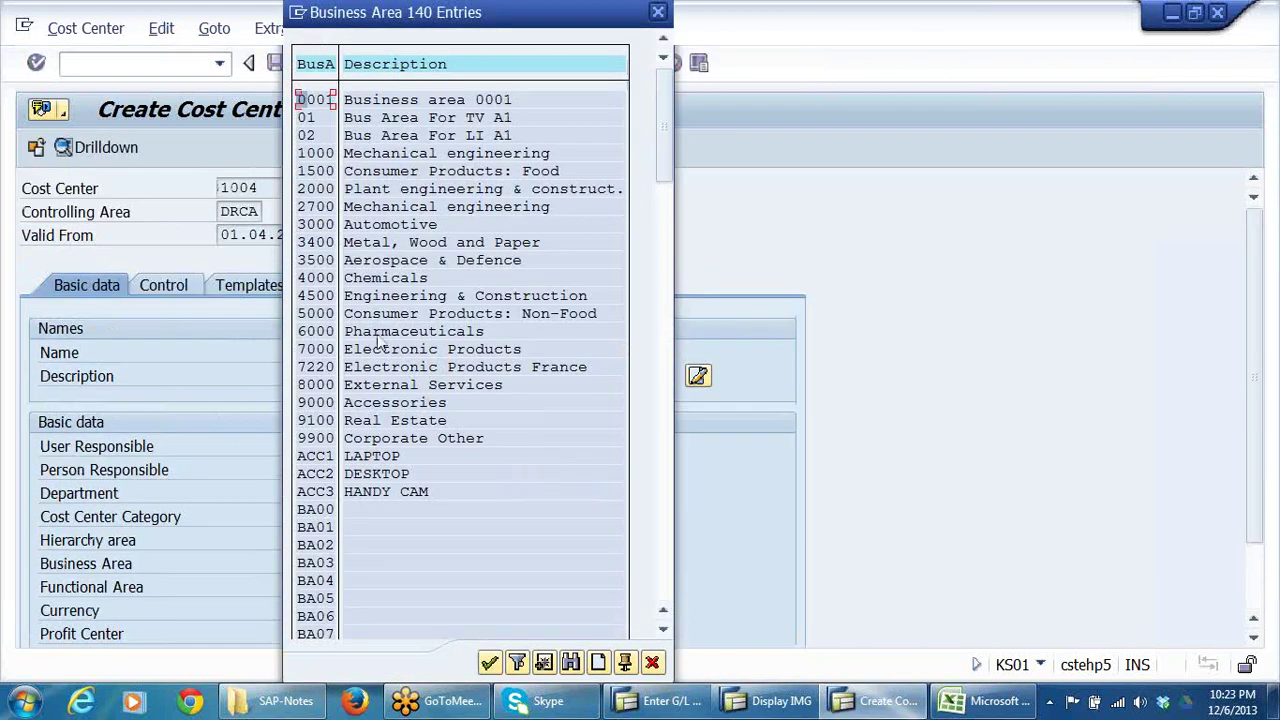
drag(668, 158, 680, 492)
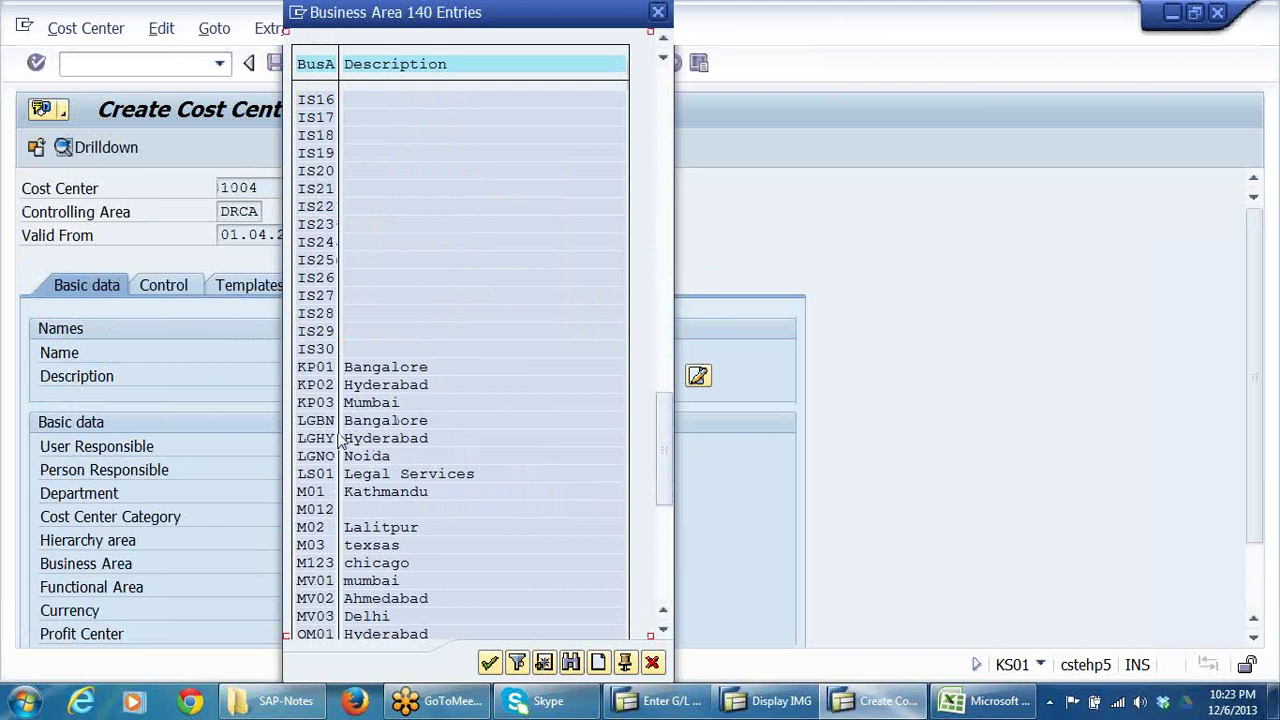
drag(664, 402, 659, 273)
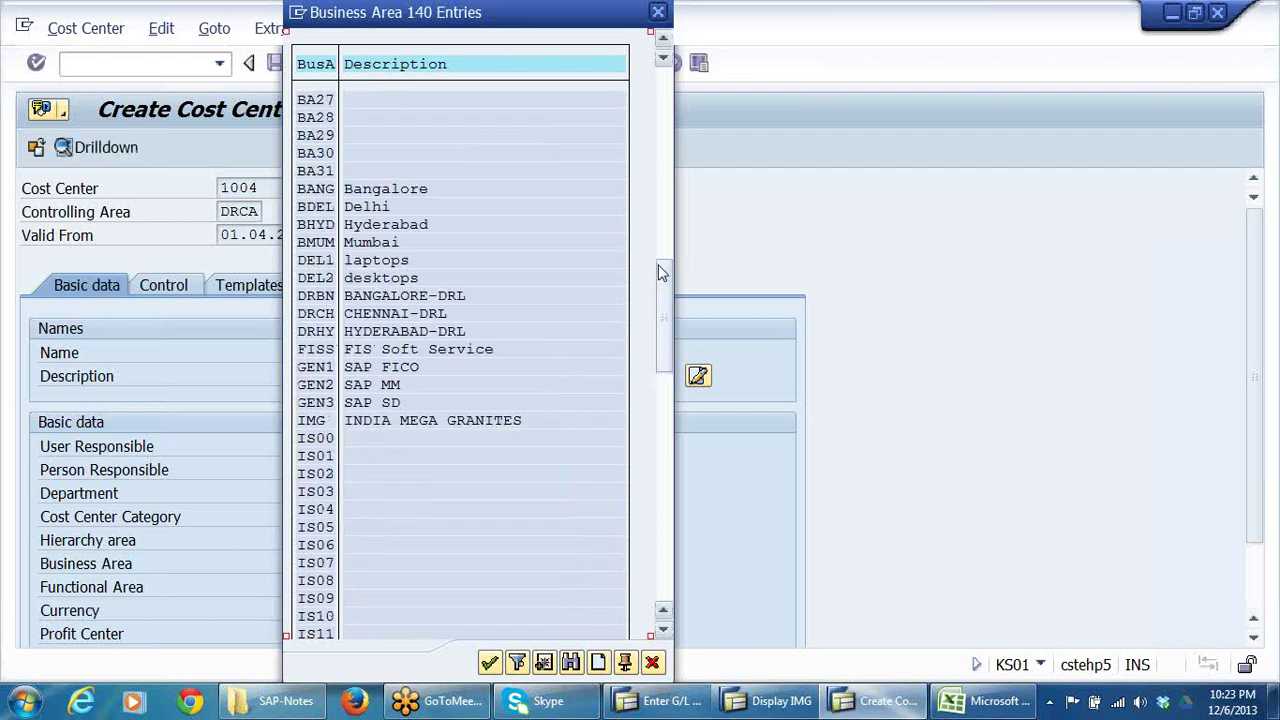
click(316, 313)
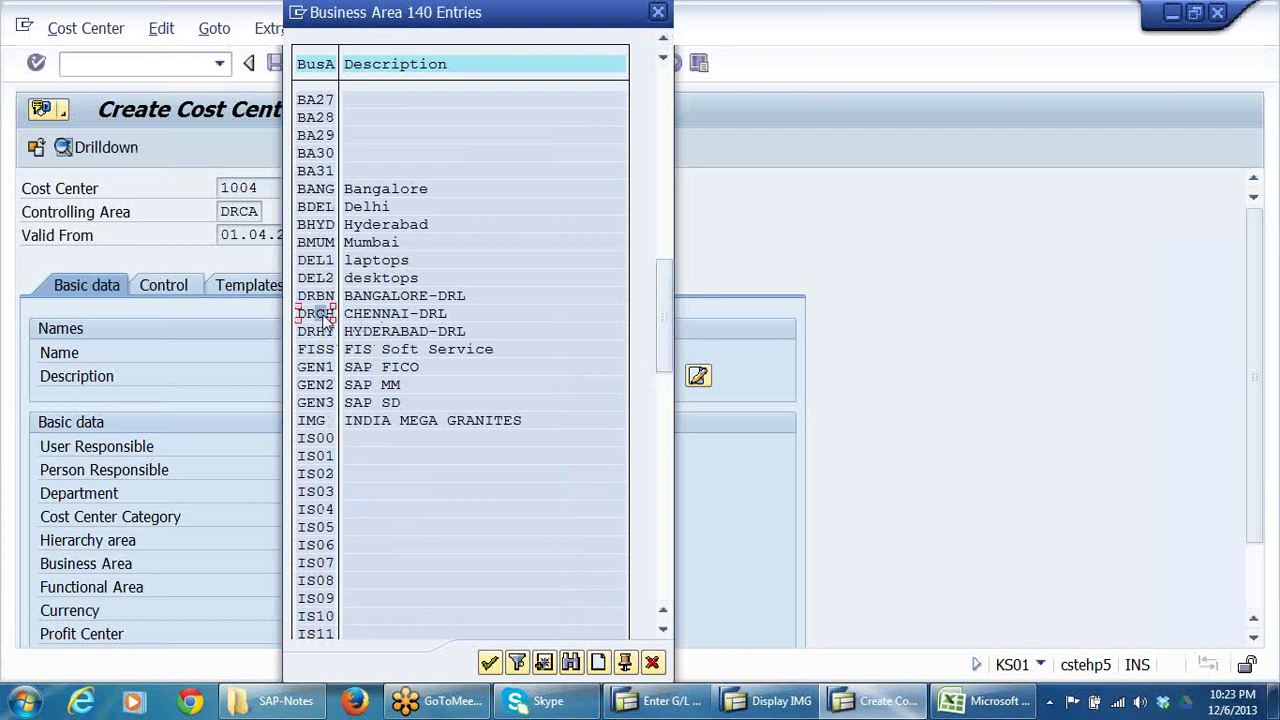
double_click(318, 316)
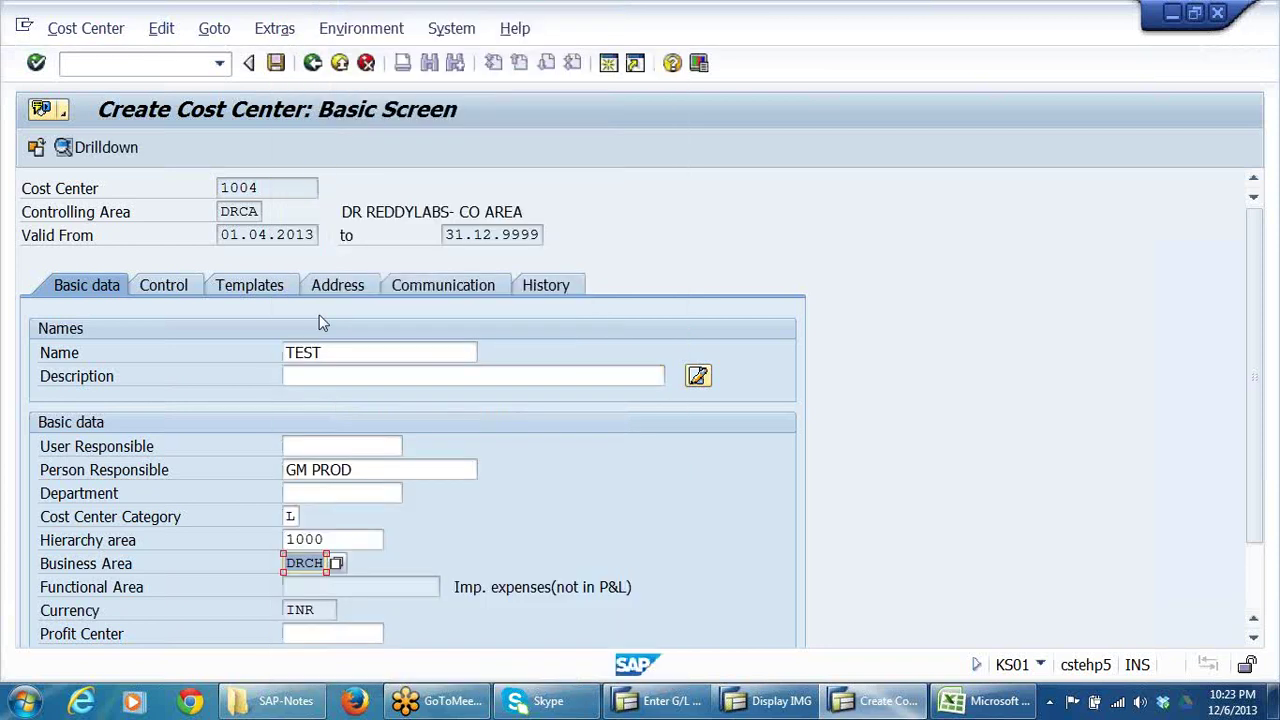
- Accept the cost center's data without a profit center and save cost center 1004
key(Return)
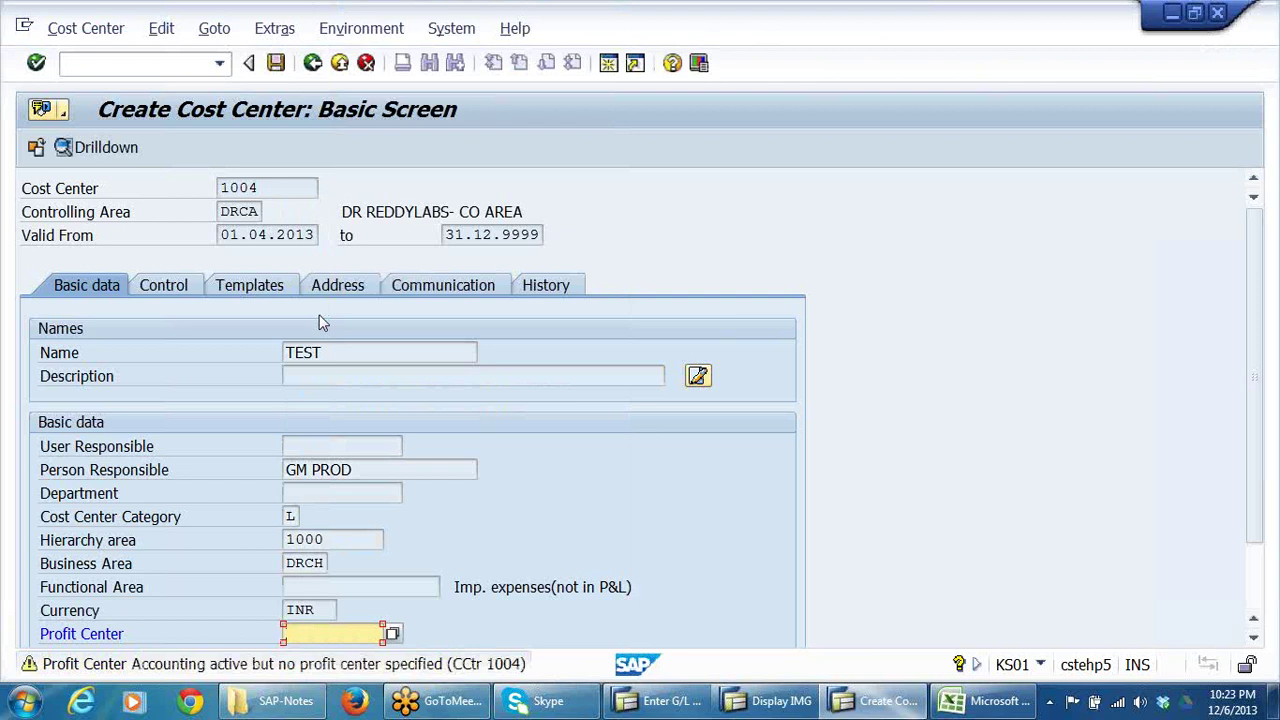
key(Return)
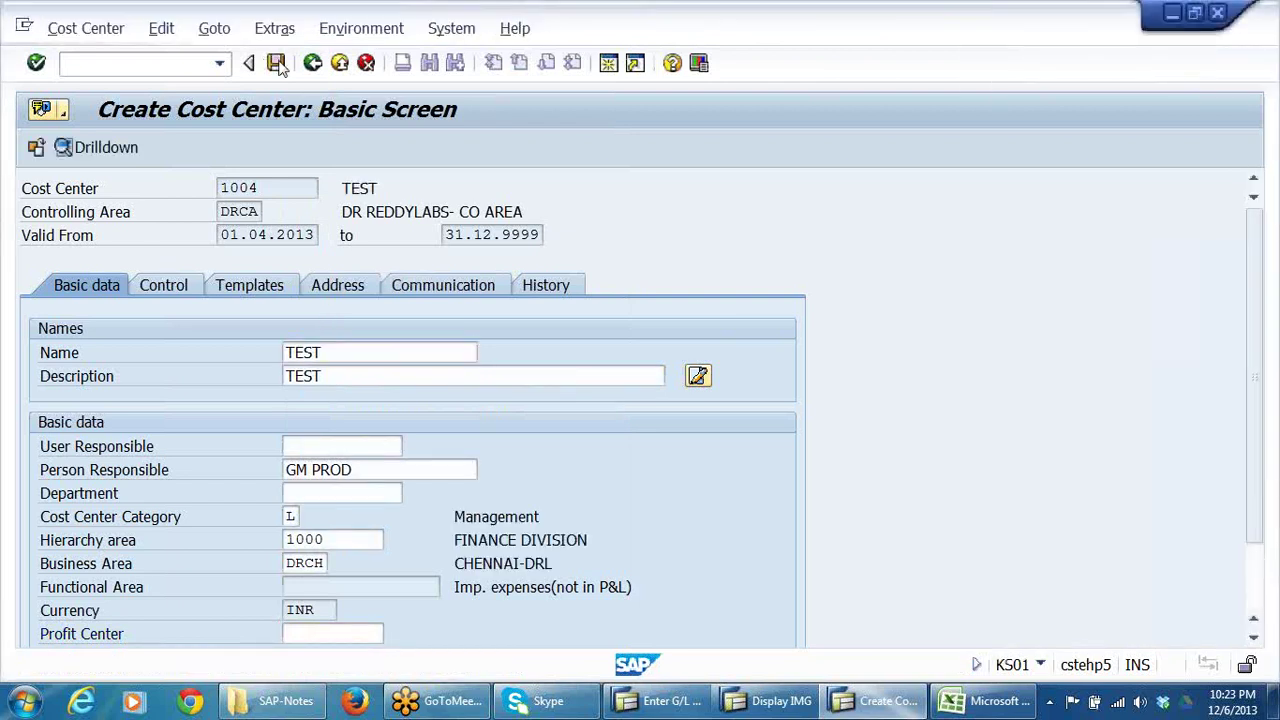
click(276, 63)
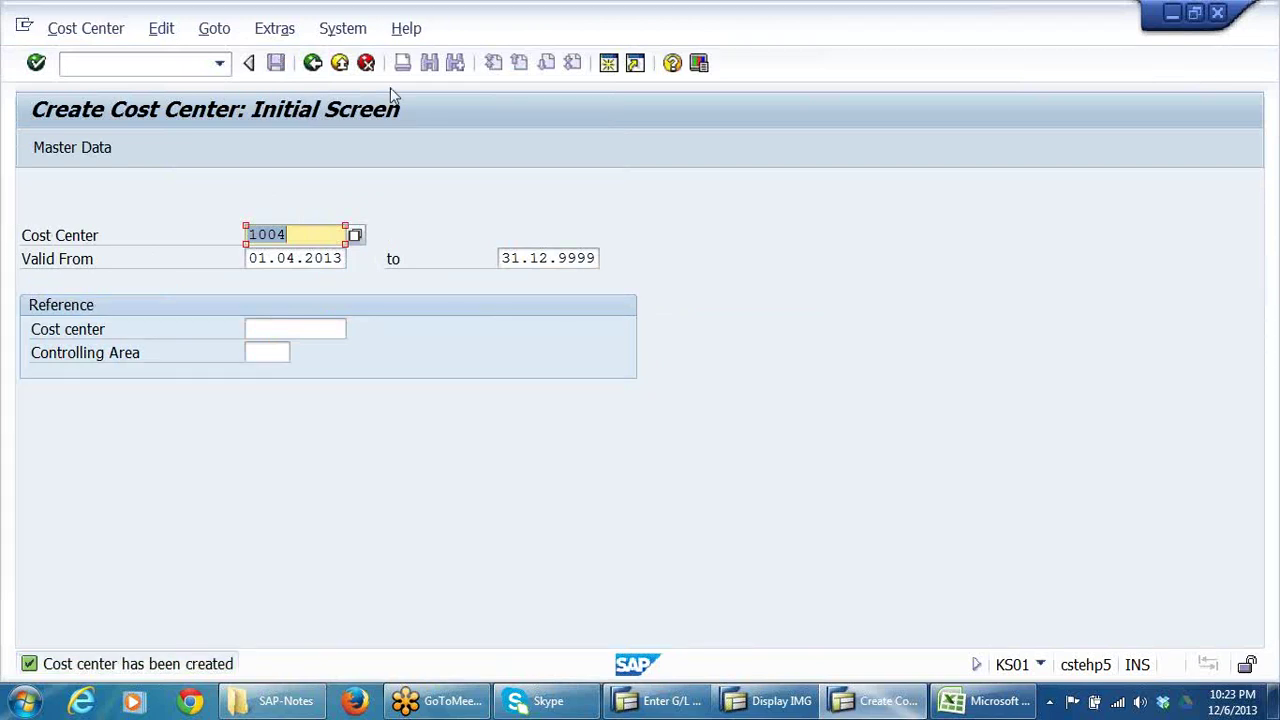
- Return to the G/L document entry and change the cost center of the 300.00 office maintenance item to 1004, accepting the business area change
click(797, 703)
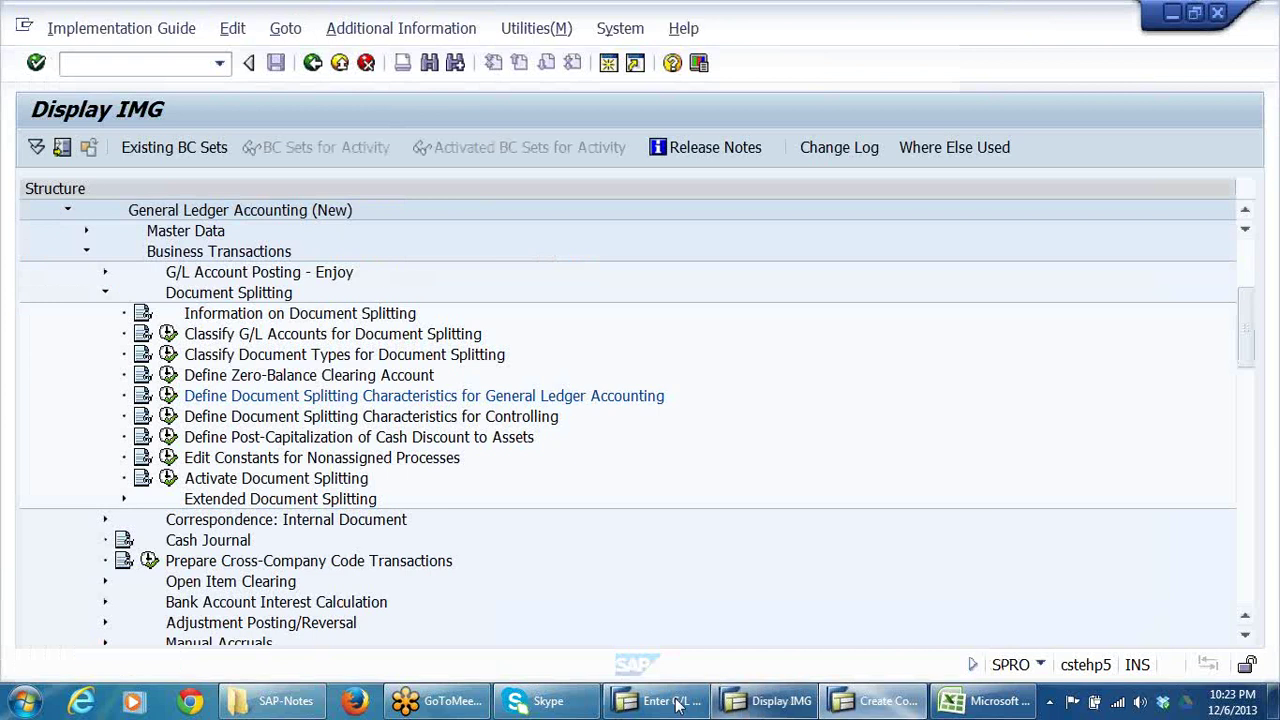
click(670, 703)
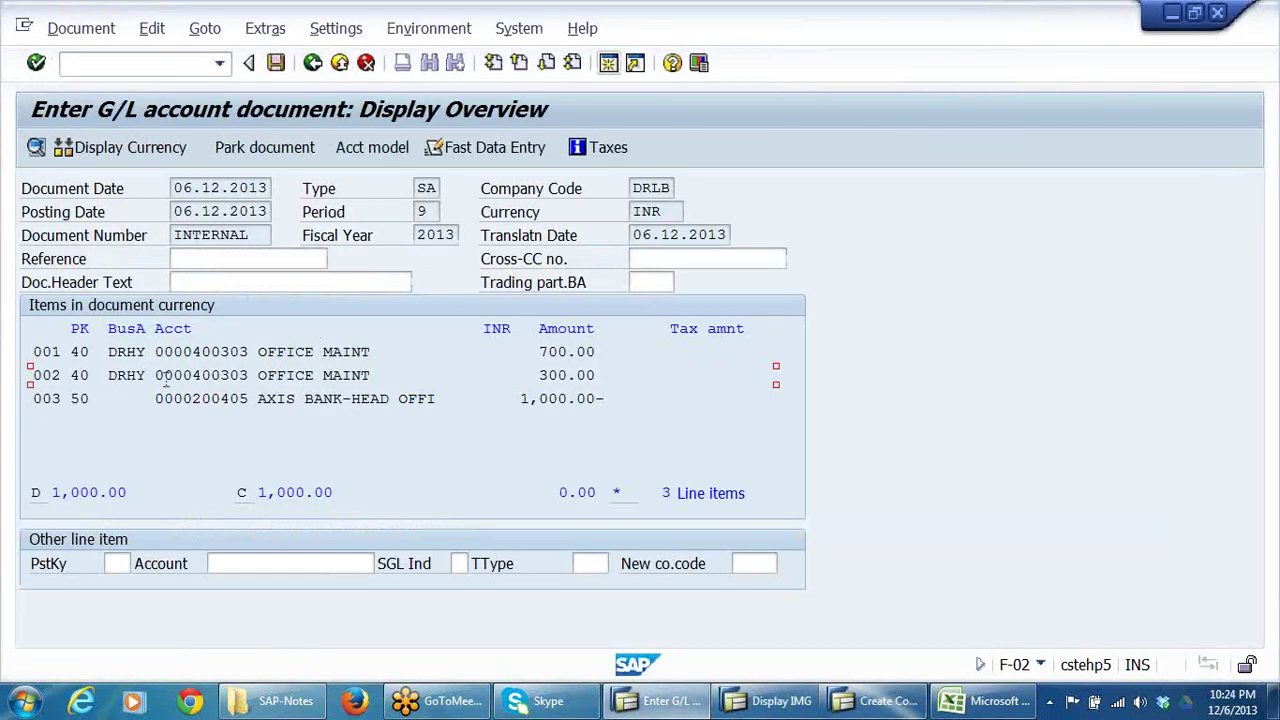
click(128, 380)
double_click(128, 380)
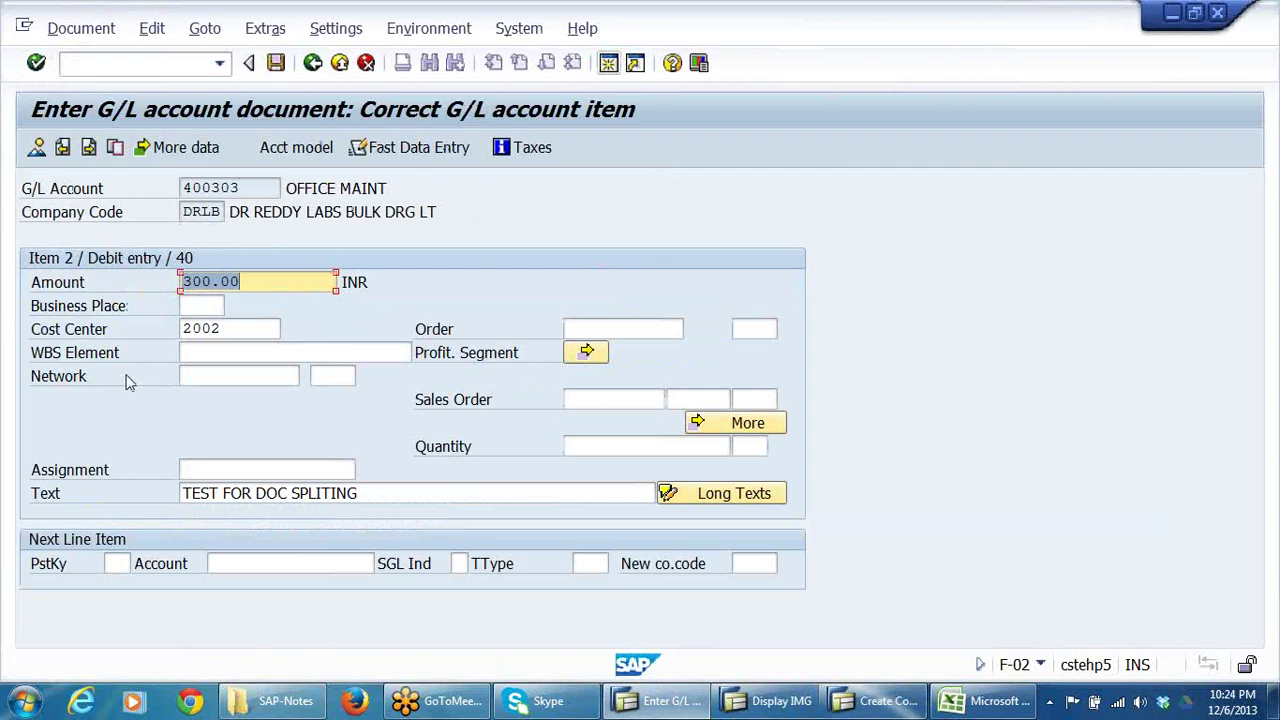
key(Tab)
key(Tab)
text(1004)
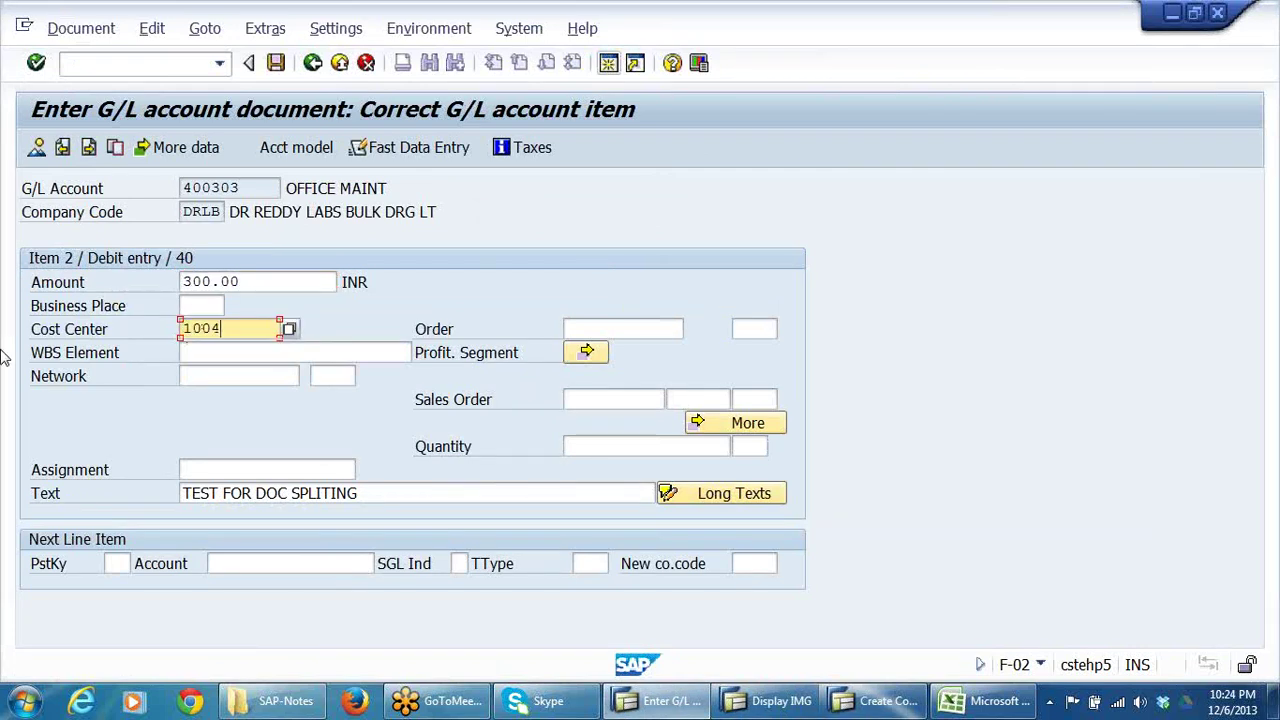
key(Return)
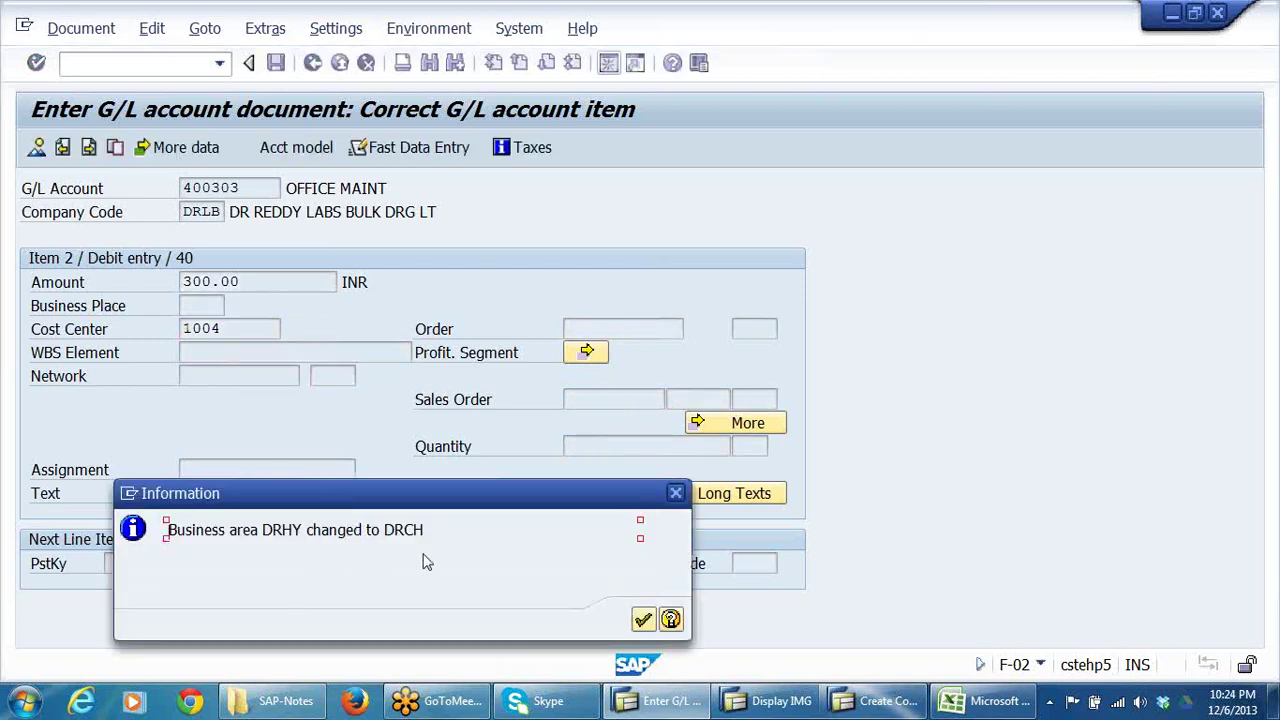
click(643, 620)
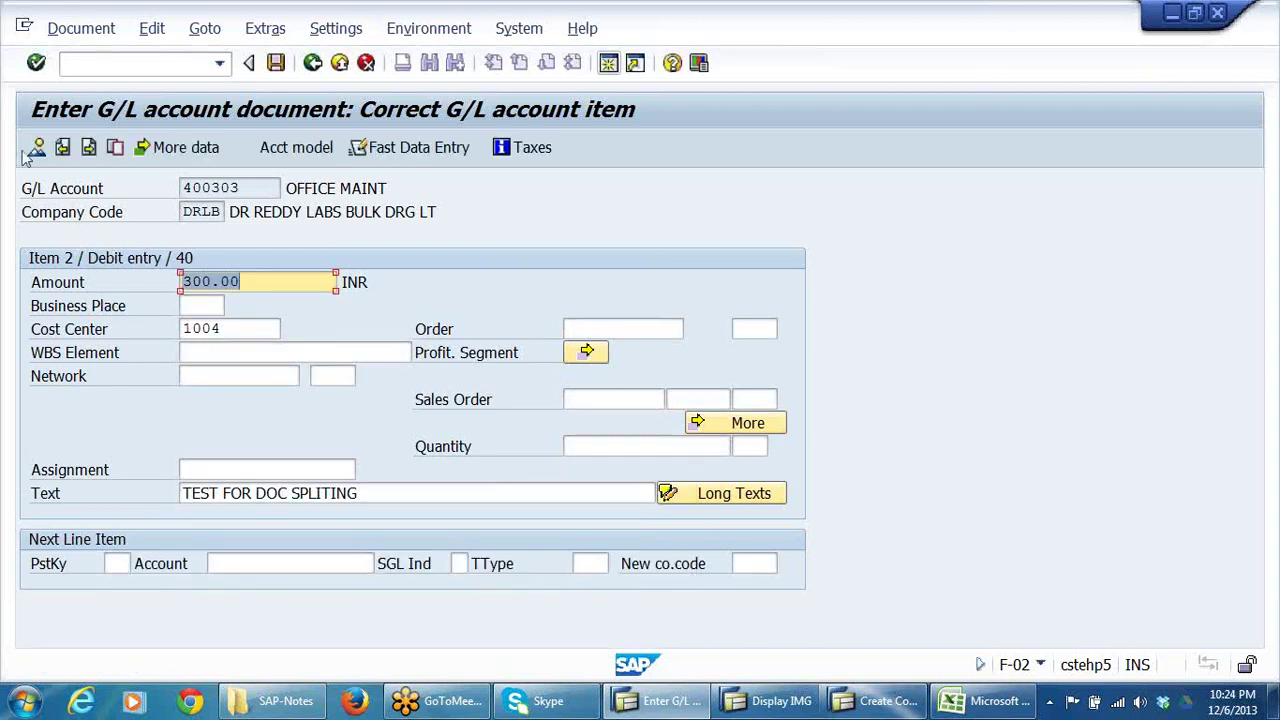
click(36, 147)
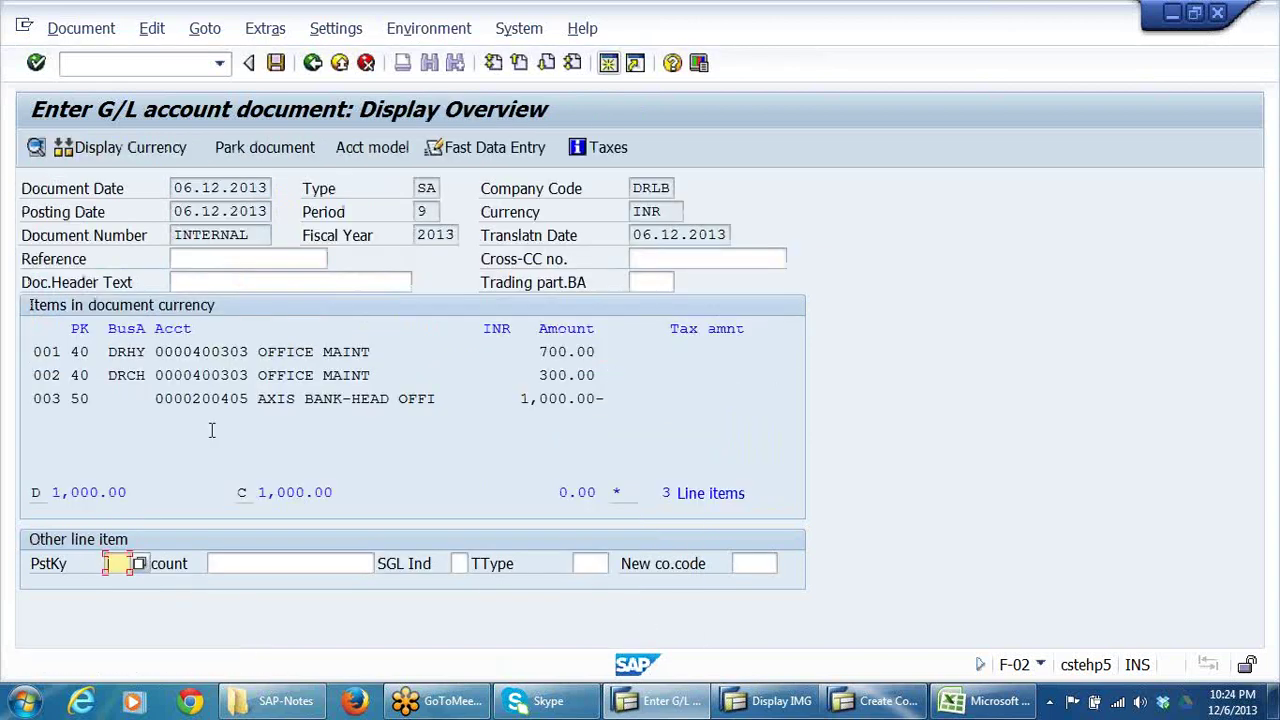
- Review the business areas of the line items in the overview and post the G/L document
click(140, 351)
click(137, 375)
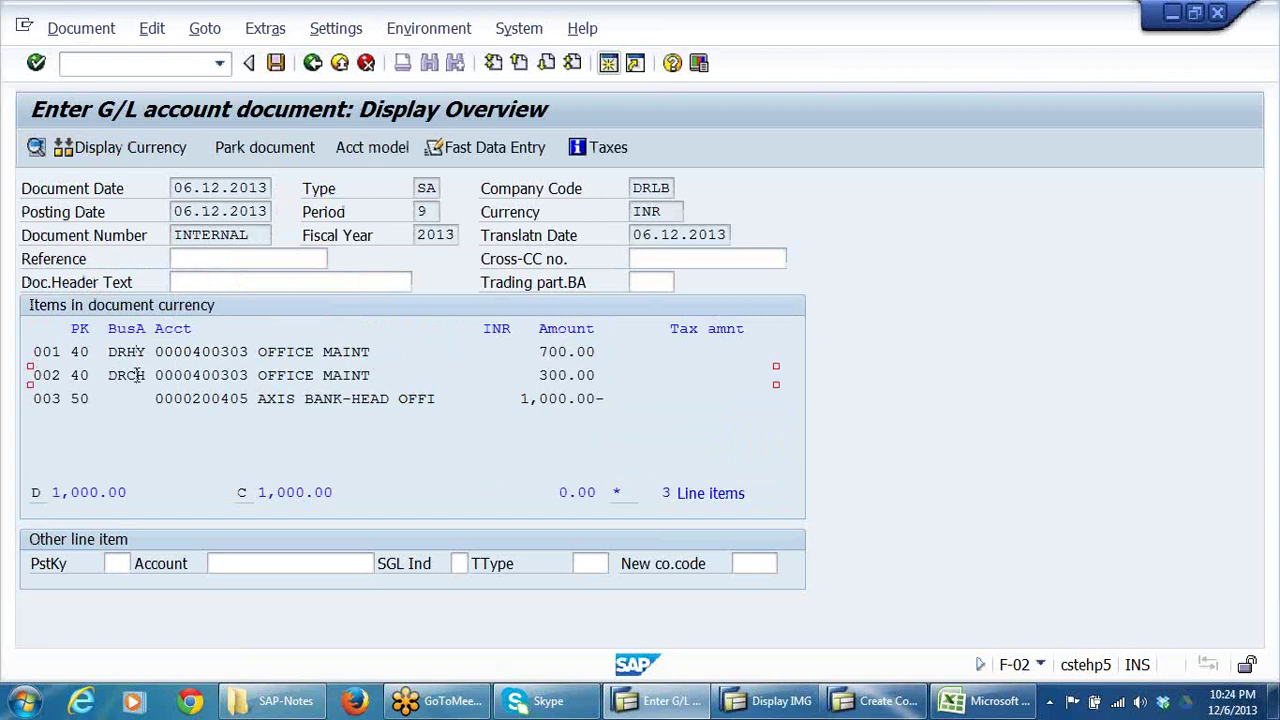
click(215, 399)
click(276, 63)
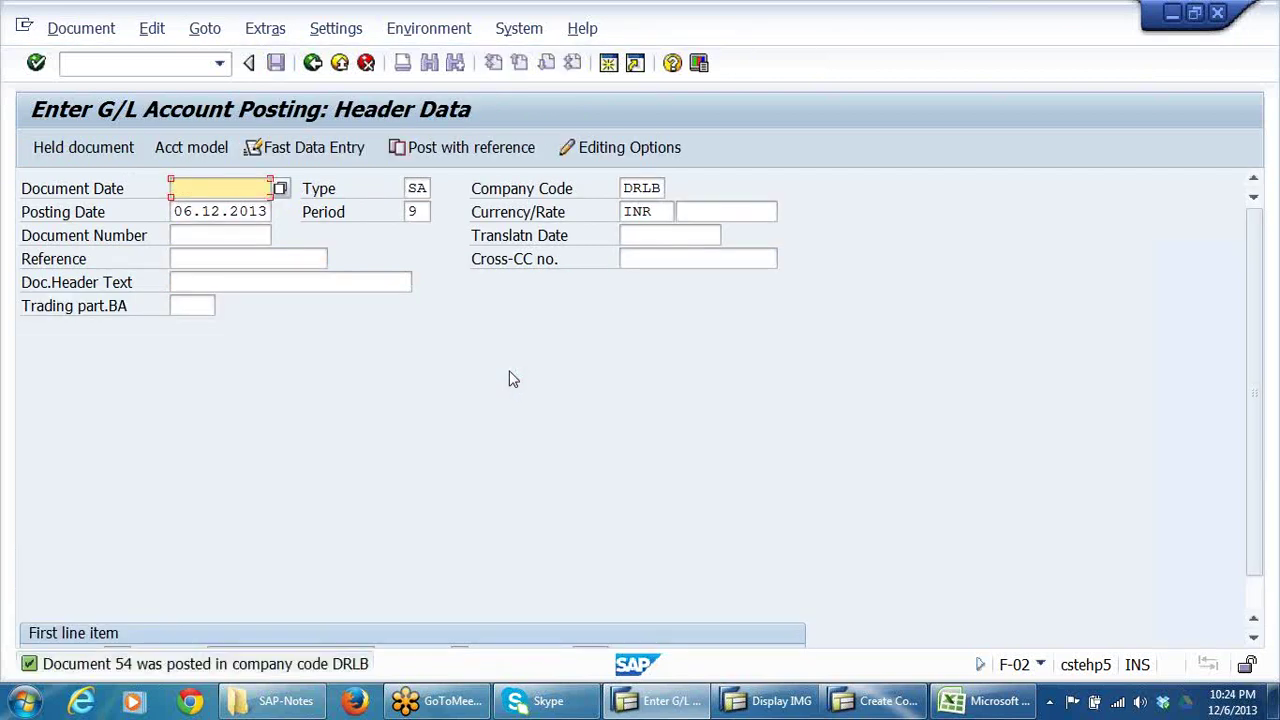
- Display the posted document in its General Ledger View and check the cost center and profit center columns
click(75, 29)
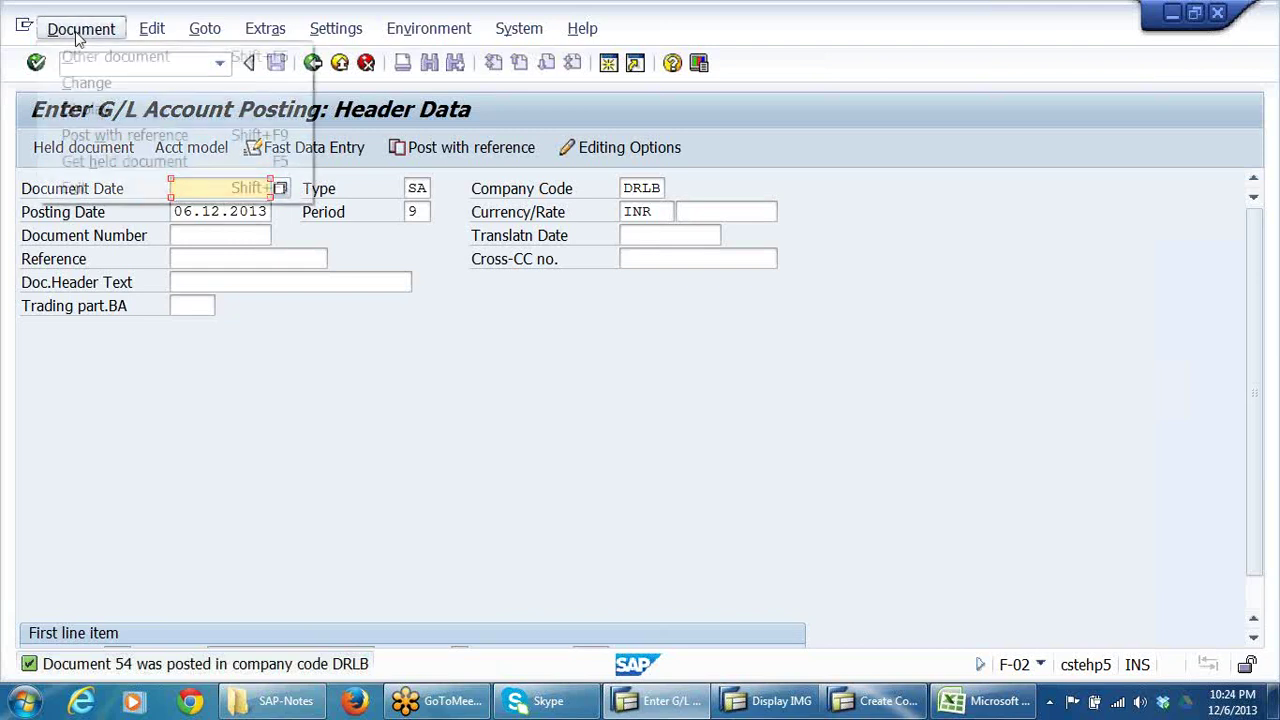
click(85, 108)
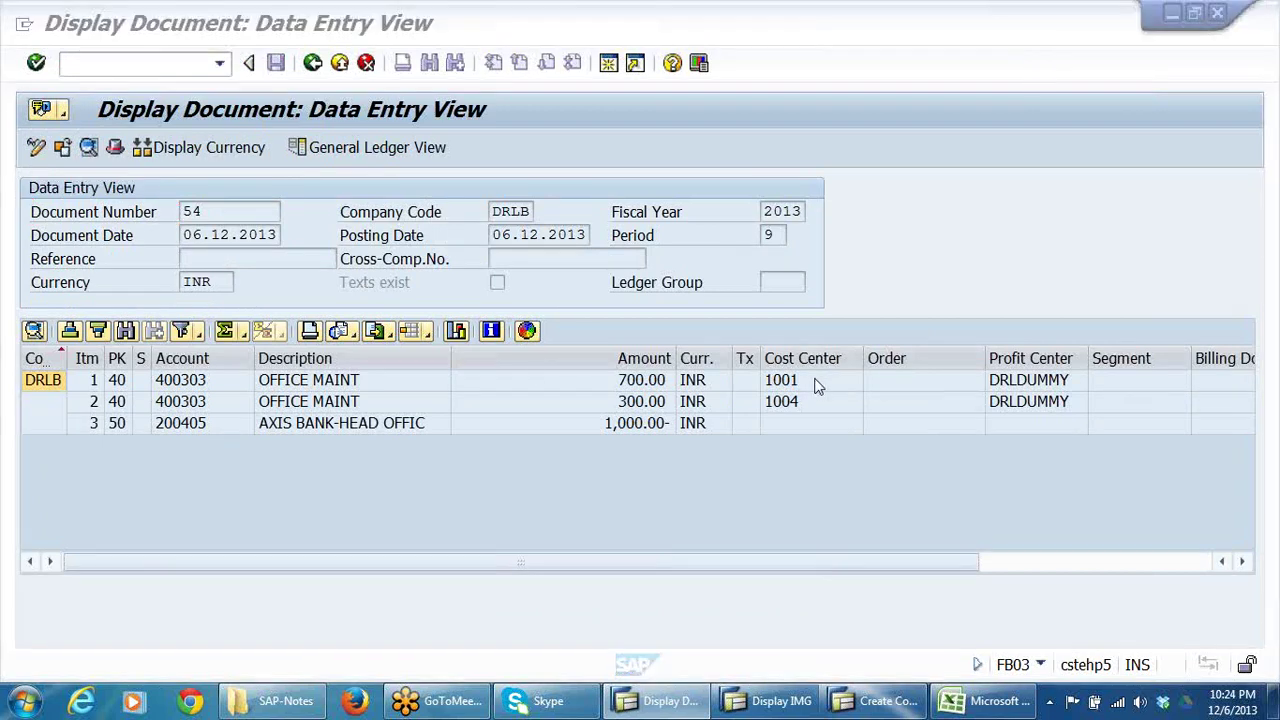
click(360, 147)
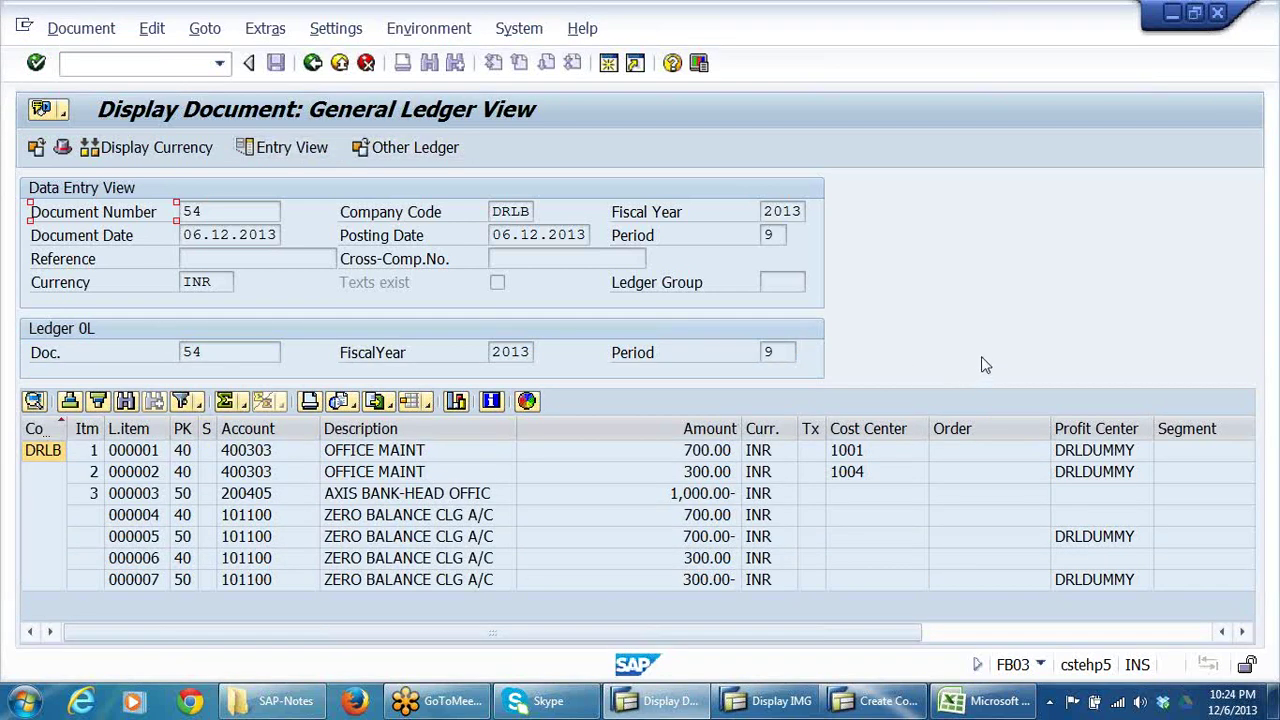
click(1243, 632)
click(1243, 632)
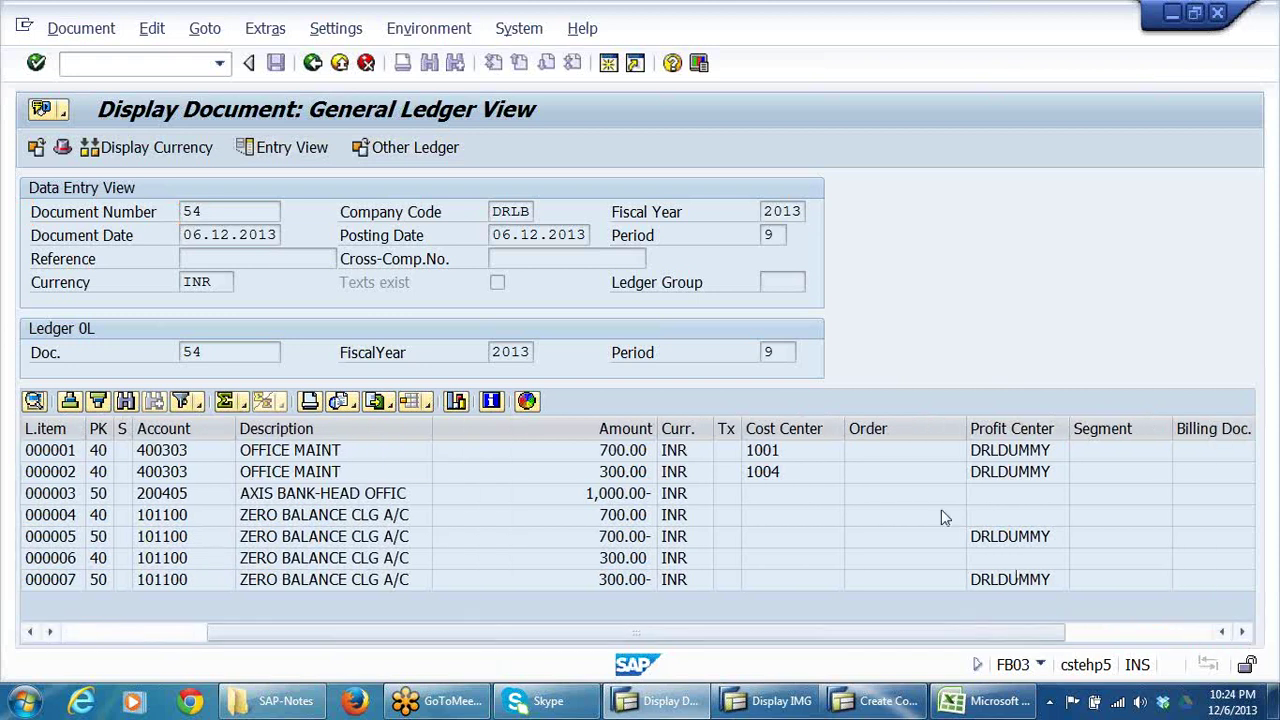
click(838, 494)
scroll(837, 494, right, 1)
scroll(837, 494, left, 3)
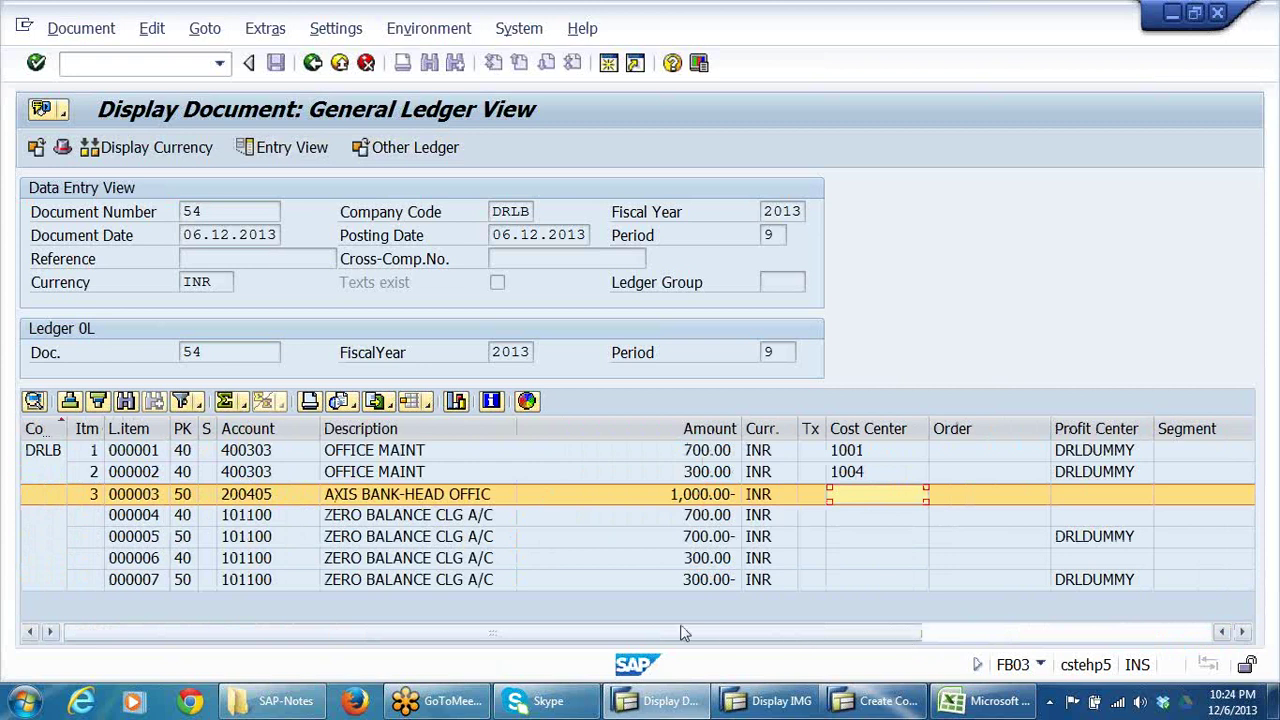
- Compare the Axis Bank line's amount with the debit and credit amounts of the zero balance clearing account lines
click(439, 521)
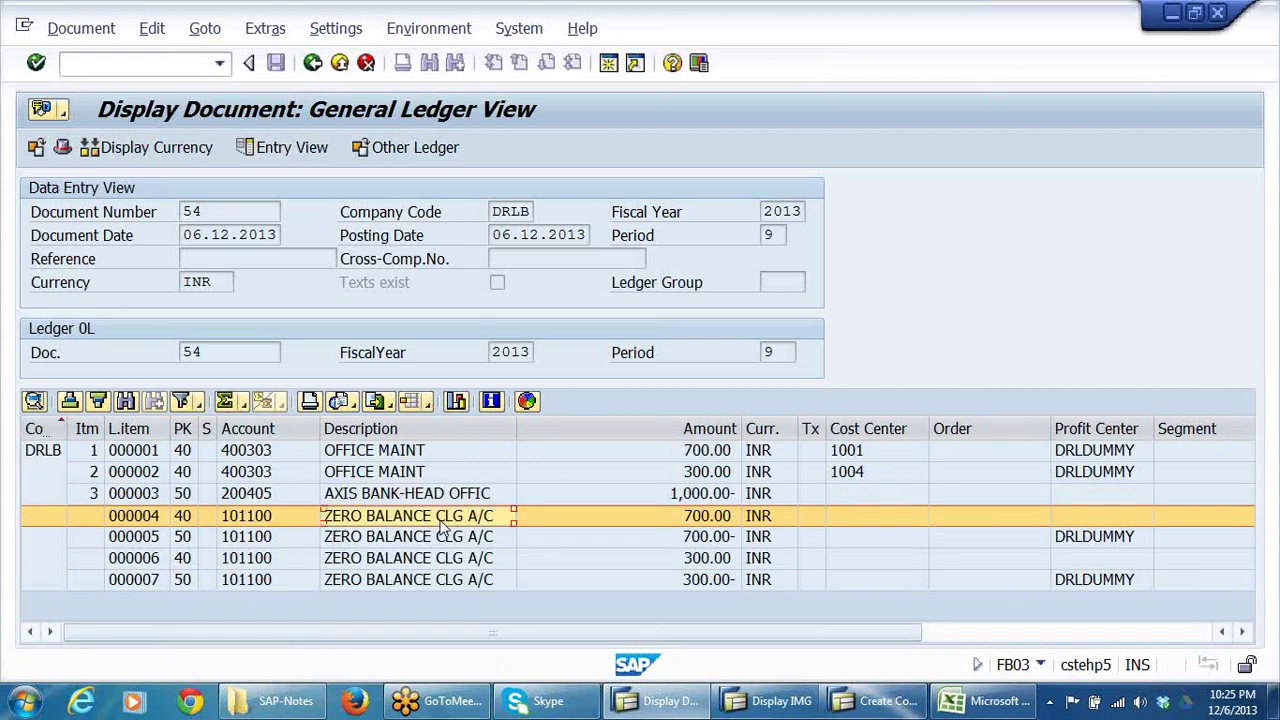
click(688, 500)
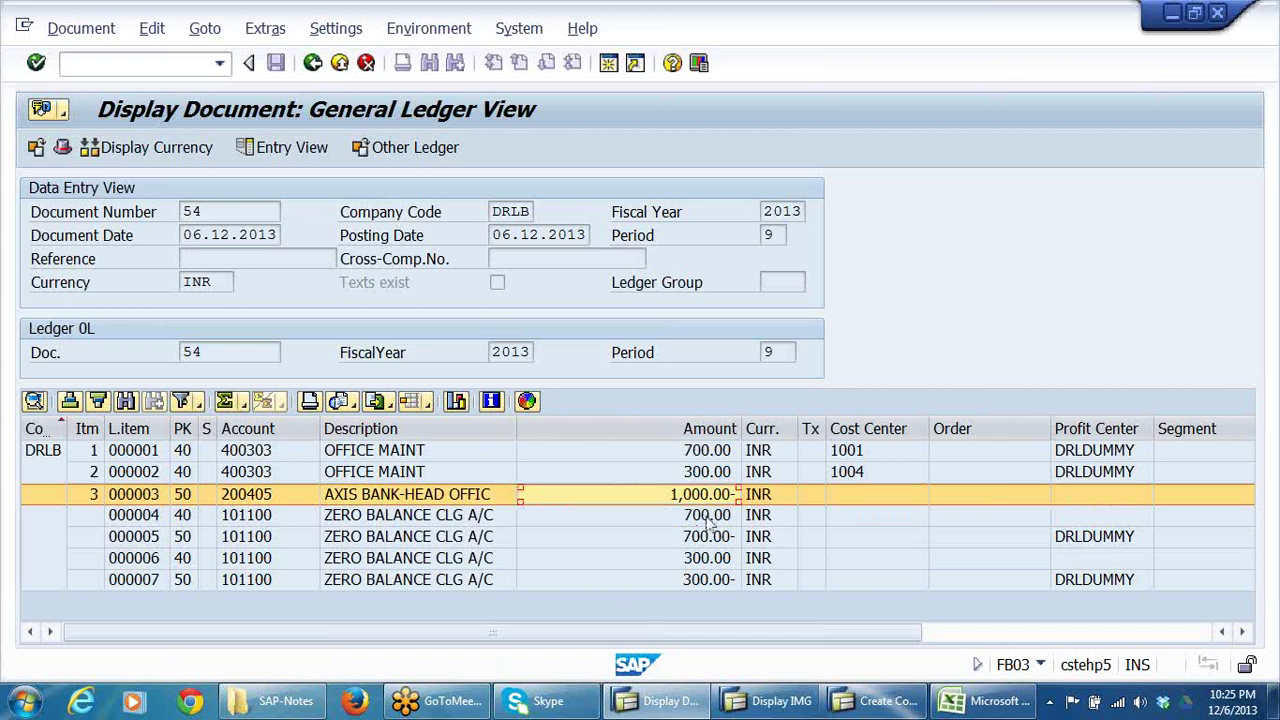
click(709, 516)
click(705, 540)
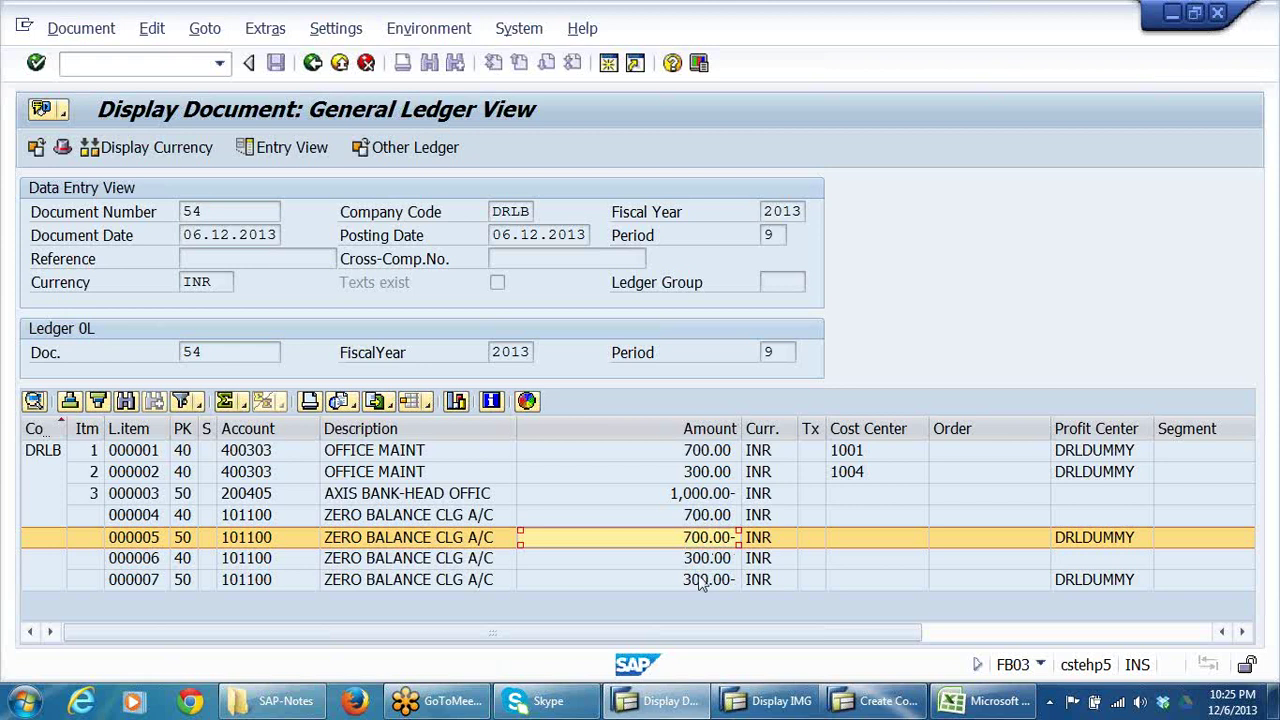
click(702, 518)
click(692, 565)
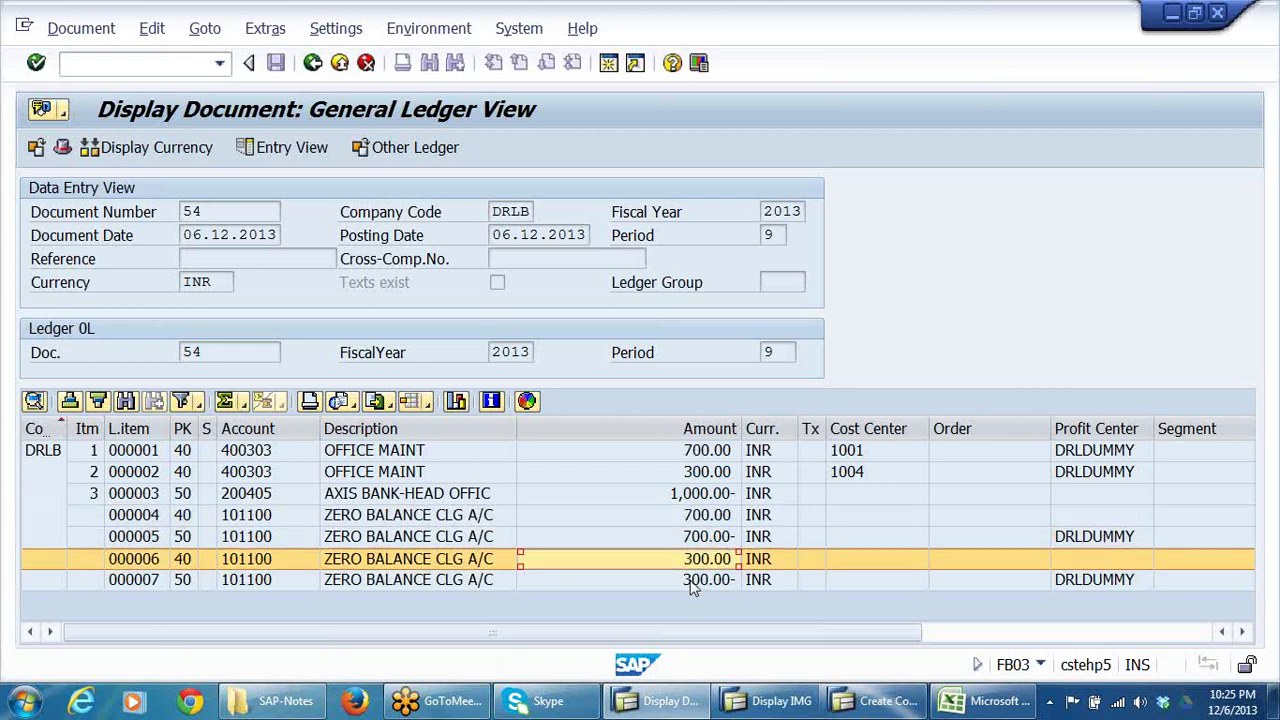
click(692, 500)
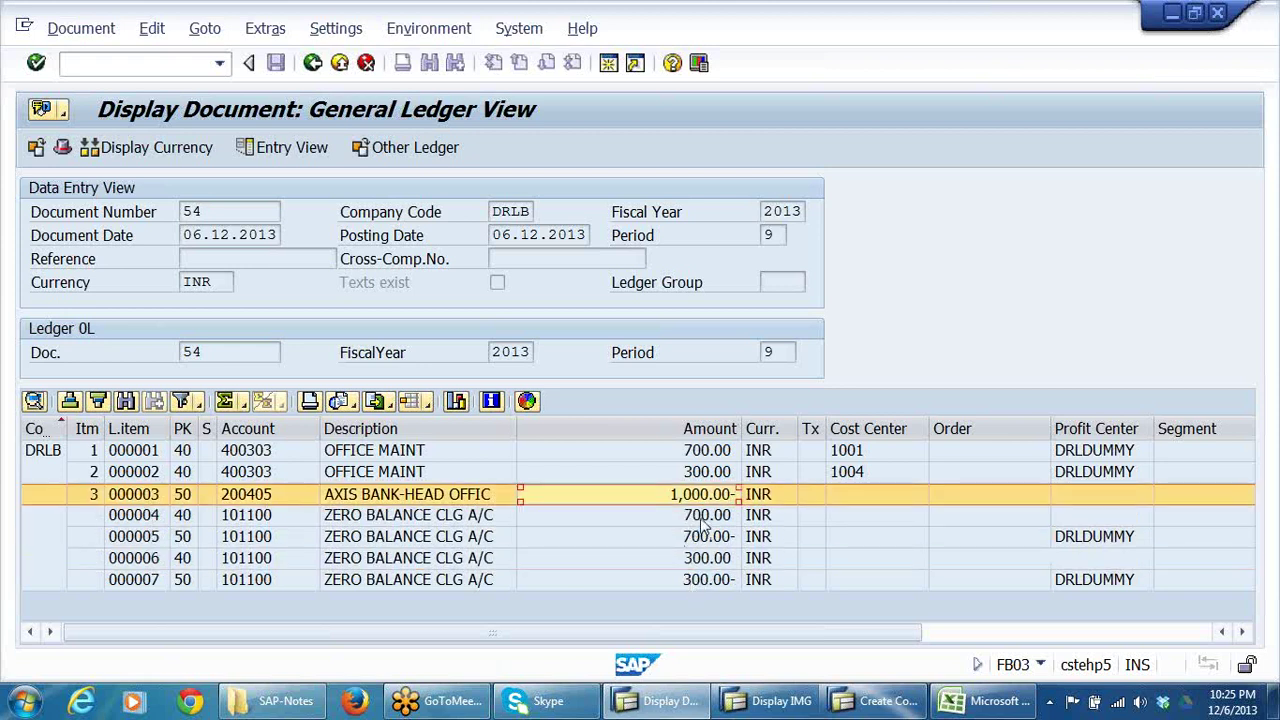
click(702, 519)
click(702, 562)
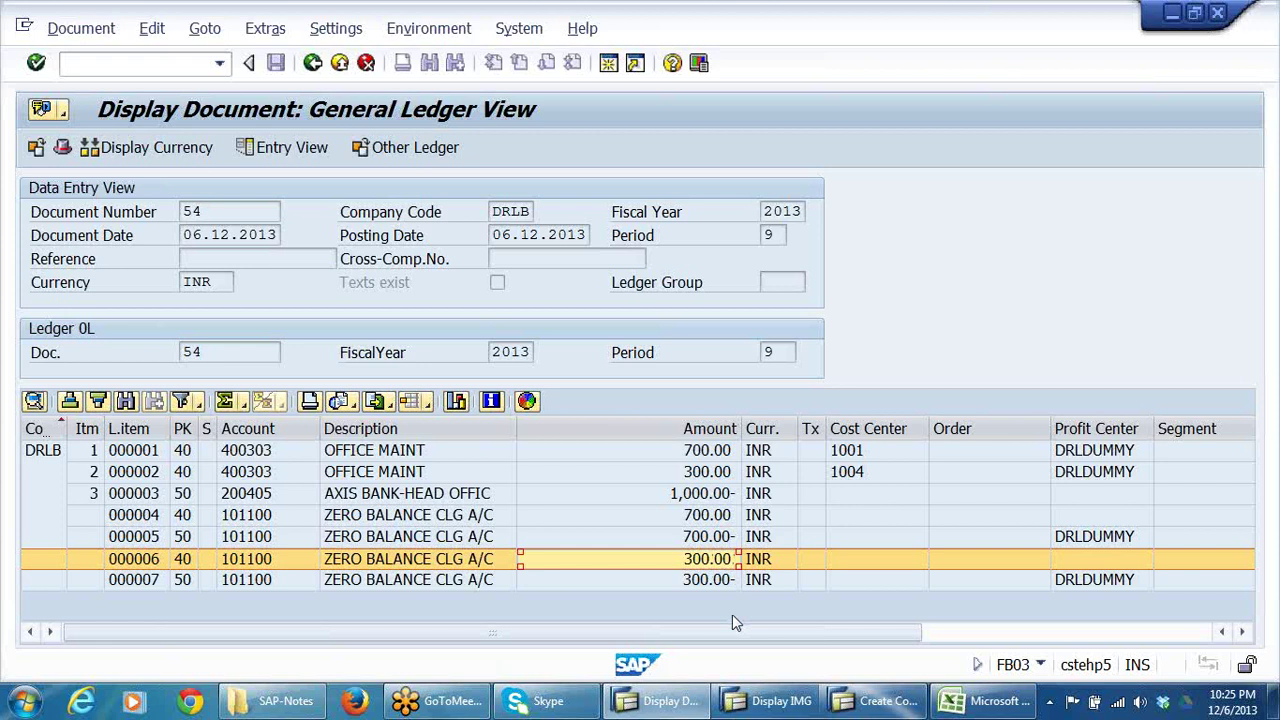
click(714, 496)
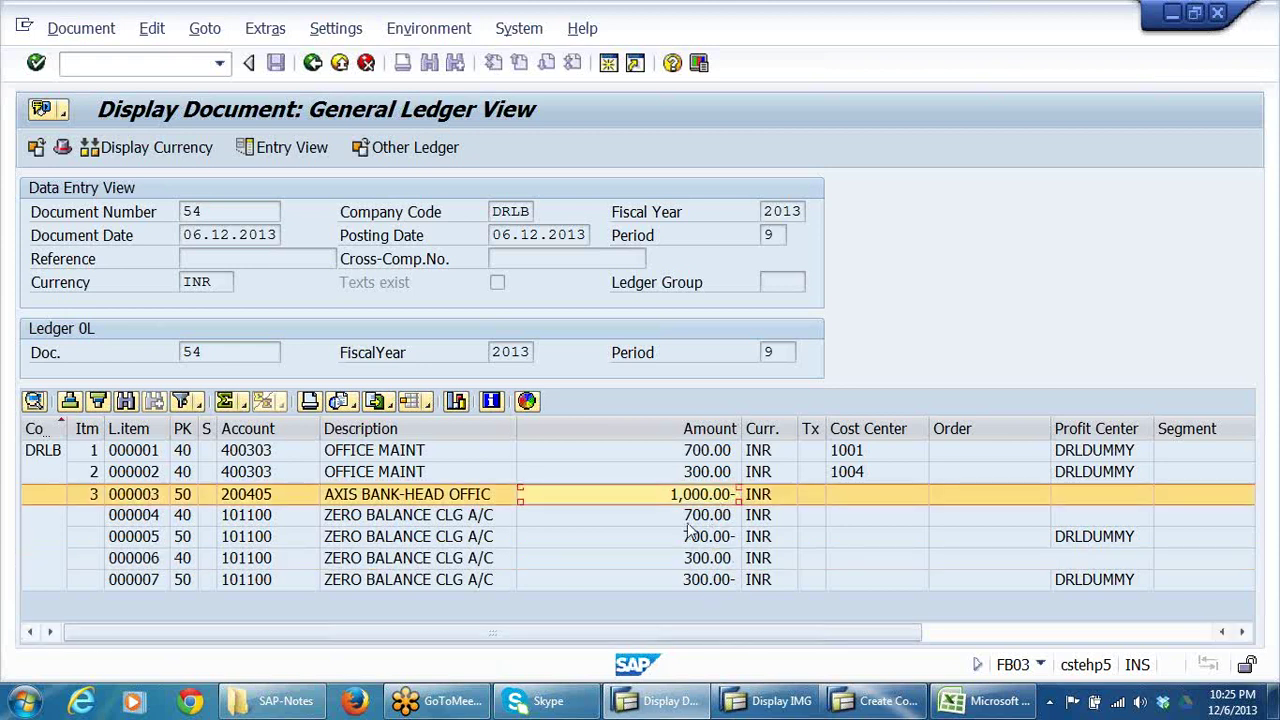
click(717, 519)
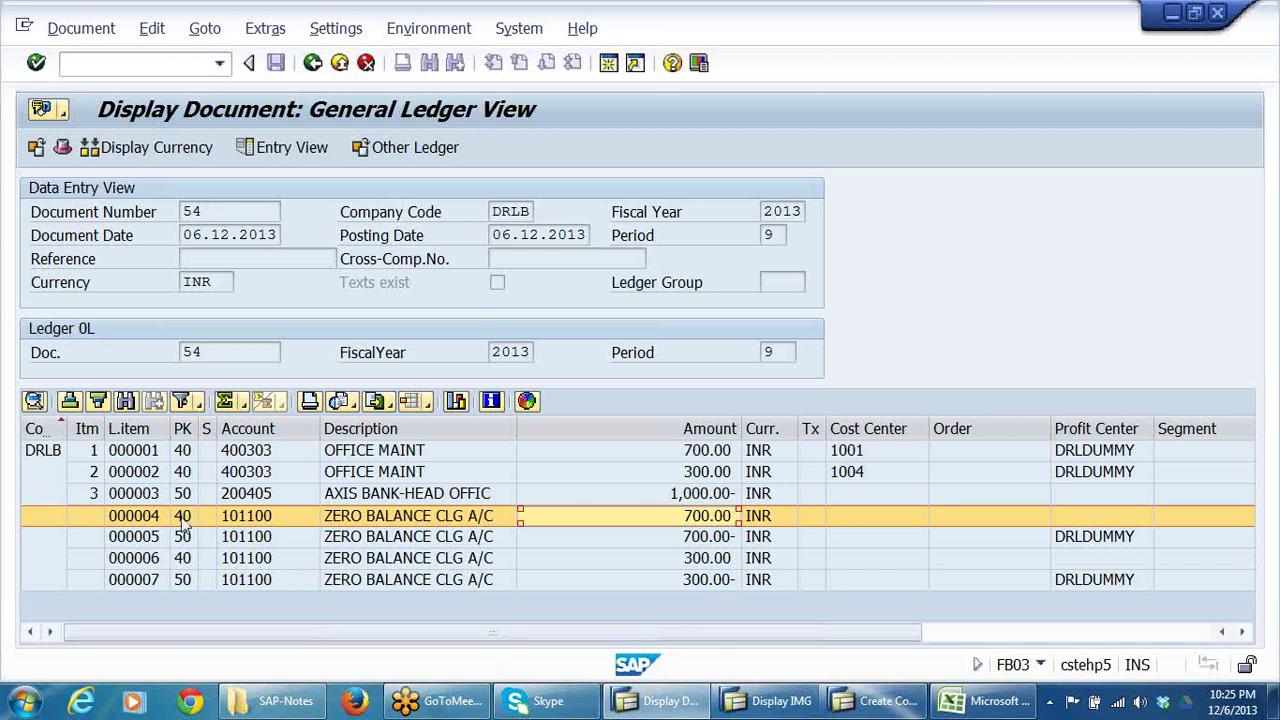
click(718, 538)
click(722, 558)
click(738, 580)
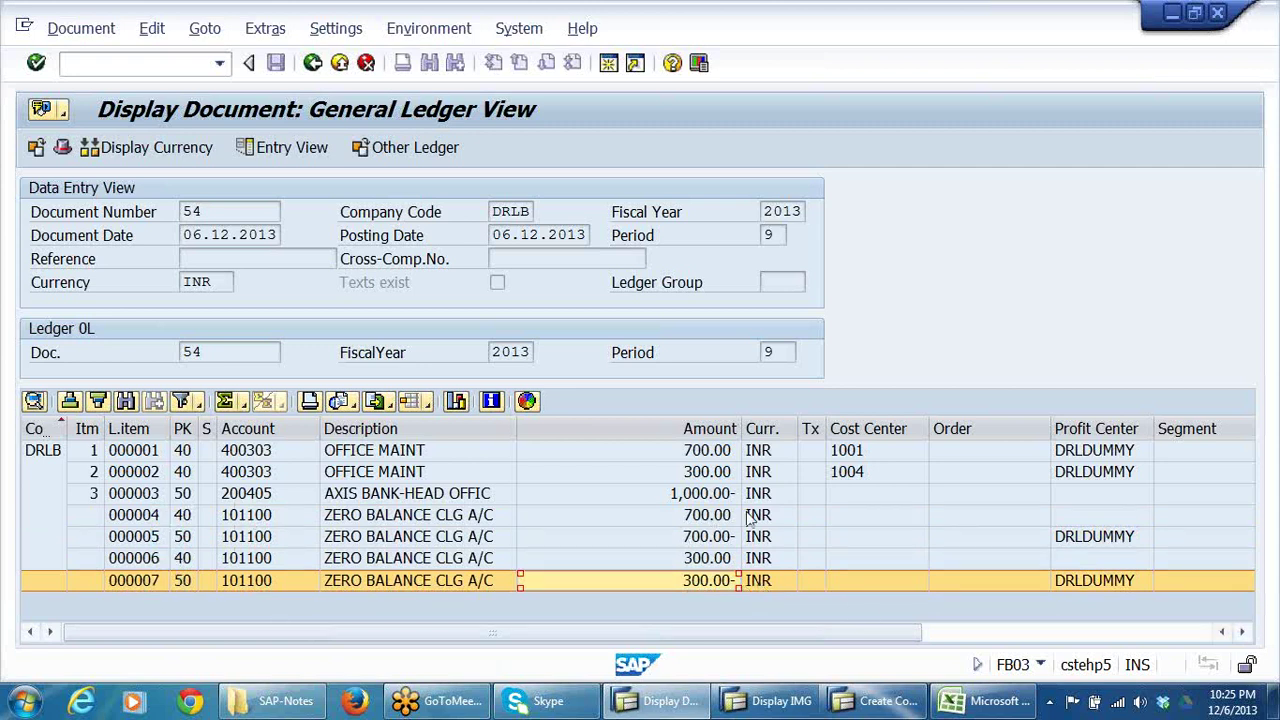
click(700, 496)
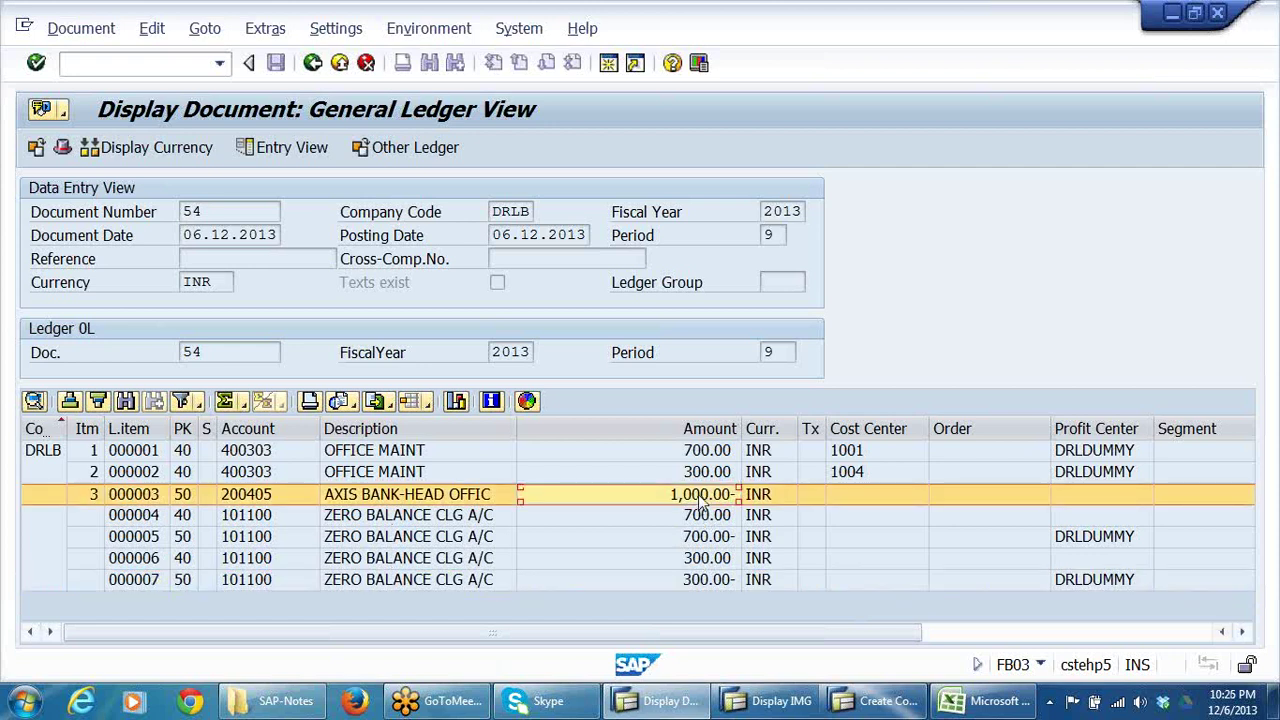
click(731, 545)
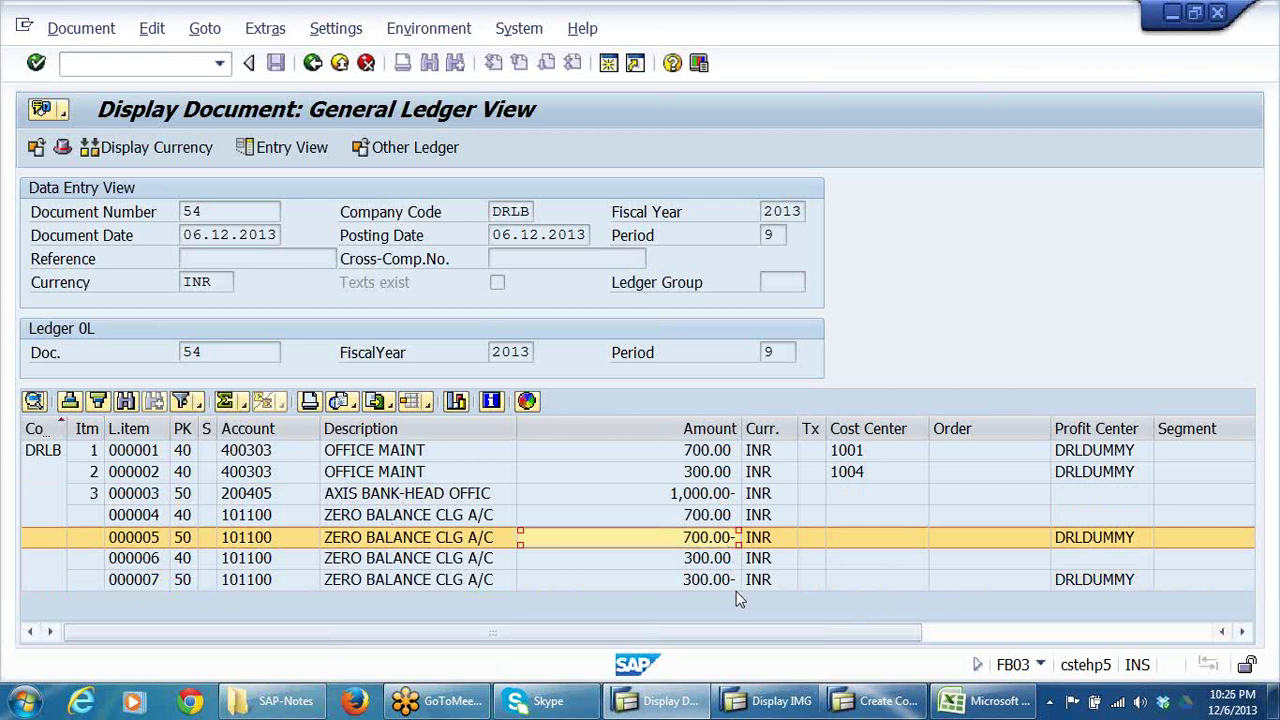
click(735, 582)
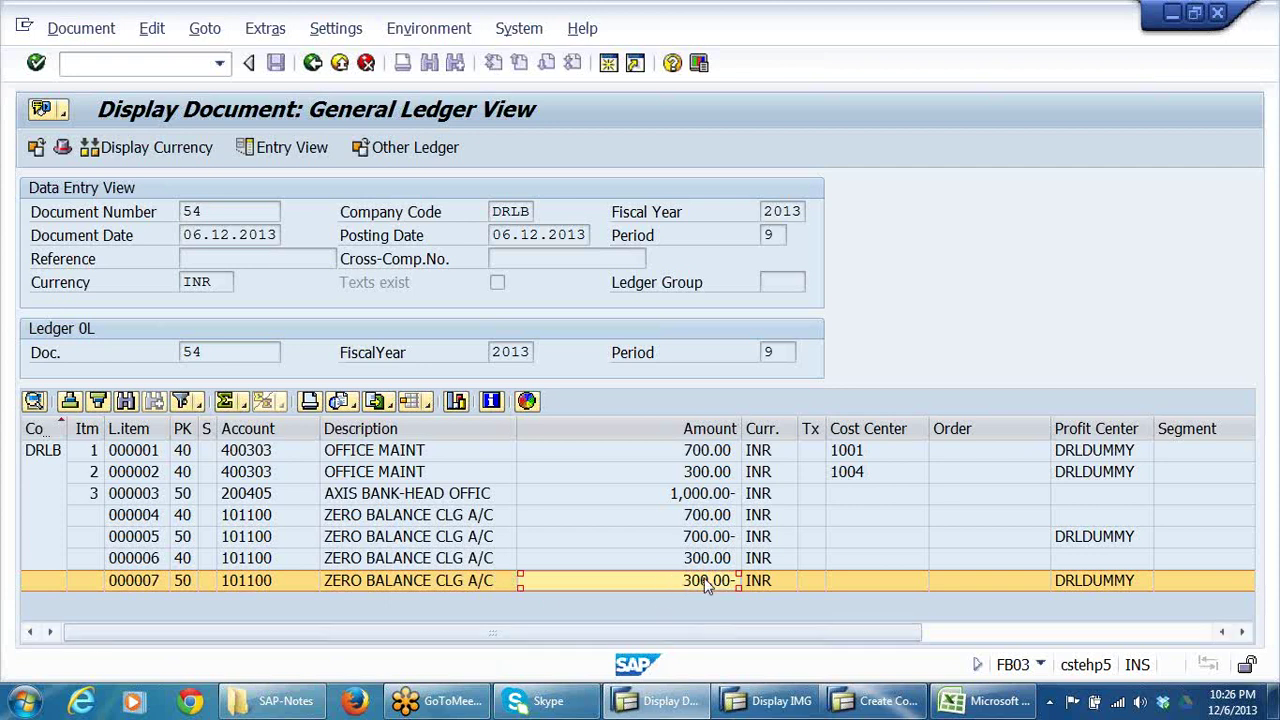
- Examine all columns of the General Ledger View line items, from the company code to the billing document
click(726, 538)
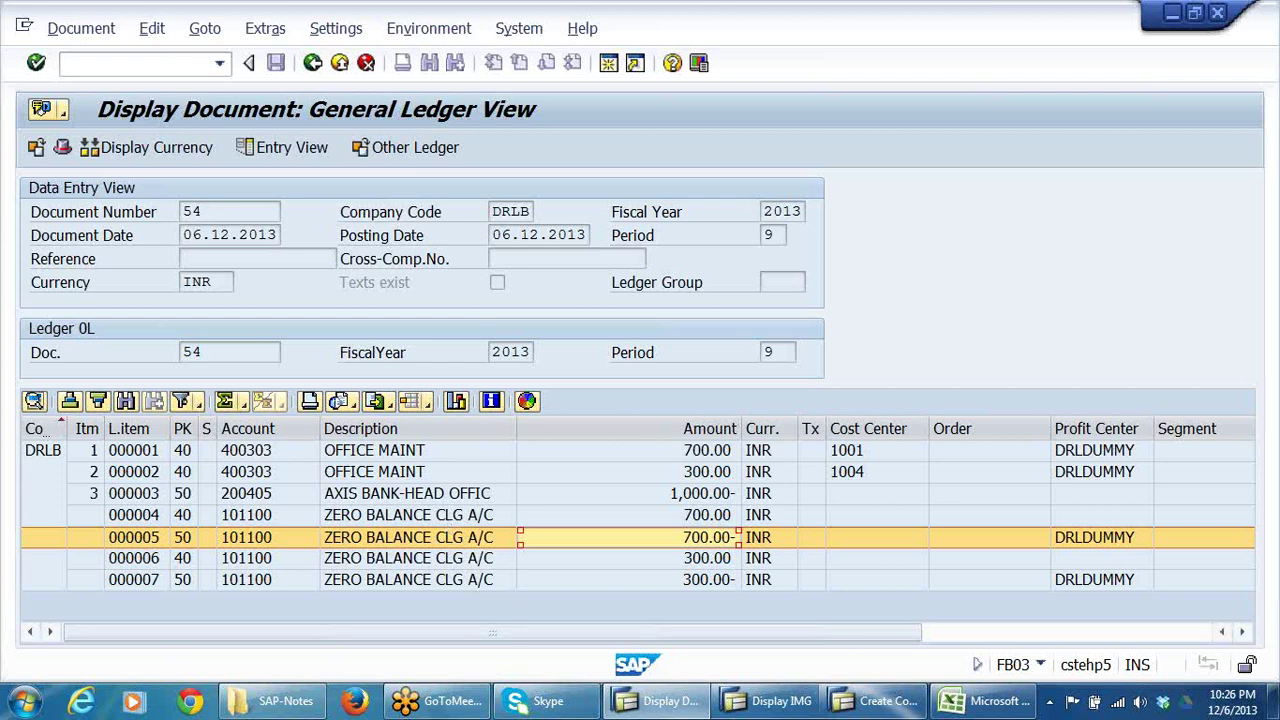
click(1243, 632)
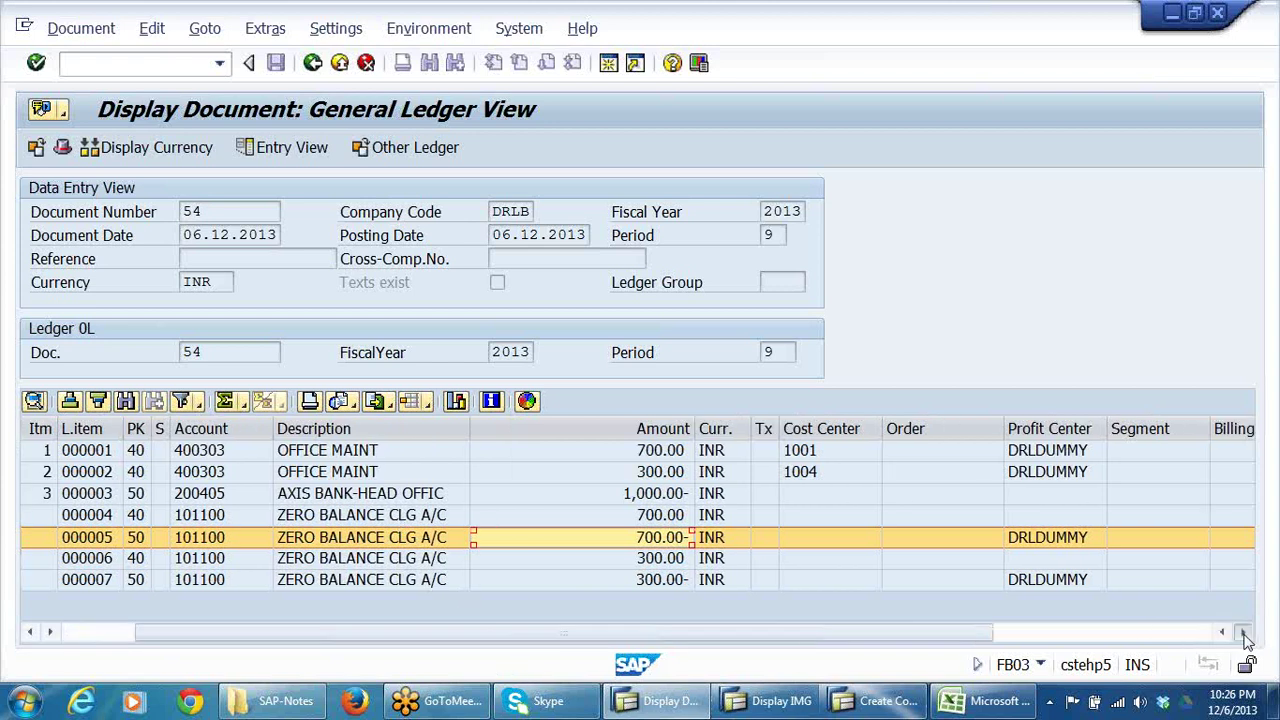
click(1243, 632)
click(1243, 632)
click(1243, 632)
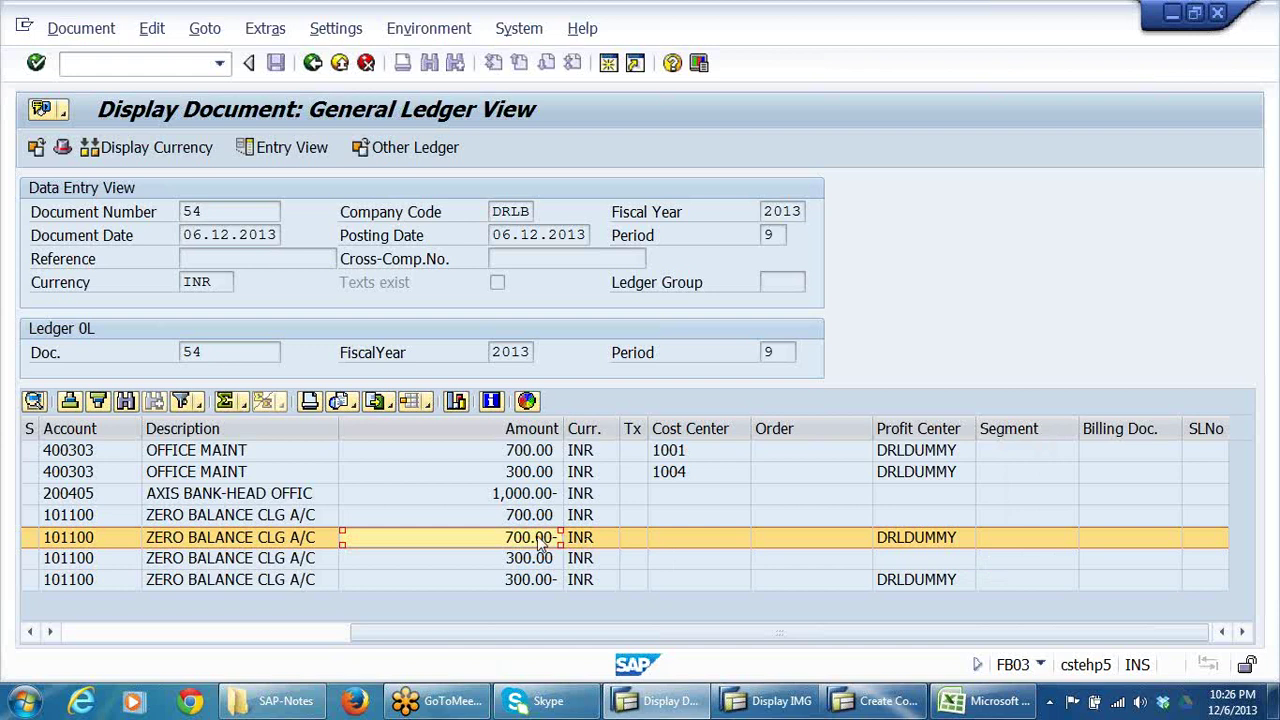
drag(570, 632, 285, 630)
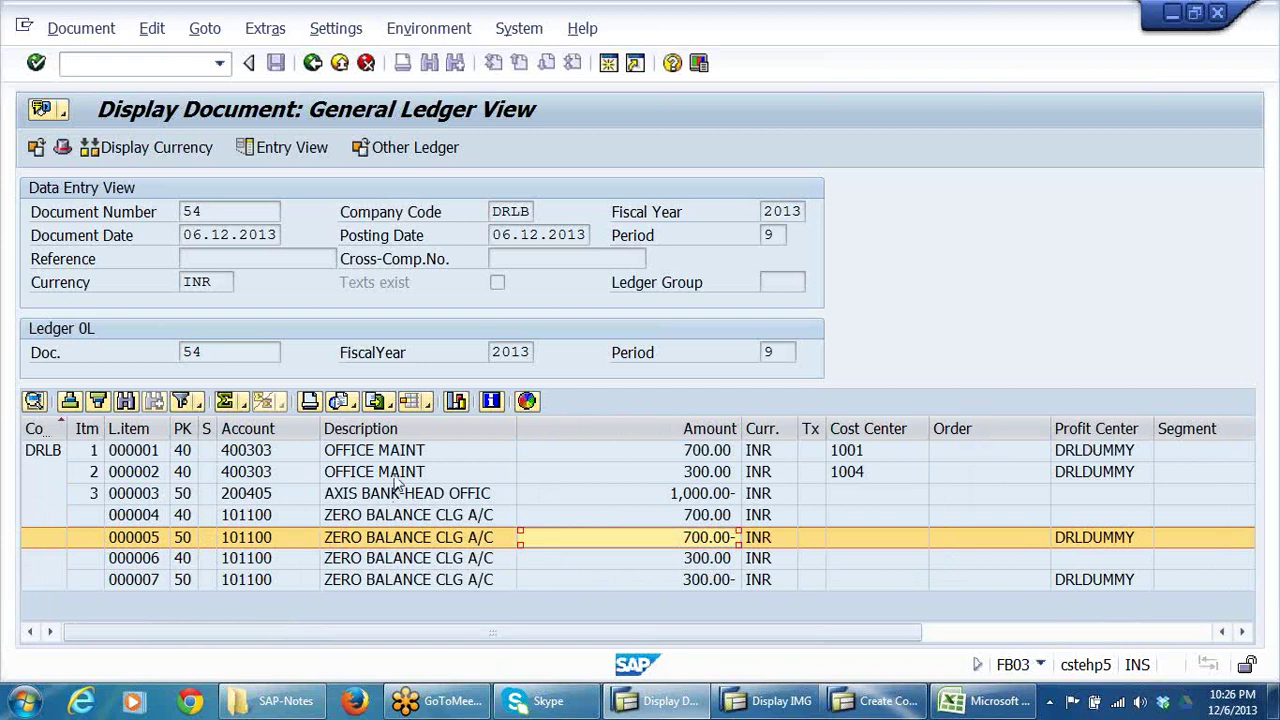
- Apply the 0SAP Standard layout to the line items and view its displayed columns and column set
click(424, 403)
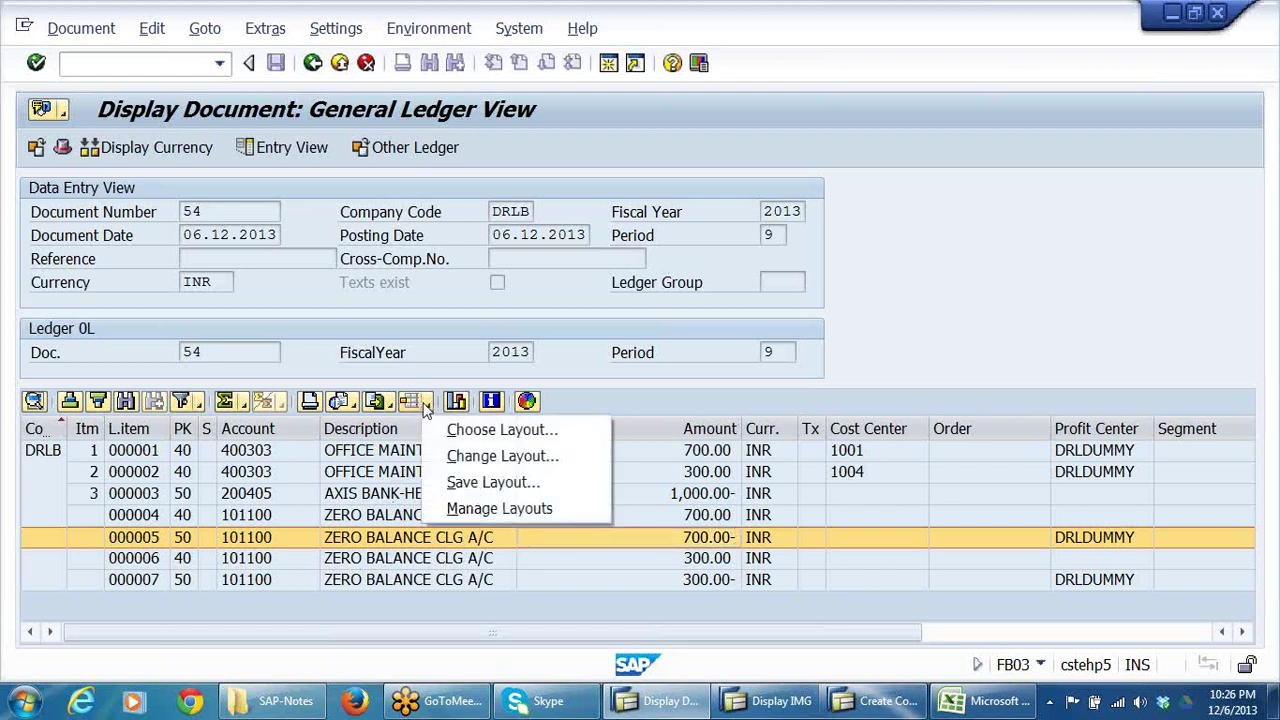
click(502, 431)
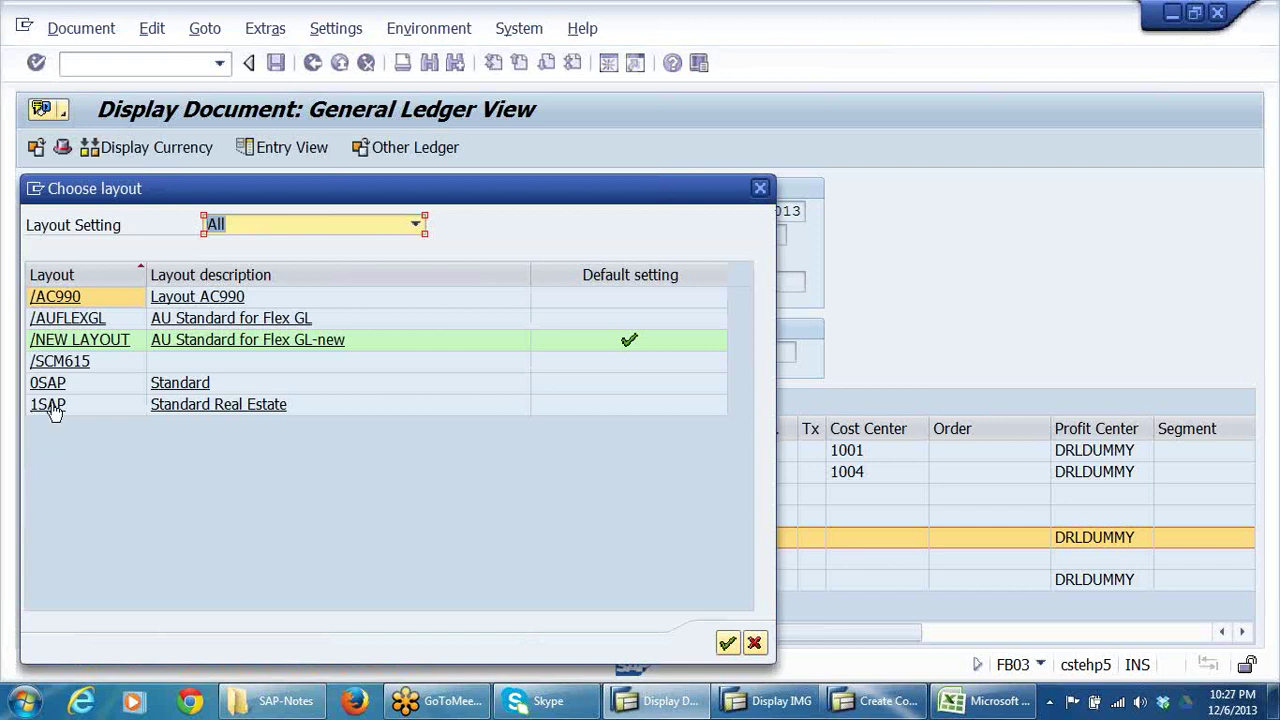
click(195, 385)
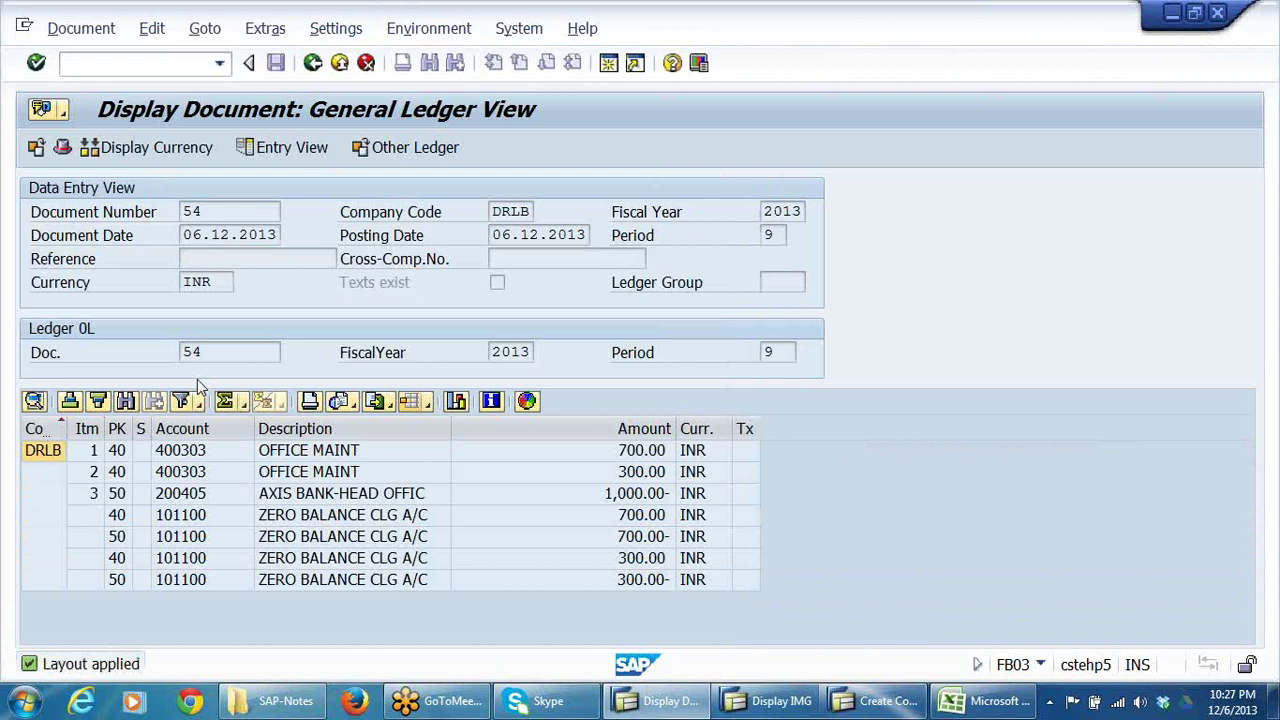
click(425, 402)
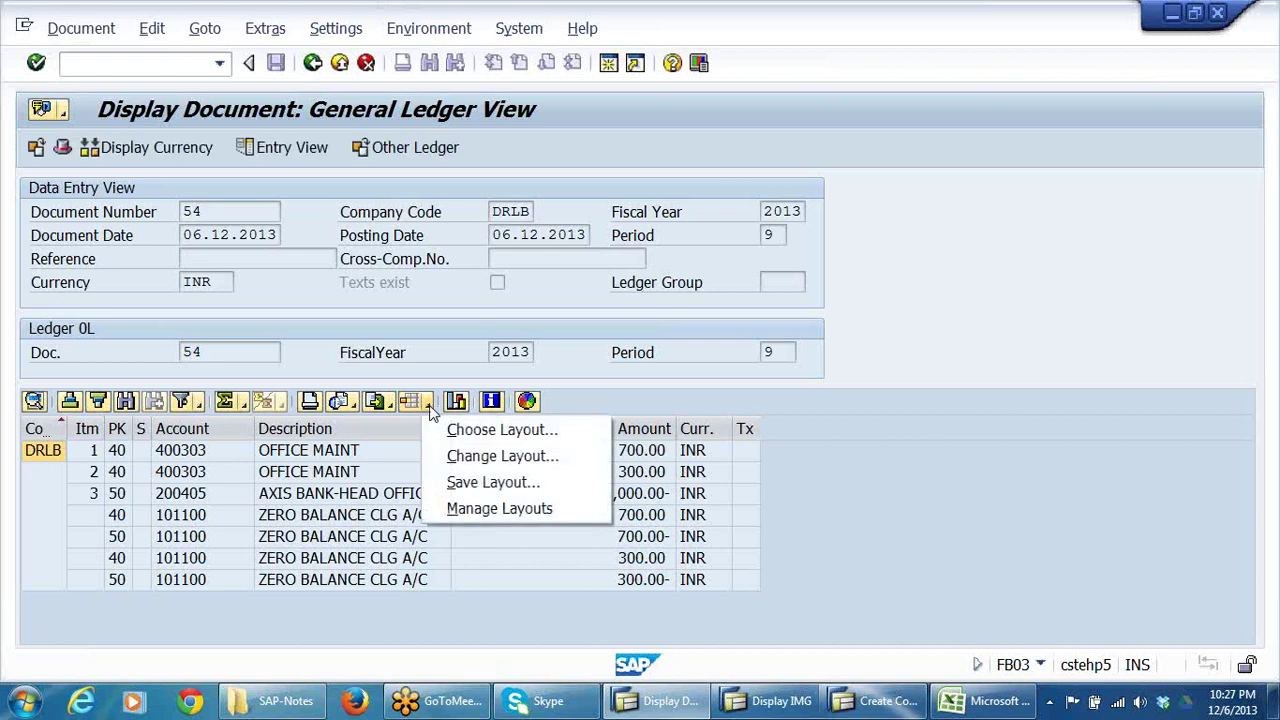
click(510, 457)
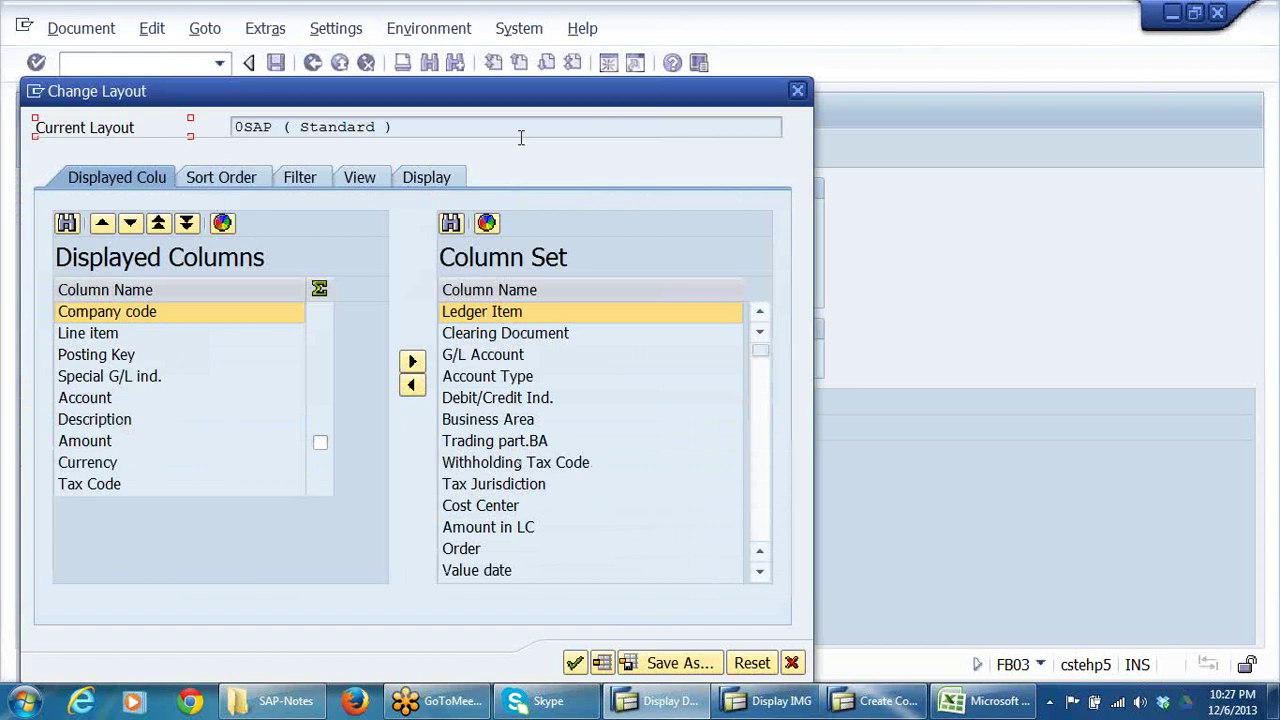
click(801, 91)
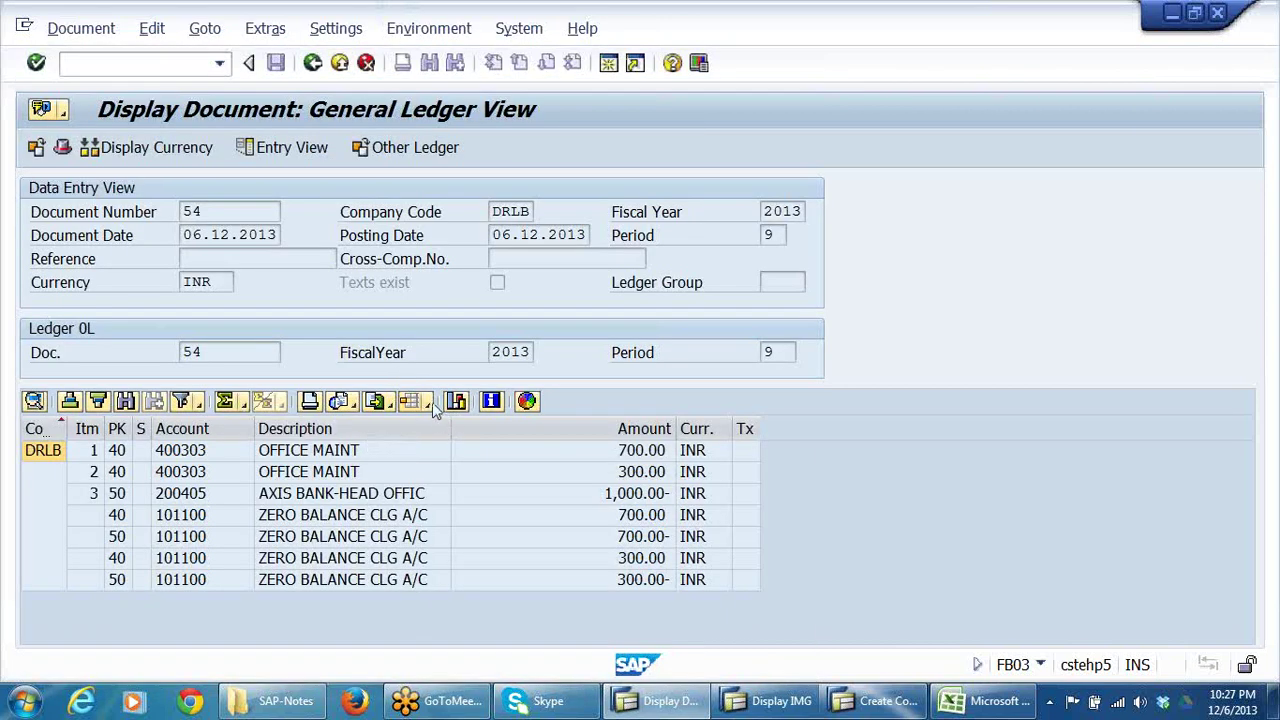
- Choose the 0SAP Standard layout again for the line item list
click(428, 402)
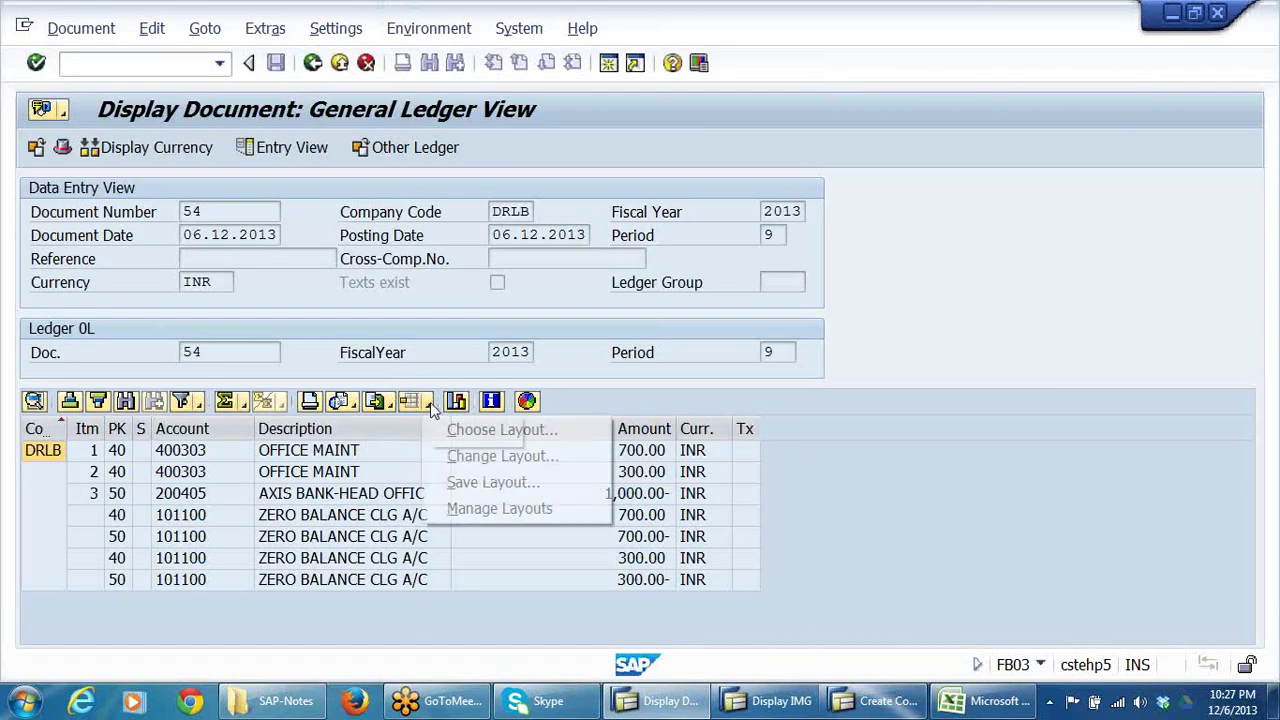
click(547, 433)
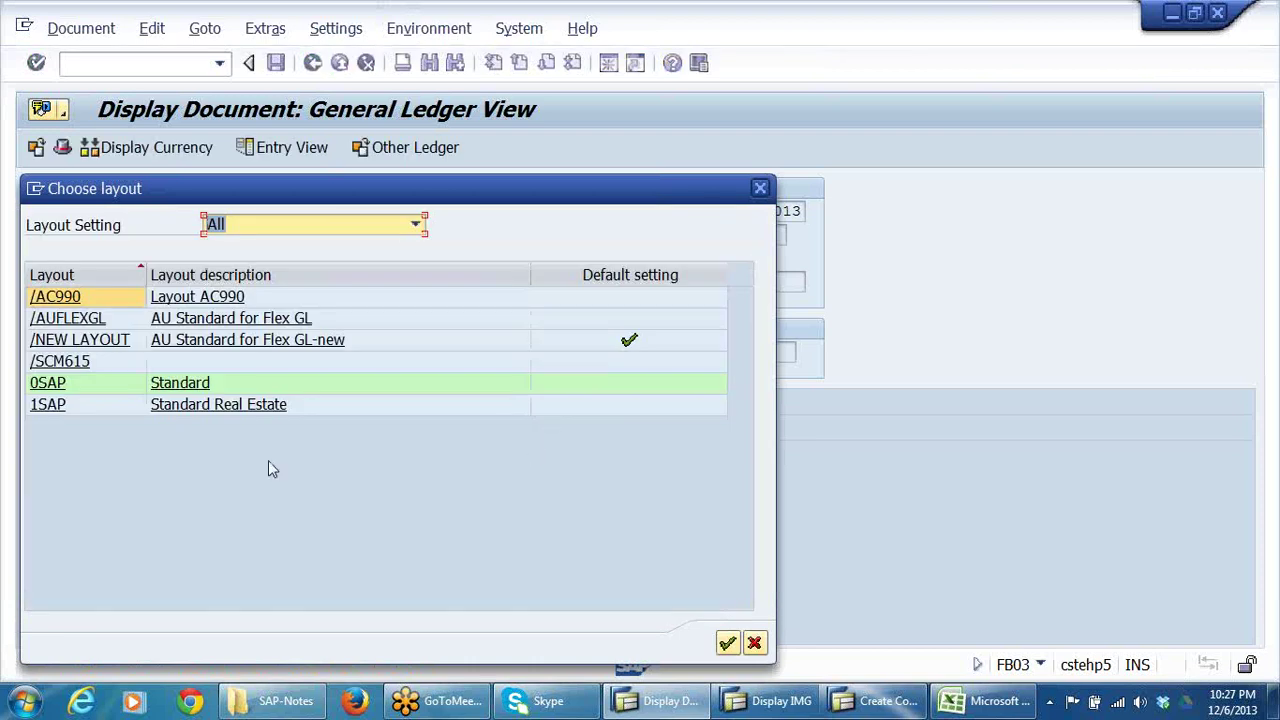
click(60, 385)
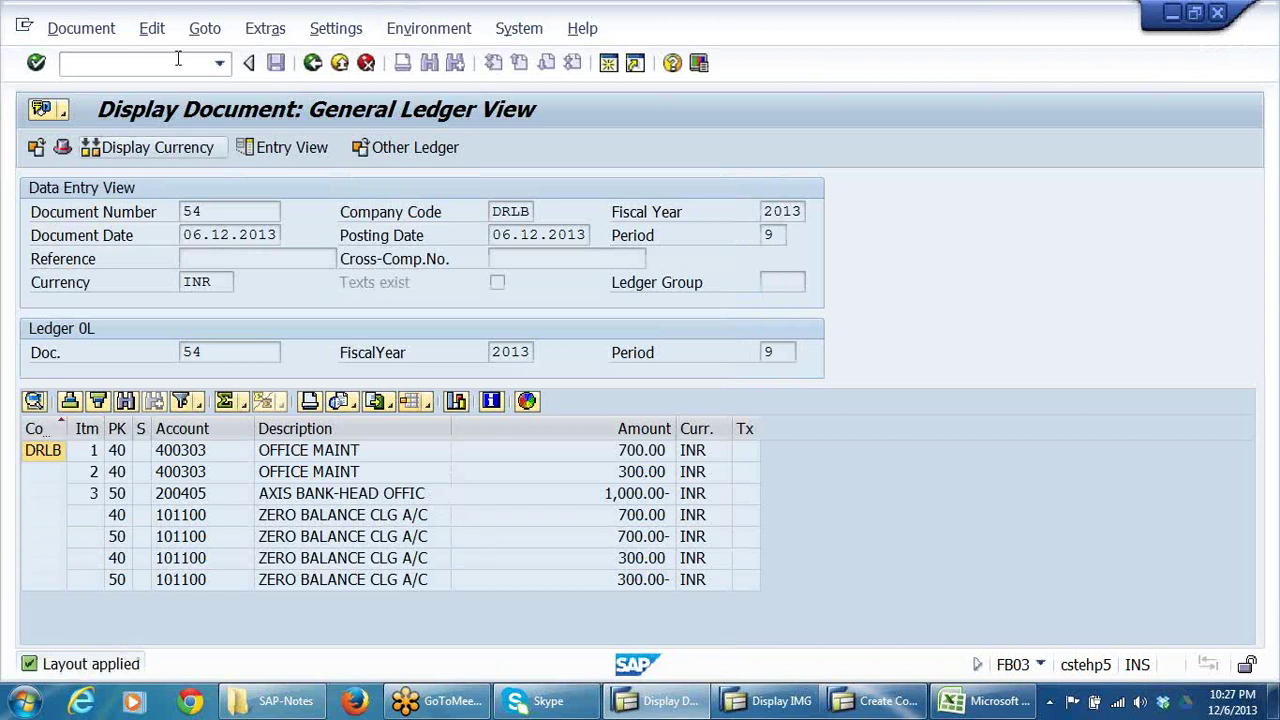
- Apply the /AUFLEXGL layout (AU Standard for Flex GL) to the line items and look through its columns
click(420, 409)
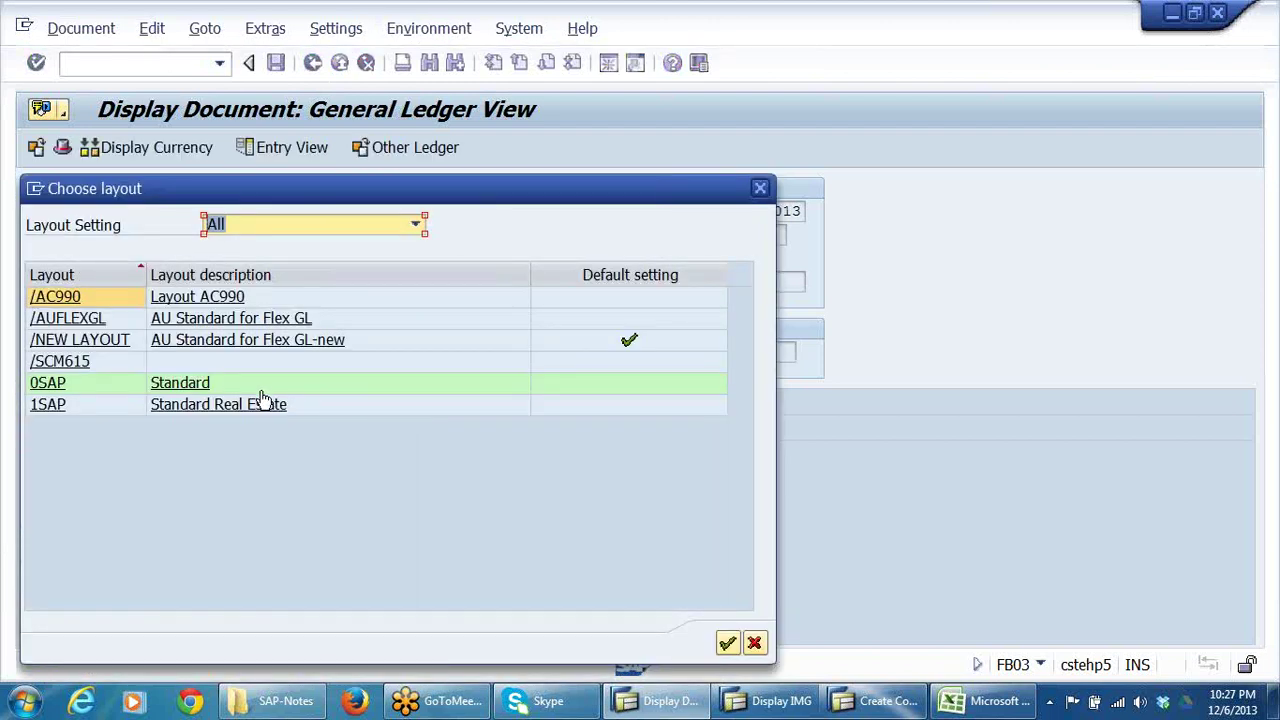
click(248, 322)
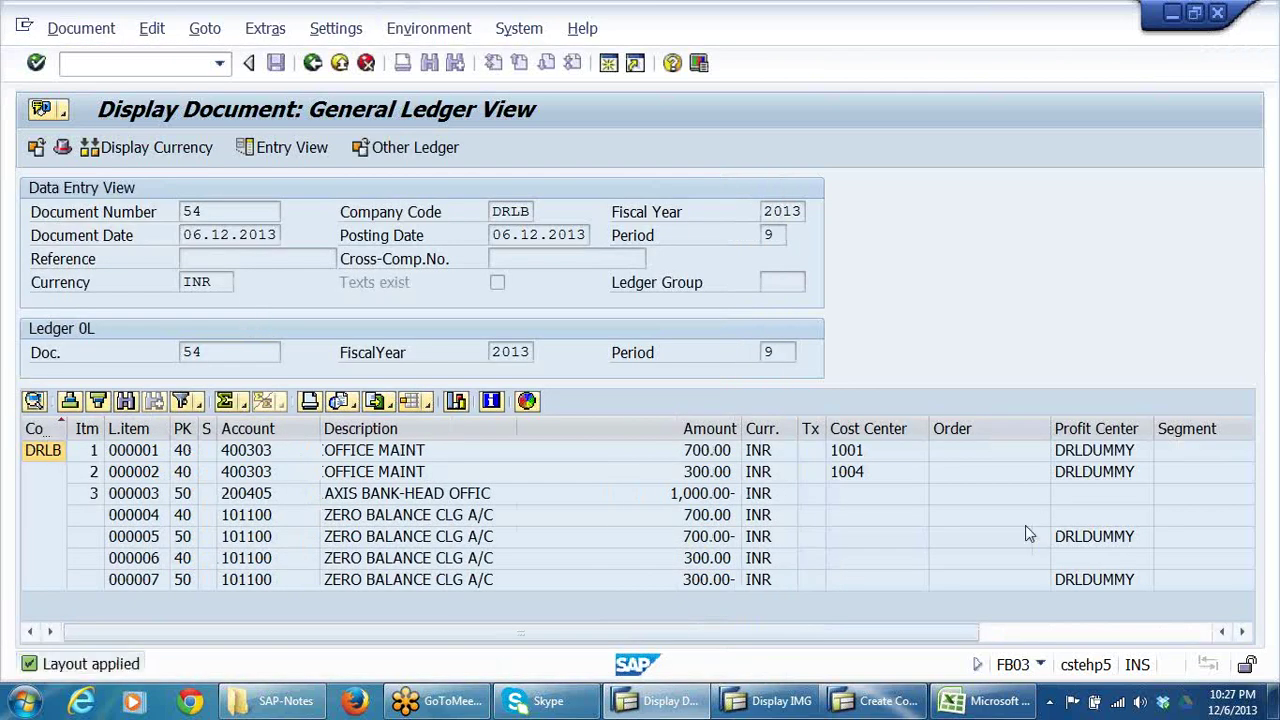
click(1240, 633)
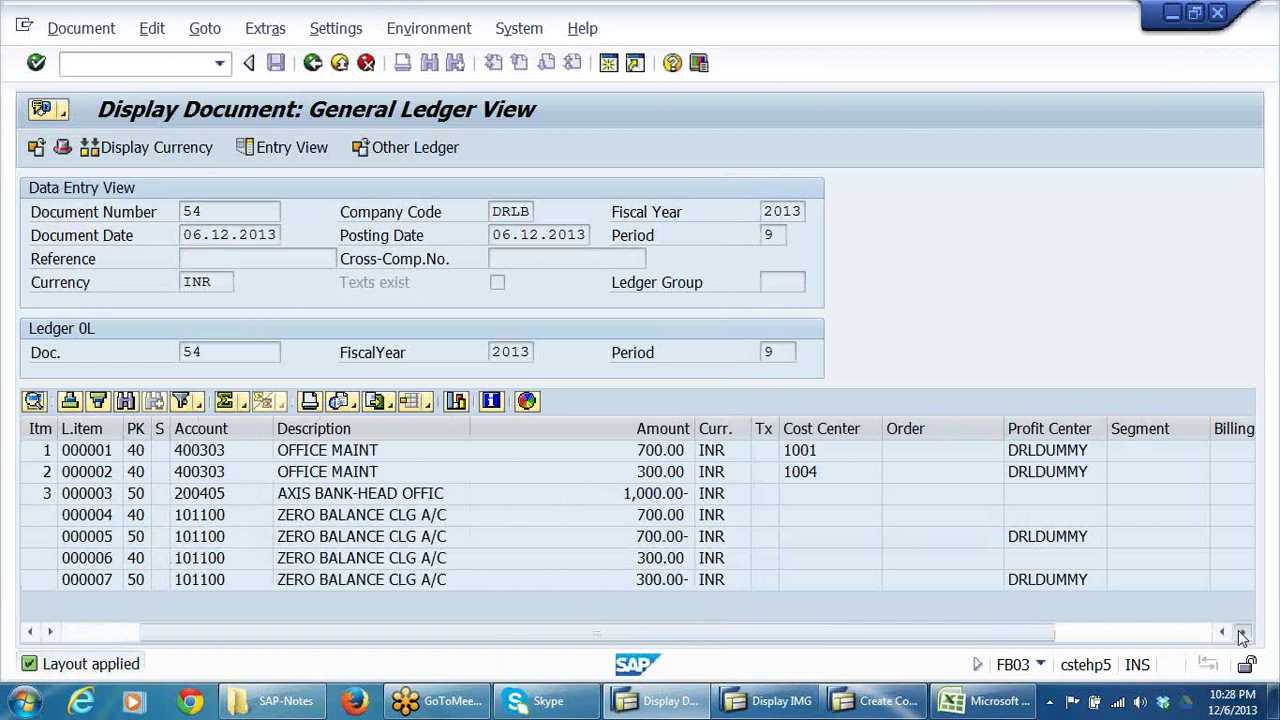
click(1240, 633)
drag(1190, 631, 876, 627)
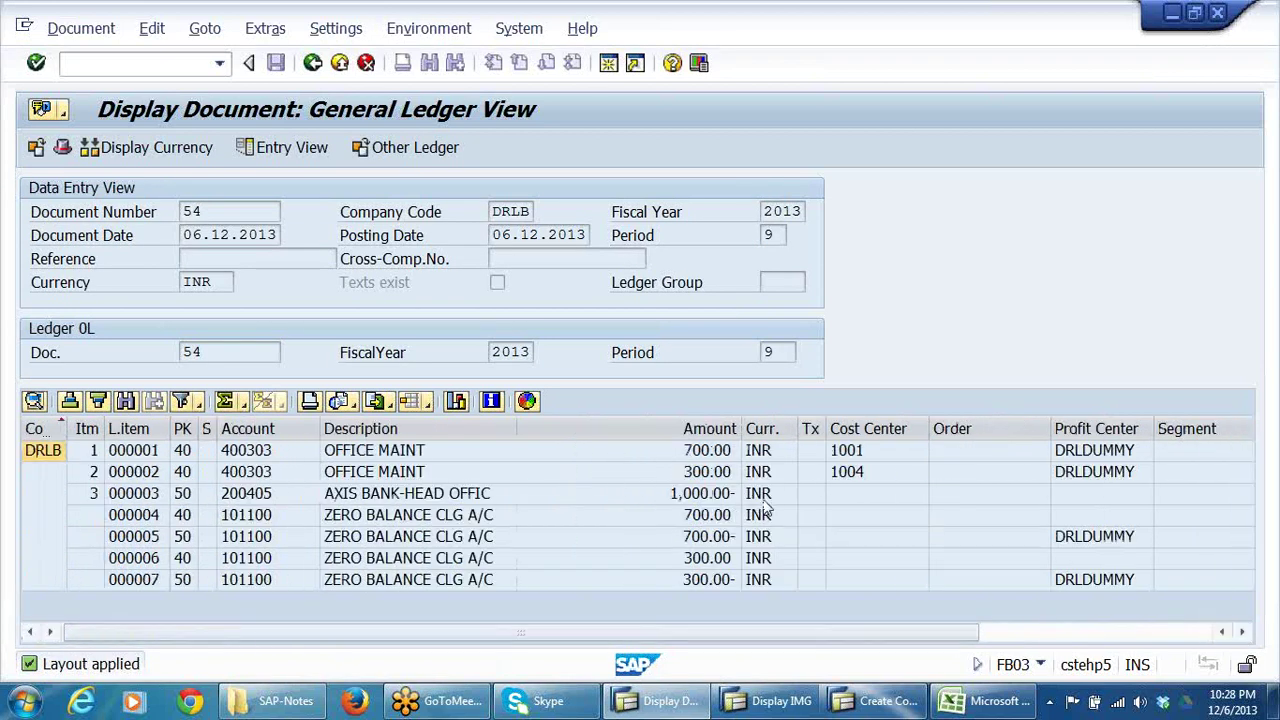
- Fit the widths of the Amount, Cost Center and Order columns to their contents
drag(741, 428, 739, 428)
double_click(740, 428)
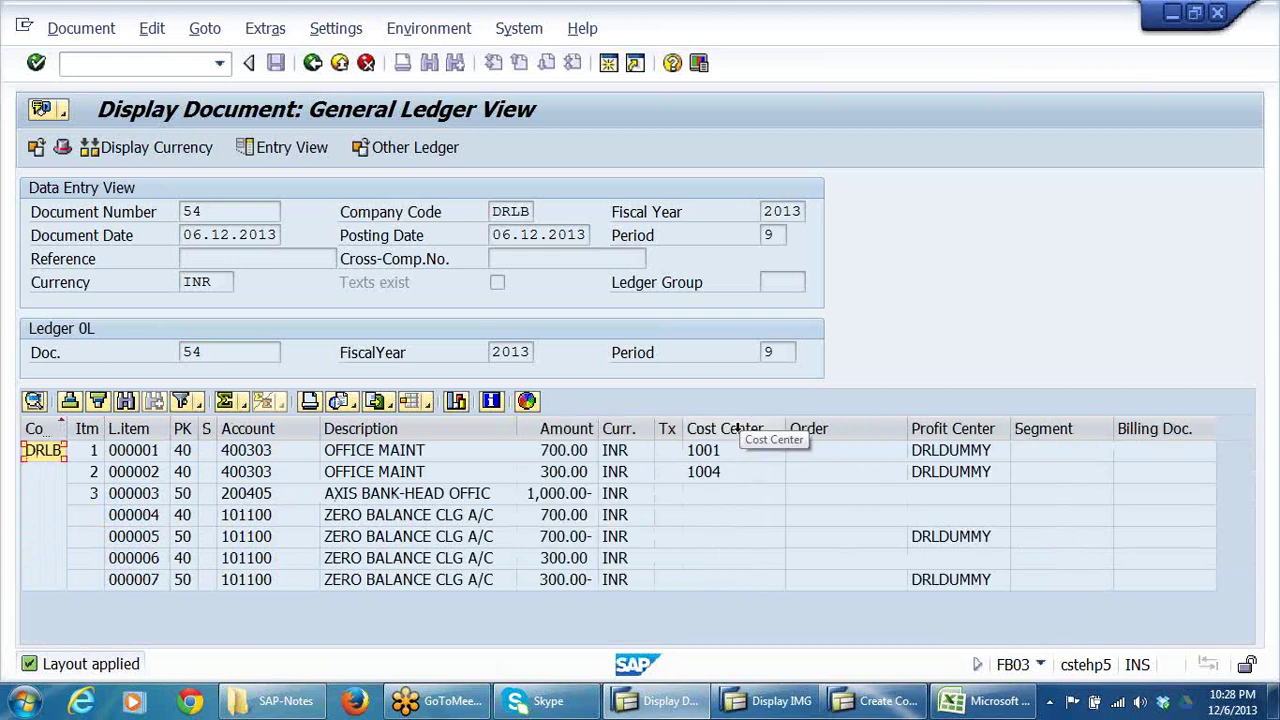
double_click(787, 428)
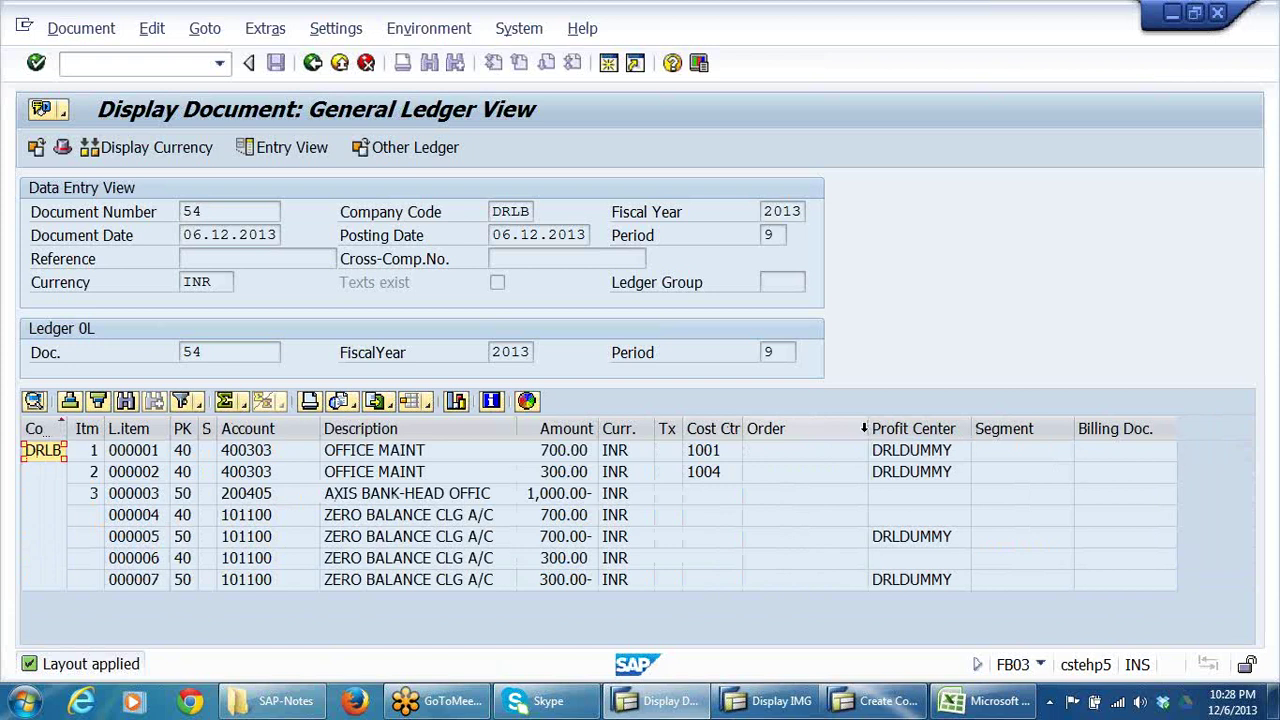
double_click(866, 428)
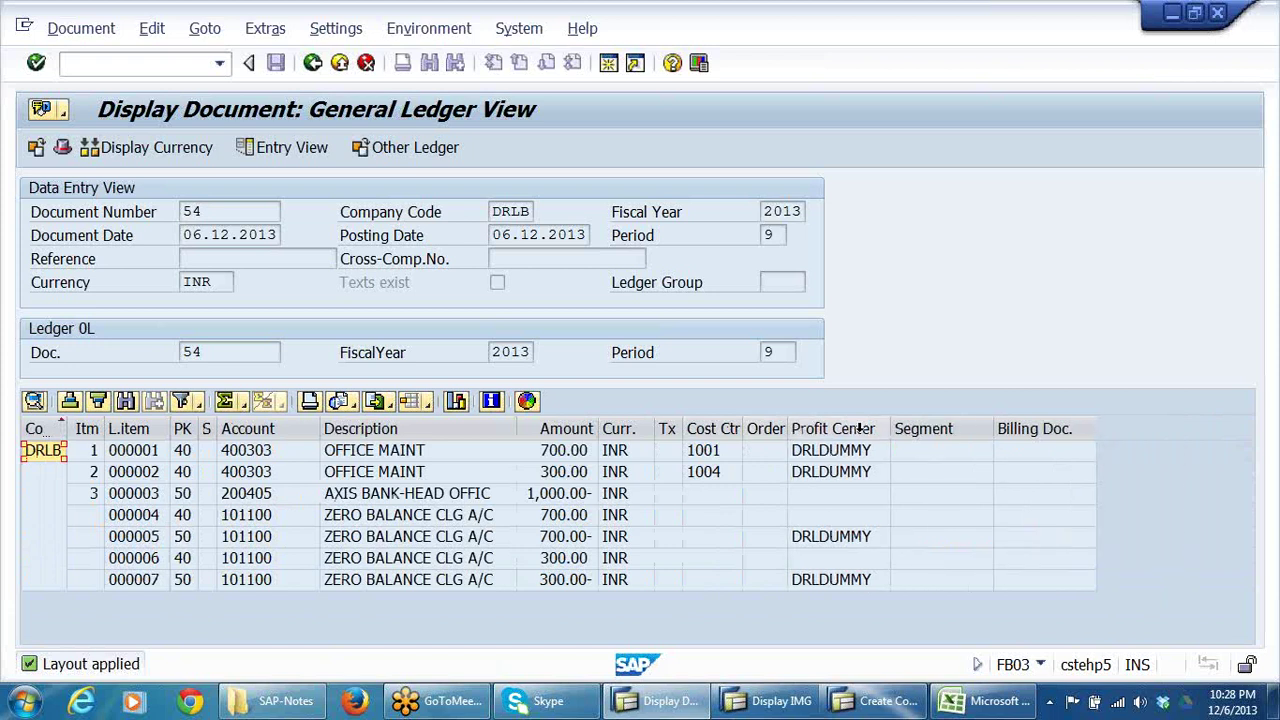
- Compare the Axis Bank line's amount with the amounts of the two office maintenance lines
click(590, 518)
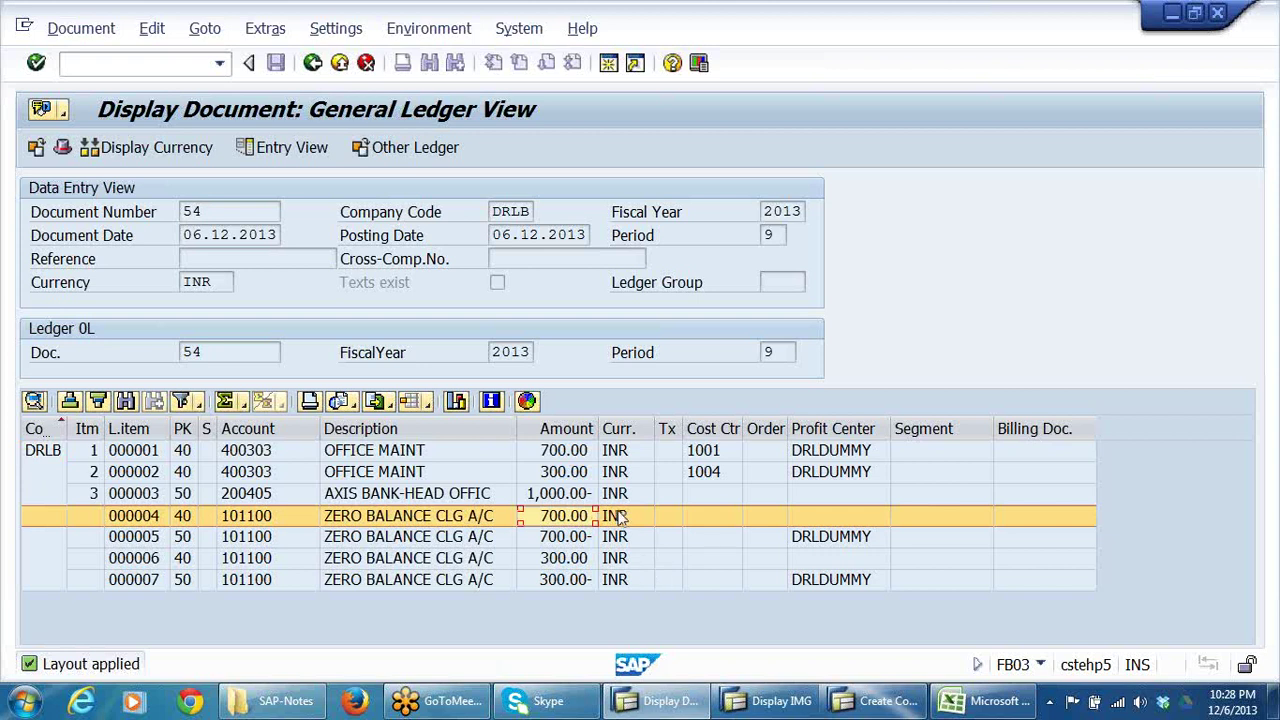
click(553, 493)
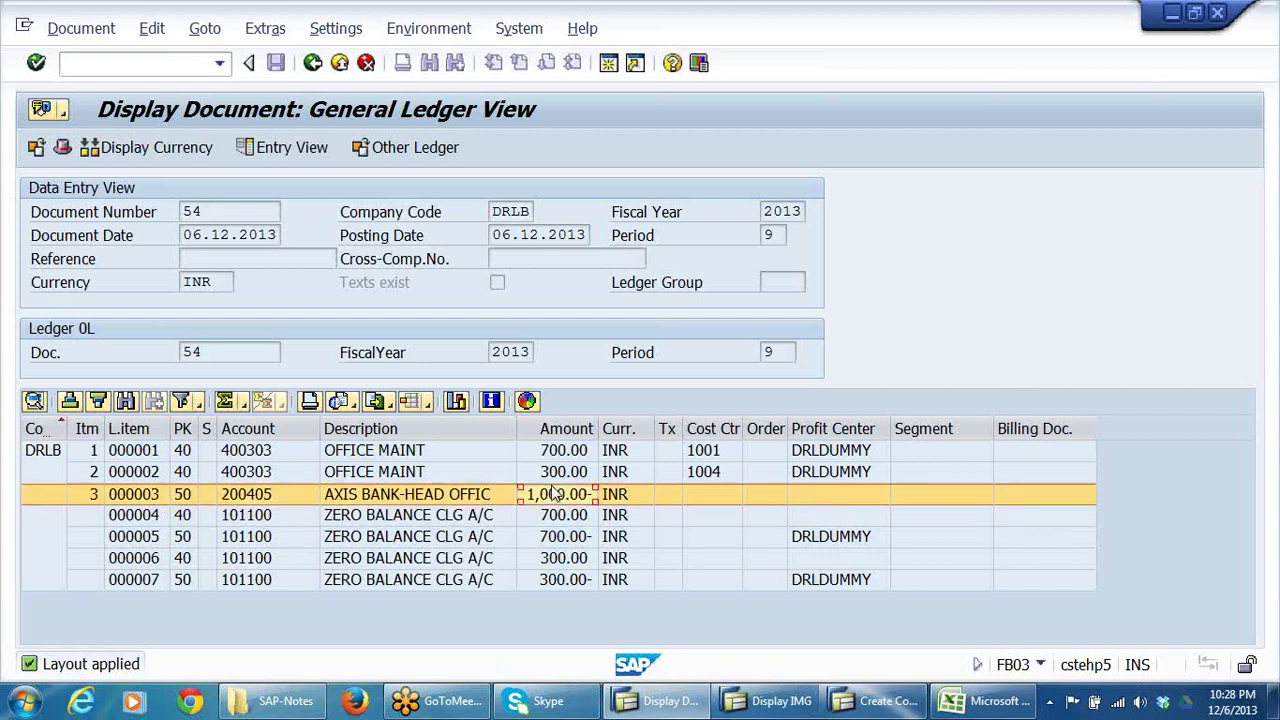
click(452, 500)
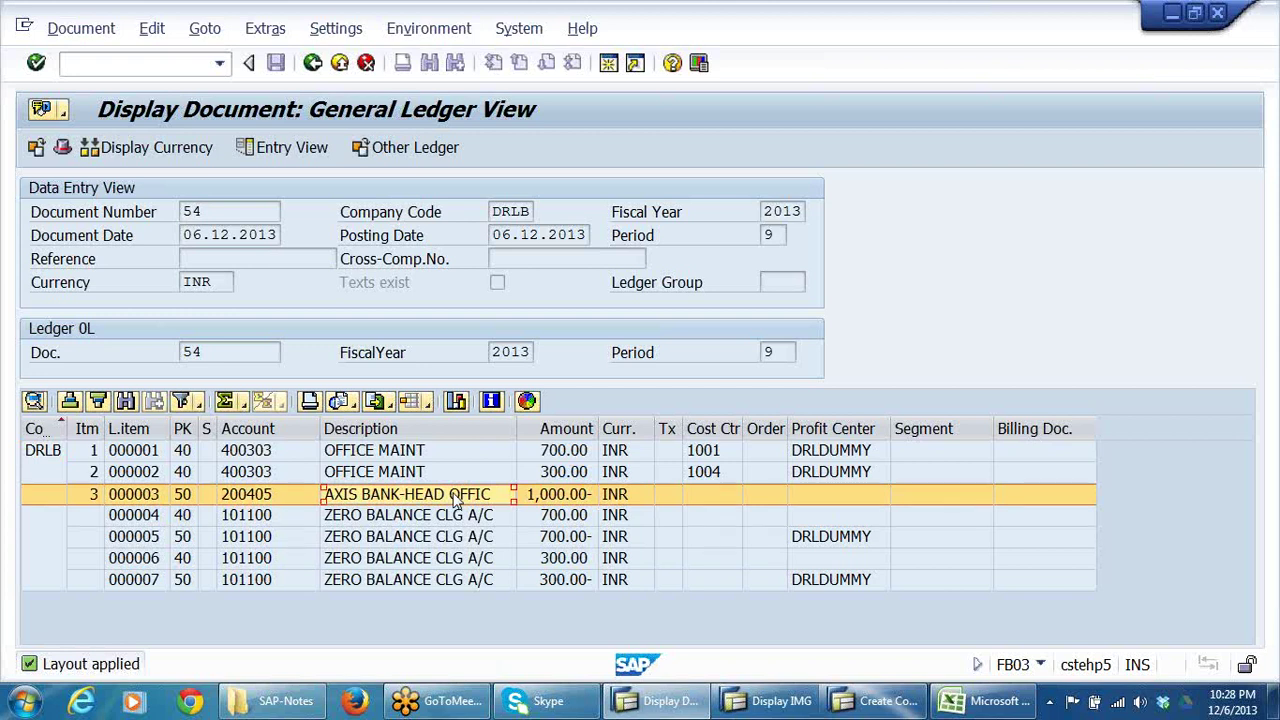
click(567, 458)
click(563, 476)
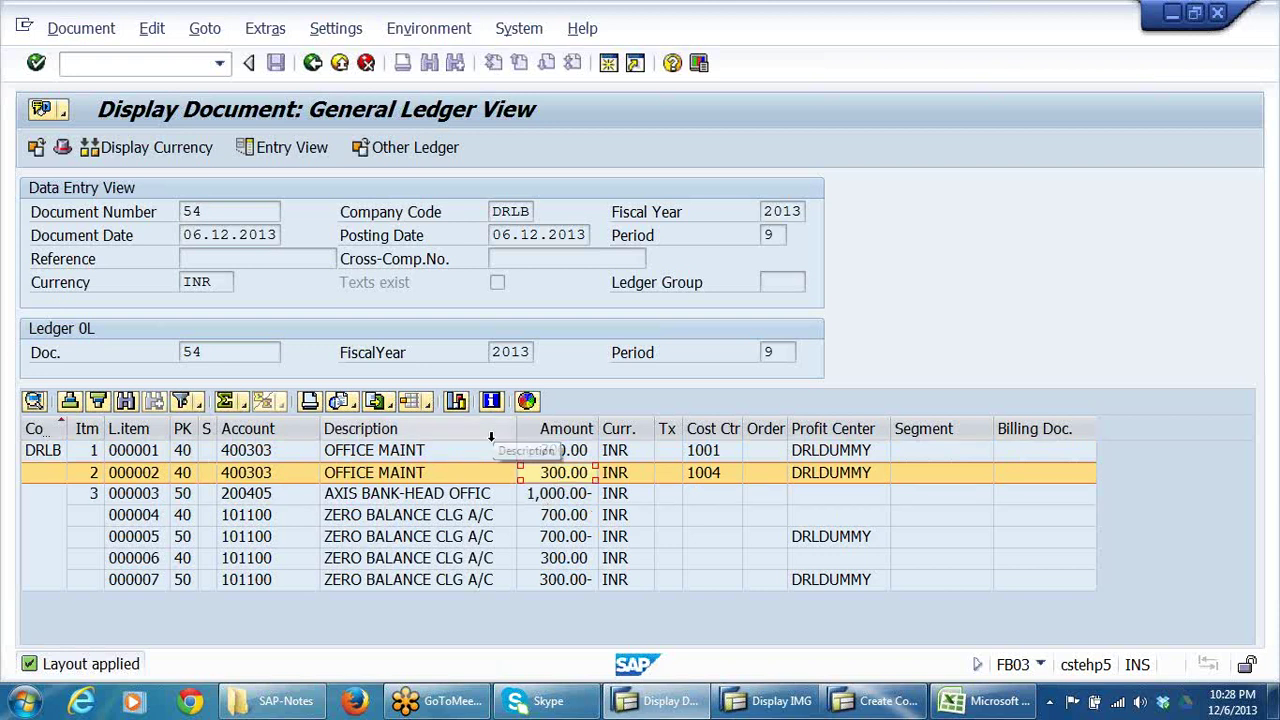
click(363, 495)
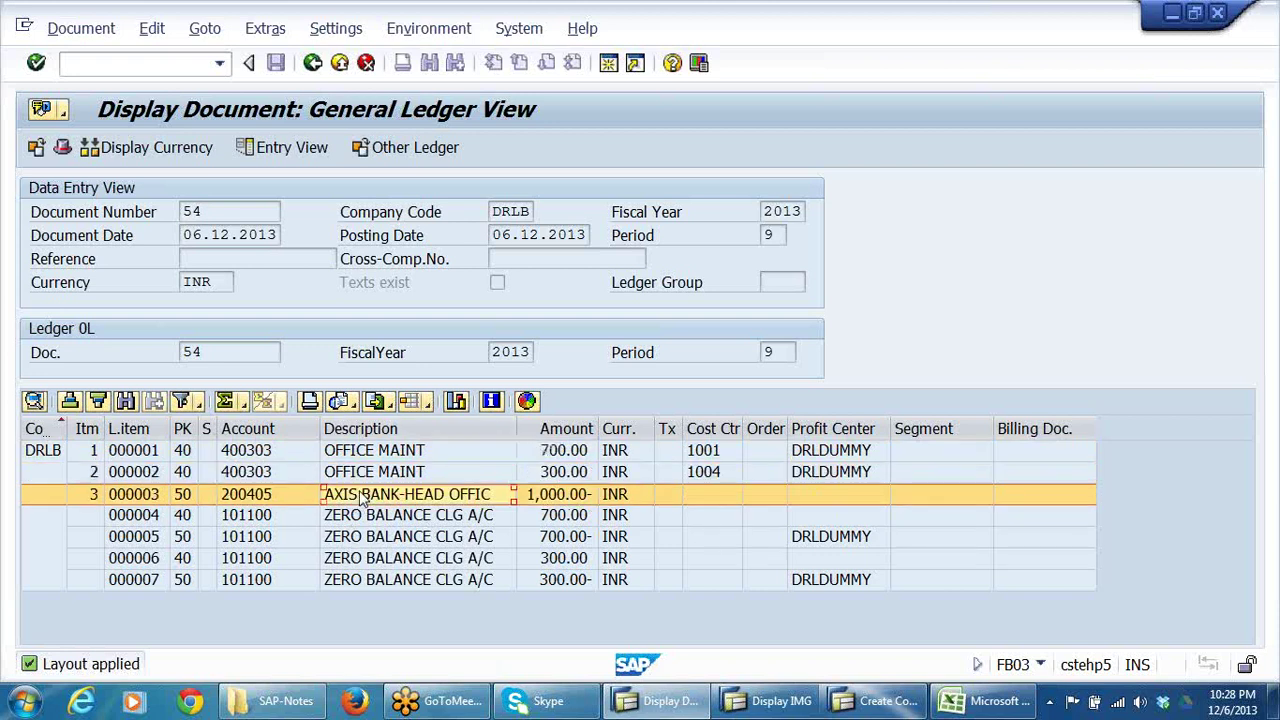
- Check how the zero balance clearing account lines split the Axis Bank credit into matching debits and credits
click(421, 522)
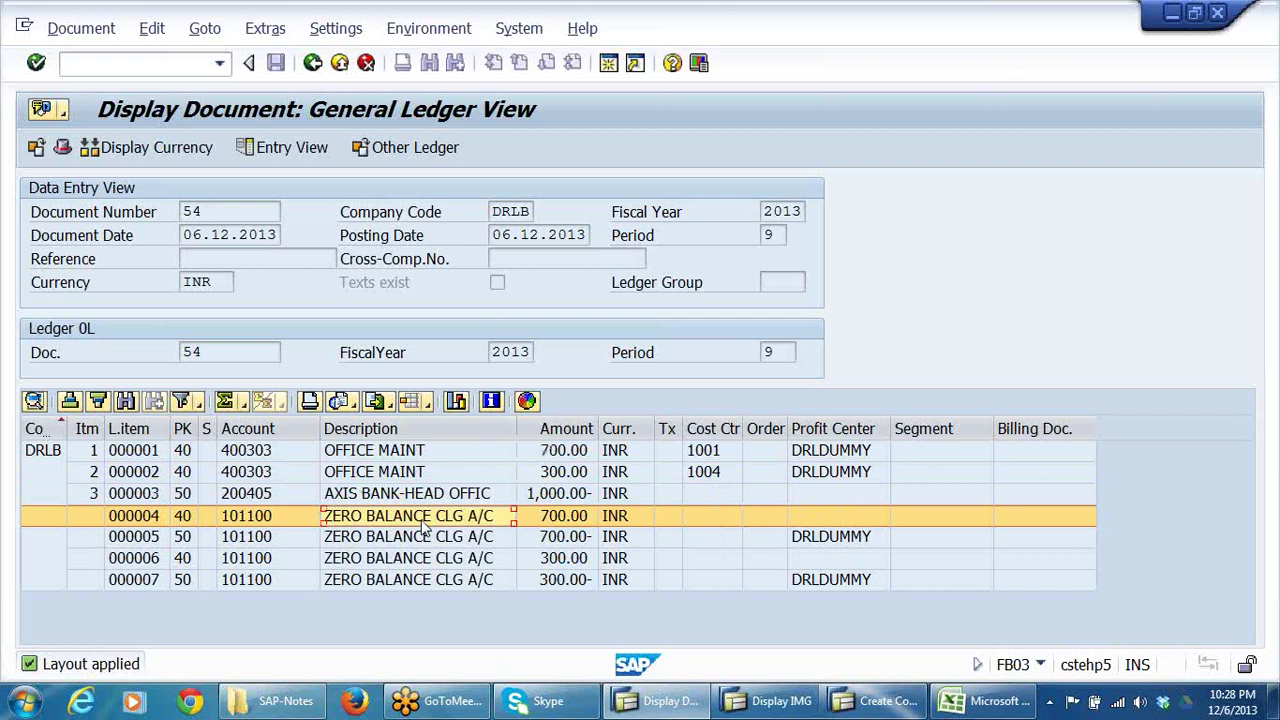
click(580, 518)
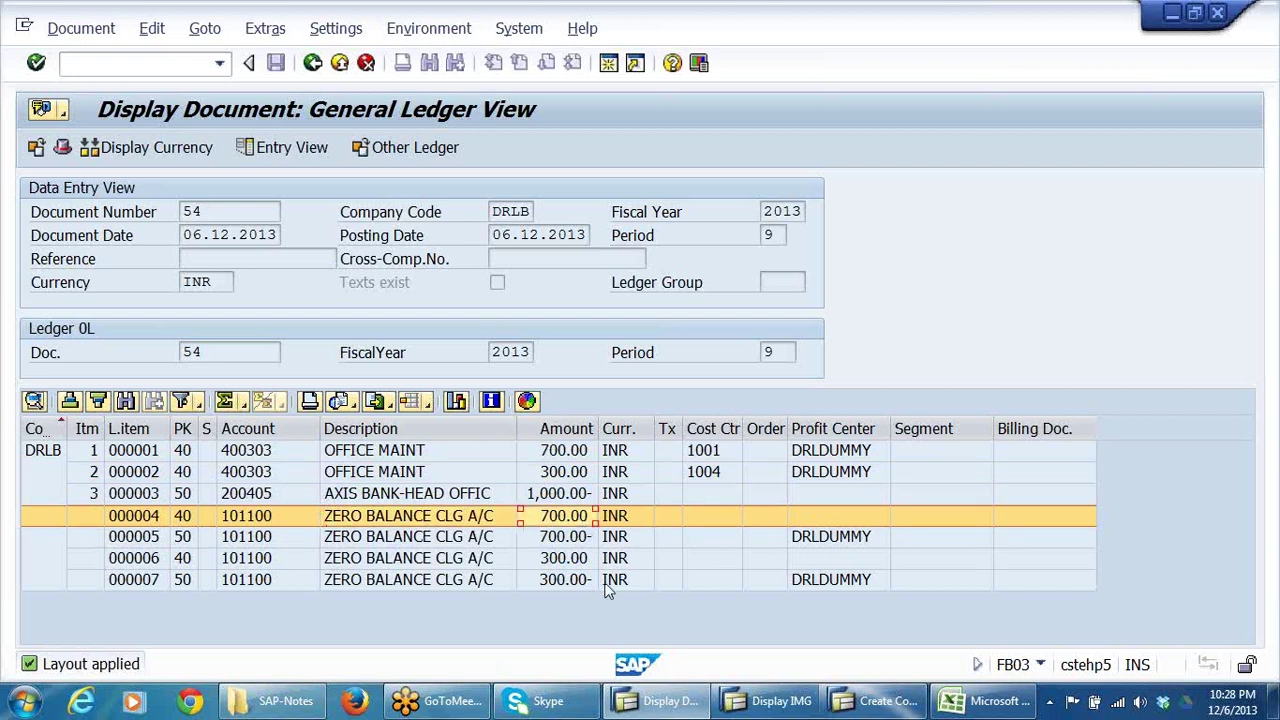
click(588, 540)
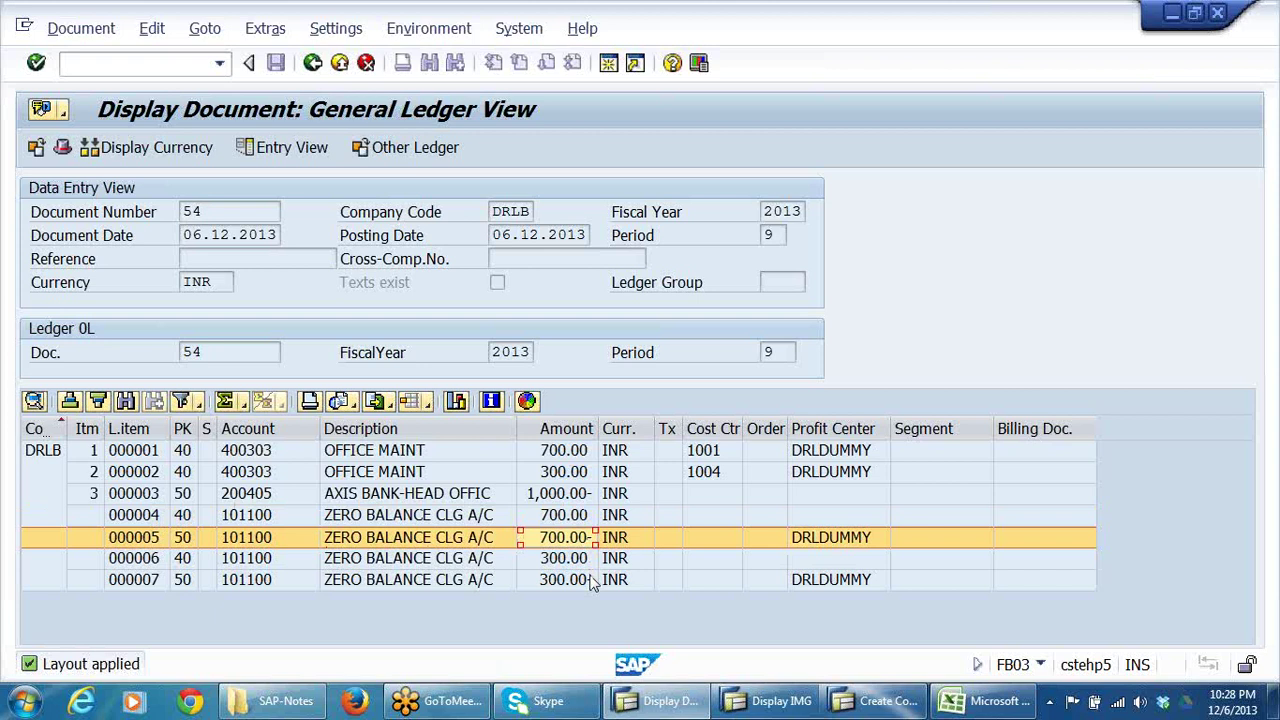
click(590, 580)
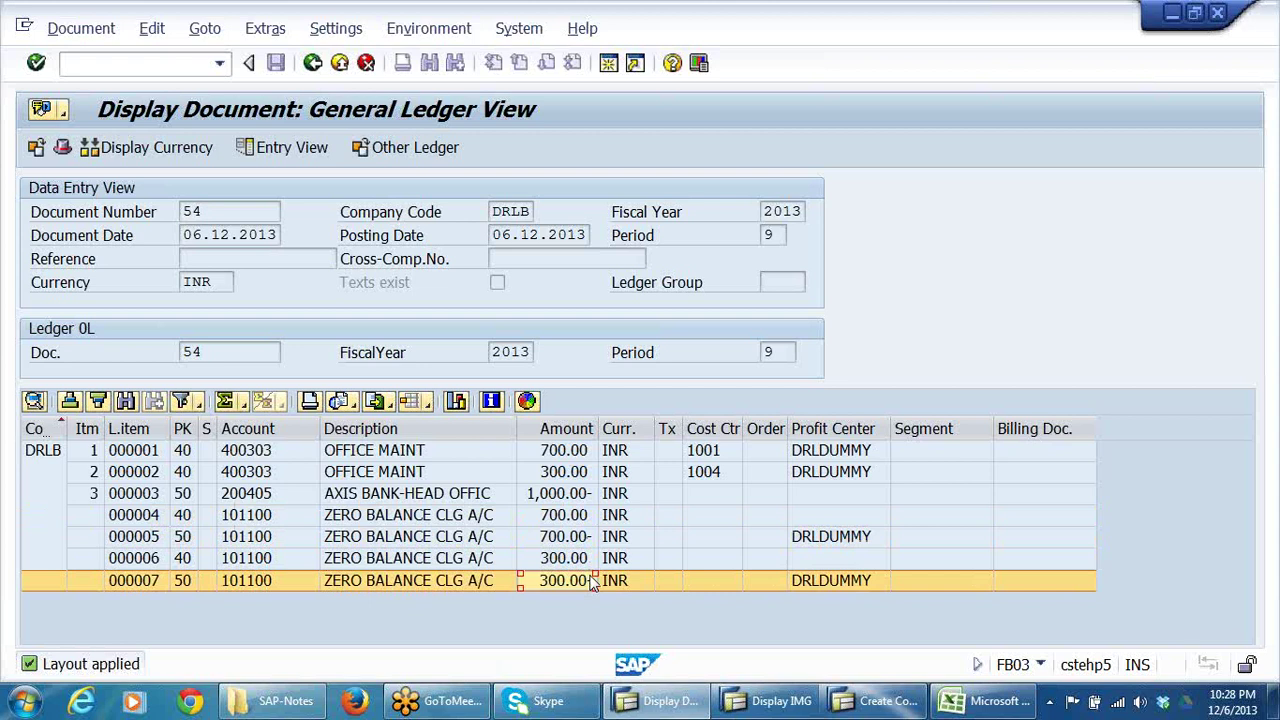
click(582, 494)
click(586, 537)
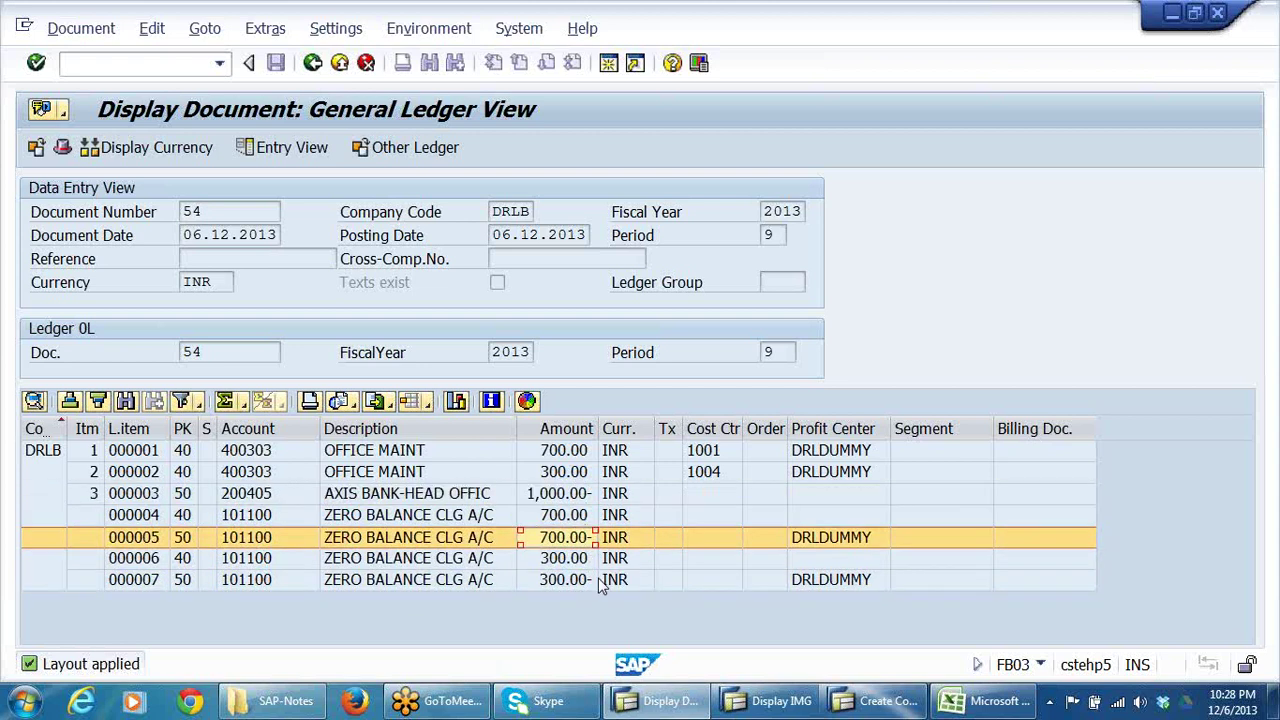
click(584, 581)
click(583, 518)
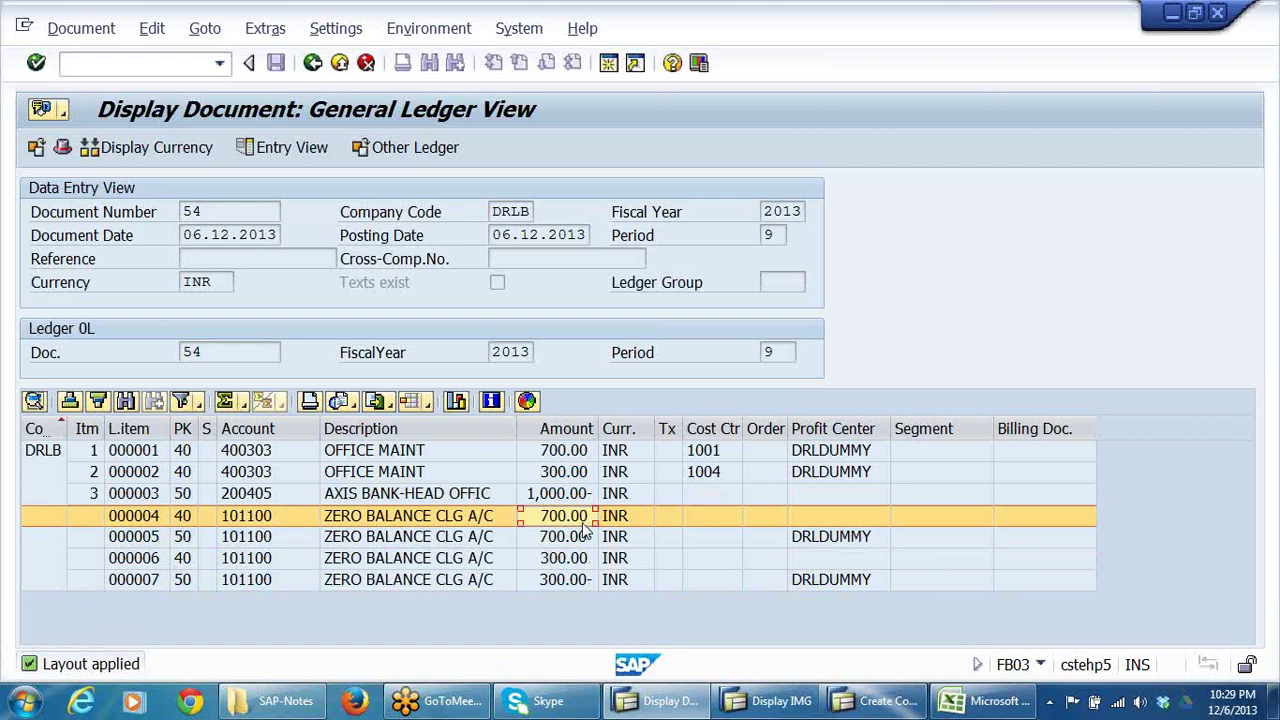
- Switch to the DRL_GRP workbook in Excel and view the document splitting example and BS PC1 balance sheet on the NEW GL sheet
click(995, 705)
scroll(870, 395, down, 3)
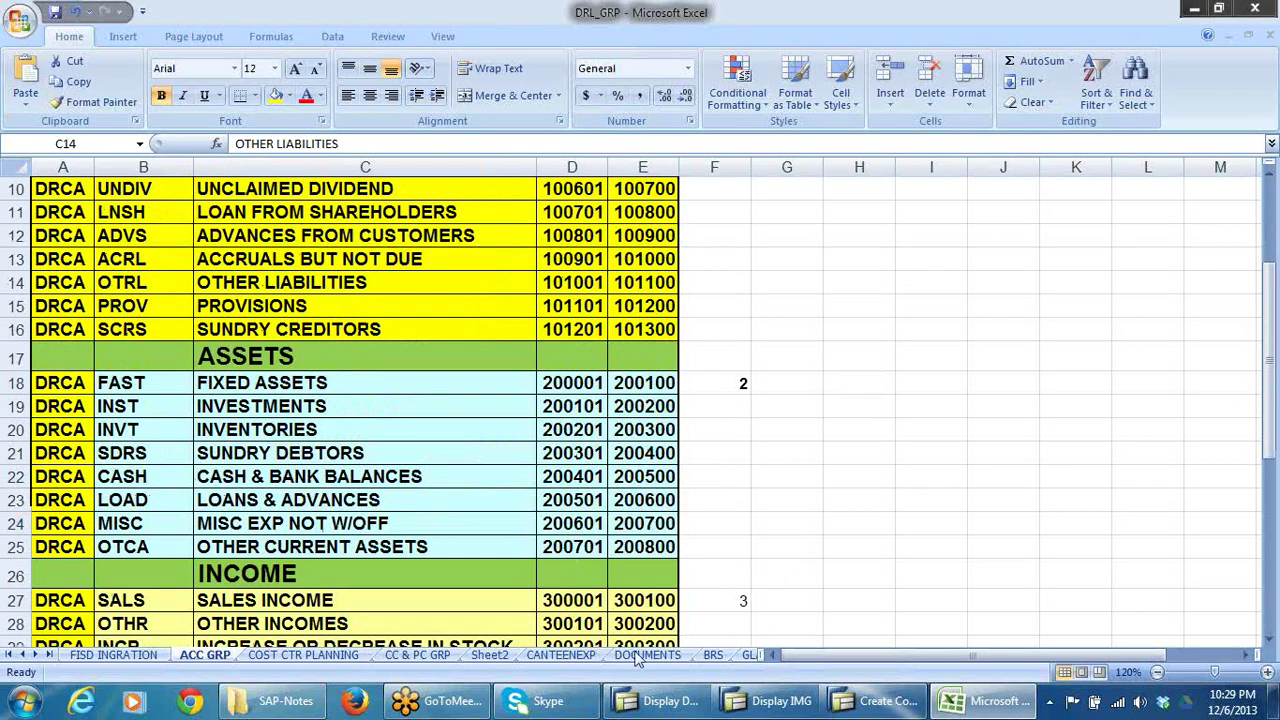
click(36, 655)
click(36, 655)
click(36, 655)
click(36, 655)
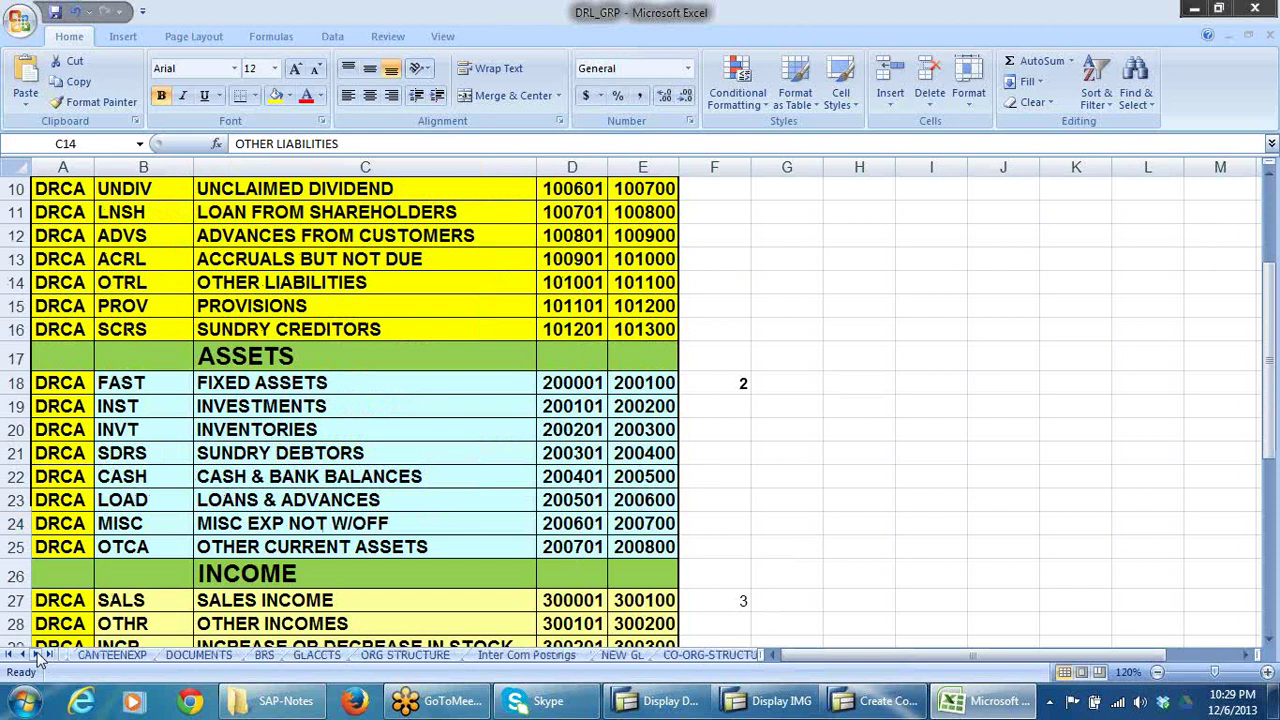
click(622, 655)
scroll(865, 452, up, 2)
scroll(844, 441, up, 1)
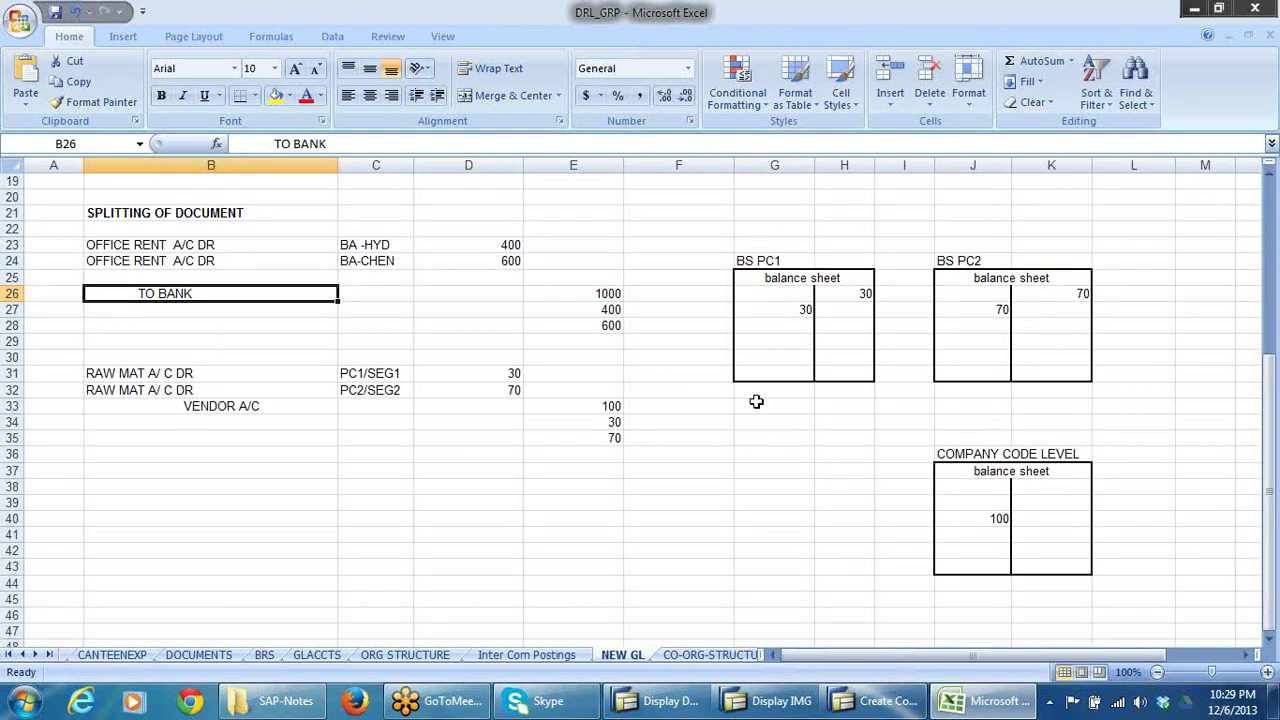
click(773, 263)
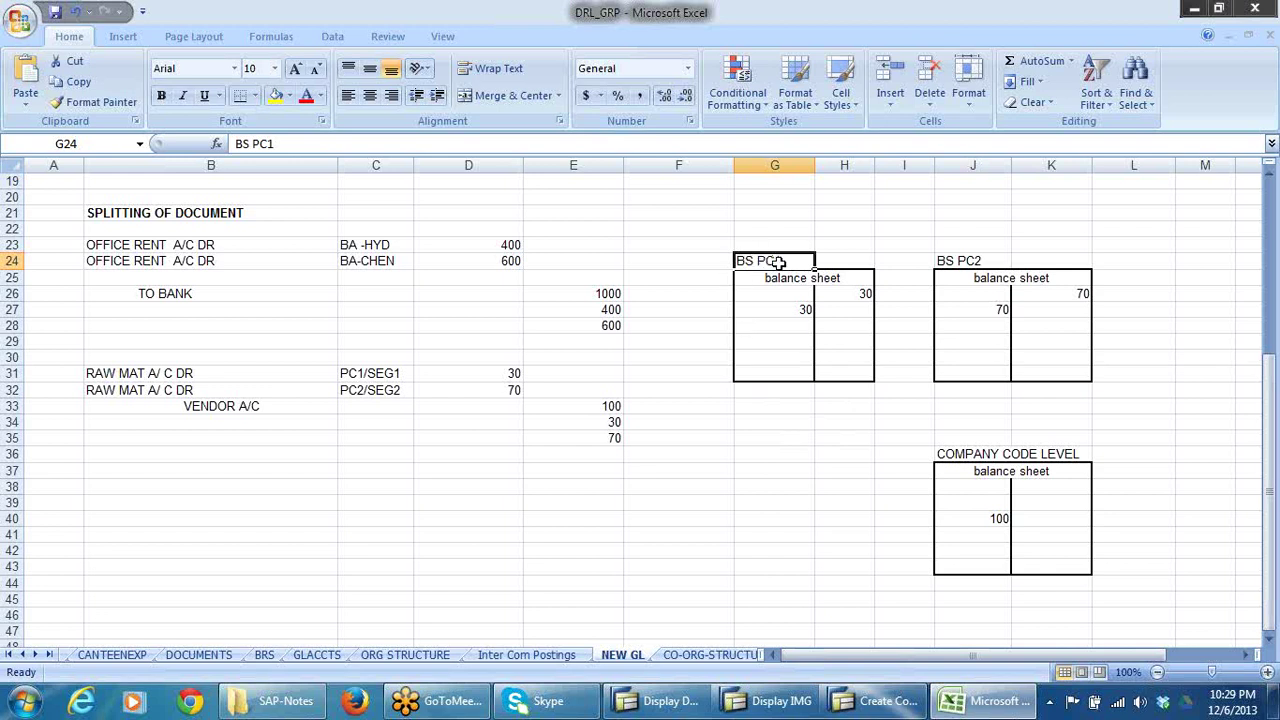
- Compare the BS PC1 and BS PC2 balance sheets, checking the amounts on both sides of BS PC1
click(973, 262)
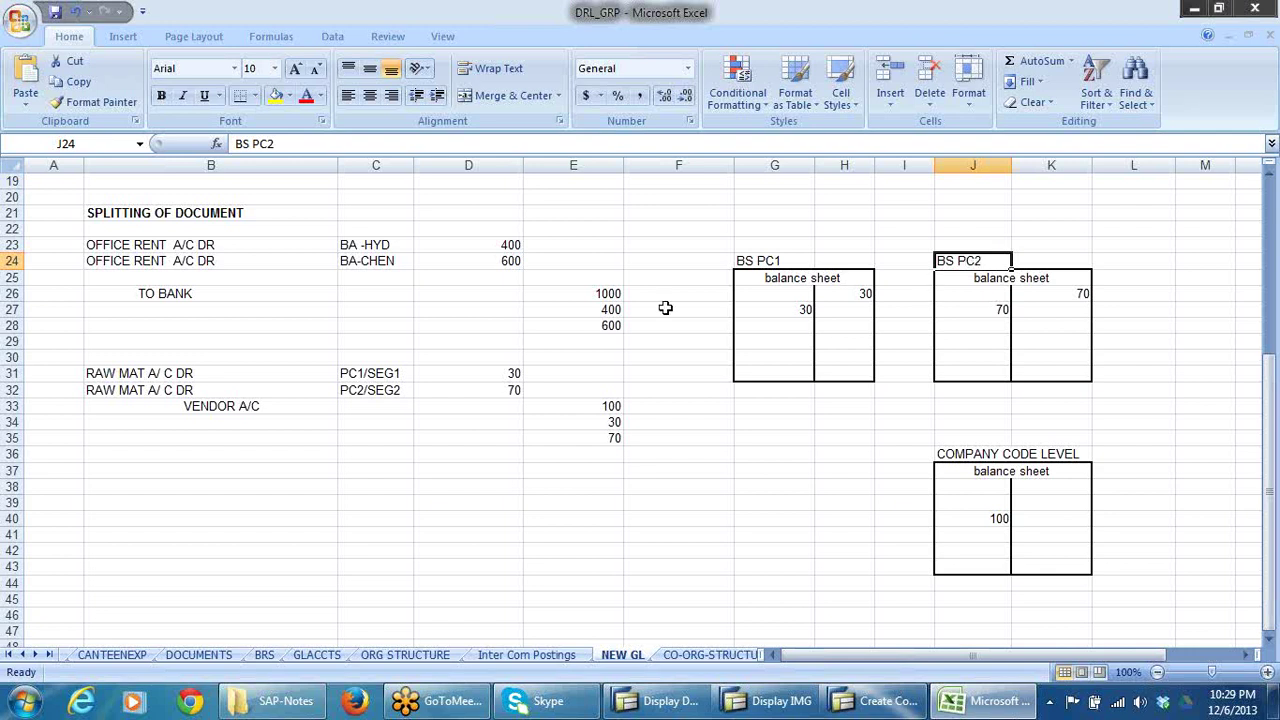
click(760, 262)
click(1000, 258)
click(856, 296)
click(805, 309)
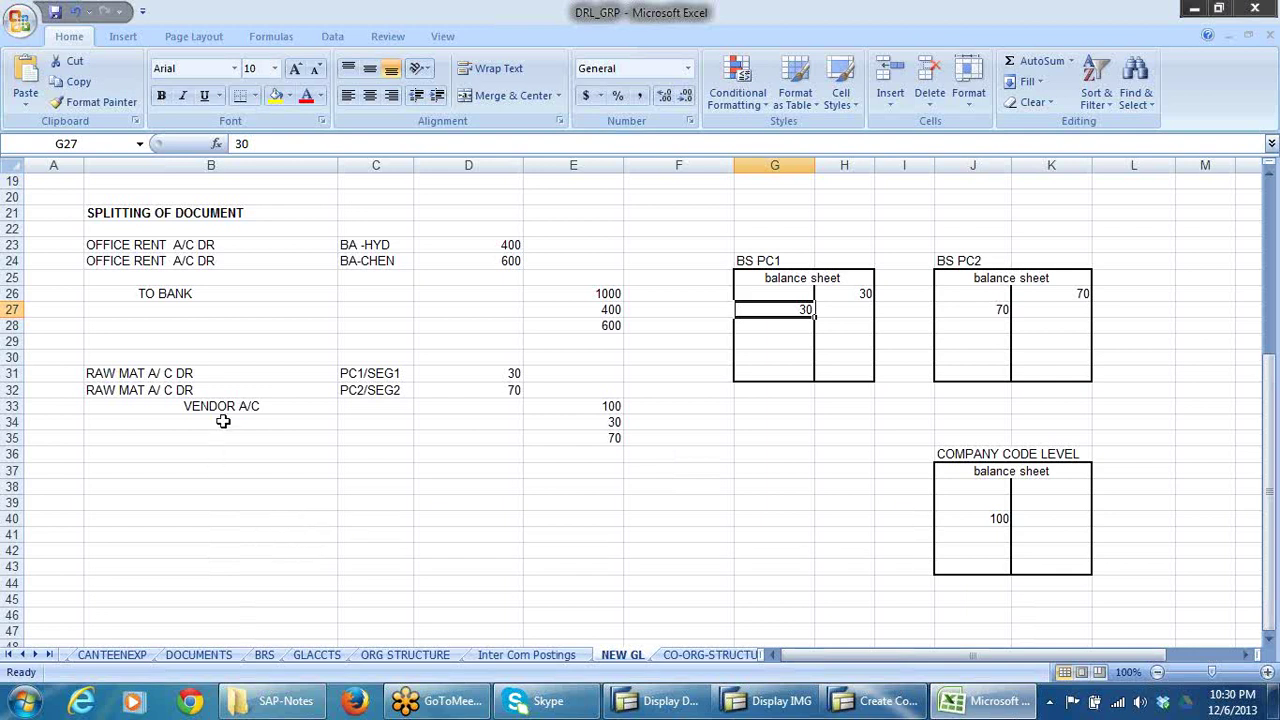
- Examine the two raw material debit lines and how the vendor credit is split into two amounts beneath it
click(178, 373)
click(178, 390)
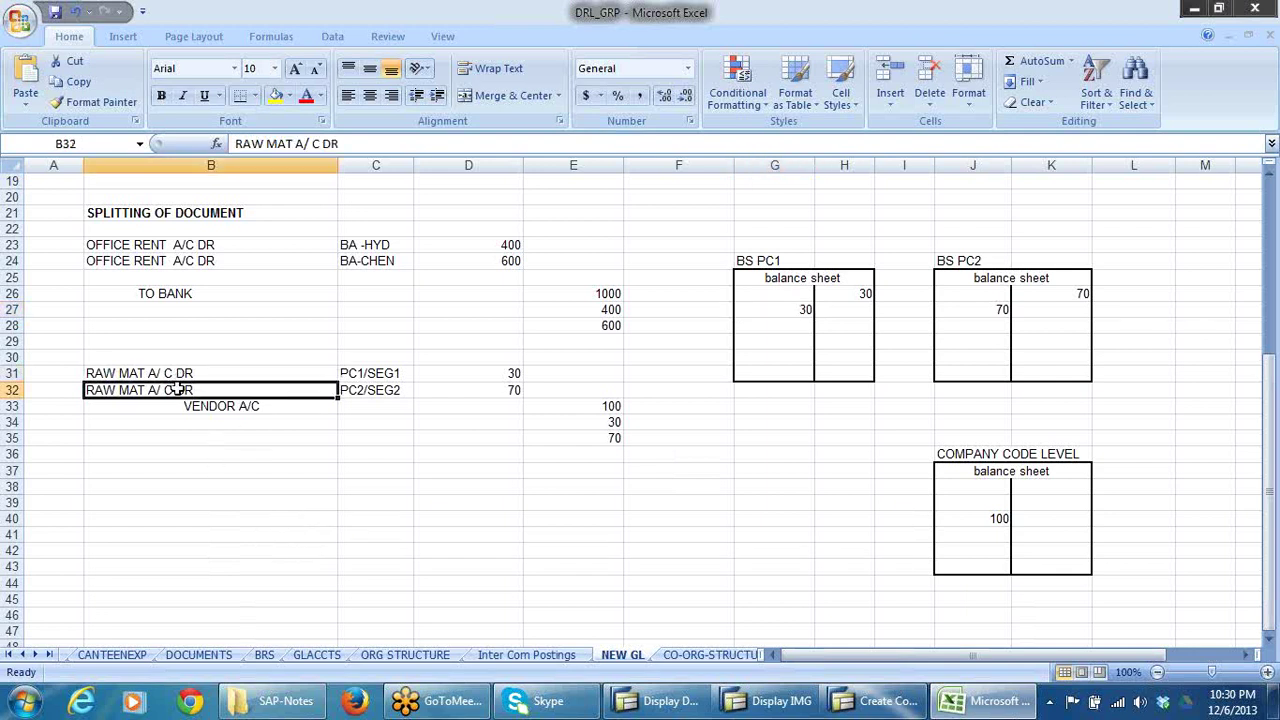
click(246, 410)
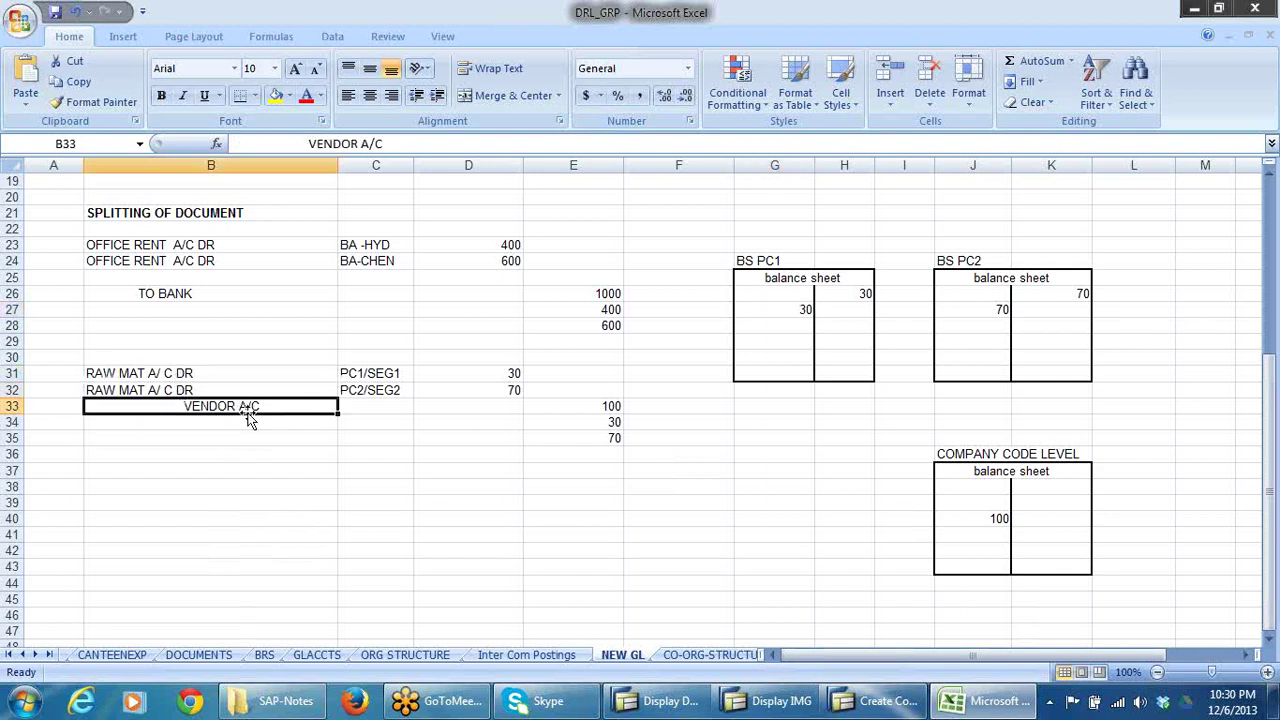
click(603, 412)
click(606, 424)
click(606, 438)
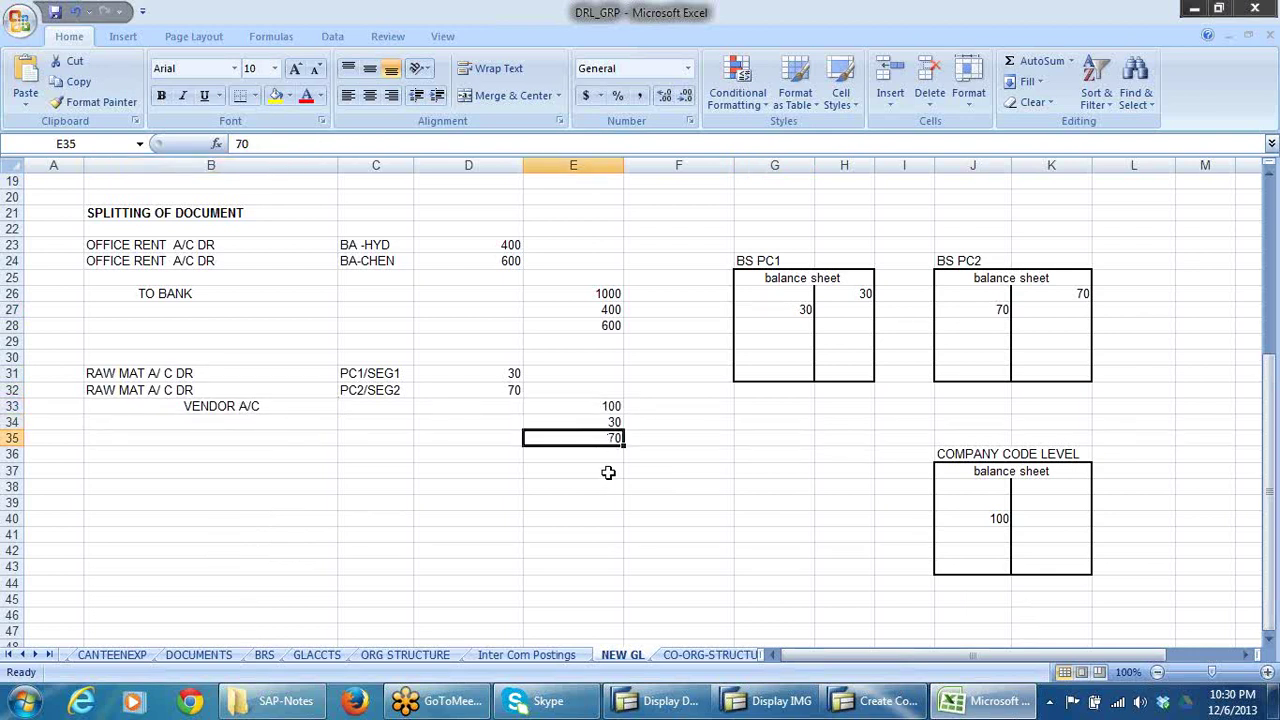
click(607, 424)
click(607, 438)
click(591, 422)
click(594, 438)
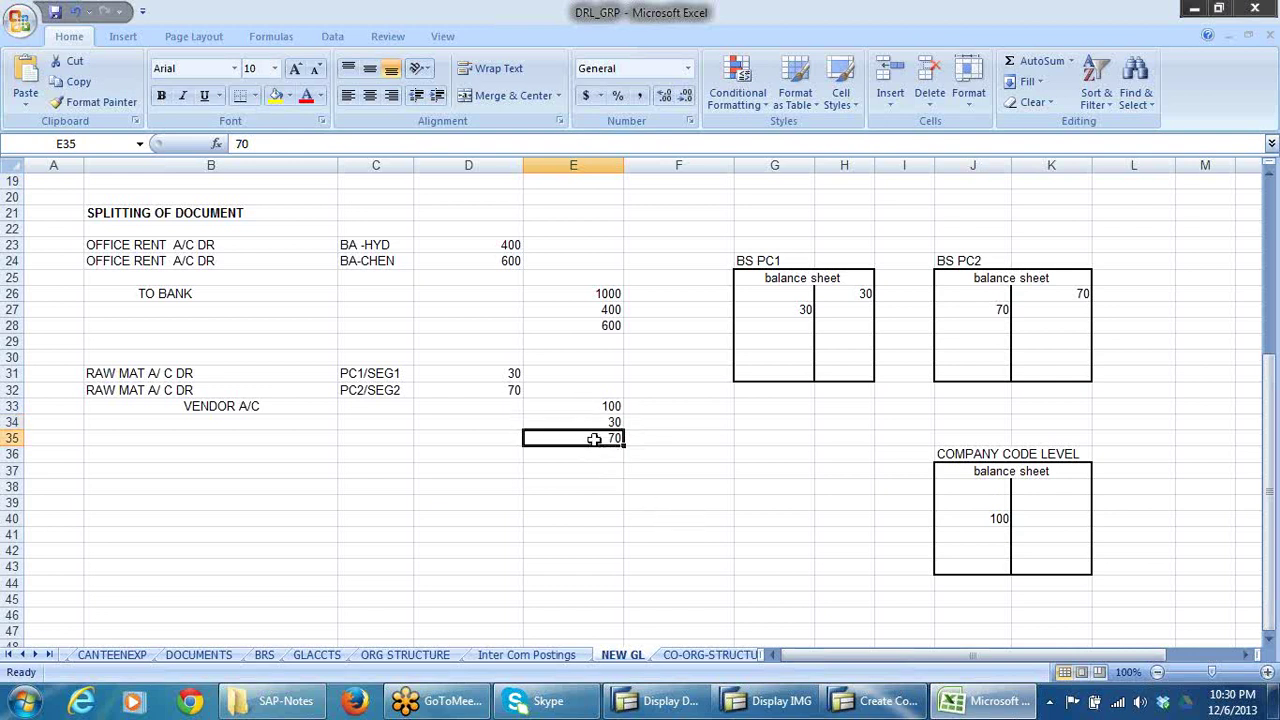
- Check the profit center and segment assigned to each raw material line against the vendor line
click(167, 377)
click(168, 394)
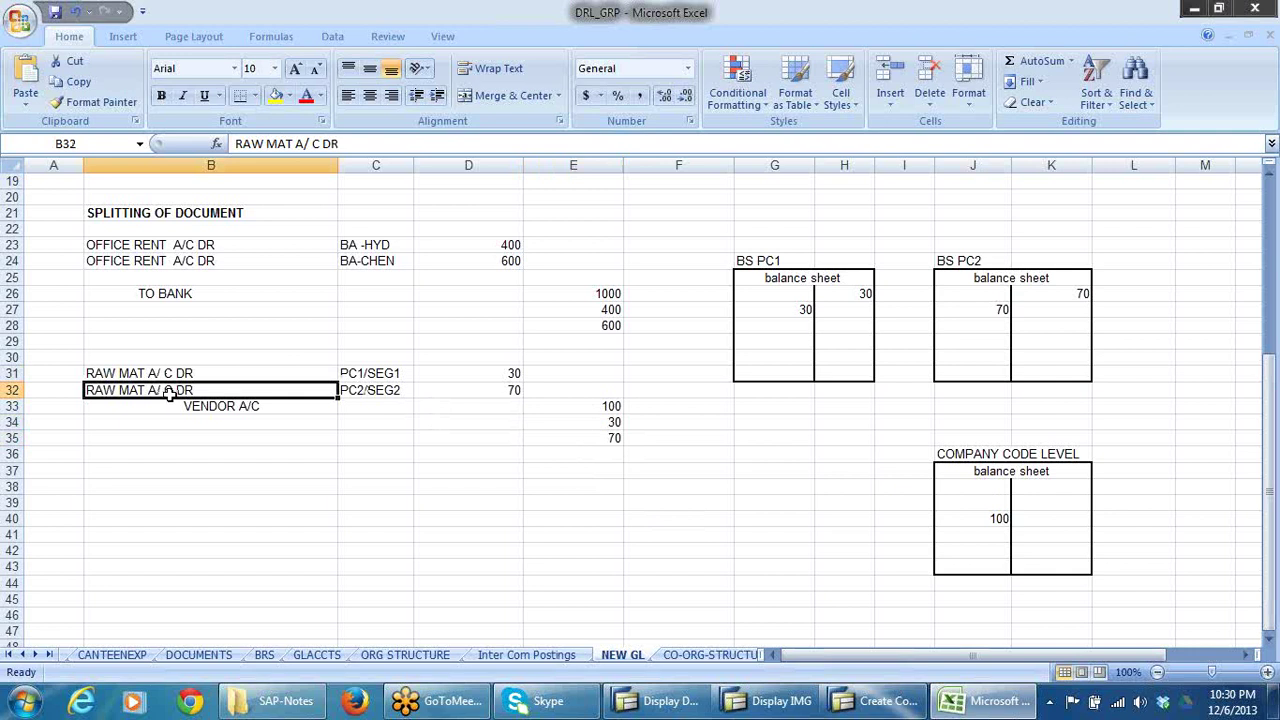
click(202, 490)
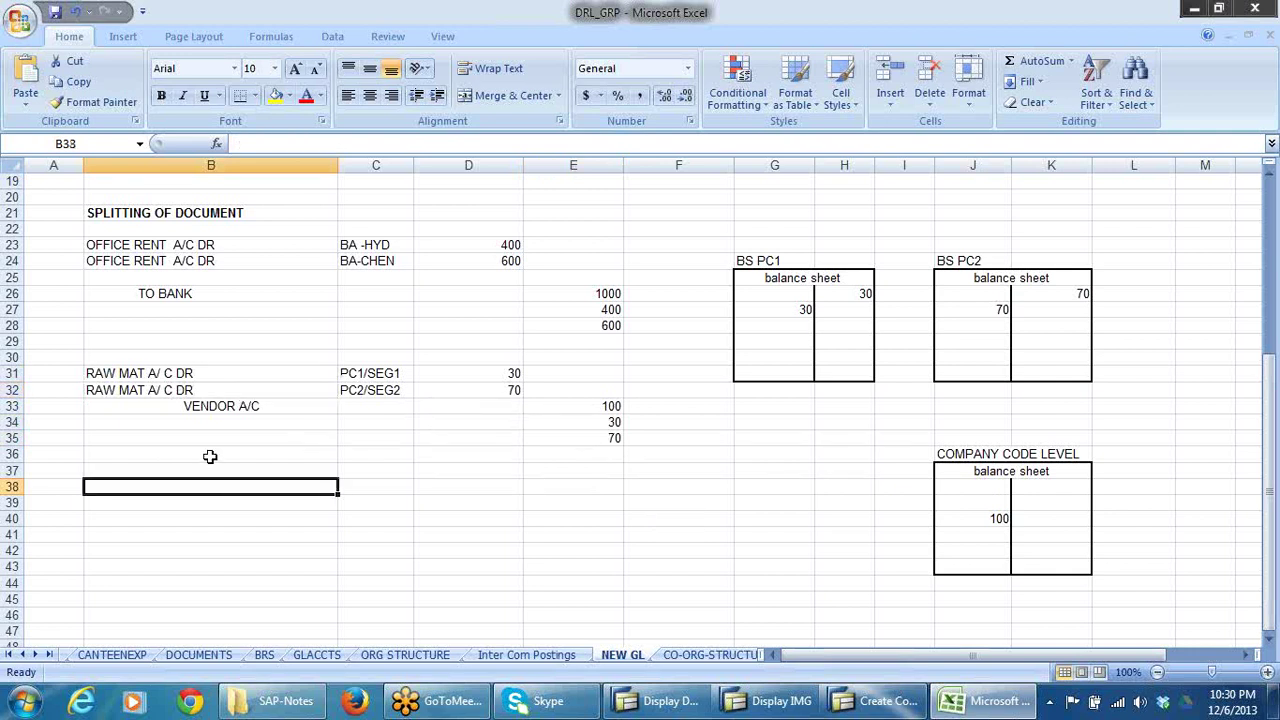
click(164, 372)
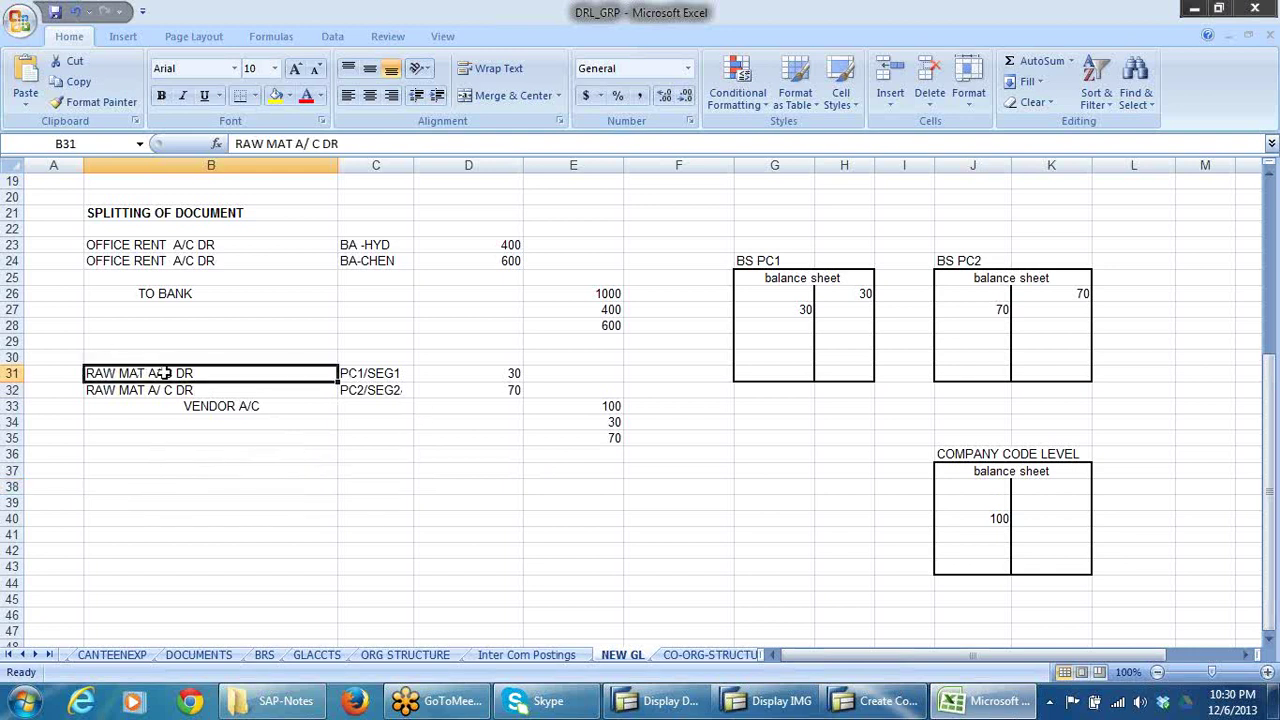
click(283, 486)
click(153, 377)
click(154, 389)
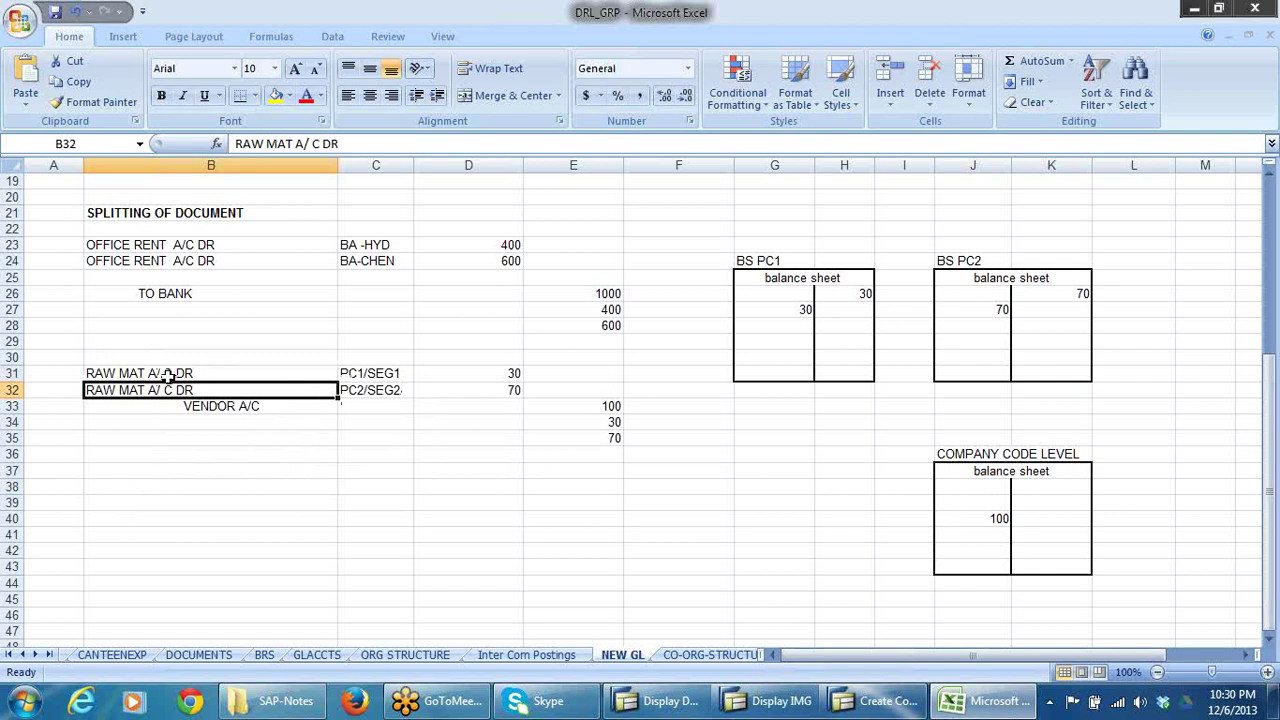
click(168, 372)
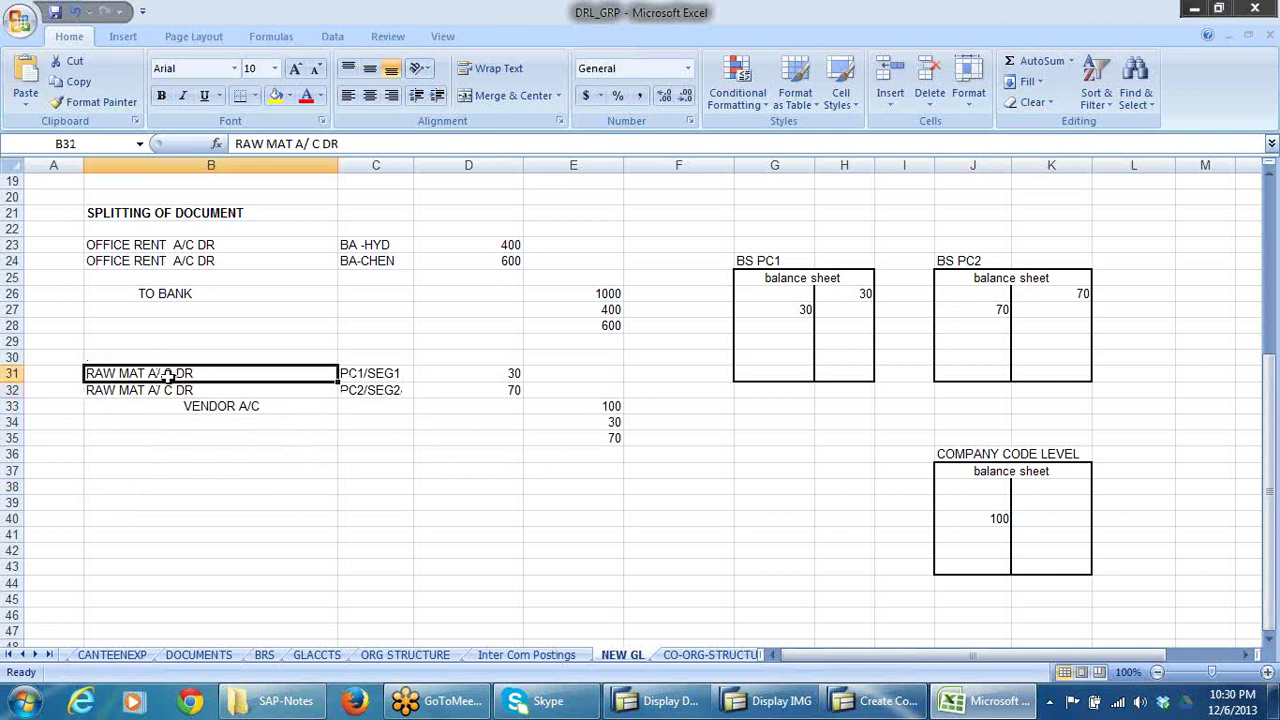
click(373, 373)
click(362, 392)
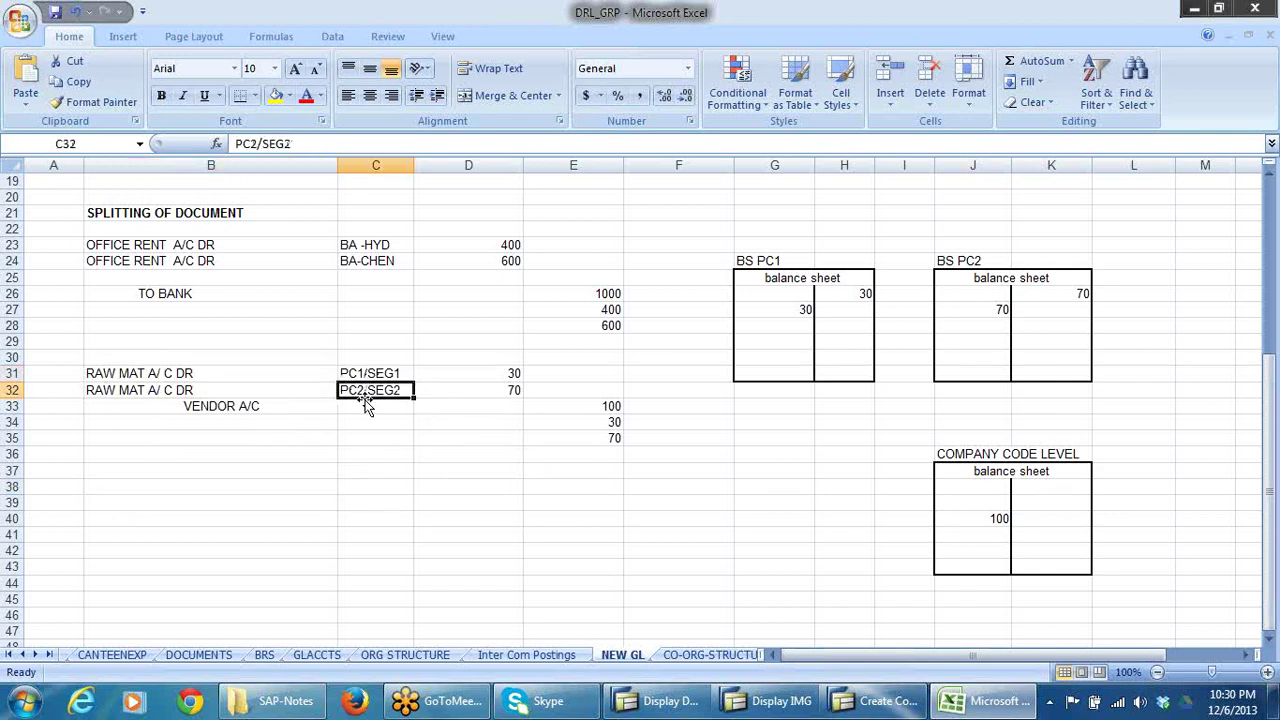
click(252, 412)
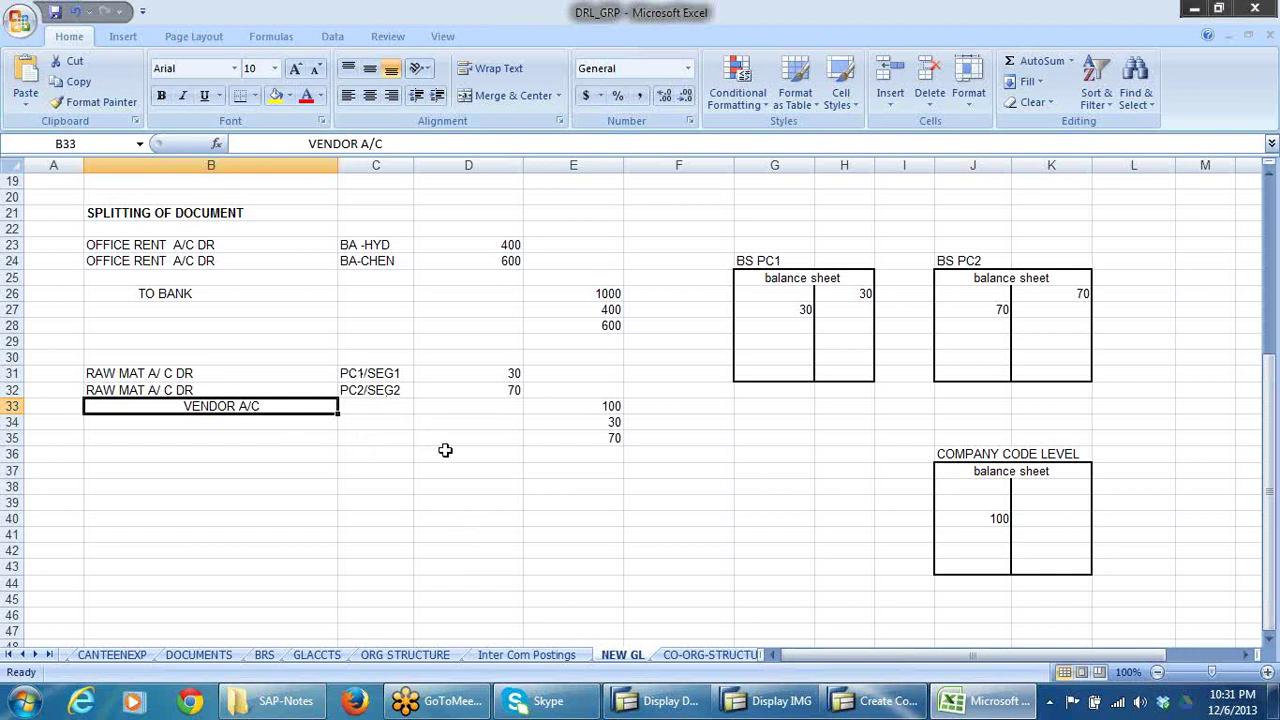
- Move the vendor split amounts 30 and 70 from E34:E35 down to E42:E43
click(608, 406)
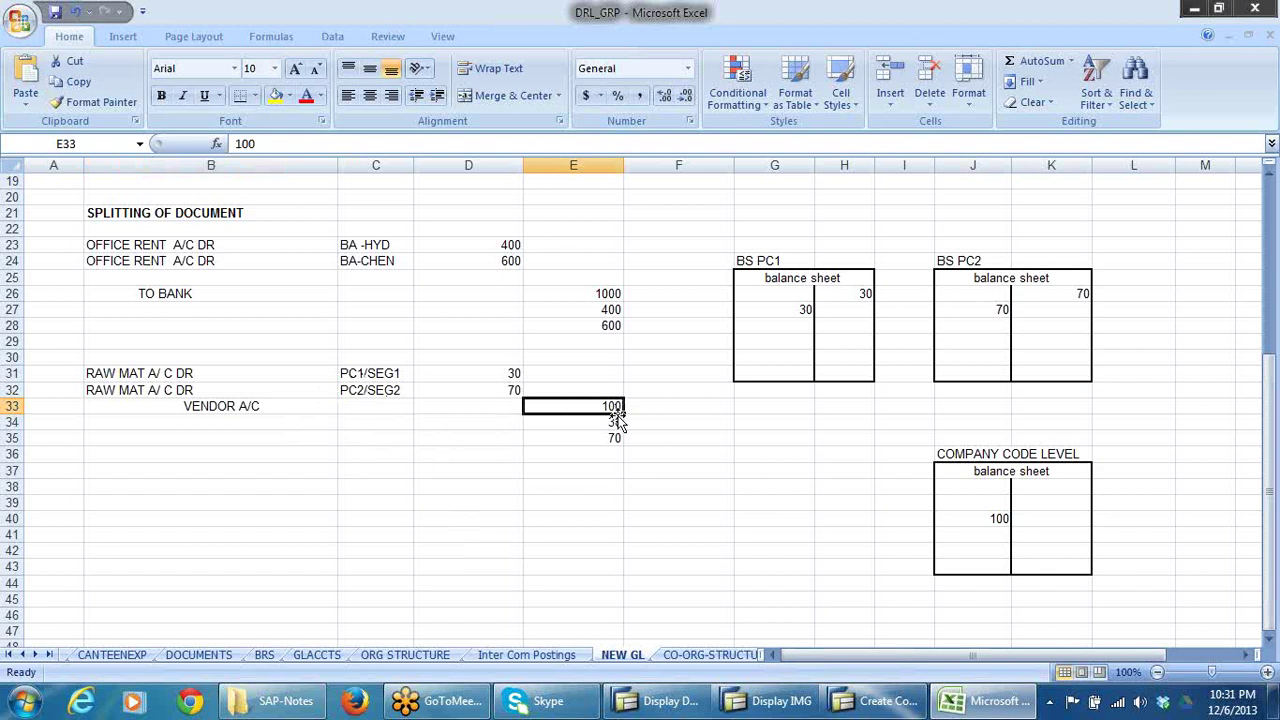
drag(612, 424, 615, 456)
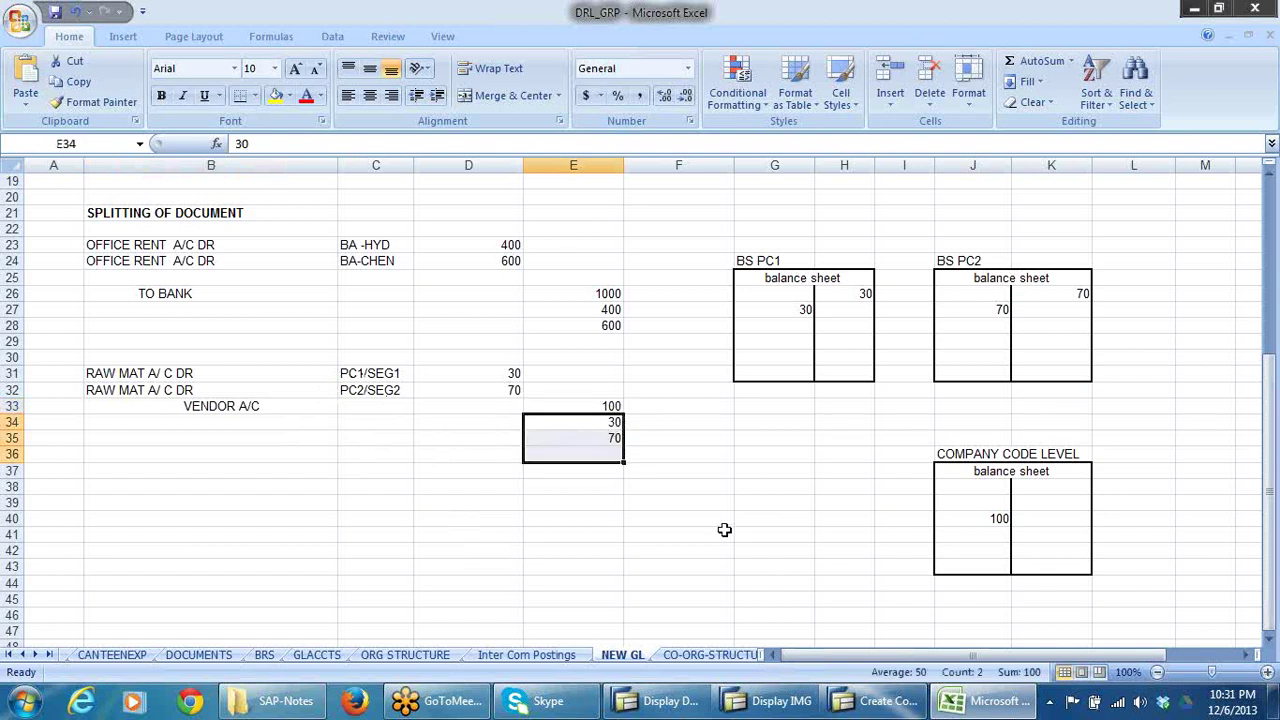
key(ctrl+c)
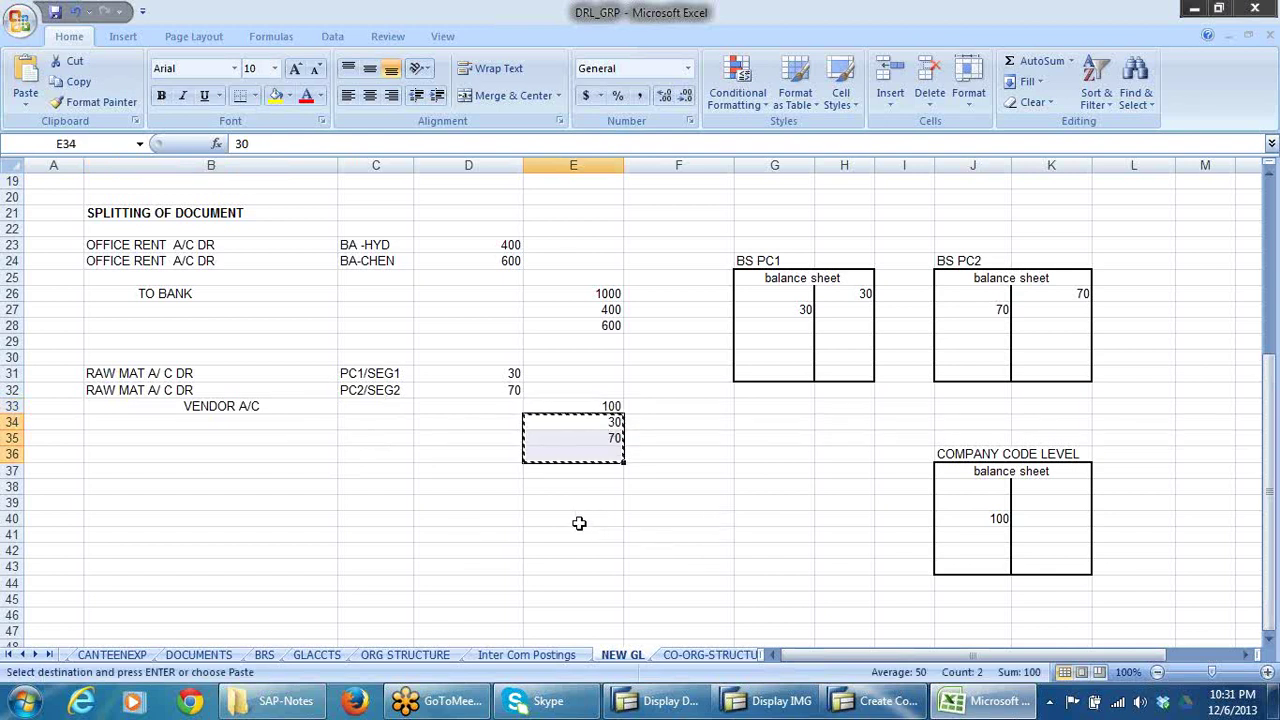
click(590, 537)
key(ctrl+c)
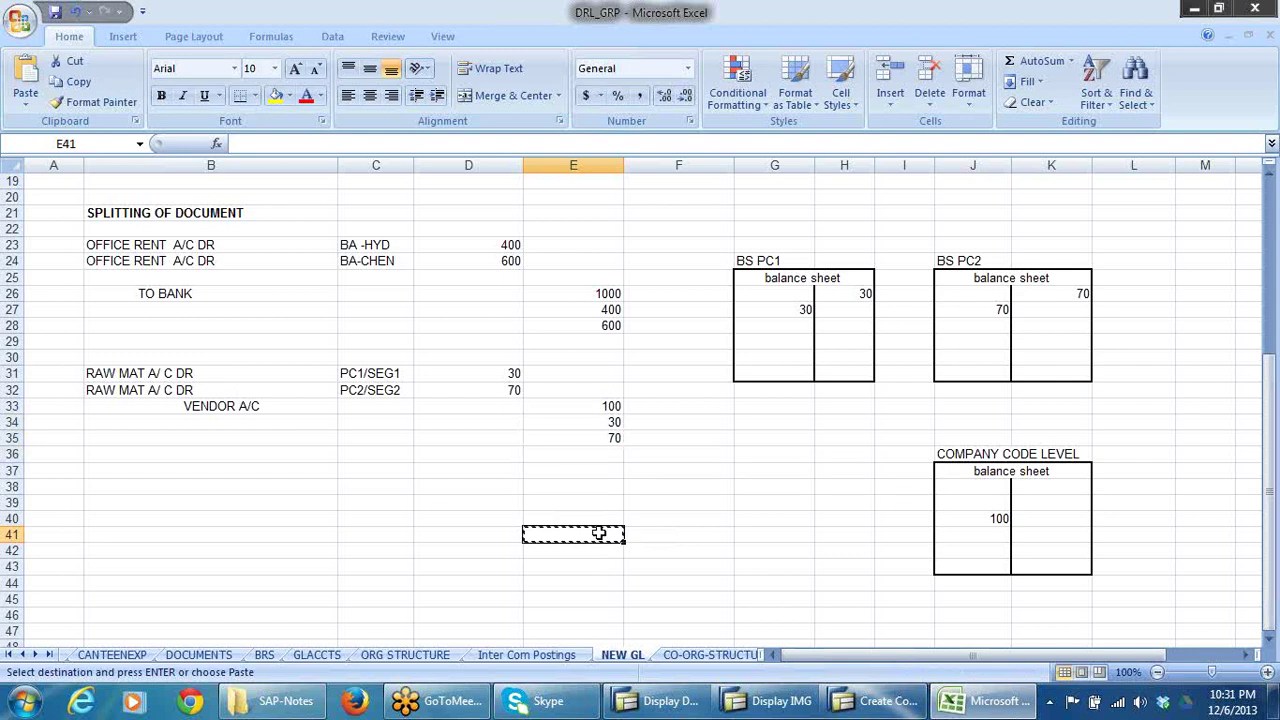
click(596, 424)
drag(596, 428, 606, 440)
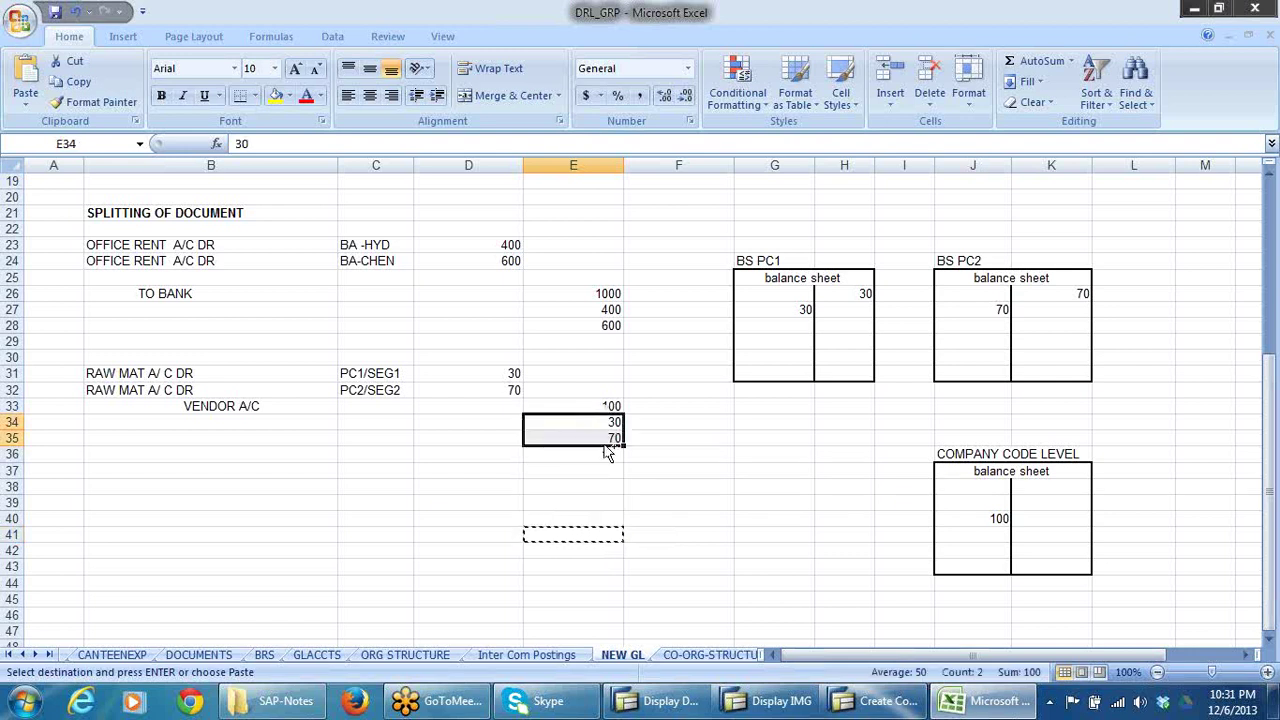
key(ctrl+c)
click(604, 546)
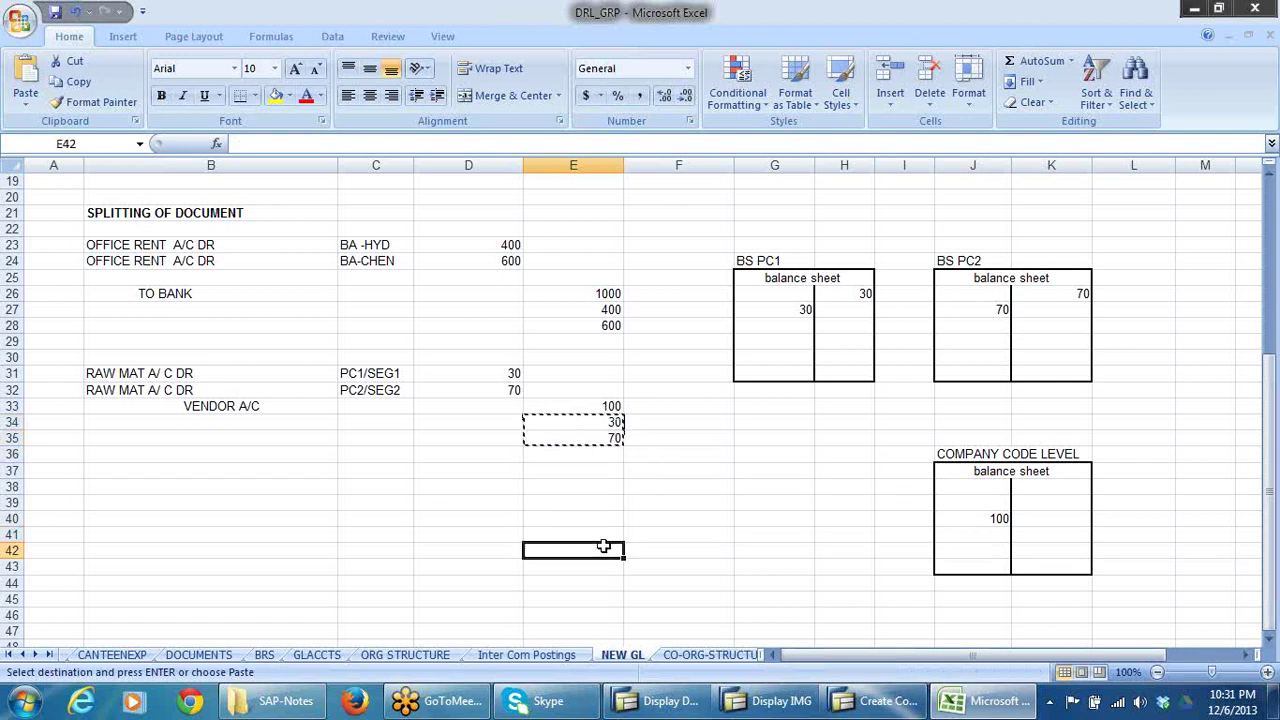
key(Return)
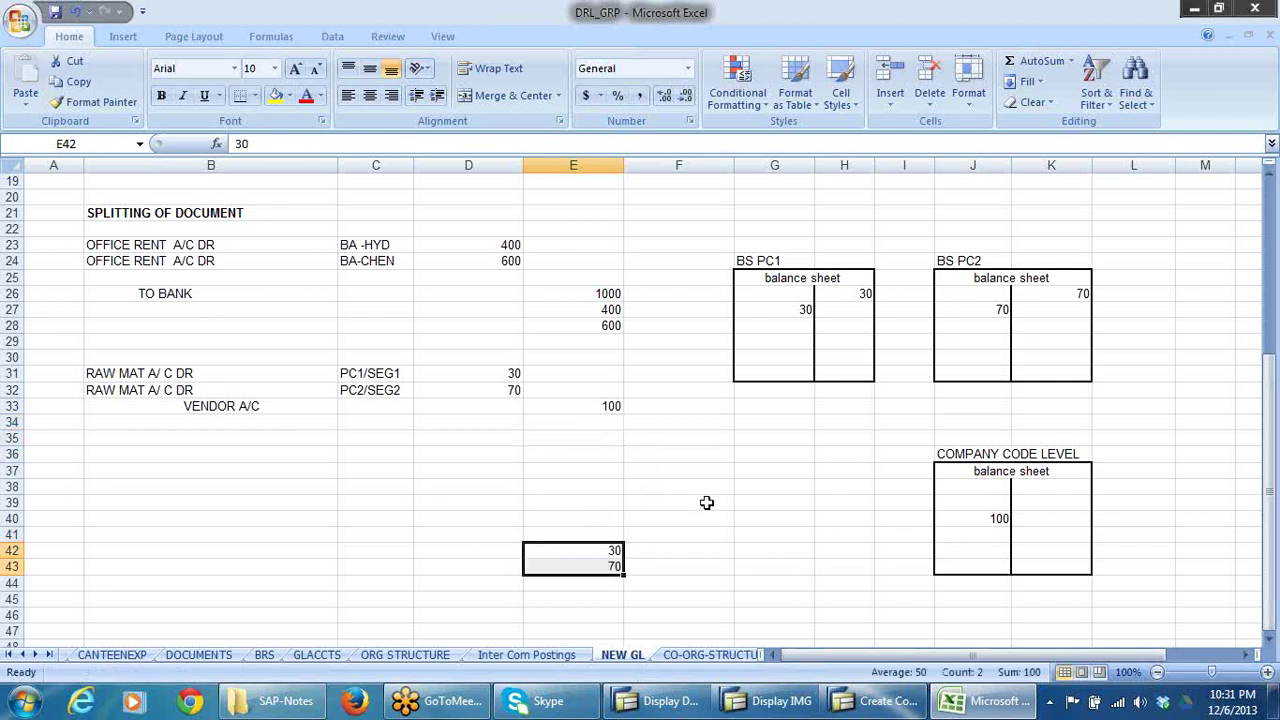
click(659, 500)
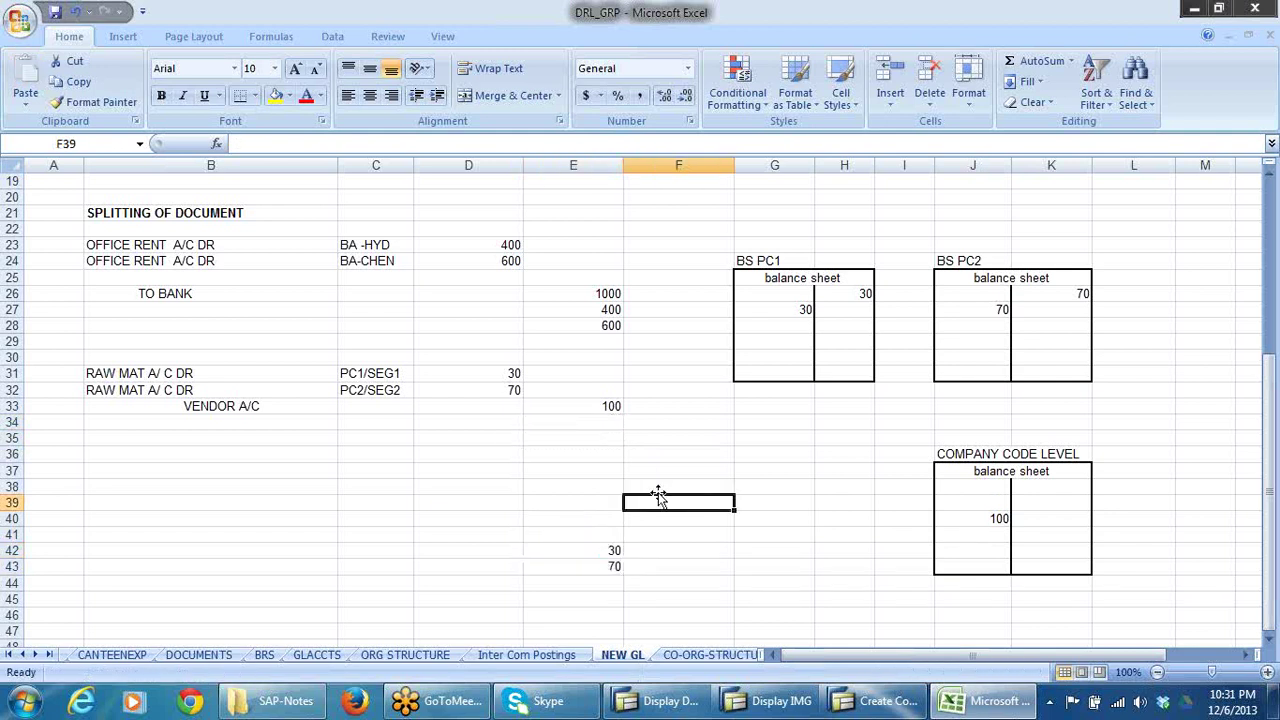
- Trace the PC1/SEG1 and PC2/SEG2 raw material amounts to their entries in the BS PC1 and BS PC2 balance sheets
click(606, 405)
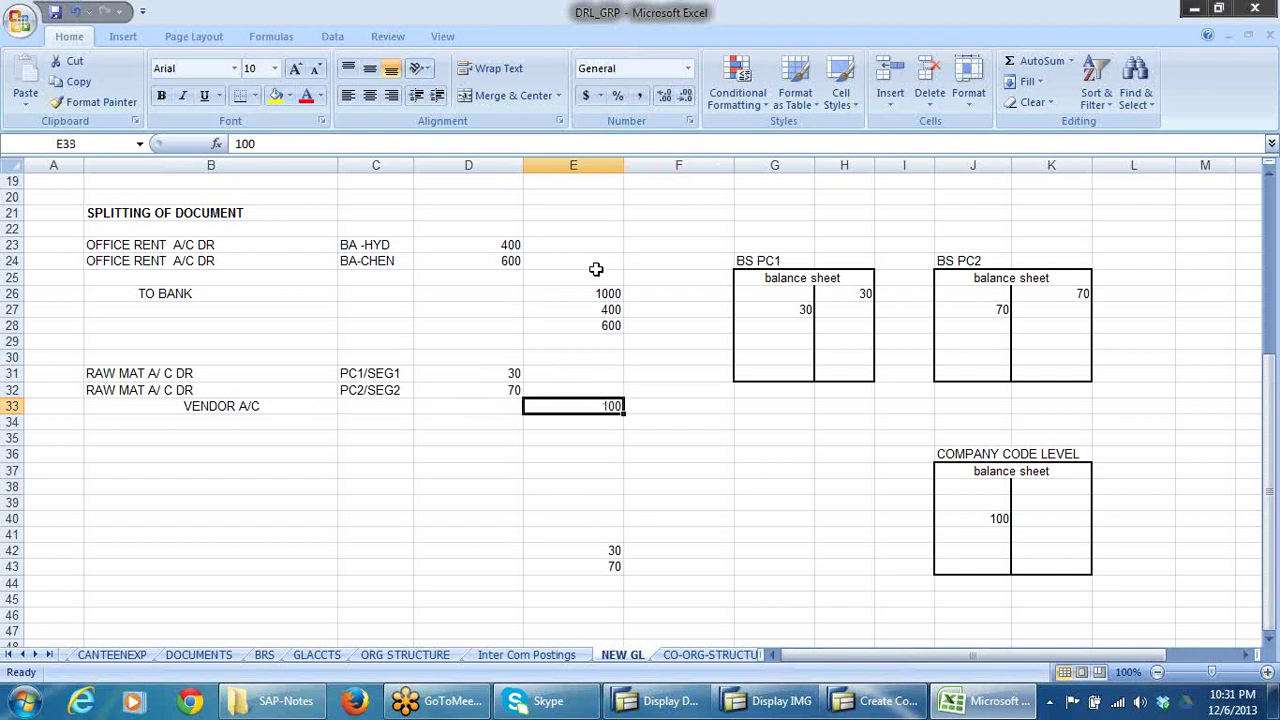
click(750, 263)
click(940, 276)
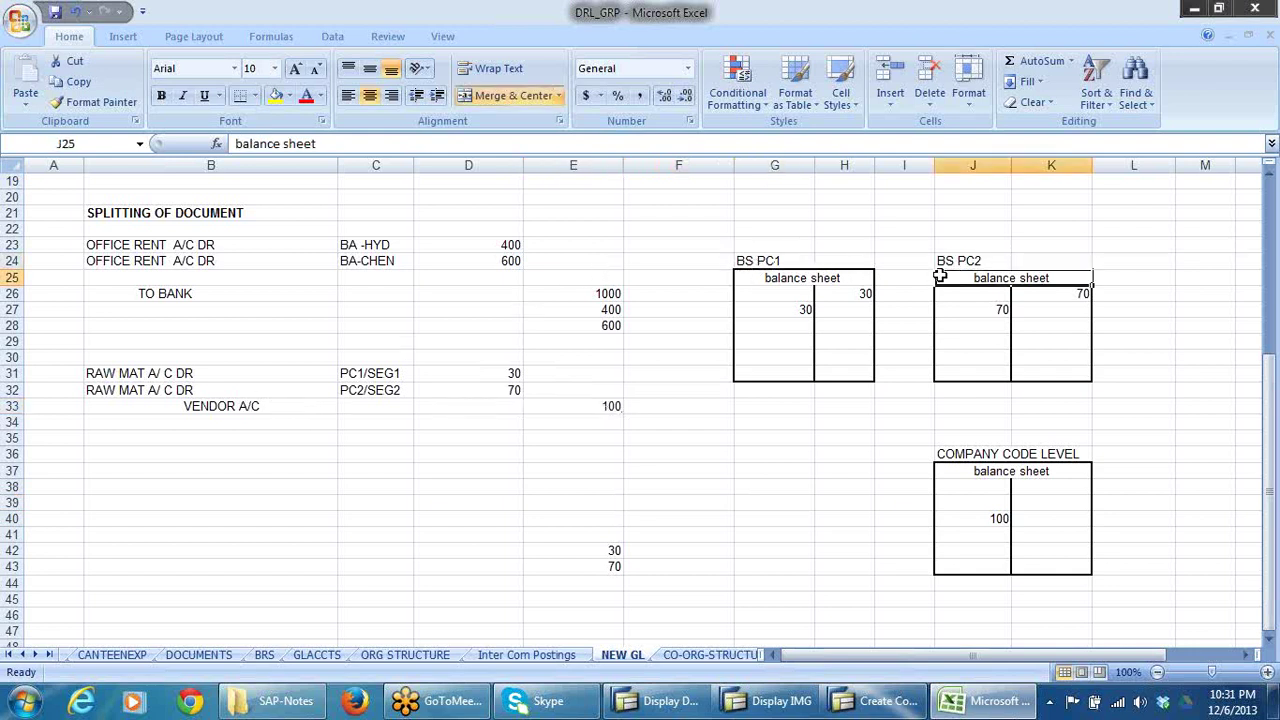
click(513, 376)
click(860, 294)
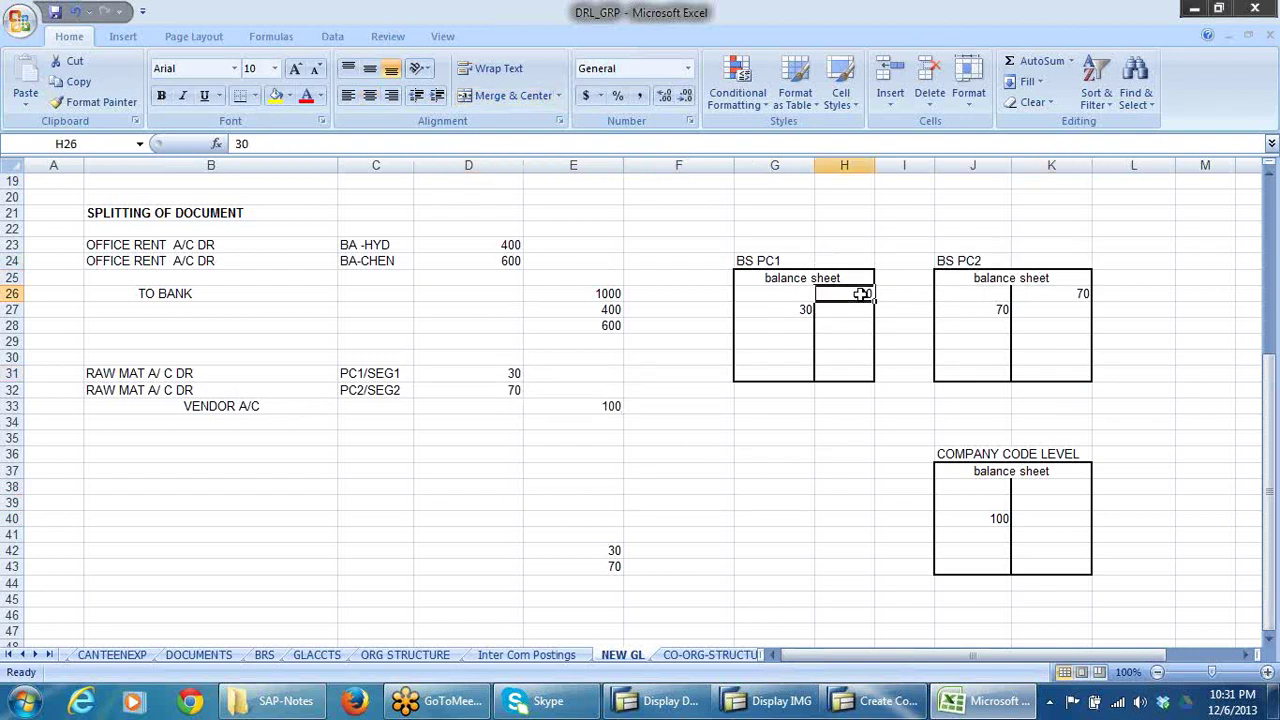
click(378, 393)
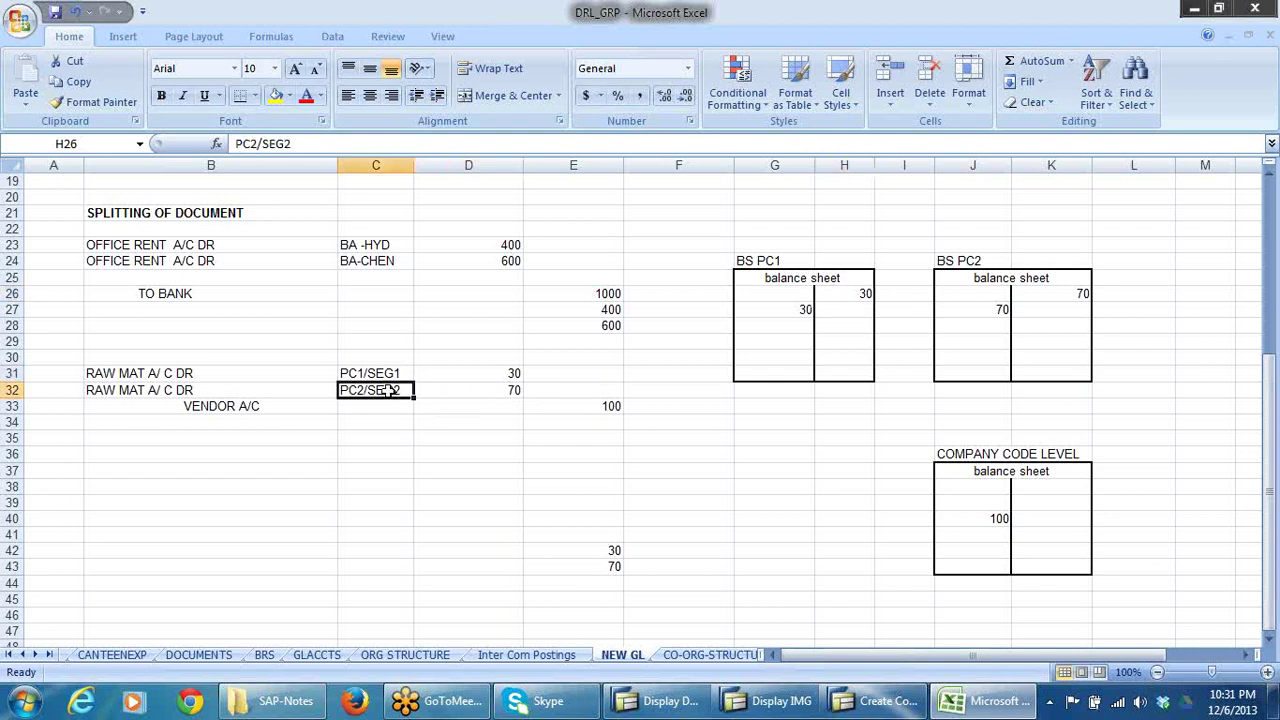
click(515, 390)
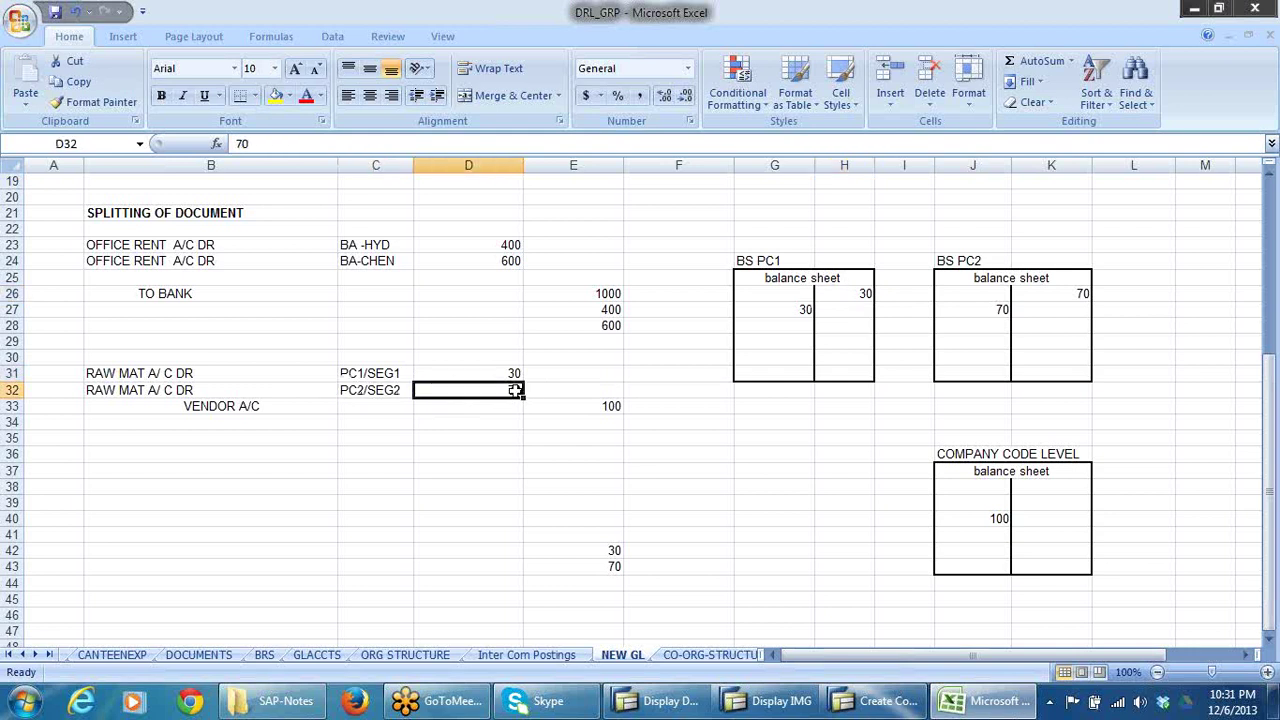
click(1072, 297)
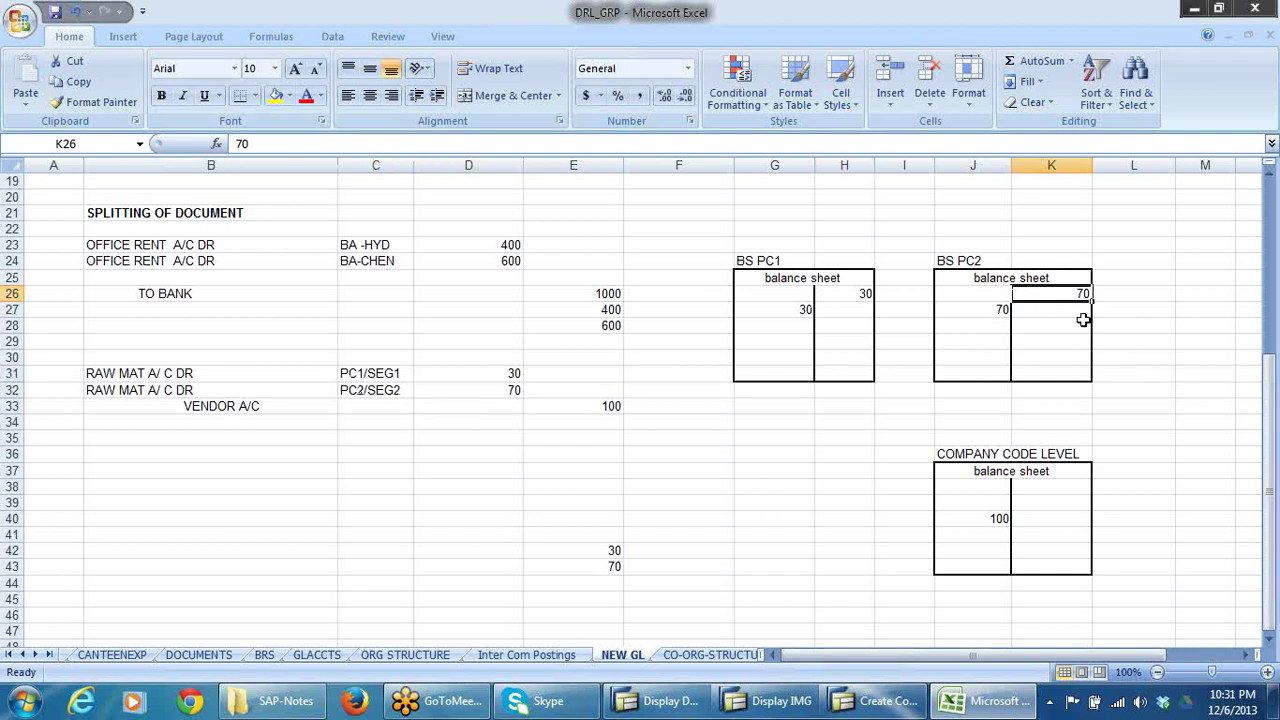
- Check the unsplit vendor amount against the liability side of the BS PC1 balance sheet
click(603, 406)
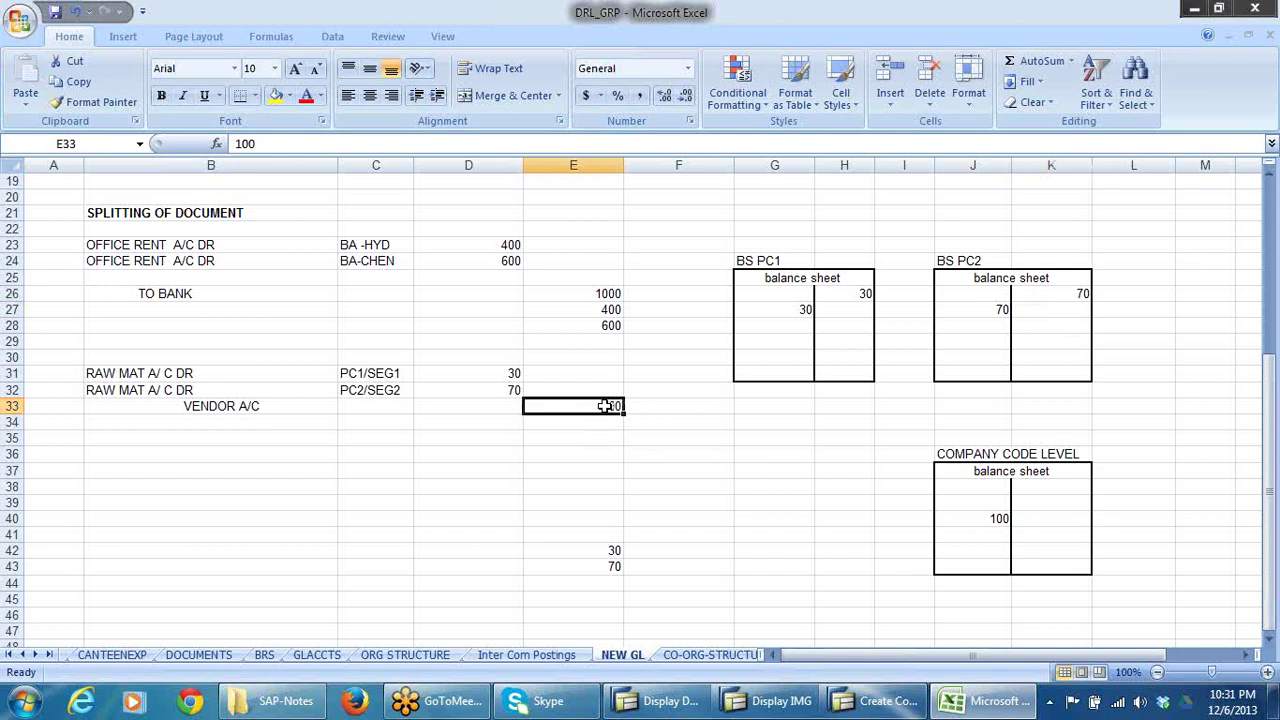
click(248, 408)
click(614, 406)
click(798, 356)
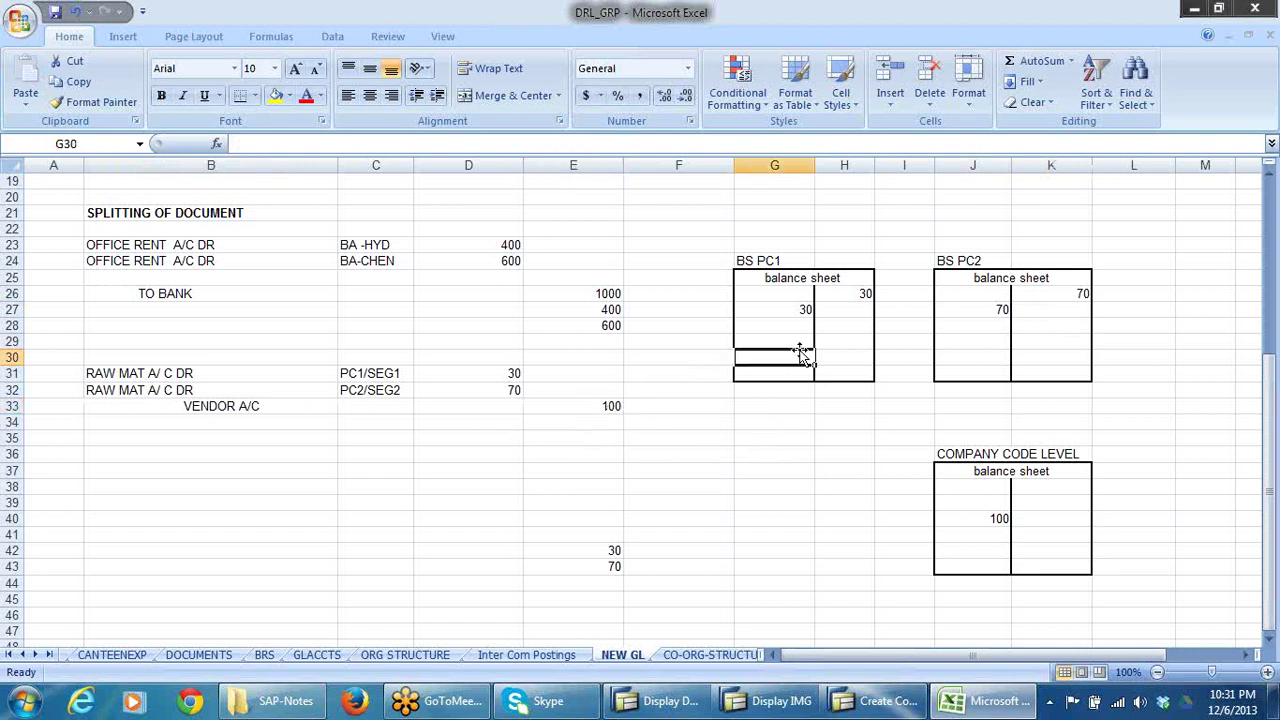
click(612, 407)
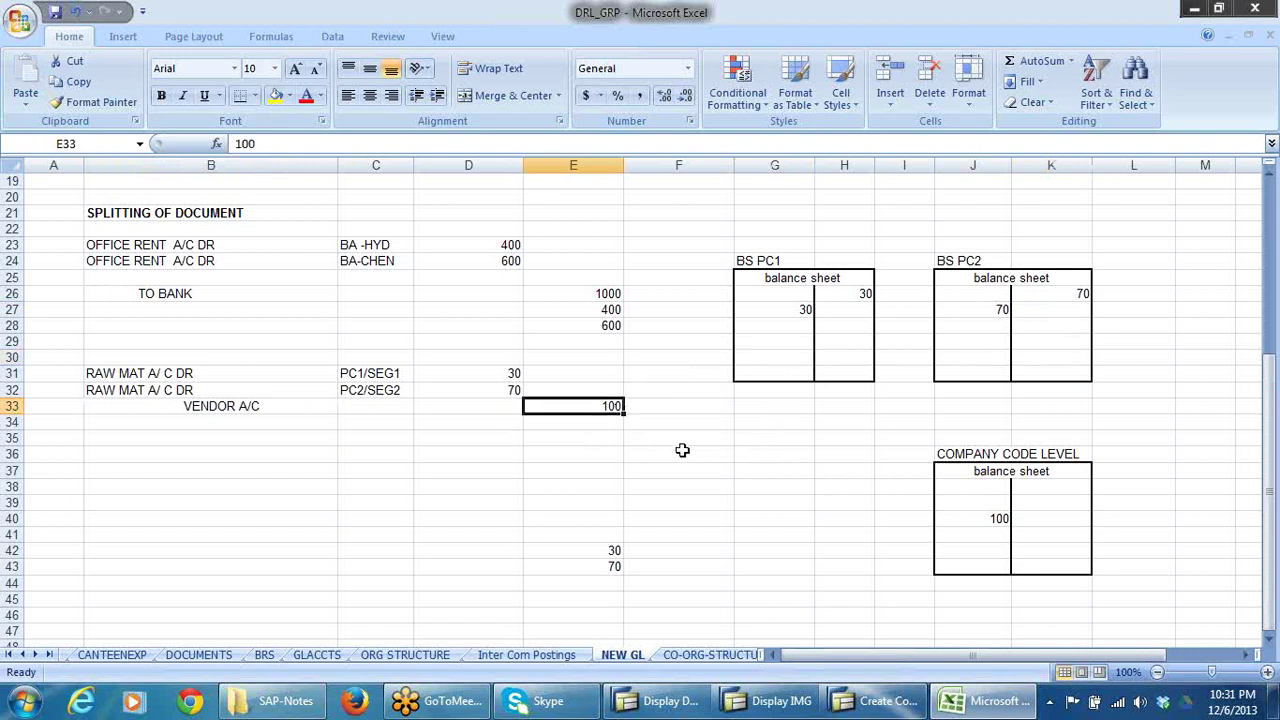
click(730, 454)
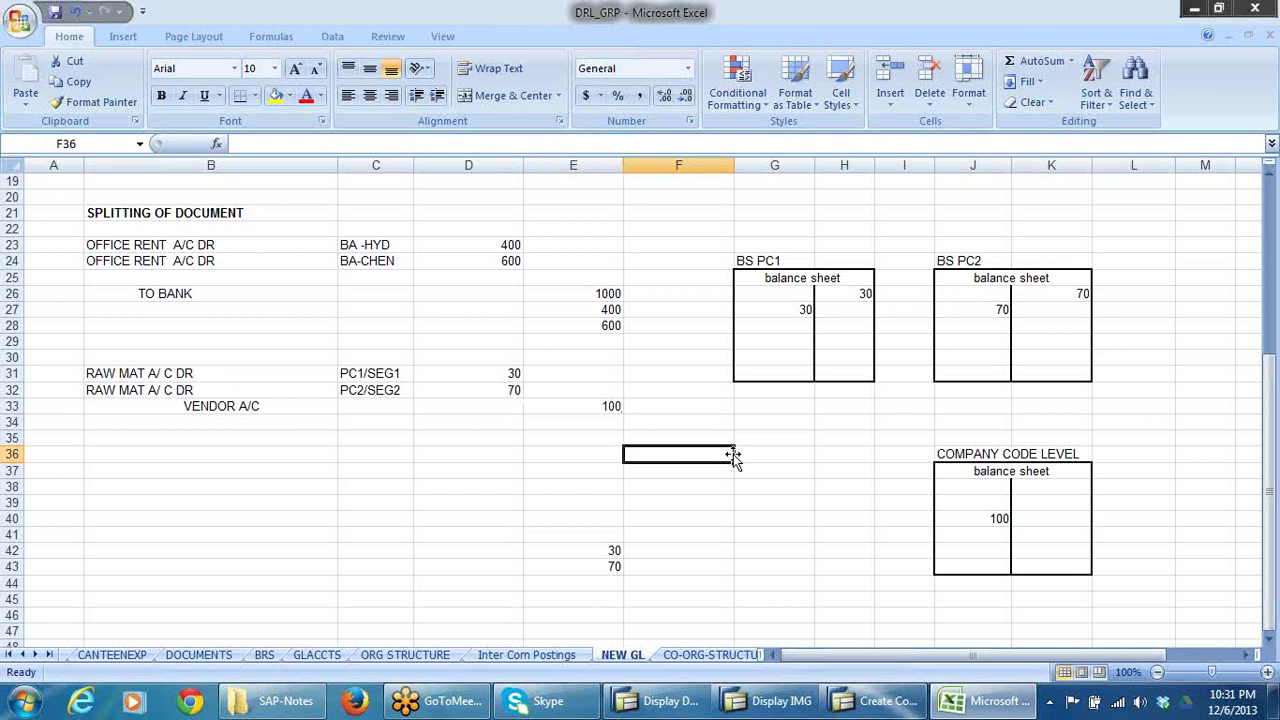
- Enter the PC1 raw material amount of 30 in cell K39 of the company code level balance sheet
drag(958, 458, 1063, 456)
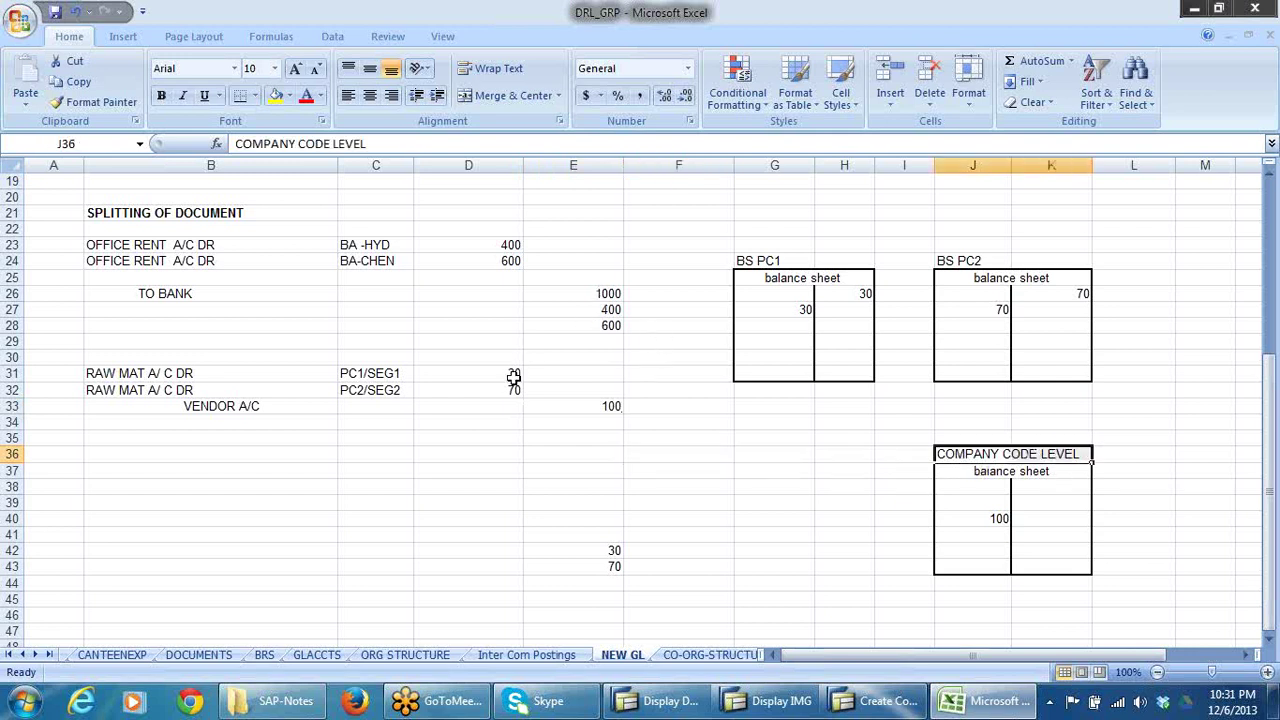
drag(513, 376, 514, 392)
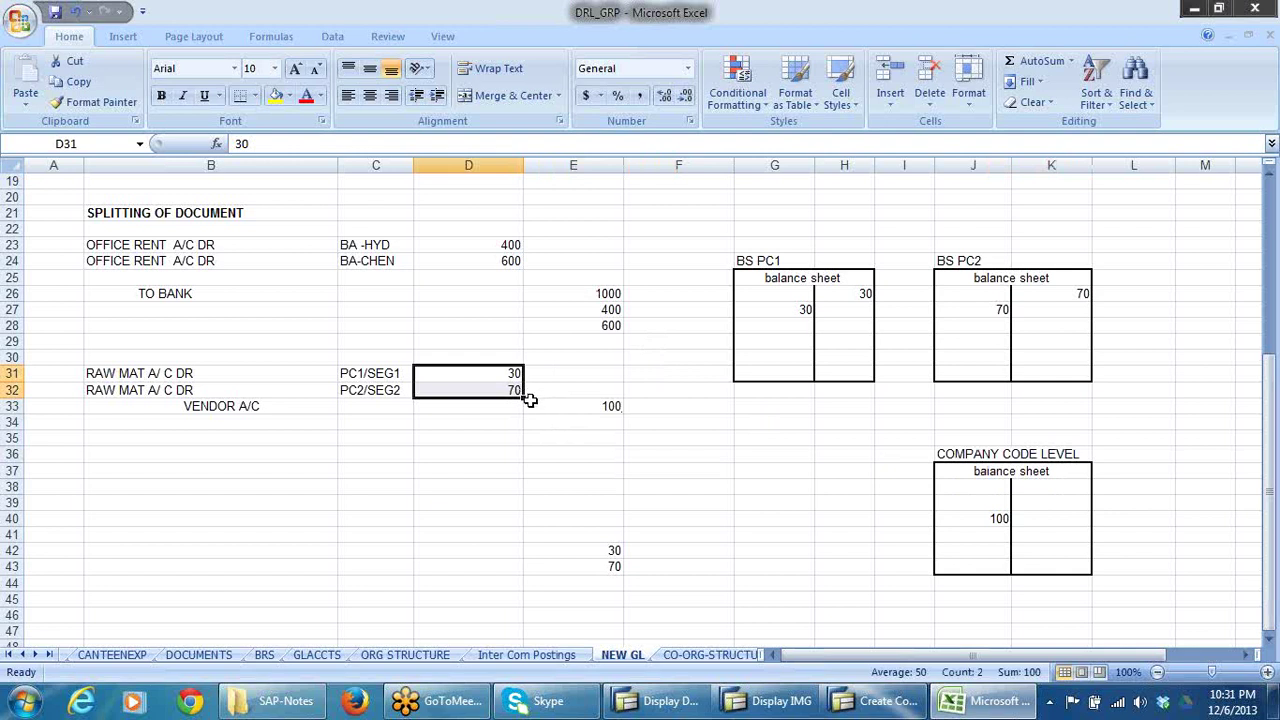
click(1078, 501)
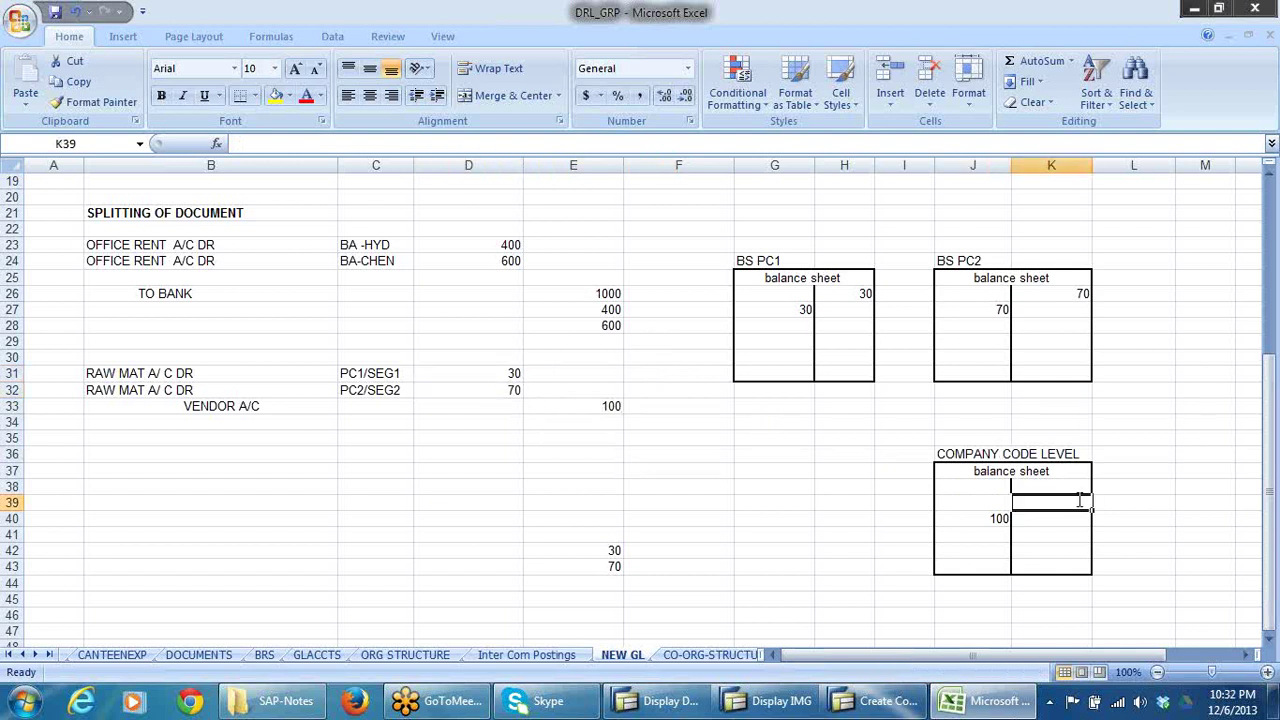
text(30)
click(1195, 566)
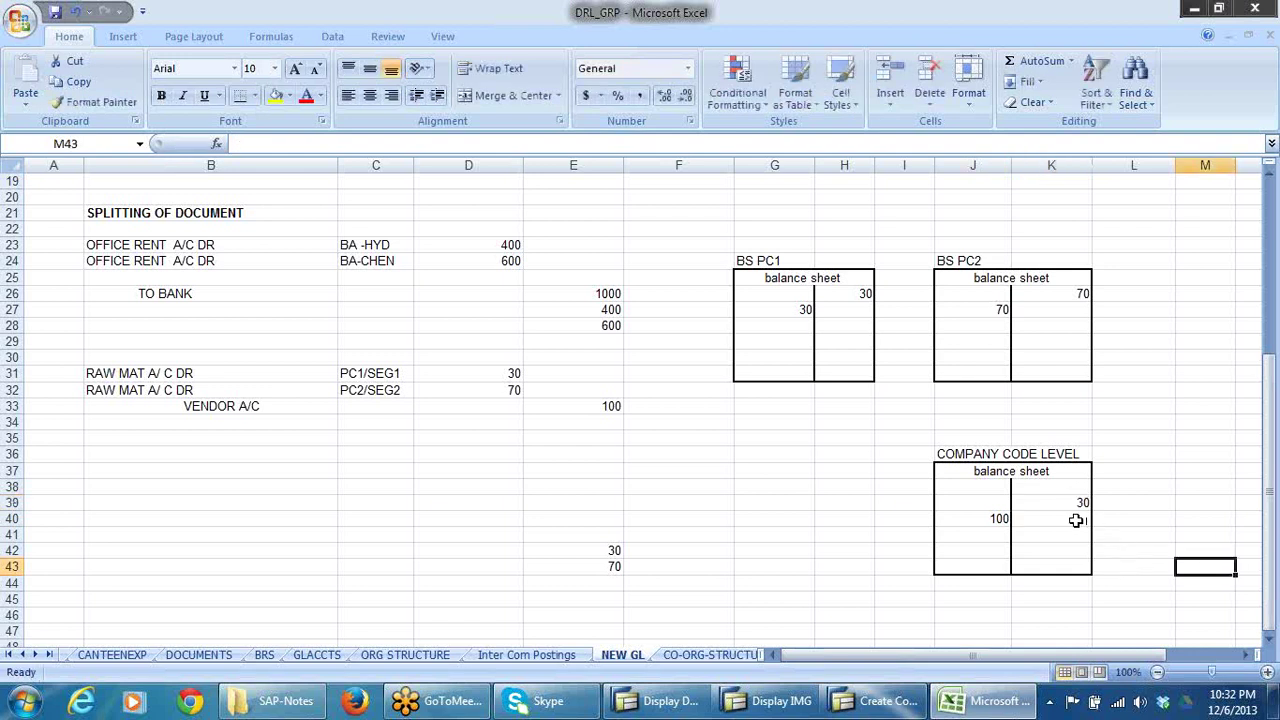
- Enter the PC2 raw material amount of 70 in cell K40 of the company code level balance sheet
click(1071, 518)
text(70)
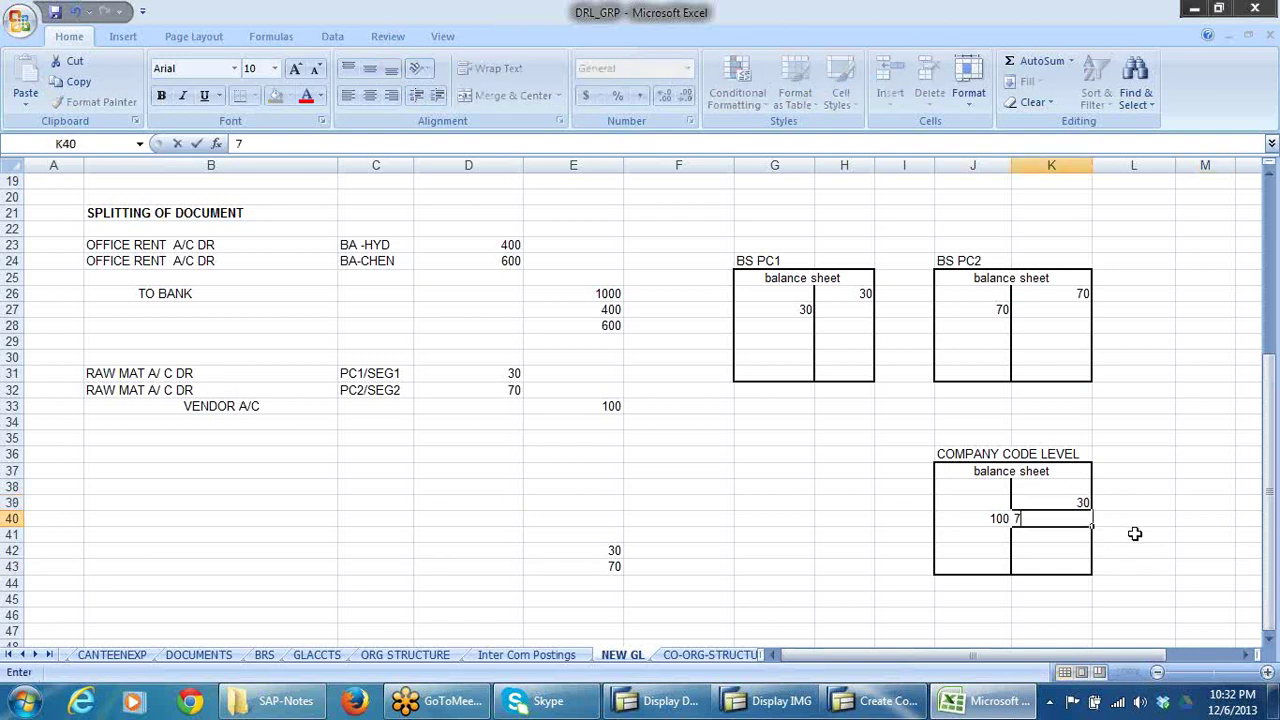
click(1203, 473)
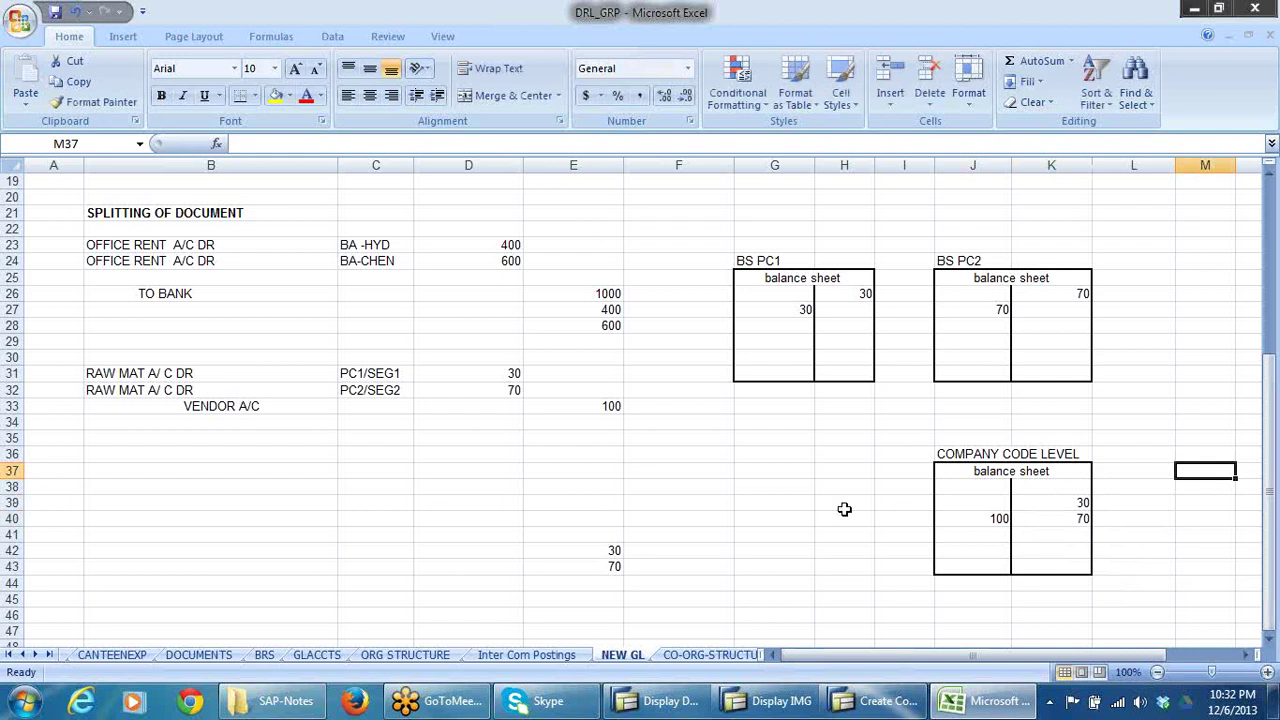
- Compare the company code level asset and vendor amounts with the entries in the BS PC1 and BS PC2 balance sheets
click(1085, 506)
click(1083, 518)
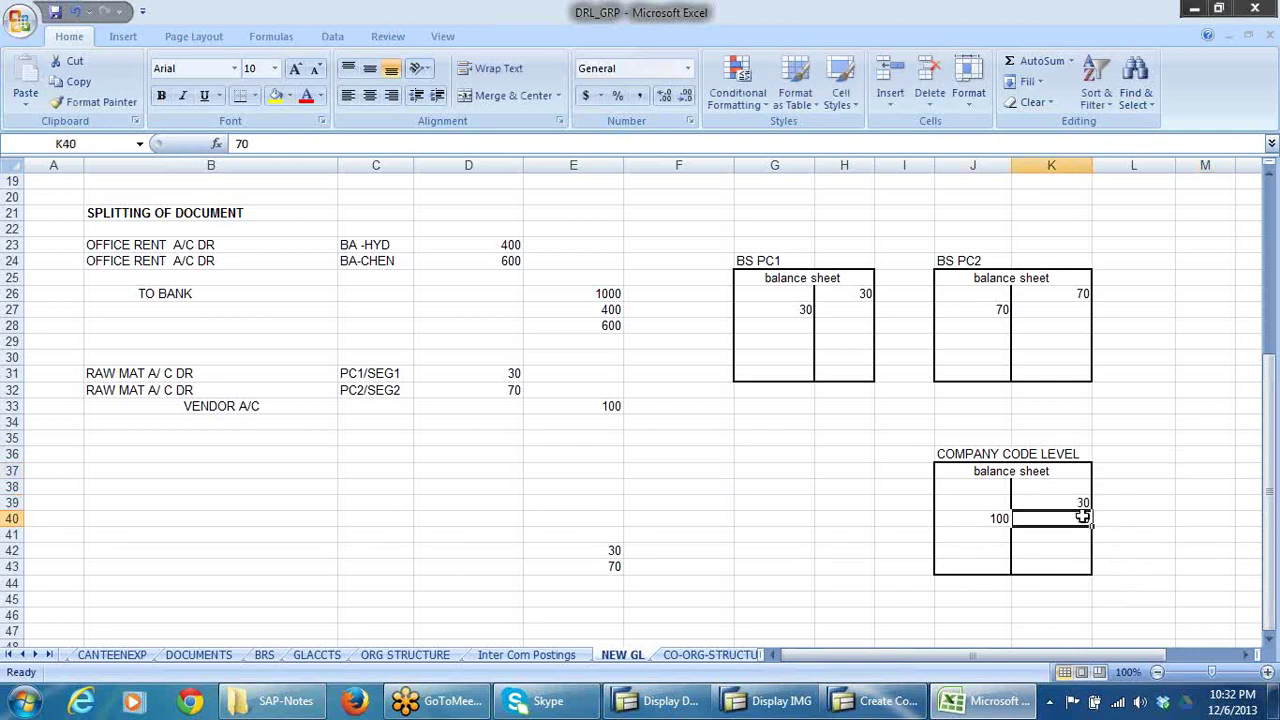
click(1000, 518)
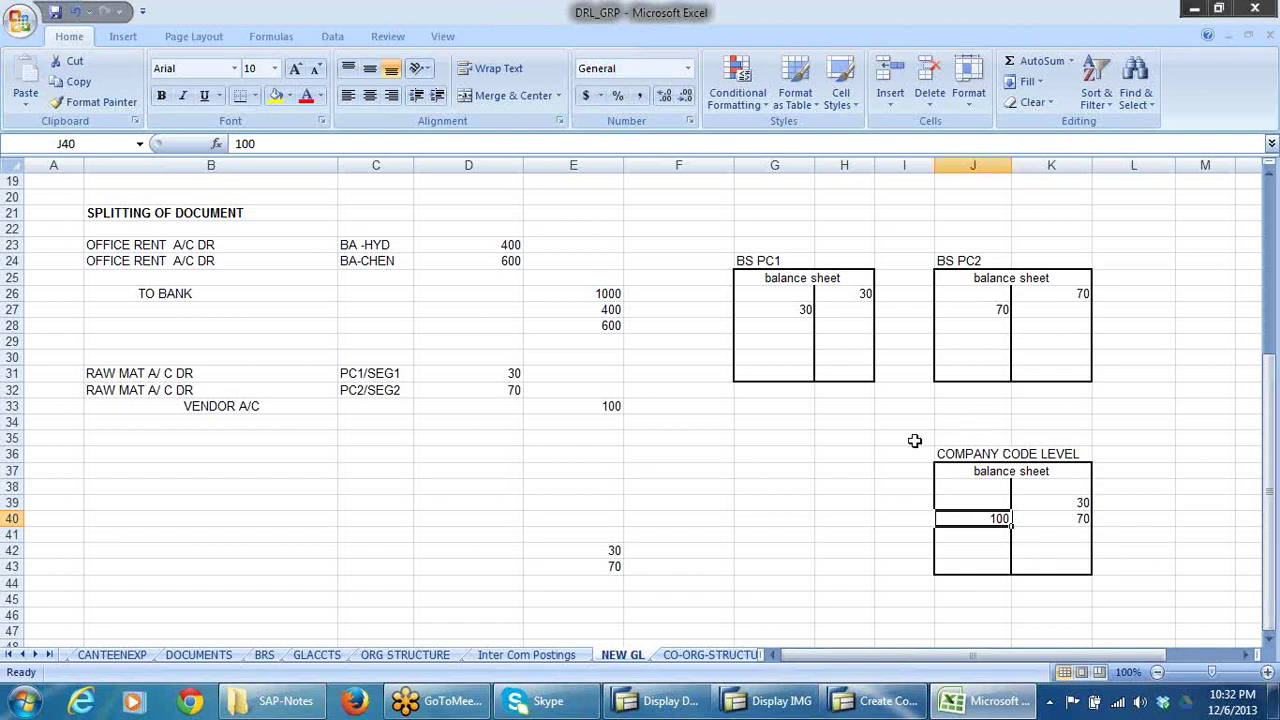
click(865, 296)
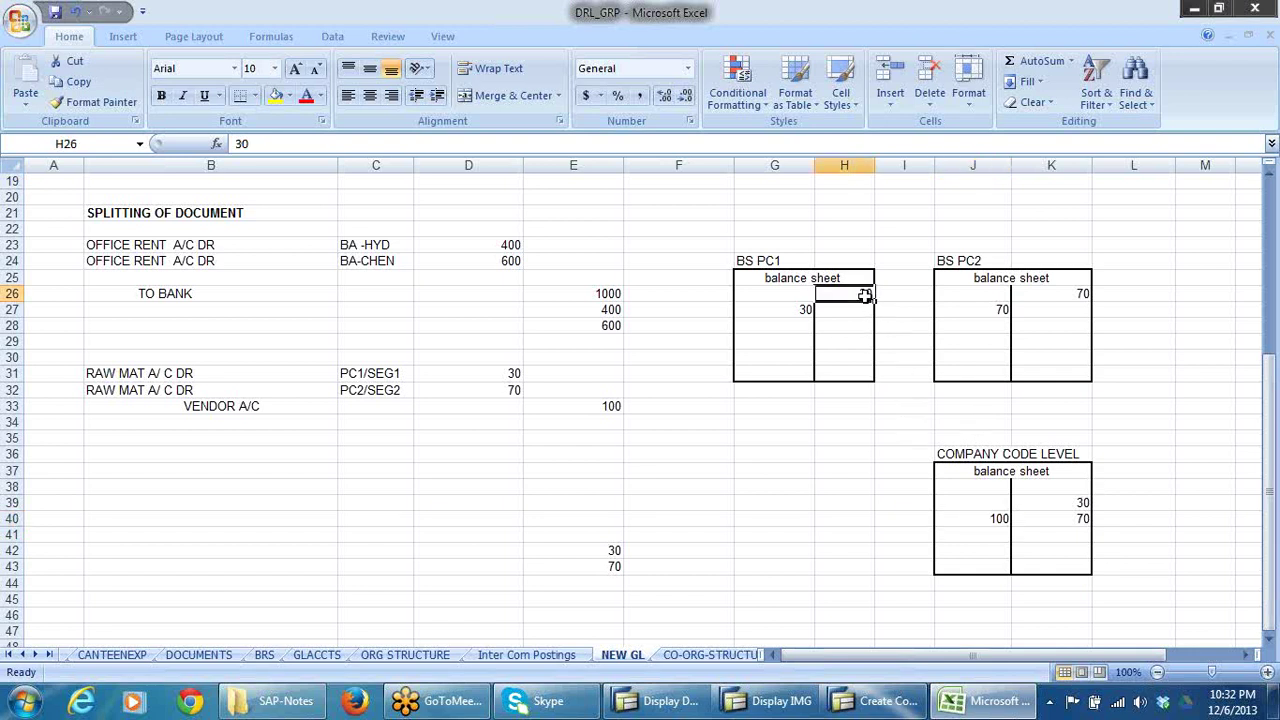
click(1064, 298)
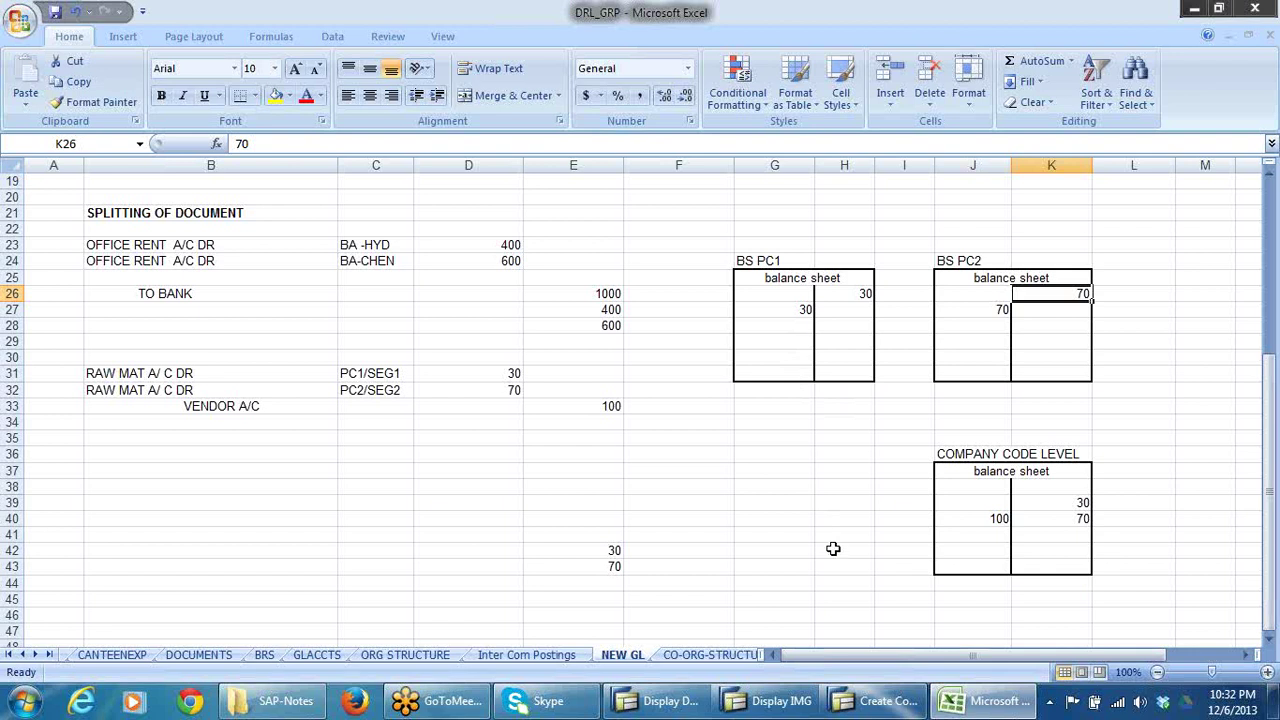
click(774, 314)
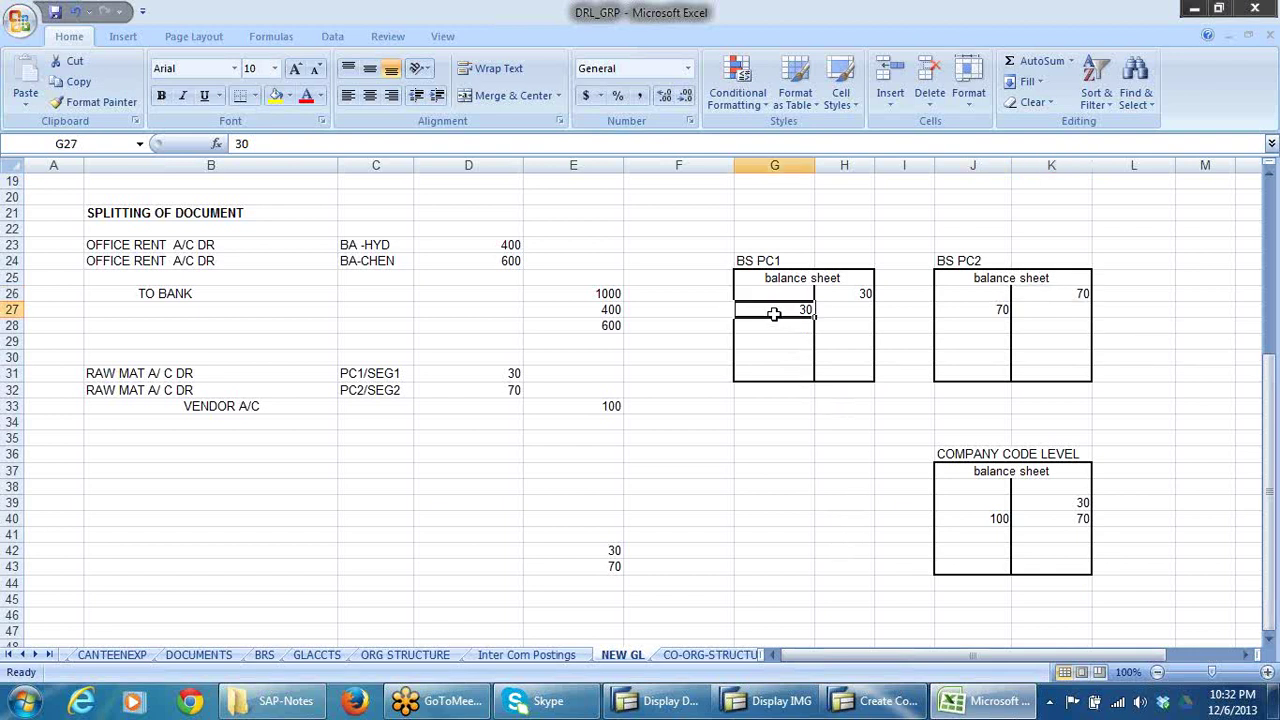
- Check the zero balance clearing lines in the SAP document, and relabel the BS PC1 liability in G27 of the Excel sheet as "Z BAL A/C 30"
click(700, 703)
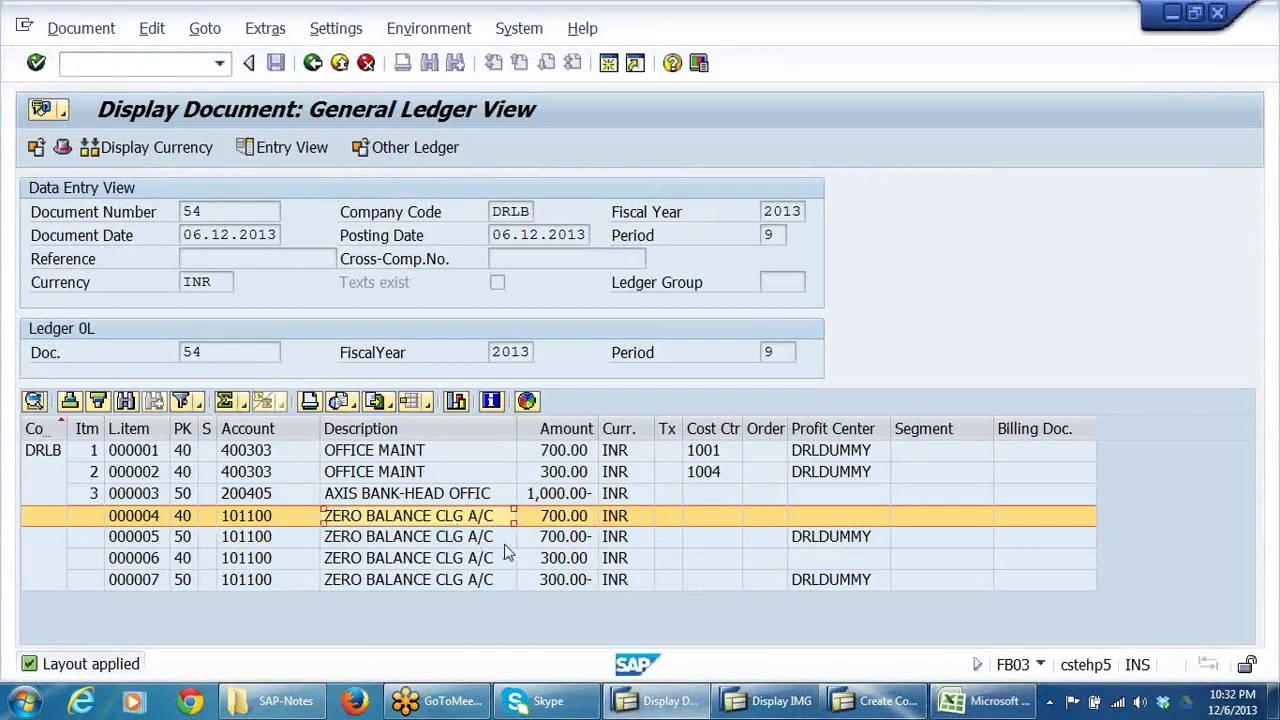
key(alt+Tab)
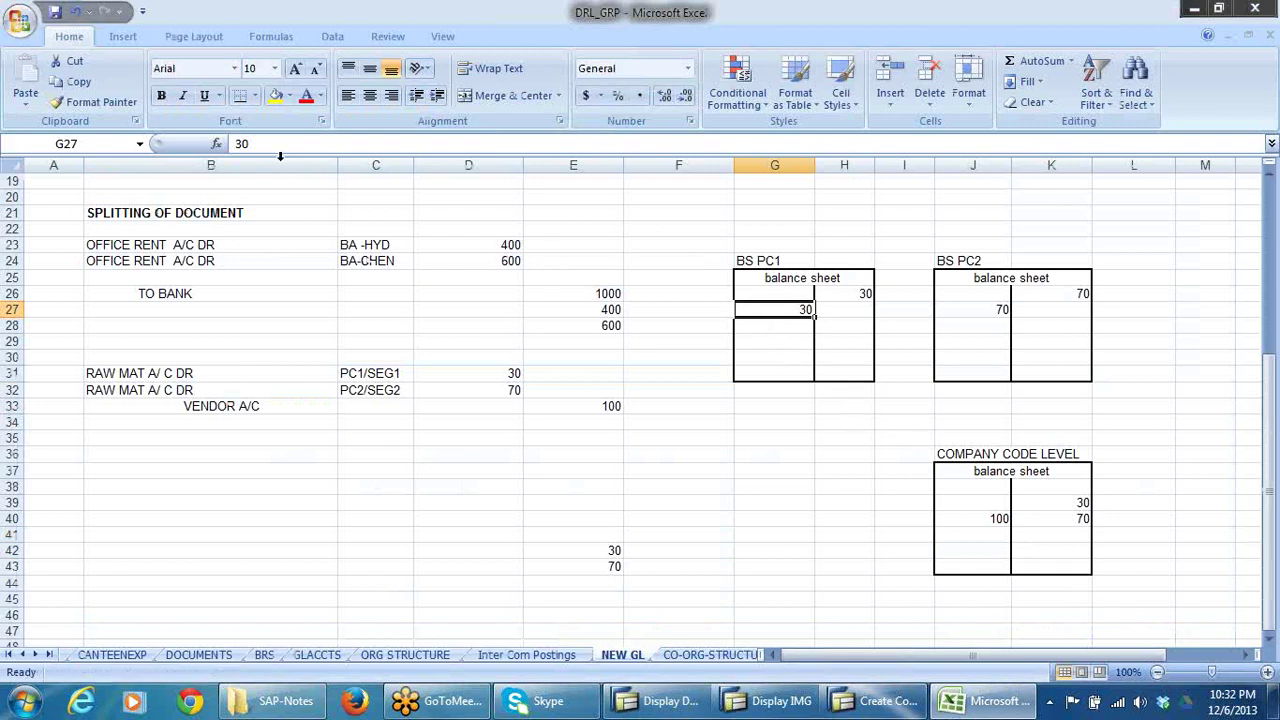
click(235, 143)
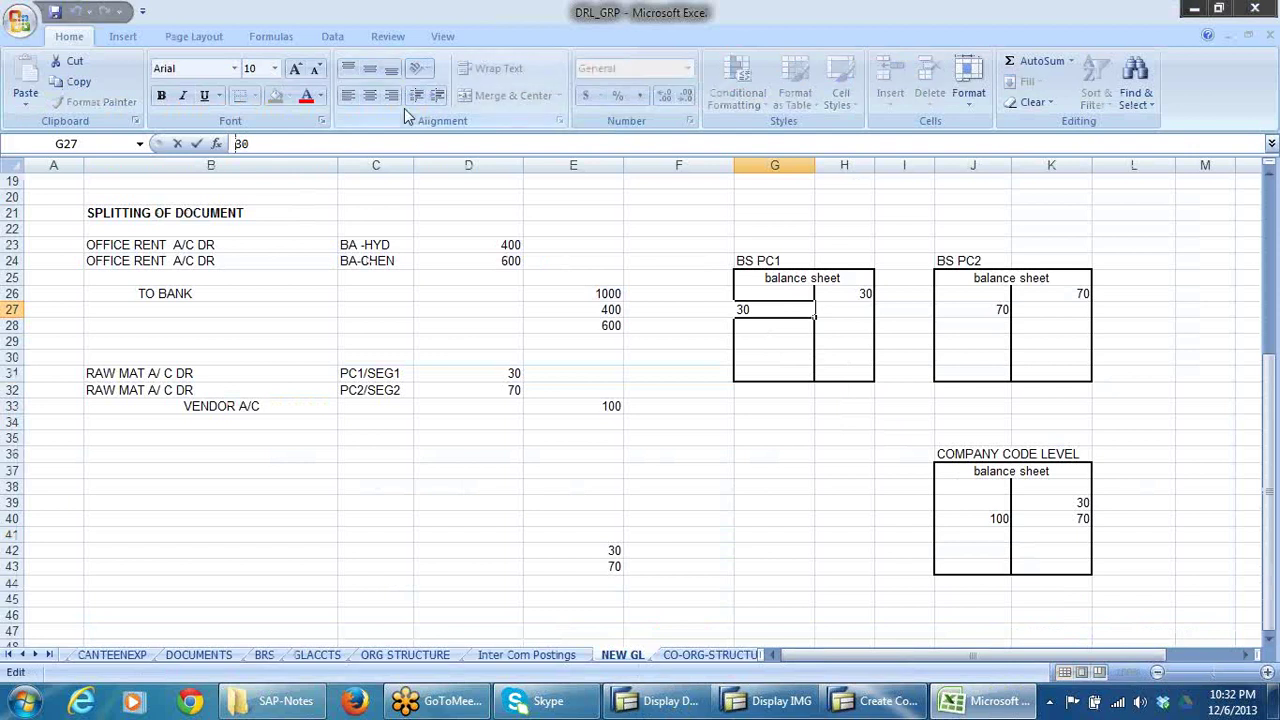
text(Z BAL)
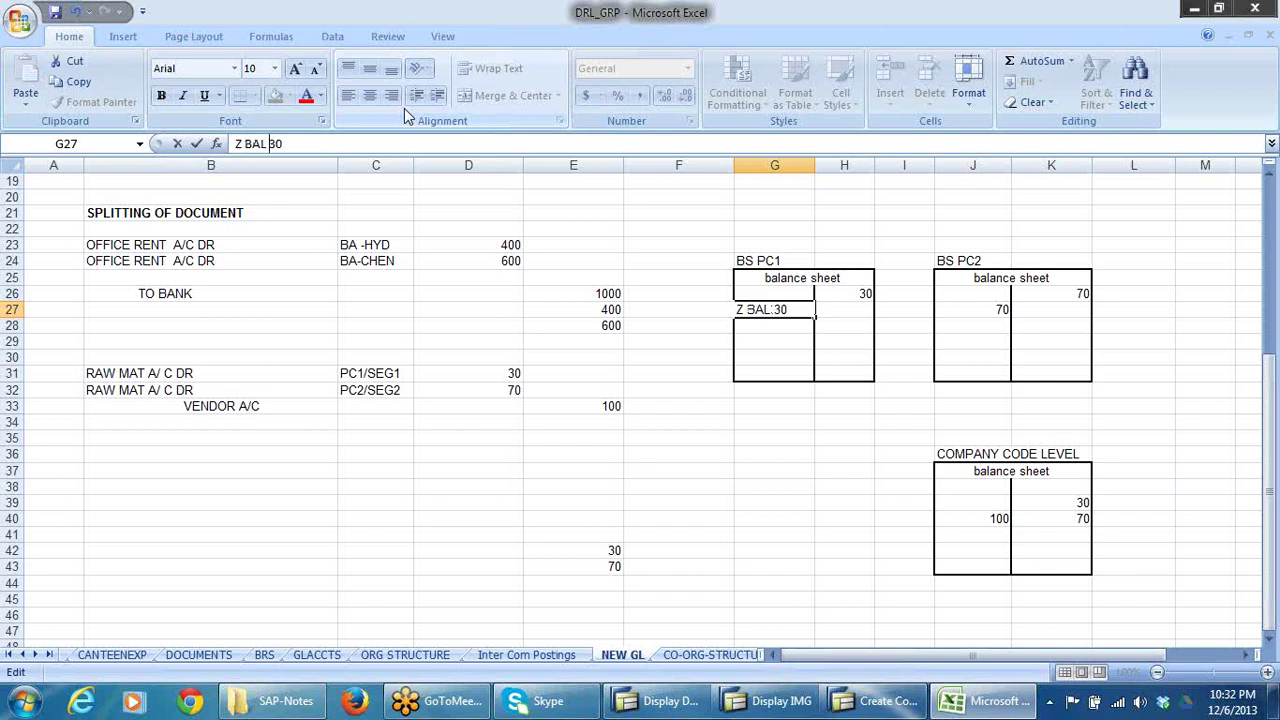
text( A/C)
click(975, 565)
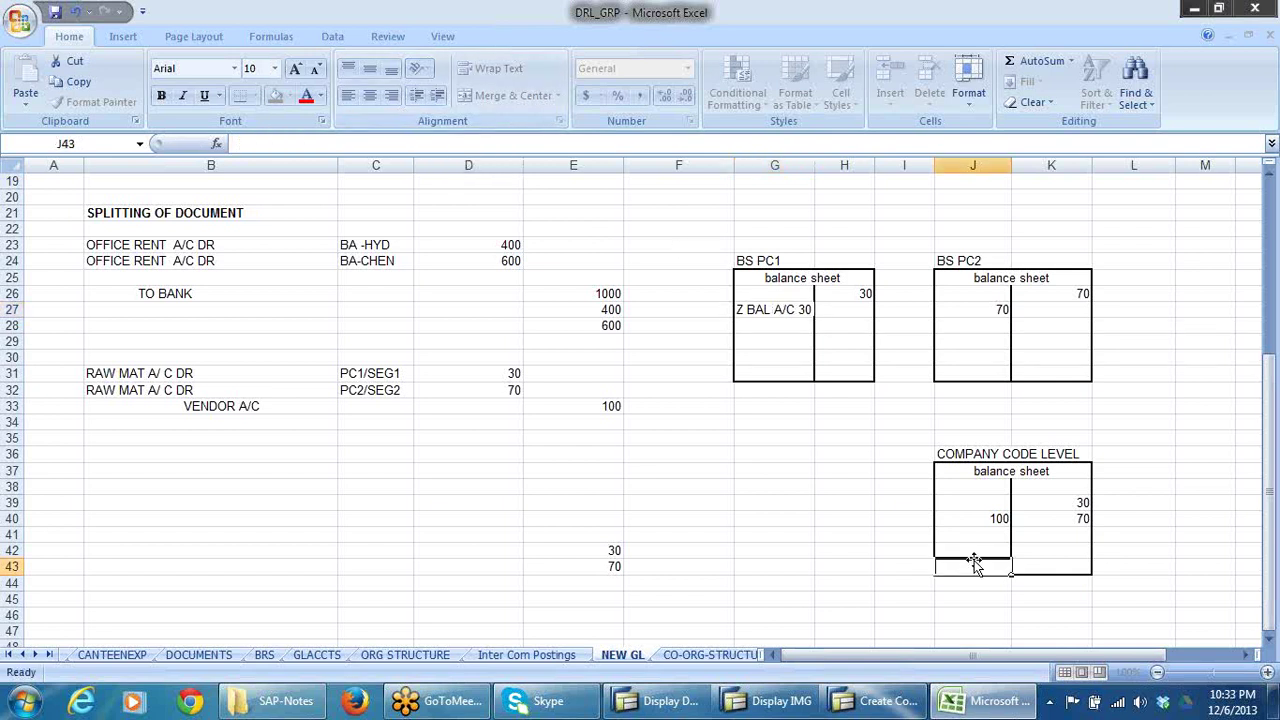
- Copy the zero balance label from G27 to the BS PC2 liability in J27 and change it to "Z BAL A/C 70"
click(796, 312)
key(ctrl+c)
click(991, 312)
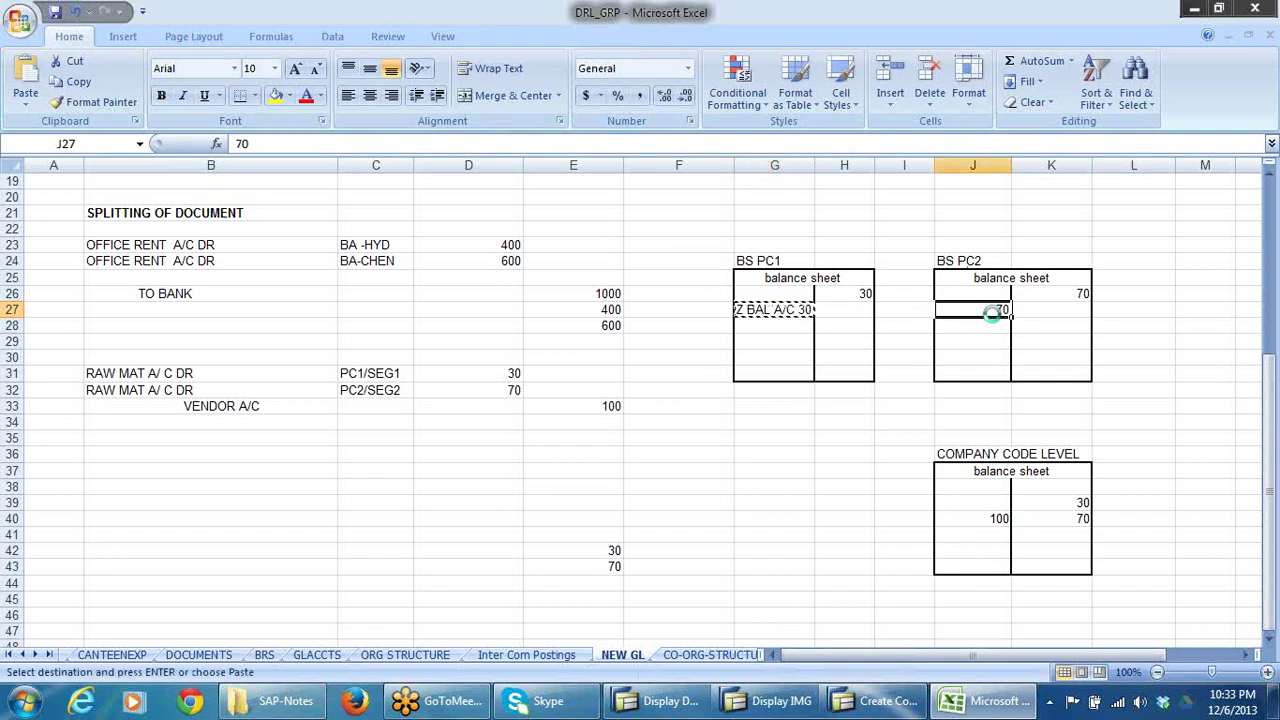
key(ctrl+v)
click(315, 144)
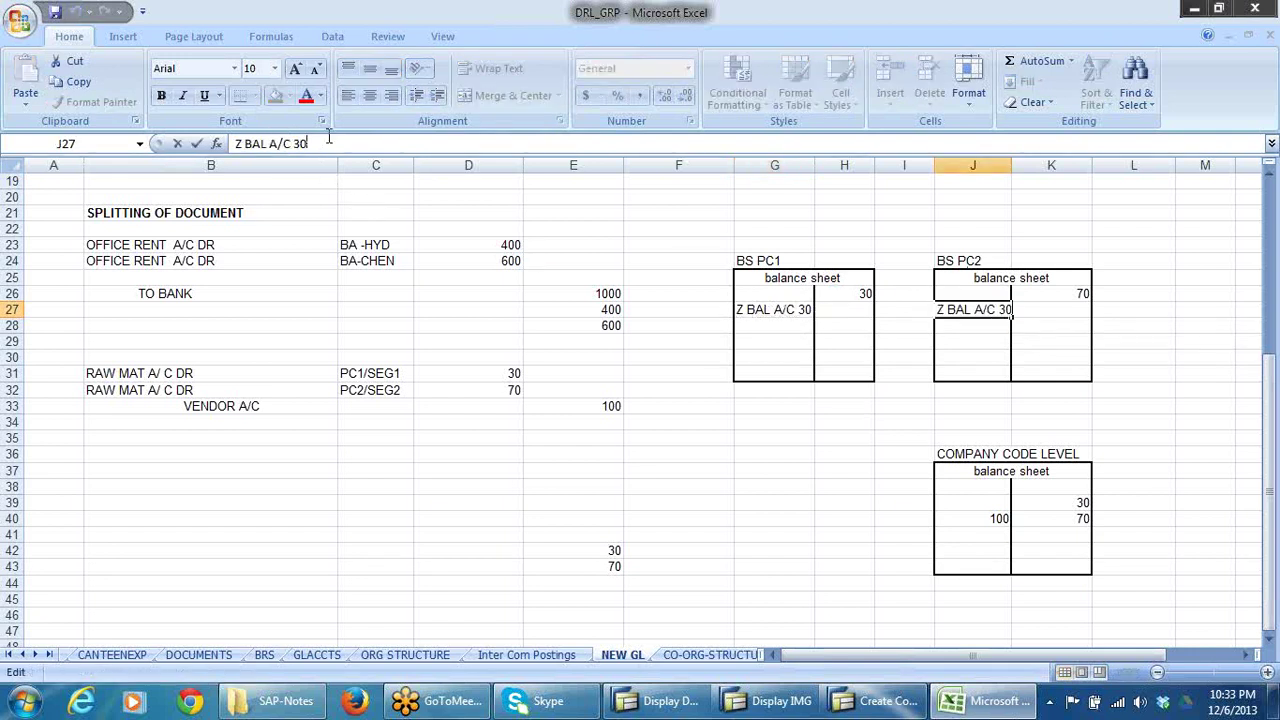
key(BackSpace)
key(BackSpace)
text(70)
click(740, 505)
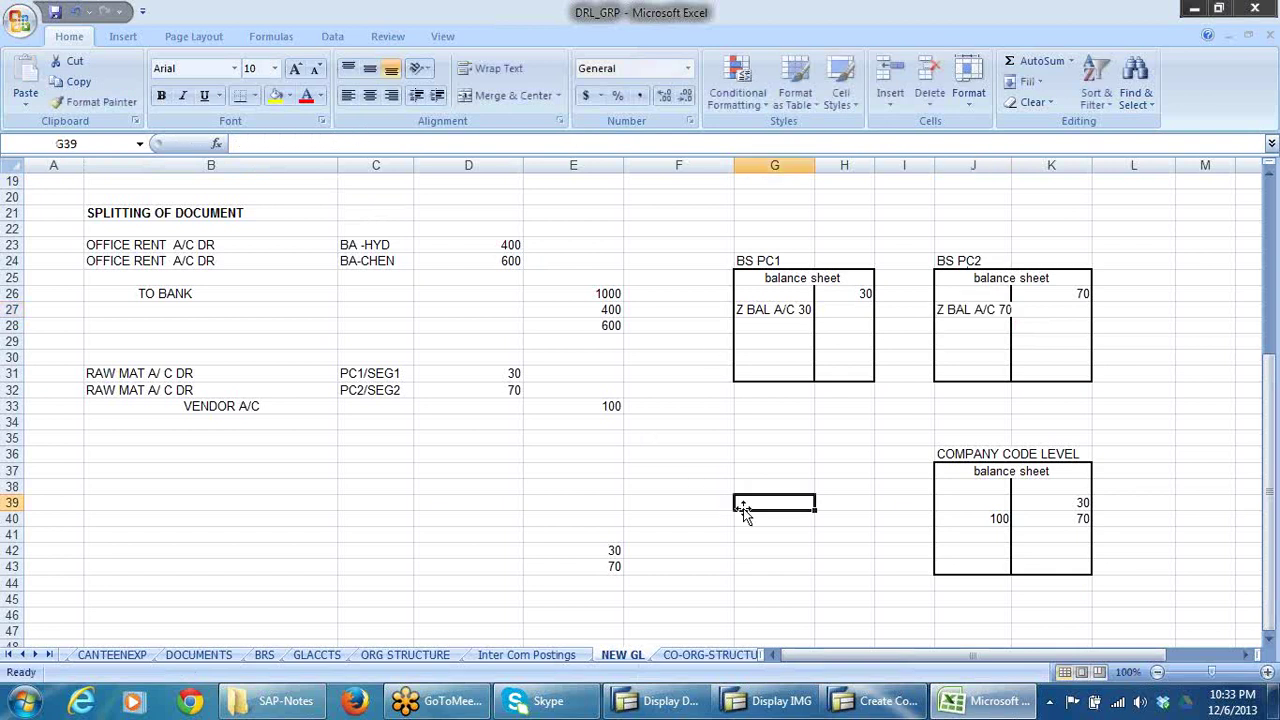
- Enlarge the sheet to 120% and check the BS PC1 asset and zero balance entries against the vendor amount in E33
click(1266, 672)
click(1266, 672)
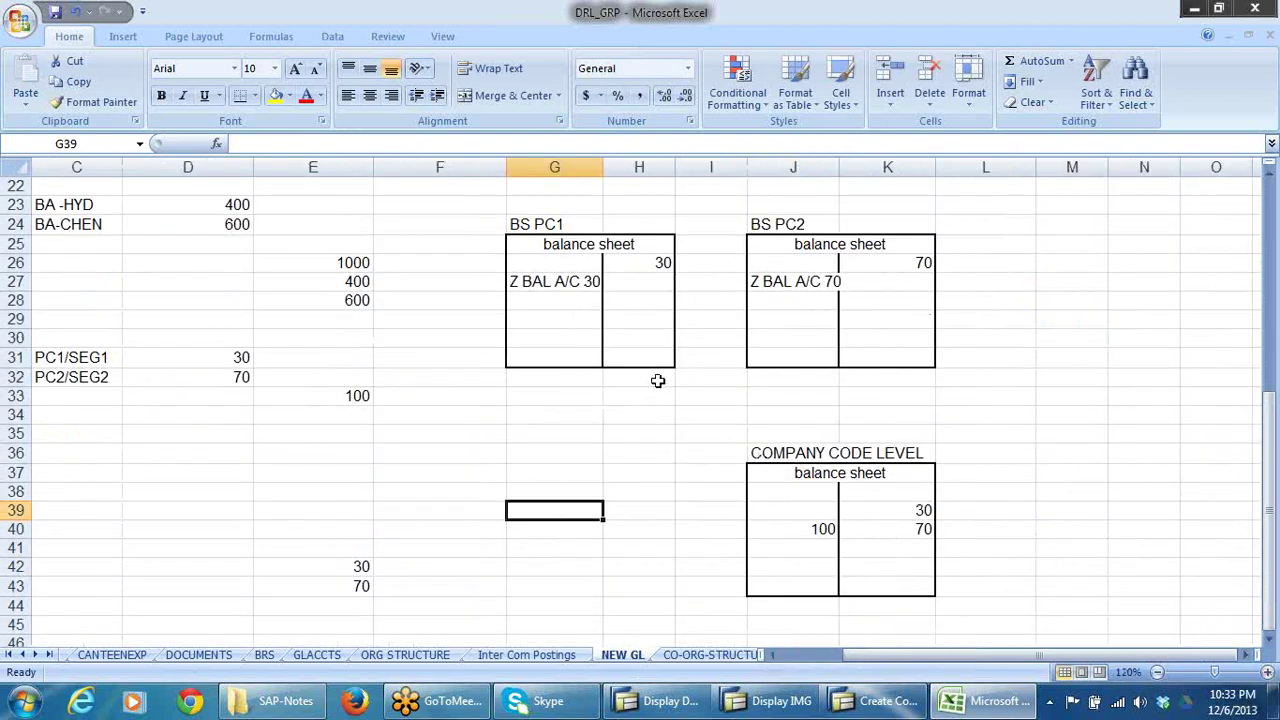
click(663, 264)
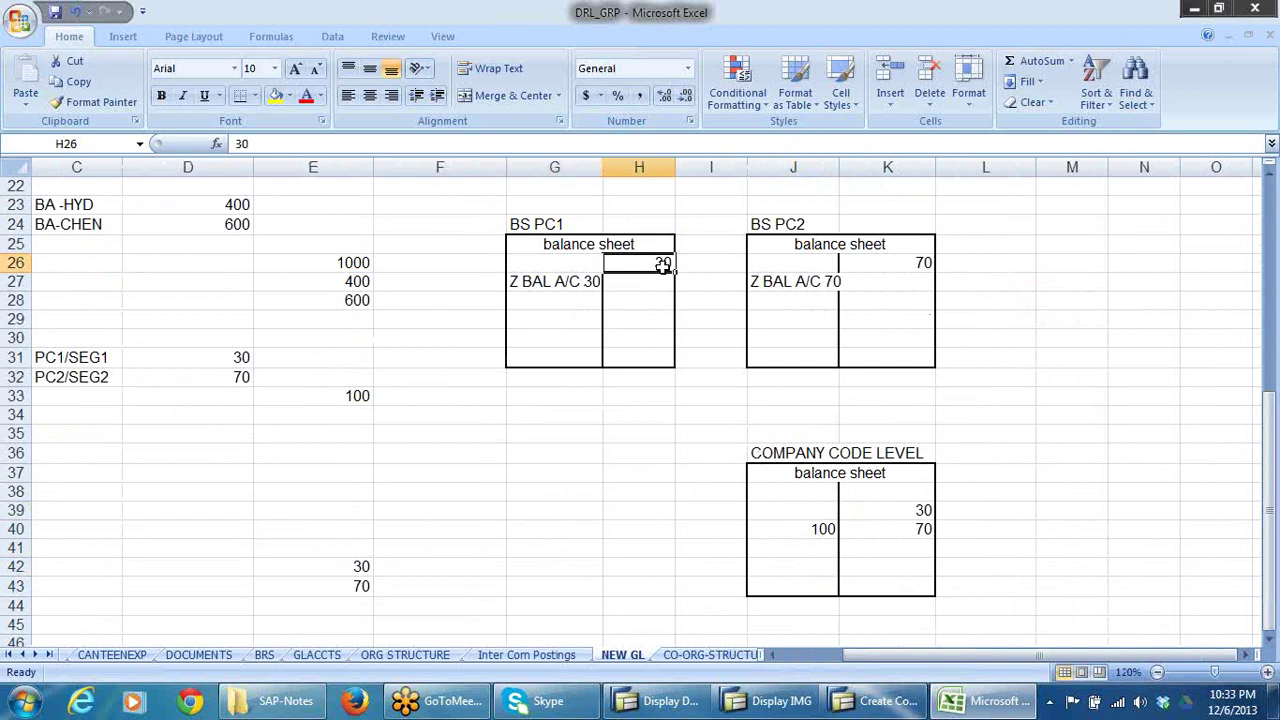
click(563, 286)
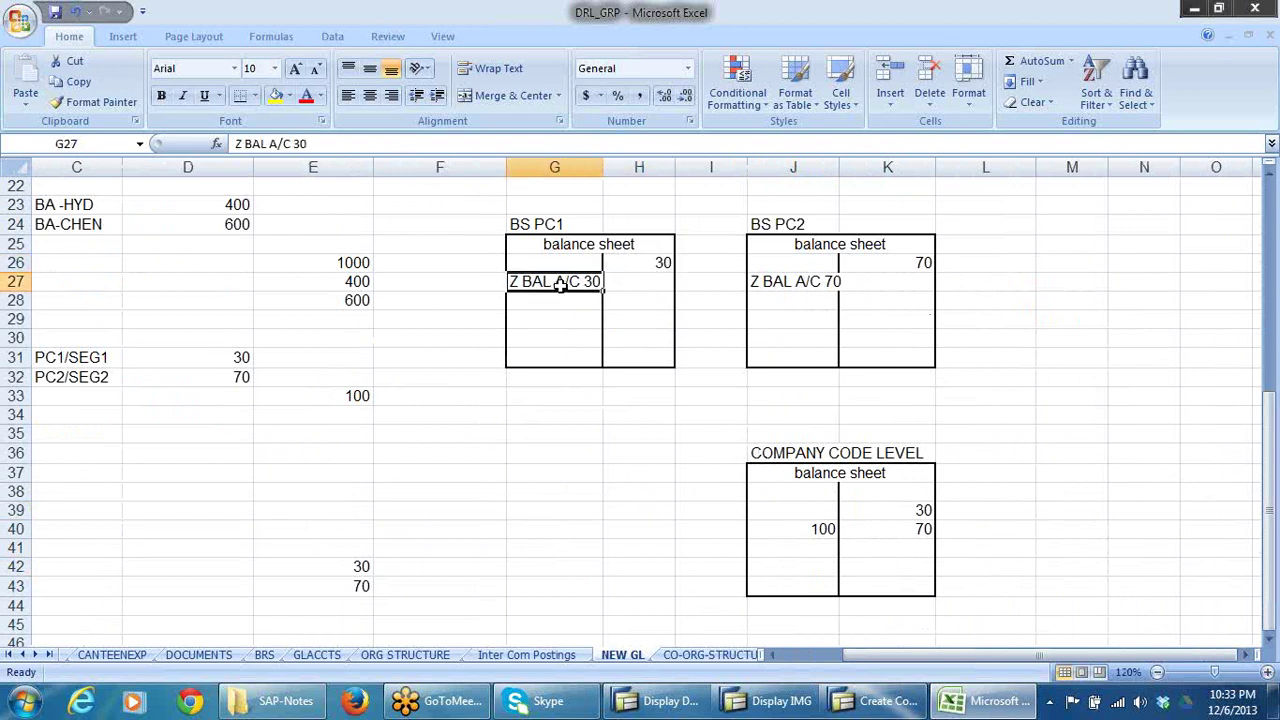
click(357, 396)
click(569, 287)
drag(575, 357, 655, 358)
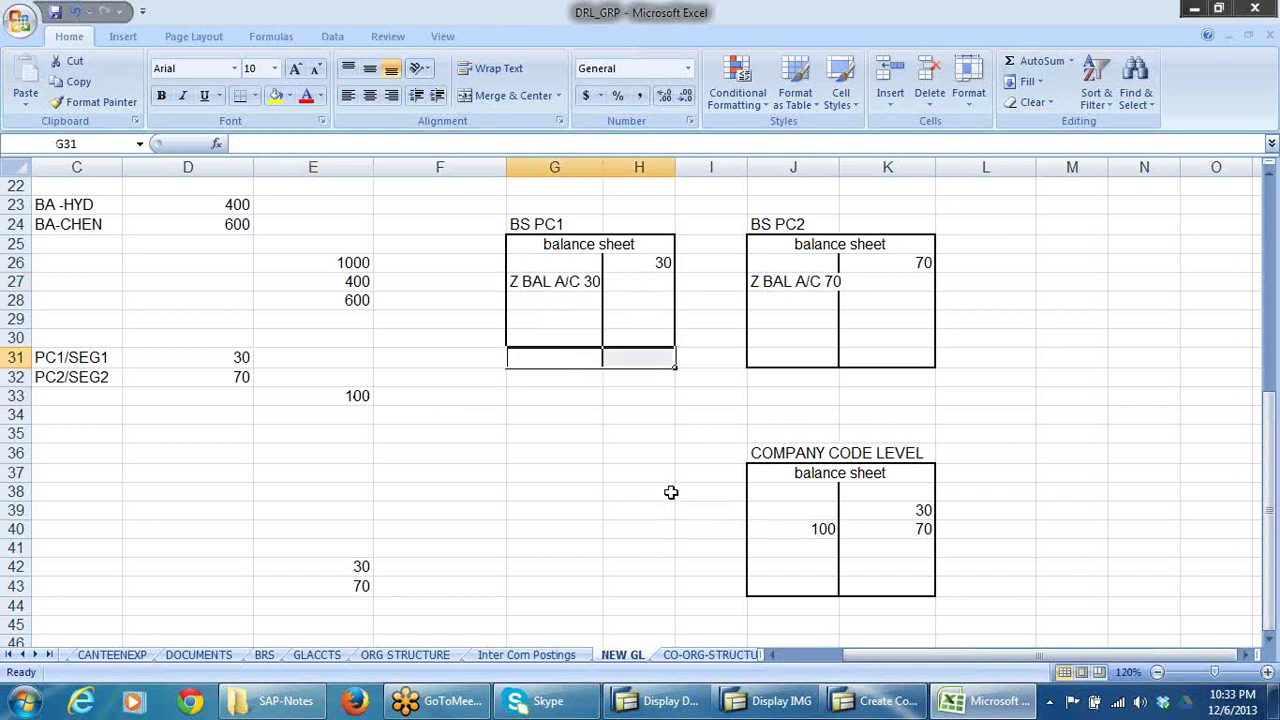
- Review the raw material and vendor journal entry alongside the zero balance entries in G27 and J27
drag(1122, 660, 897, 652)
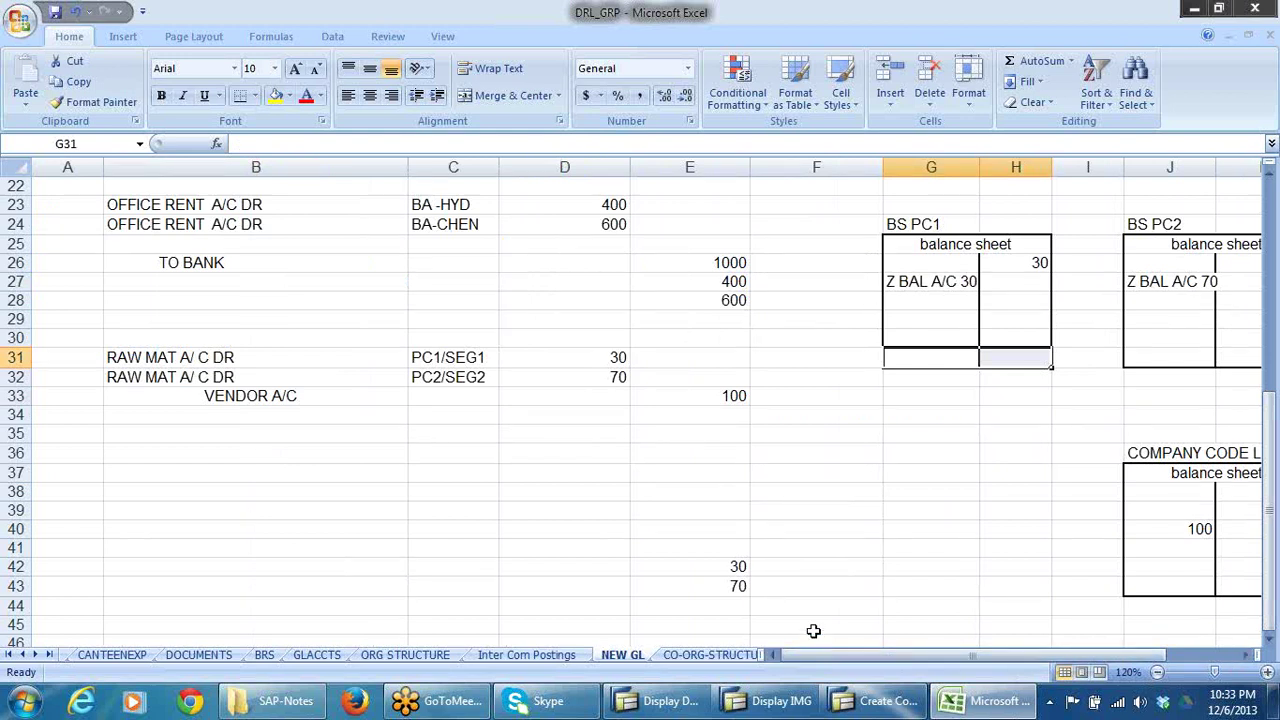
key(alt+Tab)
key(alt+Tab)
click(1245, 656)
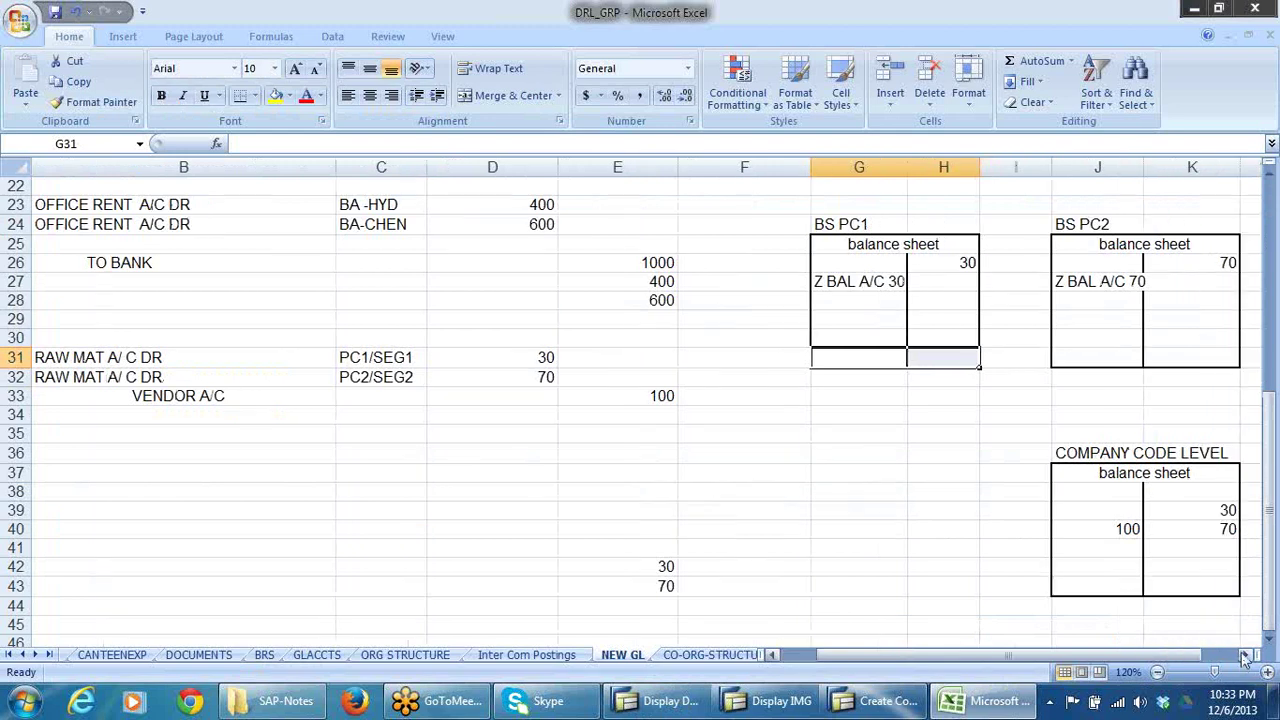
click(1245, 656)
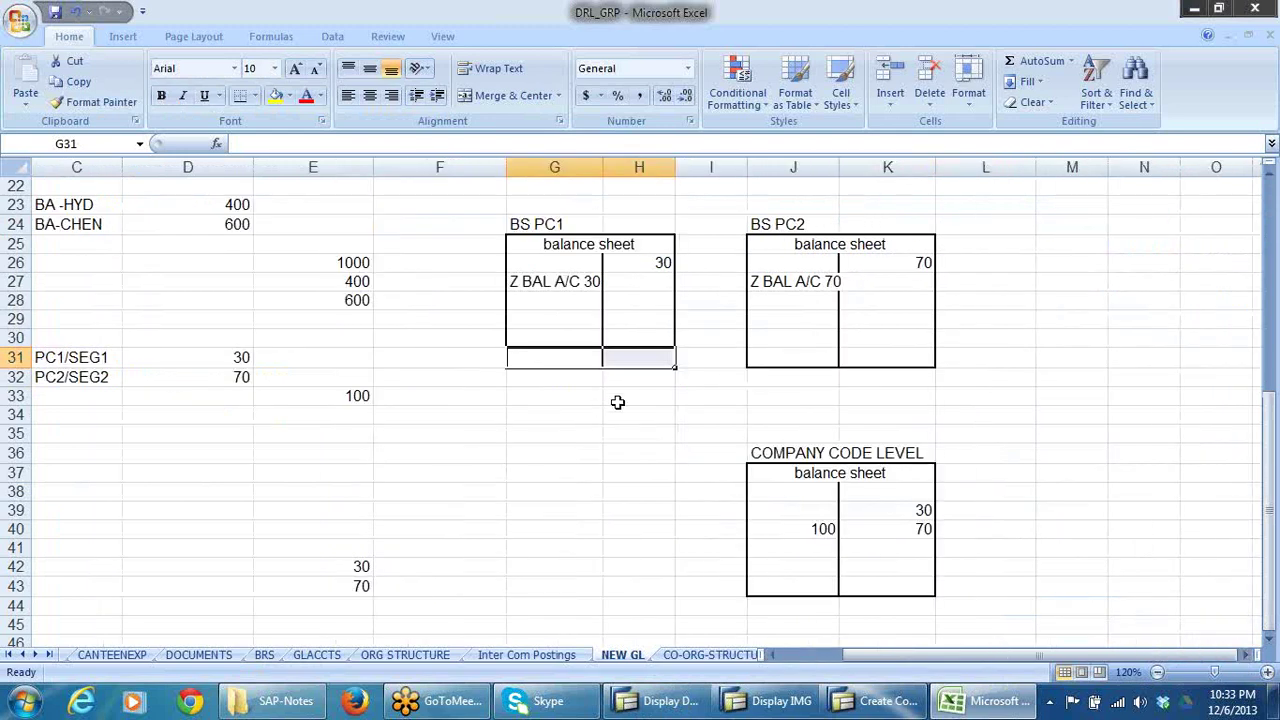
click(575, 283)
click(775, 281)
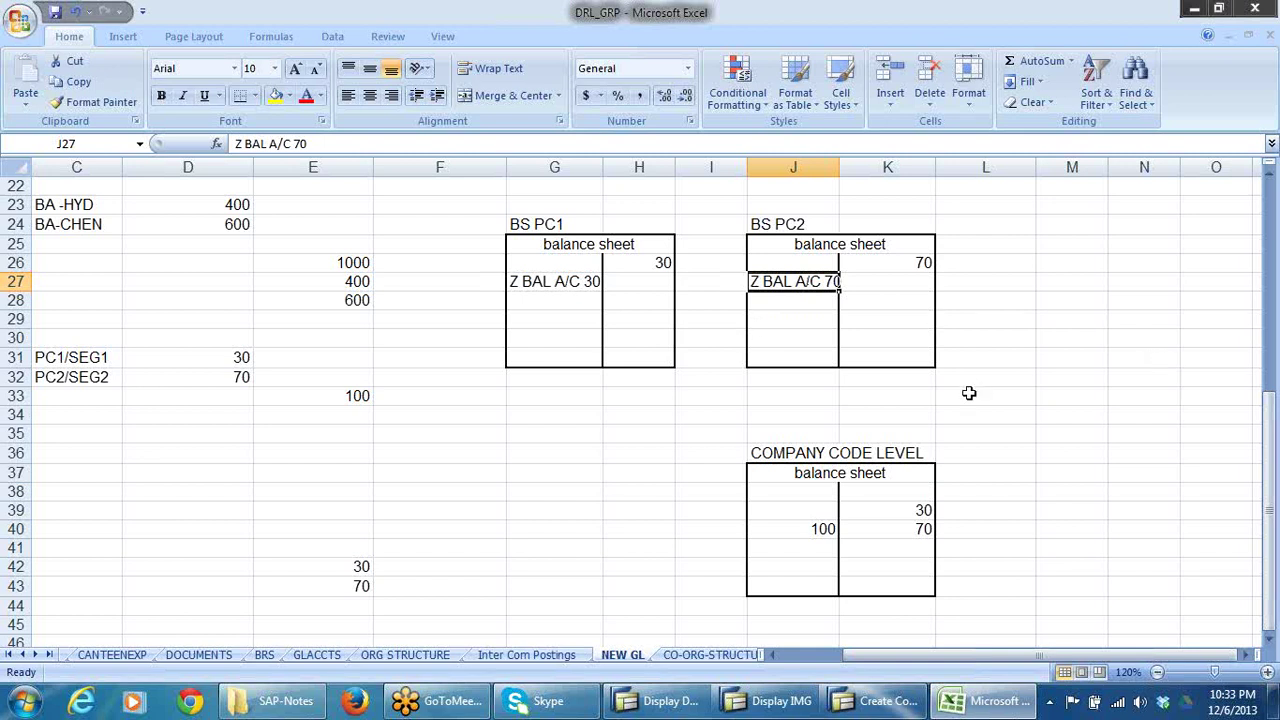
- Switch to the SAP general ledger view of document 54 and compare clearing line 000005 with the two OFFICE MAINT amounts
click(788, 704)
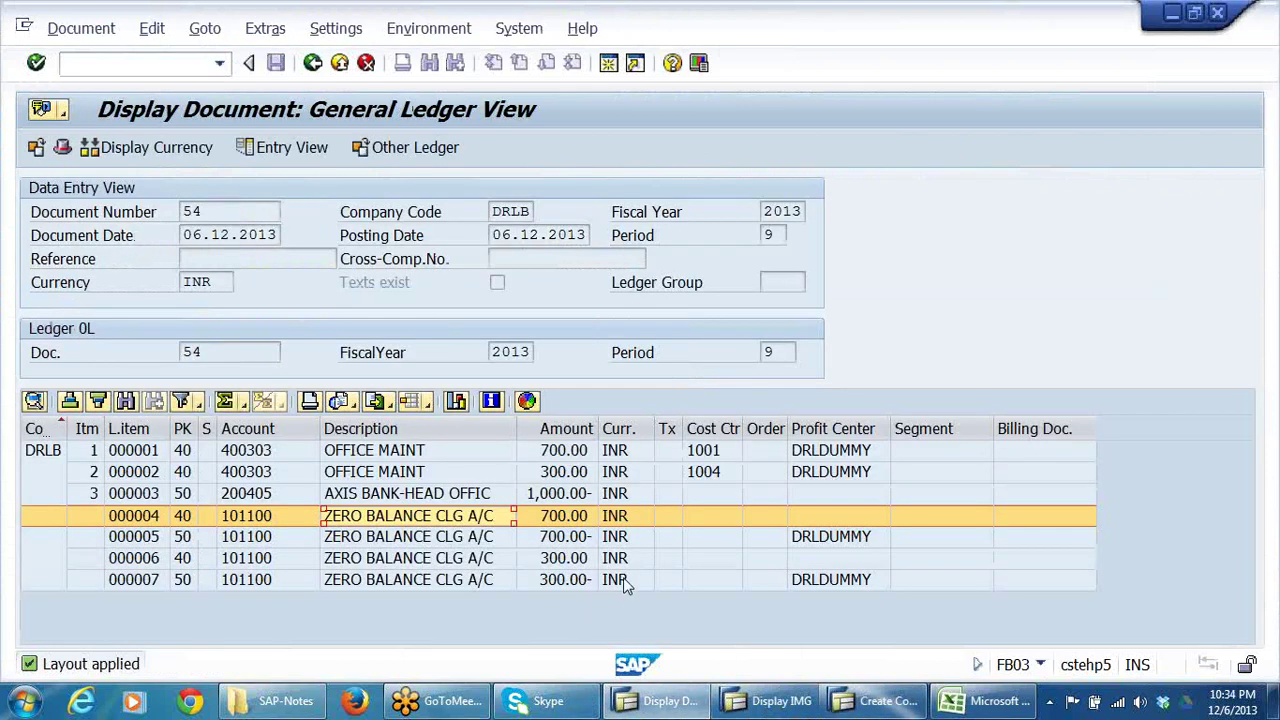
click(580, 541)
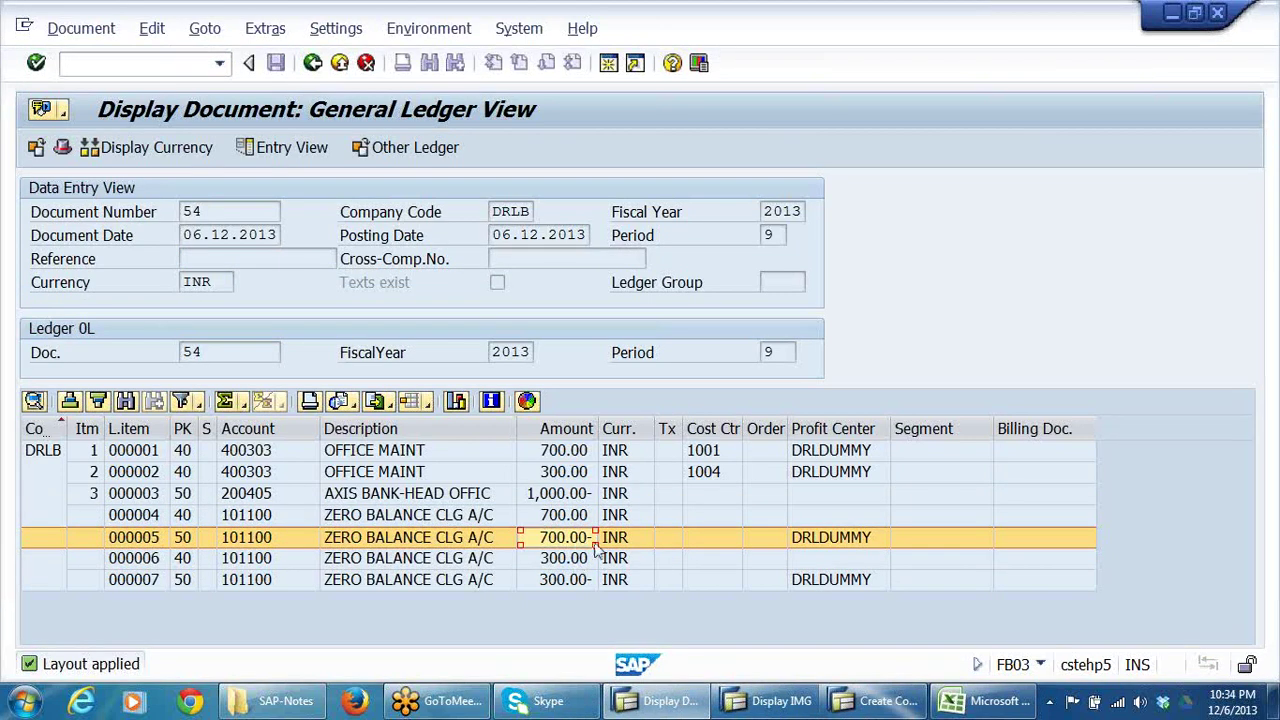
click(585, 453)
click(579, 473)
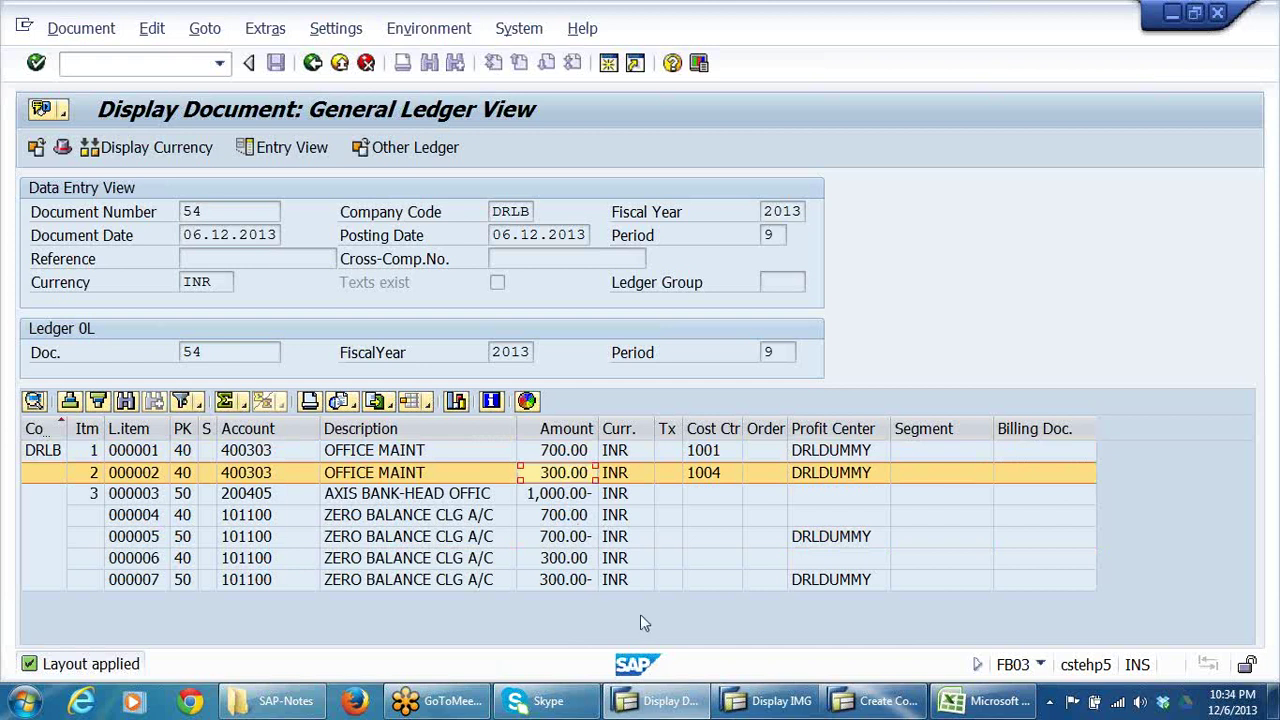
click(572, 452)
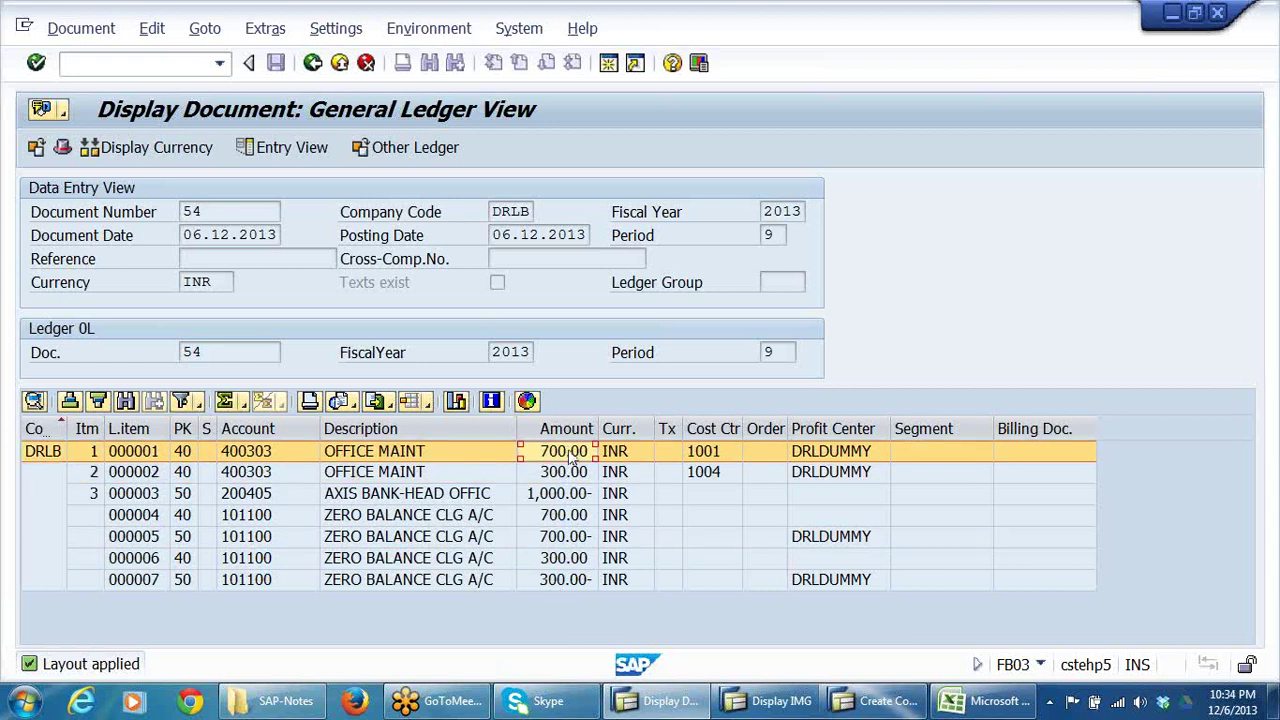